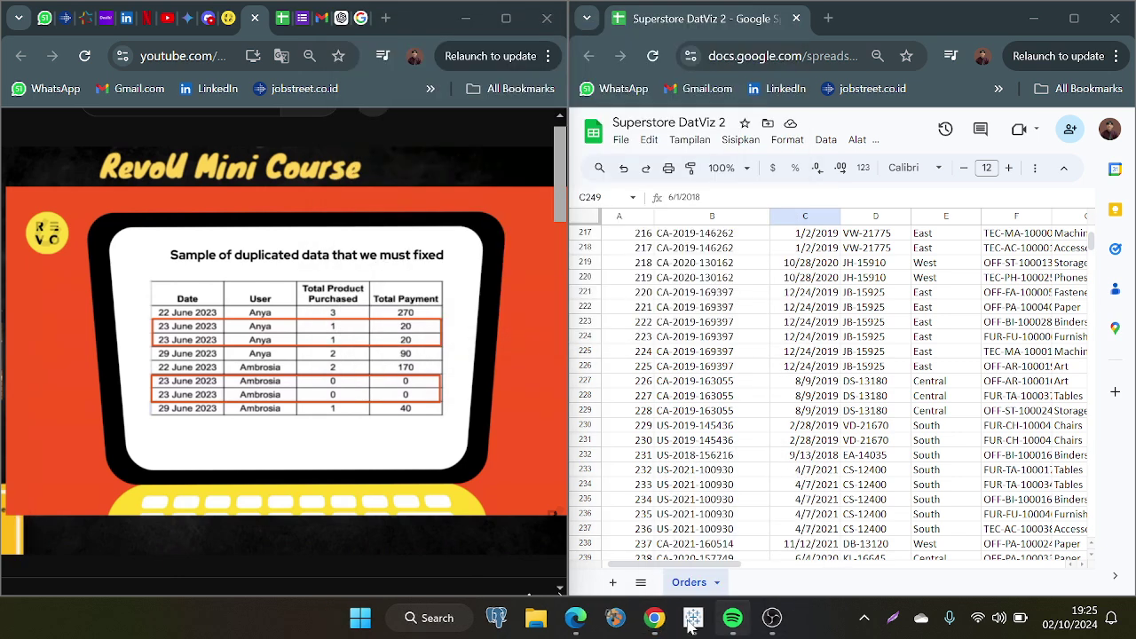
Step: Close the running Spotify application
mouse_move(732, 617)
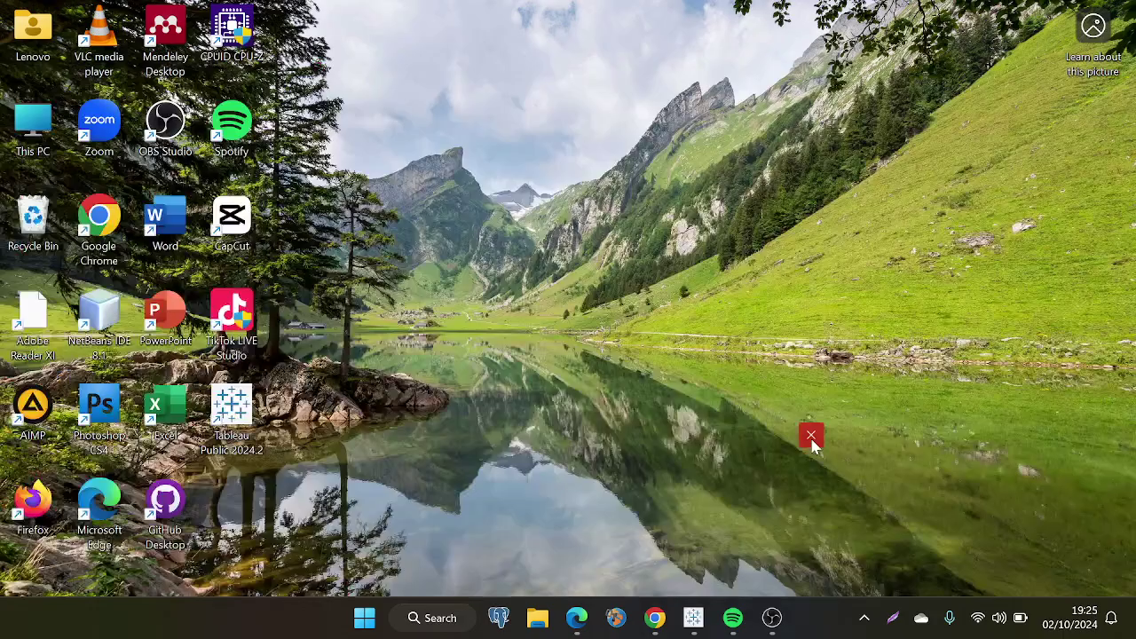
left_click(811, 437)
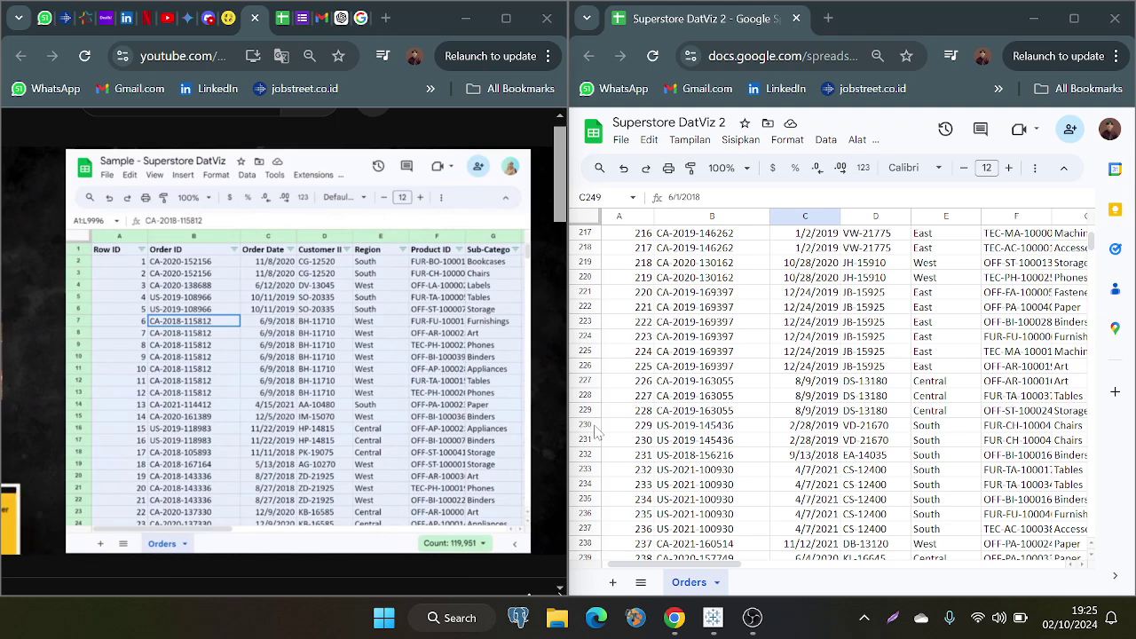
Step: Remove duplicate rows from the entire Orders sheet, analysing all columns and leaving the header-row option off
scroll(672, 297, "up", 4)
scroll(672, 297, "up", 20)
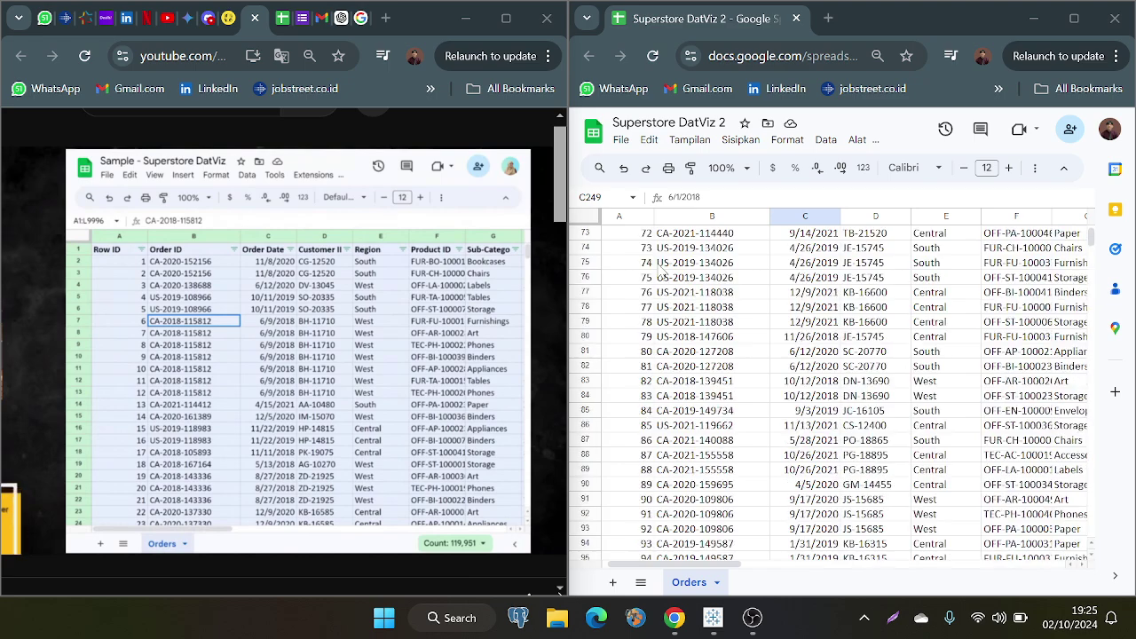
scroll(661, 272, "up", 20)
left_click(709, 294)
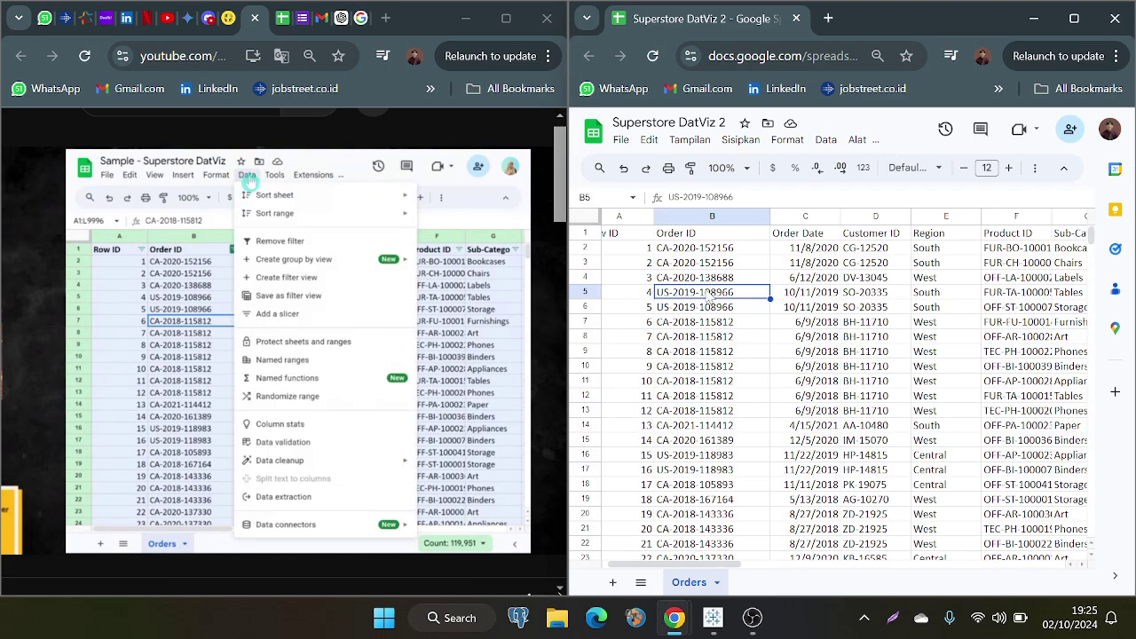
key("ctrl+a")
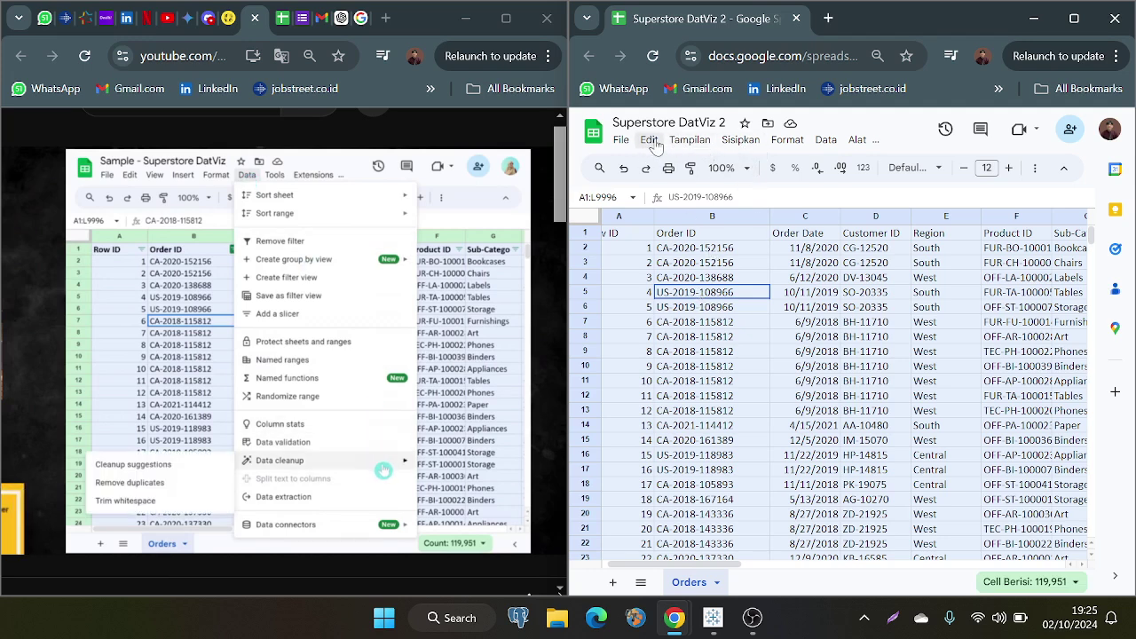
left_click(825, 140)
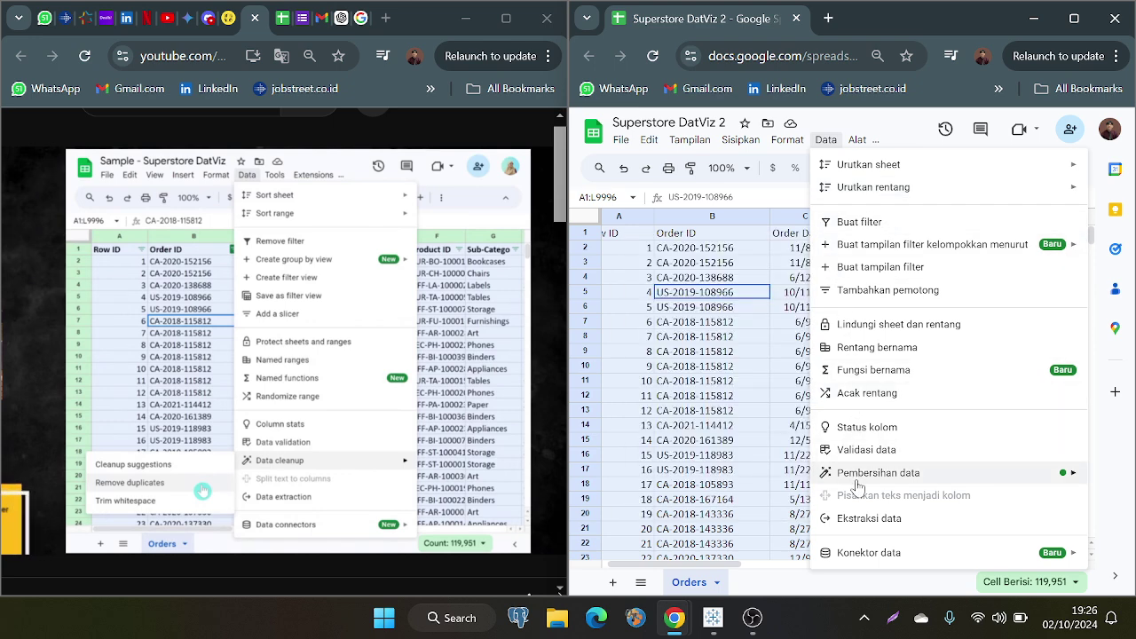
mouse_move(857, 482)
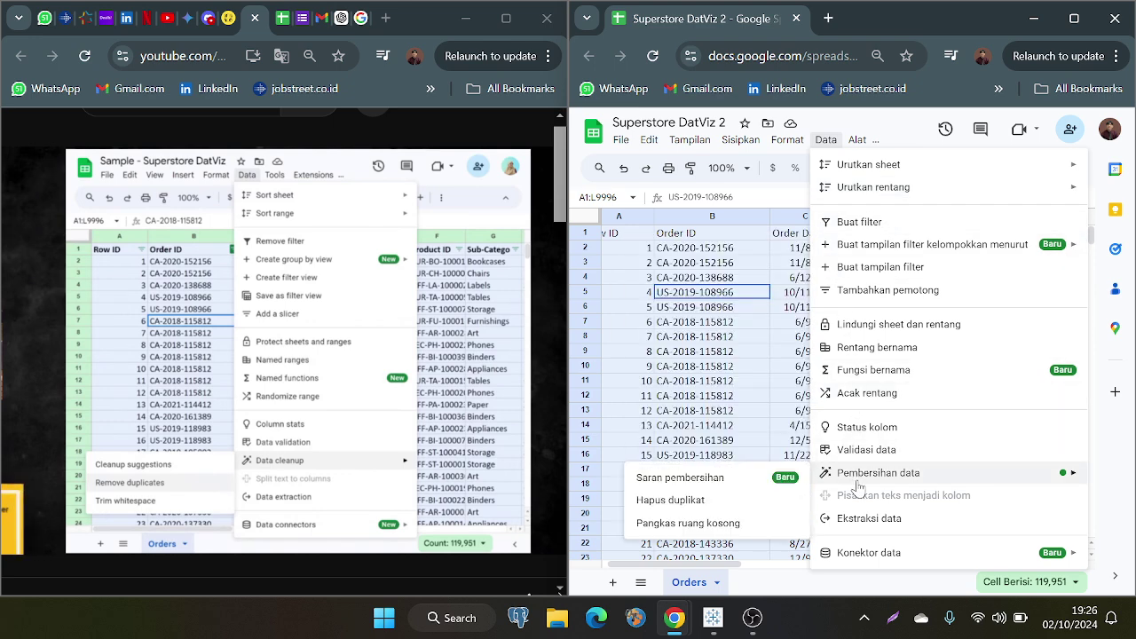
left_click(675, 501)
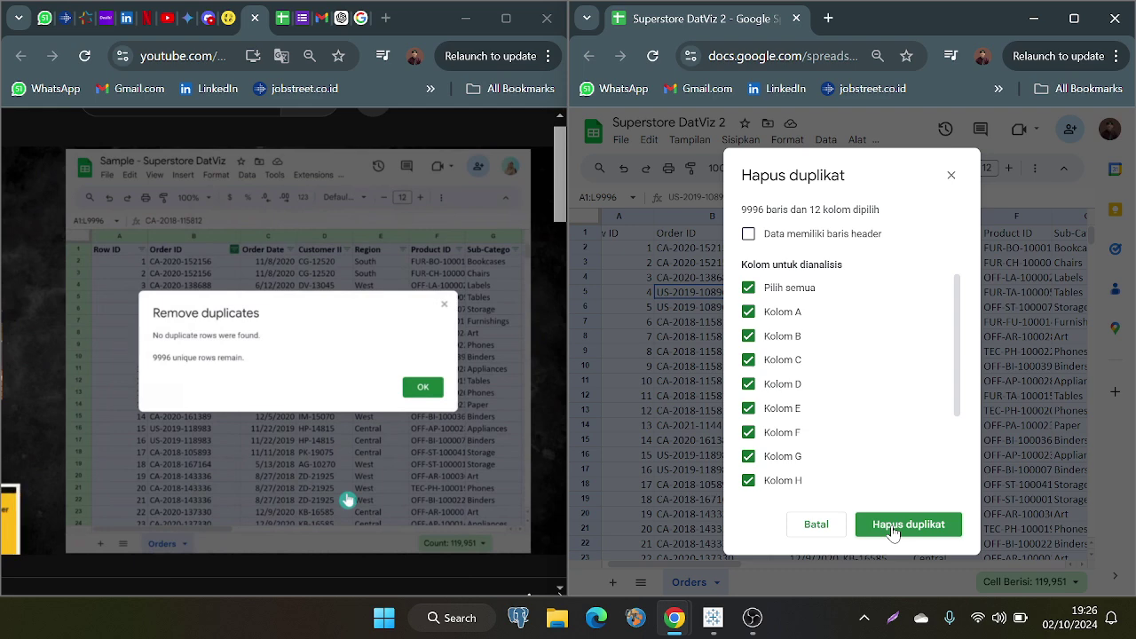
left_click(892, 527)
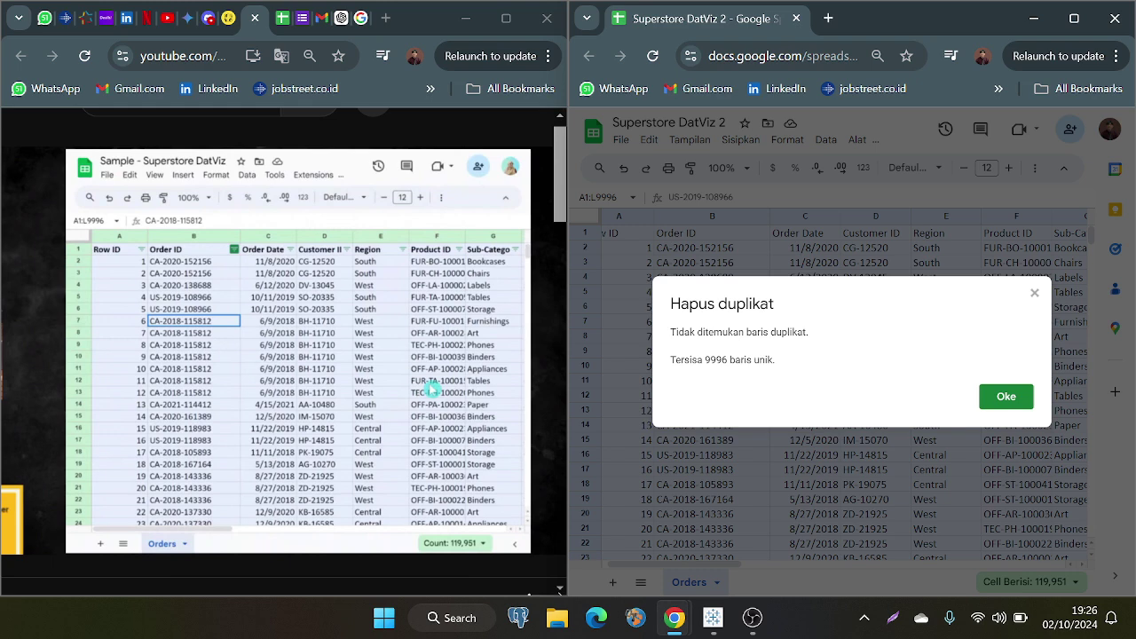
left_click(993, 401)
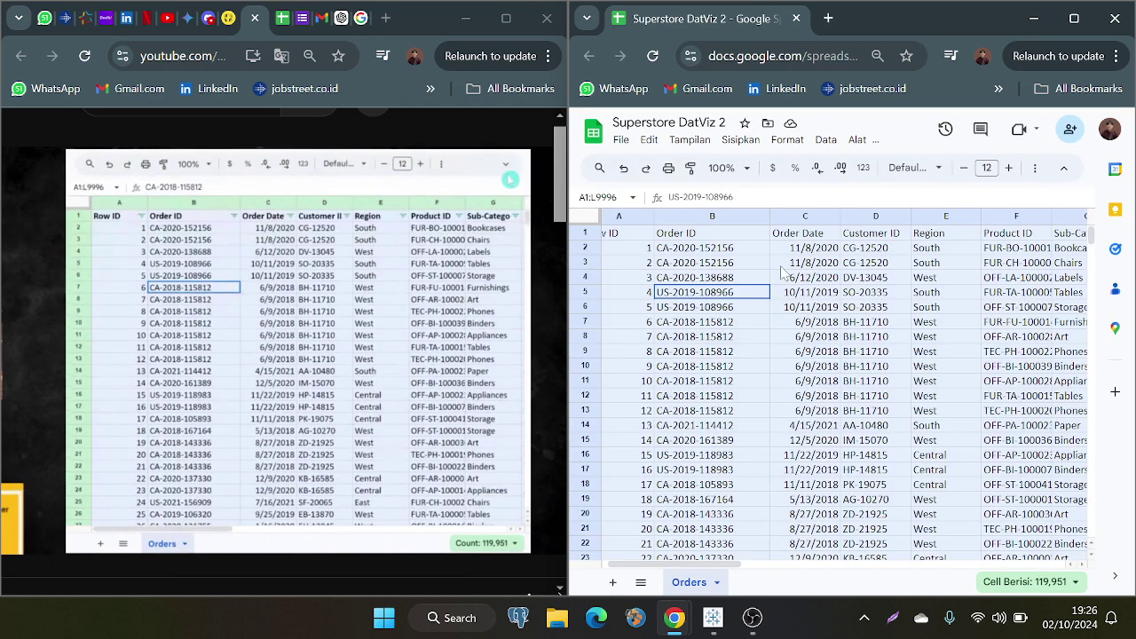
left_click(787, 266)
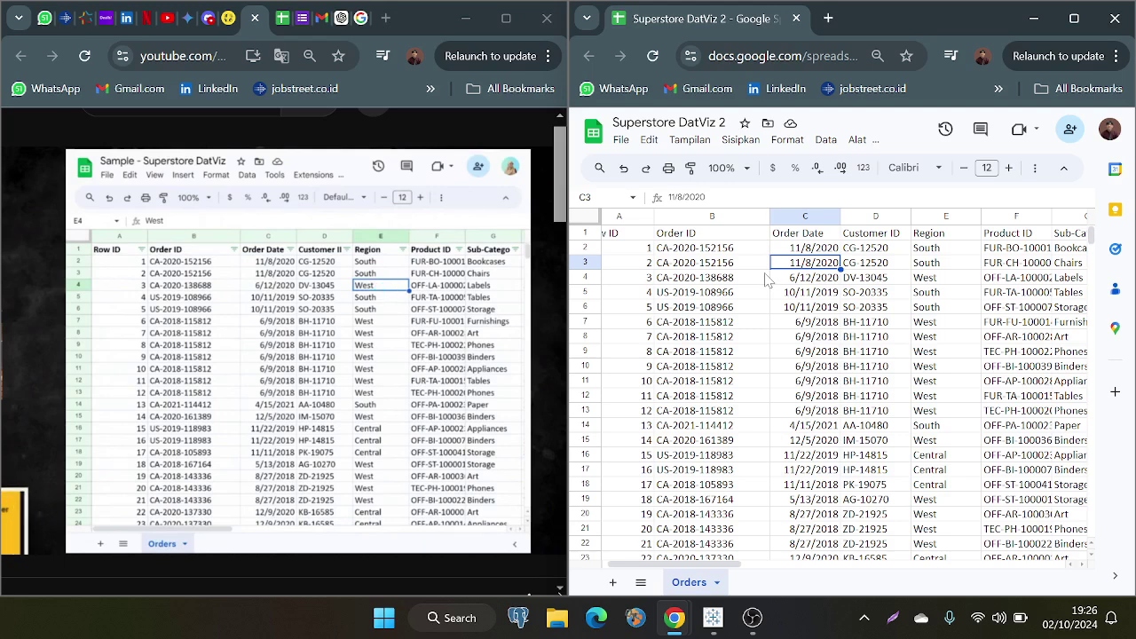
Step: Unhide the hidden columns M to O after the Profit column in the Orders sheet
mouse_move(499, 294)
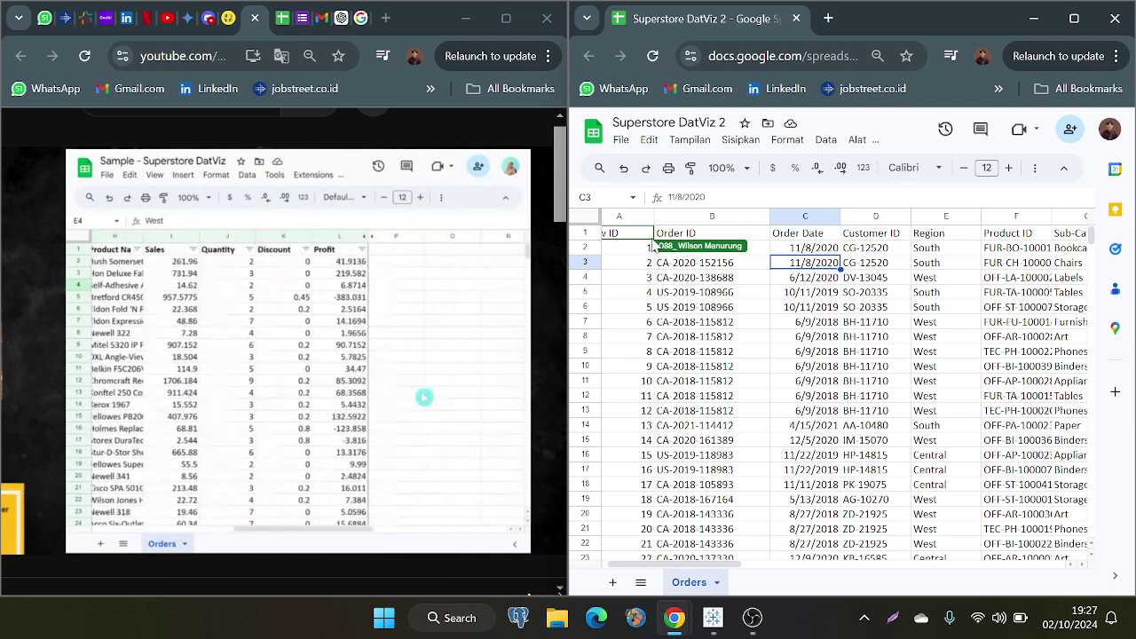
key("ctrl+Home")
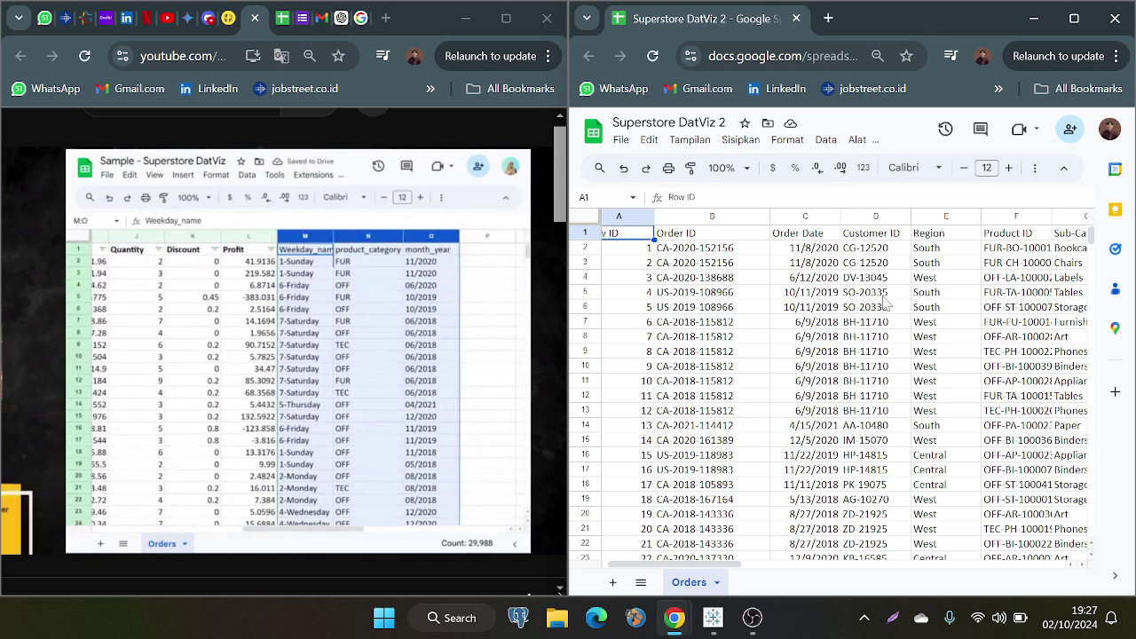
scroll(931, 344, "right", 10)
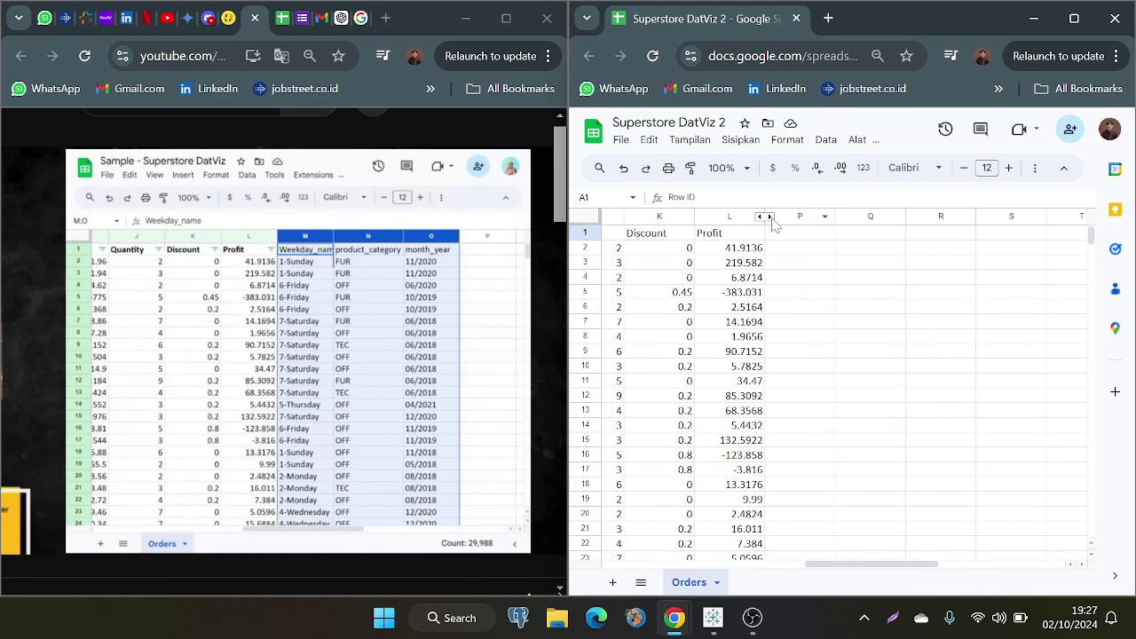
left_click(767, 217)
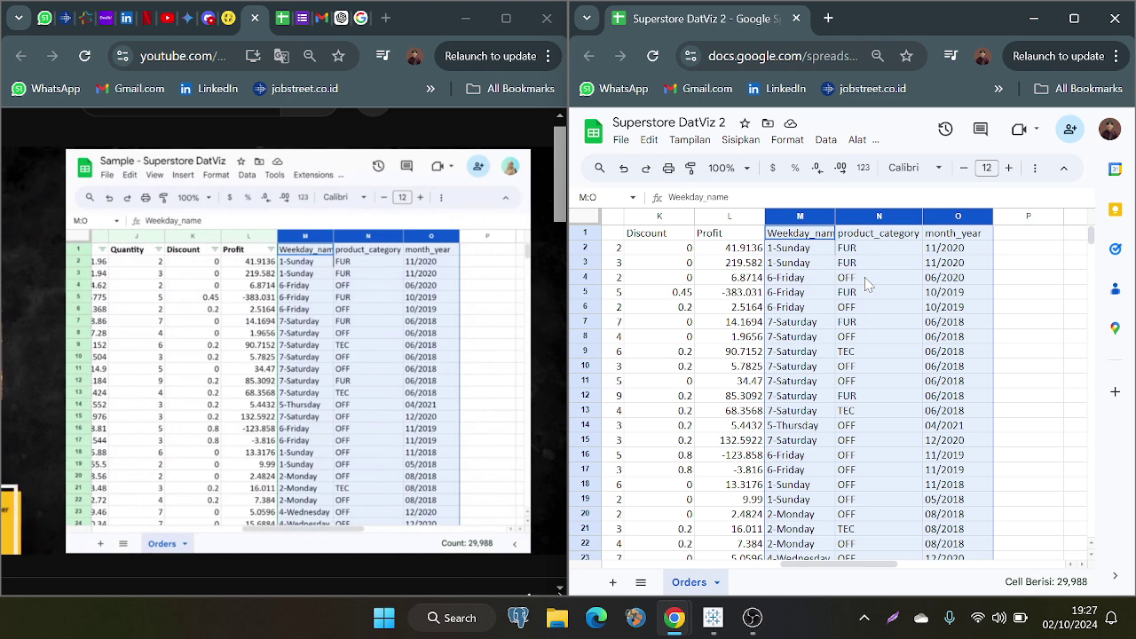
Step: Widen the Weekday_name column to fit its full header and open the weekday formula in M2 for inspection
scroll(864, 277, "left", 2)
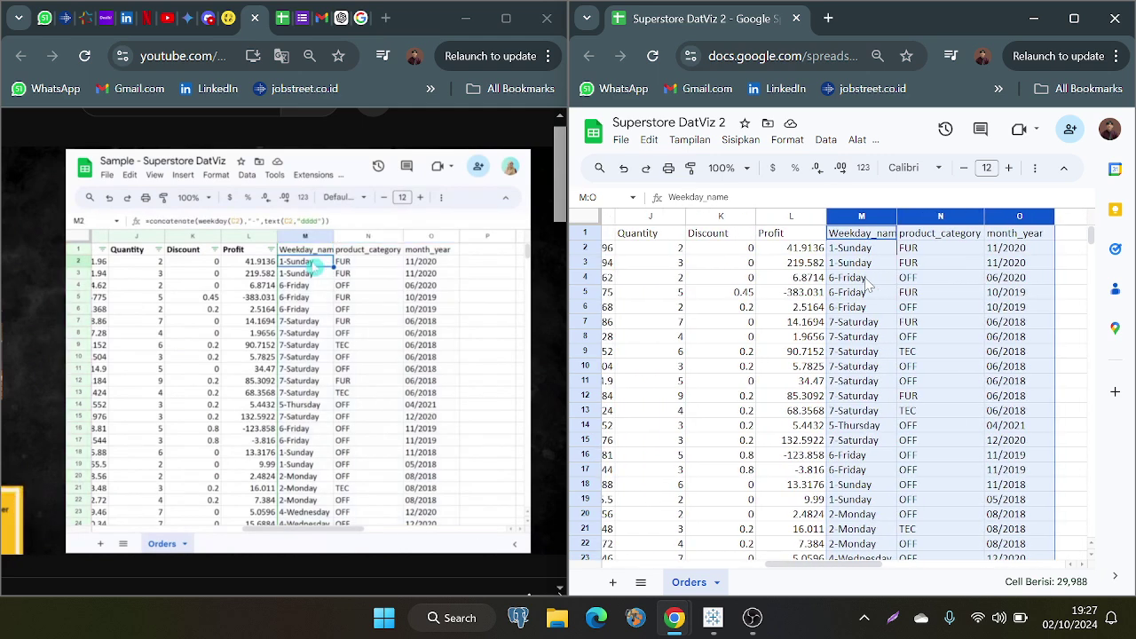
left_click(868, 280)
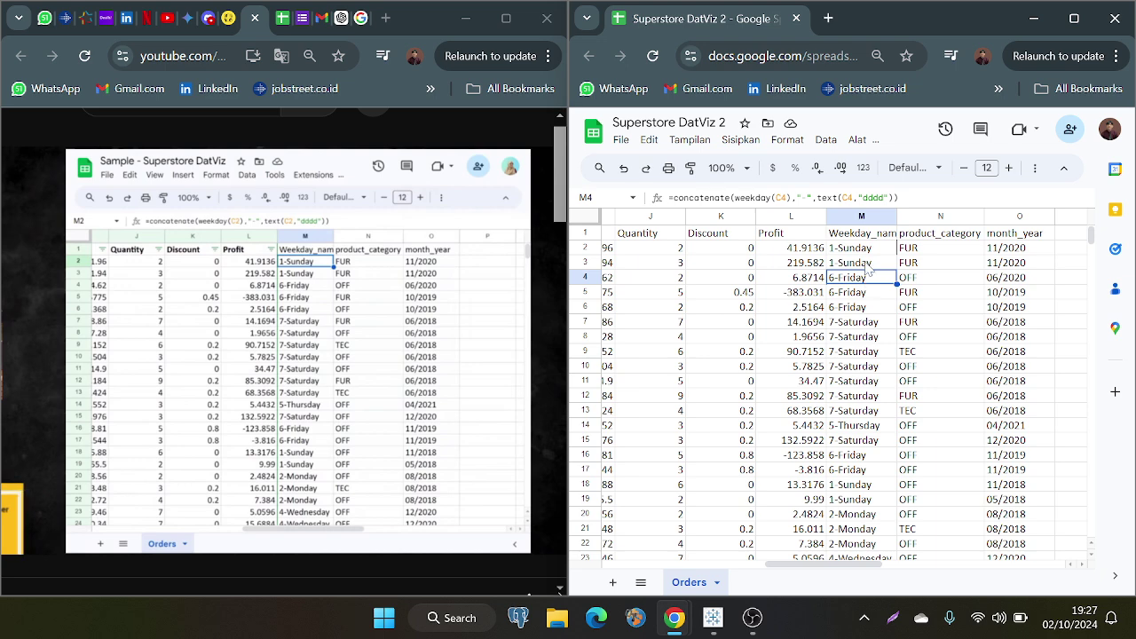
left_click(867, 252)
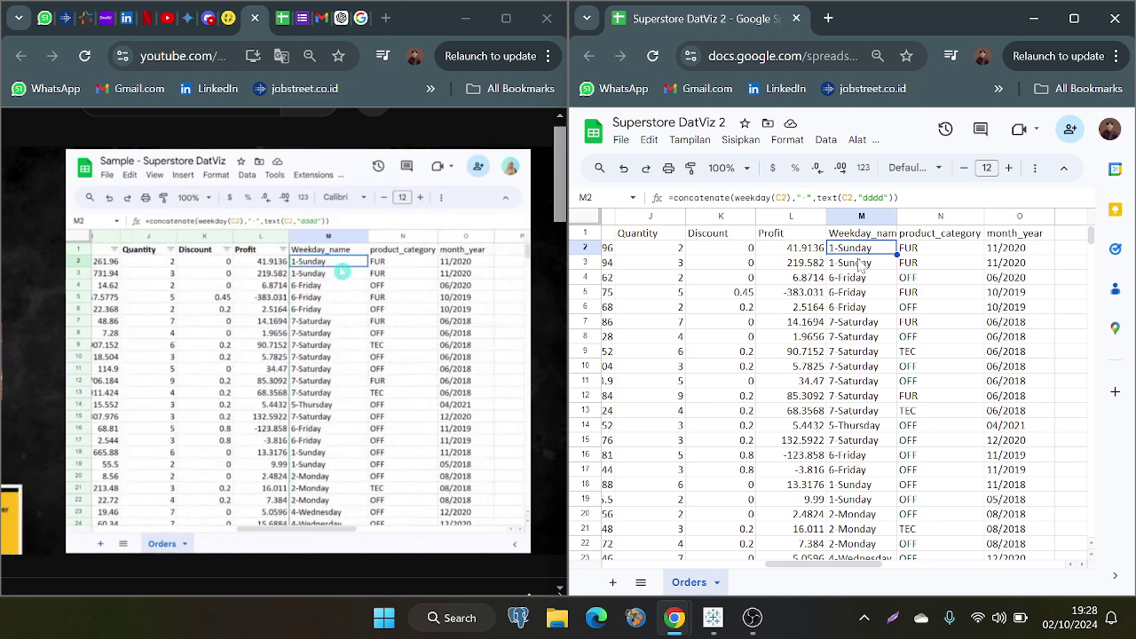
left_click_drag(896, 217, 911, 218)
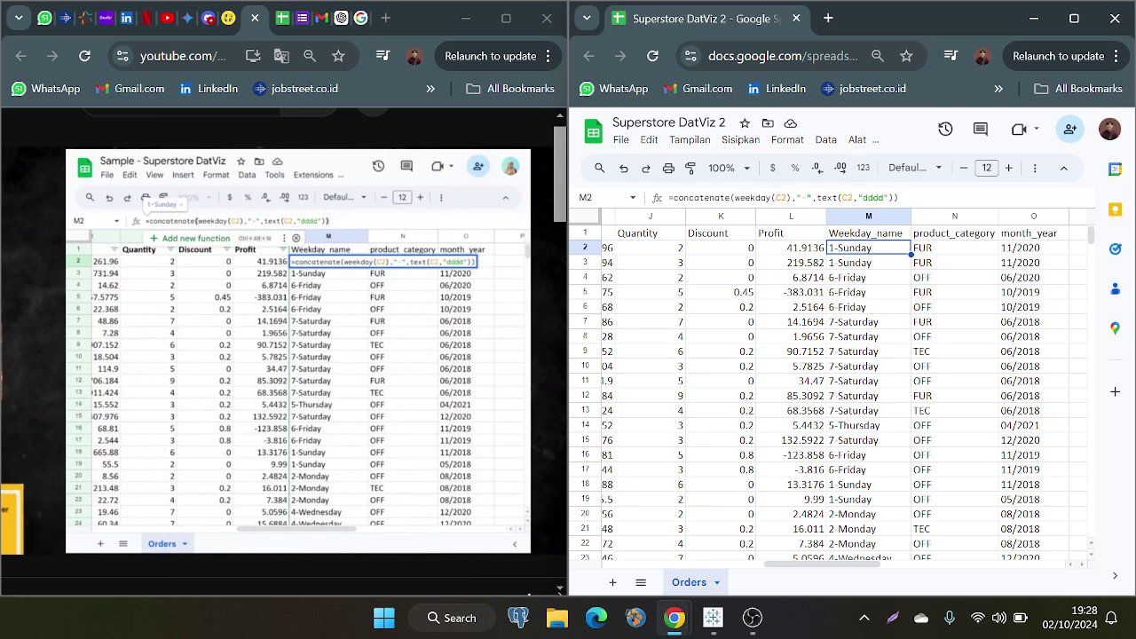
key("Return")
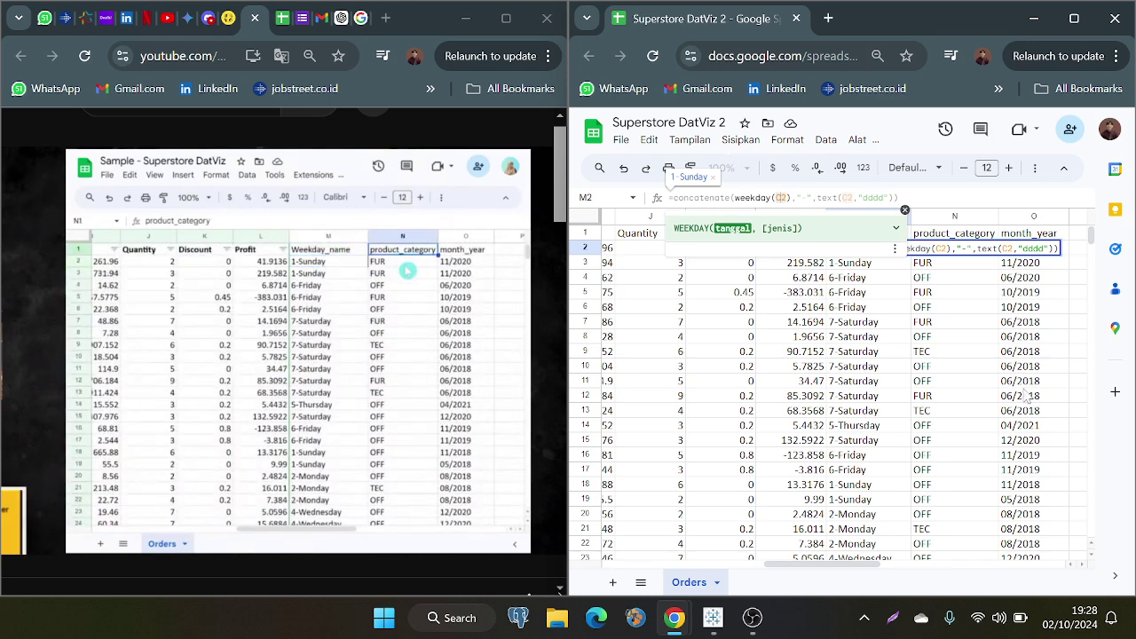
Step: Open the product_category formula in N2 and trace its F2 reference back to the Product ID column
left_click(958, 326)
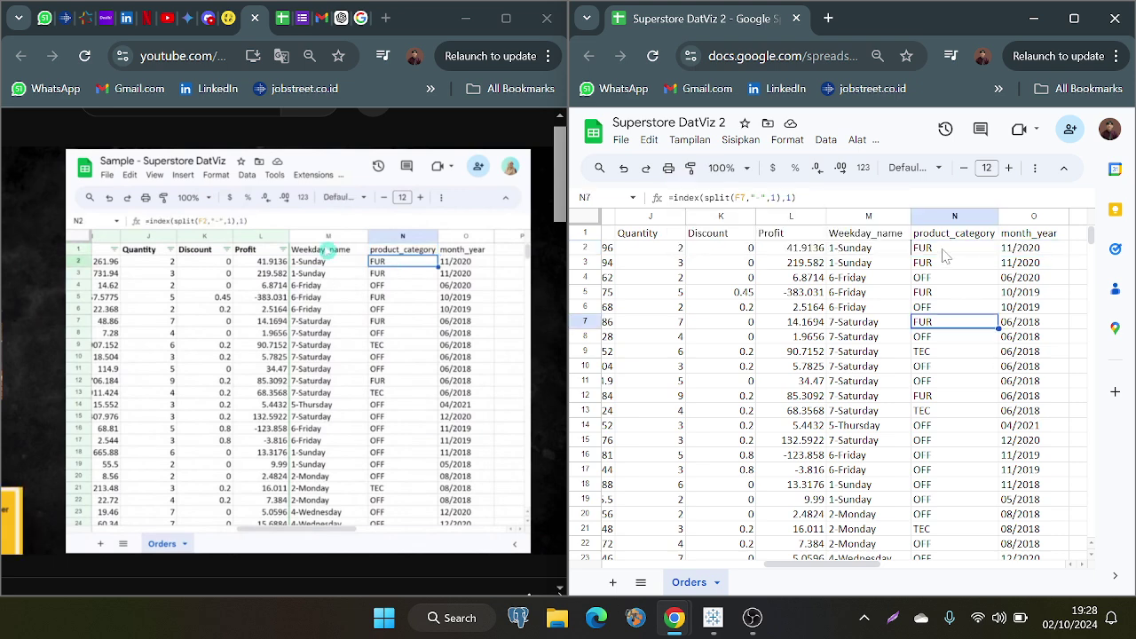
left_click(946, 256)
left_click(729, 197)
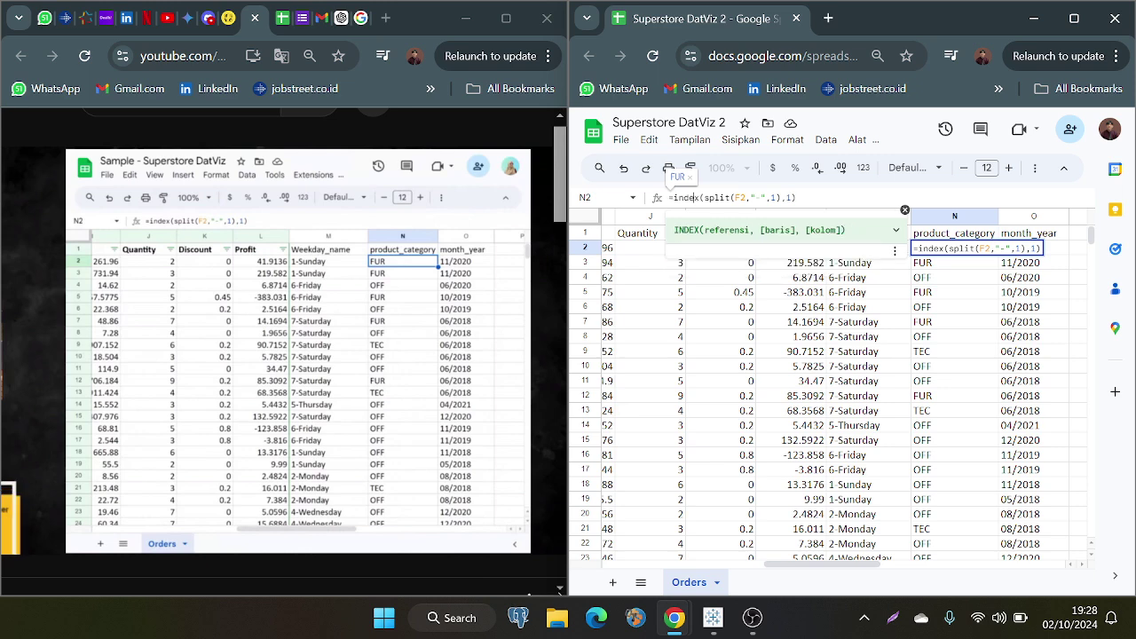
left_click(757, 197)
key("Right")
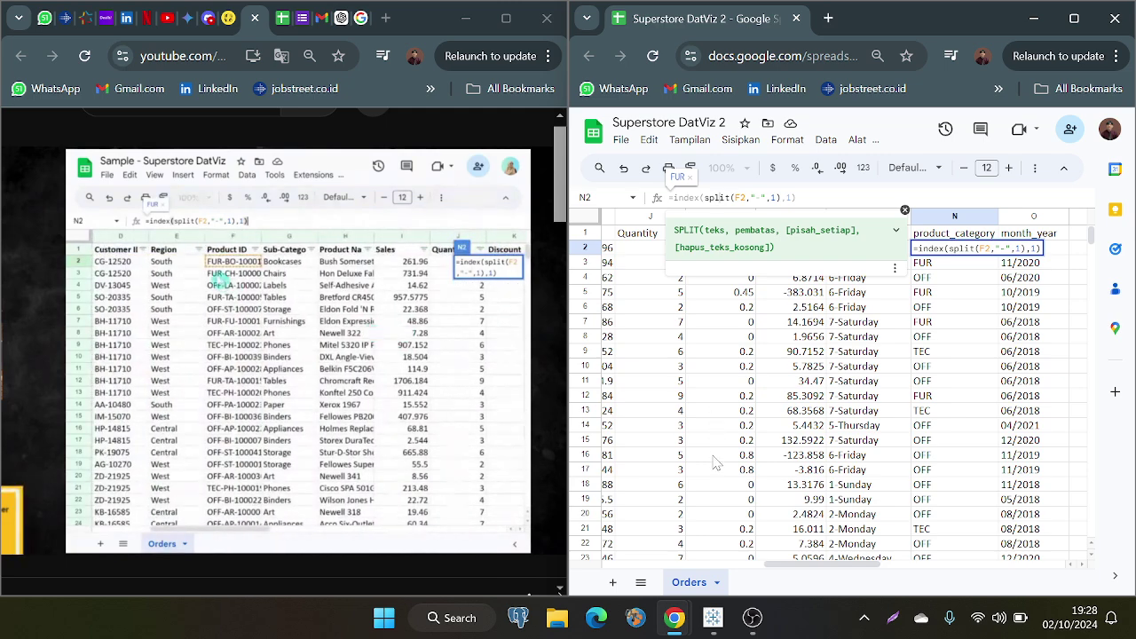
scroll(745, 439, "left", 5)
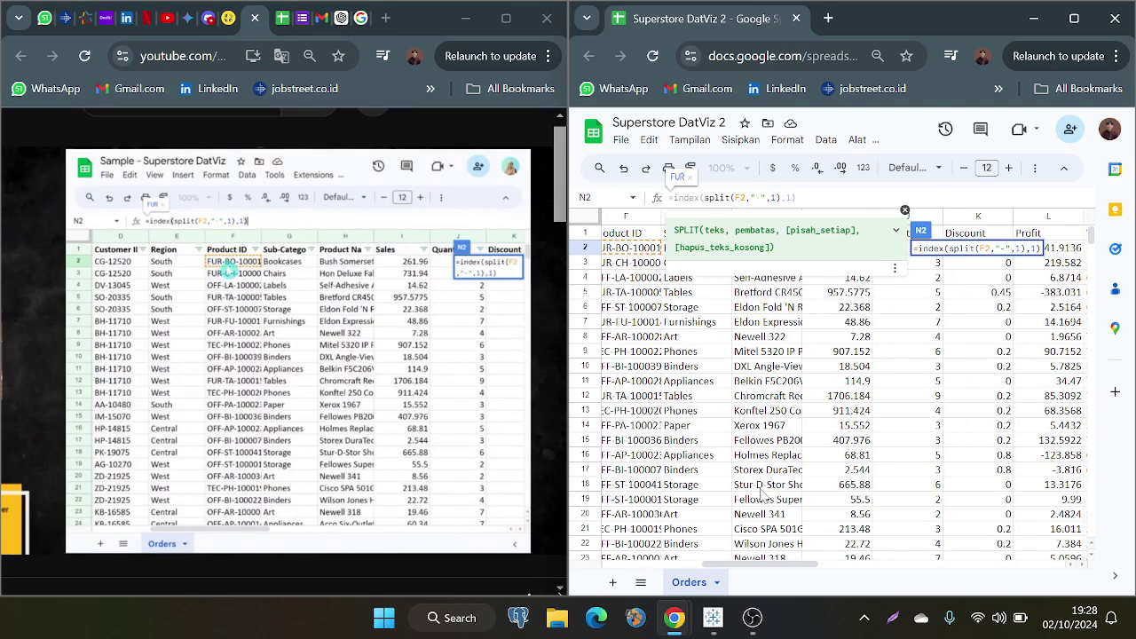
scroll(760, 493, "left", 3)
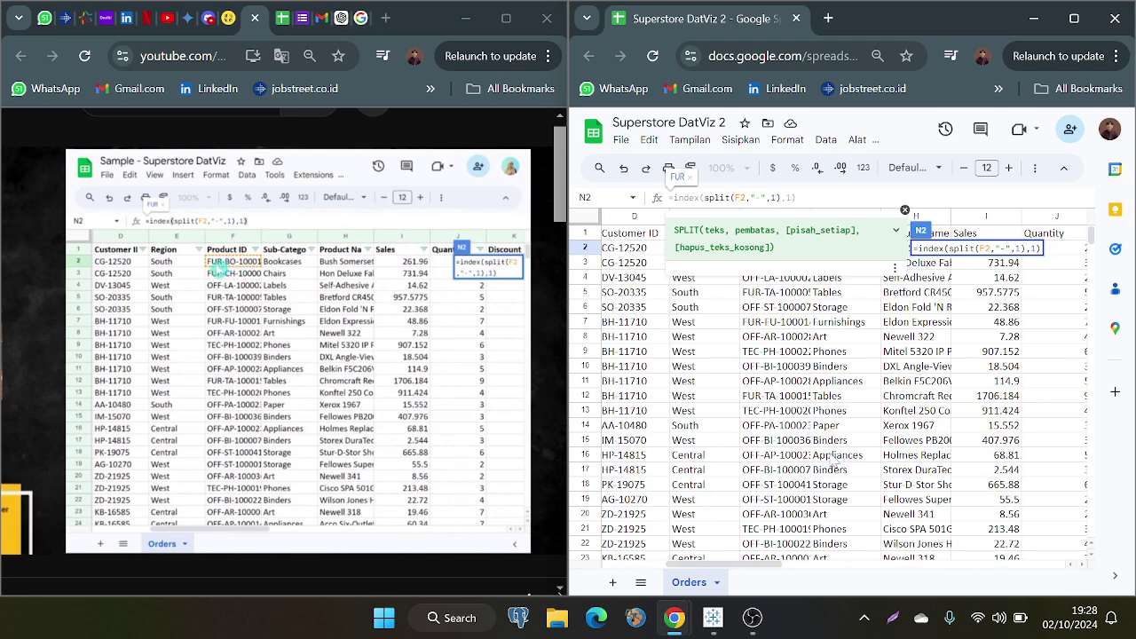
Step: Examine the text and delimiter arguments of the SPLIT function in N2 against the Product ID and product_category columns
left_click(992, 248)
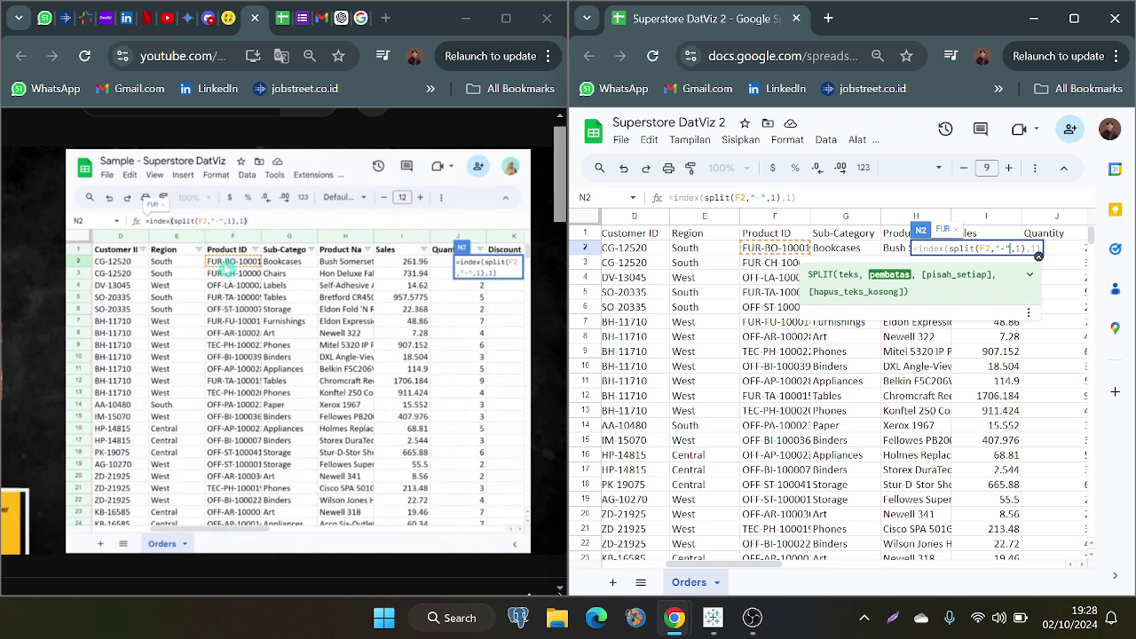
key("Left")
key("Left")
key("Left")
scroll(803, 351, "right", 3)
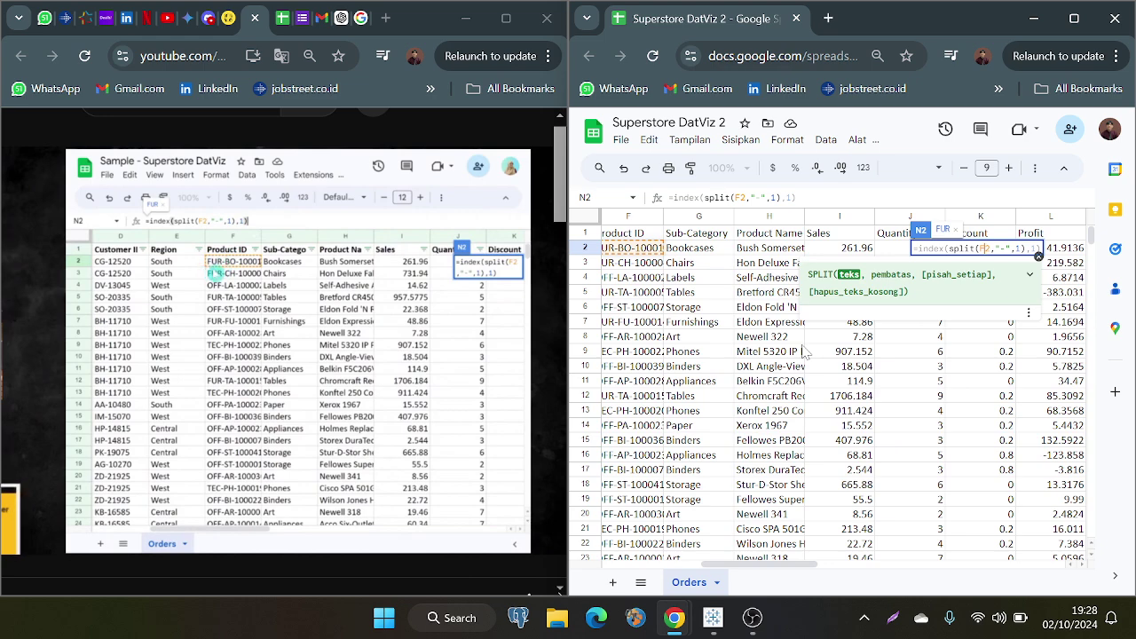
scroll(803, 351, "left", 3)
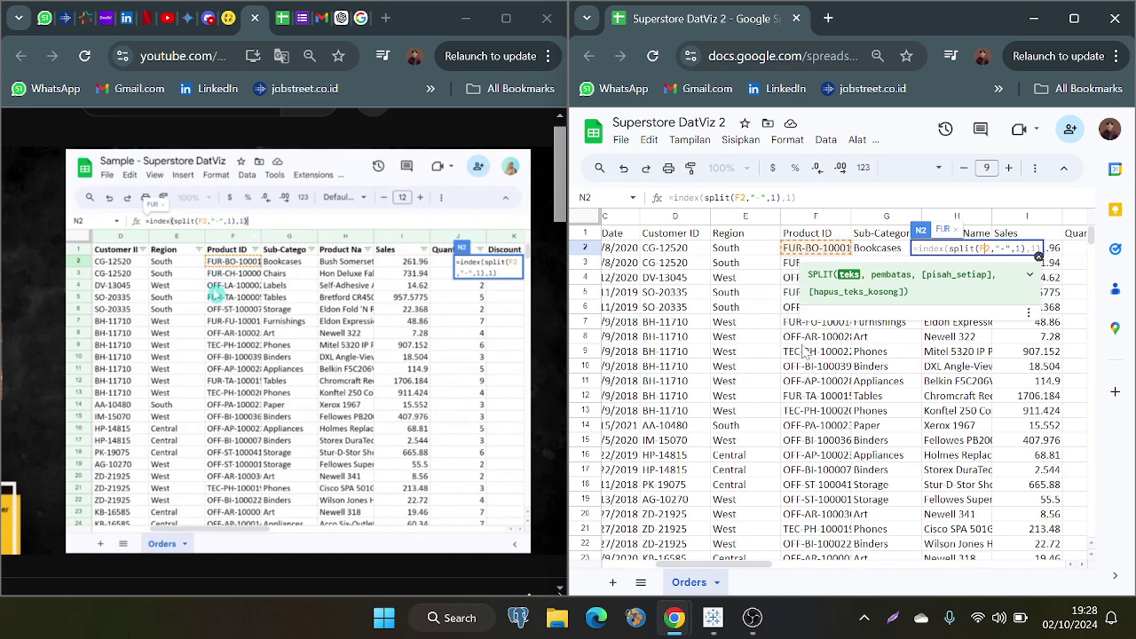
scroll(804, 352, "left", 1)
scroll(804, 352, "right", 2)
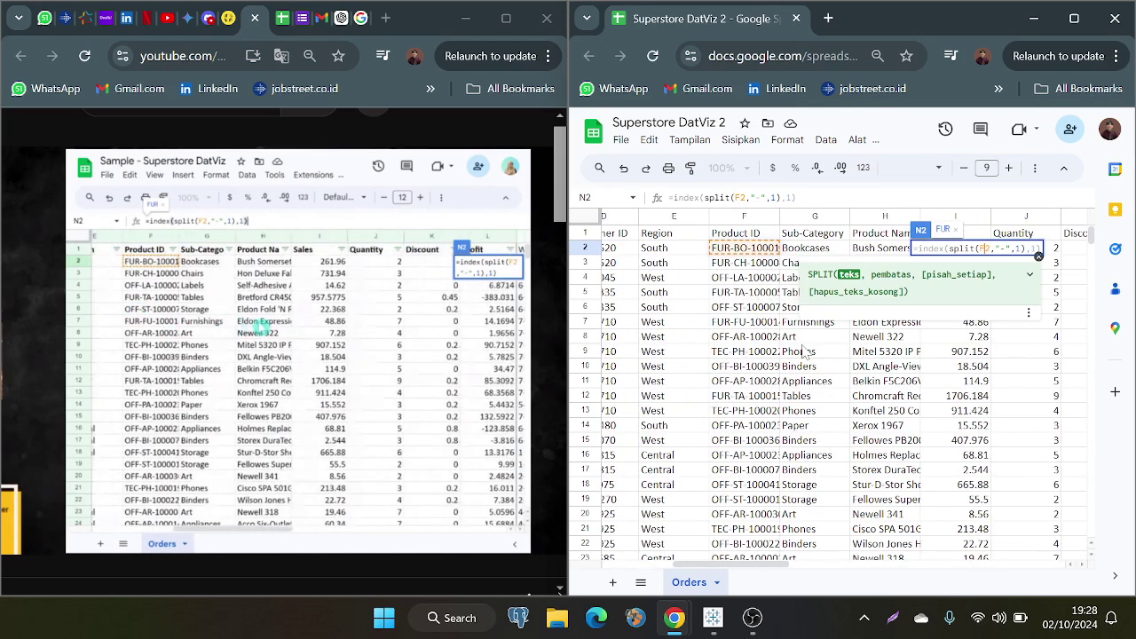
scroll(804, 352, "right", 2)
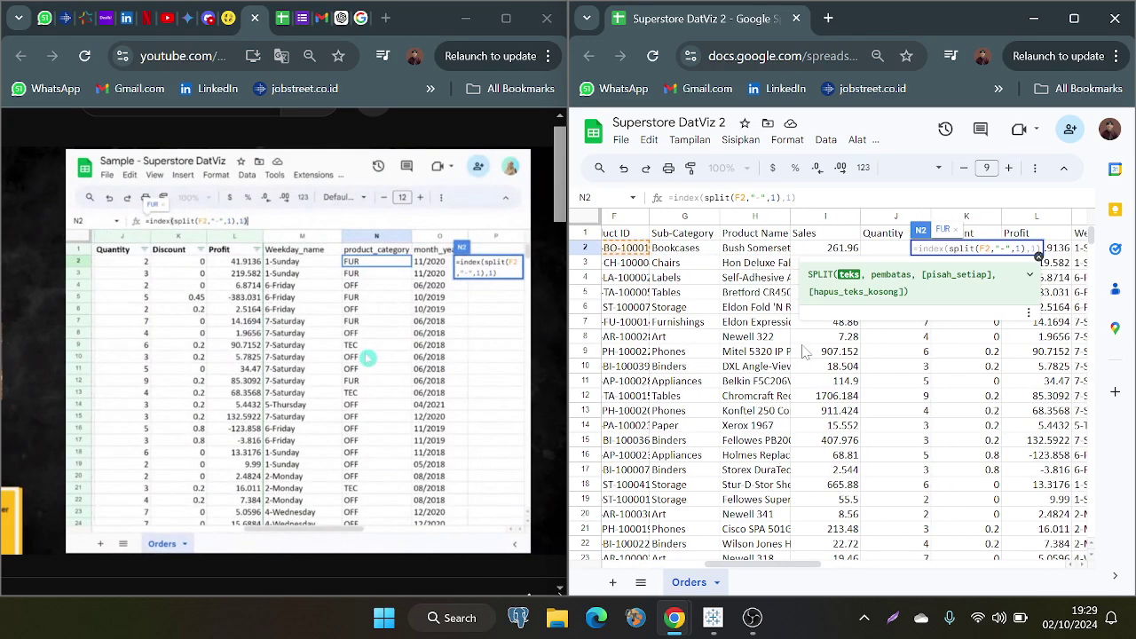
scroll(803, 351, "right", 1)
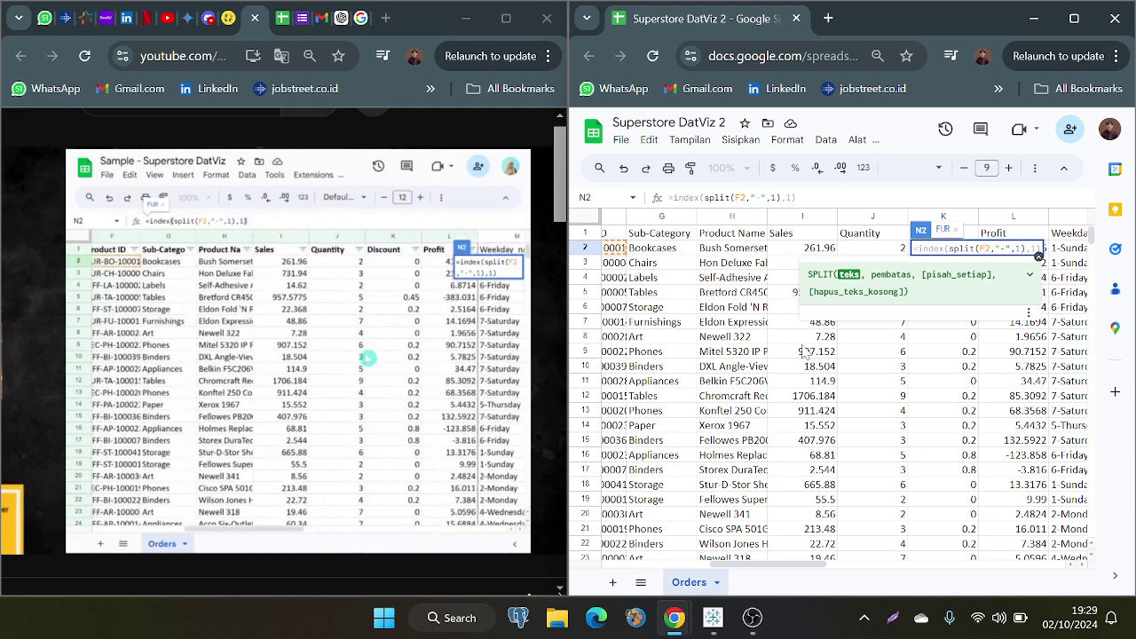
scroll(804, 352, "left", 2)
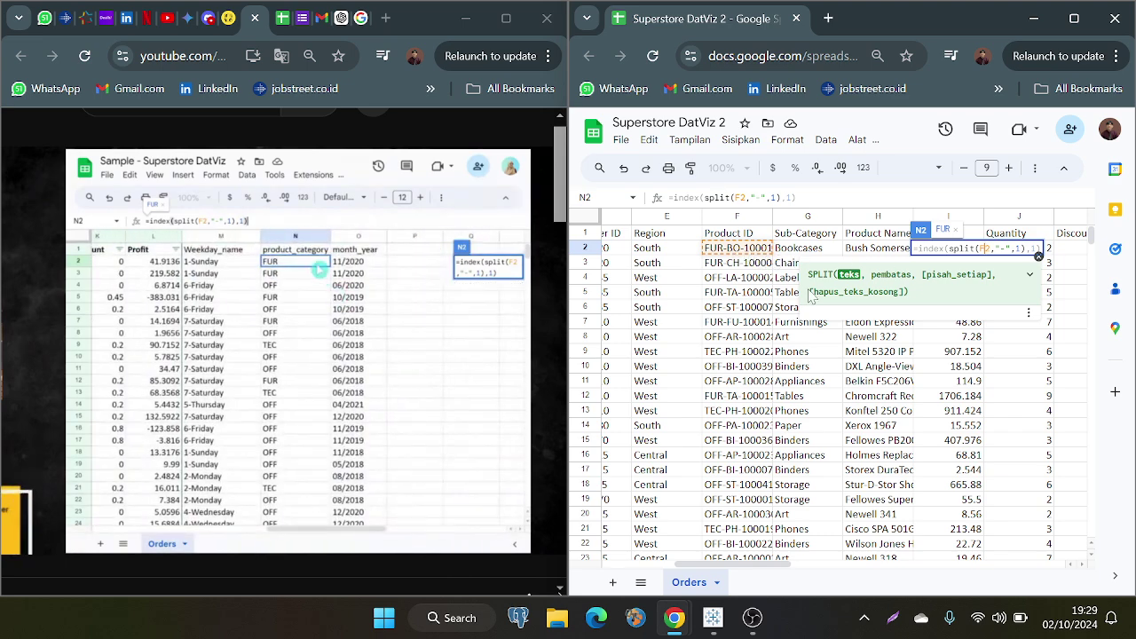
scroll(778, 368, "right", 10)
scroll(777, 367, "left", 2)
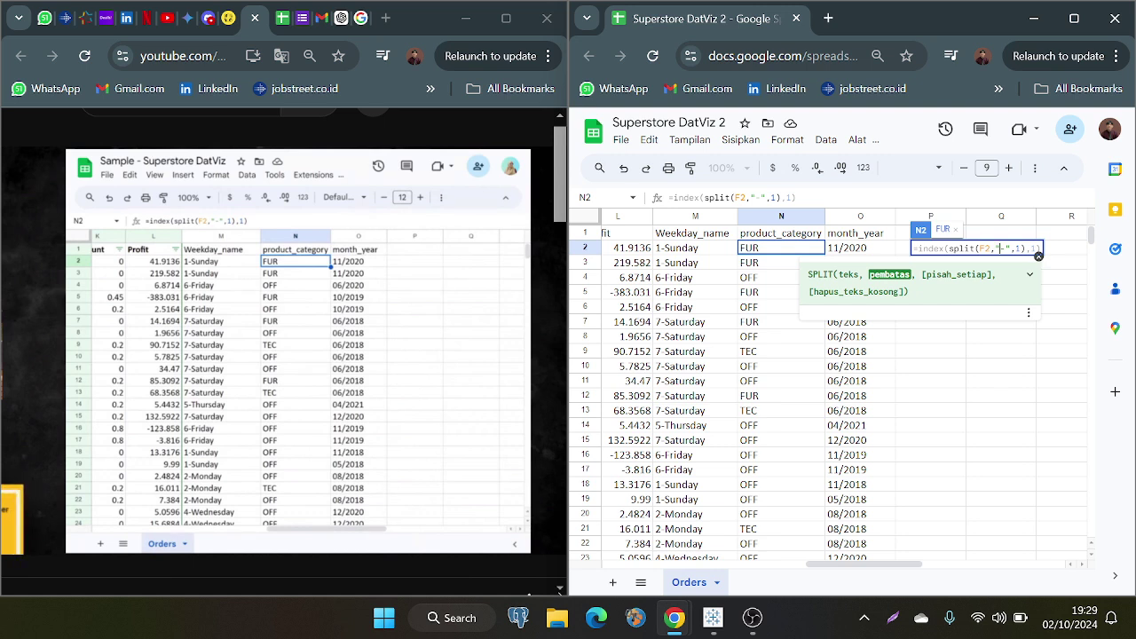
Step: Examine the month_year formula in O2 and trace its C2 reference back to the Order Date column
left_click(872, 254)
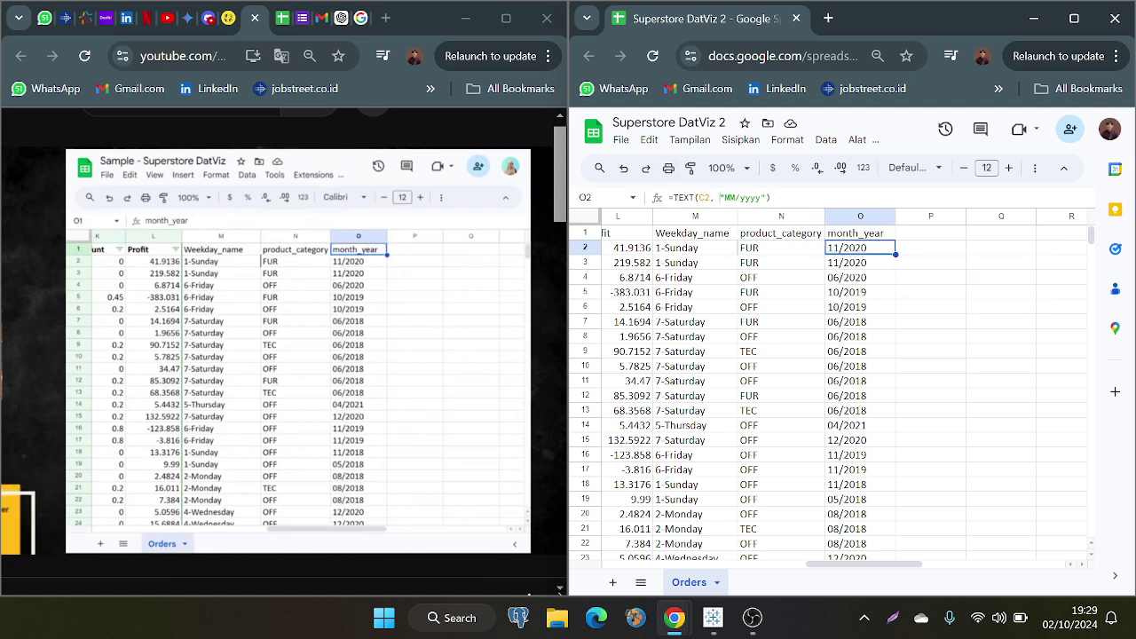
key("Return")
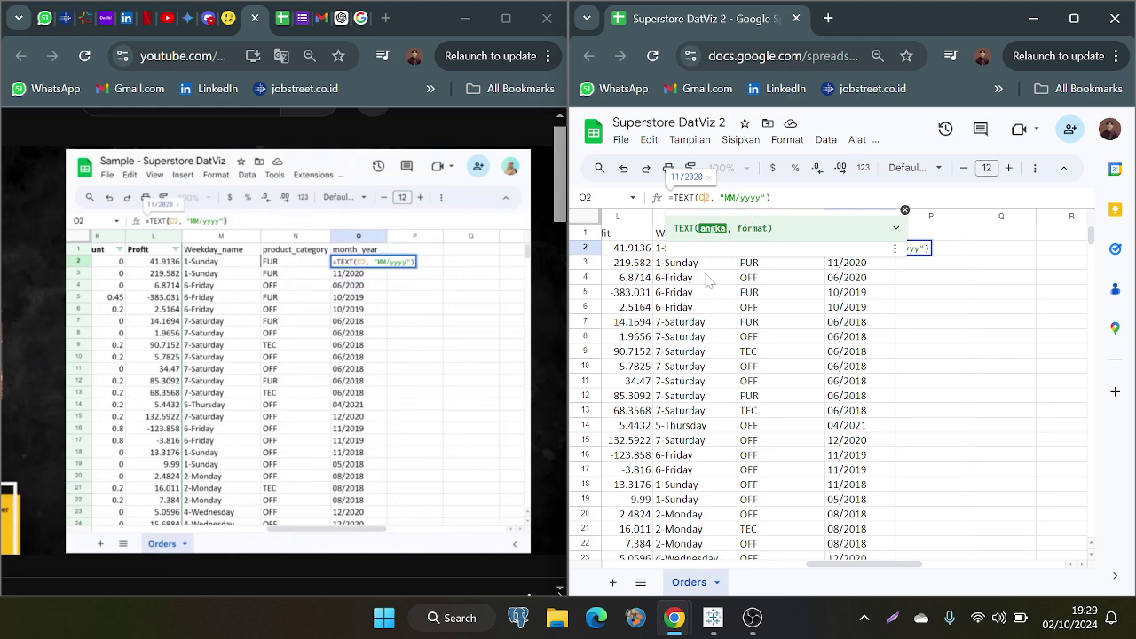
scroll(708, 280, "left", 5)
scroll(708, 280, "left", 4)
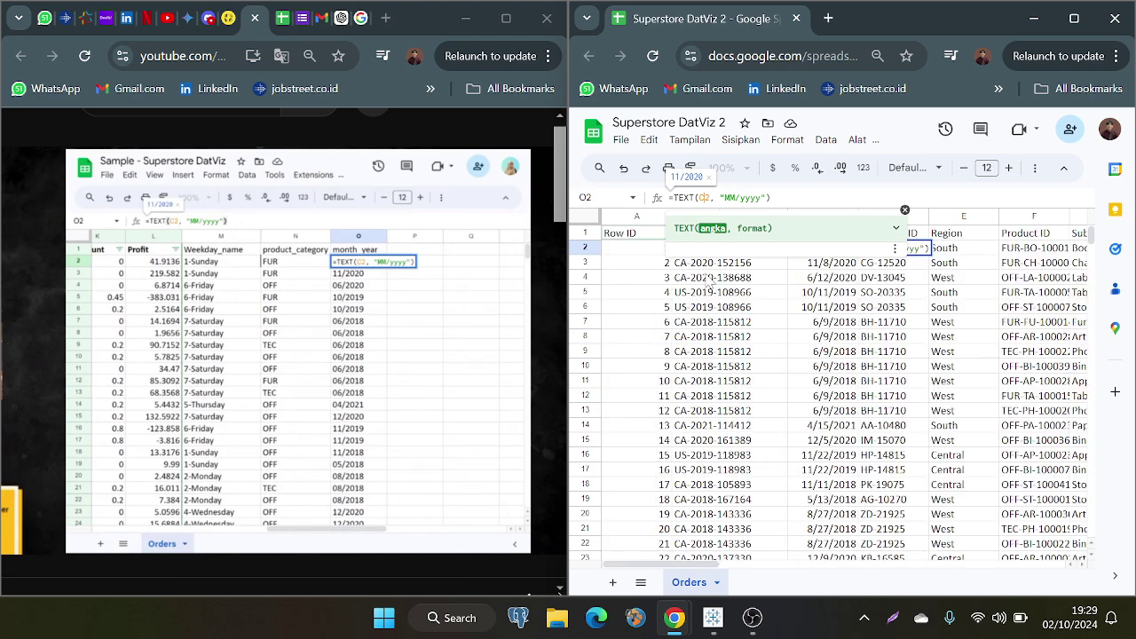
scroll(708, 280, "right", 3)
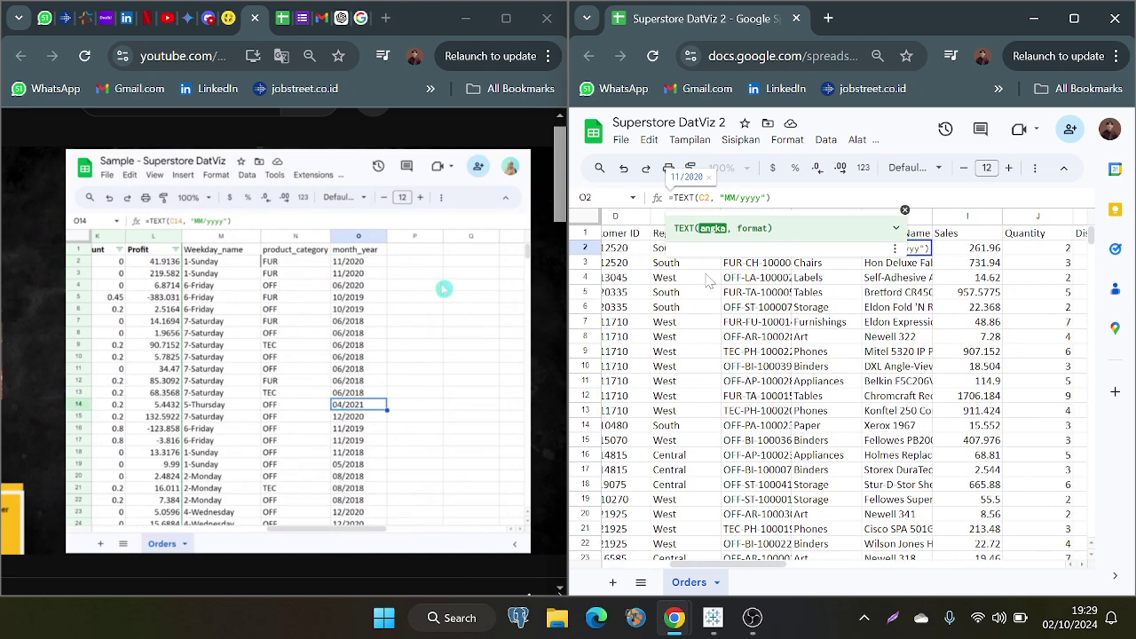
scroll(708, 281, "left", 2)
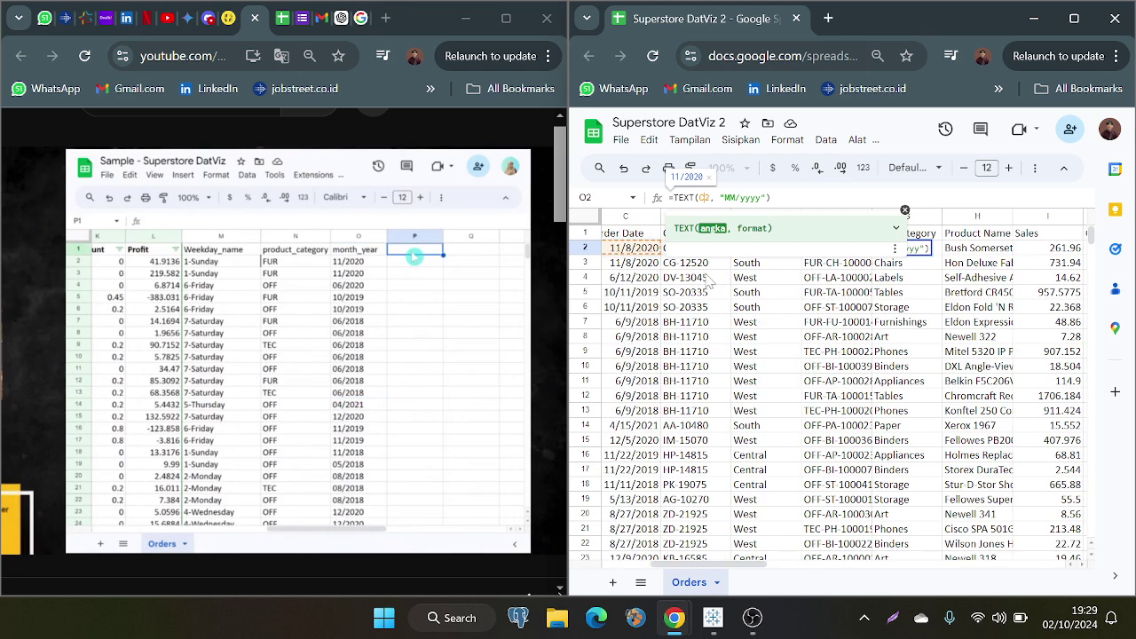
scroll(708, 281, "left", 1)
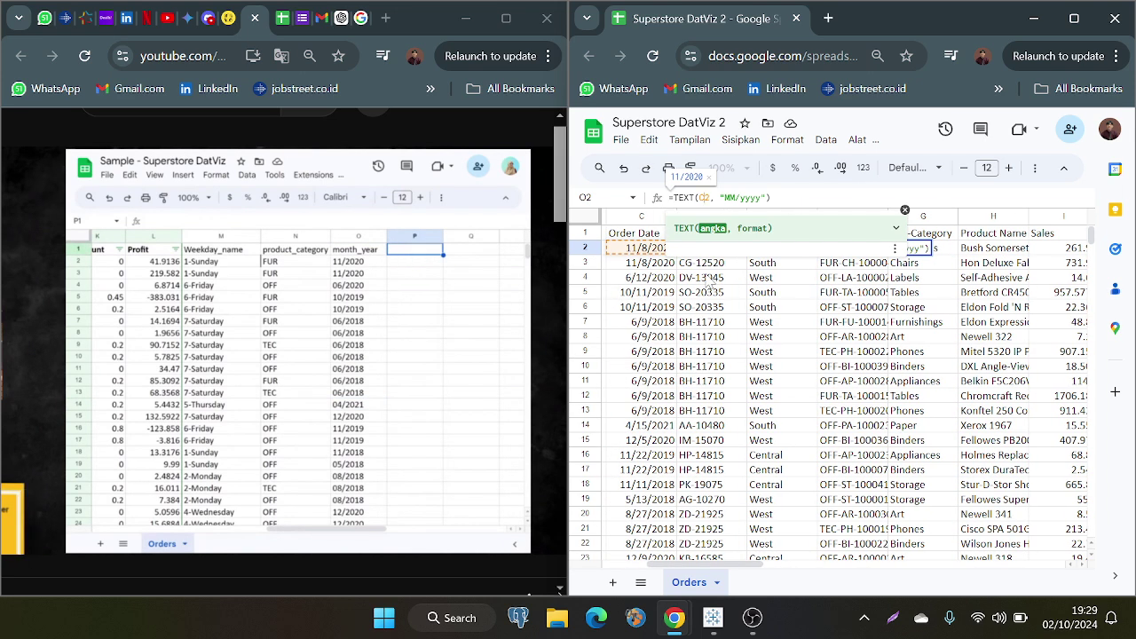
scroll(708, 280, "right", 15)
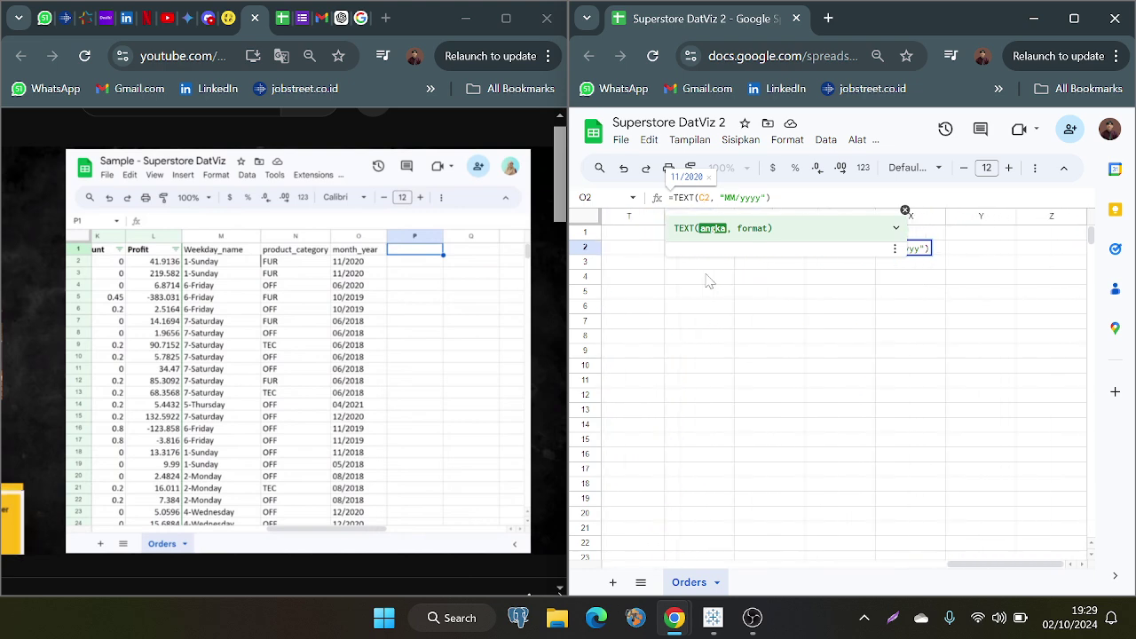
scroll(708, 280, "left", 8)
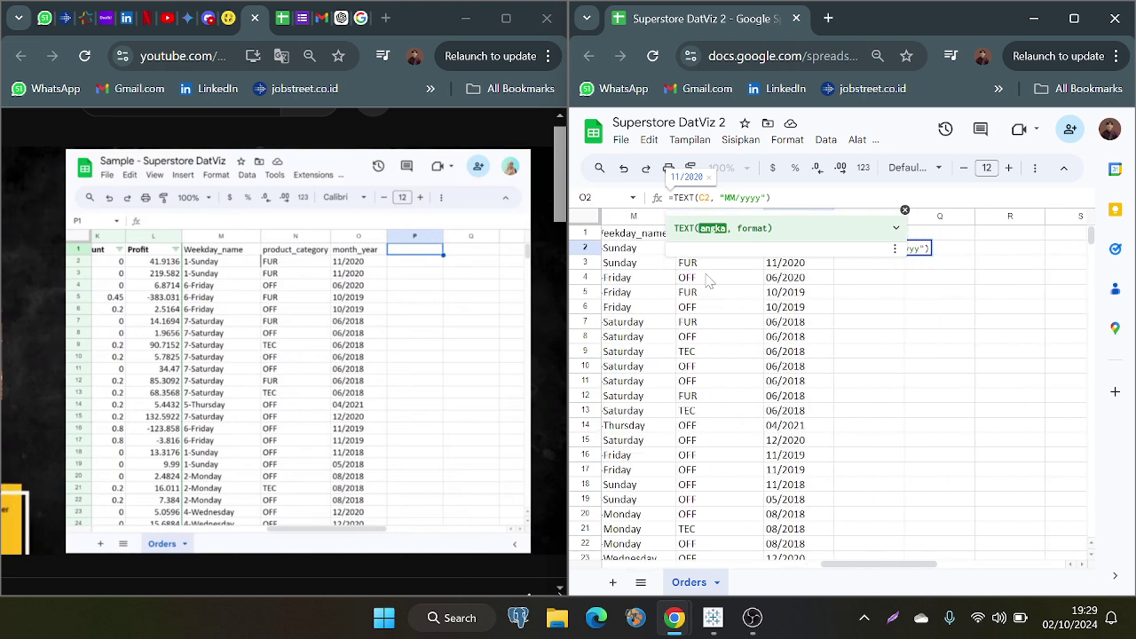
left_click(708, 280)
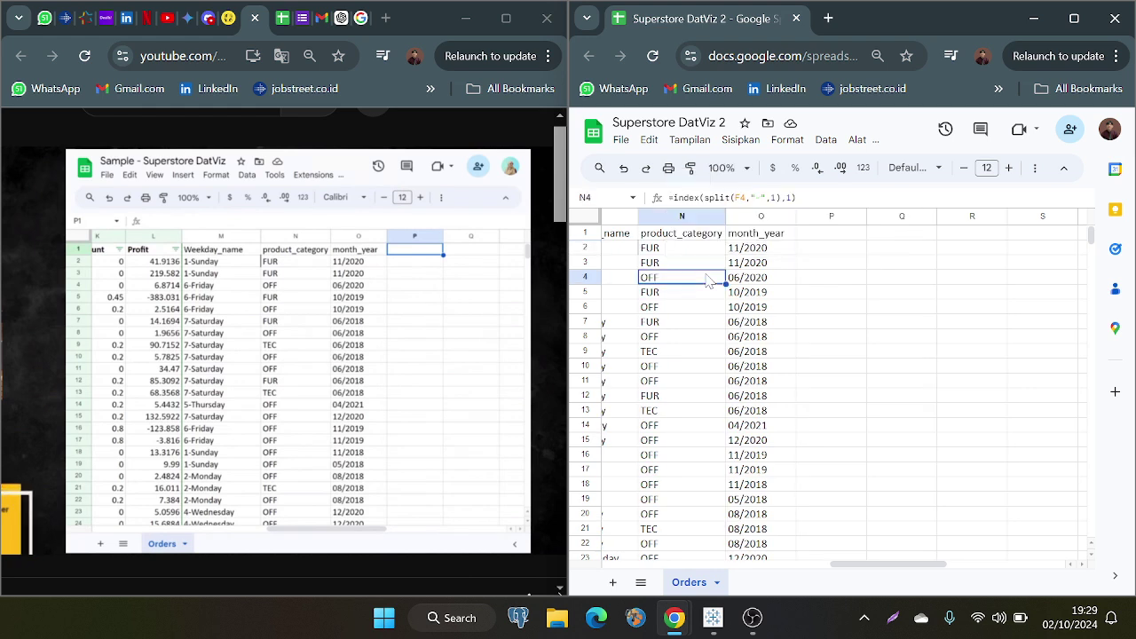
Step: Add a new column header named profitability in P1, beside the month_year column
left_click(829, 234)
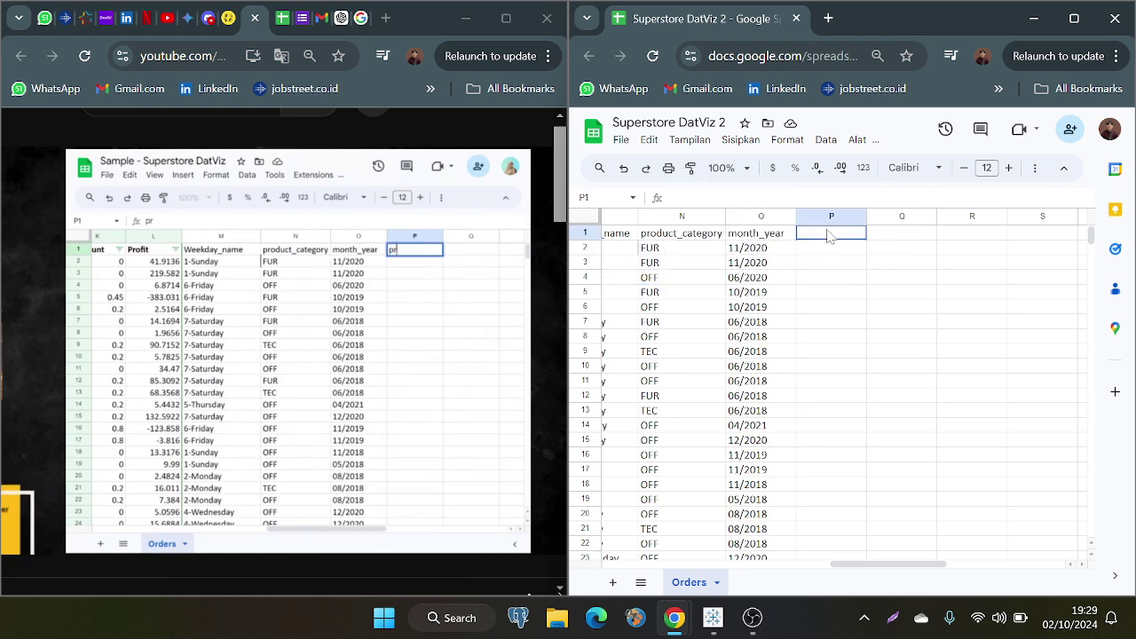
type("pr")
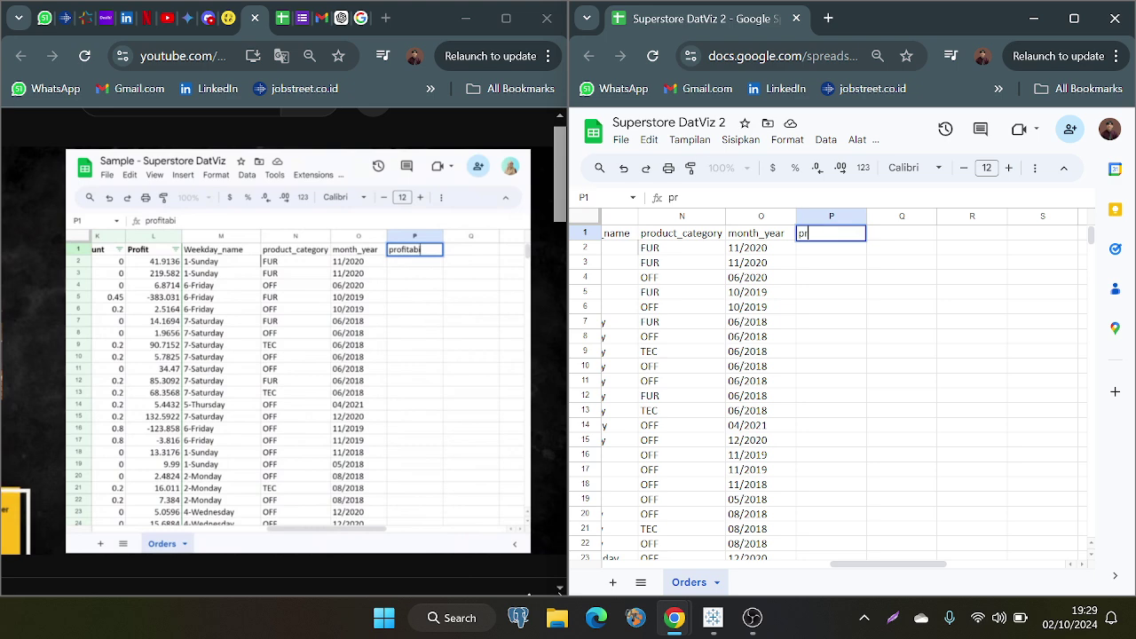
type("ofitabilit")
type("y")
key("BackSpace")
type("ity")
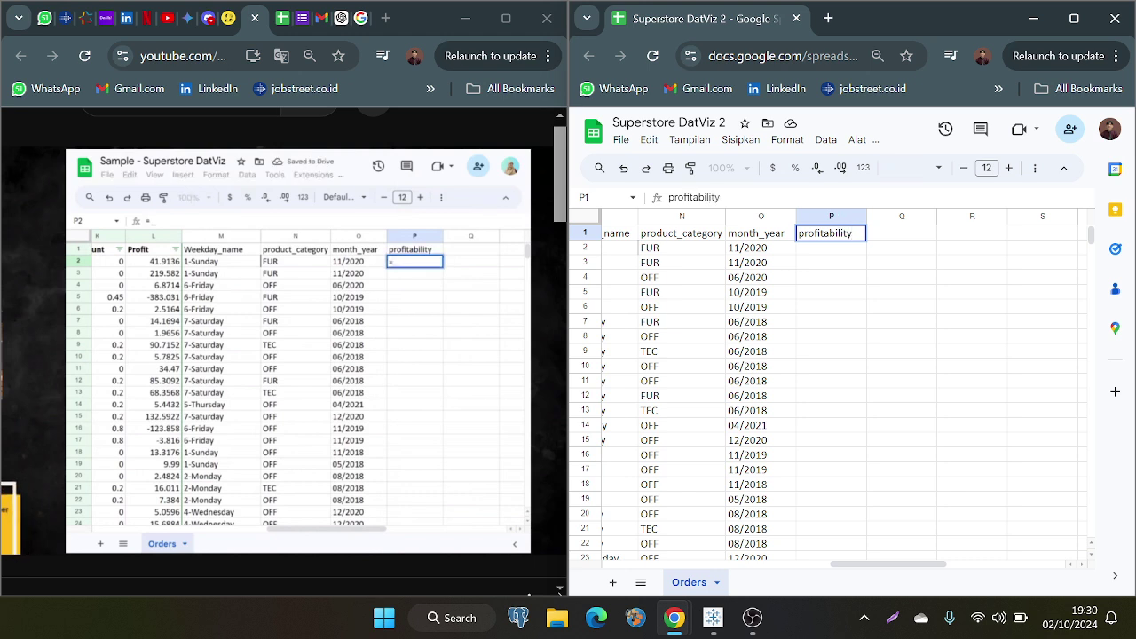
key("Return")
Step: Begin an IF formula in P2 that tests whether the Profit value in L2 is greater than 0
type("=")
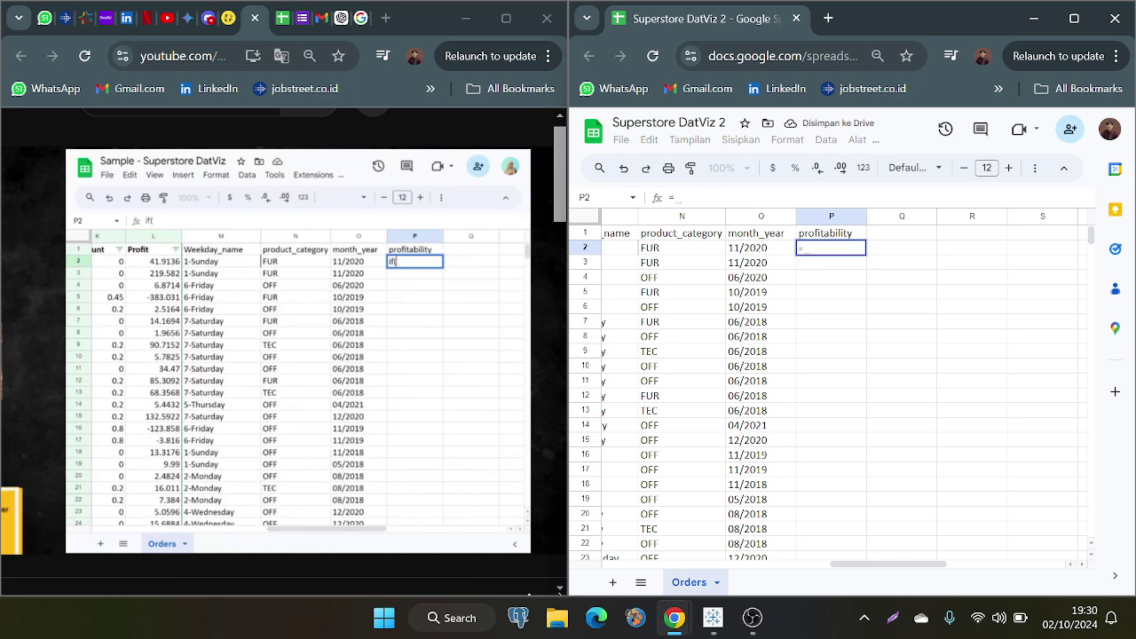
type("if")
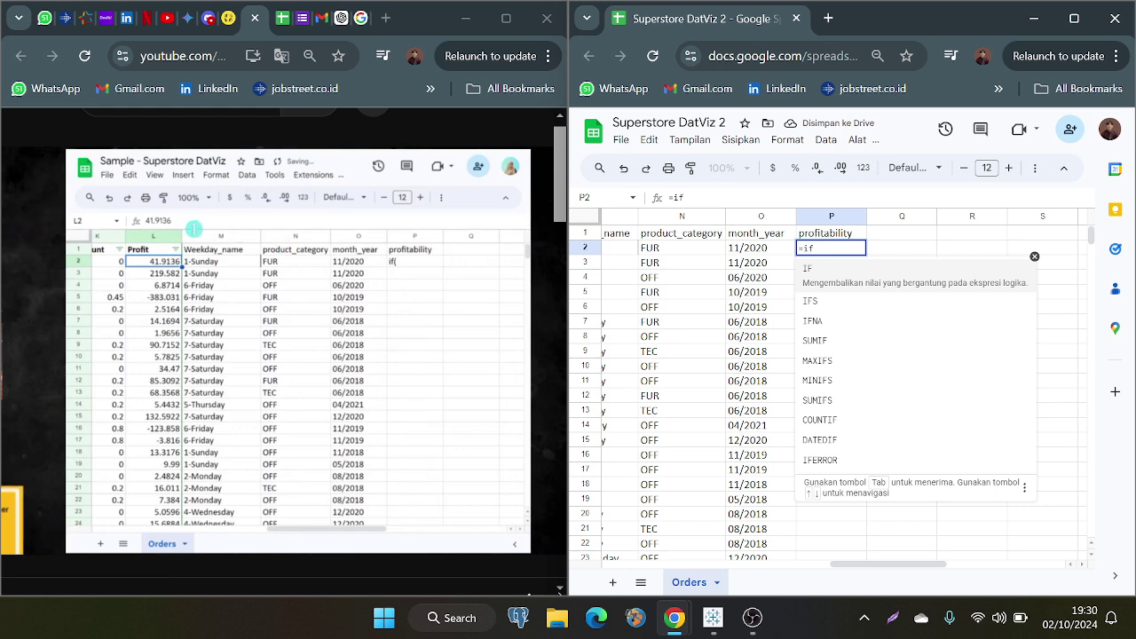
type("(")
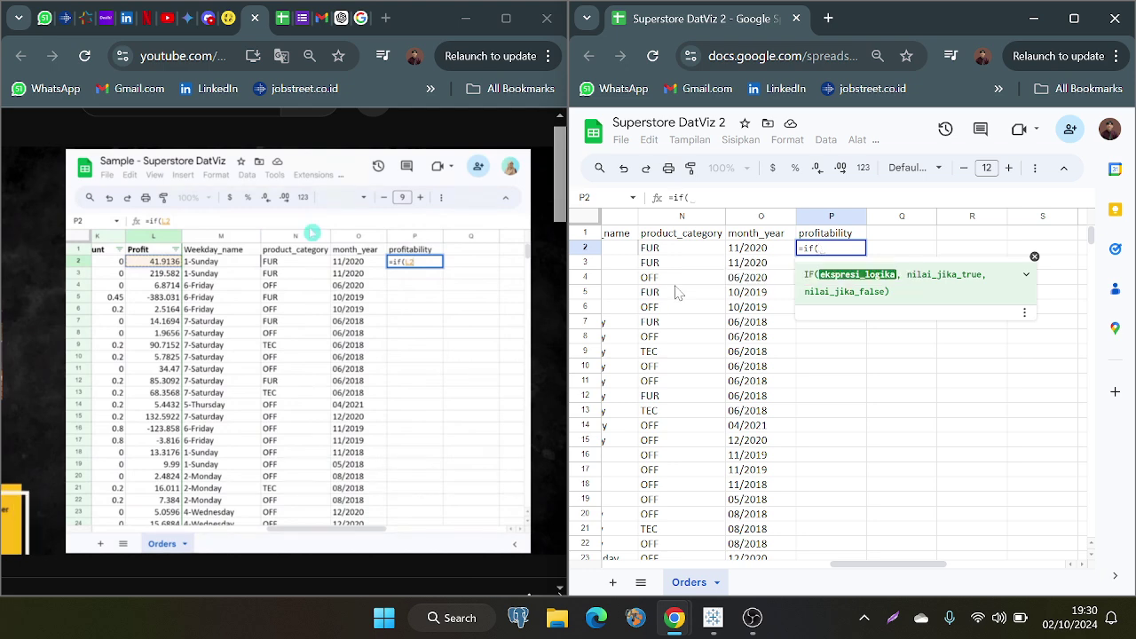
scroll(675, 299, "left", 3)
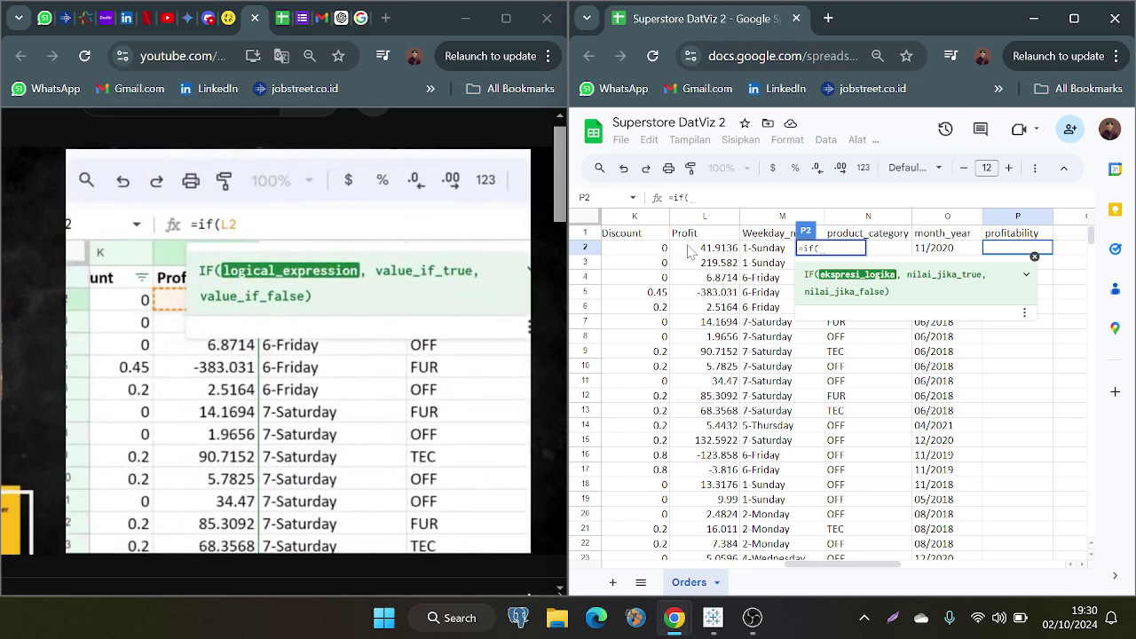
left_click(692, 251)
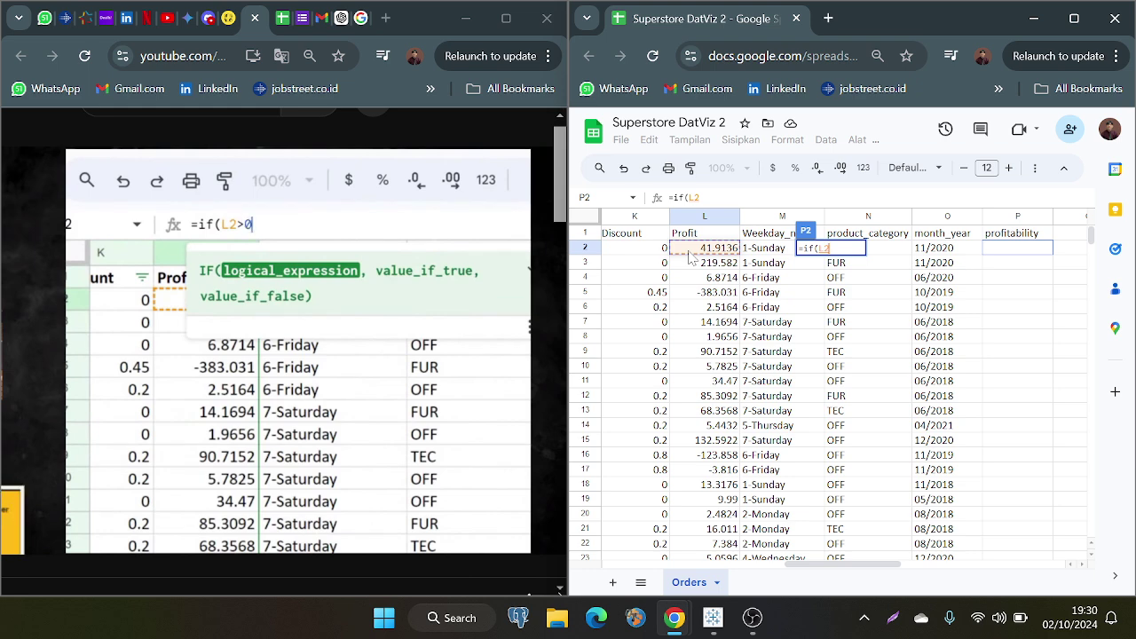
type(">0")
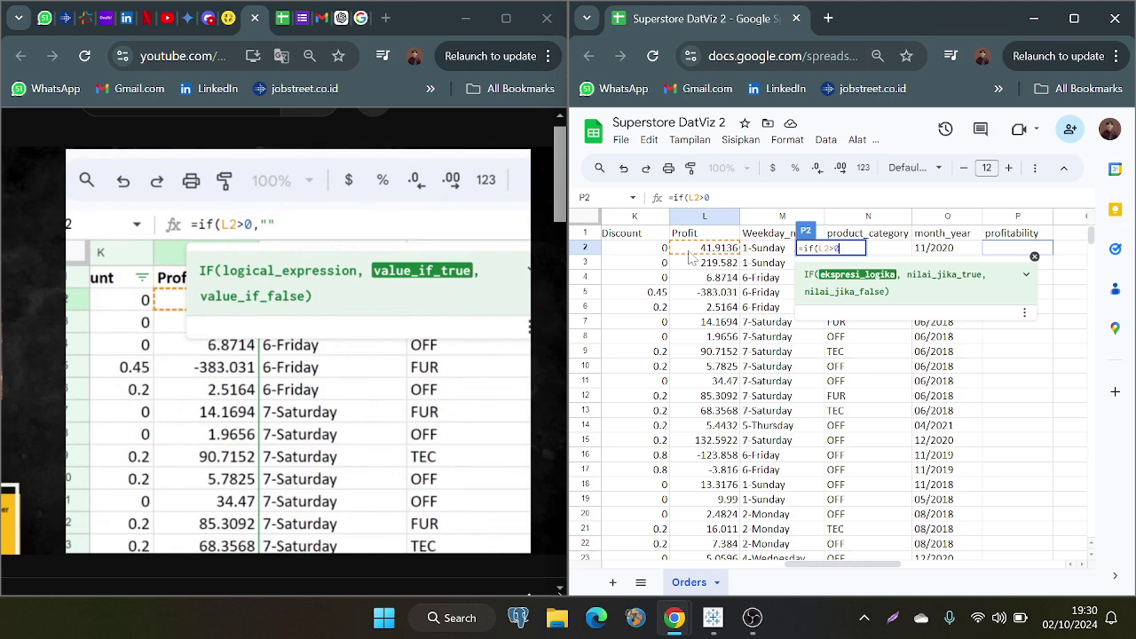
type(" then")
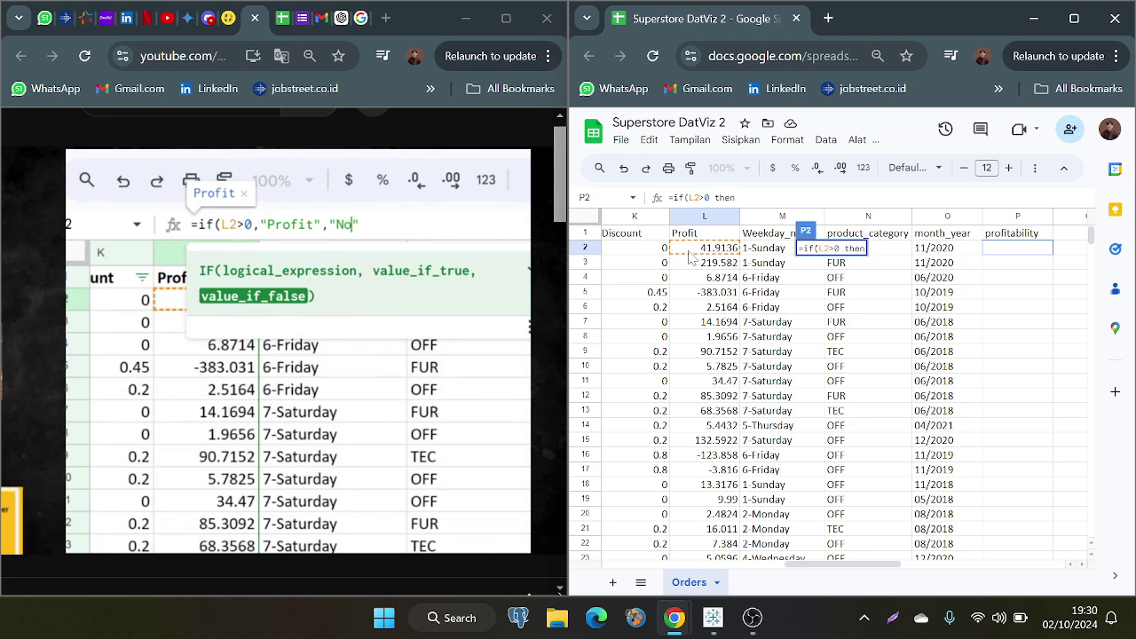
key("BackSpace")
key("BackSpace")
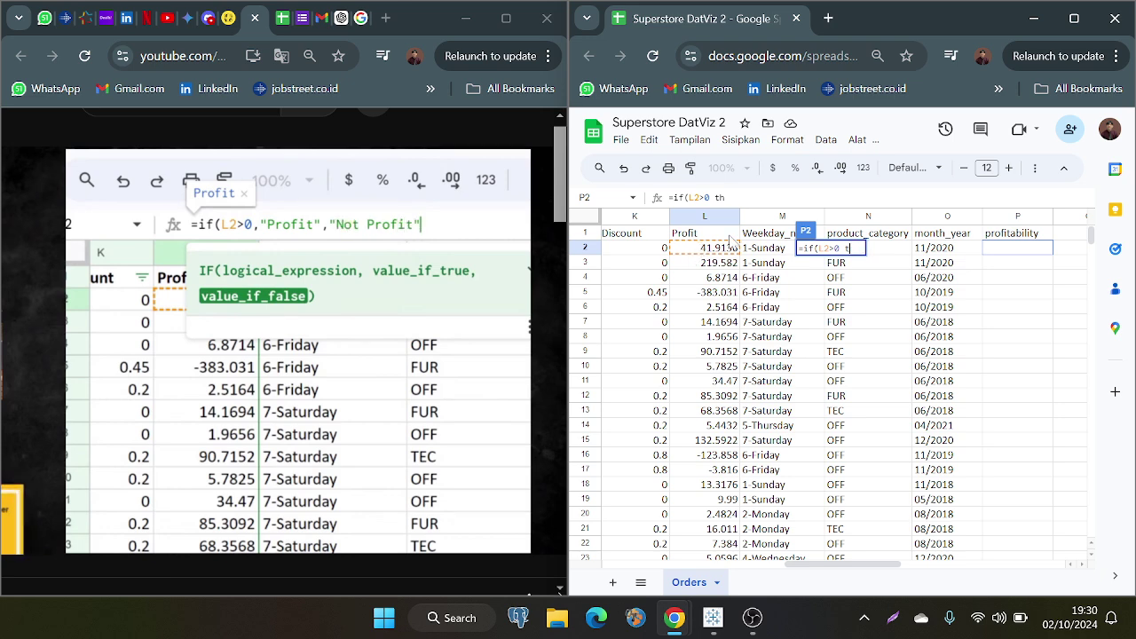
key("BackSpace")
key("BackSpace")
key("BackSpace")
type(";")
key("BackSpace")
key("BackSpace")
Step: Complete the IF formula in P2 so it returns "Profit" when true and "Not Profit" when false
type(", ")
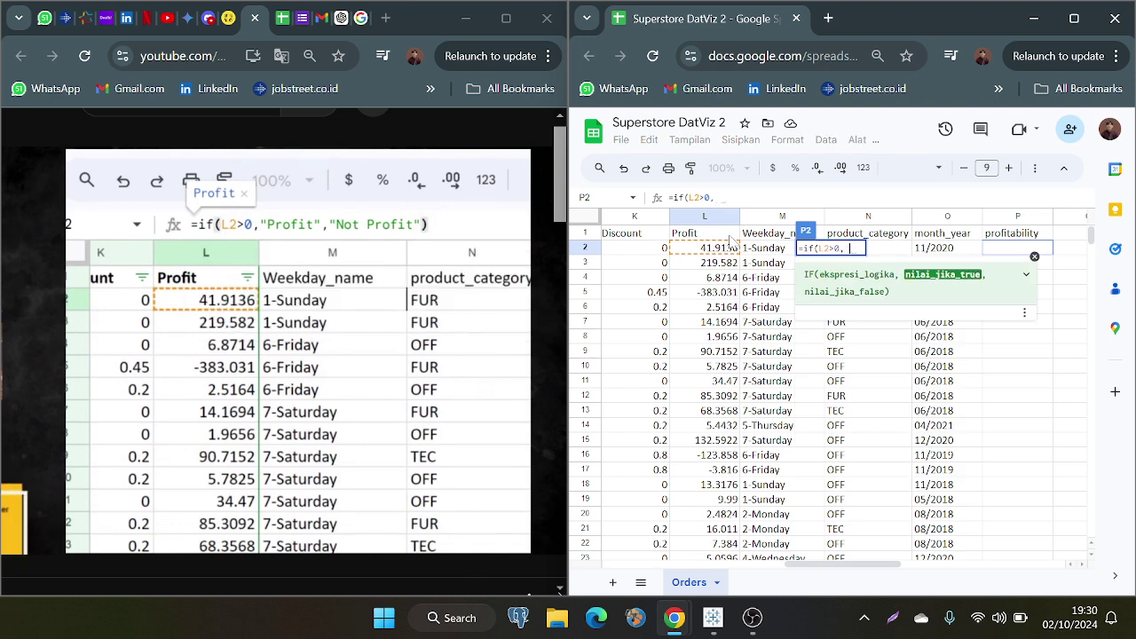
type("\"")
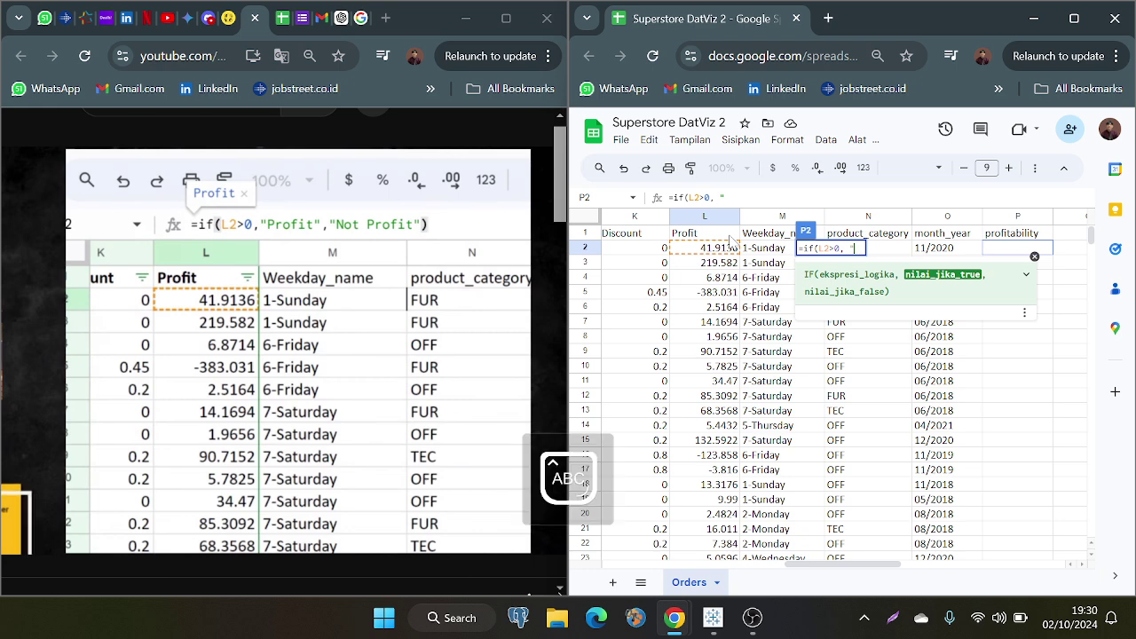
type("Profit\"")
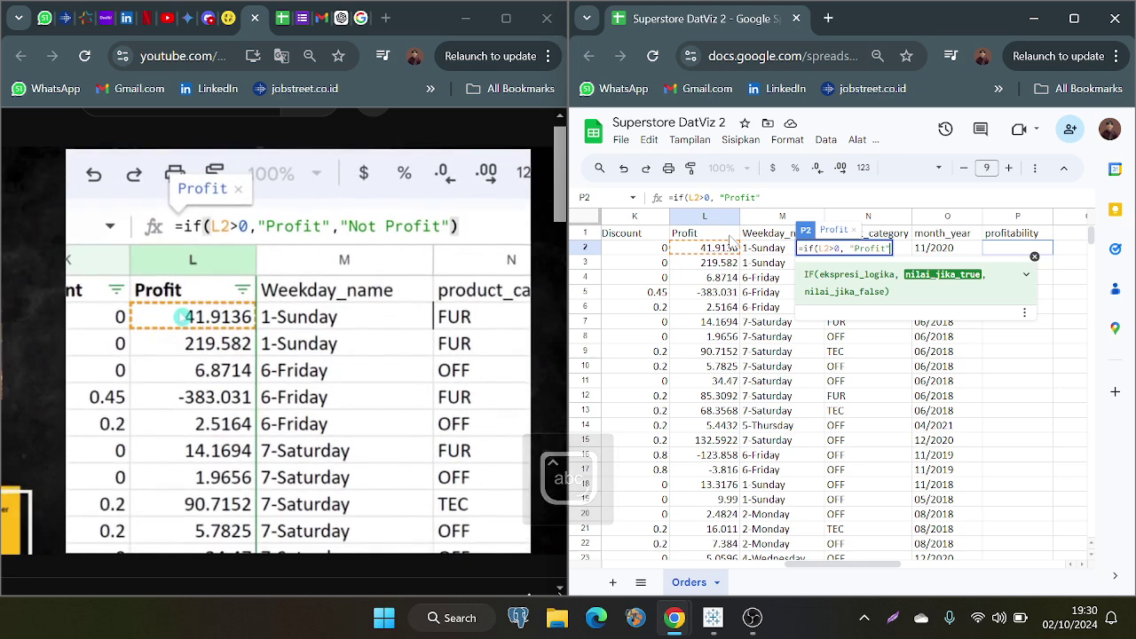
type(",\"")
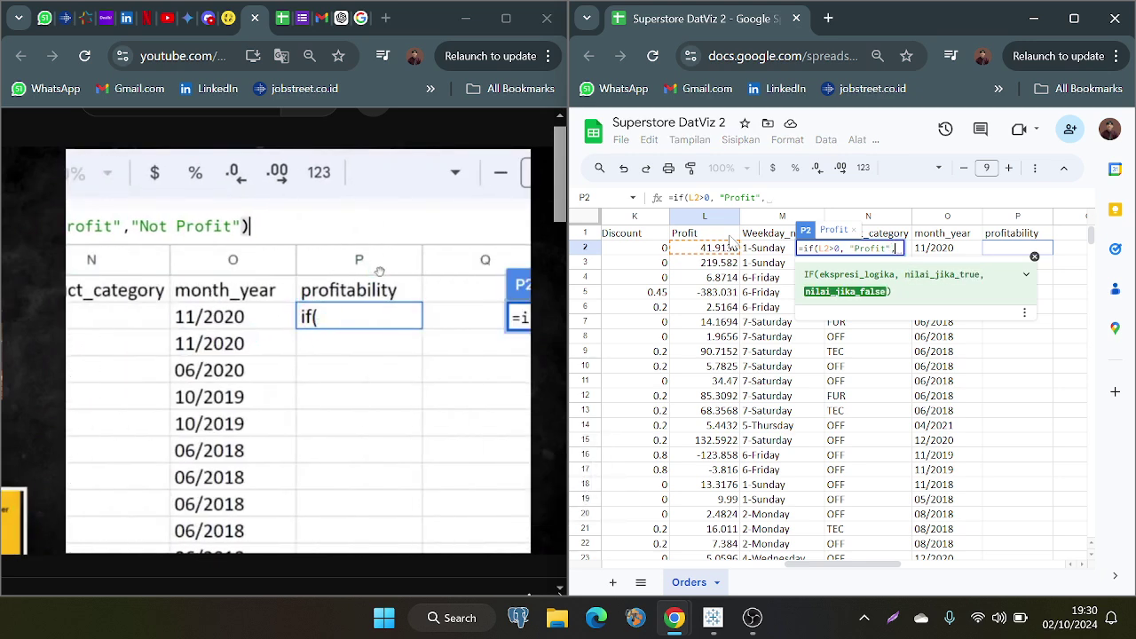
type("No")
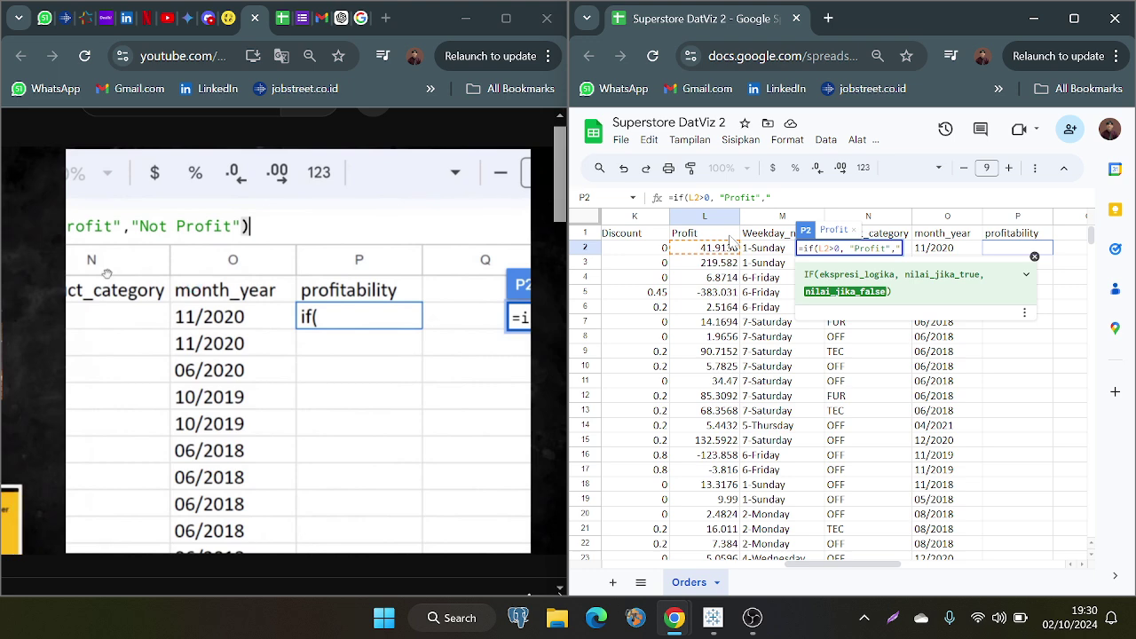
type("t P")
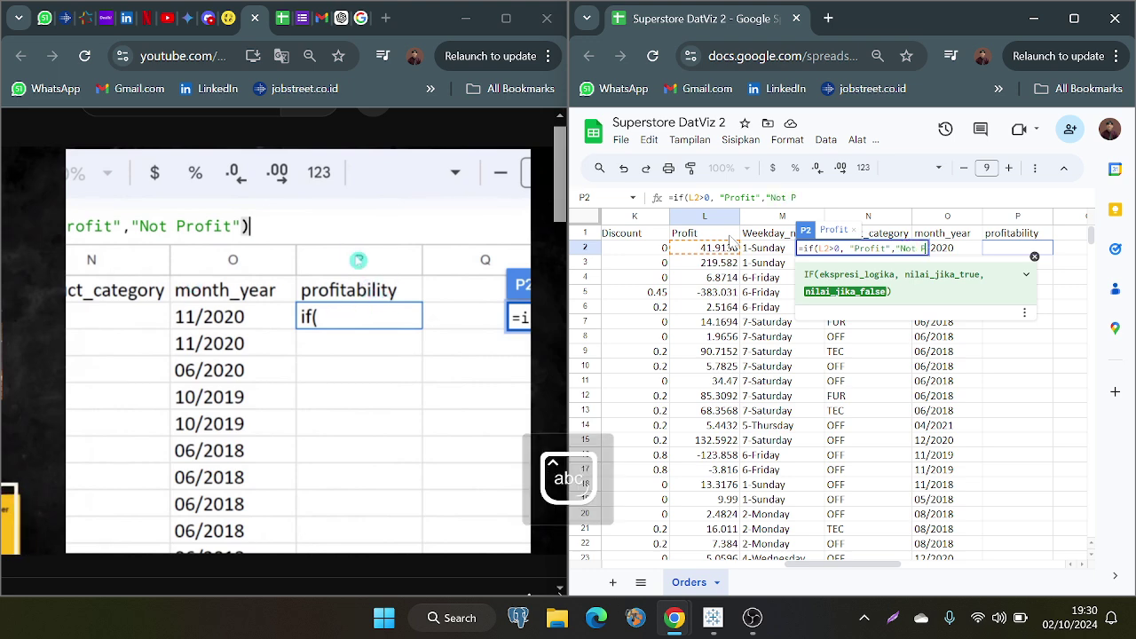
type("rofit\"")
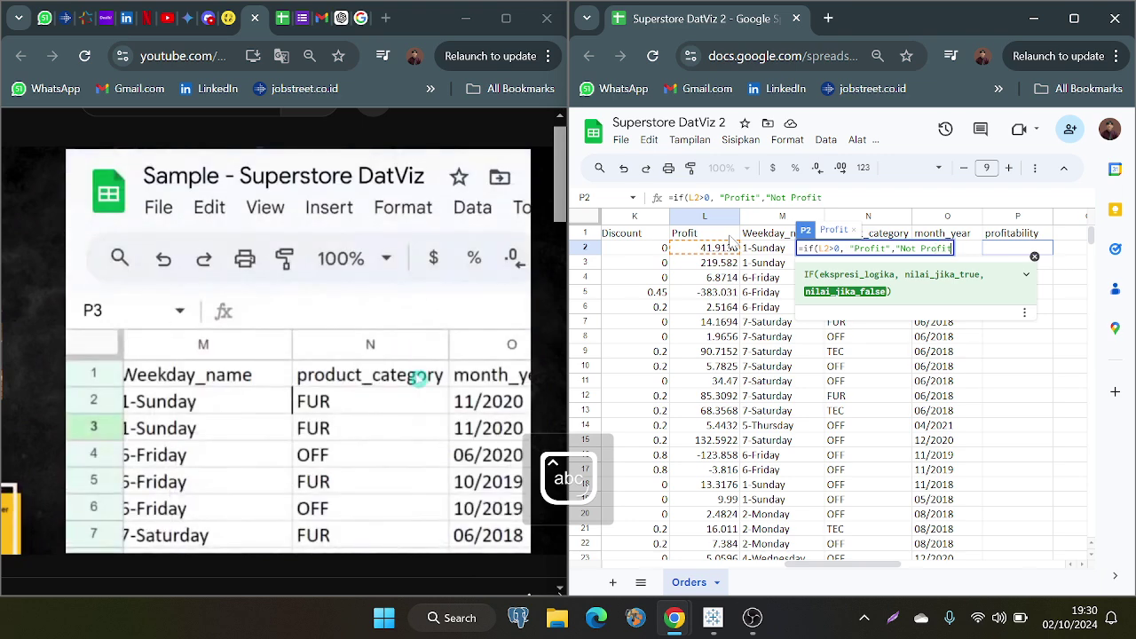
type(")")
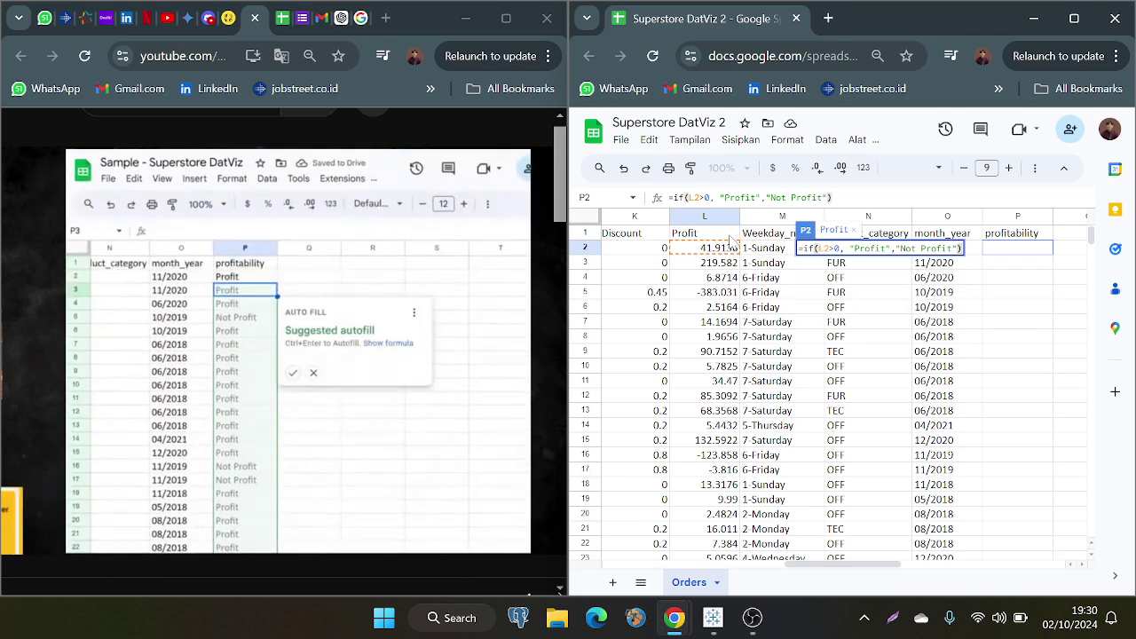
key("Return")
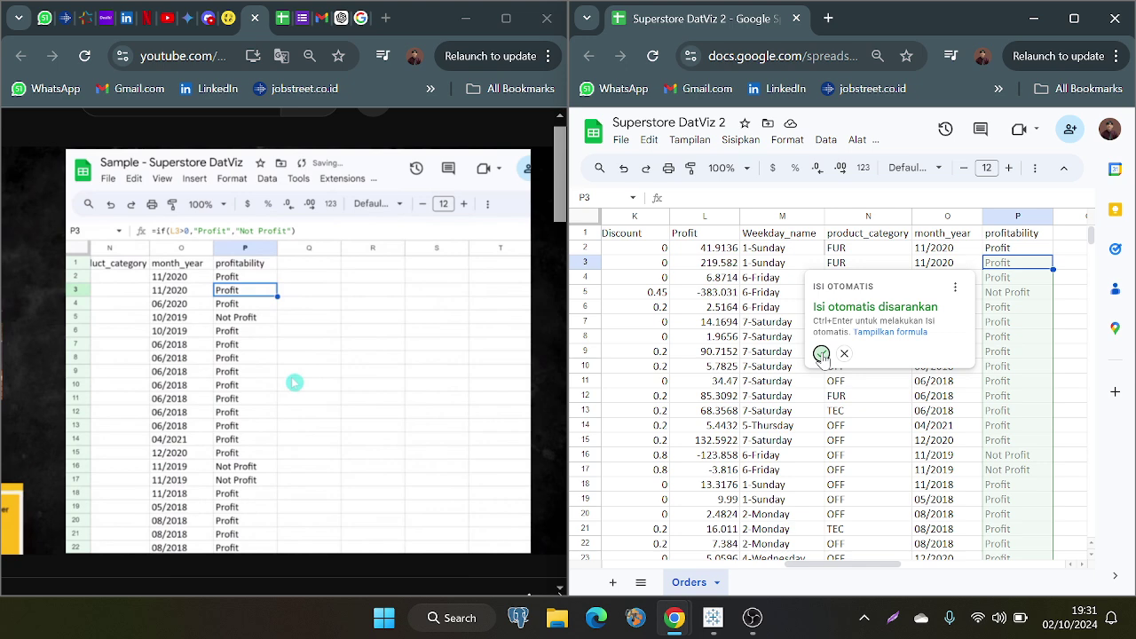
Step: Accept the suggested autofill for the rest of the profitability column and check the filled formulas in P4 and P7
left_click(821, 354)
left_click(1021, 278)
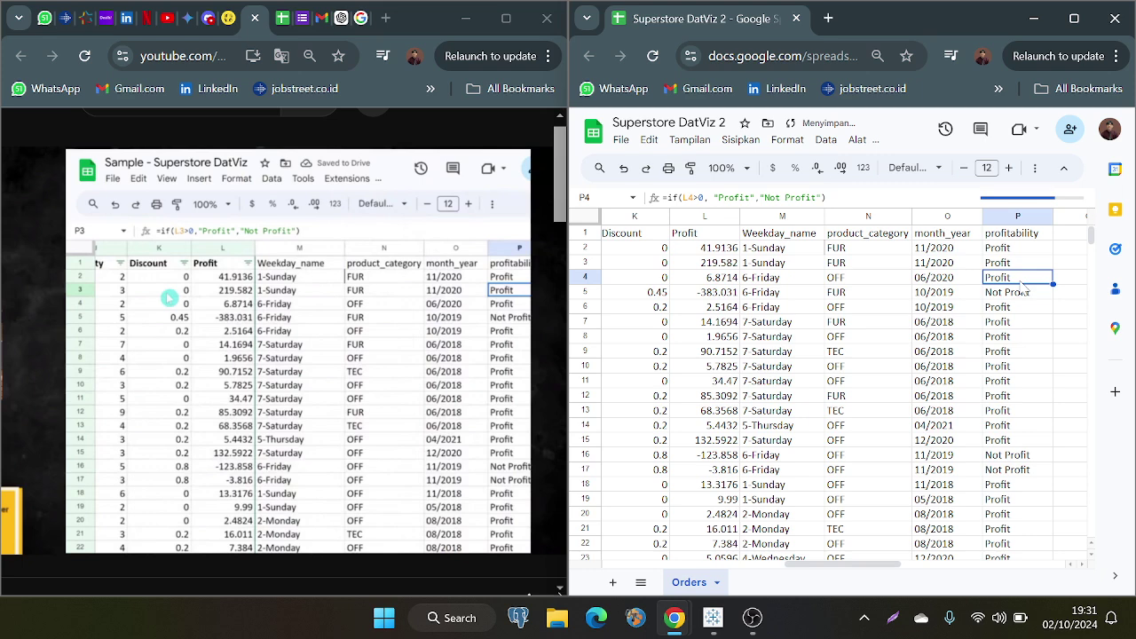
scroll(976, 291, "right", 2)
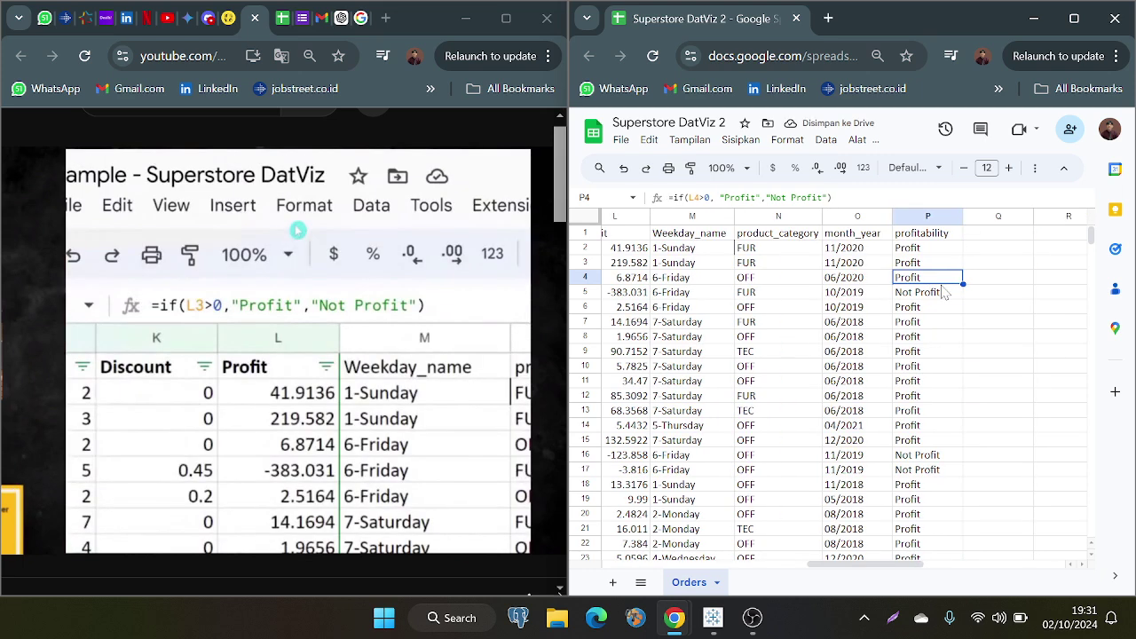
left_click(944, 323)
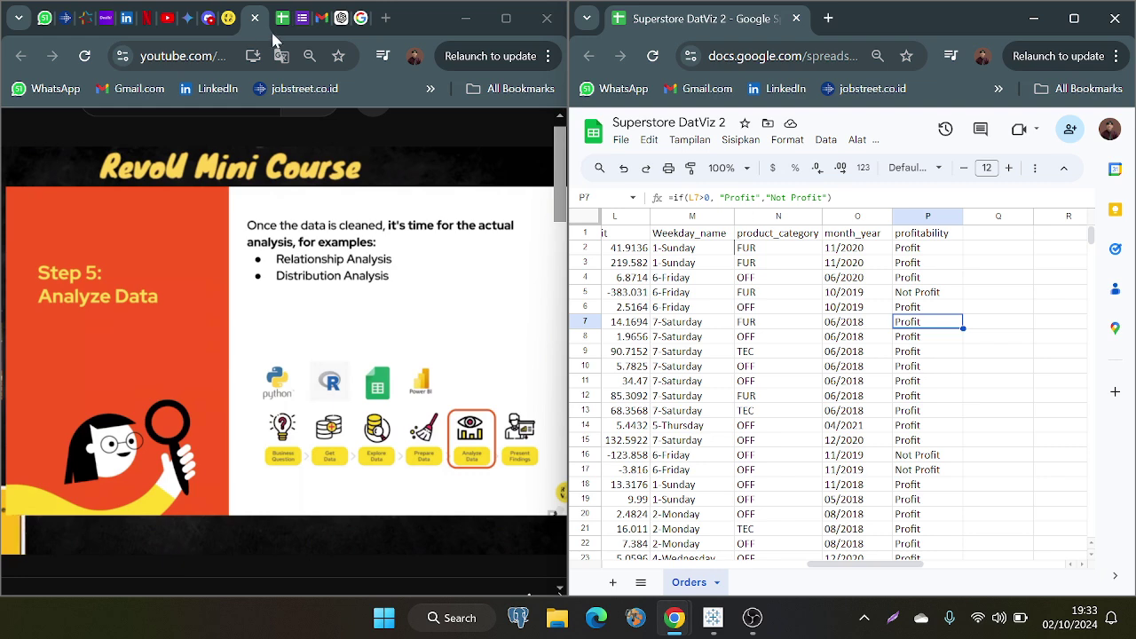
Step: Move the other Superstore DatViz 2 browser tab into the spreadsheet's window and compare the two open copies
left_click_drag(282, 18, 750, 386)
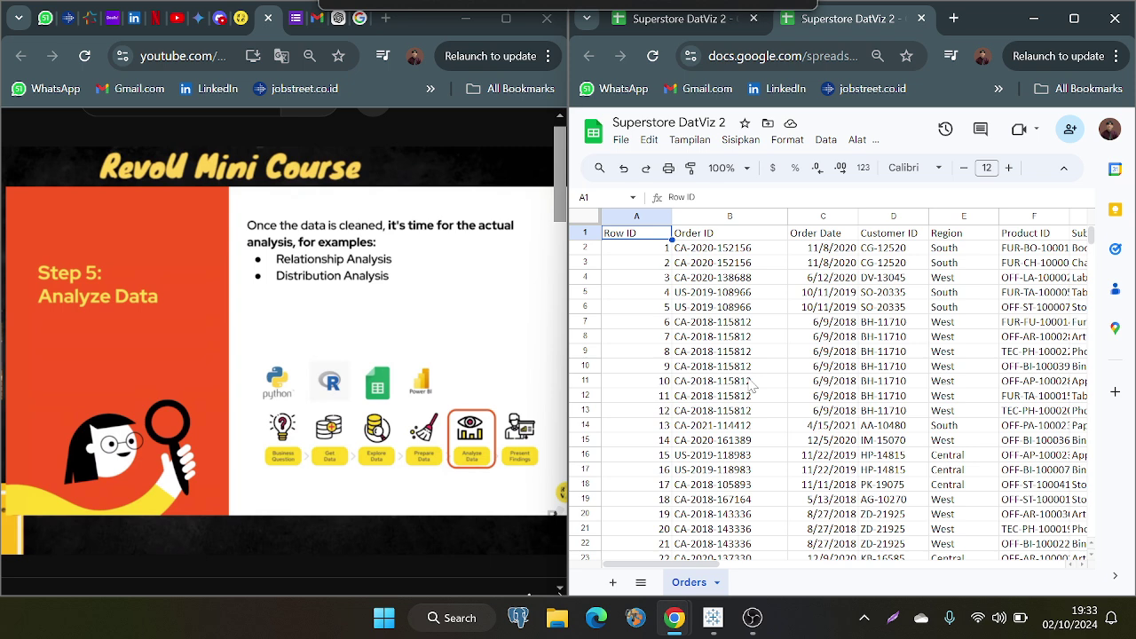
left_click(697, 22)
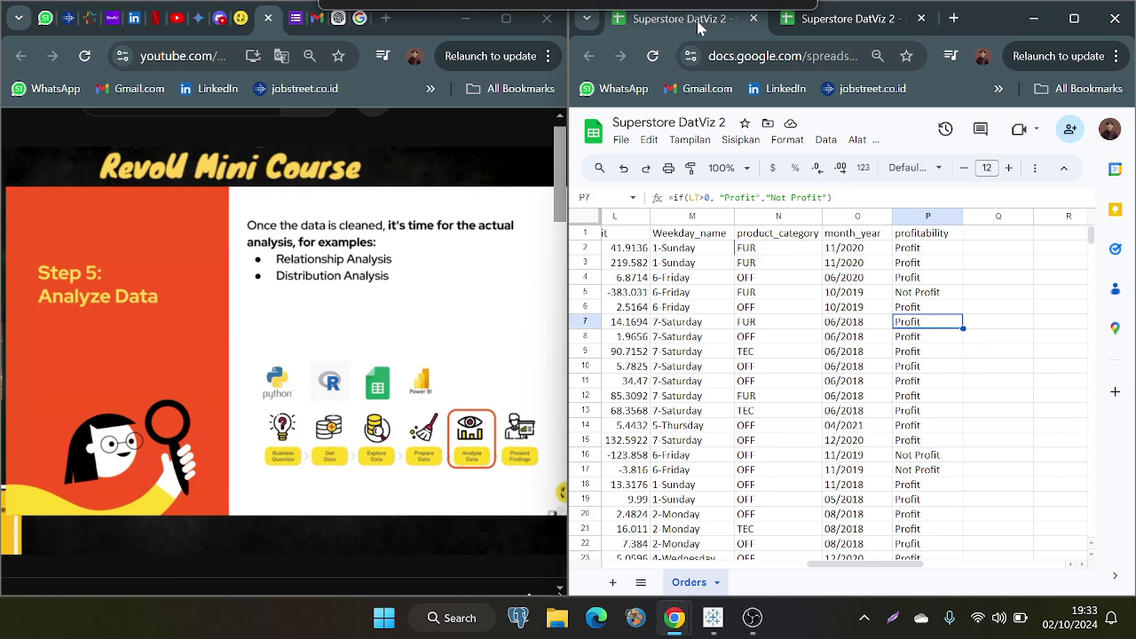
left_click(843, 18)
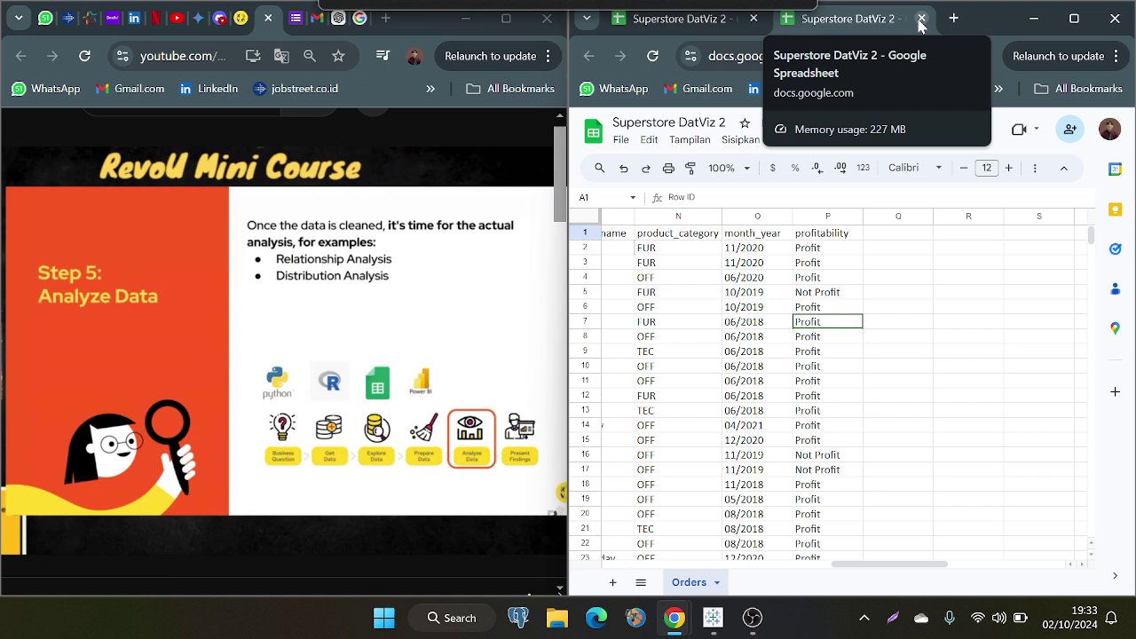
Step: Close the duplicate Superstore DatViz 2 tab and frame the course video's slide for reading
left_click(921, 18)
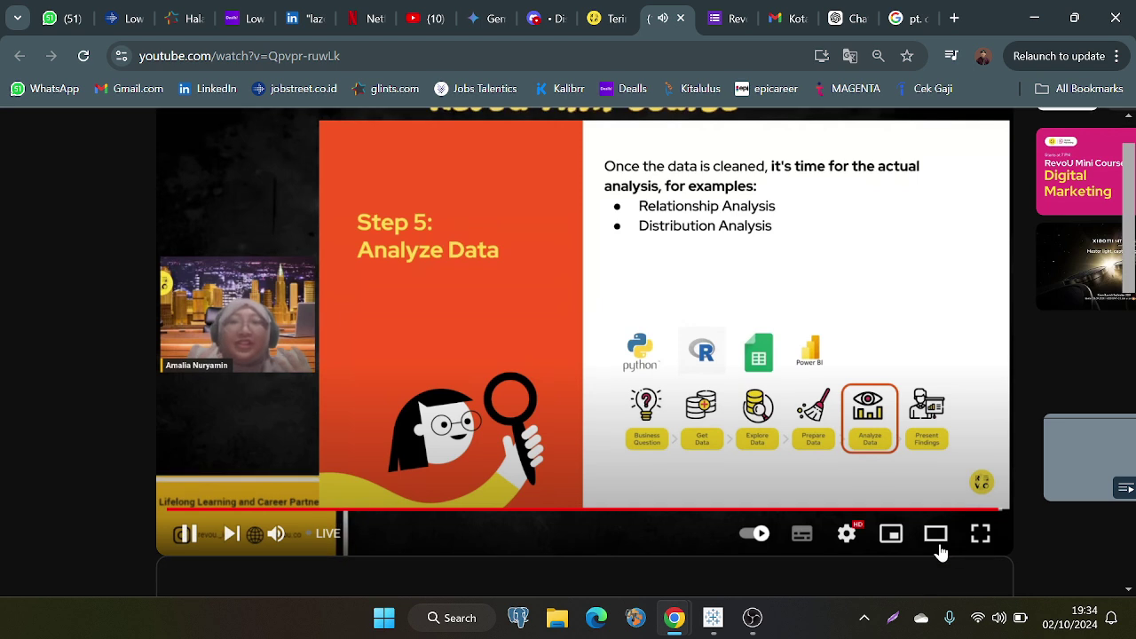
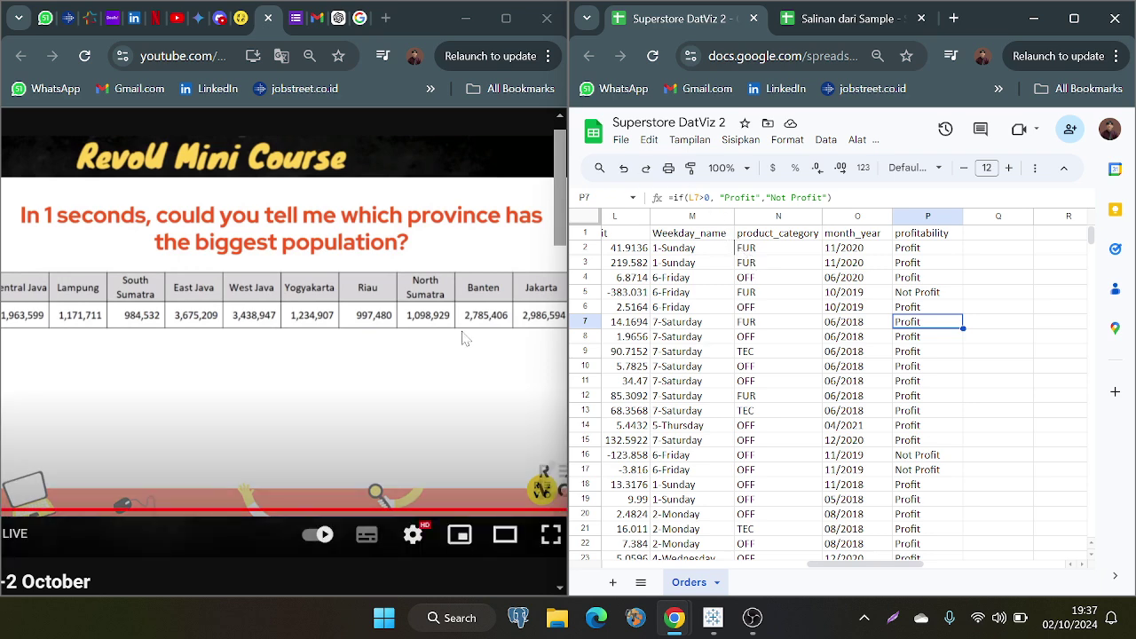
double_click(463, 338)
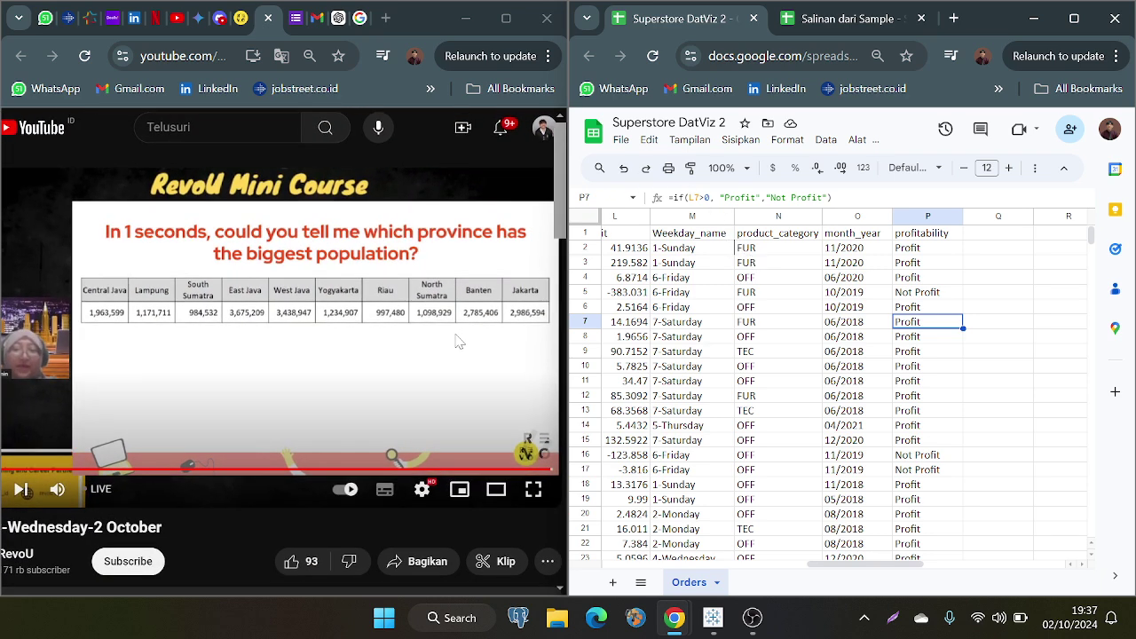
double_click(451, 347)
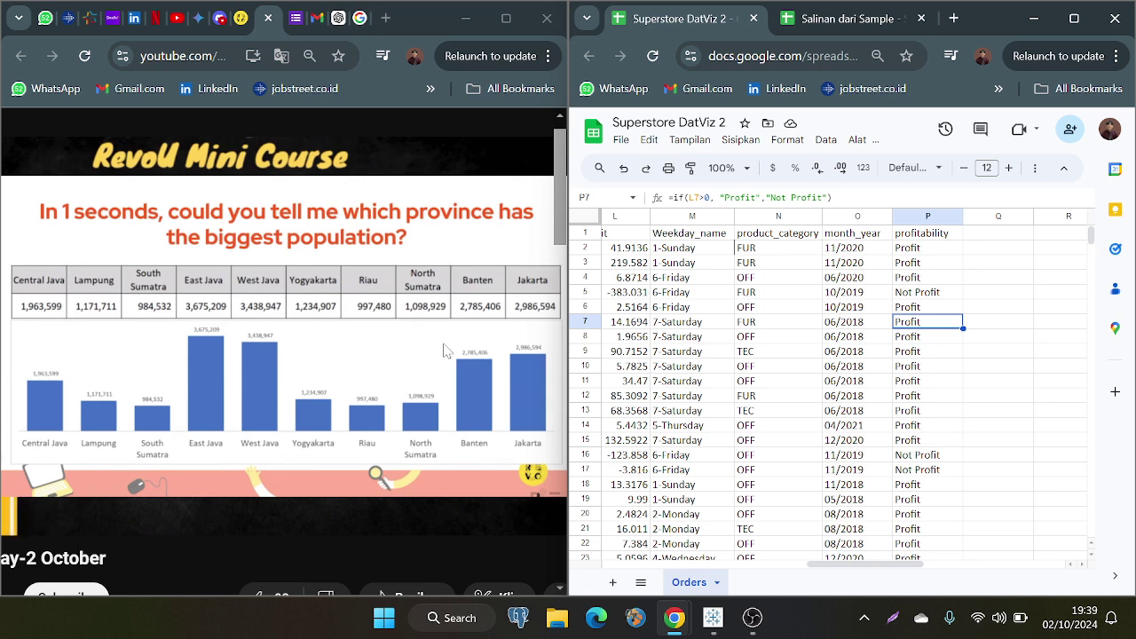
mouse_move(438, 355)
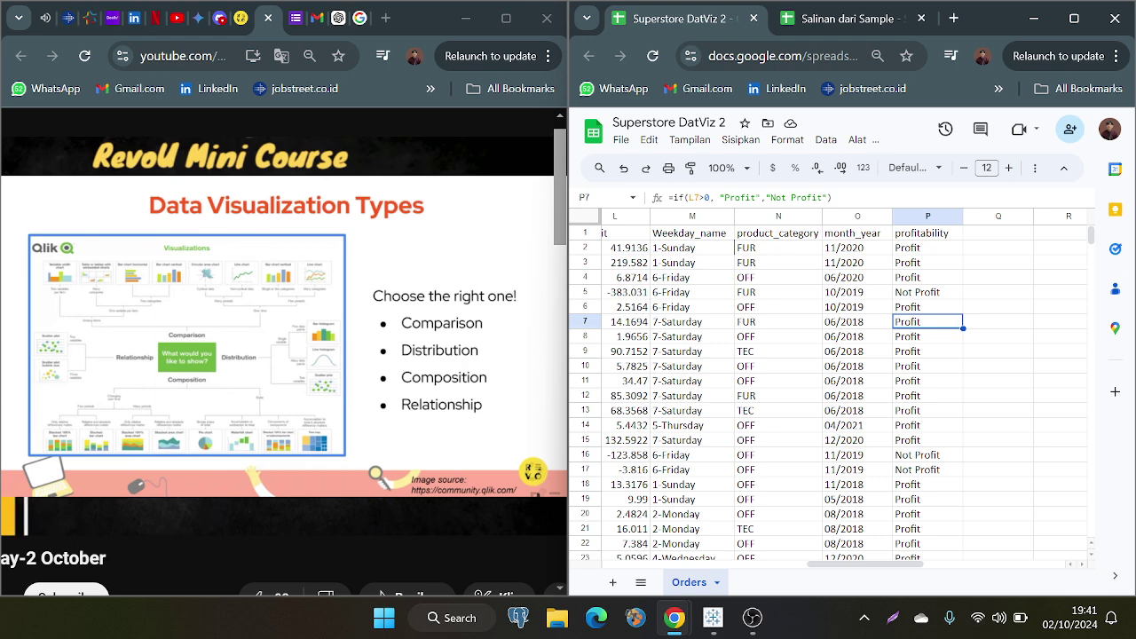
Step: Mute the WhatsApp site in the course video's browser window
right_click(44, 21)
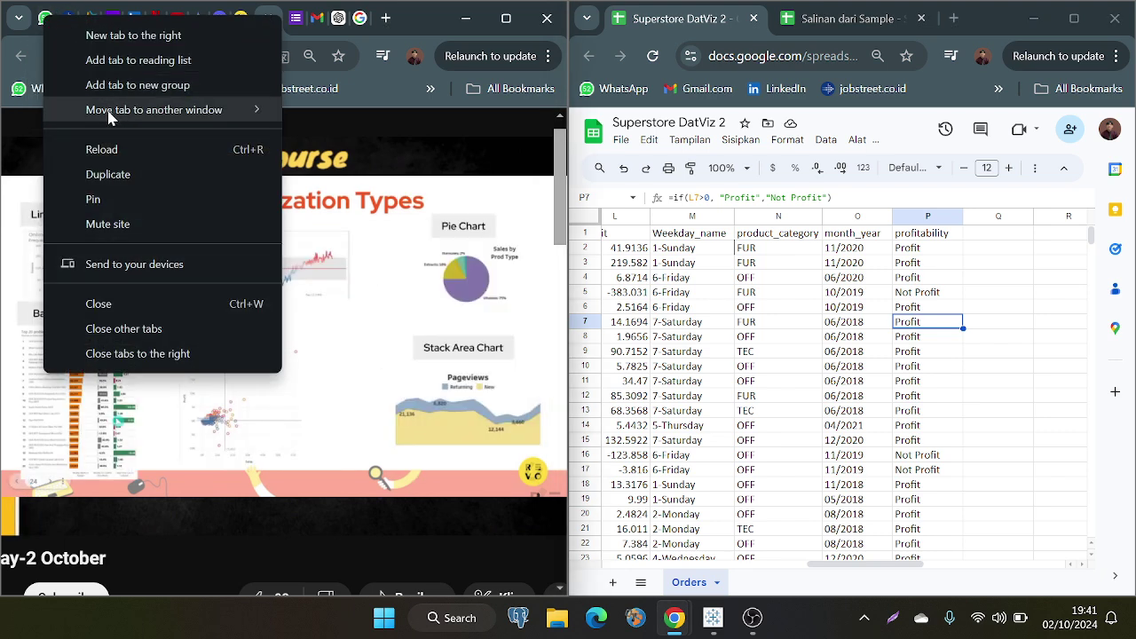
left_click(120, 226)
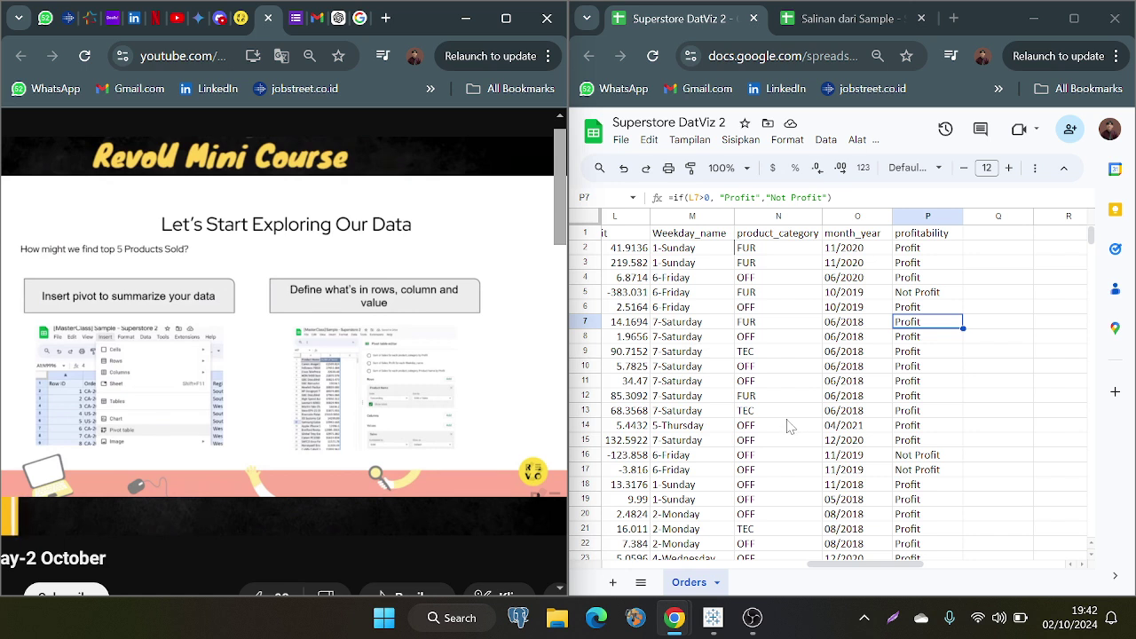
Step: Examine the Orders sheet's derived columns and its Sales, Product Name and Sub-Category data before summarizing
left_click(818, 415)
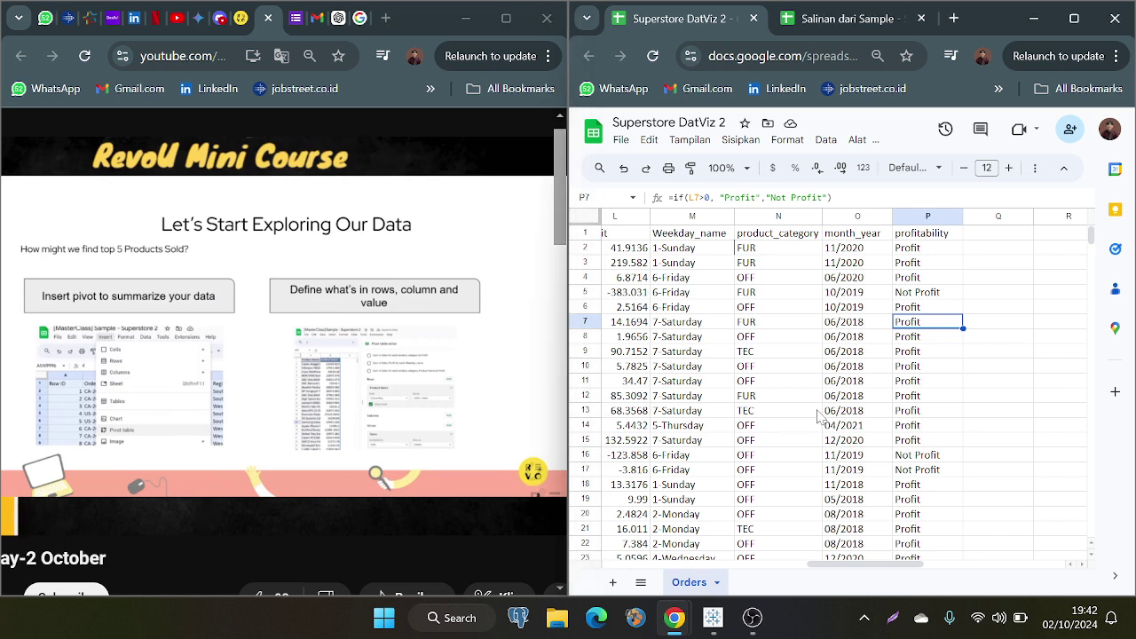
left_click(818, 416)
left_click(692, 381)
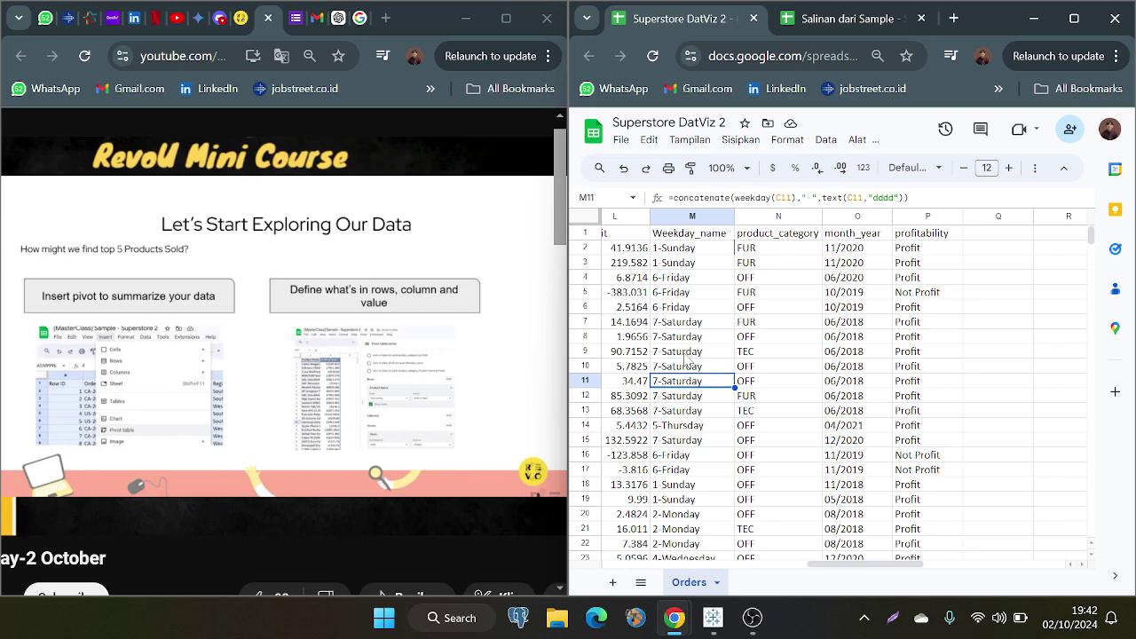
left_click(746, 323)
scroll(747, 337, "left", 10)
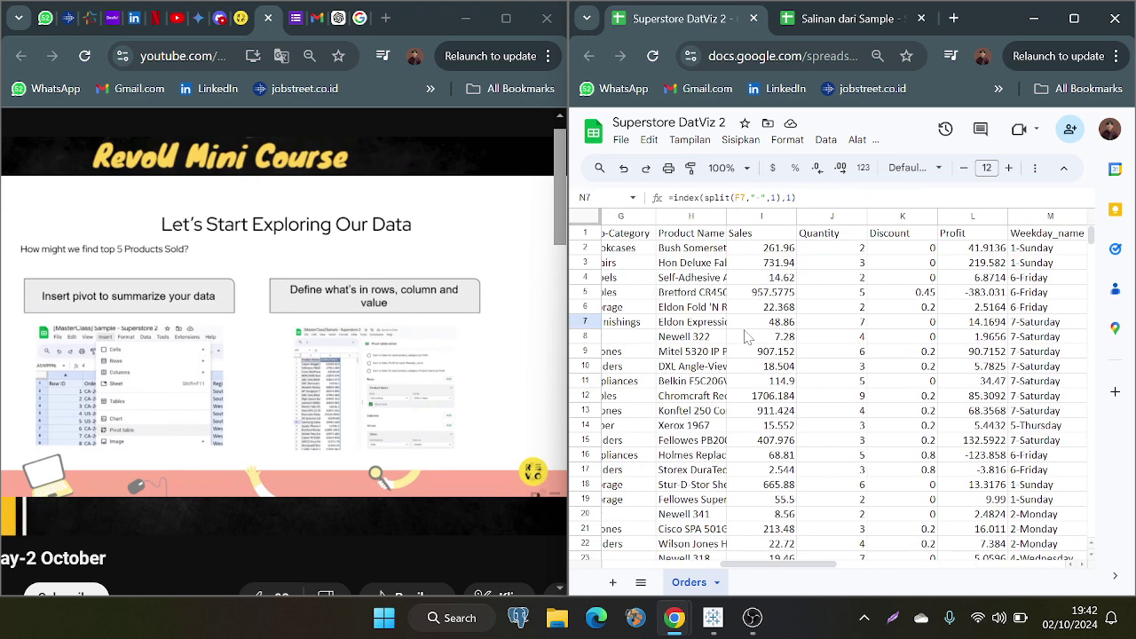
left_click(797, 251)
scroll(796, 260, "left", 3)
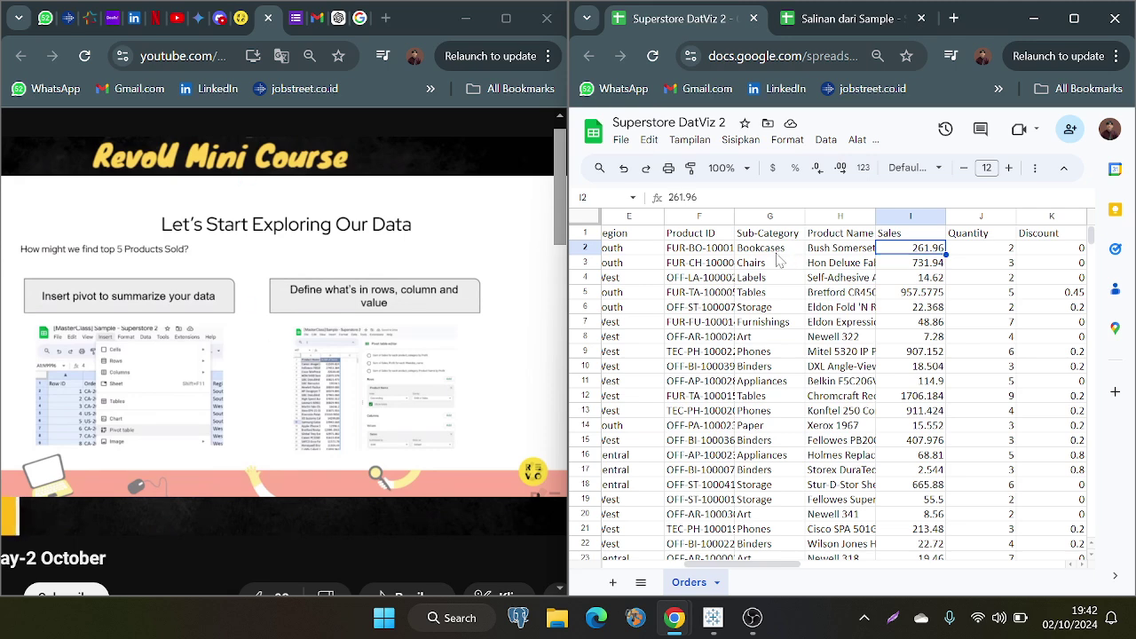
left_click(785, 259)
mouse_move(908, 265)
left_mouse_down()
mouse_move(905, 293)
mouse_move(909, 271)
left_mouse_up()
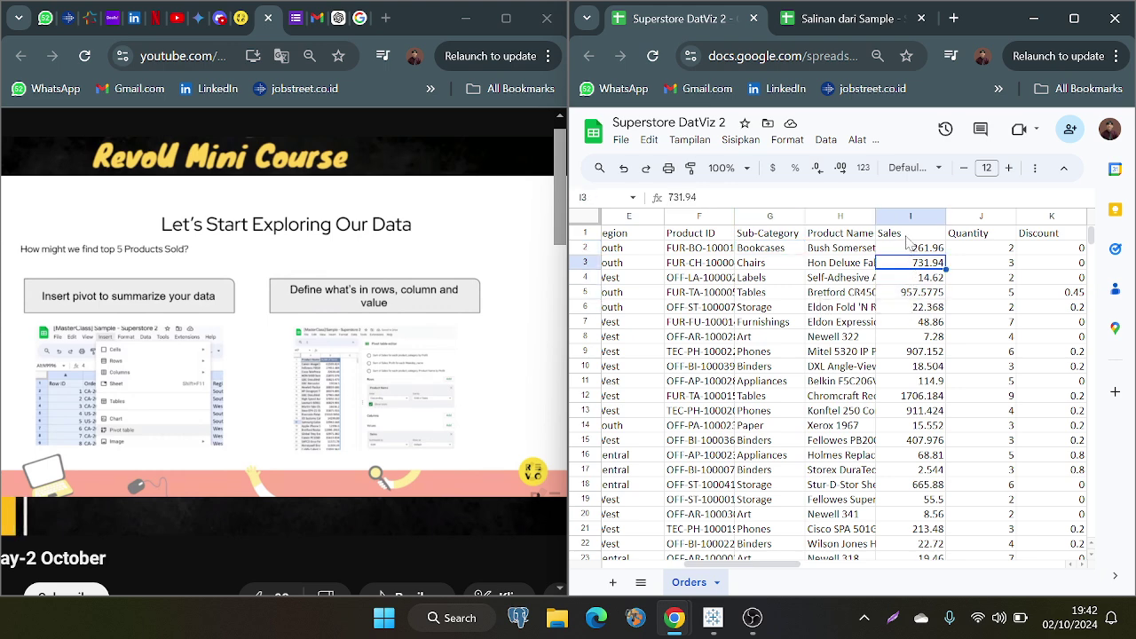
left_click(903, 252)
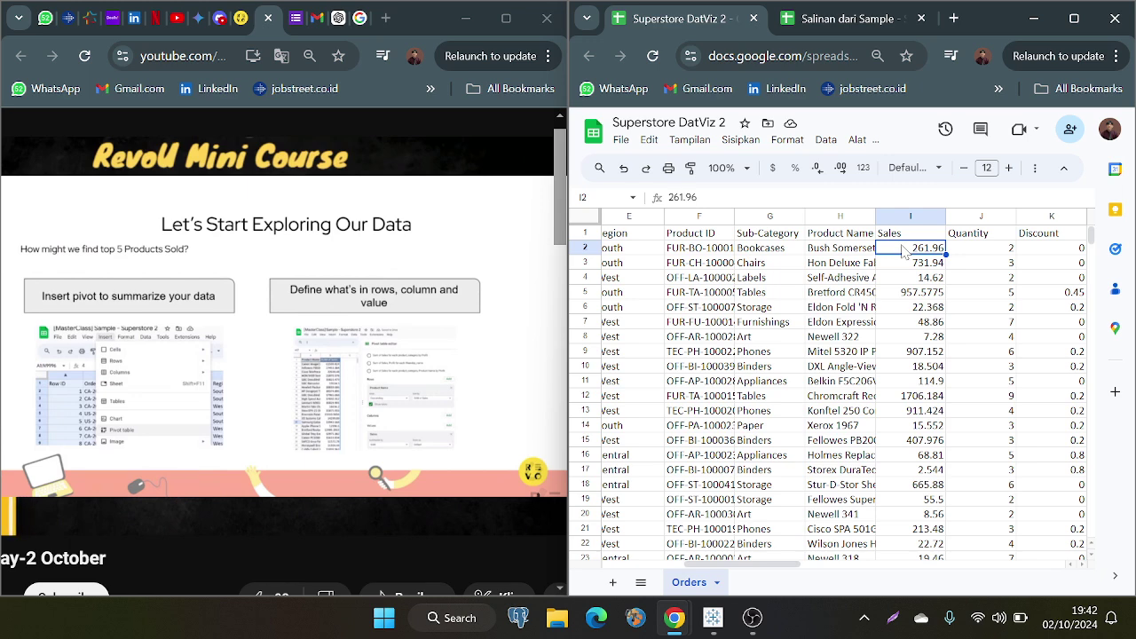
Step: Create a pivot table on a new sheet from the entire Orders data range A1:P9996
left_click(863, 280)
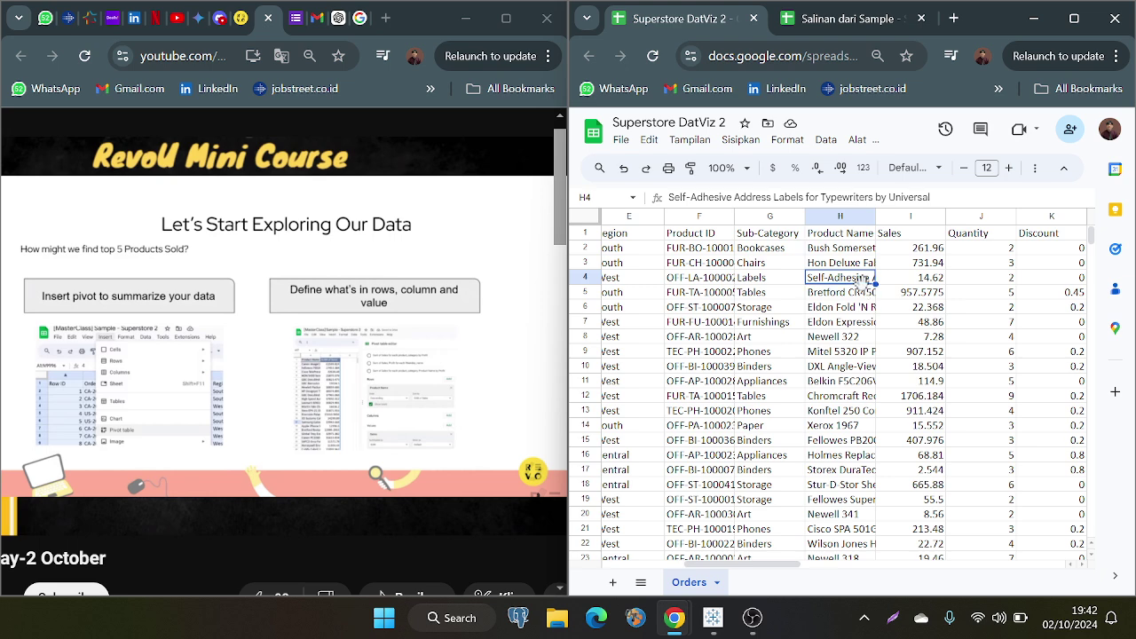
key("ctrl+a")
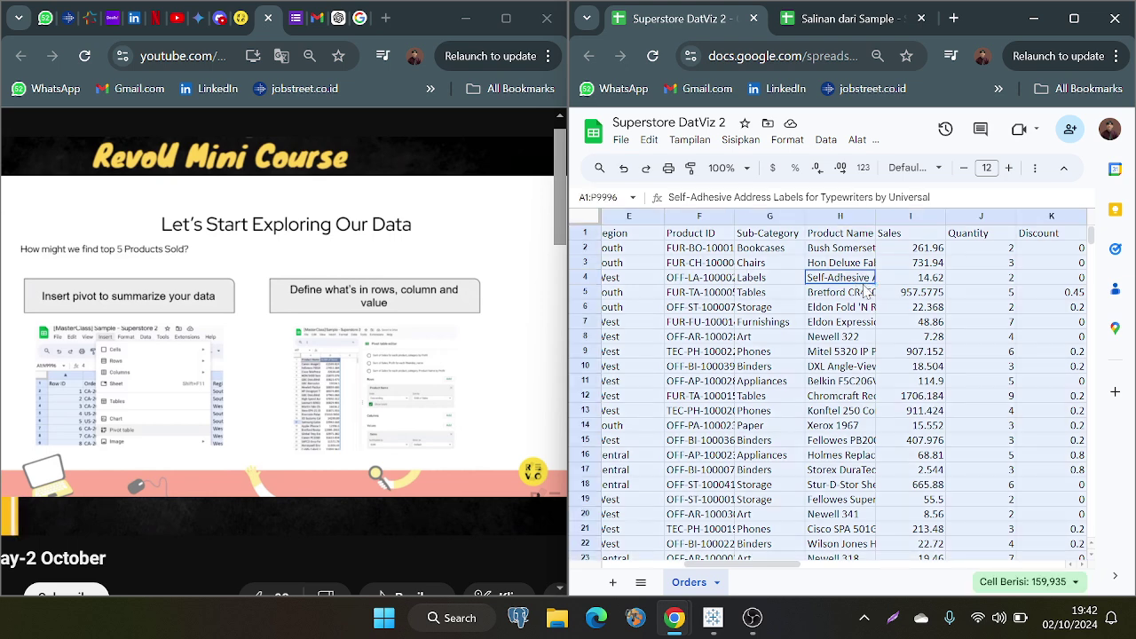
scroll(865, 291, "left", 5)
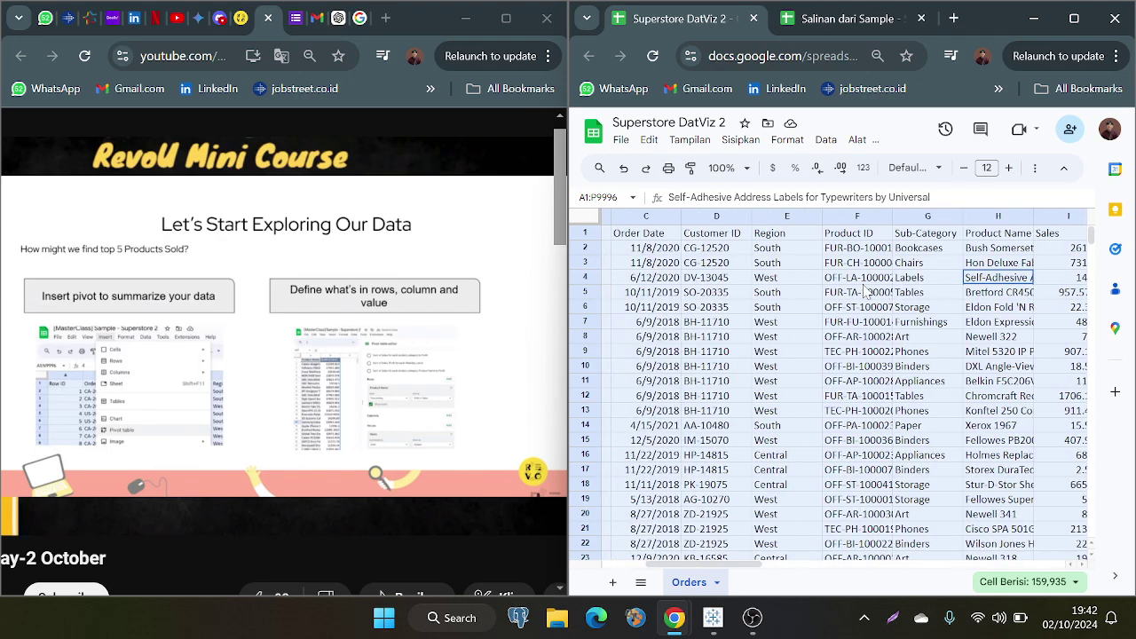
scroll(865, 291, "right", 5)
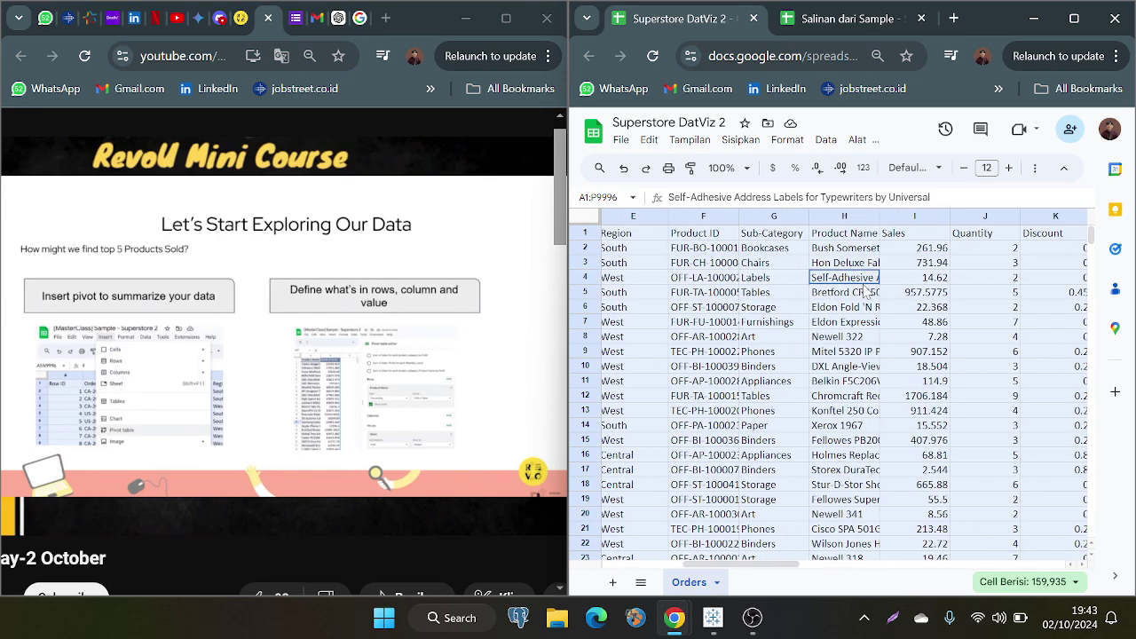
scroll(865, 291, "left", 5)
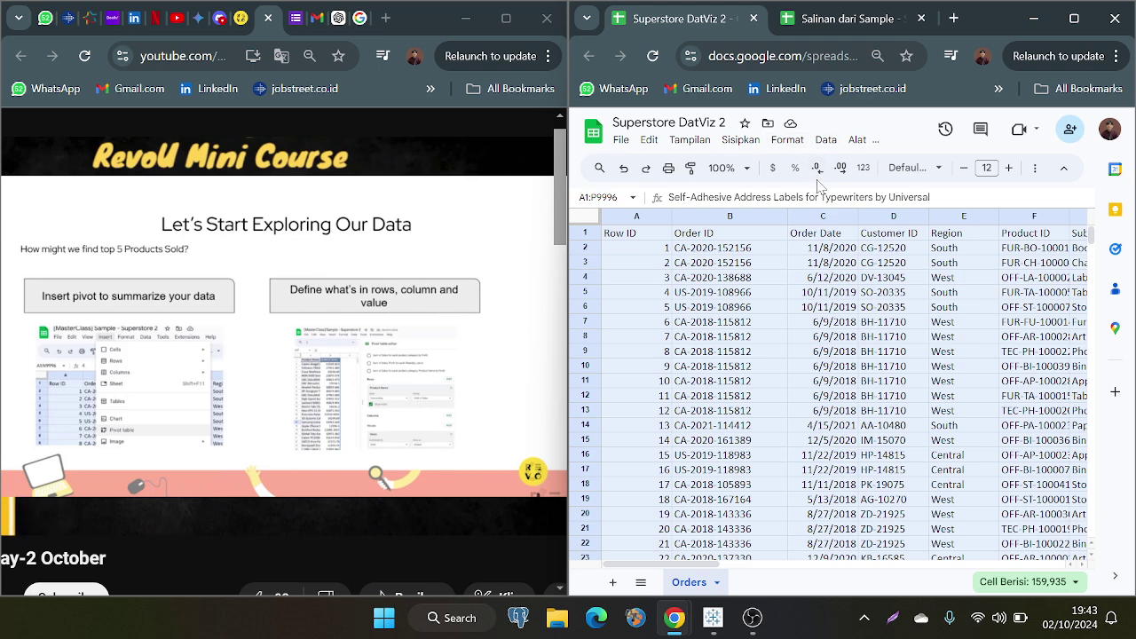
left_click(725, 144)
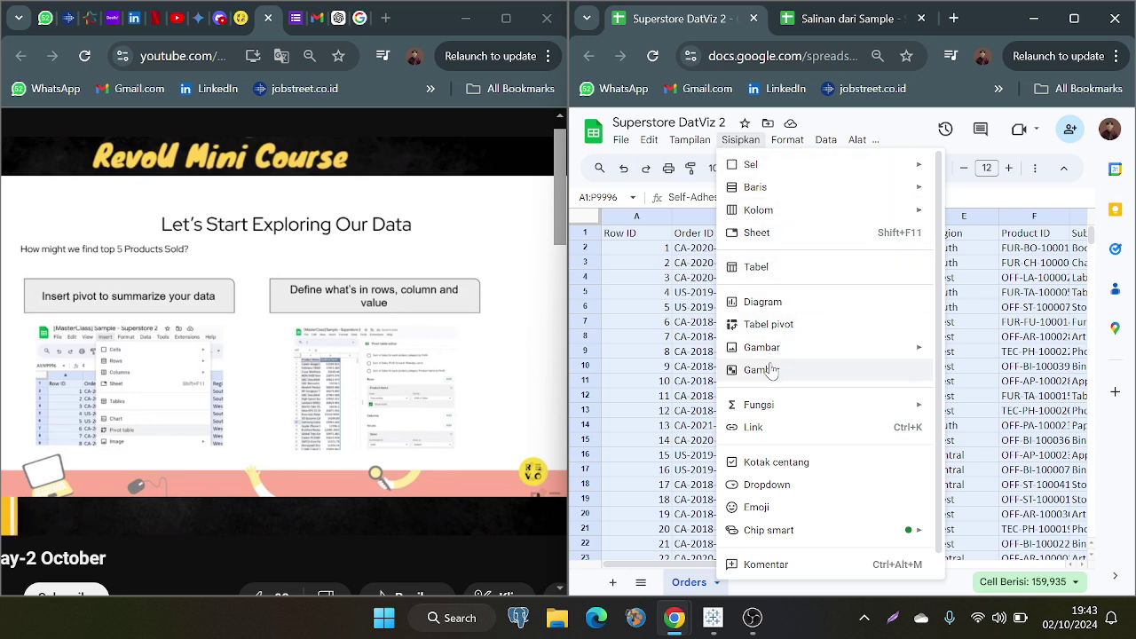
left_click(767, 324)
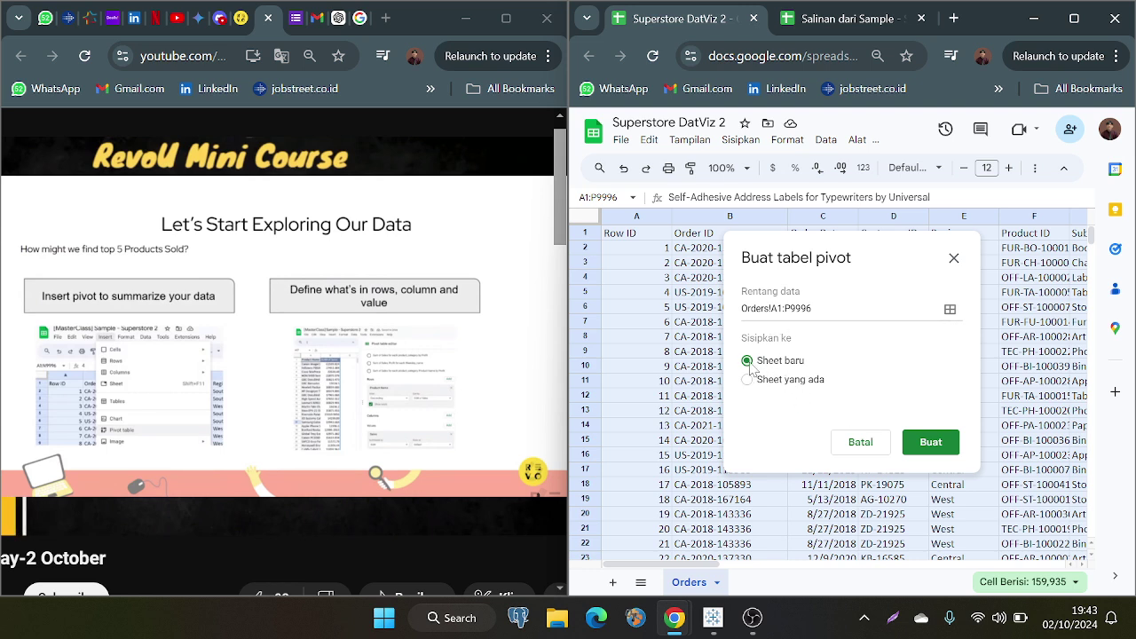
left_click(920, 447)
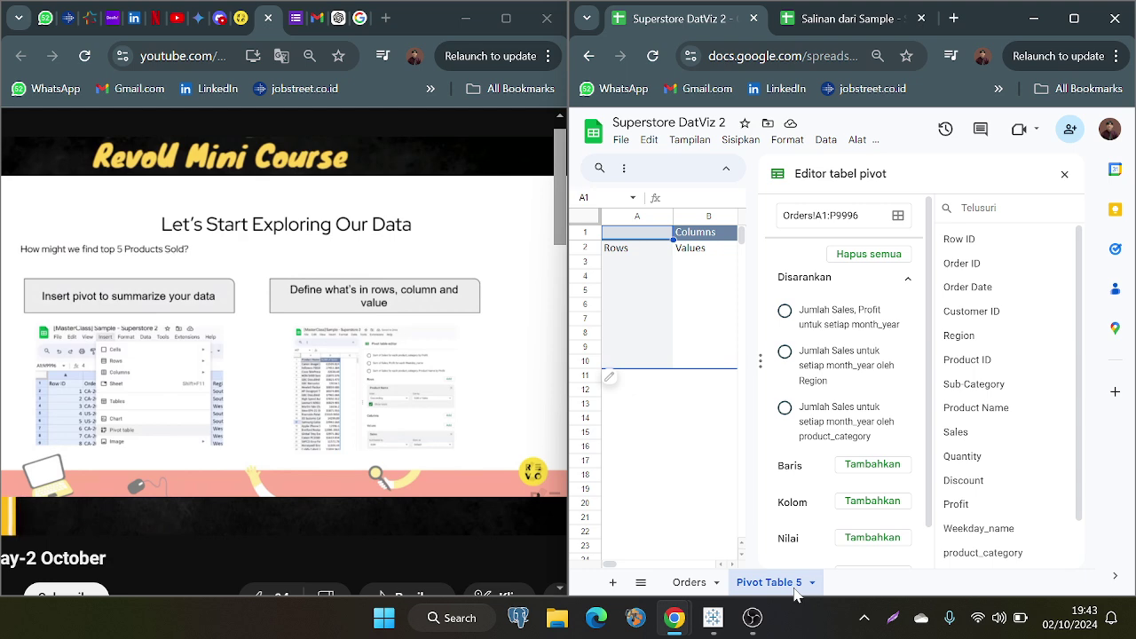
Step: Adjust the course video's playback settings and enlarge the instructor's spreadsheet demonstration
mouse_move(380, 520)
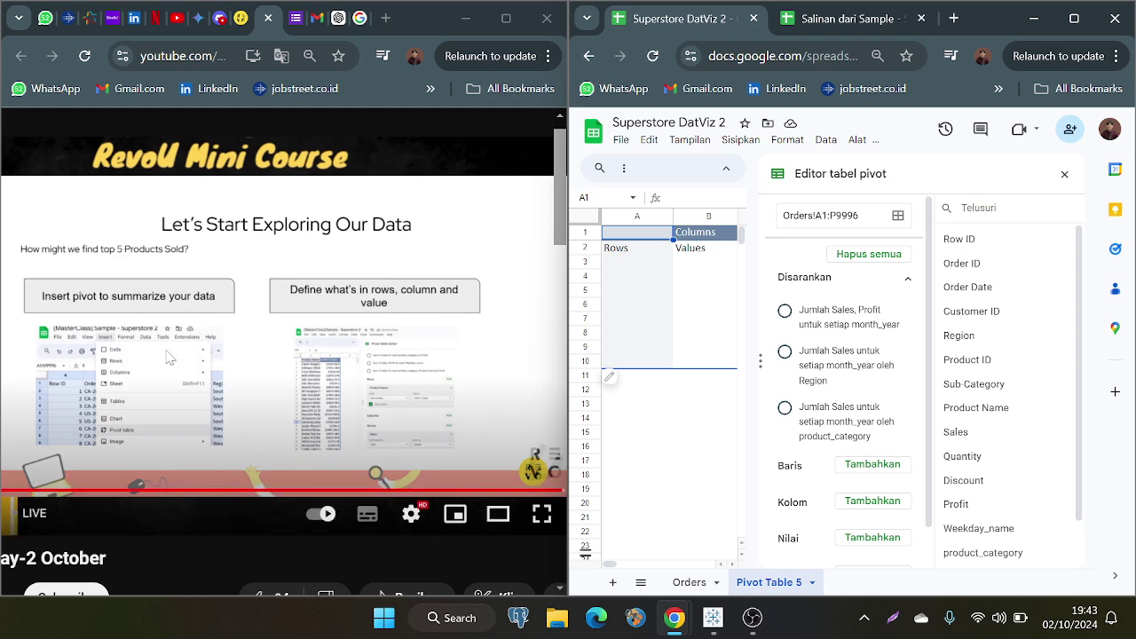
key("t")
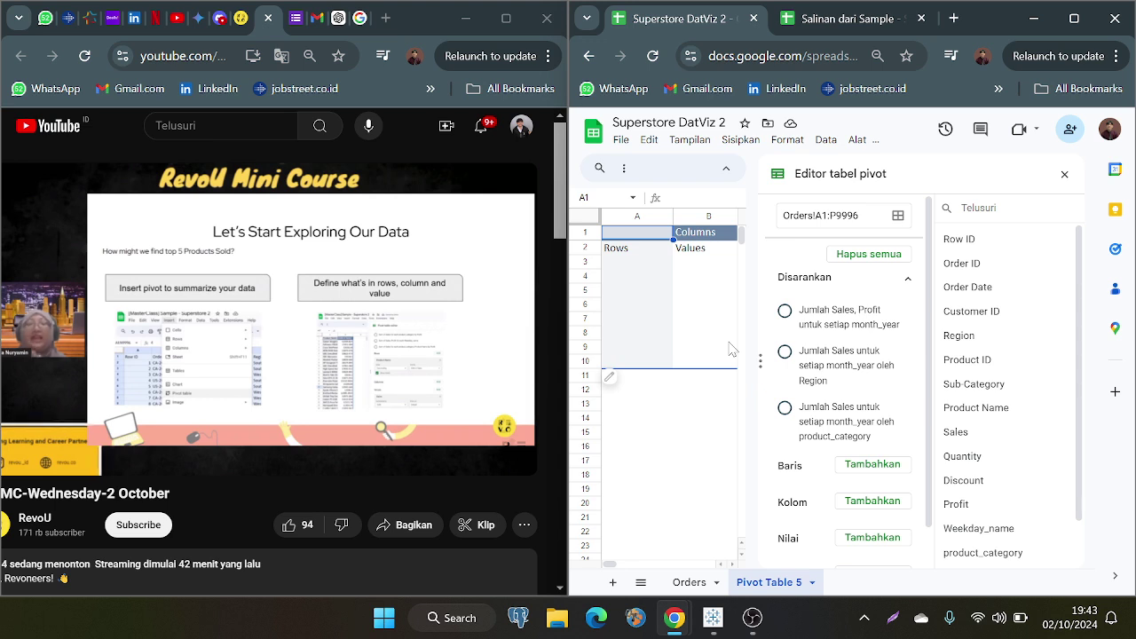
mouse_move(504, 454)
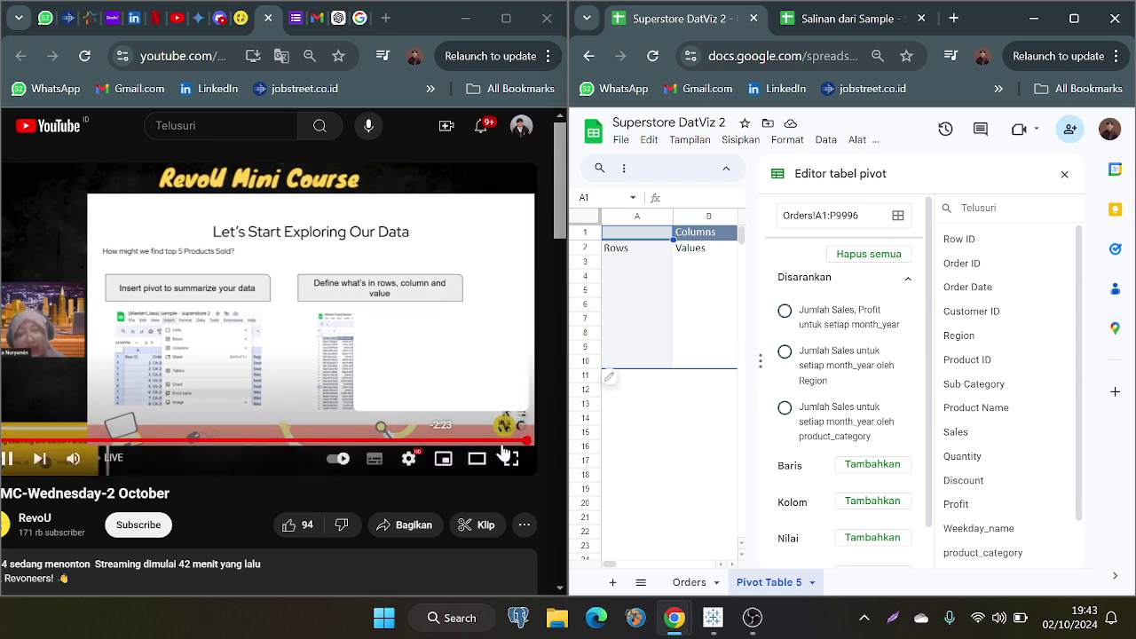
left_click(410, 460)
left_click(446, 411)
left_click(426, 282)
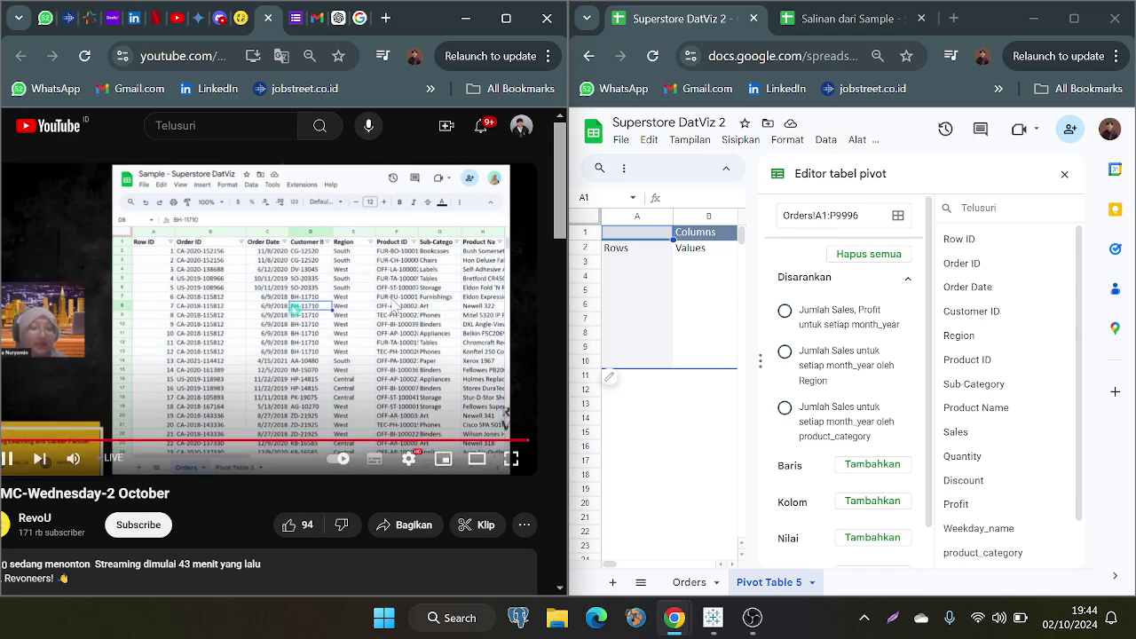
scroll(391, 320, "up", 3)
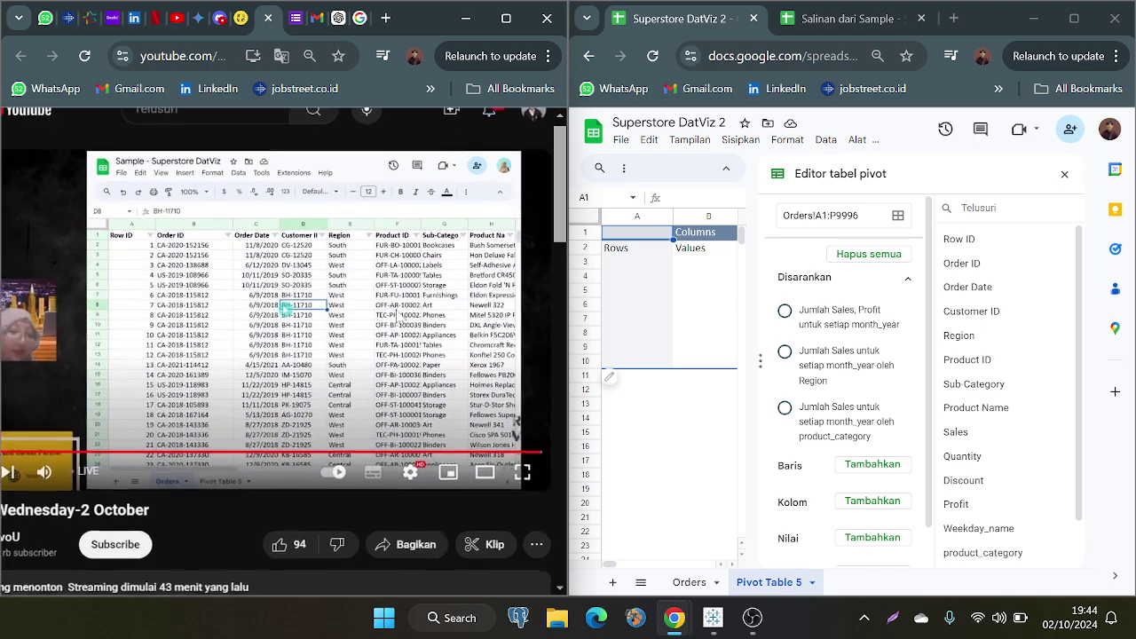
scroll(396, 317, "up", 2)
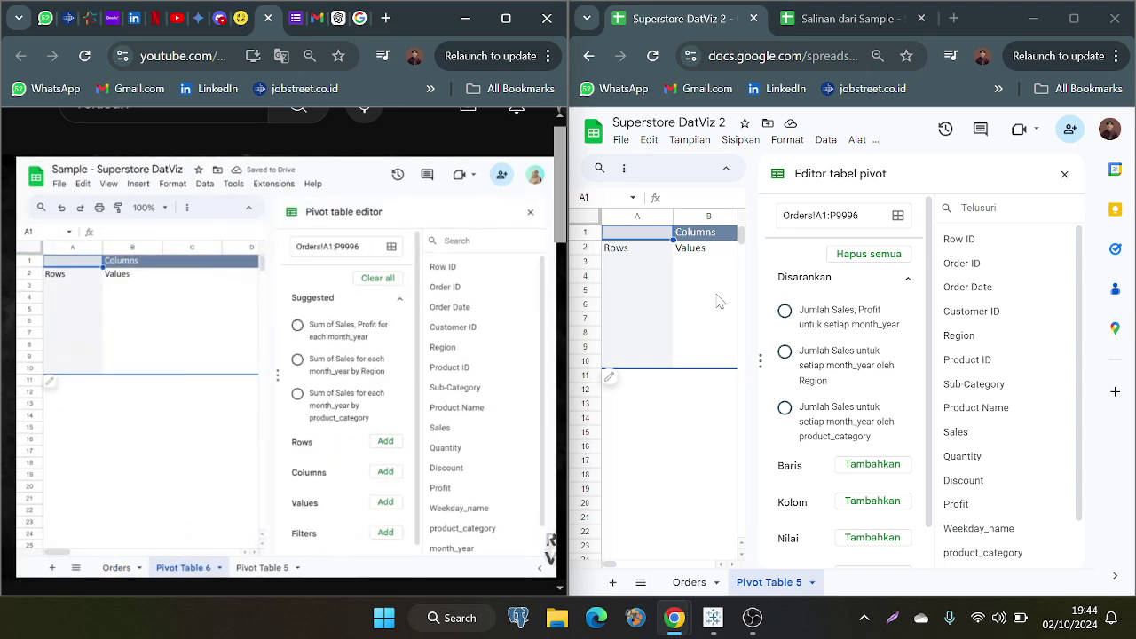
Step: Add the Product Name field to the rows of the new pivot table
left_click(642, 264)
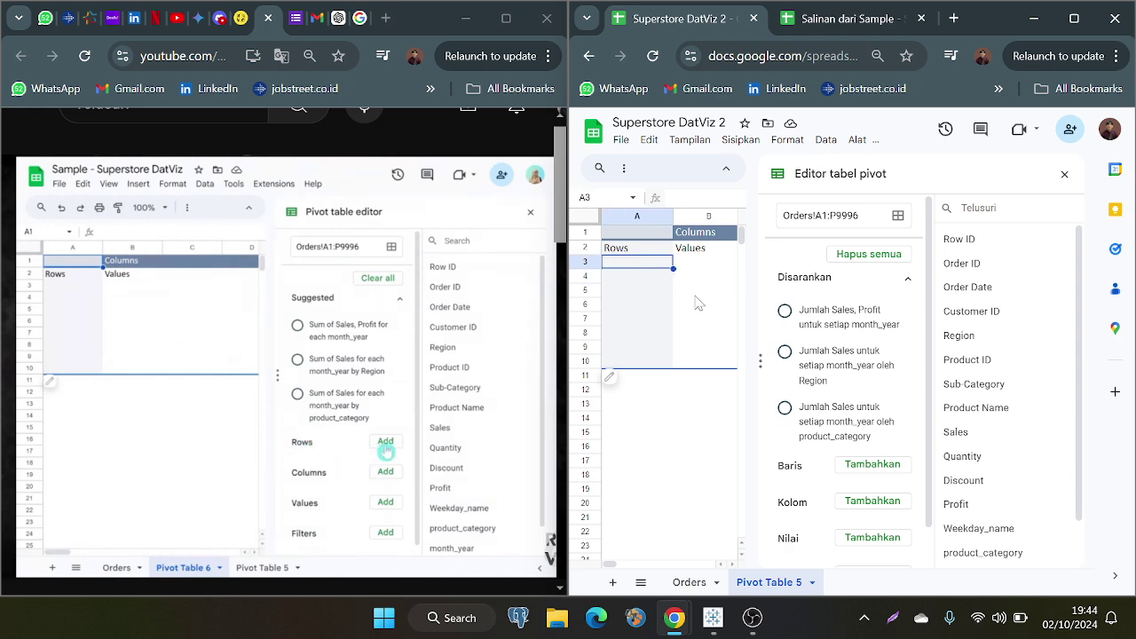
scroll(847, 484, "down", 1)
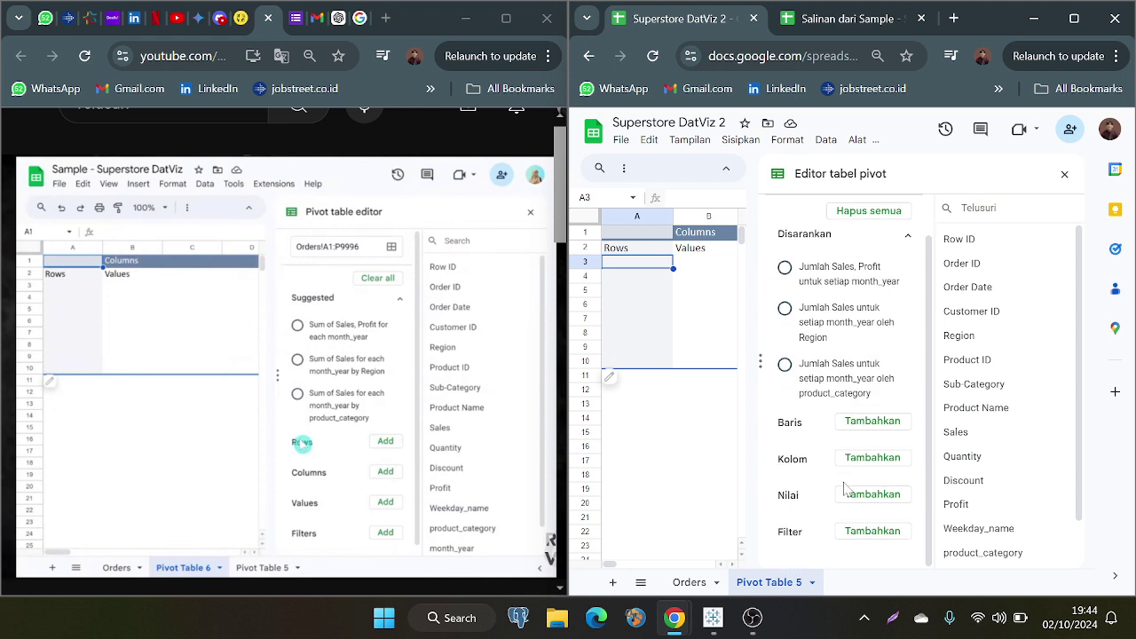
scroll(844, 469, "up", 1)
scroll(845, 468, "down", 1)
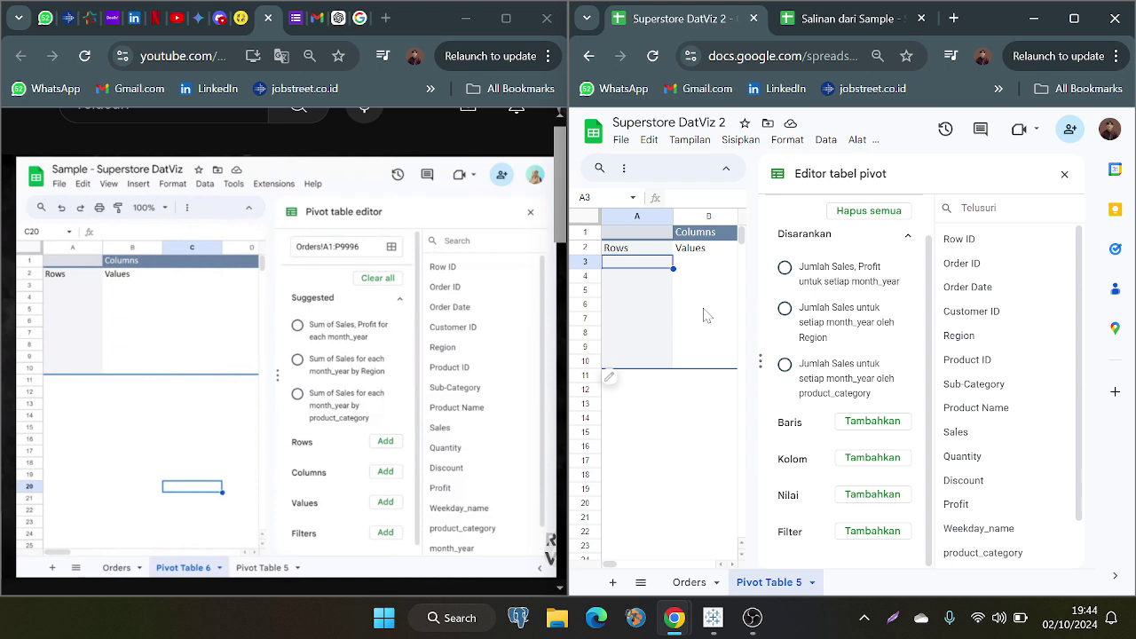
scroll(990, 437, "down", 1)
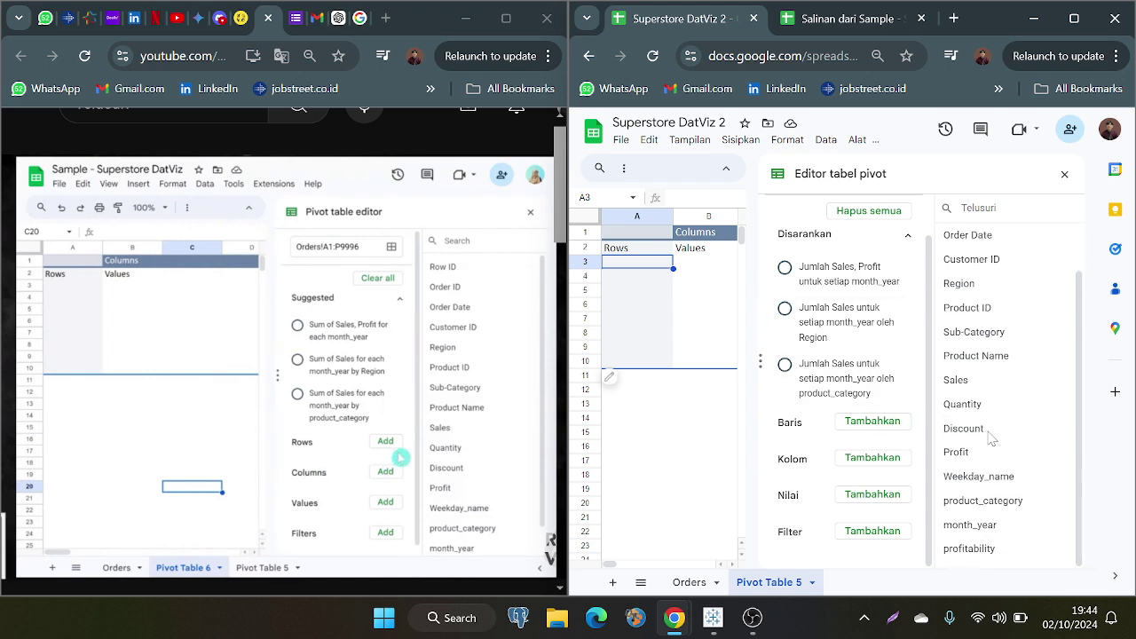
left_click(867, 435)
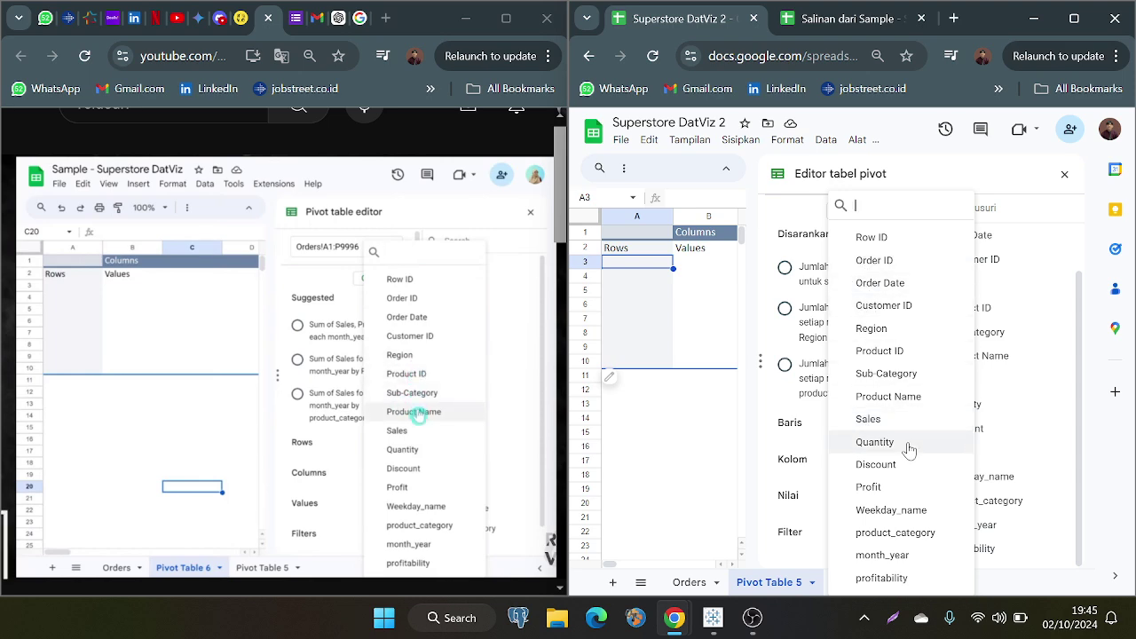
left_click(897, 396)
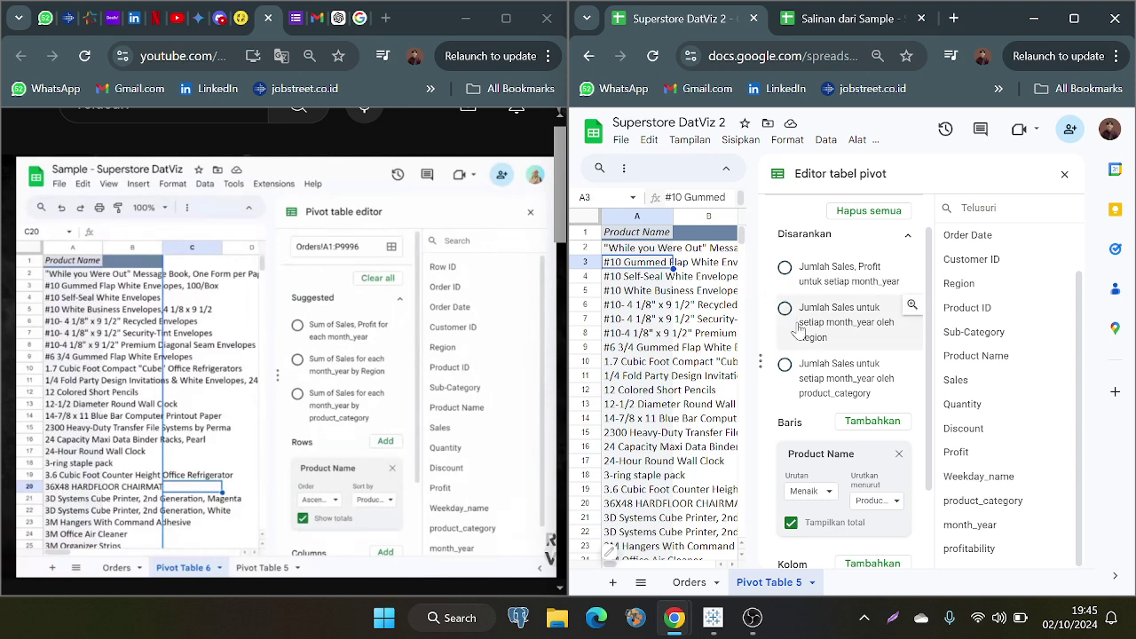
Step: Add the Sales field to the values of the pivot table
scroll(865, 466, "down", 2)
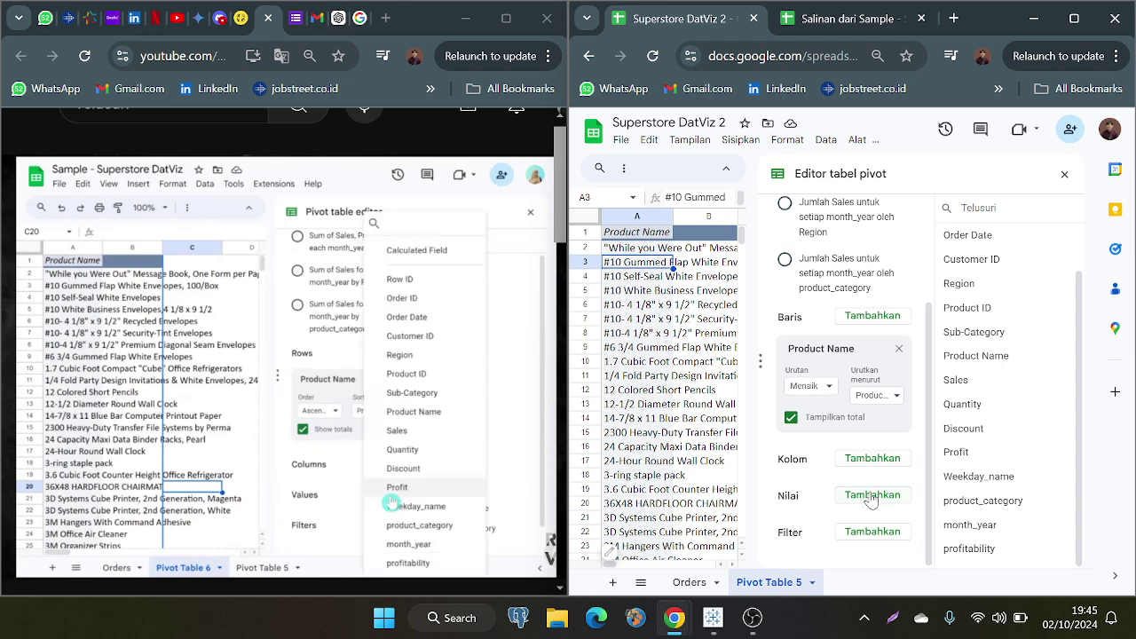
left_click(871, 497)
scroll(874, 329, "down", 1)
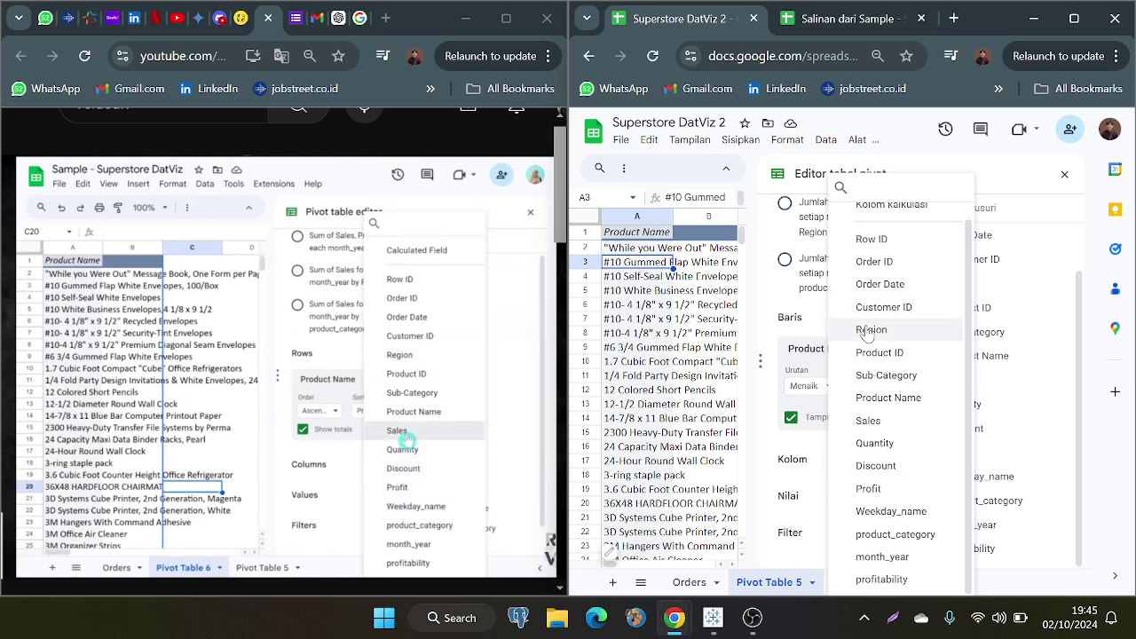
left_click(869, 422)
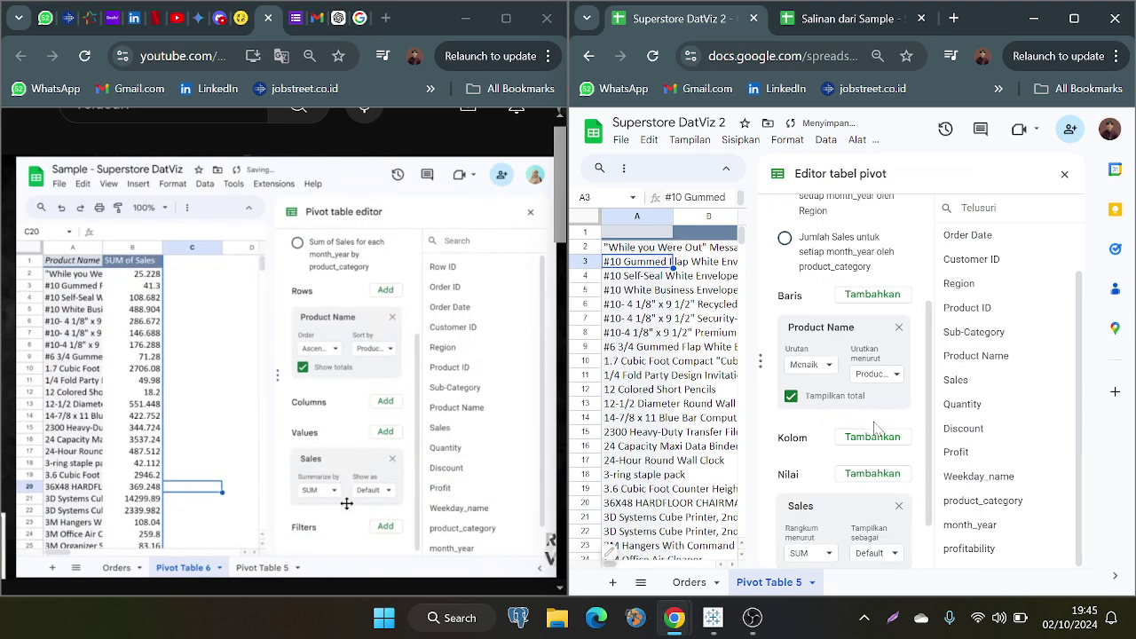
scroll(873, 506, "down", 1)
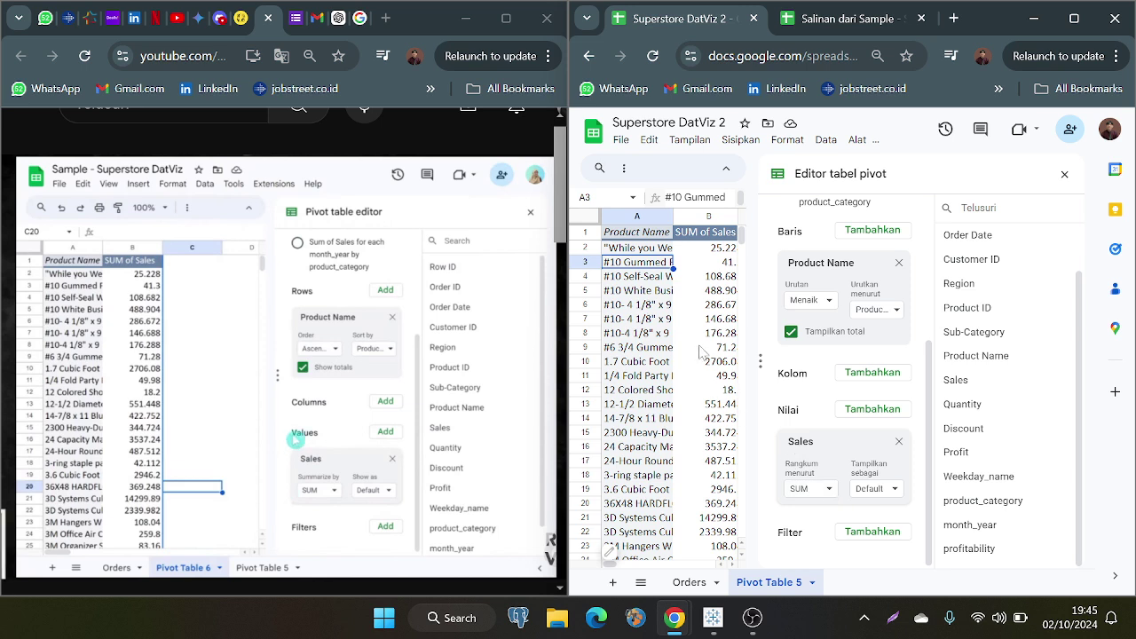
Step: Try summarizing the pivot table's Sales values by MAX, and set the summary function back to SUM
left_click(827, 491)
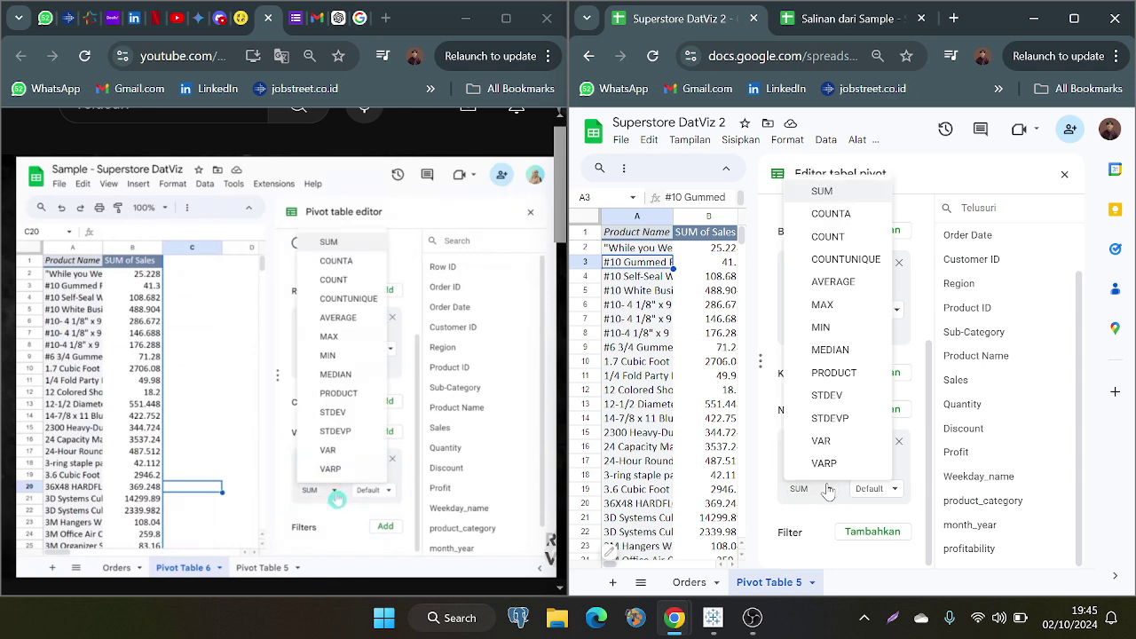
left_click(823, 310)
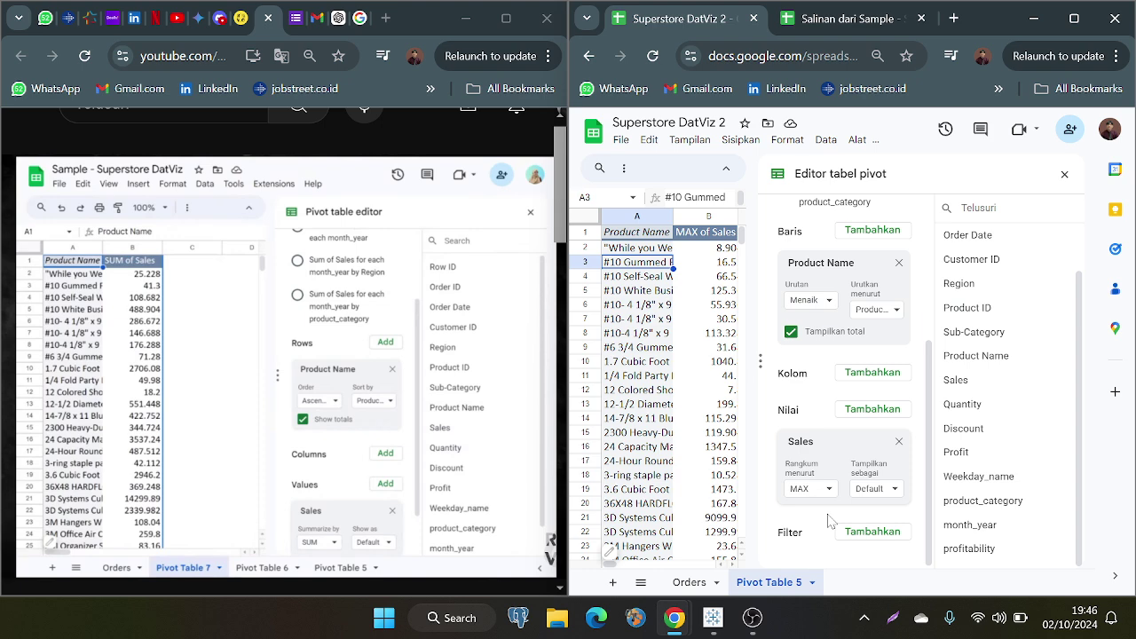
left_click(875, 502)
left_click(876, 502)
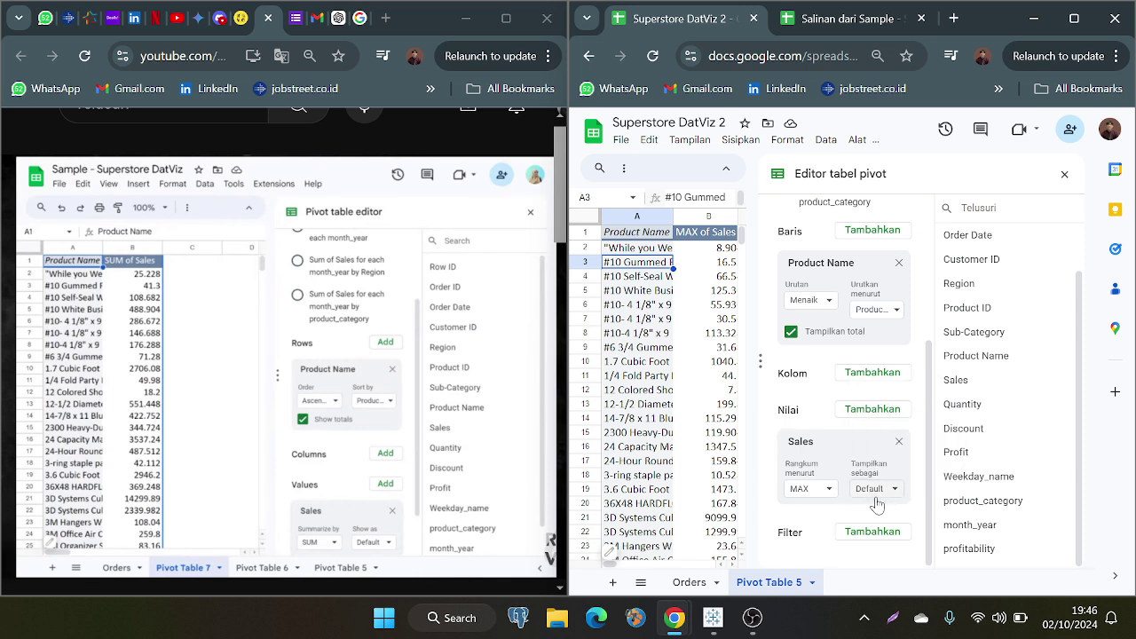
left_click(830, 490)
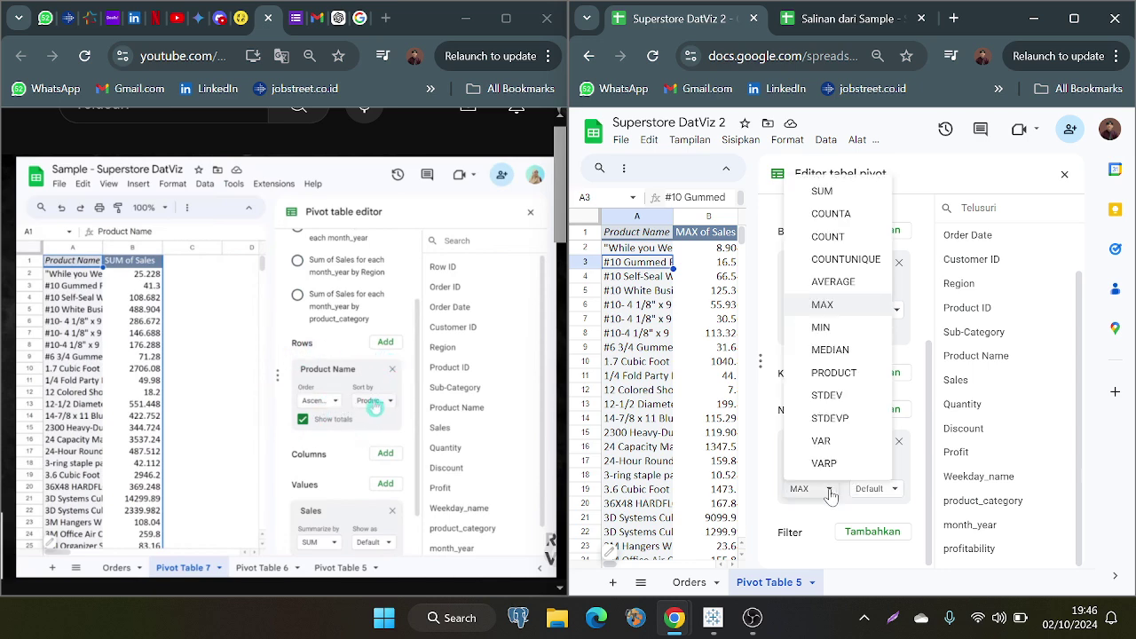
left_click(820, 190)
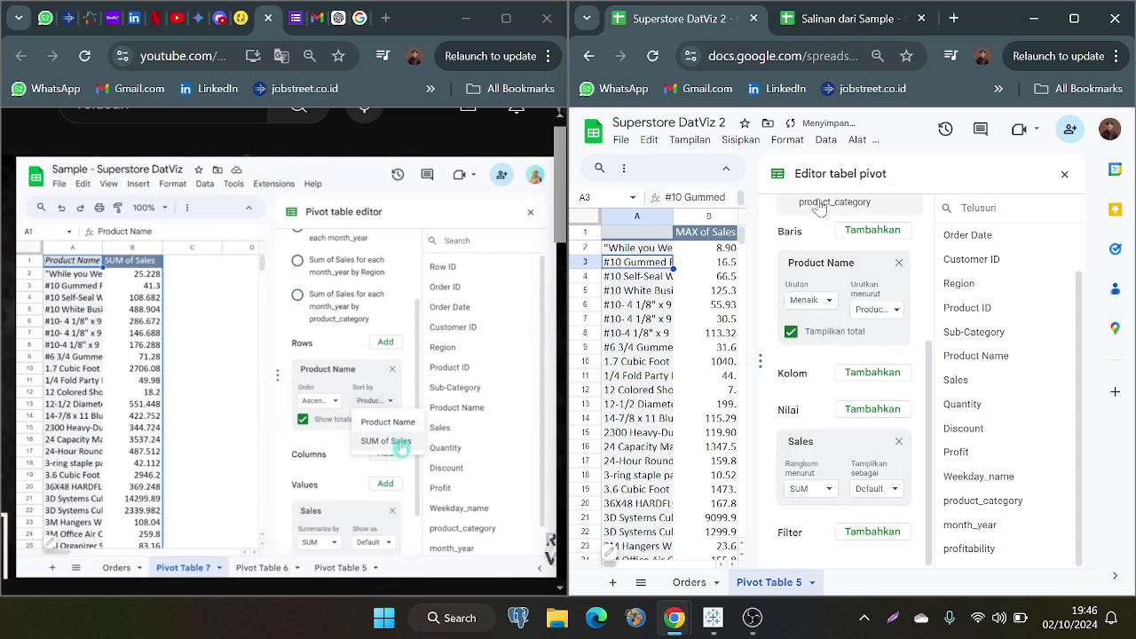
Step: Sort the Product Name rows by SUM of Sales in descending order (Menurun)
left_click(877, 309)
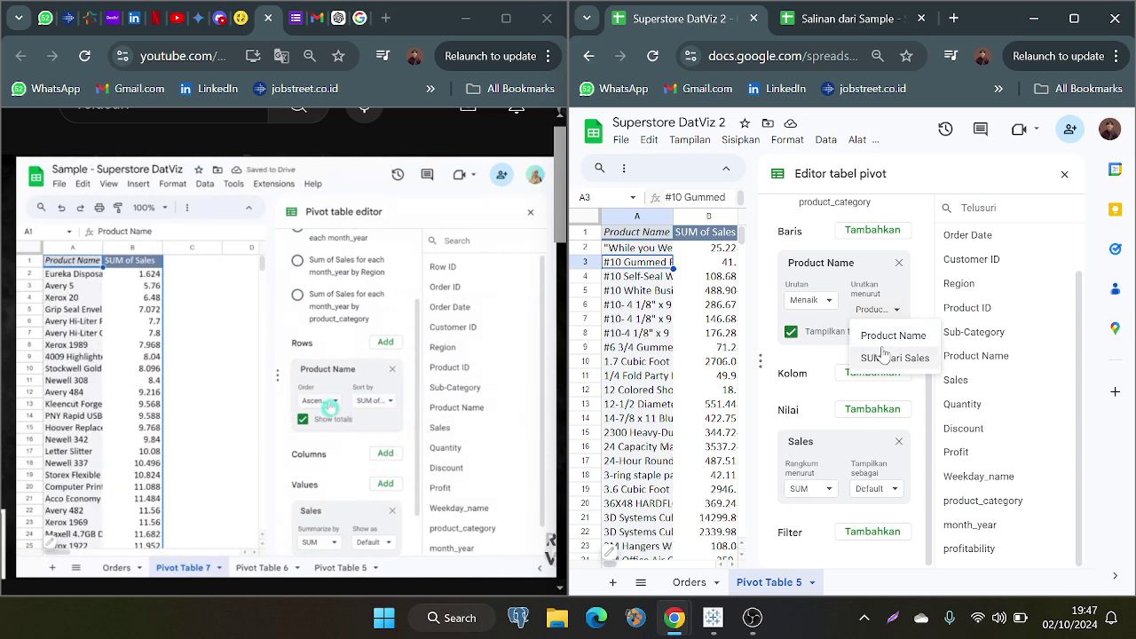
left_click(893, 357)
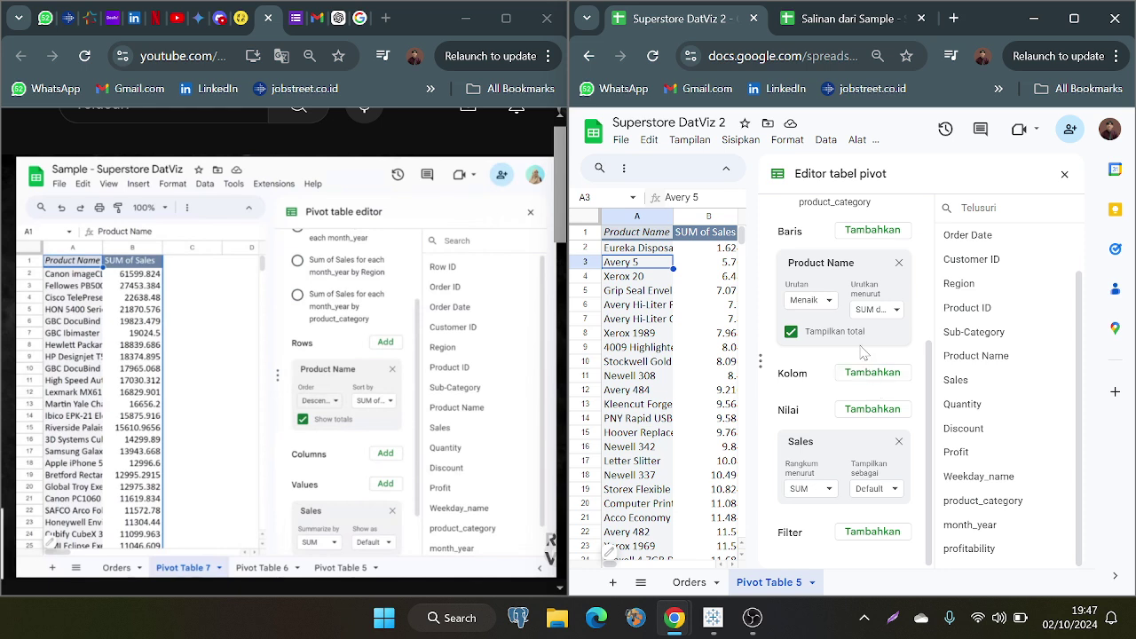
left_click(827, 300)
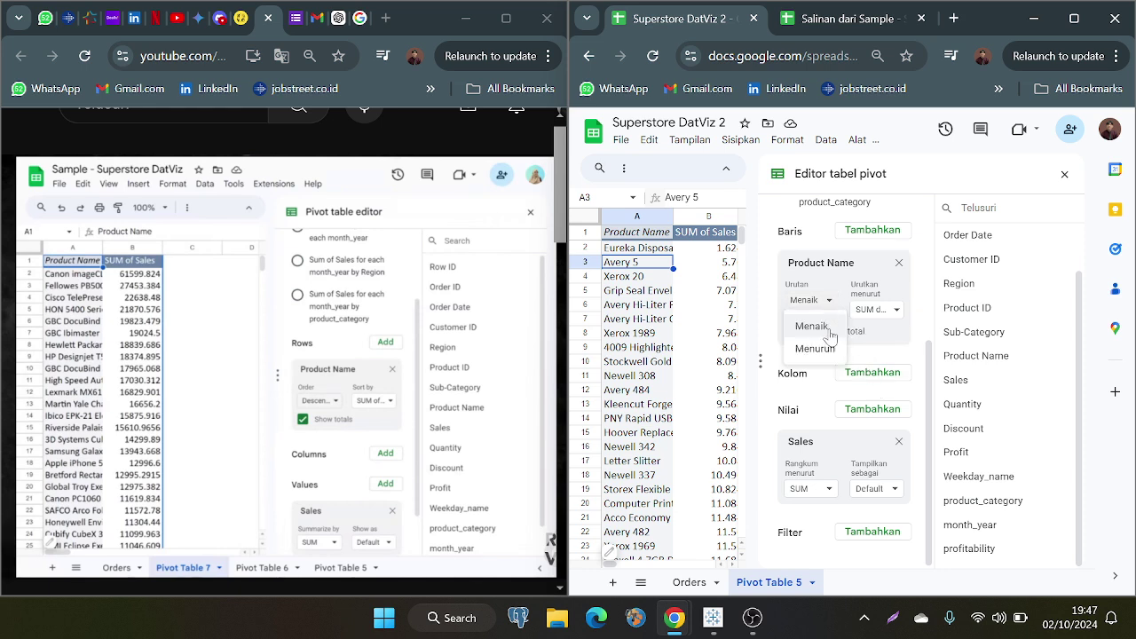
left_click(828, 348)
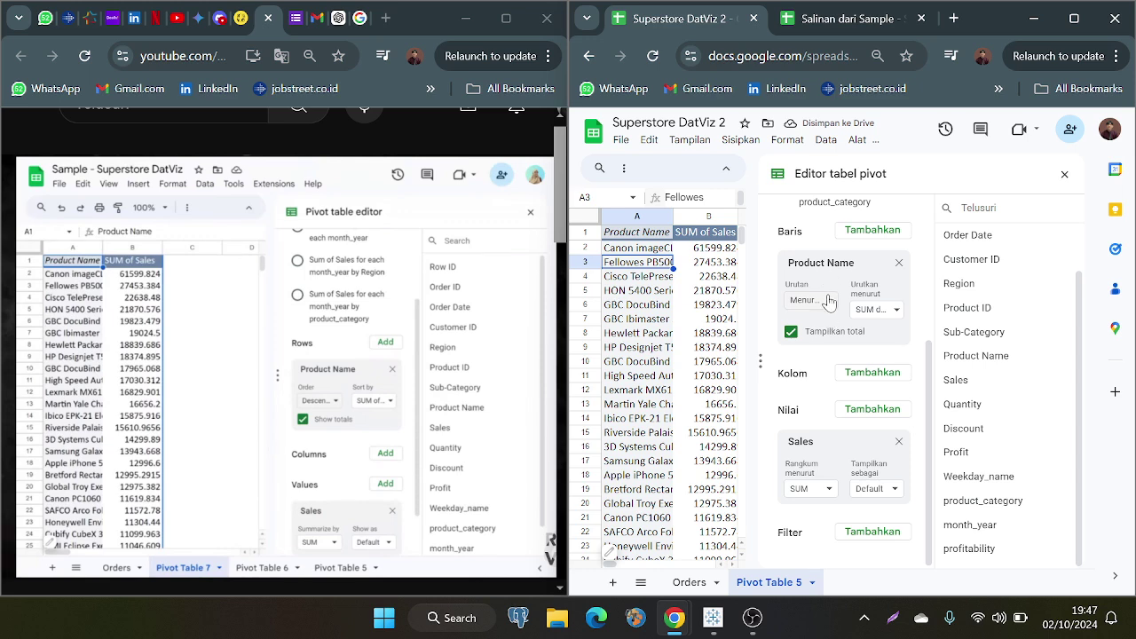
mouse_move(171, 295)
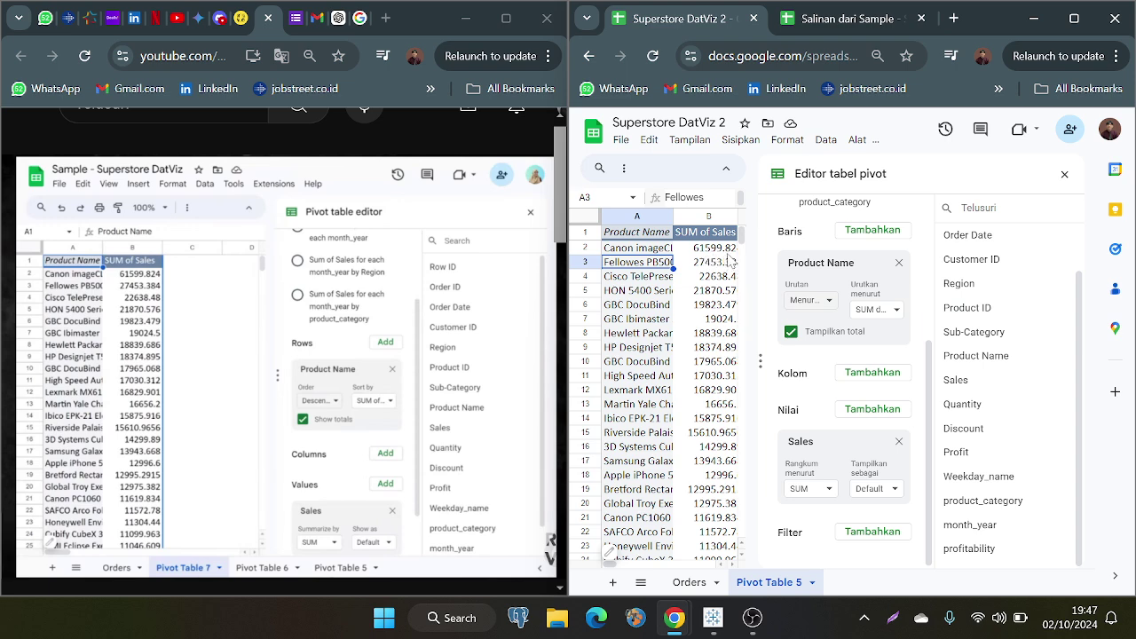
scroll(729, 260, "right", 2)
scroll(730, 260, "left", 2)
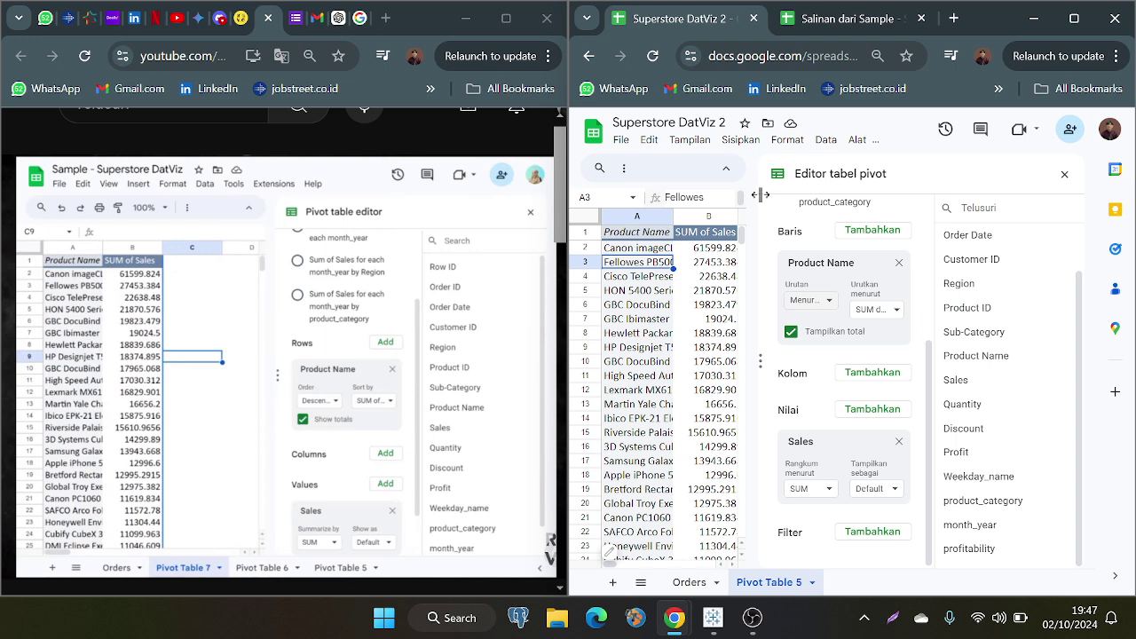
left_click_drag(759, 200, 746, 201)
scroll(718, 318, "right", 2)
left_click(673, 249)
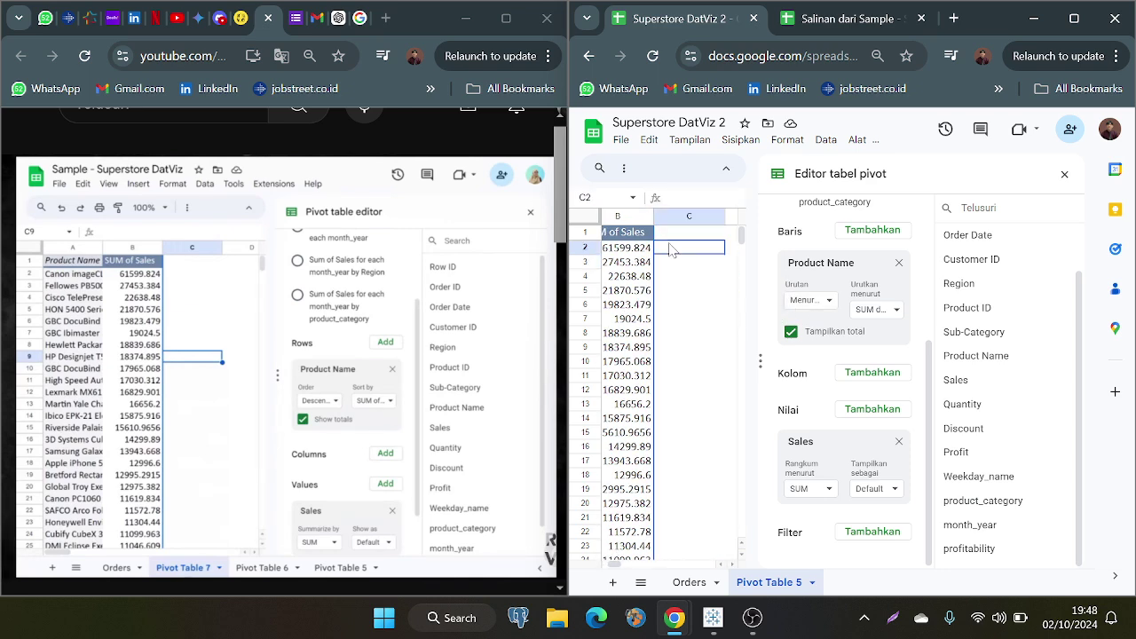
left_click(688, 349)
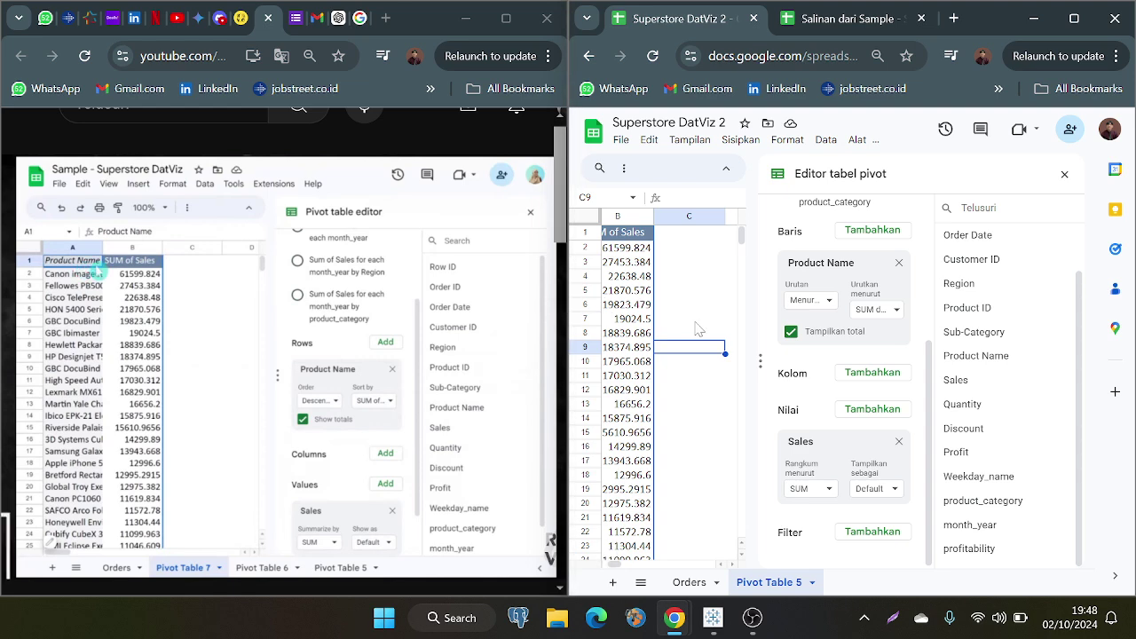
Step: Select the pivot table's header and its first five product rows, range A1:B6
scroll(657, 284, "left", 4)
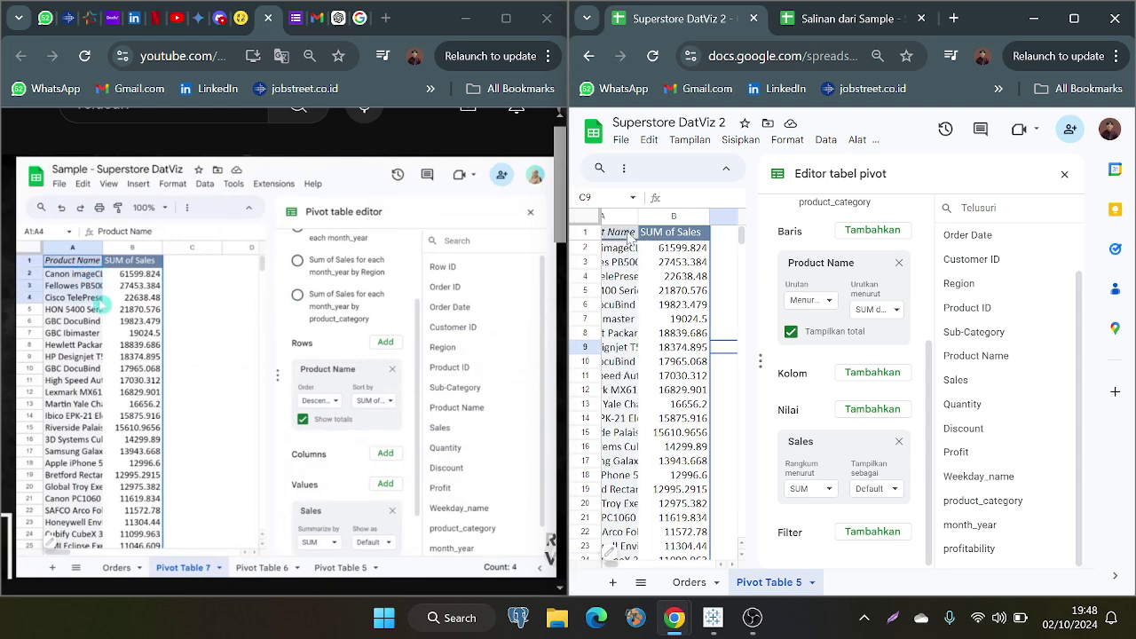
left_click(629, 233)
left_click_drag(628, 235, 697, 310)
scroll(698, 312, "right", 2)
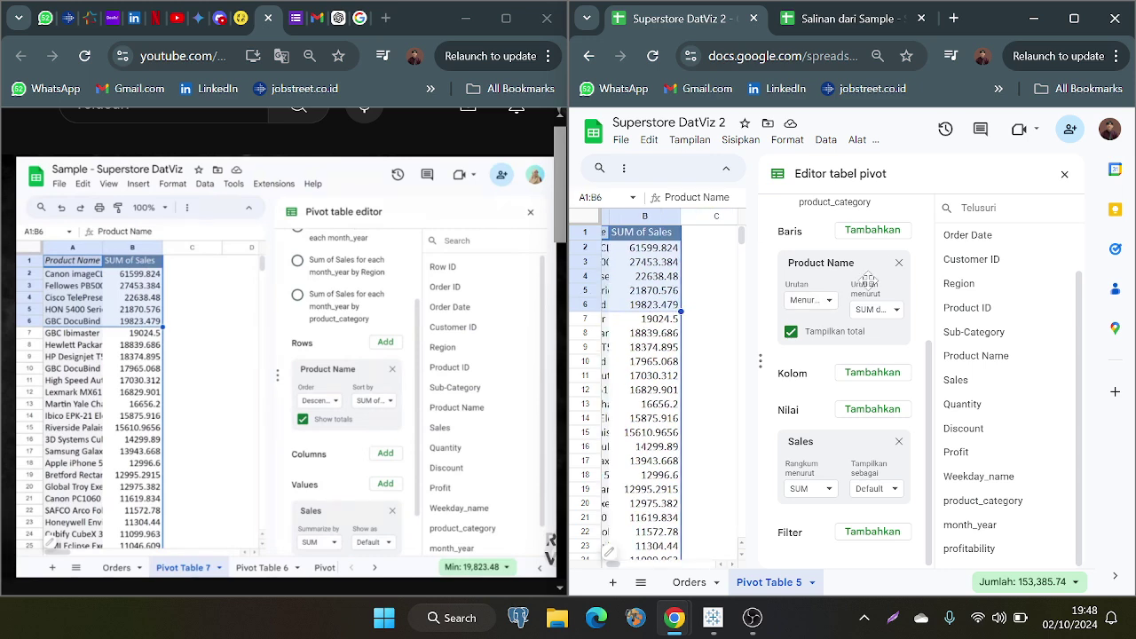
scroll(917, 259, "up", 3)
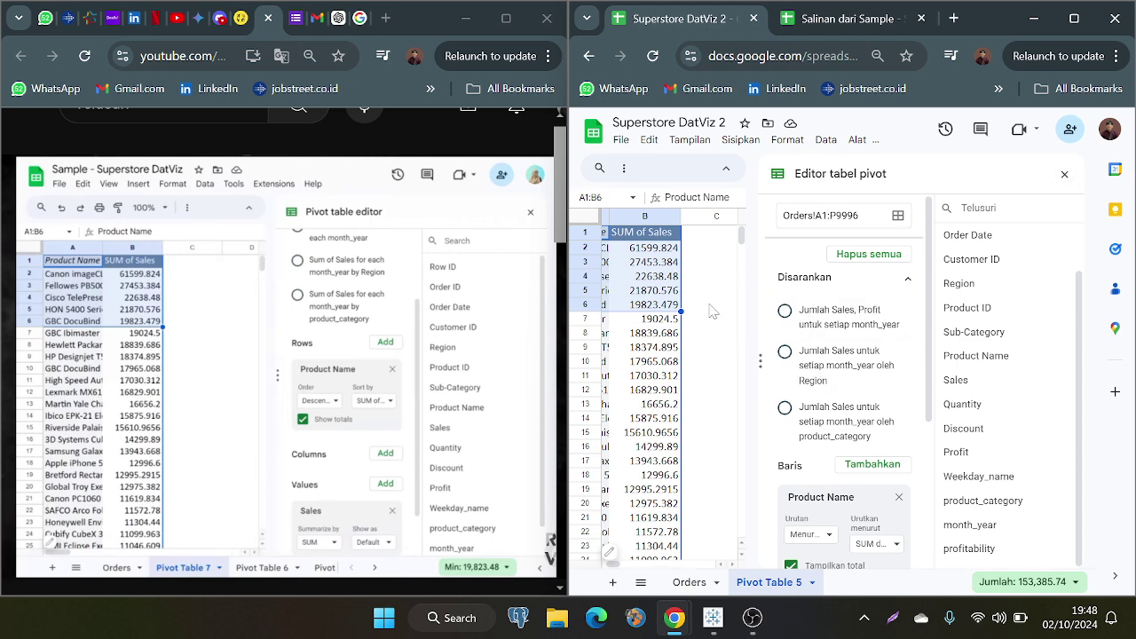
scroll(711, 312, "left", 2)
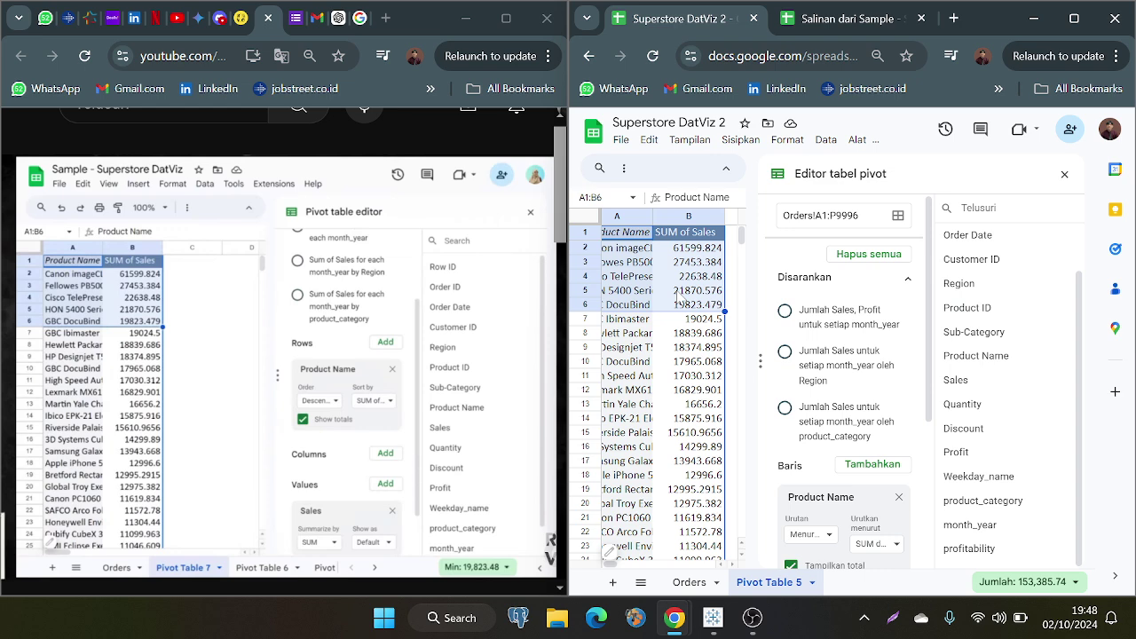
Step: Widen the spreadsheet window beside the course video and insert a chart from the selected range A1:B6
key("alt+Tab")
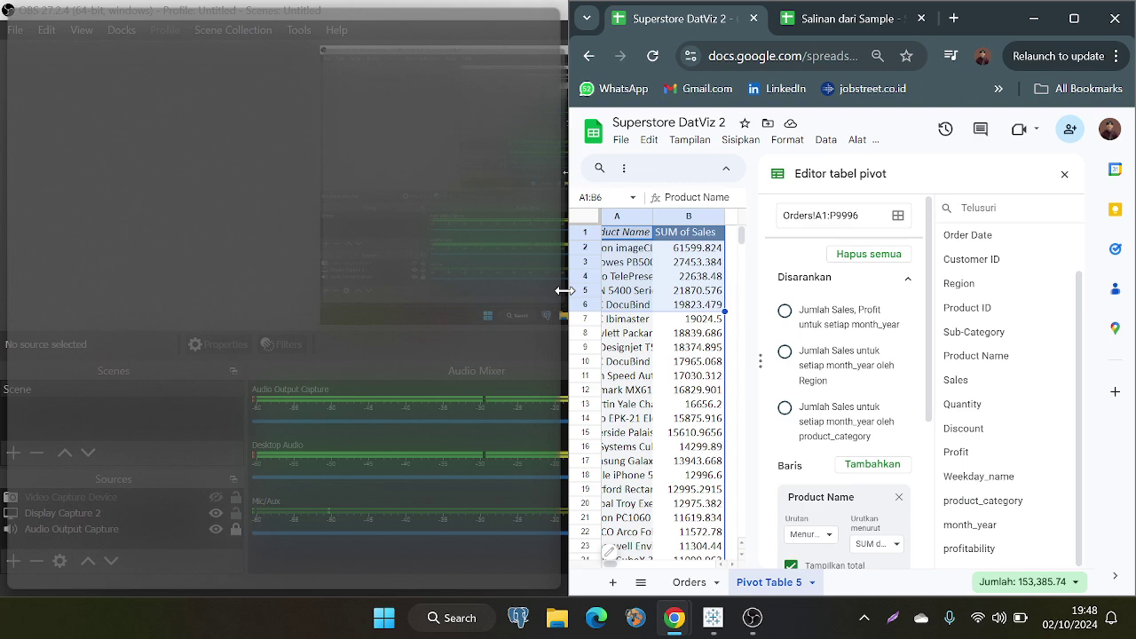
left_click_drag(563, 290, 546, 292)
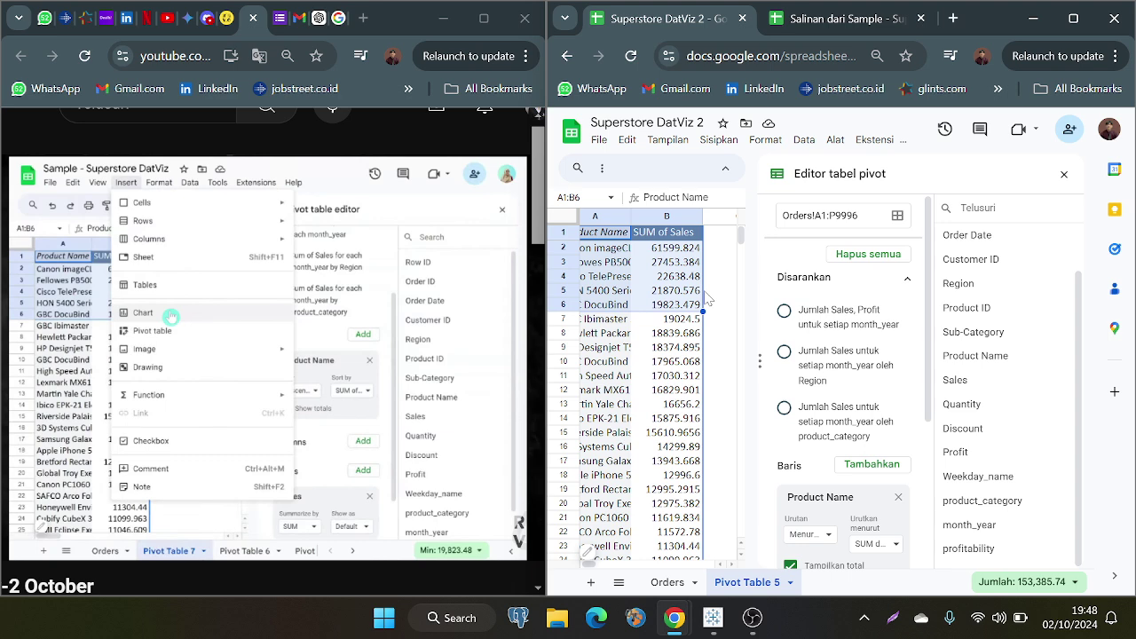
right_click(651, 254)
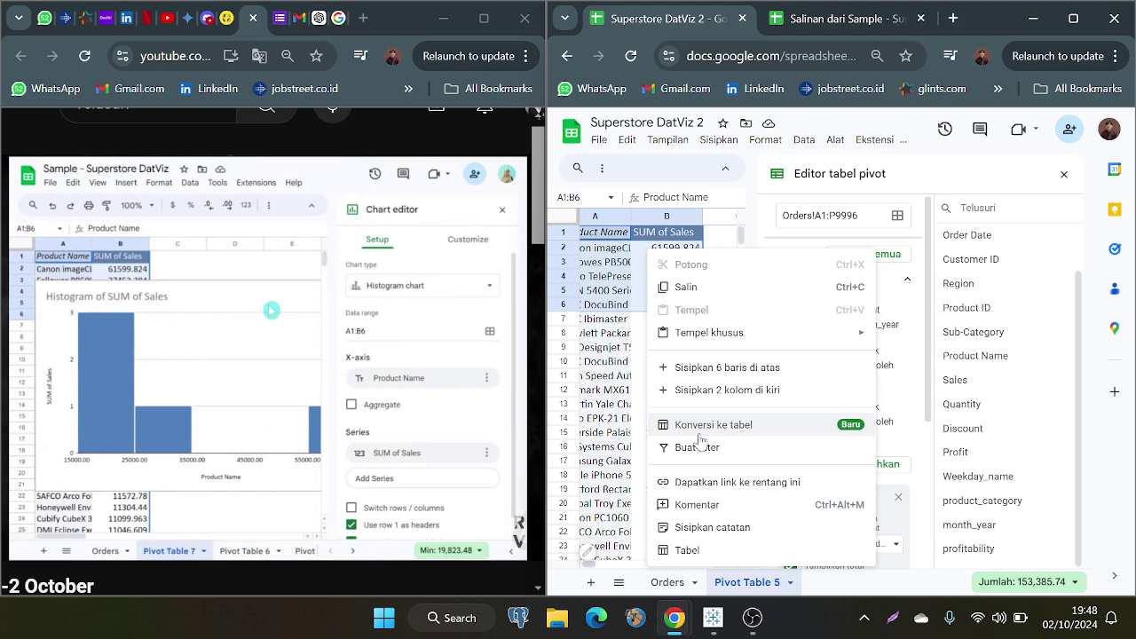
left_click(679, 142)
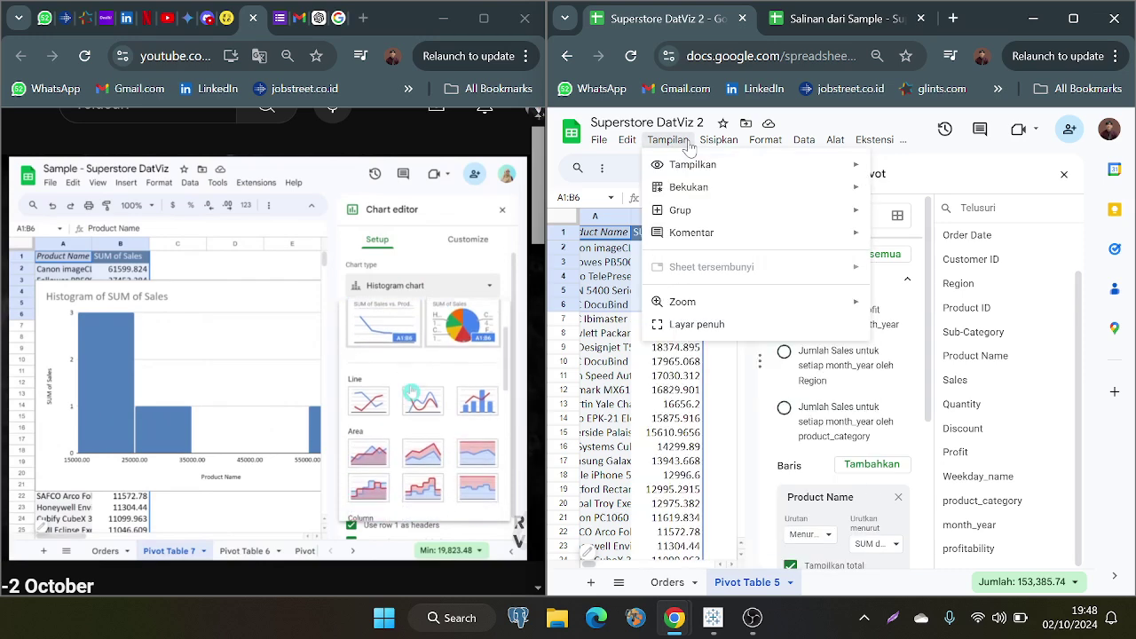
mouse_move(719, 140)
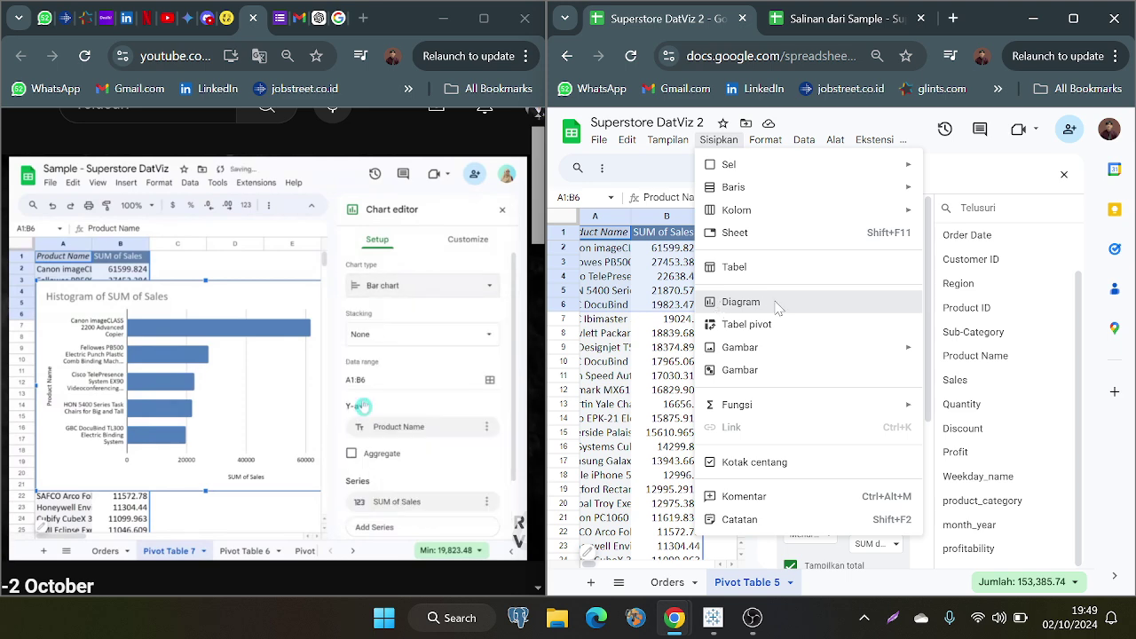
left_click(722, 304)
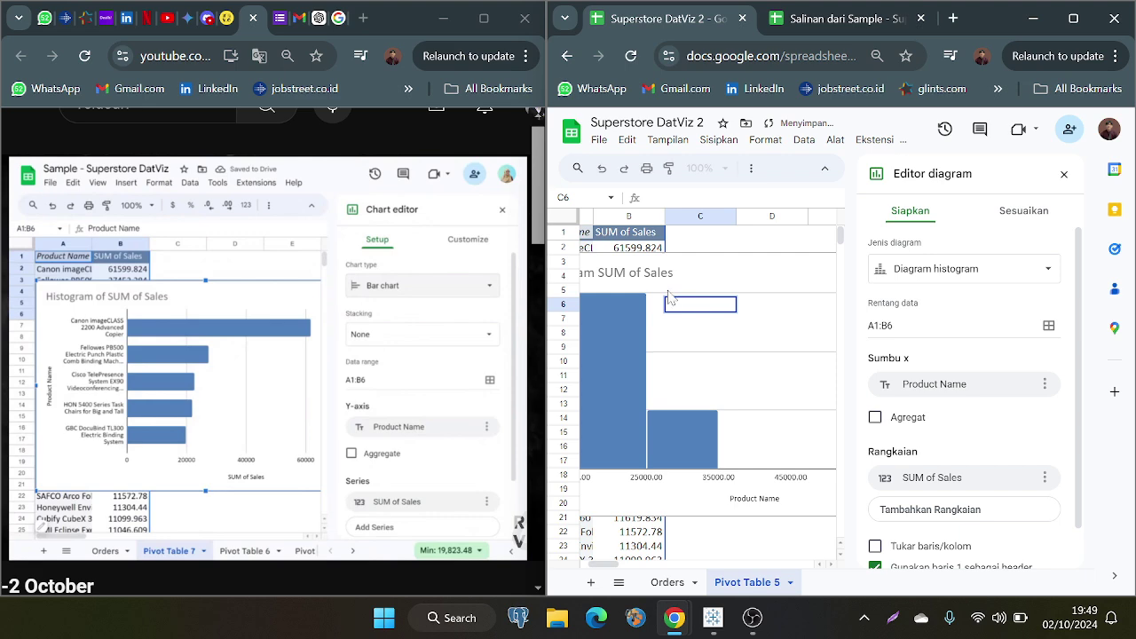
Step: Close the chart editor and the pivot table editor so that the whole histogram can be viewed
scroll(768, 313, "down", 2)
scroll(769, 313, "right", 2)
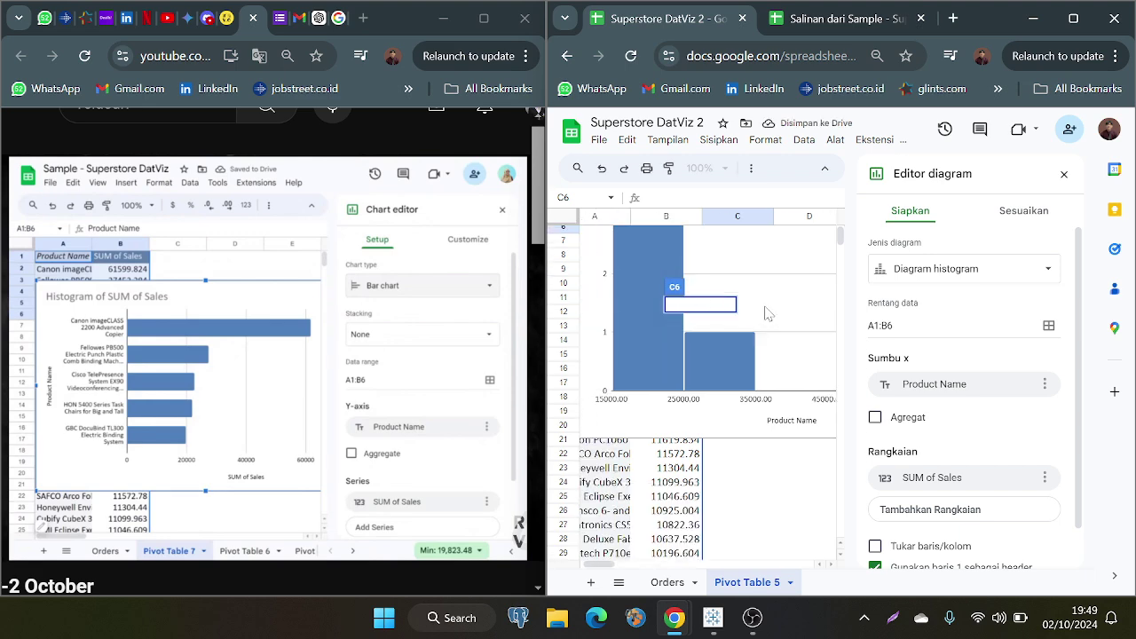
scroll(768, 313, "up", 1)
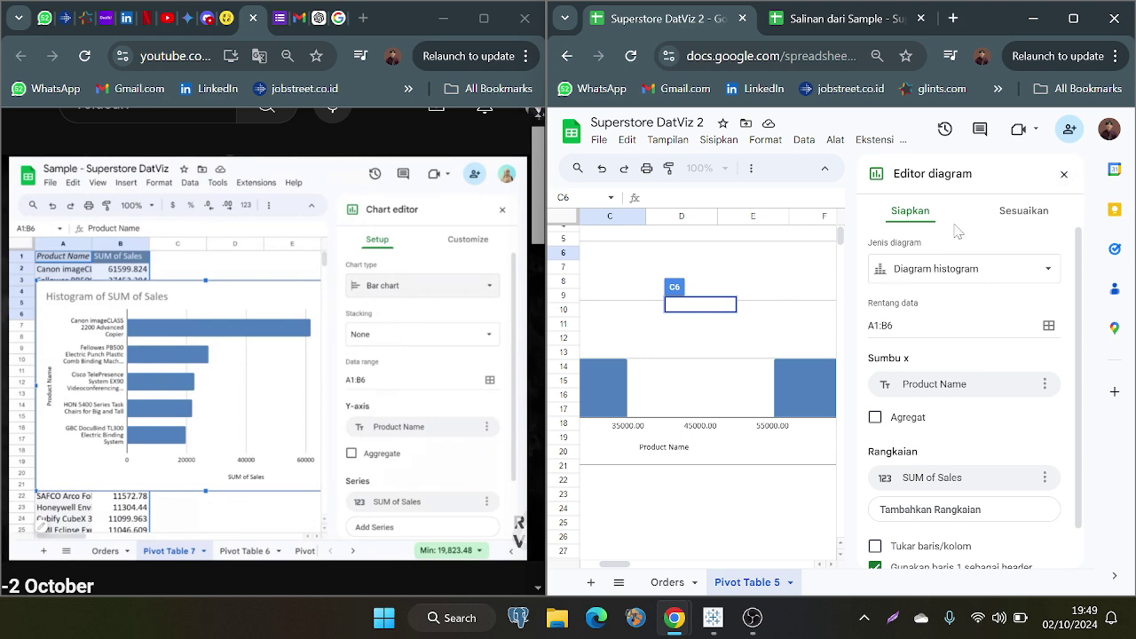
left_click(1064, 175)
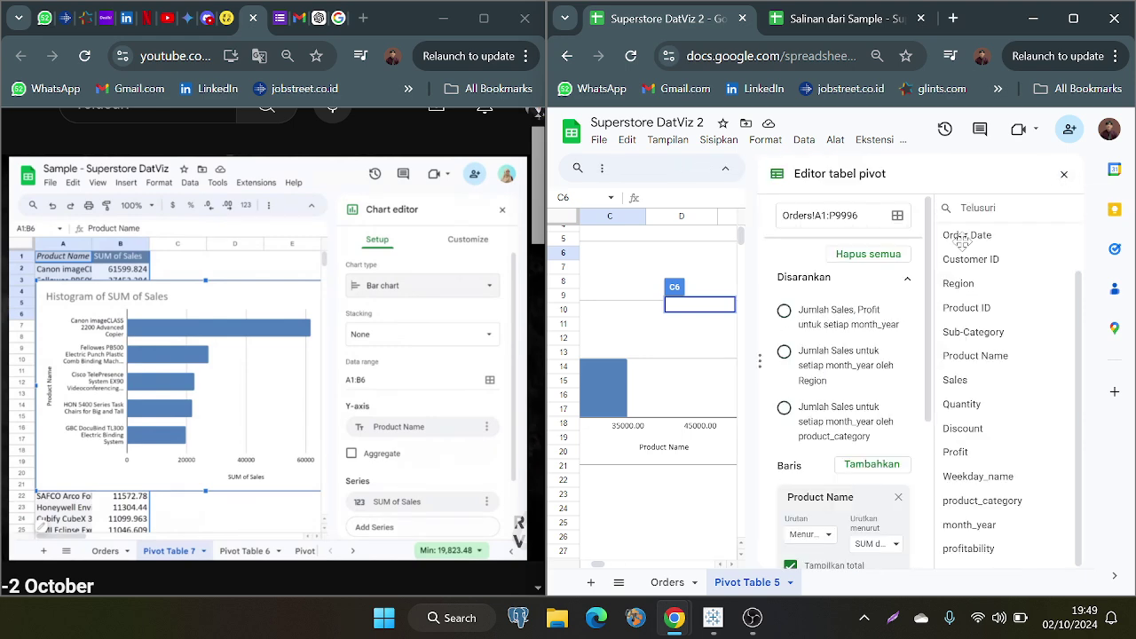
left_click(1064, 174)
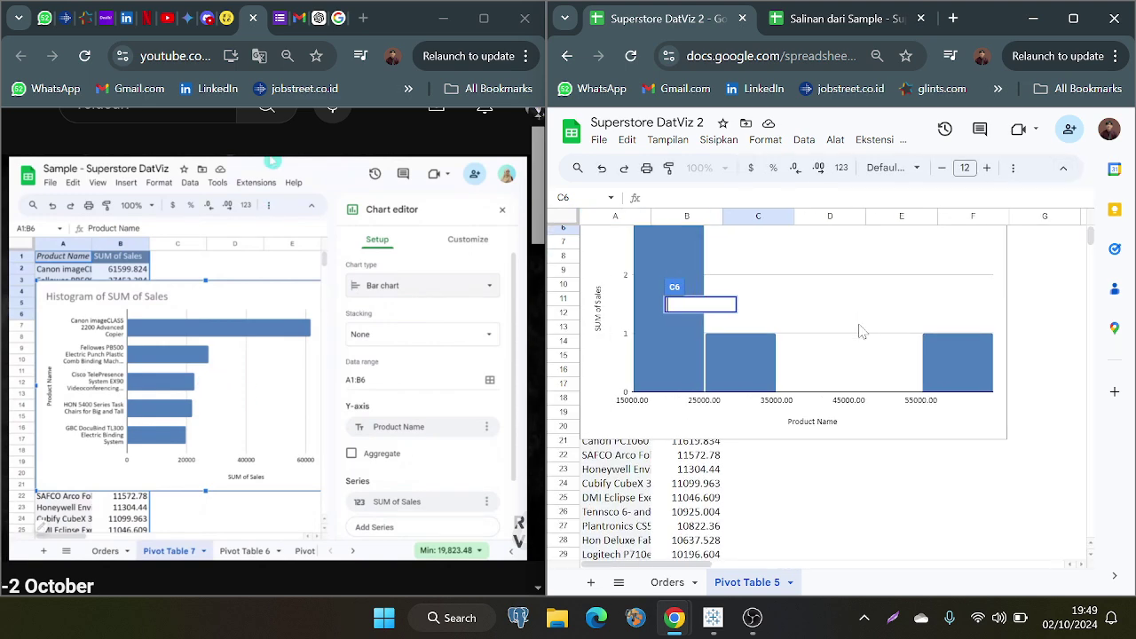
scroll(860, 331, "up", 2)
Step: Open the histogram's style settings (Gaya diagram) and examine its chart style and histogram options
left_click(809, 368)
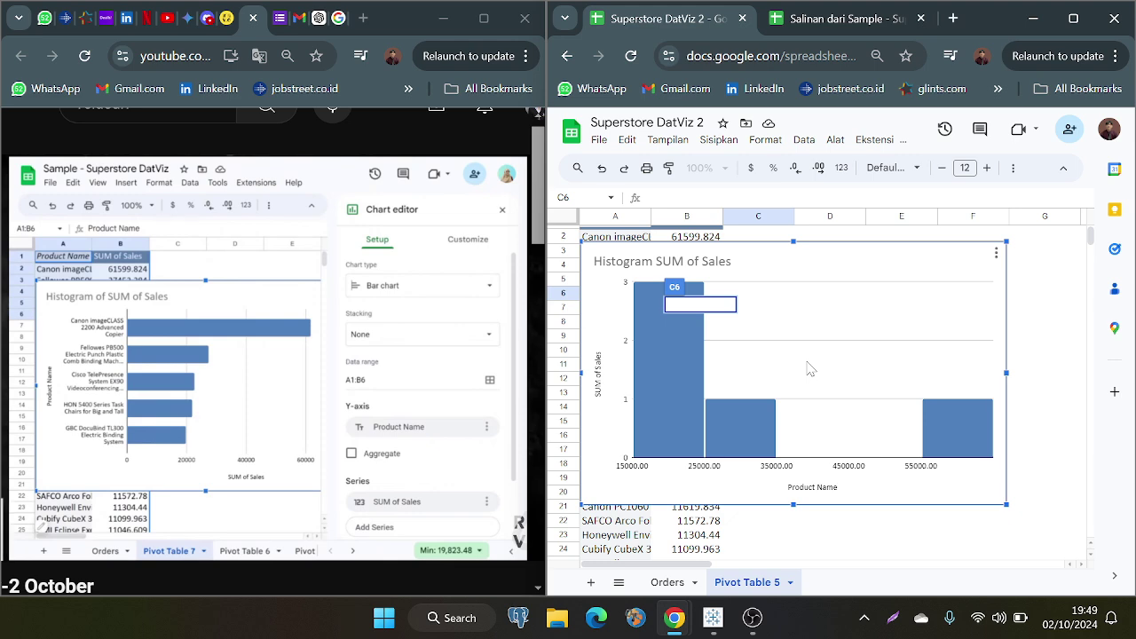
right_click(809, 368)
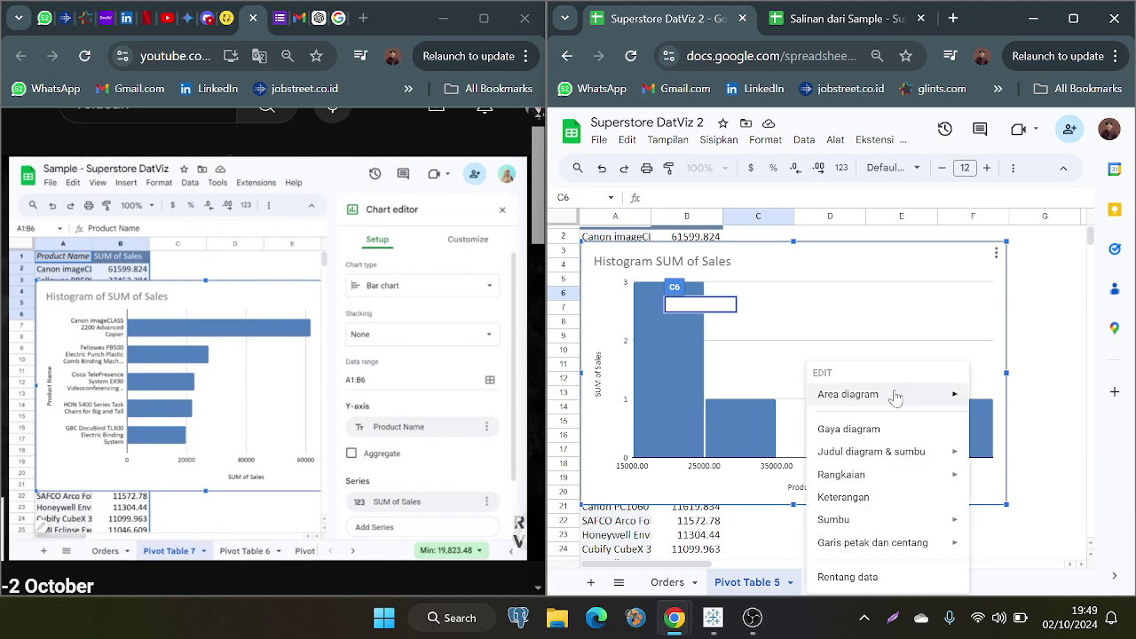
mouse_move(896, 398)
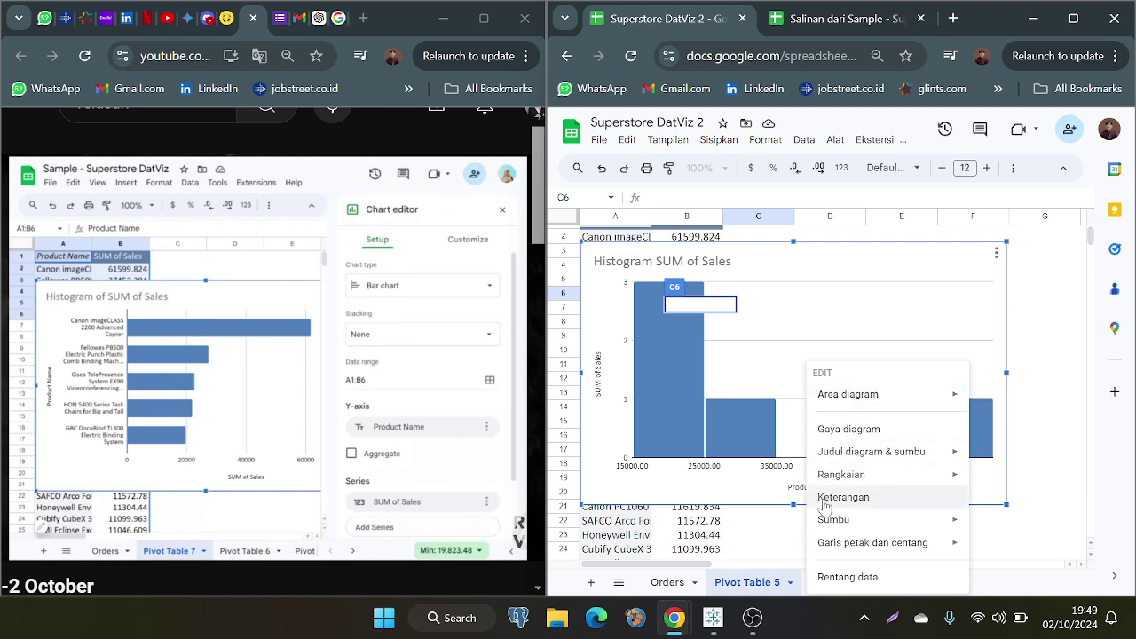
left_click(854, 435)
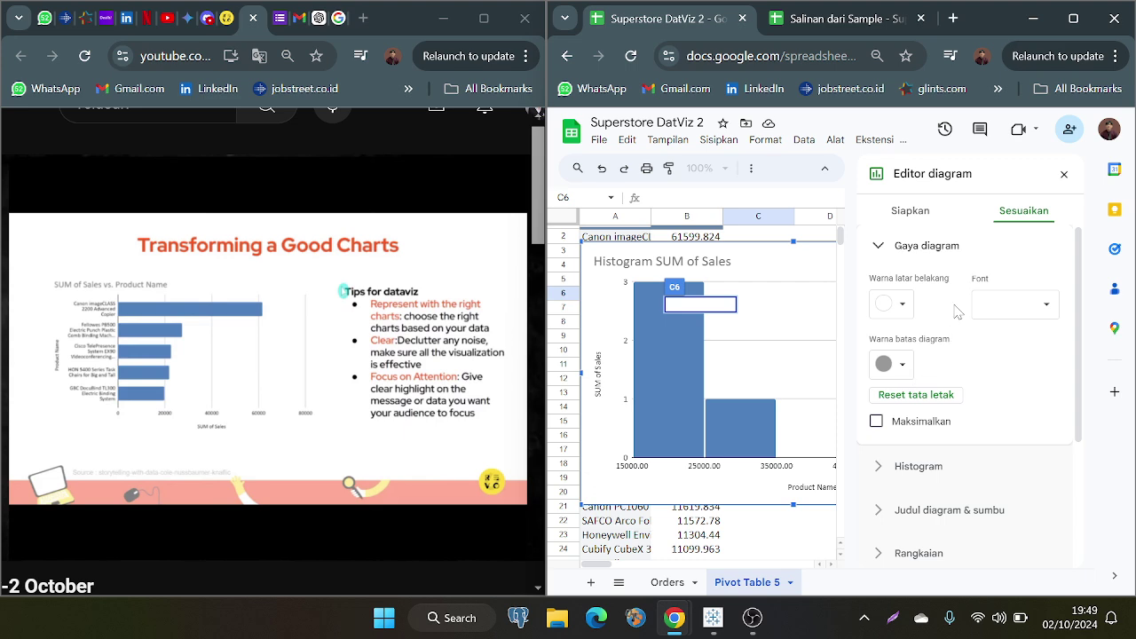
left_click(909, 467)
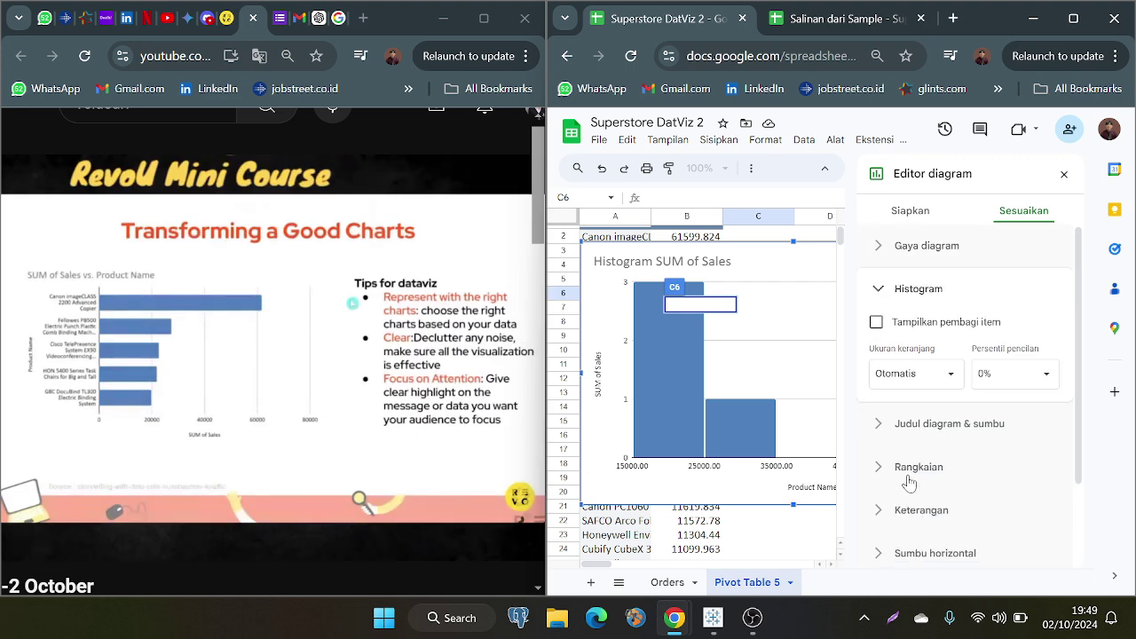
left_click(899, 289)
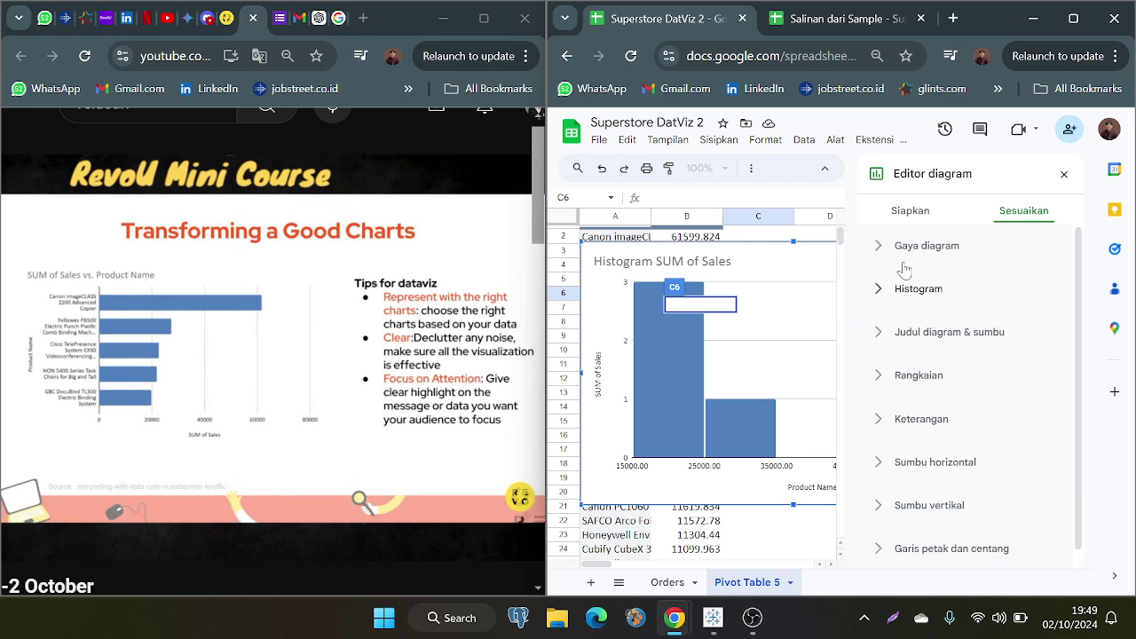
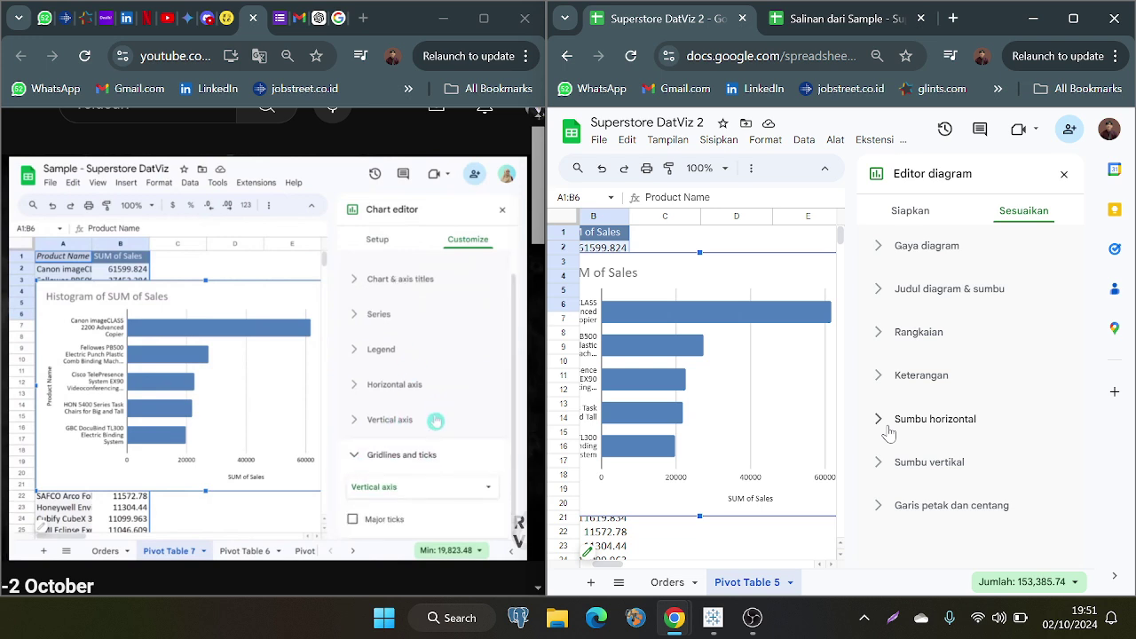
Step: Try the logarithmic scale (Skala logaritmik) on the bar chart's horizontal axis
left_click(880, 506)
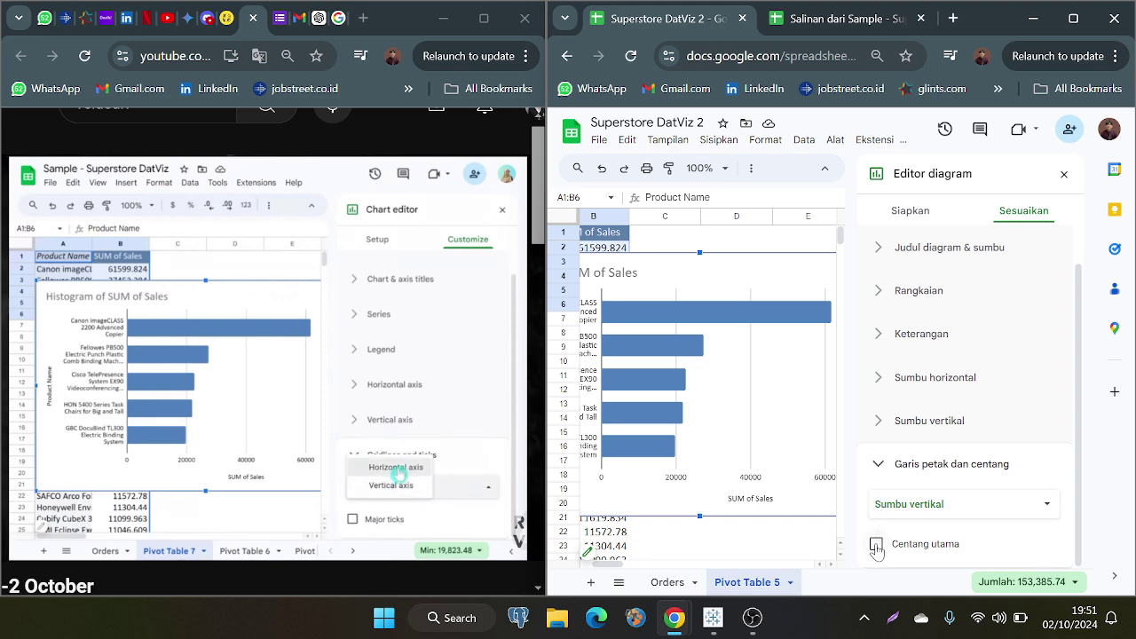
left_click(881, 465)
left_click(881, 465)
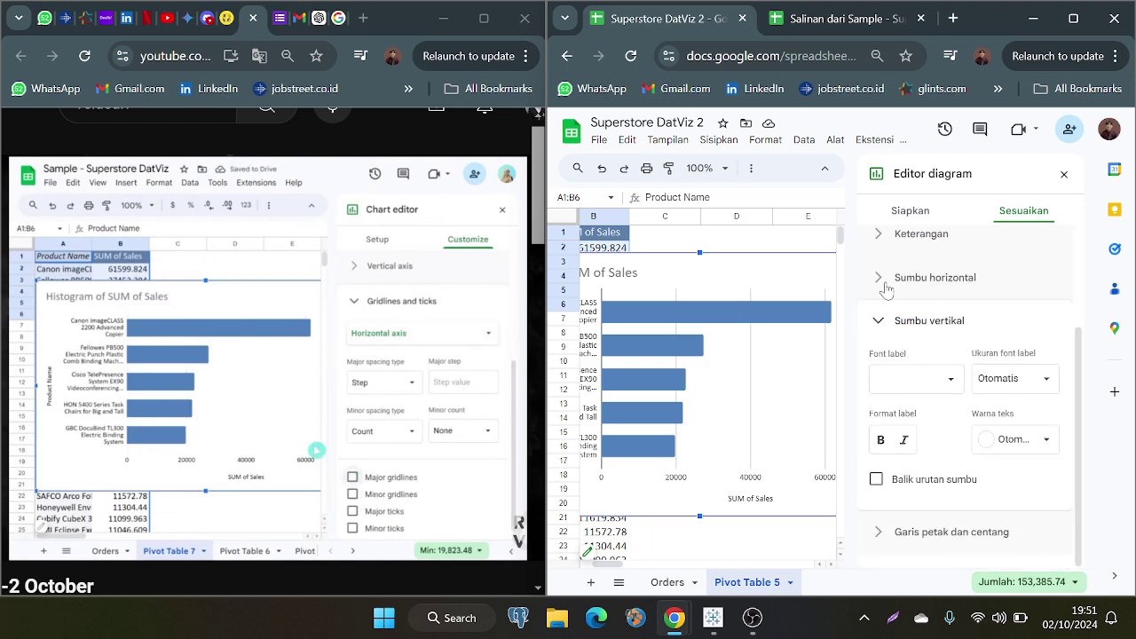
left_click(885, 279)
scroll(953, 399, "down", 5)
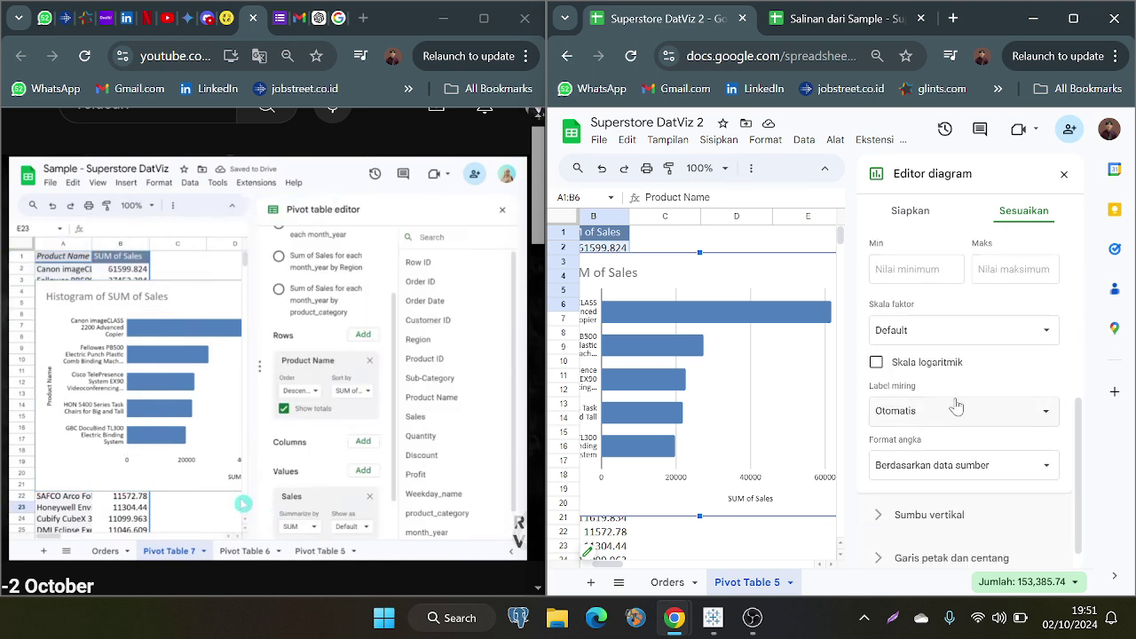
left_click(876, 336)
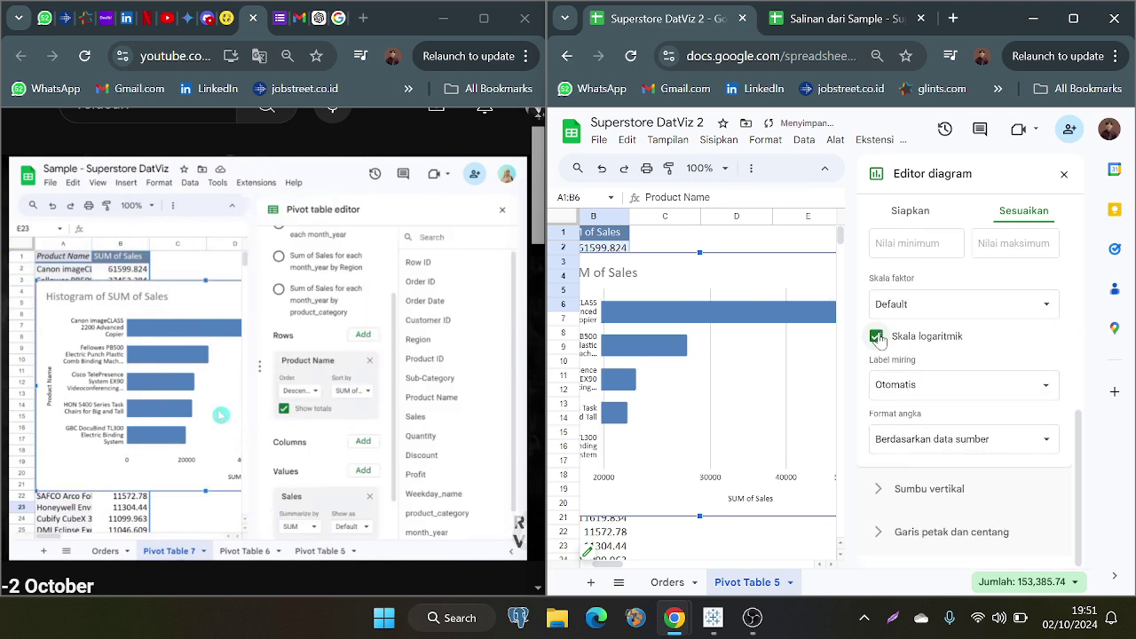
left_click(877, 337)
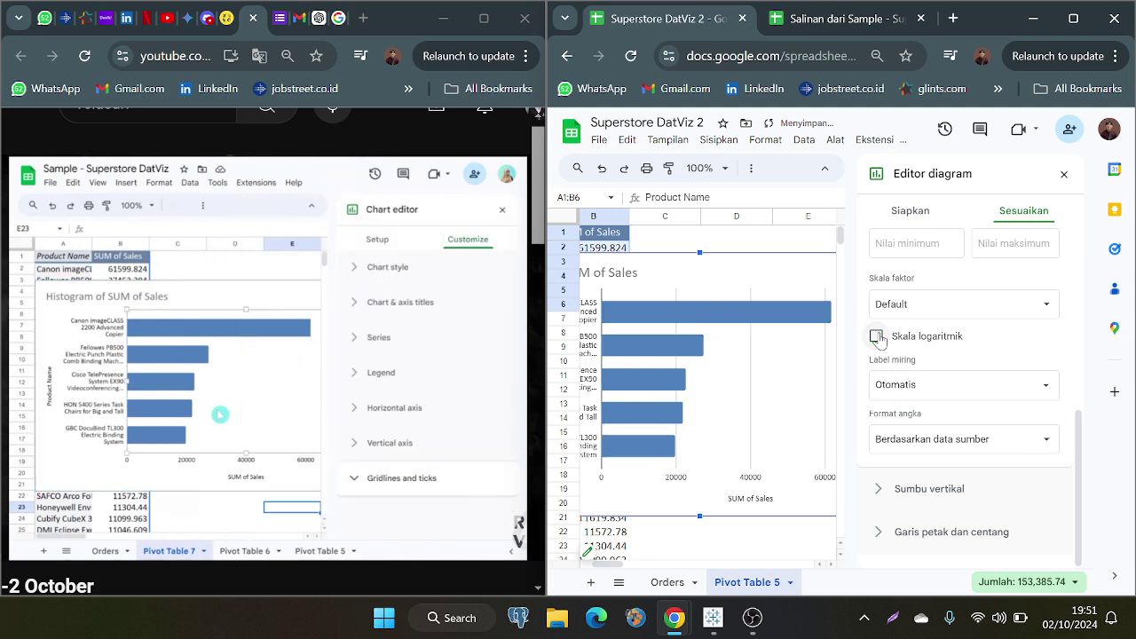
scroll(877, 293, "up", 3)
scroll(876, 293, "up", 3)
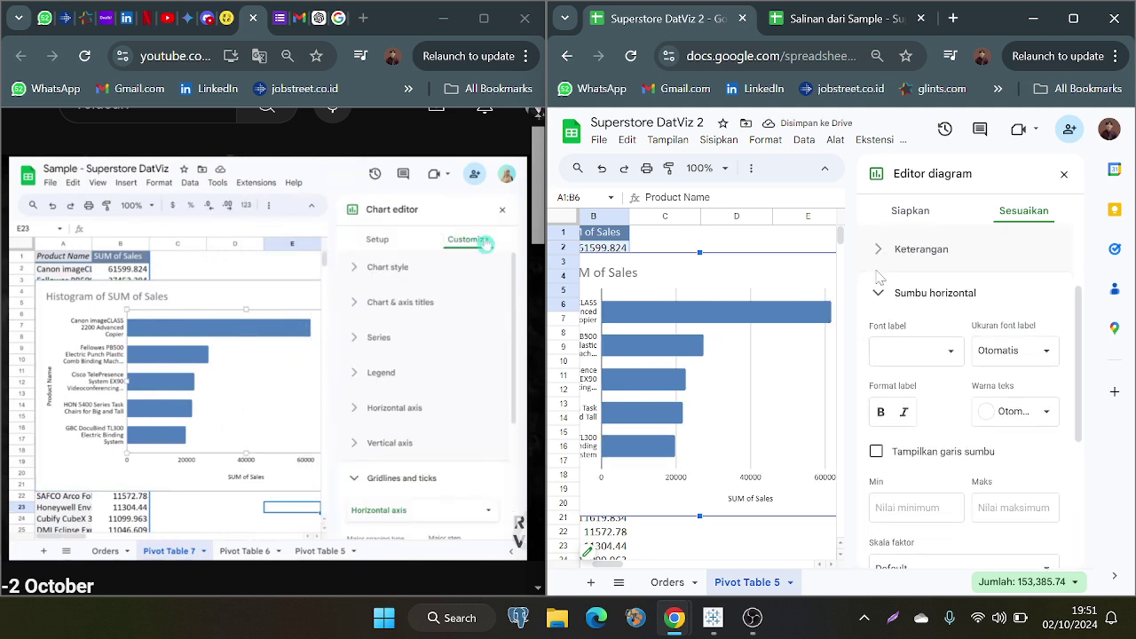
left_click(881, 297)
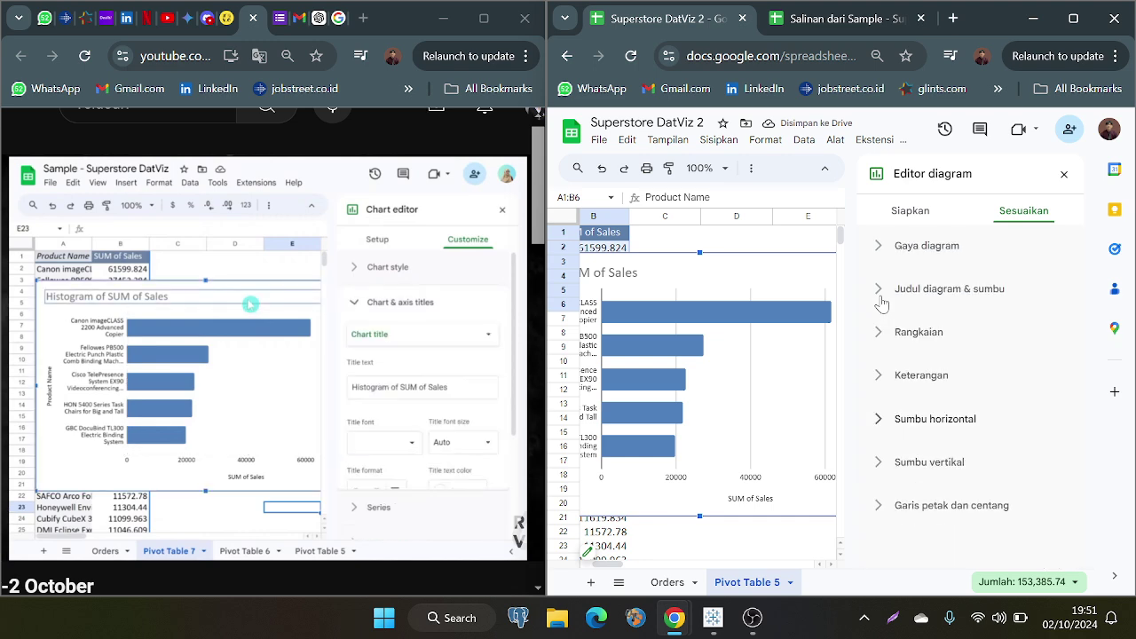
Step: Try reversing the axis order (Balik urutan sumbu) on the bar chart's vertical axis
left_click(878, 473)
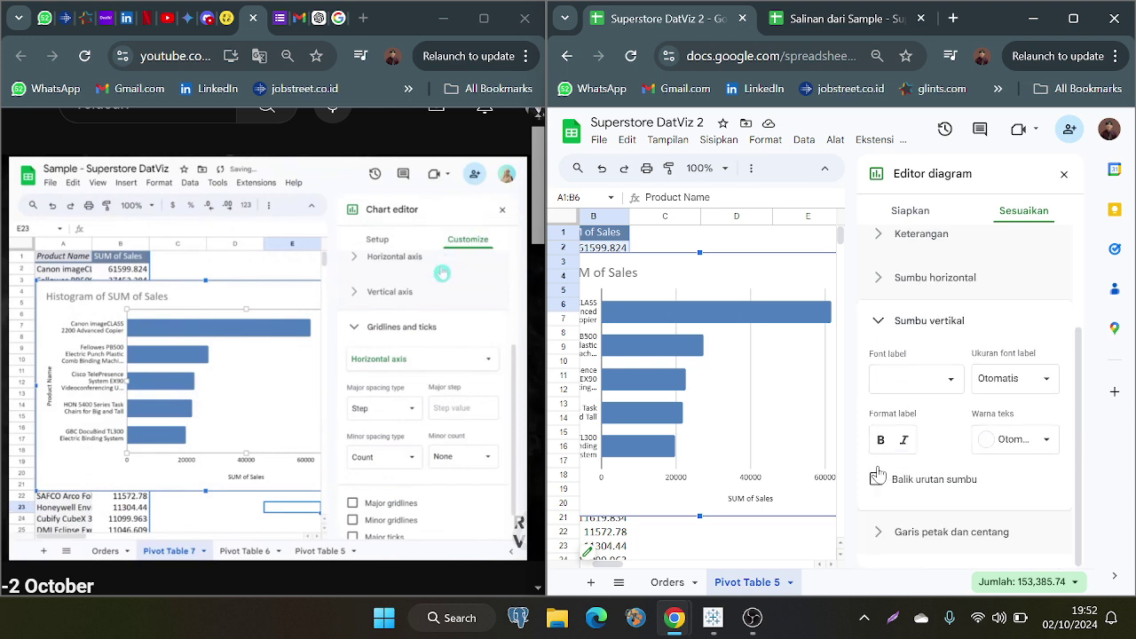
left_click(876, 479)
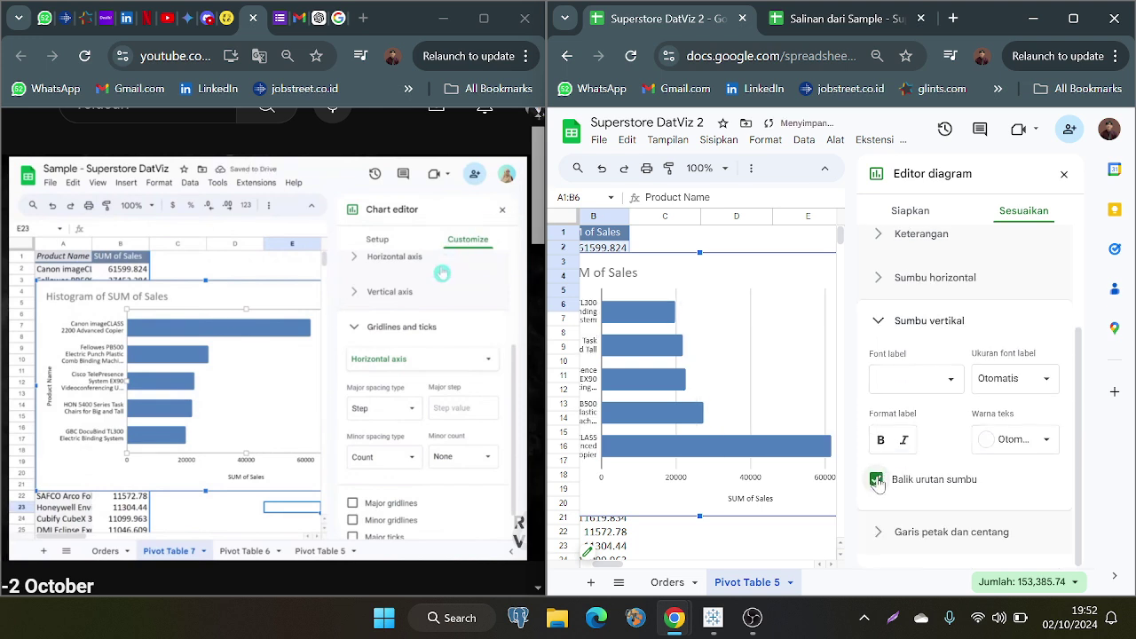
left_click(875, 480)
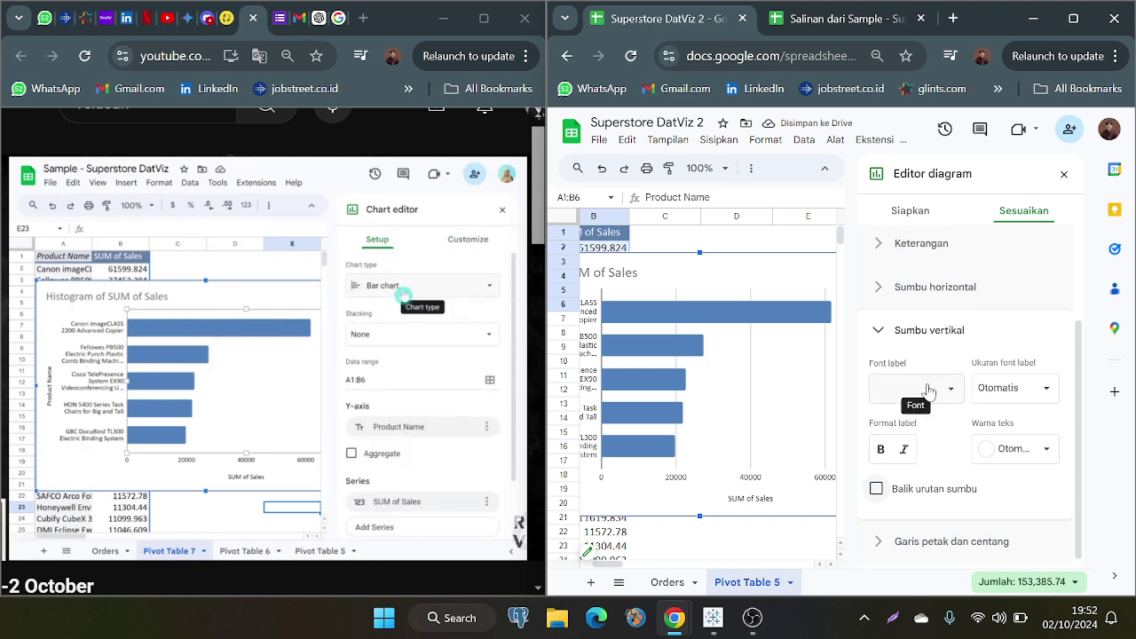
scroll(928, 392, "up", 1)
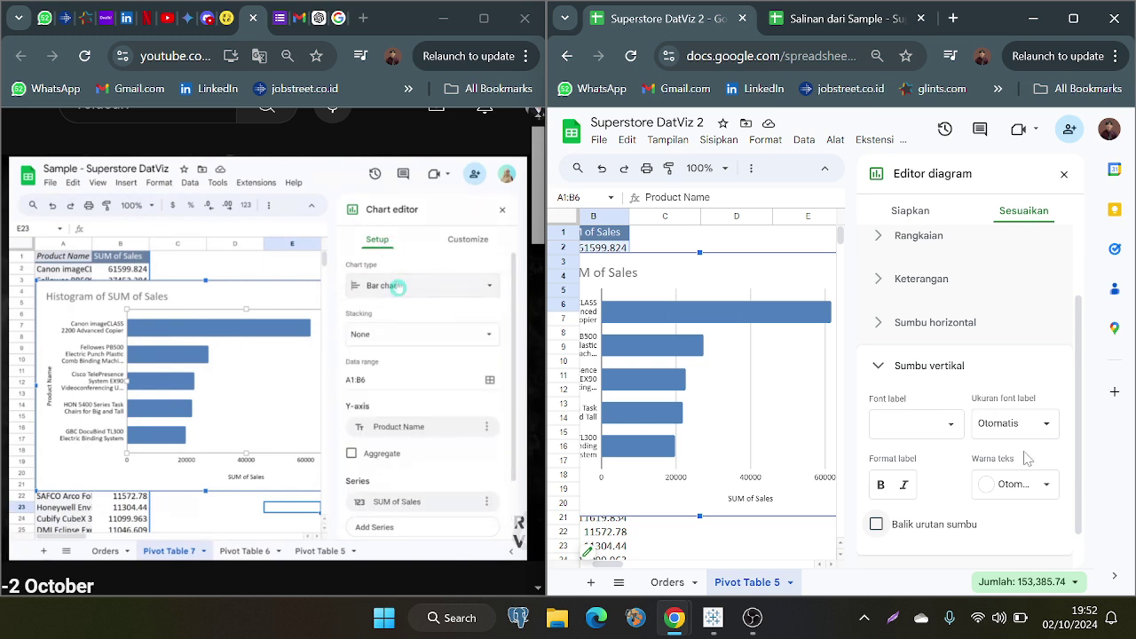
scroll(1019, 449, "down", 1)
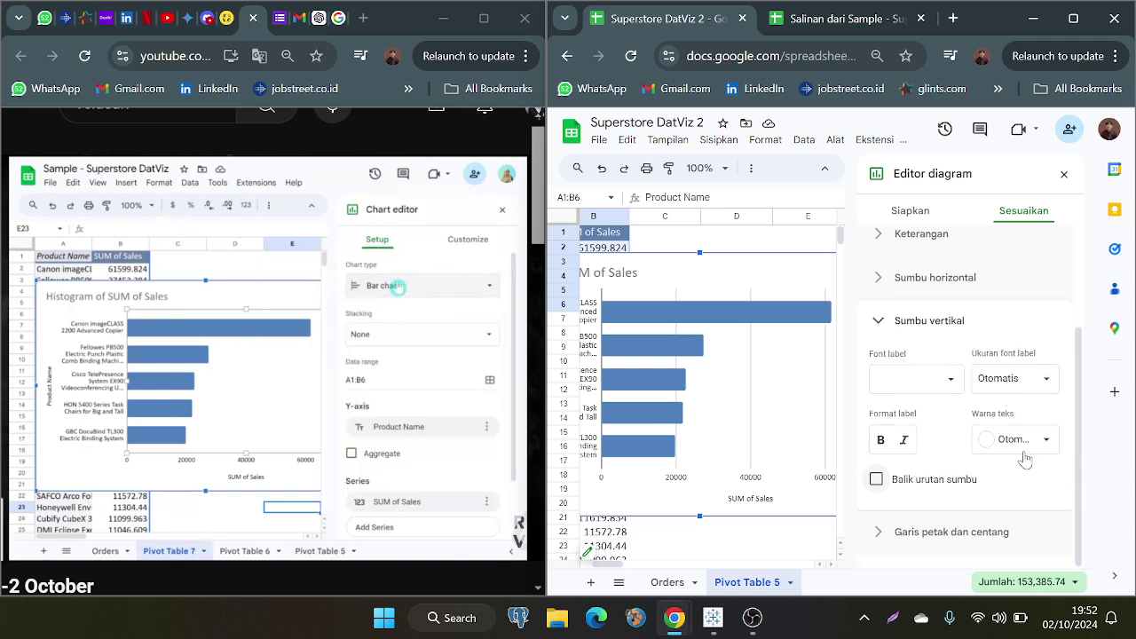
Step: Remove the major gridlines (Garis petak utama) of the bar chart's horizontal axis
left_click(878, 532)
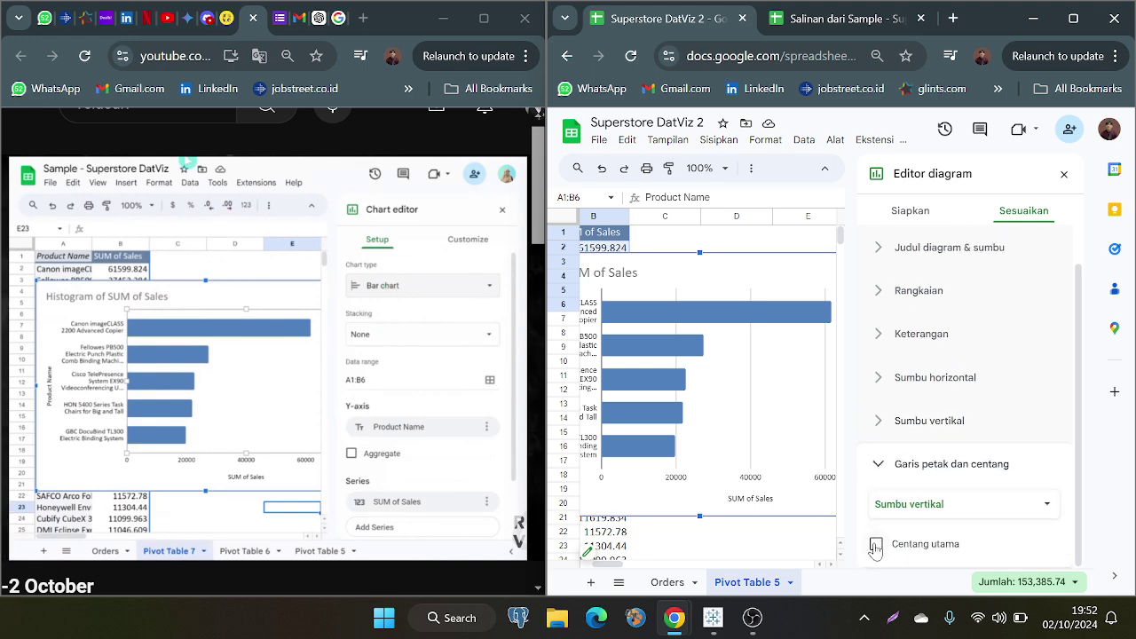
left_click(910, 504)
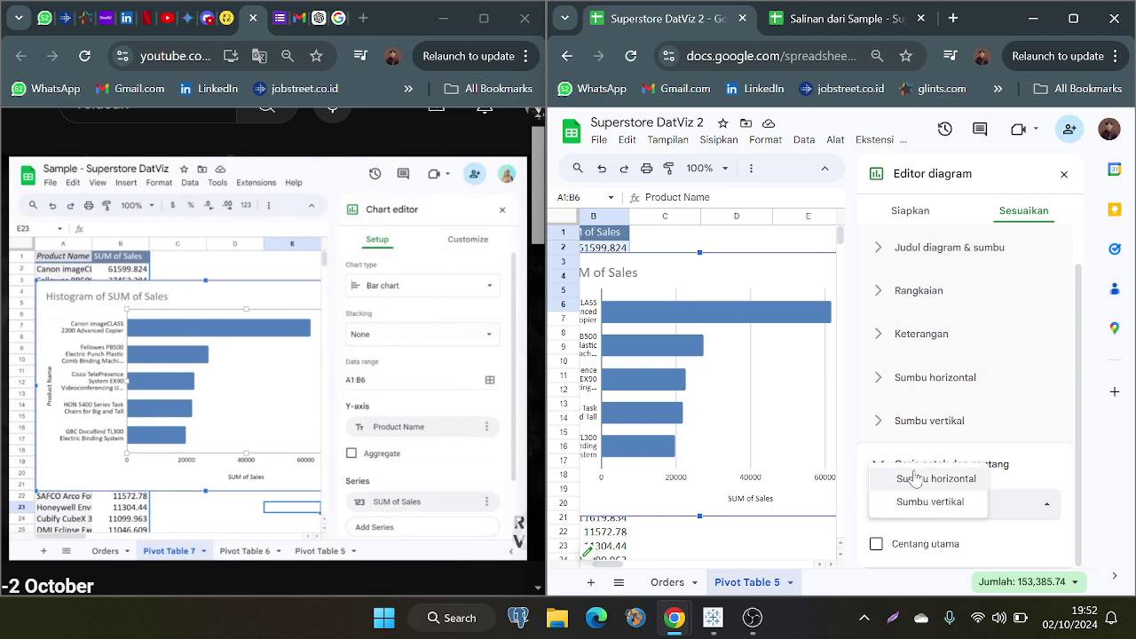
left_click(914, 474)
scroll(914, 478, "down", 3)
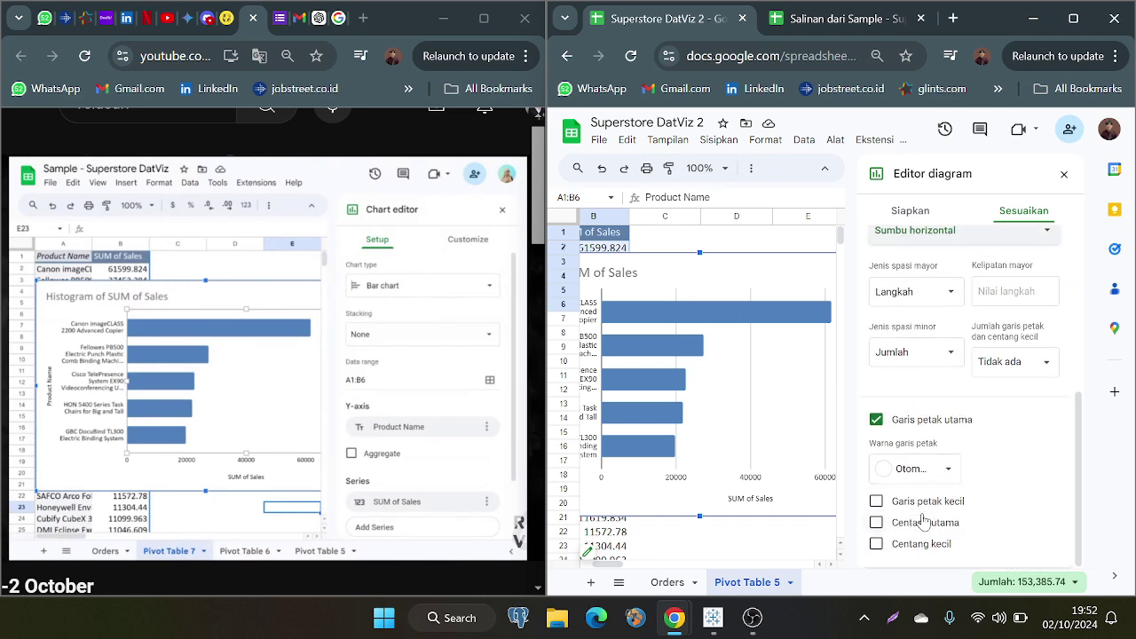
left_click(879, 421)
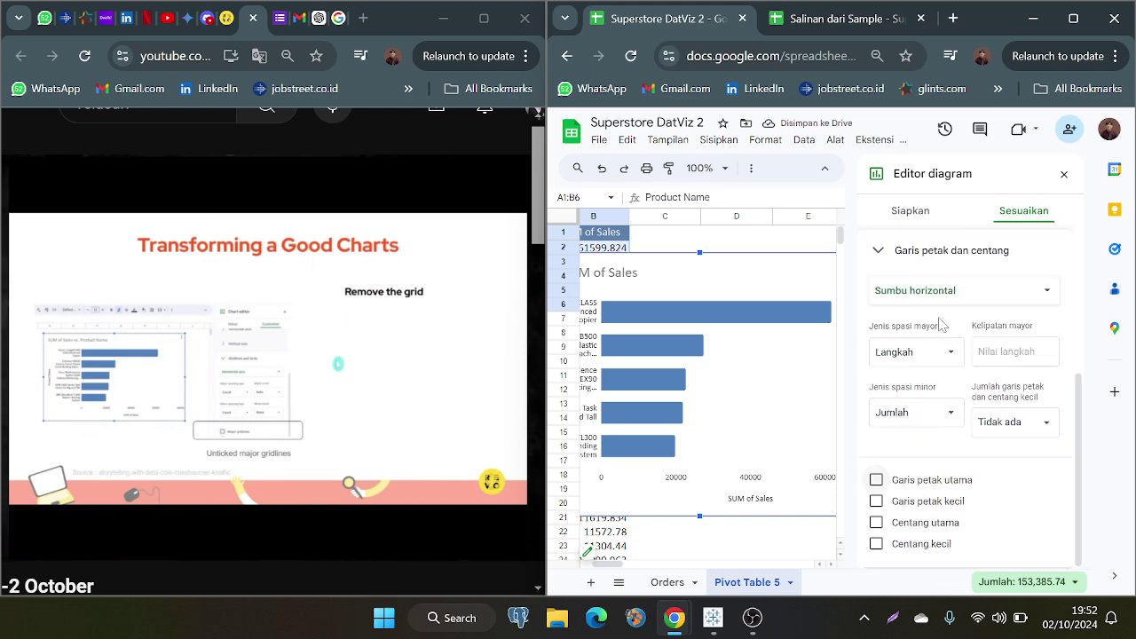
left_click(879, 251)
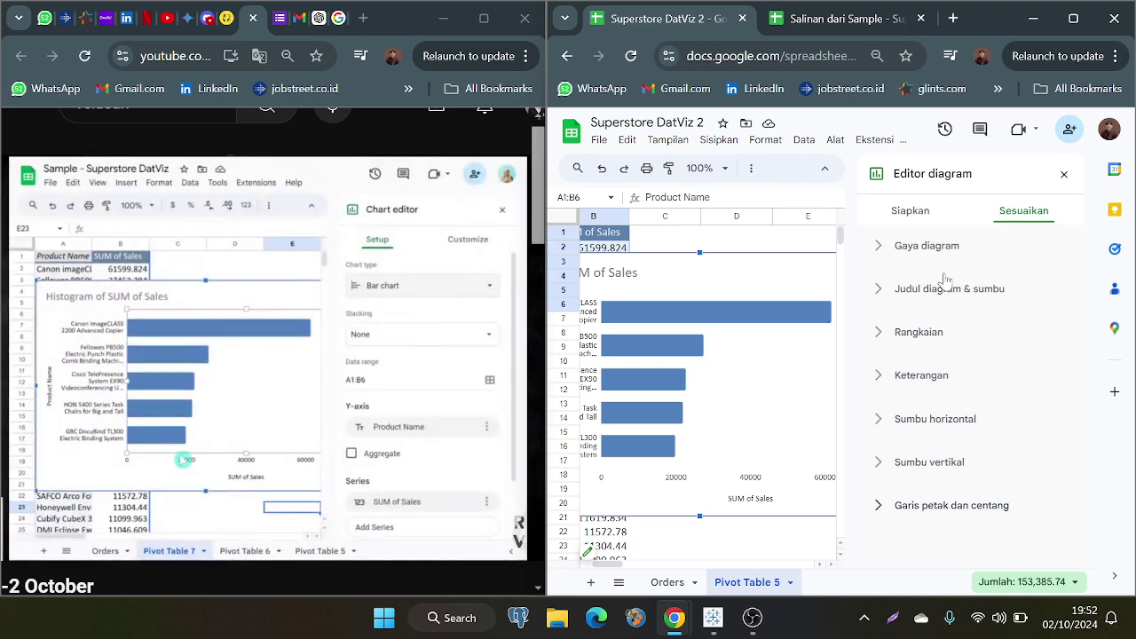
left_click(878, 245)
scroll(954, 400, "down", 2)
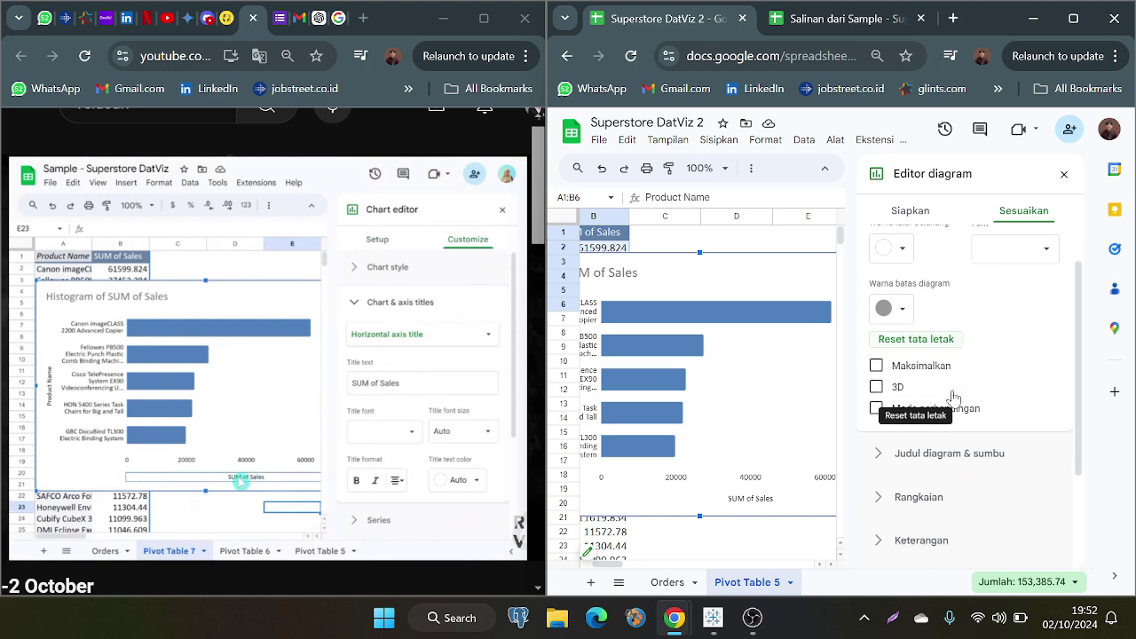
scroll(927, 374, "up", 2)
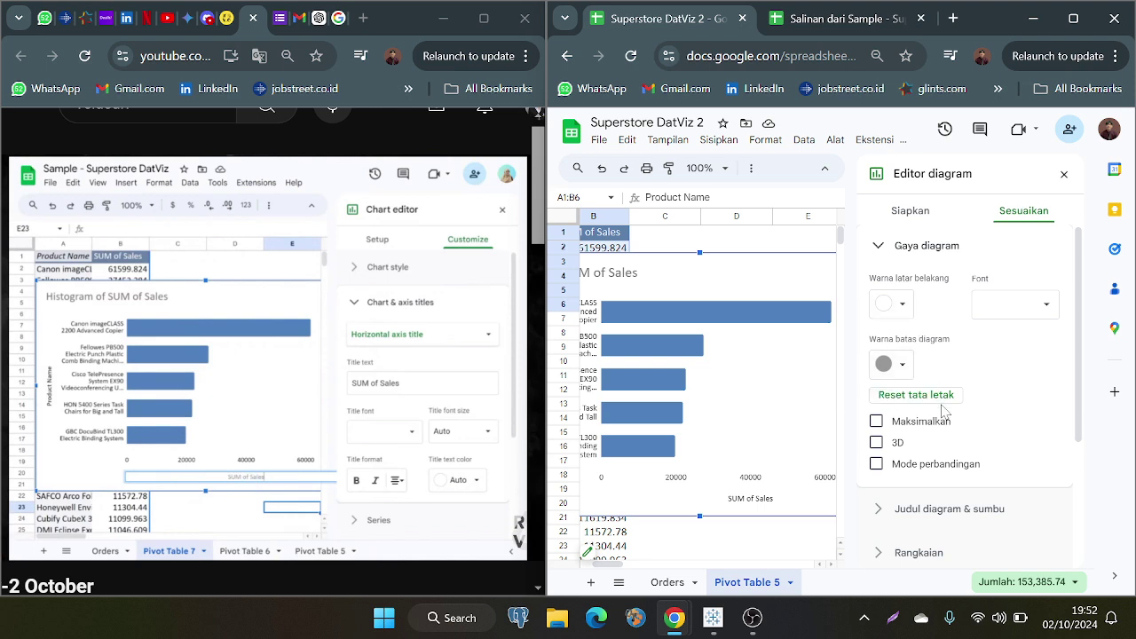
Step: Change the bar chart's horizontal axis title to "Total Sales" and collapse the chart and axis title settings
left_click(766, 501)
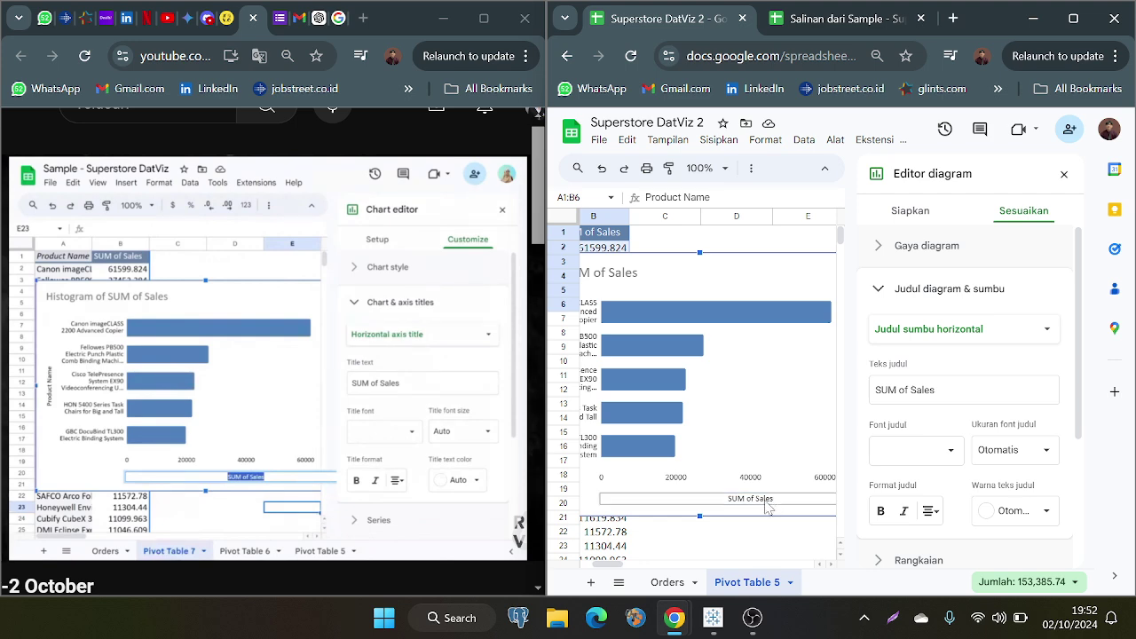
key("Tab")
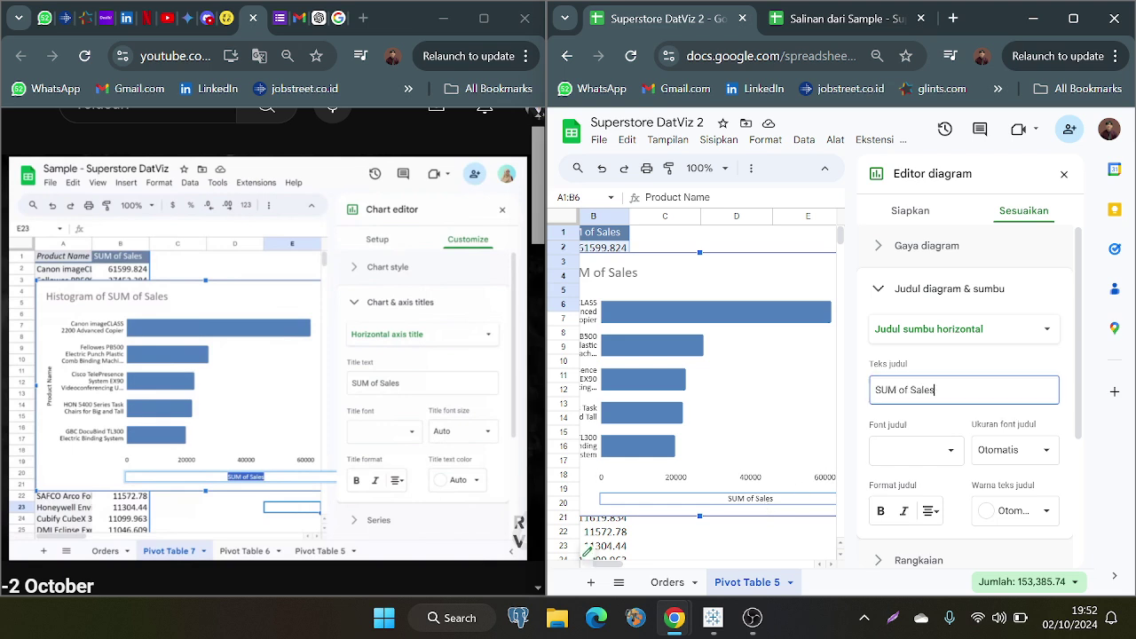
key("BackSpace")
key("BackSpace")
key("BackSpace")
key("BackSpace")
key("BackSpace")
key("BackSpace")
key("BackSpace")
key("BackSpace")
key("BackSpace")
key("BackSpace")
key("BackSpace")
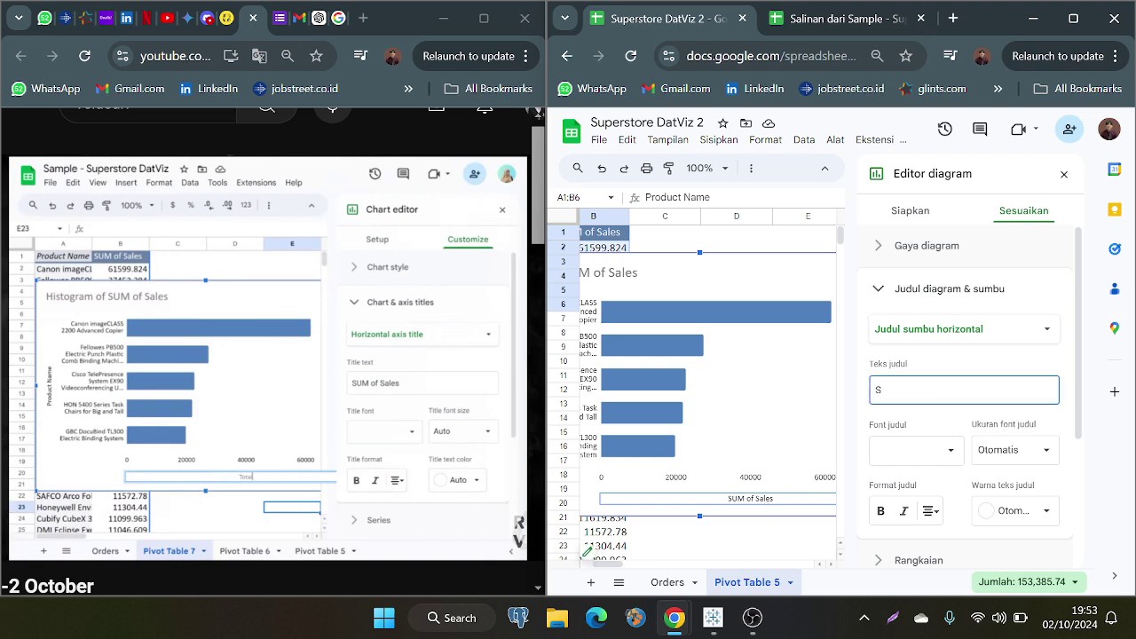
type("T")
key("Caps_Lock")
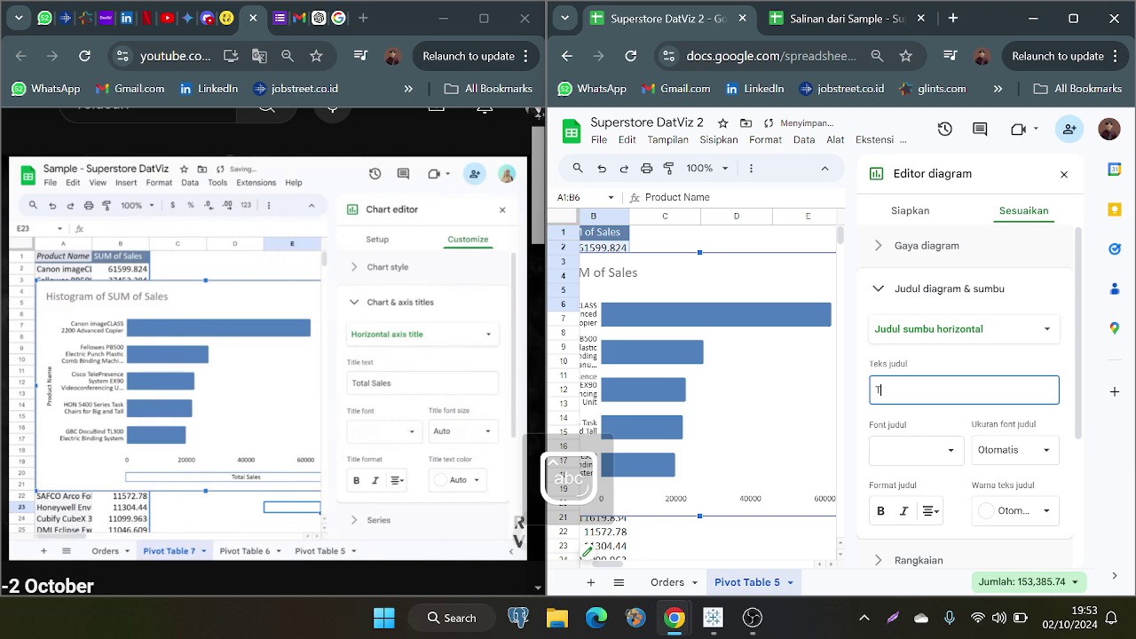
type("otal Sa")
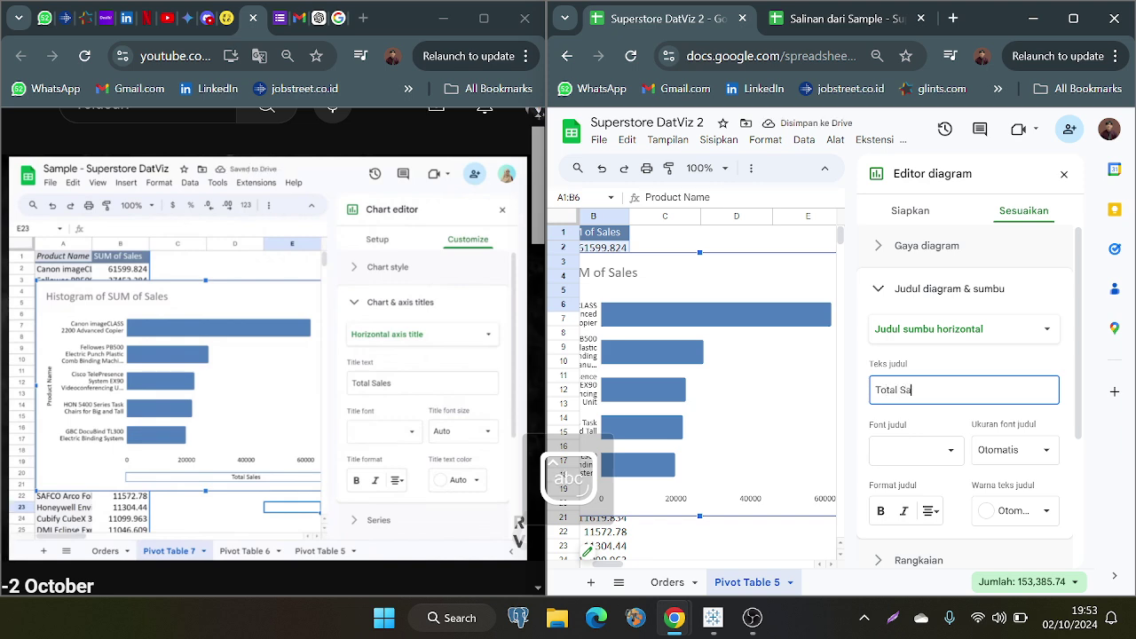
type("les")
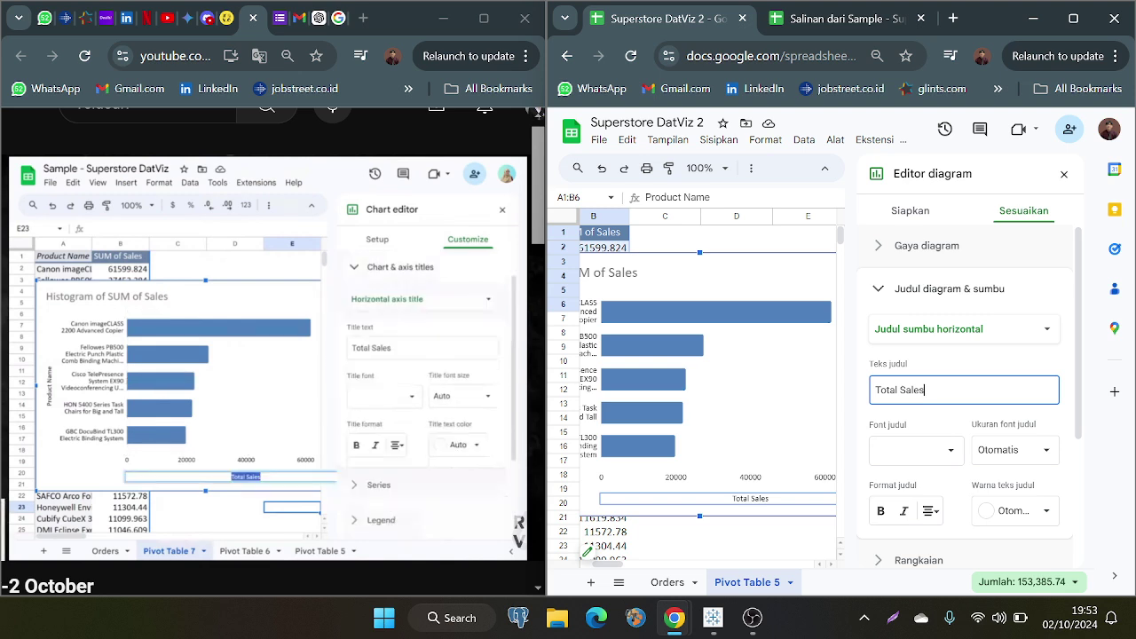
scroll(951, 388, "down", 2)
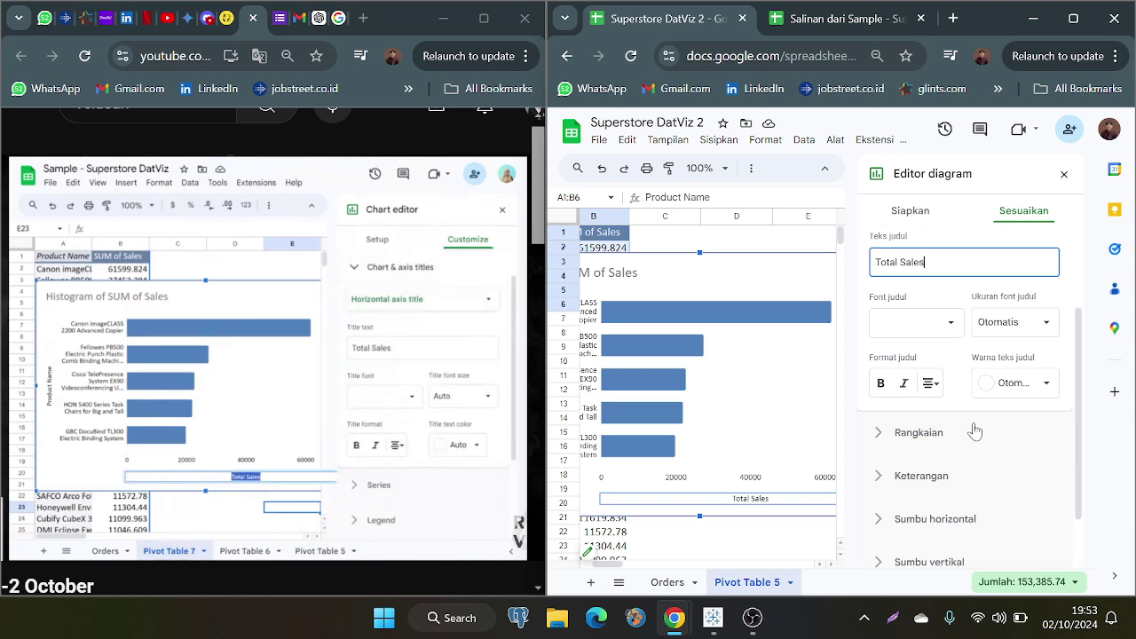
scroll(974, 424, "up", 2)
left_click(990, 344)
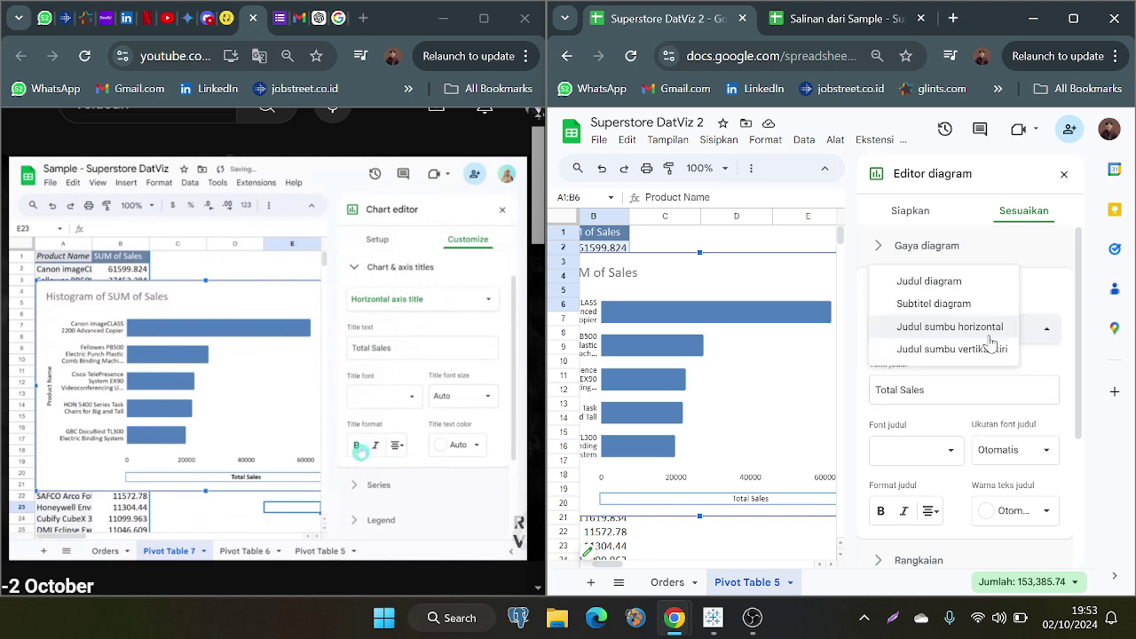
left_click(1053, 287)
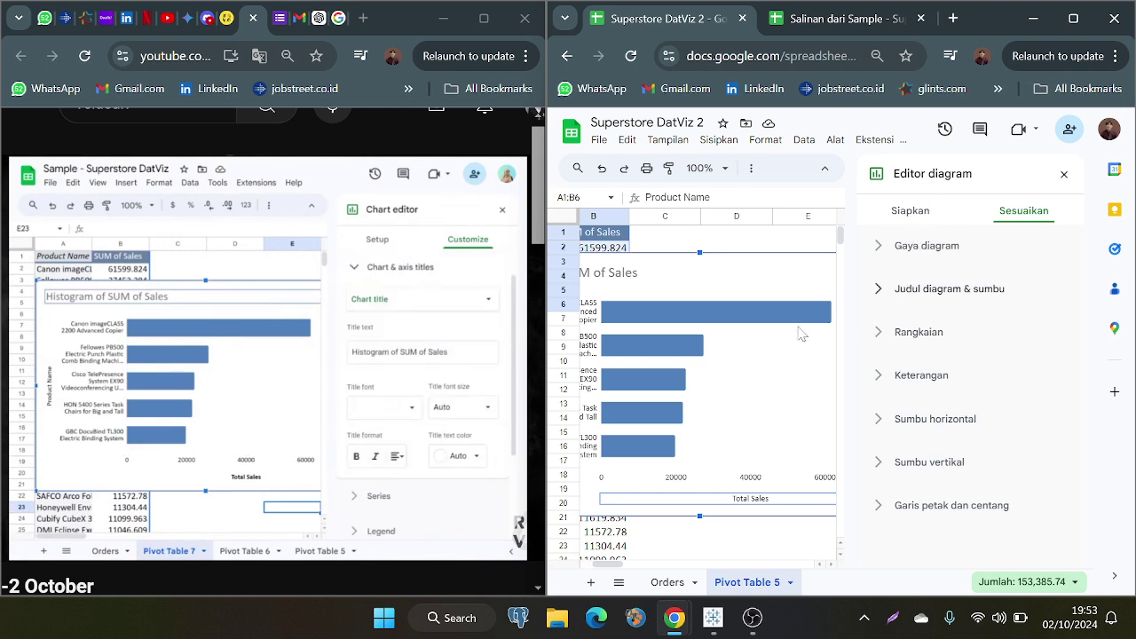
scroll(801, 334, "left", 2)
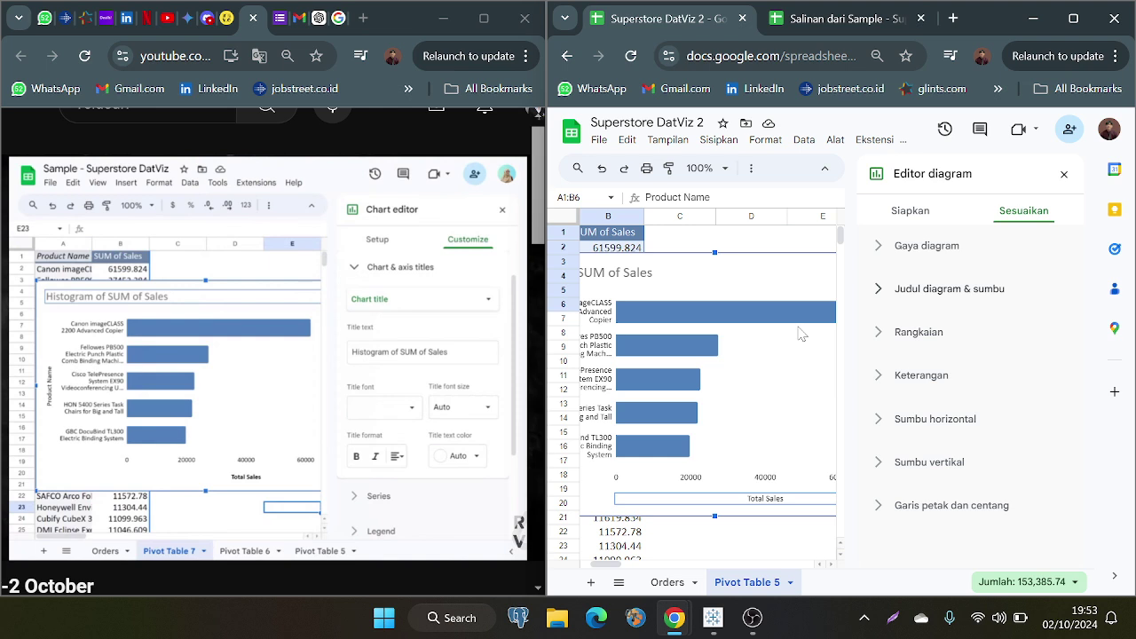
left_click(798, 325)
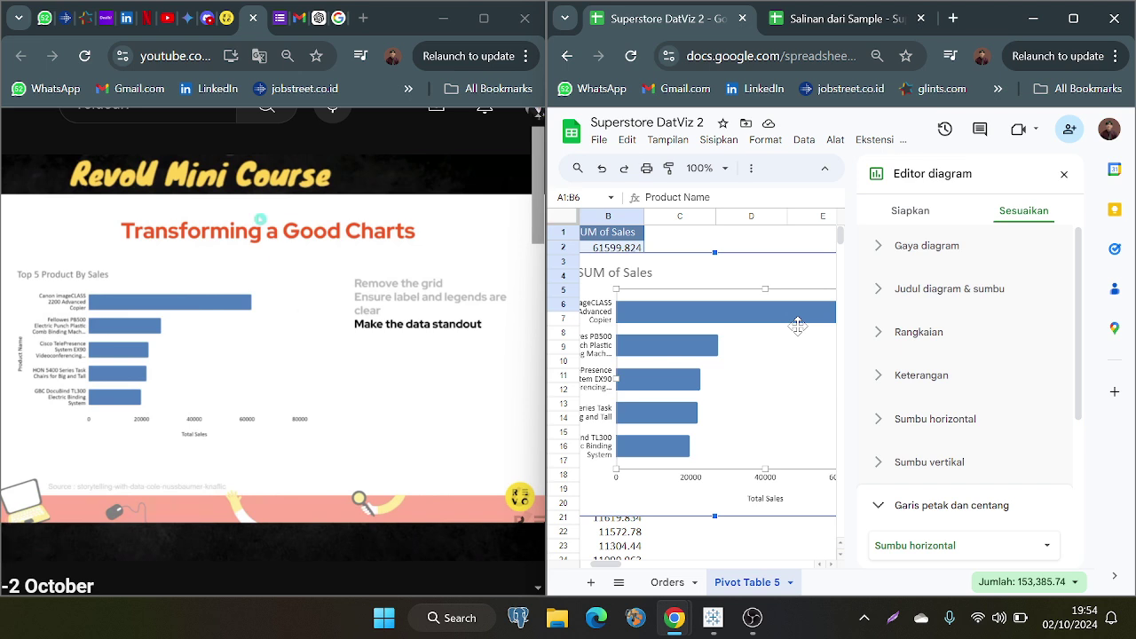
left_click(890, 250)
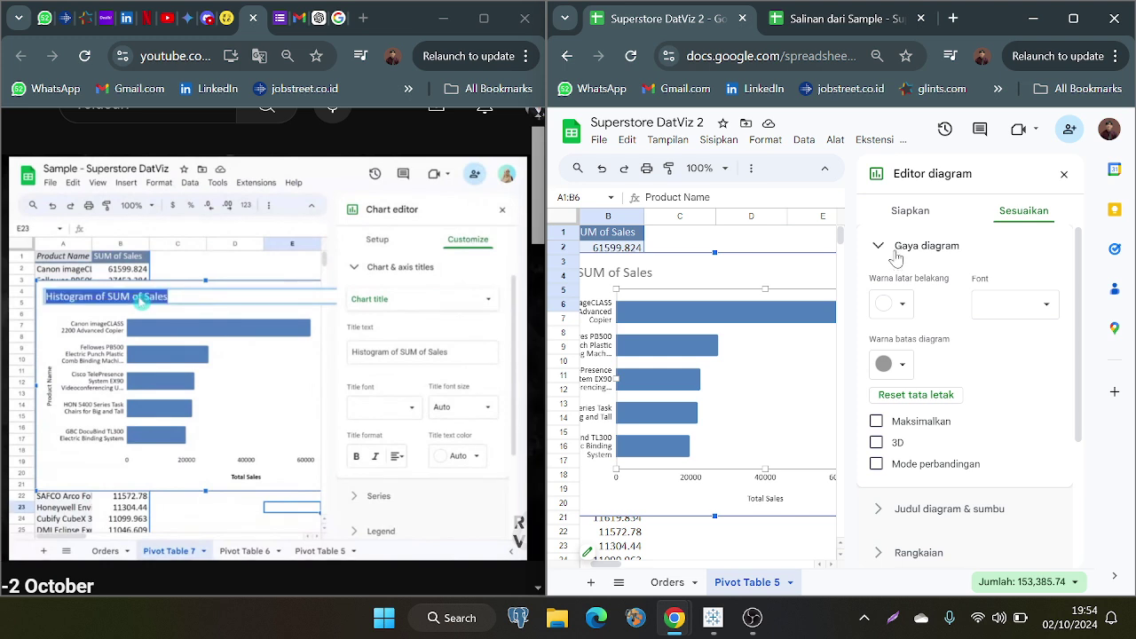
Step: Replace the bar chart's title with "Top 5 Product Sold"
scroll(641, 284, "left", 2)
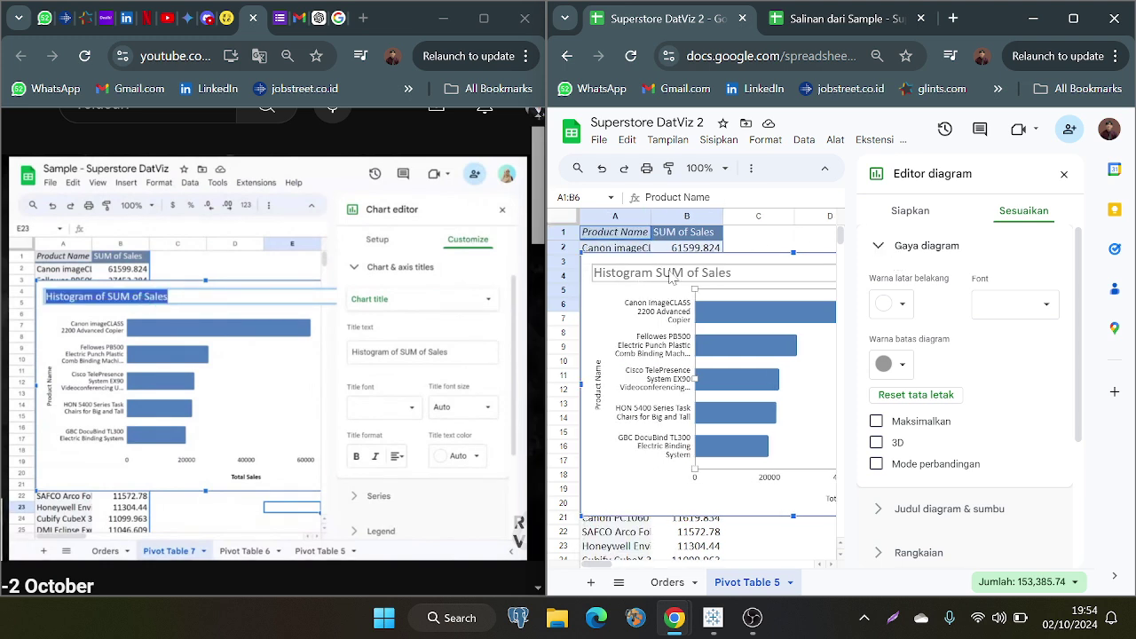
left_click(672, 277)
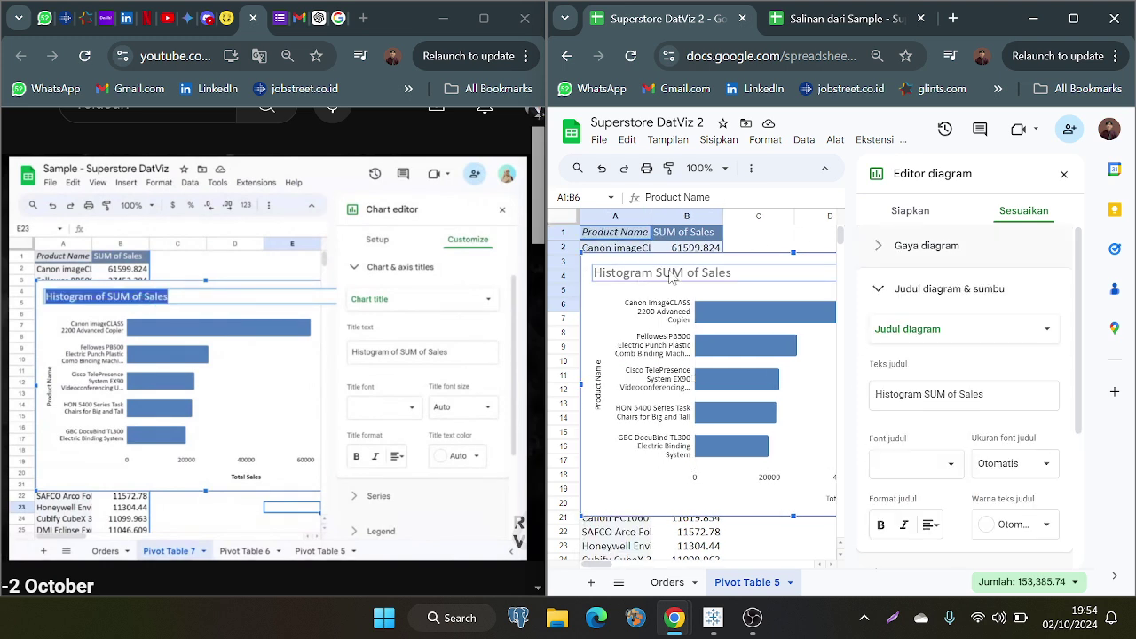
left_click(961, 395)
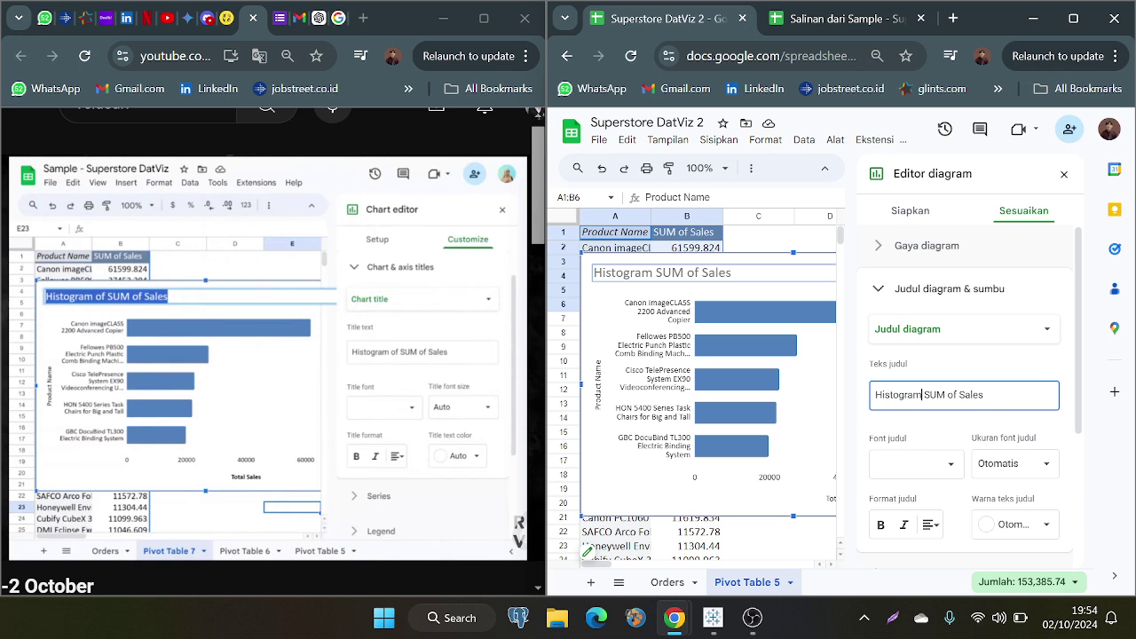
key("End")
key("shift+Left")
key("shift+Left")
key("shift+Left")
key("shift+Left")
left_click(952, 395)
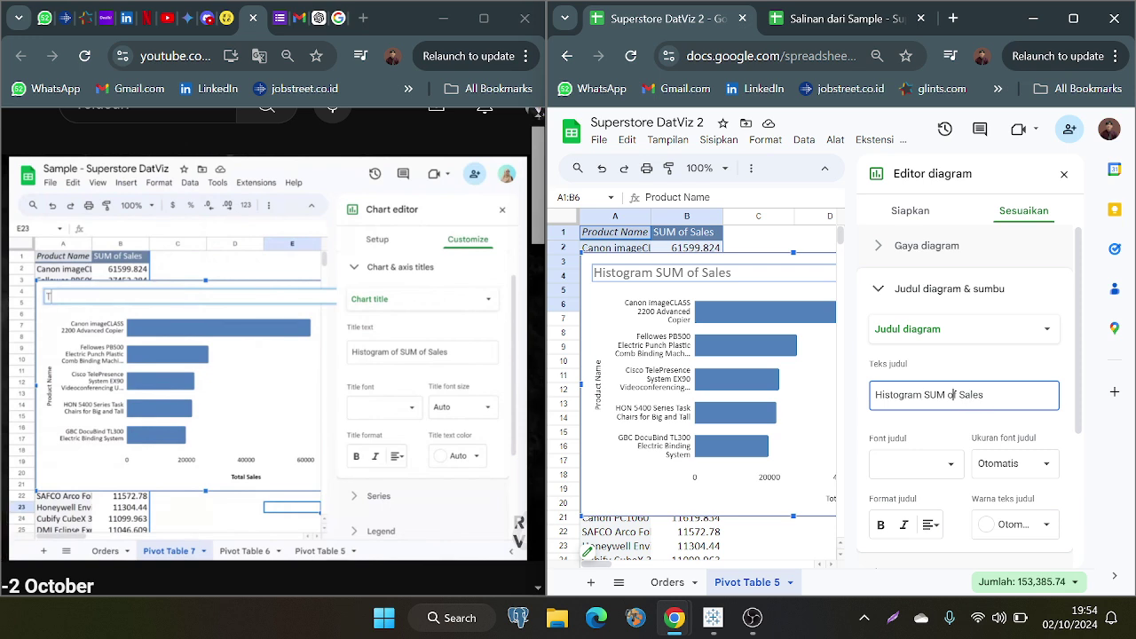
key("BackSpace")
key("BackSpace")
key("BackSpace")
key("BackSpace")
key("BackSpace")
key("BackSpace")
key("BackSpace")
key("BackSpace")
key("BackSpace")
key("BackSpace")
key("BackSpace")
key("BackSpace")
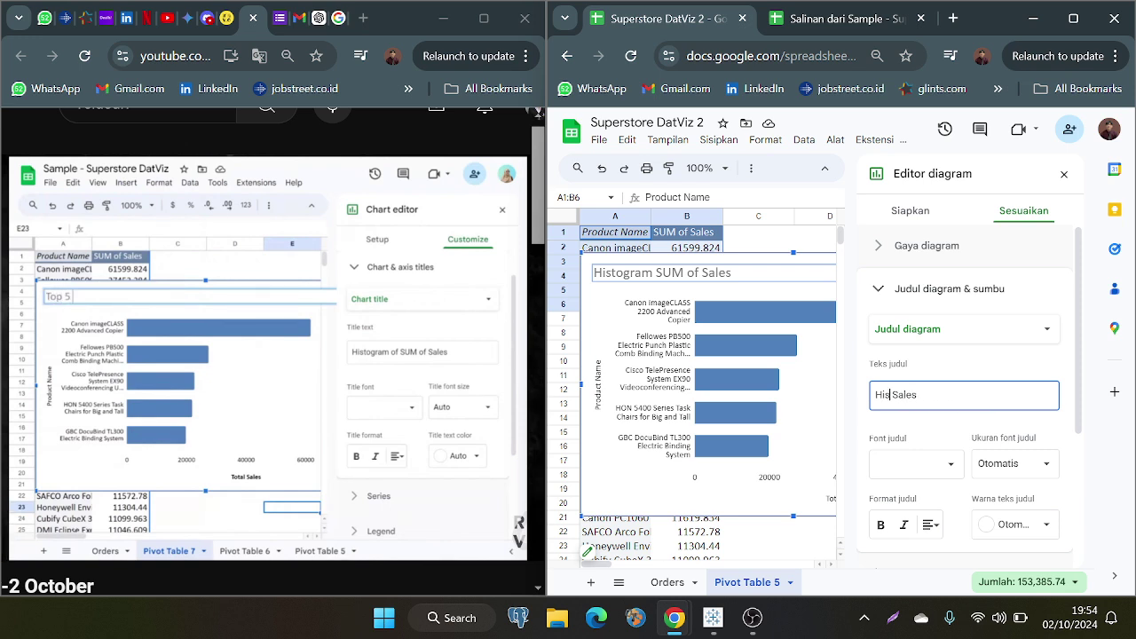
type("op")
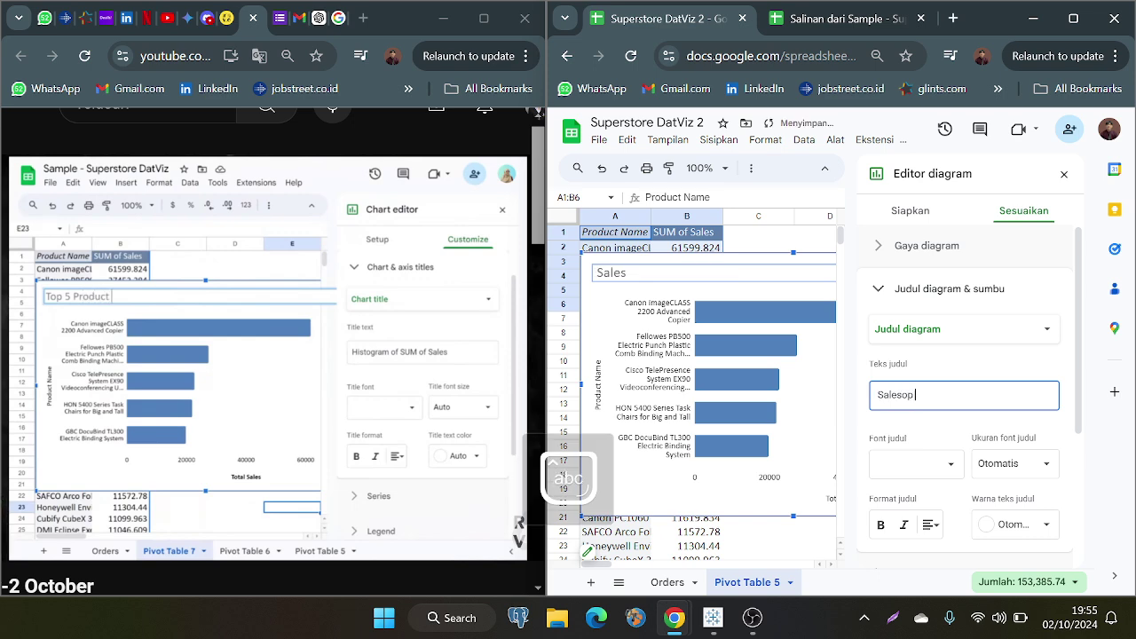
key("BackSpace")
key("BackSpace")
key("BackSpace")
key("BackSpace")
key("BackSpace")
key("BackSpace")
key("BackSpace")
type("T")
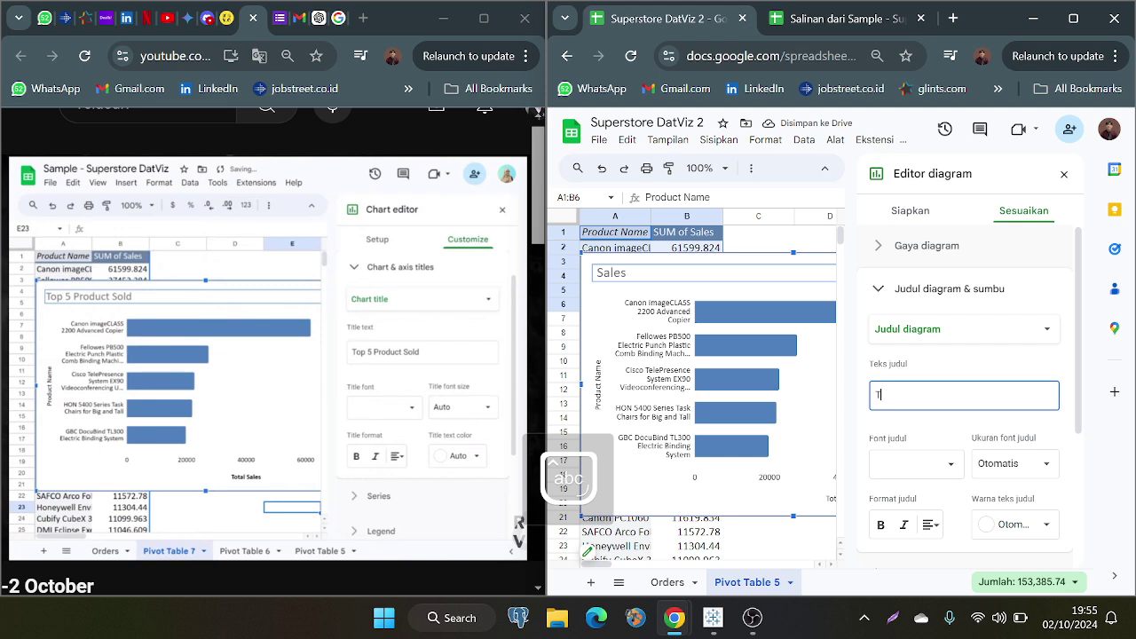
type("op 5")
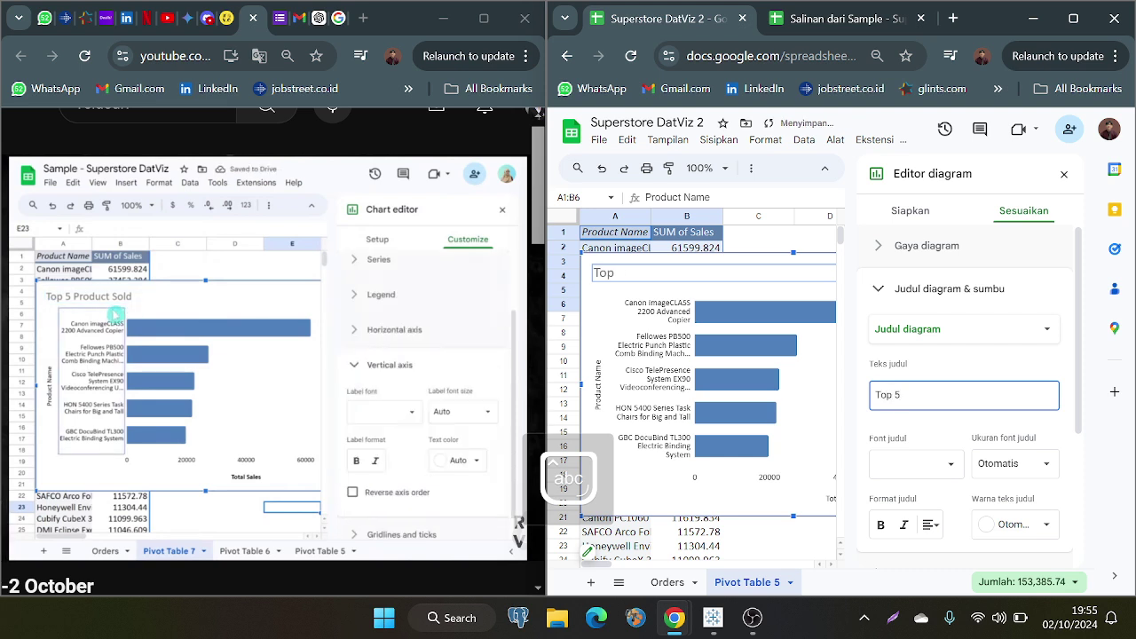
type(" Prod")
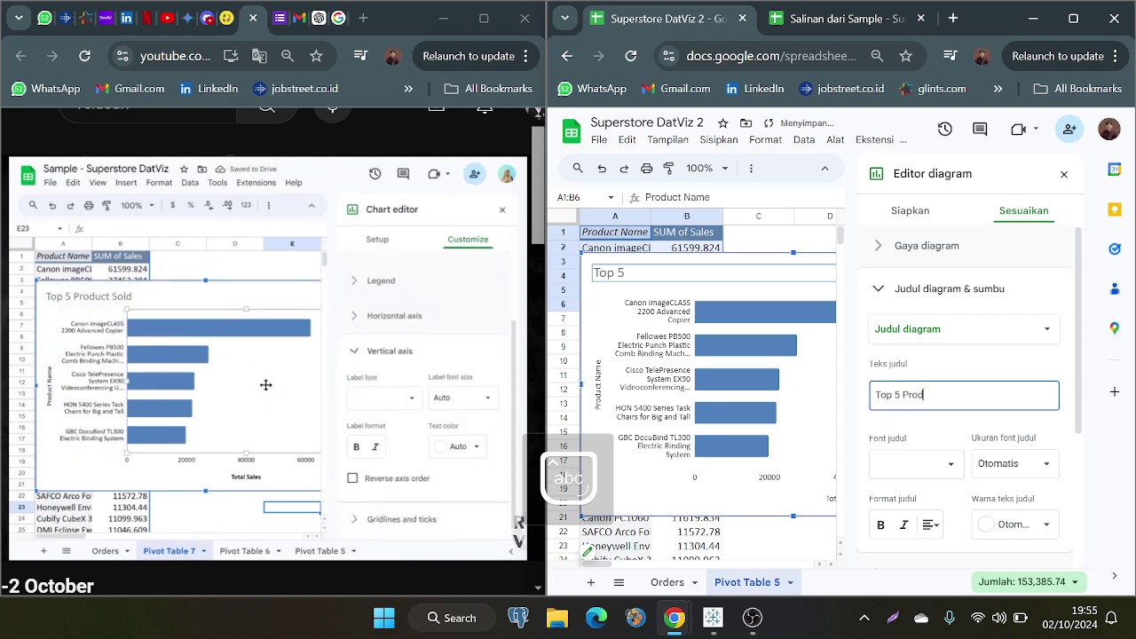
type("uct Sol")
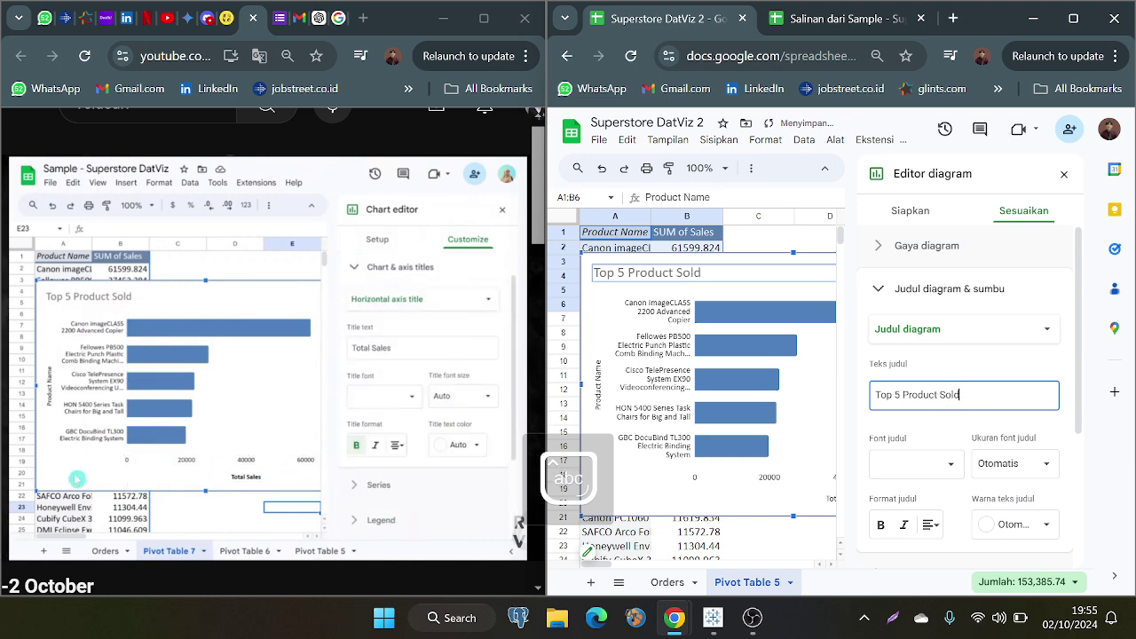
type("d")
left_click(1028, 363)
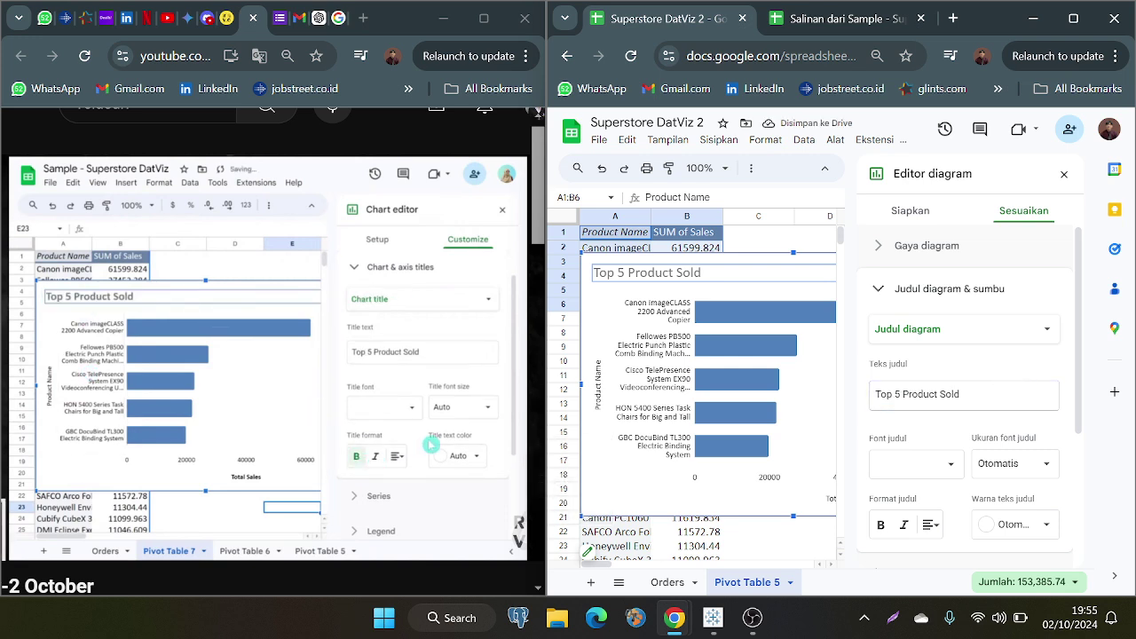
Step: Look through the chart title's font and text format options and the chart style (Gaya diagram) settings
scroll(964, 400, "down", 1)
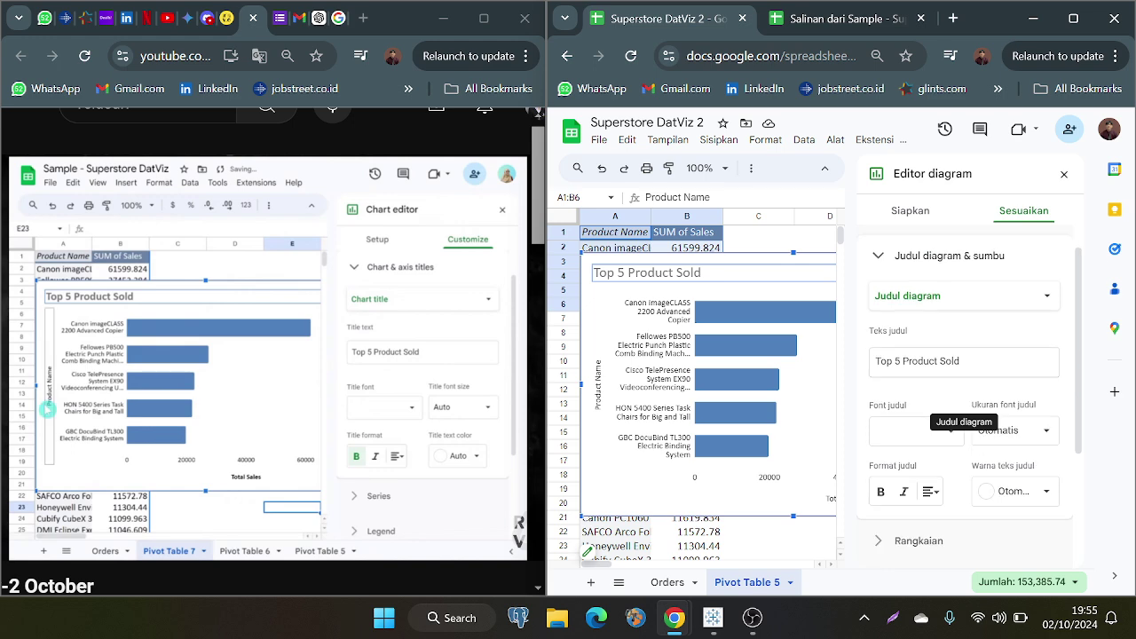
left_click(940, 430)
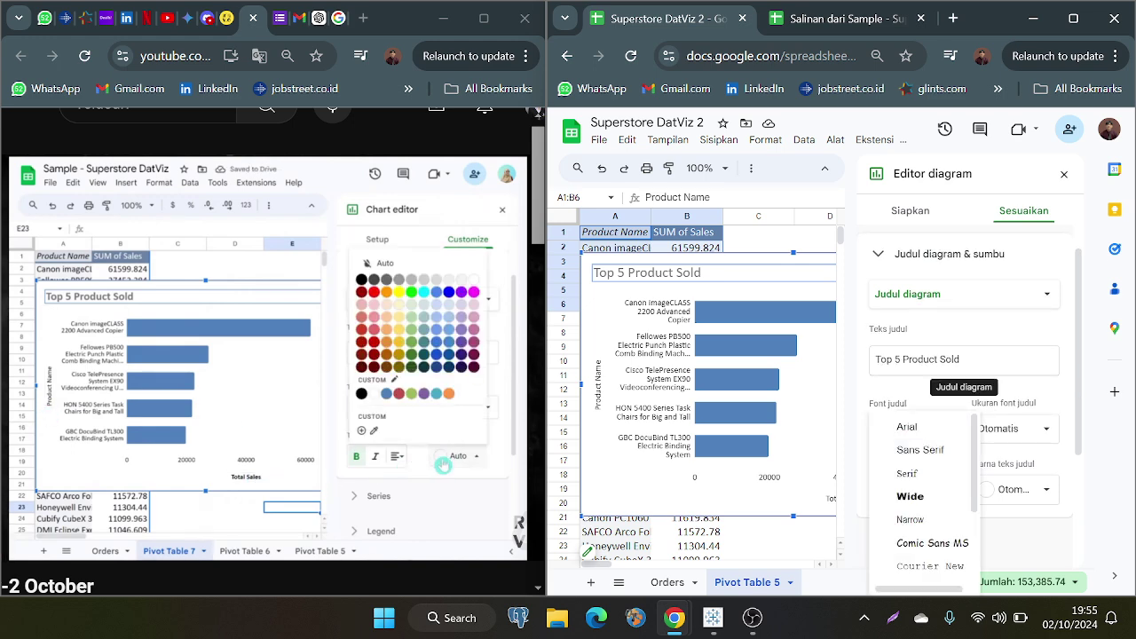
left_click(976, 330)
scroll(976, 330, "up", 1)
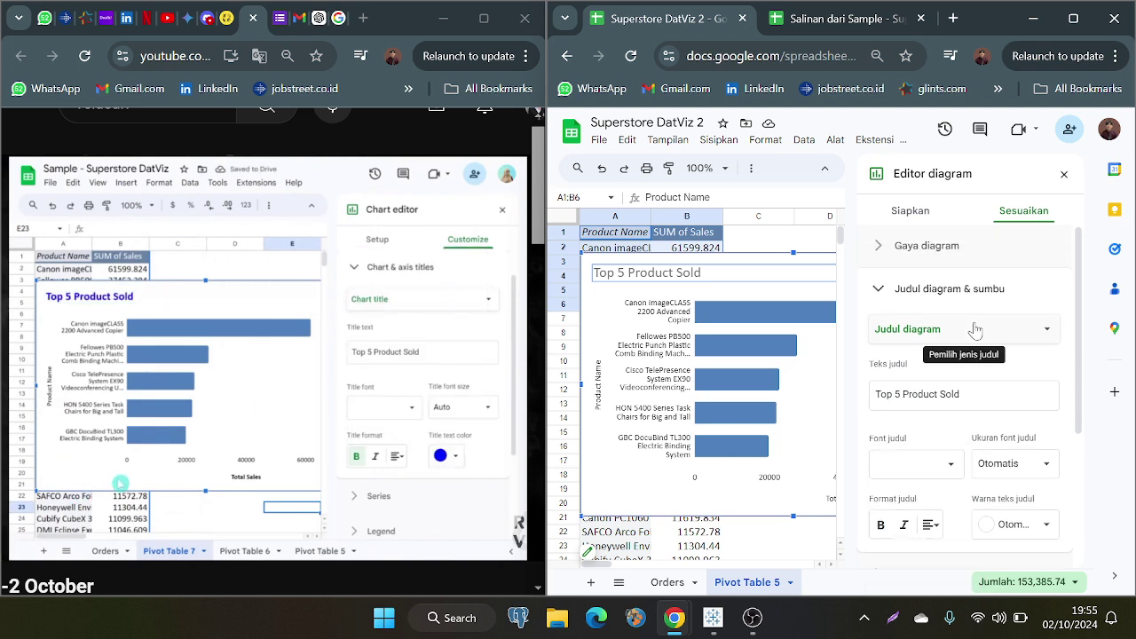
scroll(975, 331, "down", 5)
scroll(975, 331, "up", 5)
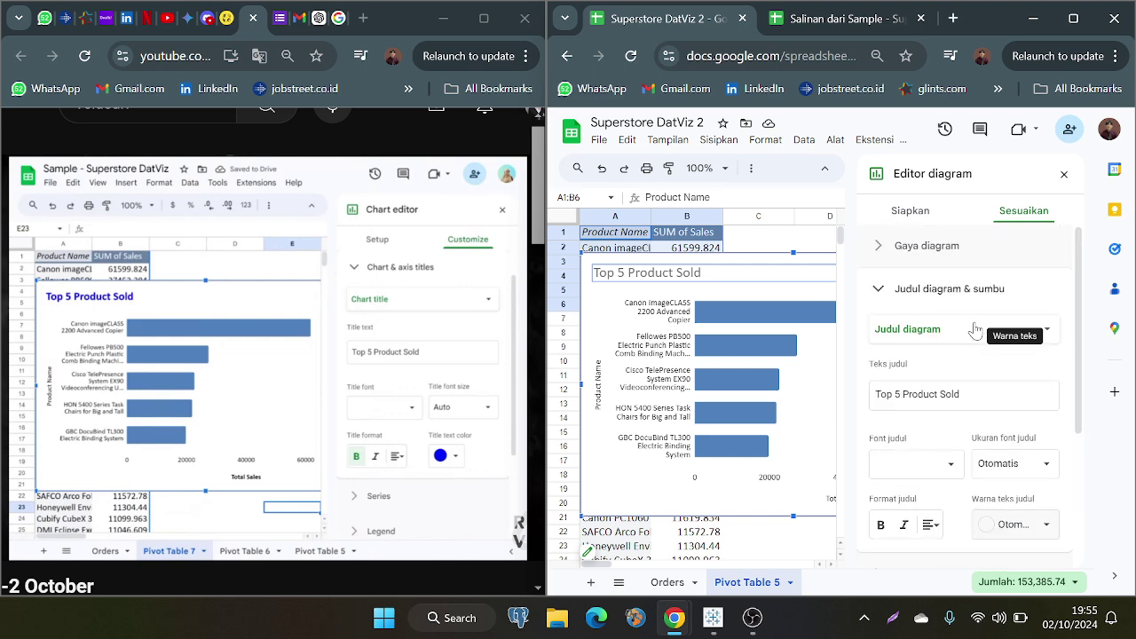
left_click(879, 288)
left_click(884, 248)
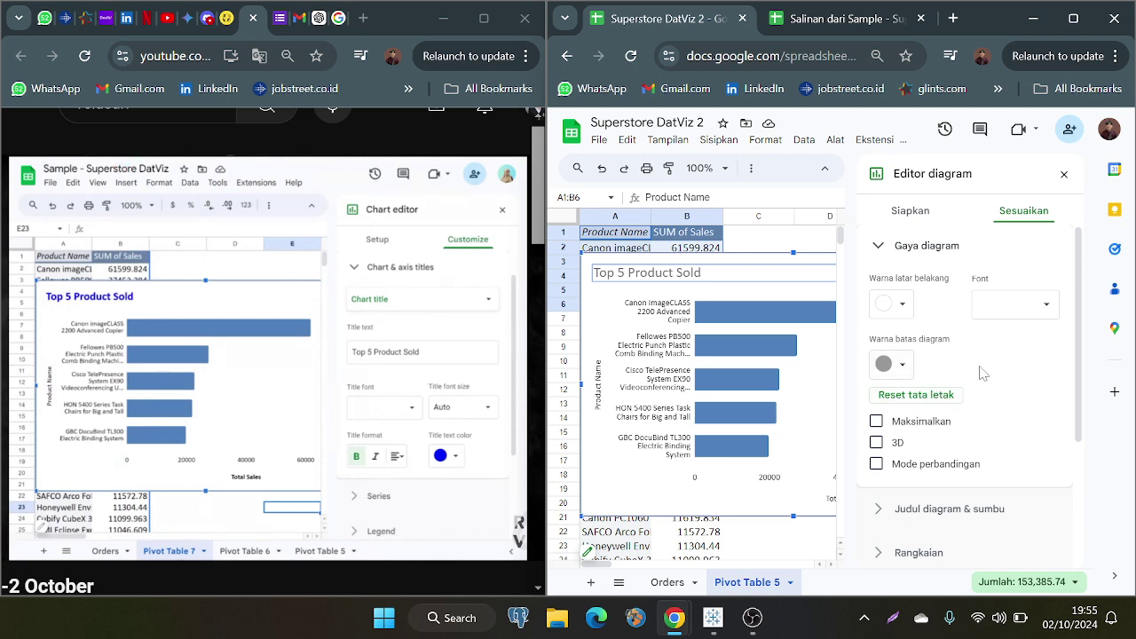
scroll(981, 373, "down", 3)
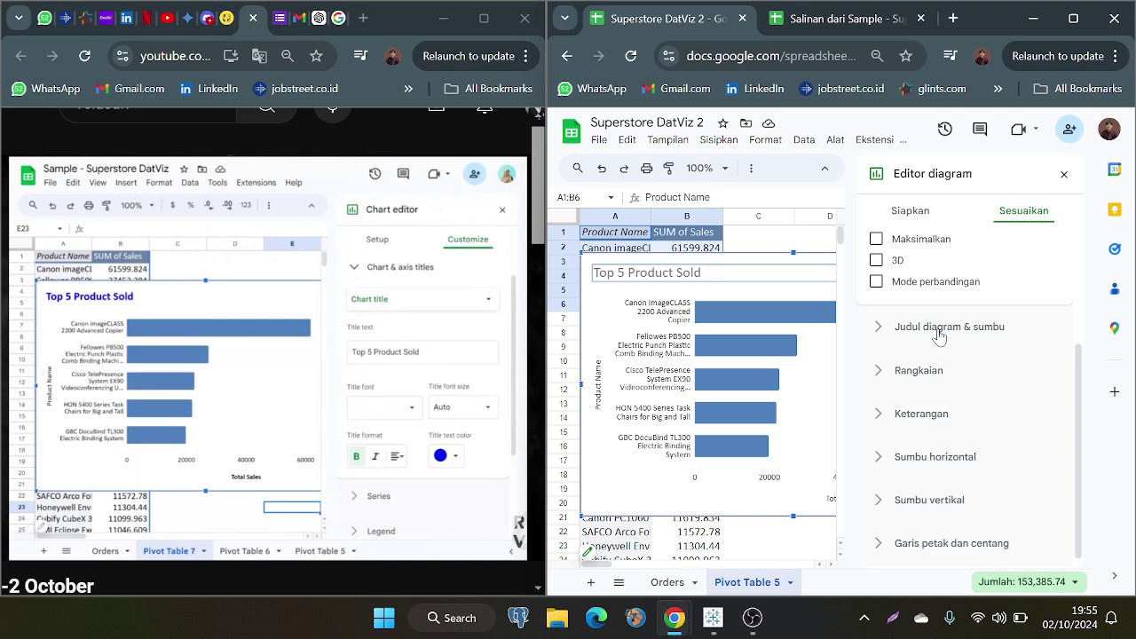
left_click(939, 328)
scroll(941, 337, "down", 3)
scroll(941, 342, "up", 3)
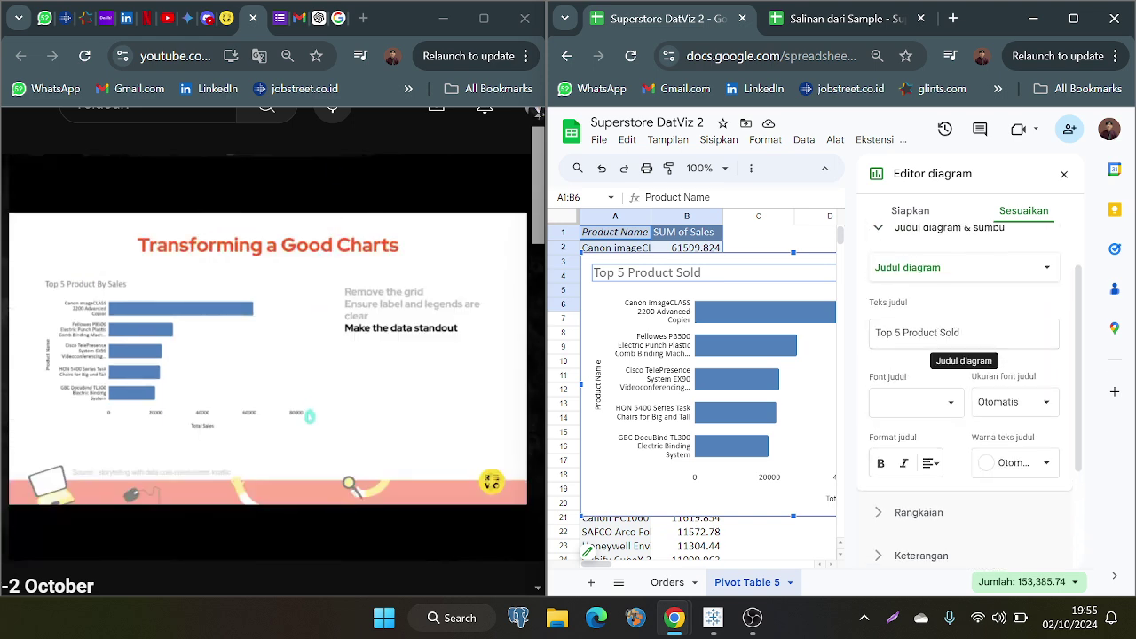
scroll(941, 341, "up", 1)
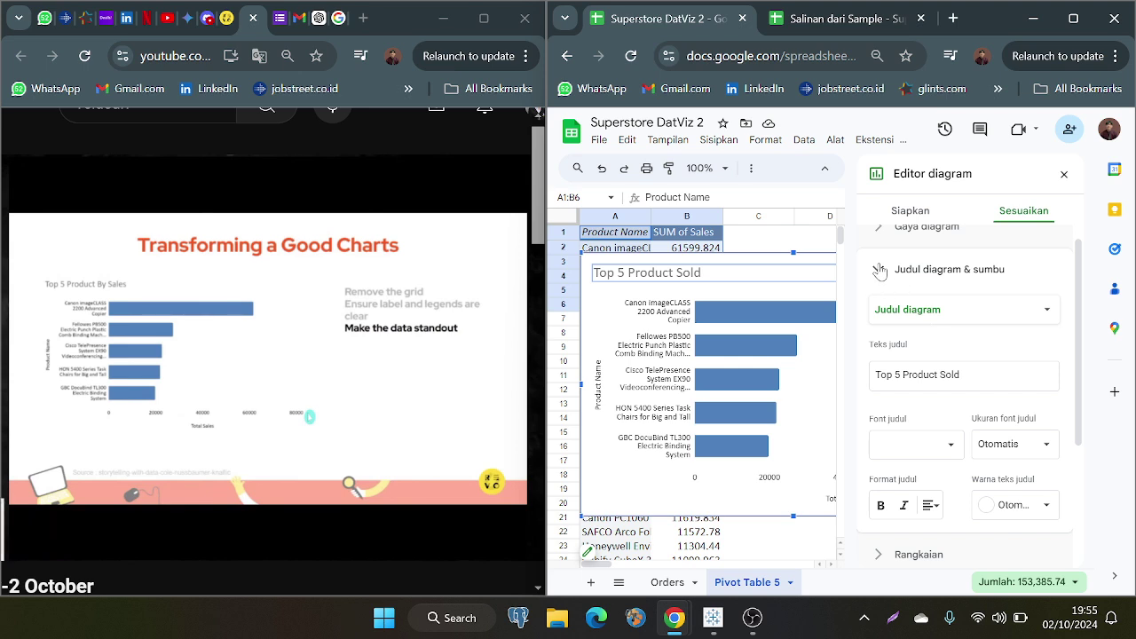
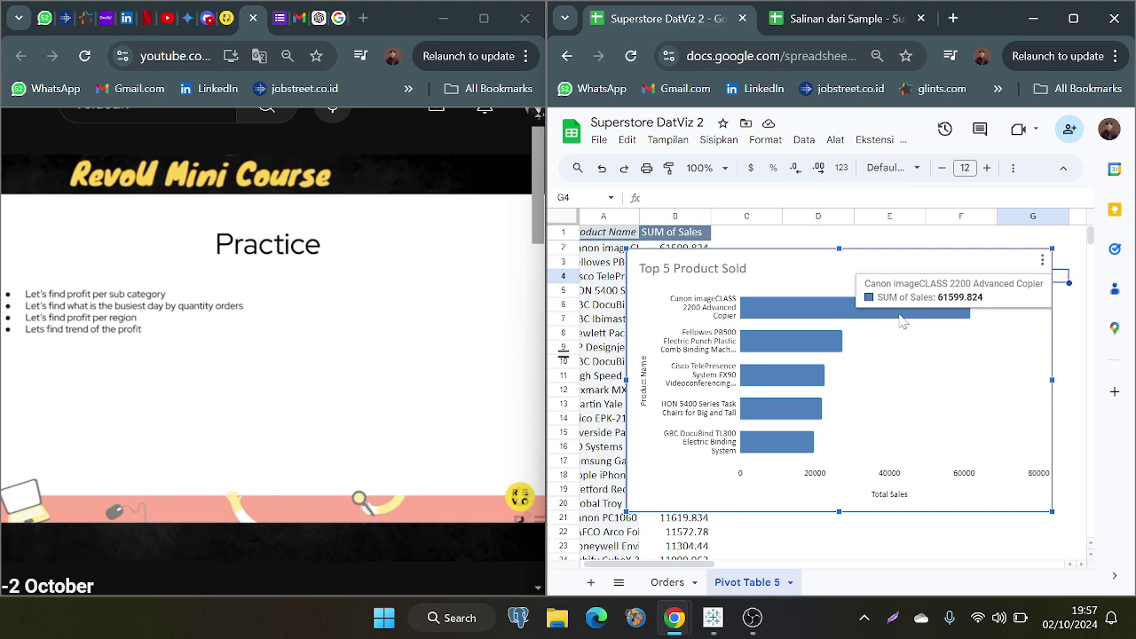
Step: Move the bar chart slightly up and to the right so that it starts at row 1
key("ctrl+minus")
key("ctrl+minus")
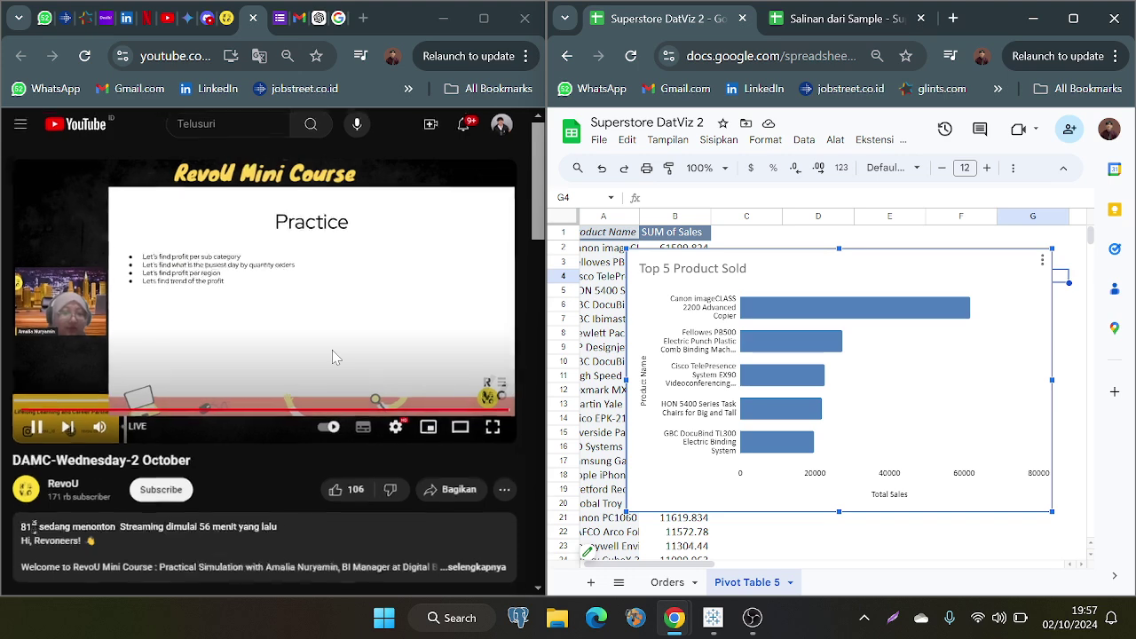
key("ctrl+plus")
key("ctrl+minus")
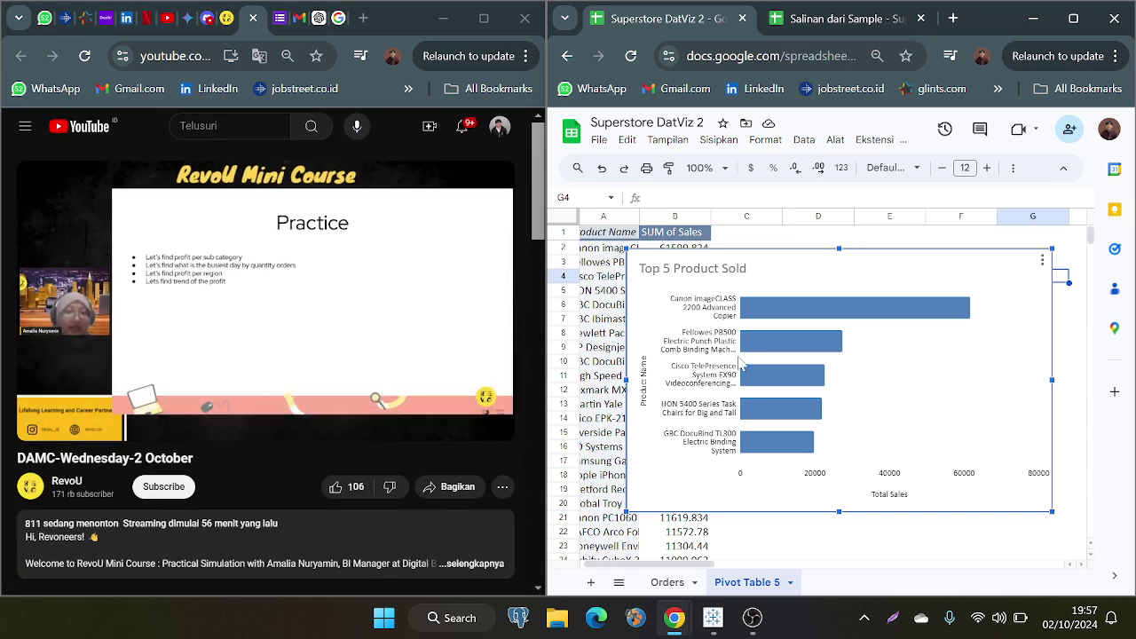
left_click_drag(890, 368, 923, 337)
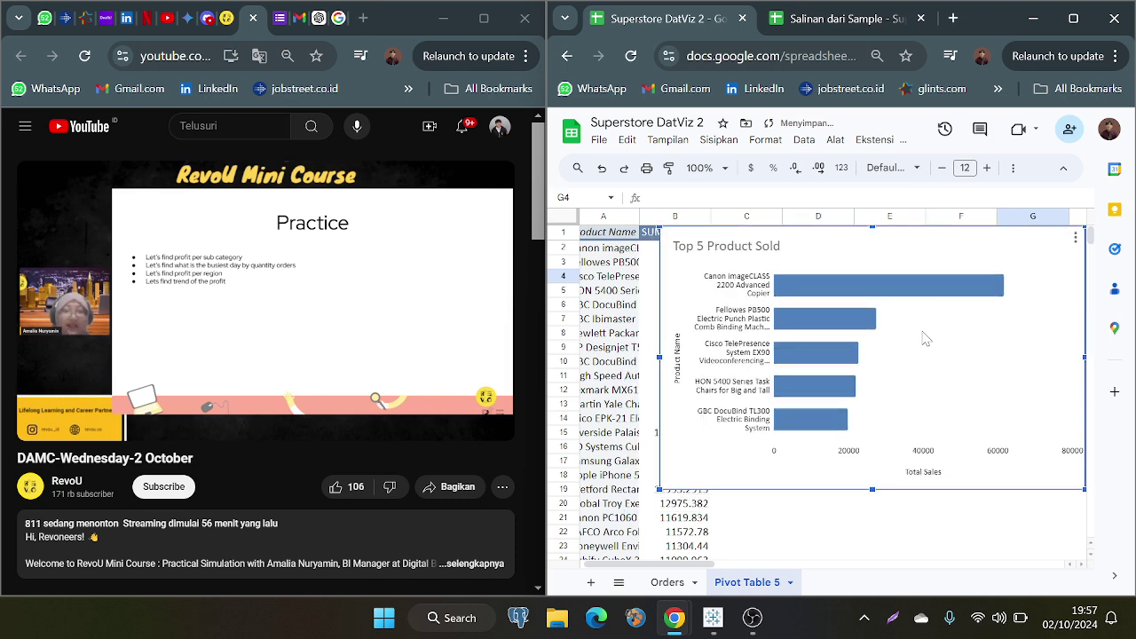
right_click(924, 334)
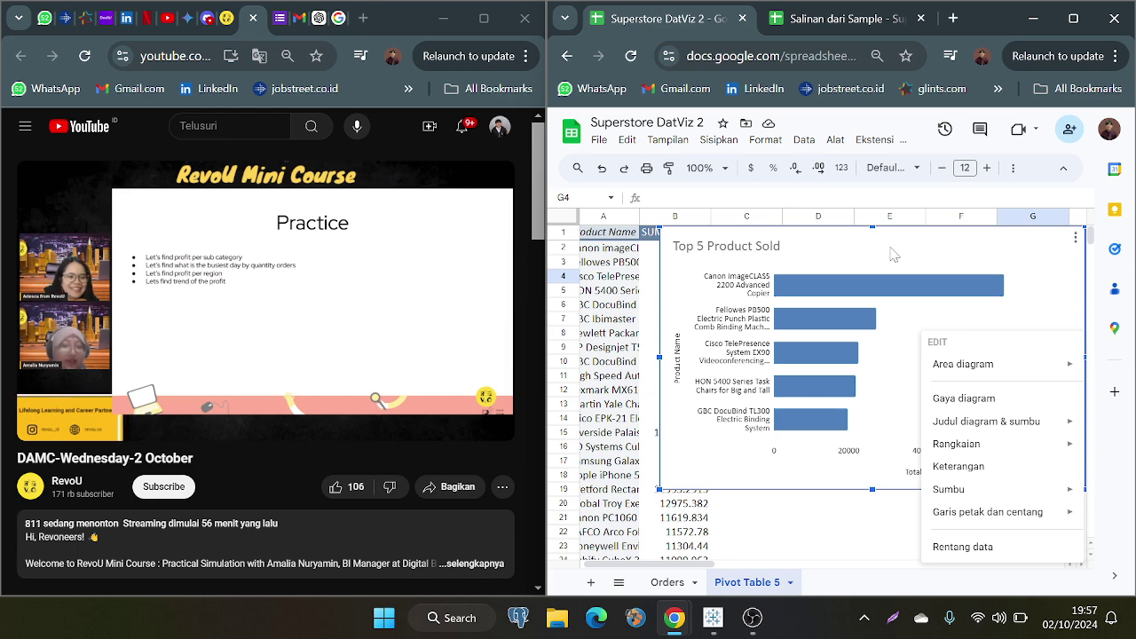
key("Escape")
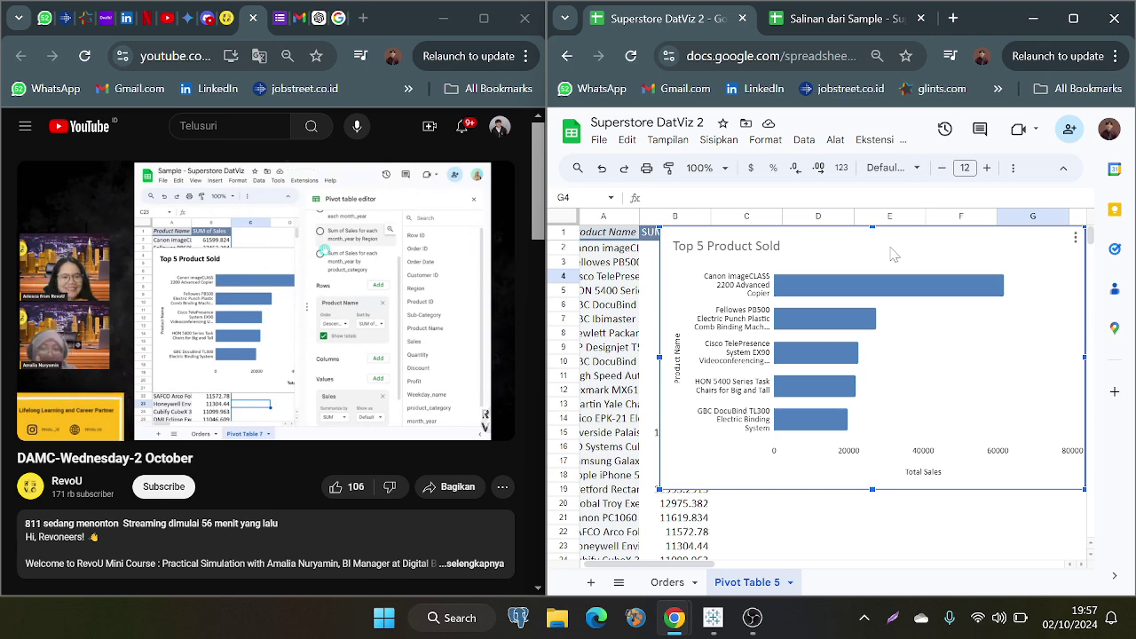
mouse_move(387, 305)
scroll(387, 305, "up", 3)
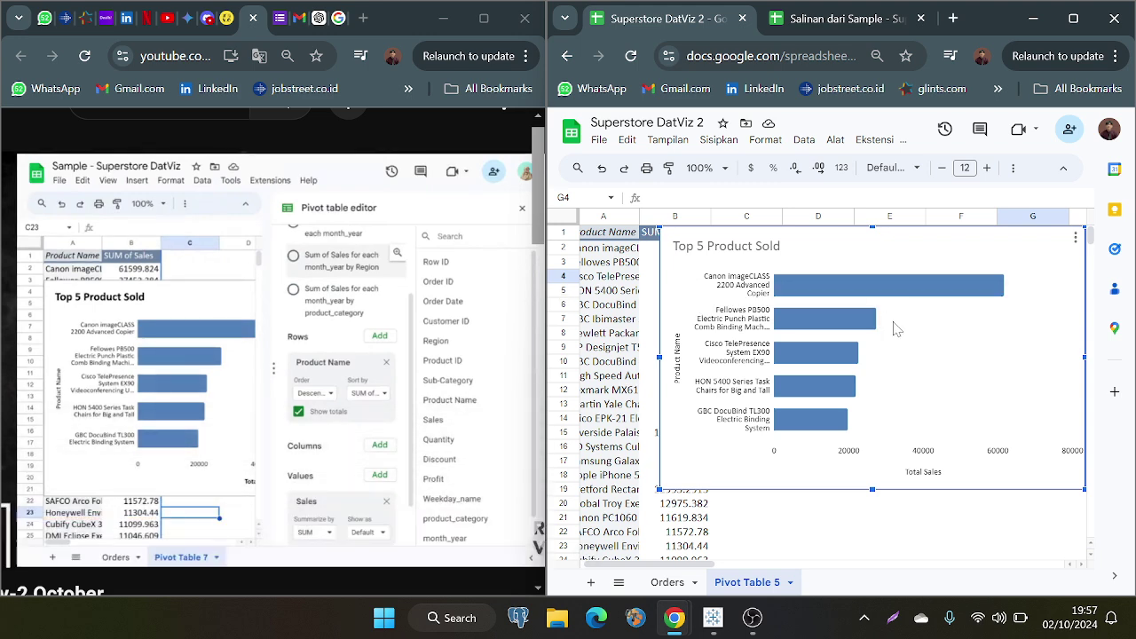
mouse_move(865, 312)
mouse_move(844, 294)
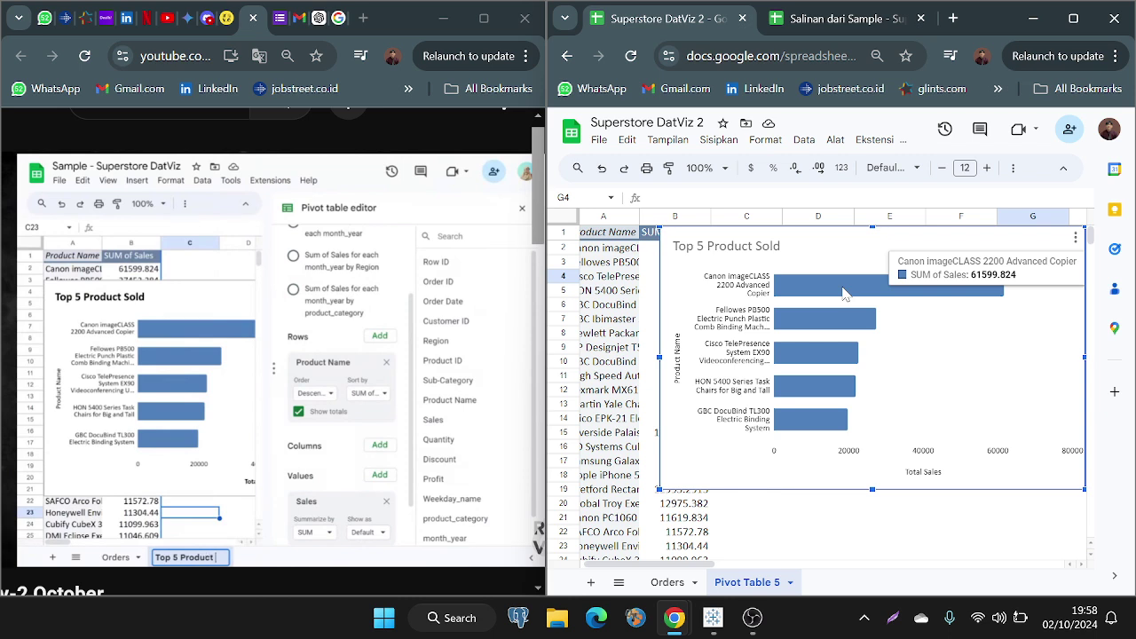
Step: Rename the Pivot Table 5 sheet as "Top 5 Product Sold"
double_click(759, 583)
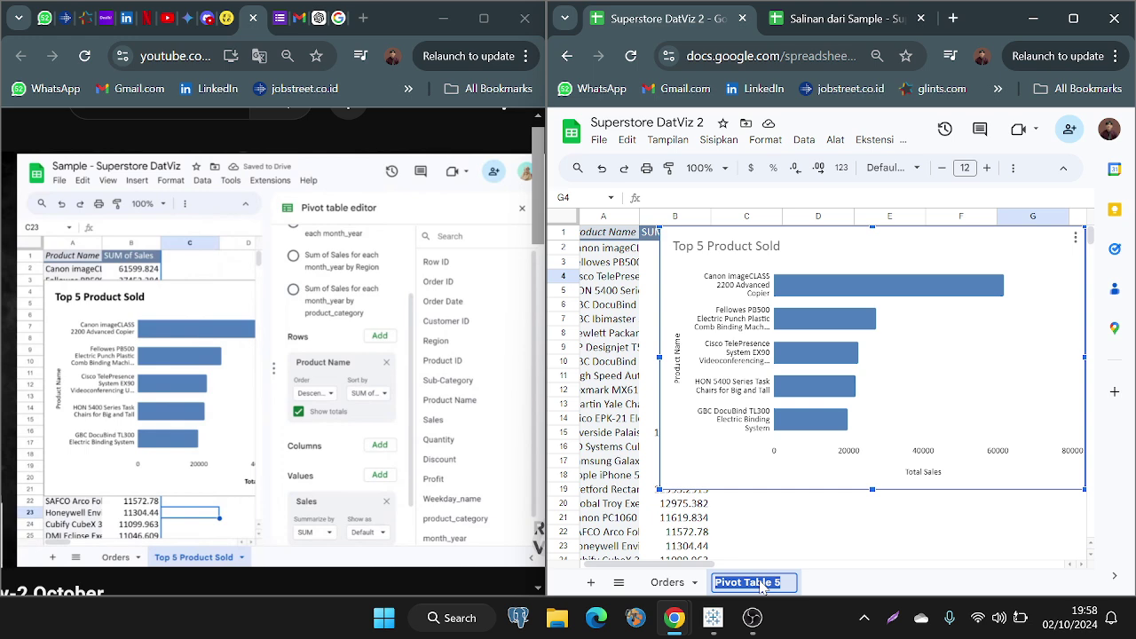
type("Top")
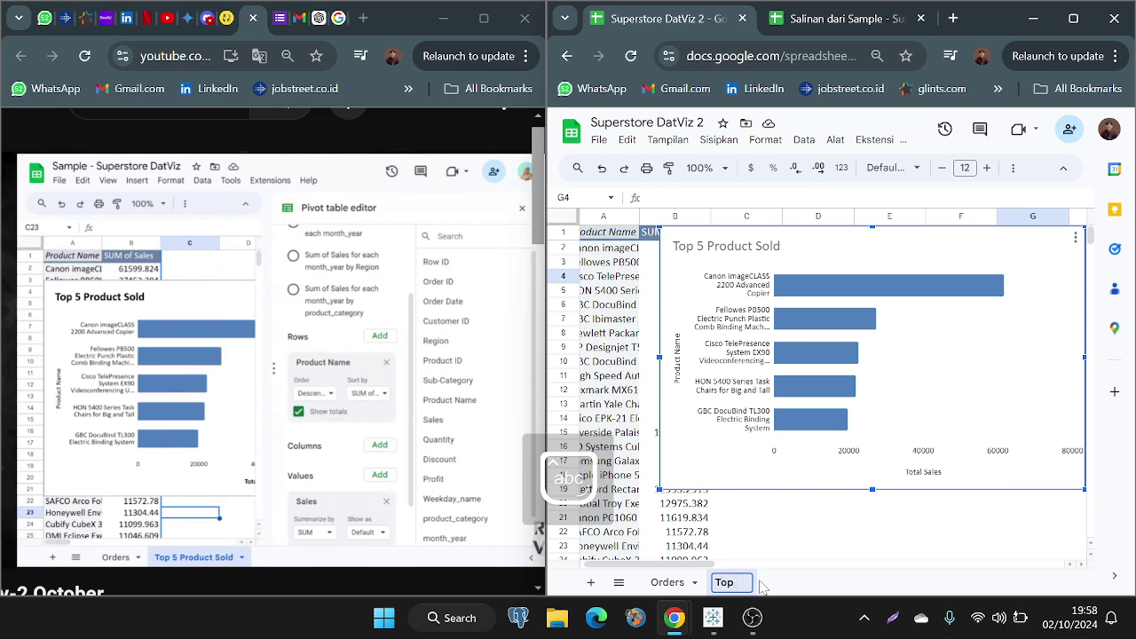
type(" 5 P")
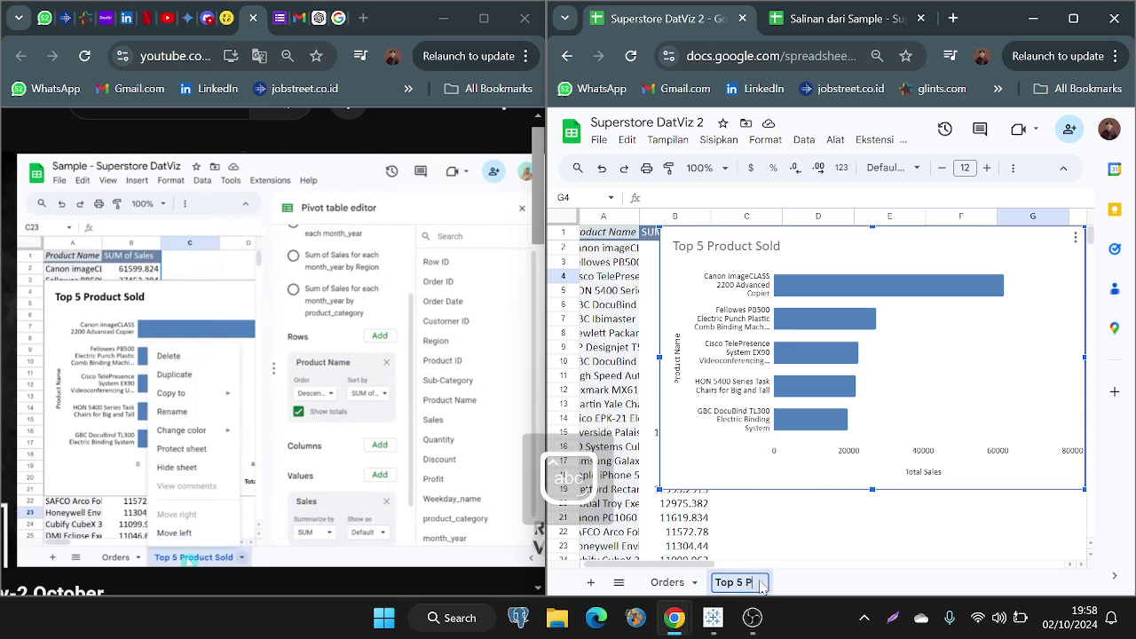
type("rodu")
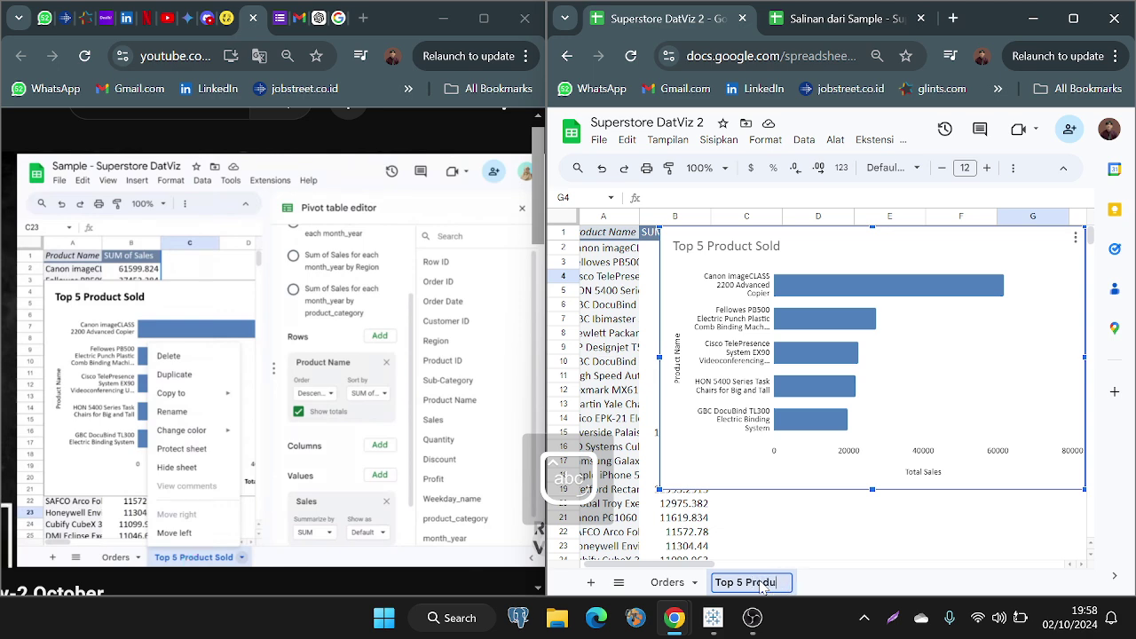
type("ct ")
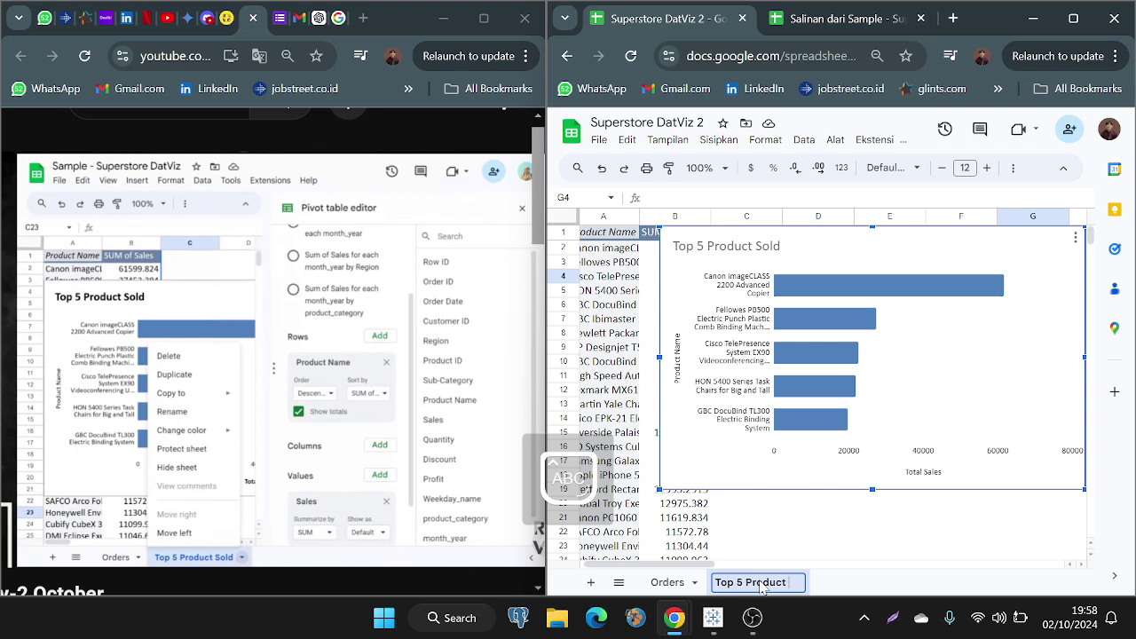
type("Sold")
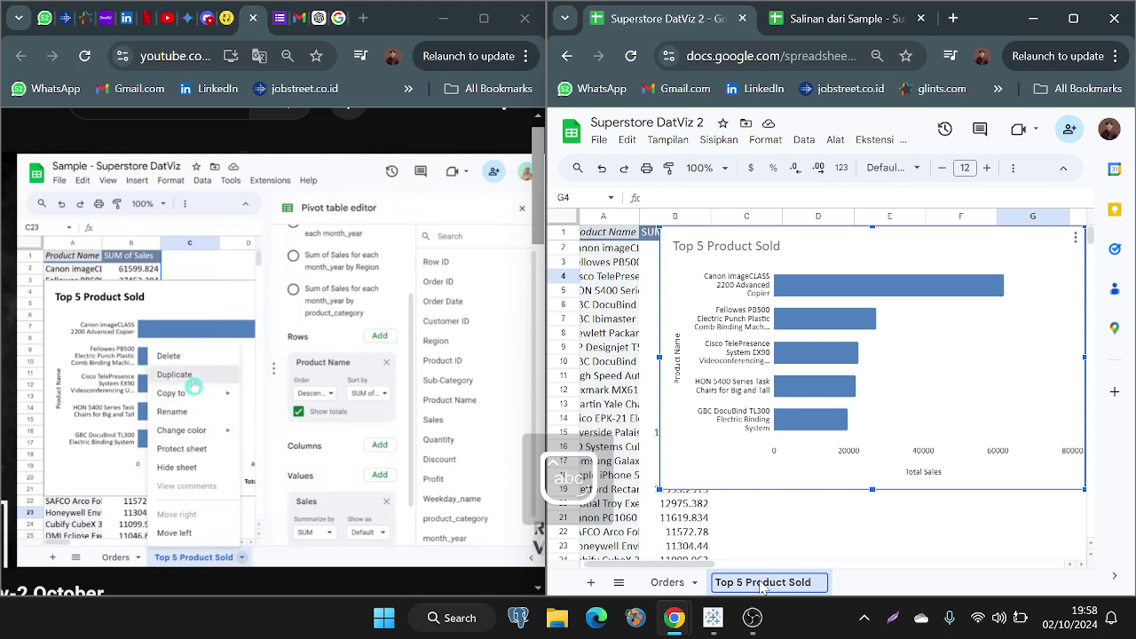
key("Return")
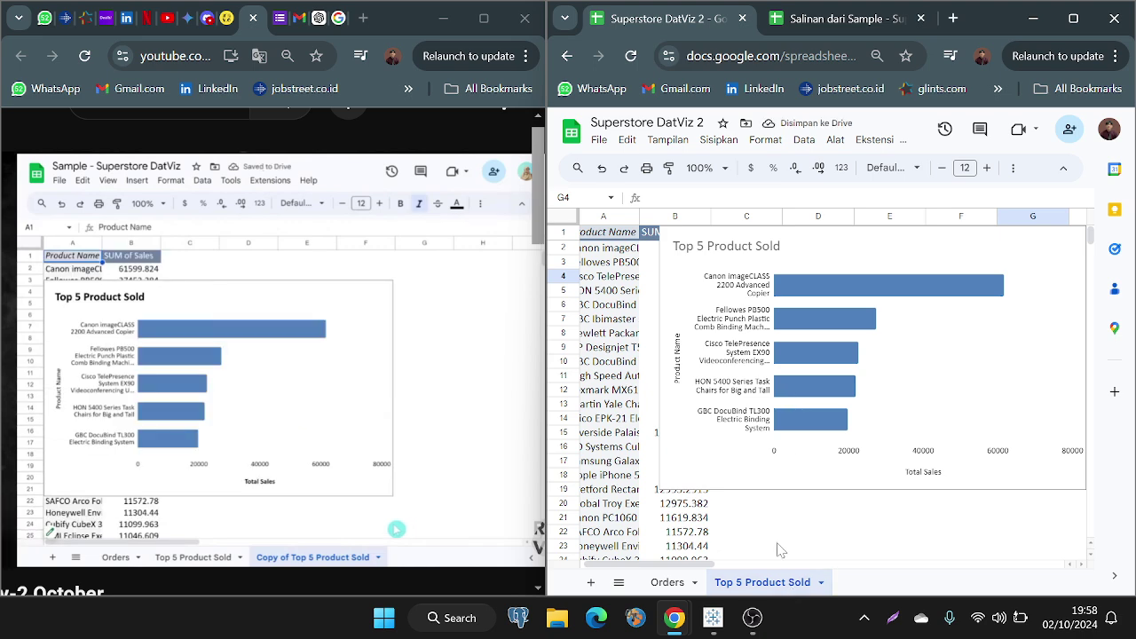
Step: Move the bar chart clear of the pivot table so that it starts in column C beside the SUM of Sales values
scroll(779, 550, "right", 3)
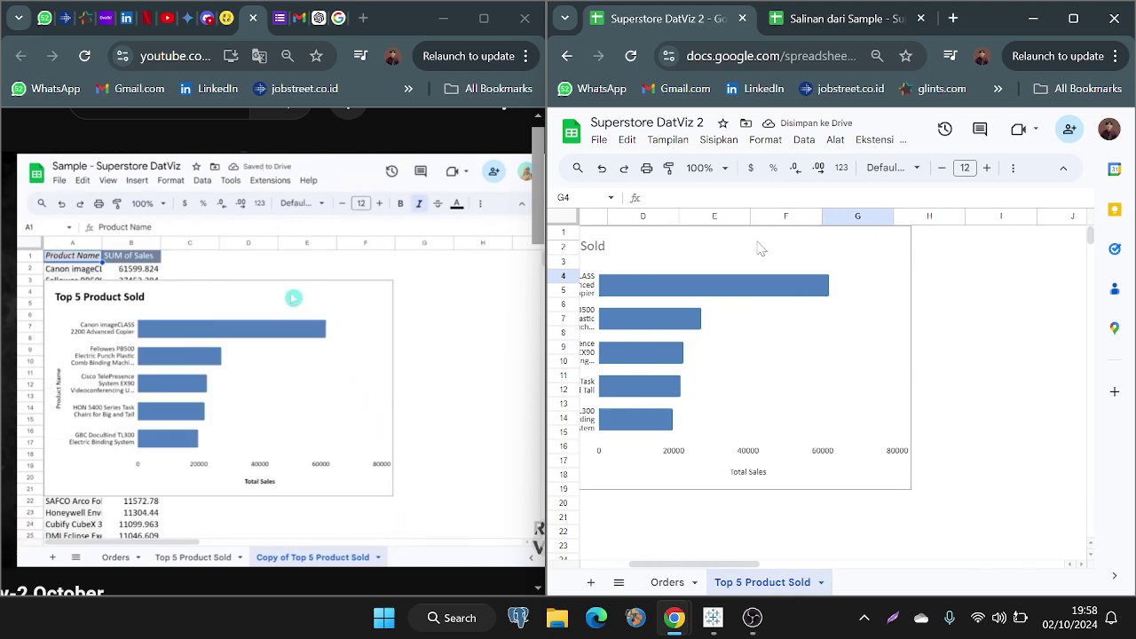
left_click_drag(758, 248, 916, 254)
scroll(747, 550, "left", 3)
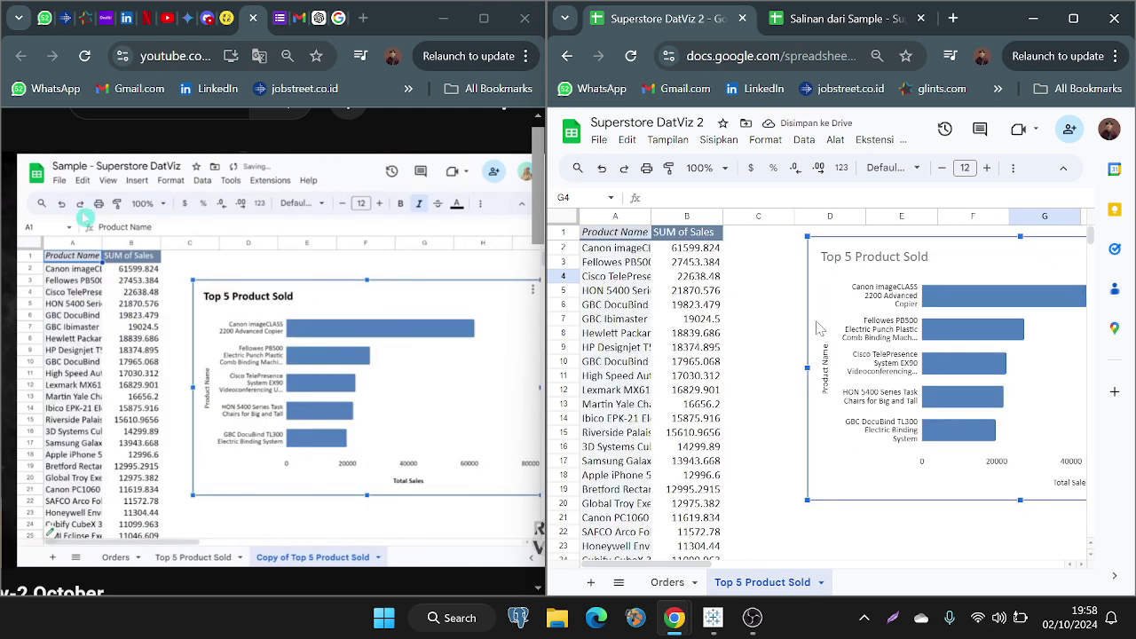
left_click_drag(874, 268, 825, 269)
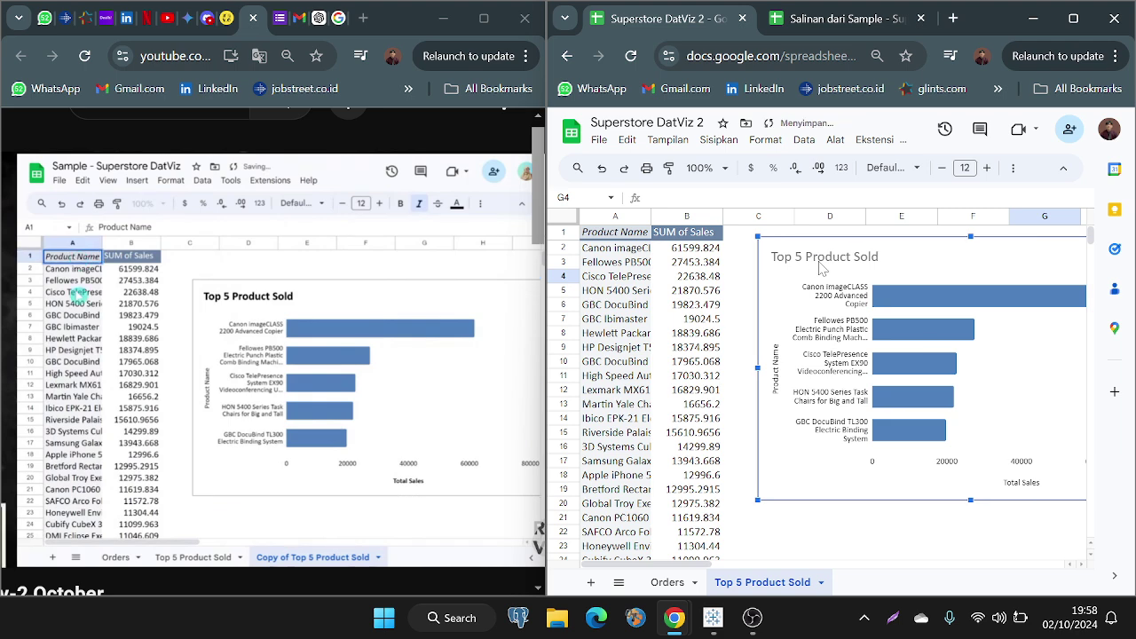
Step: Duplicate the Top 5 Product Sold sheet
scroll(820, 524, "down", 2)
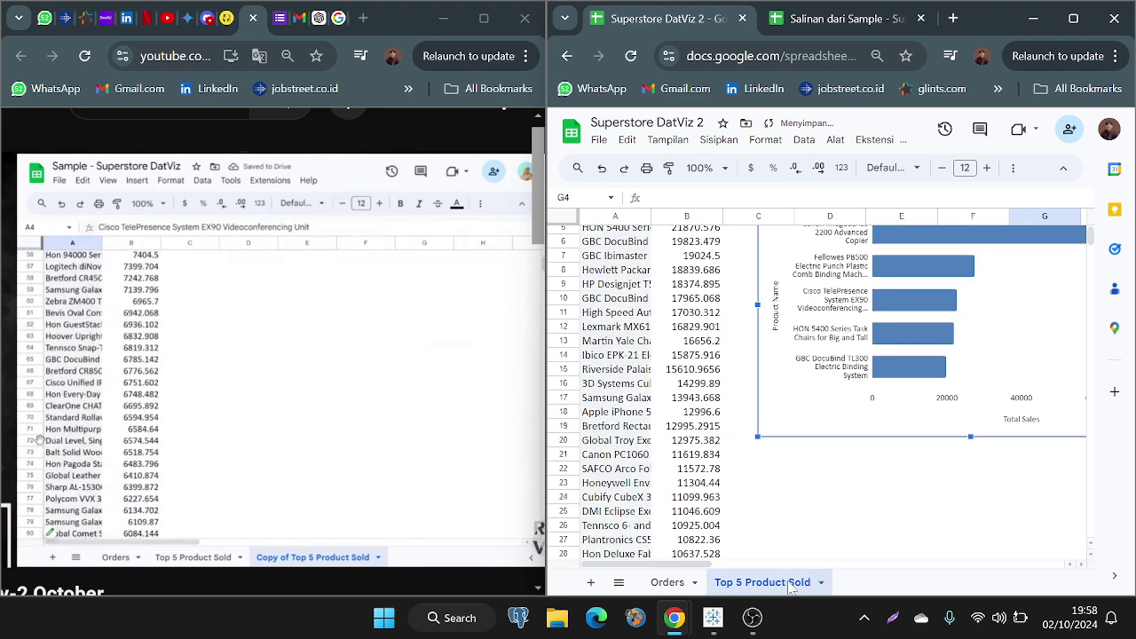
right_click(789, 585)
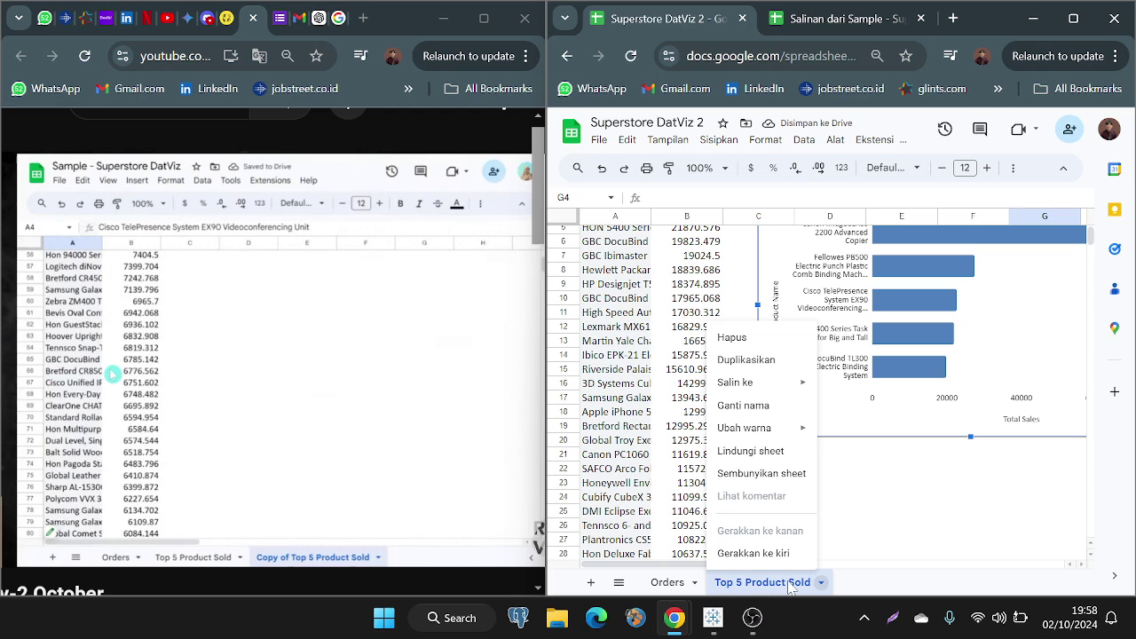
left_click(757, 363)
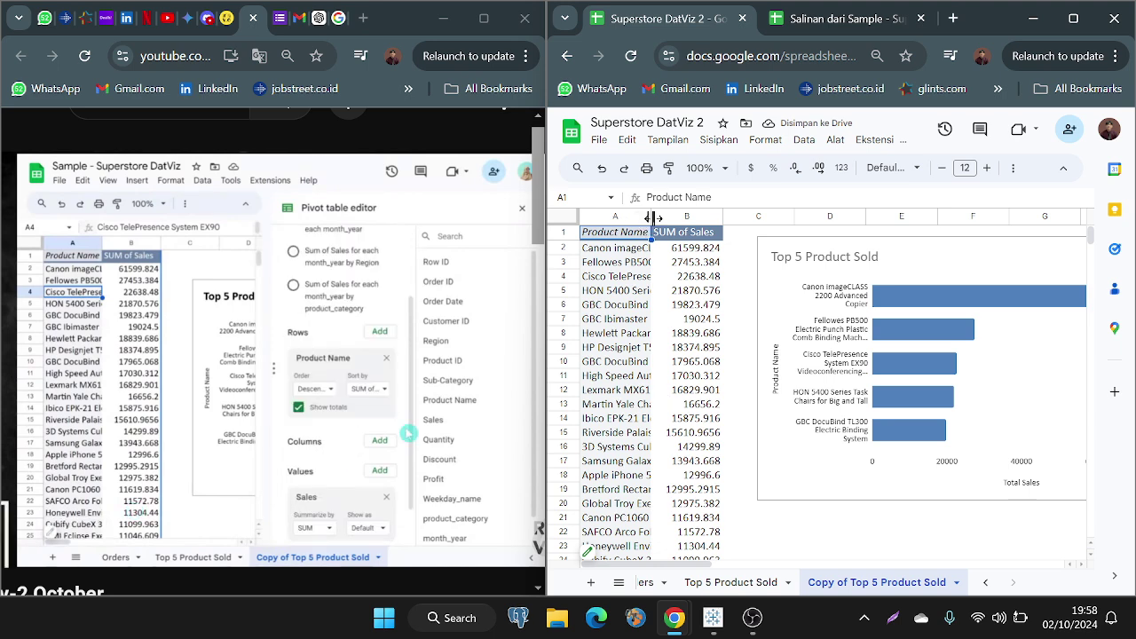
Step: Widen the Product Name column (A) slightly on the duplicated sheet
mouse_move(652, 217)
left_mouse_down()
mouse_move(703, 218)
mouse_move(674, 218)
left_mouse_up()
scroll(779, 383, "right", 3)
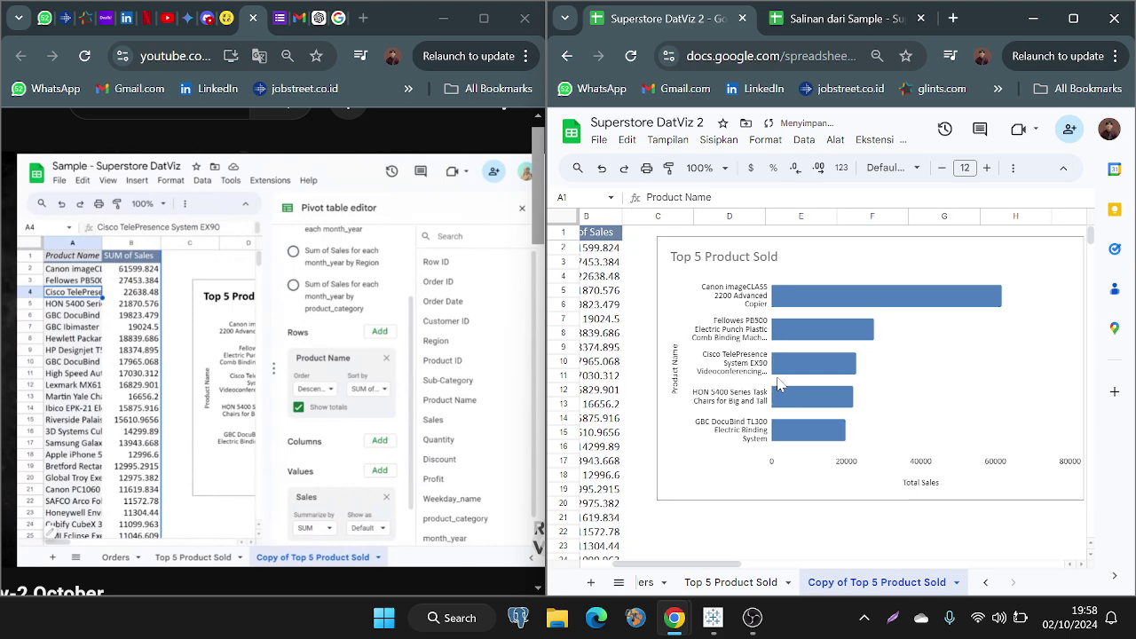
scroll(779, 383, "down", 3)
scroll(779, 383, "up", 3)
scroll(779, 384, "left", 2)
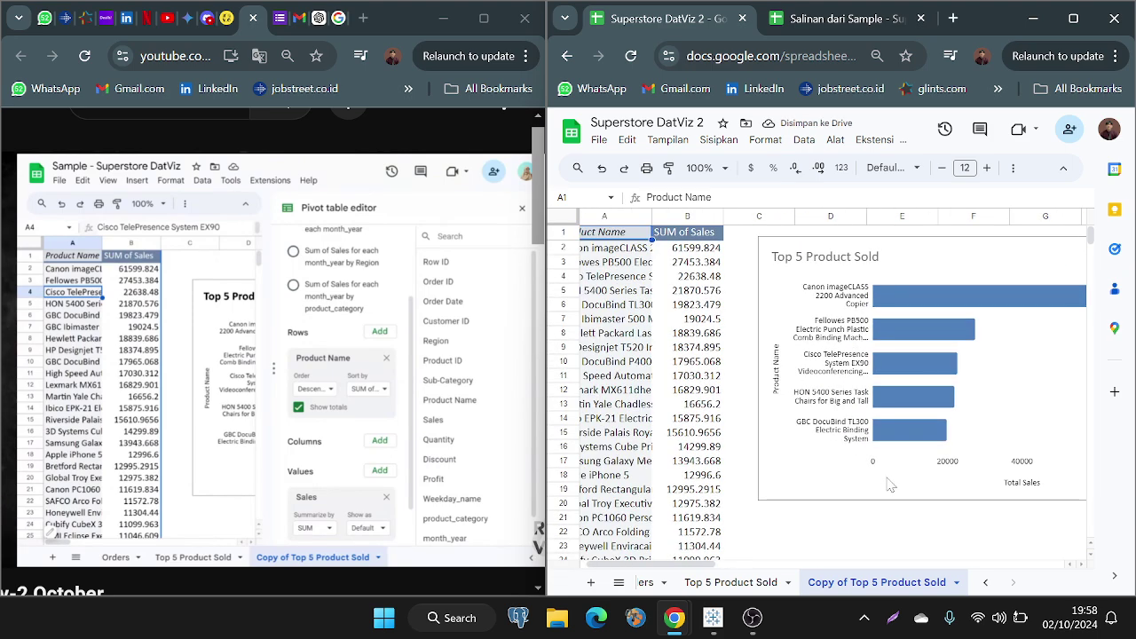
scroll(893, 488, "left", 2)
scroll(893, 488, "down", 2)
scroll(892, 488, "up", 2)
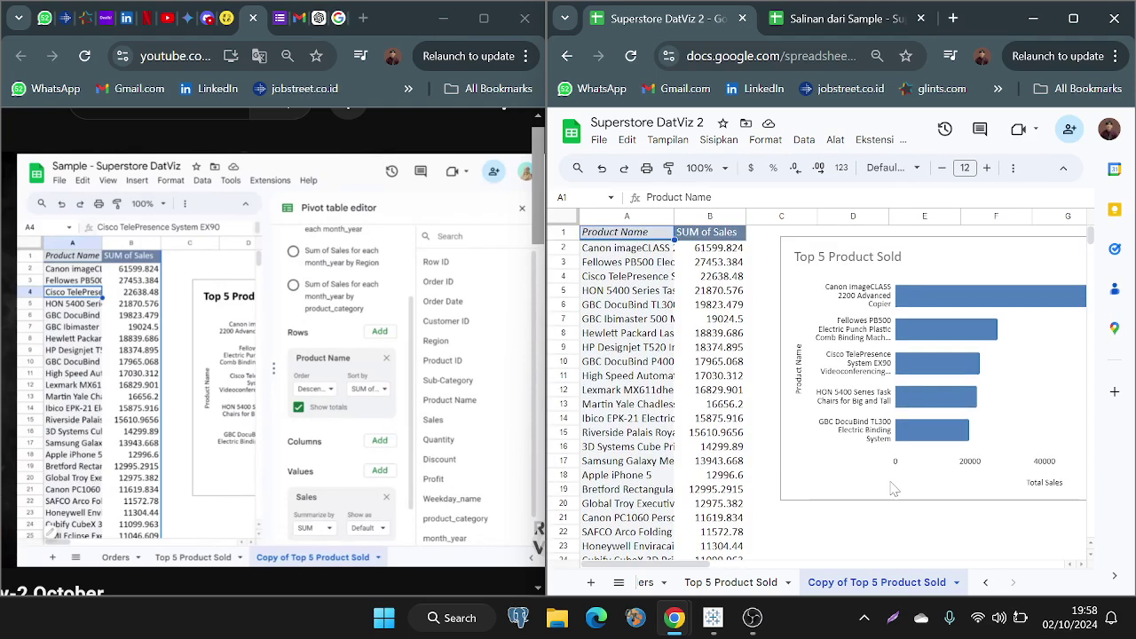
left_click(885, 404)
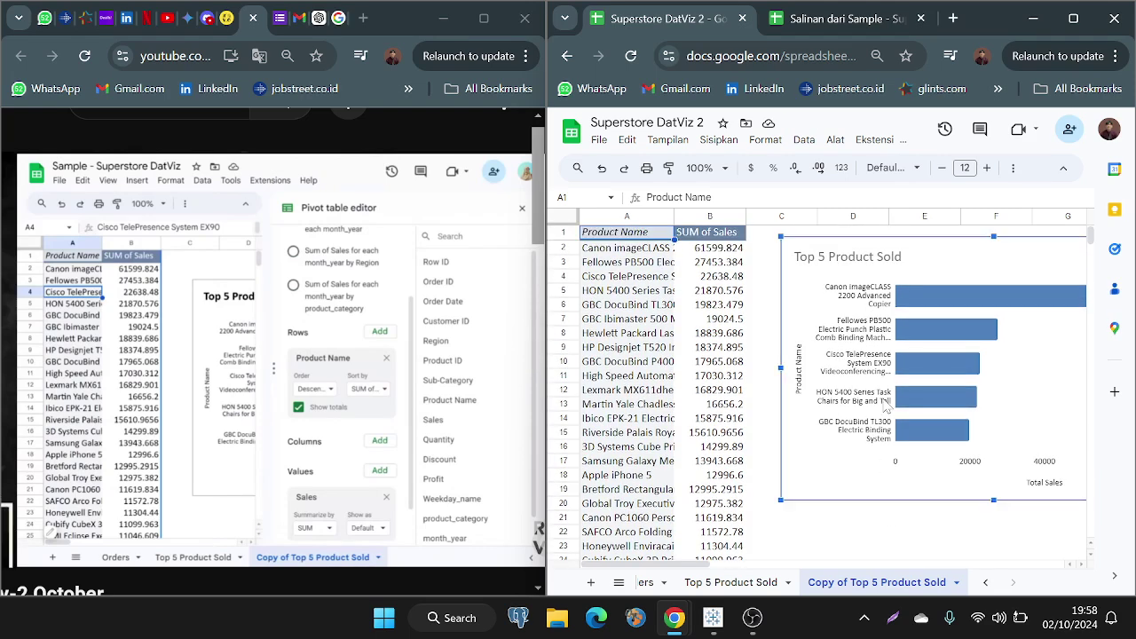
left_click(703, 267)
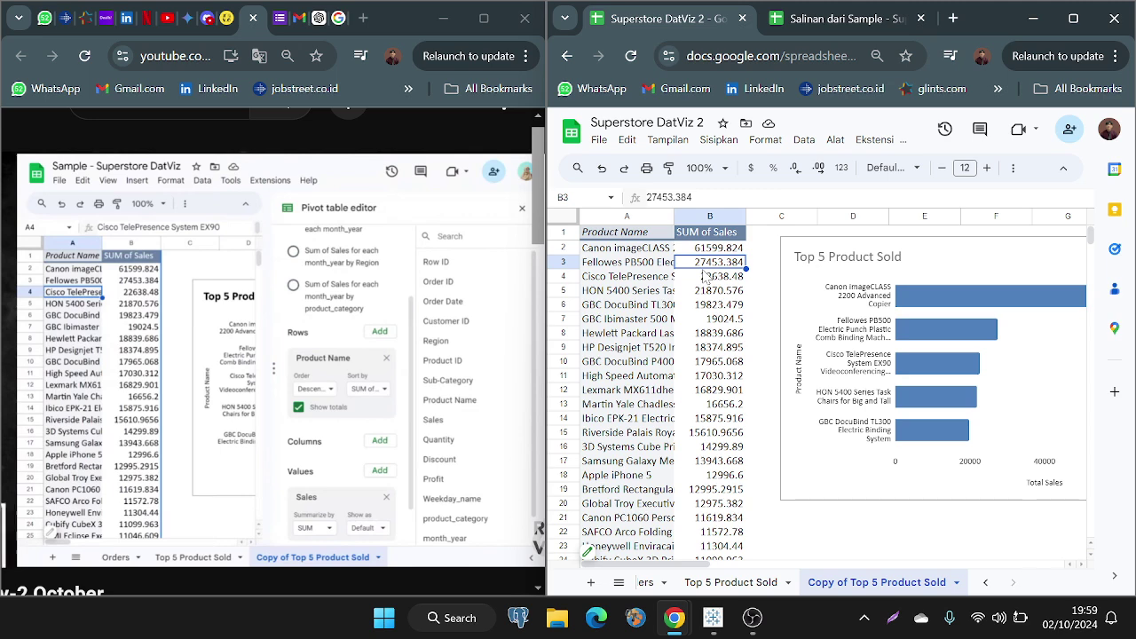
scroll(703, 276, "right", 3)
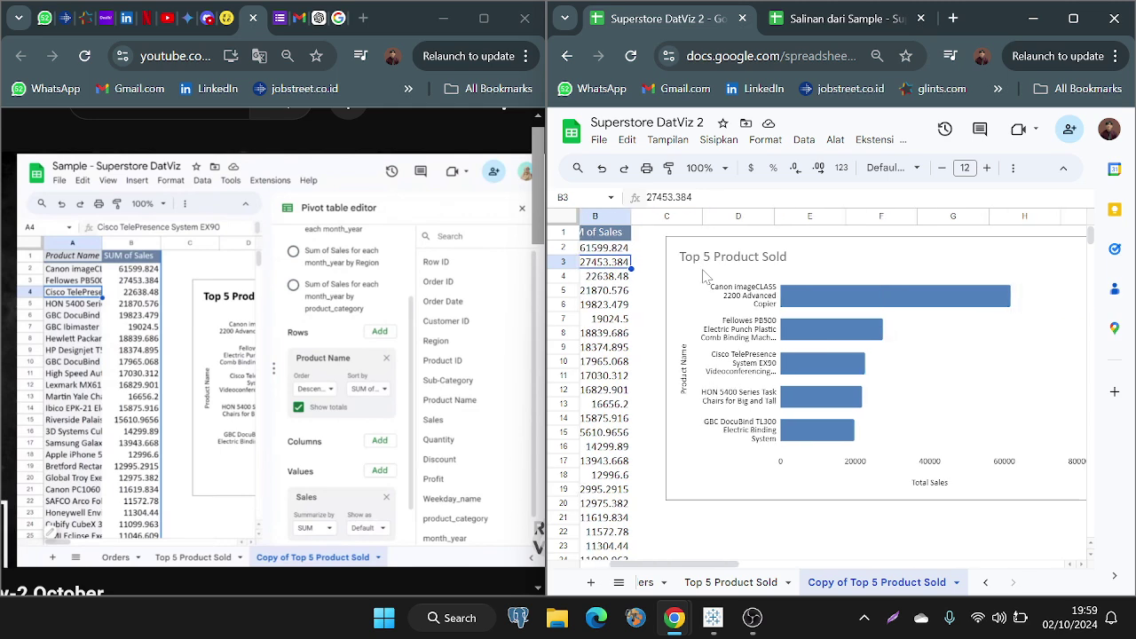
scroll(703, 276, "right", 6)
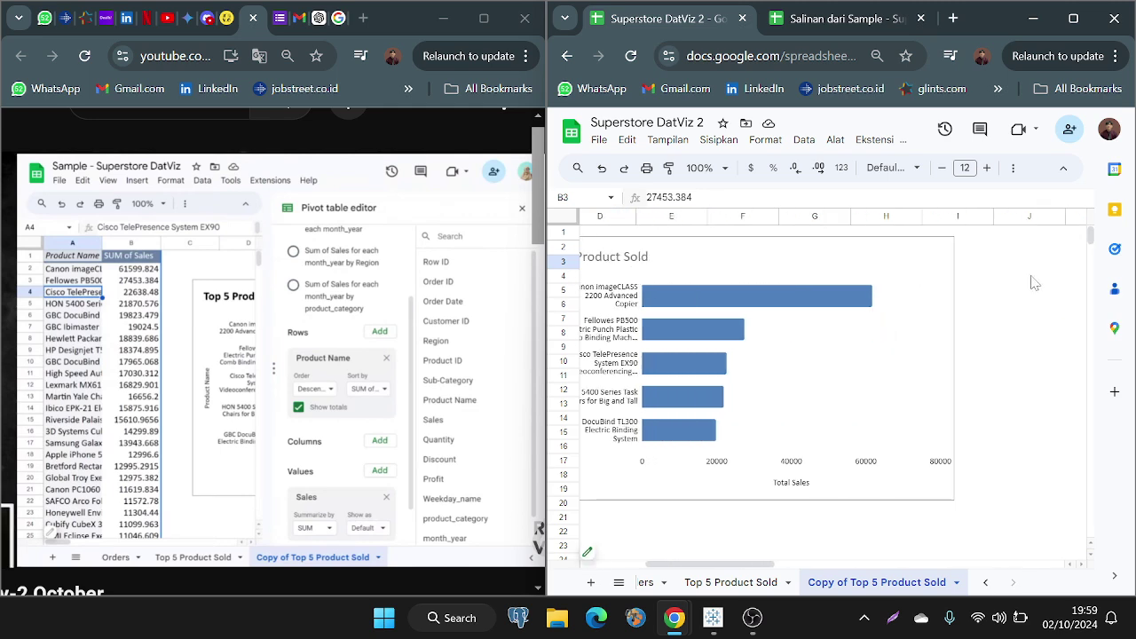
scroll(1034, 282, "left", 8)
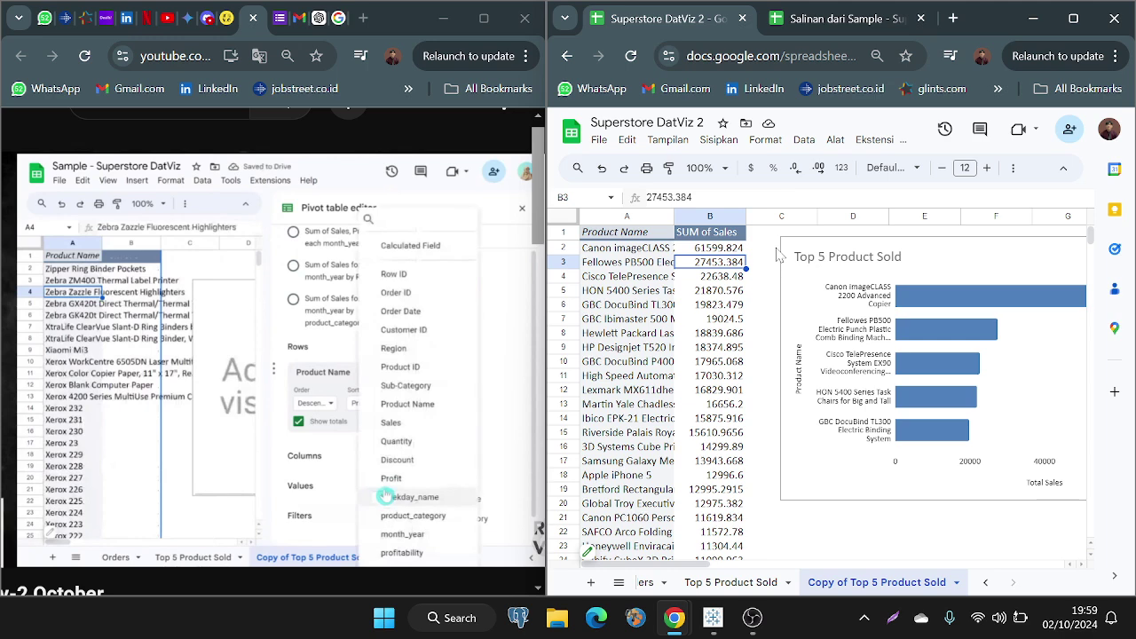
Step: Create a pivot table on a new sheet from range A1:B6 of the Copy of Top 5 Product Sold sheet
left_click(634, 249)
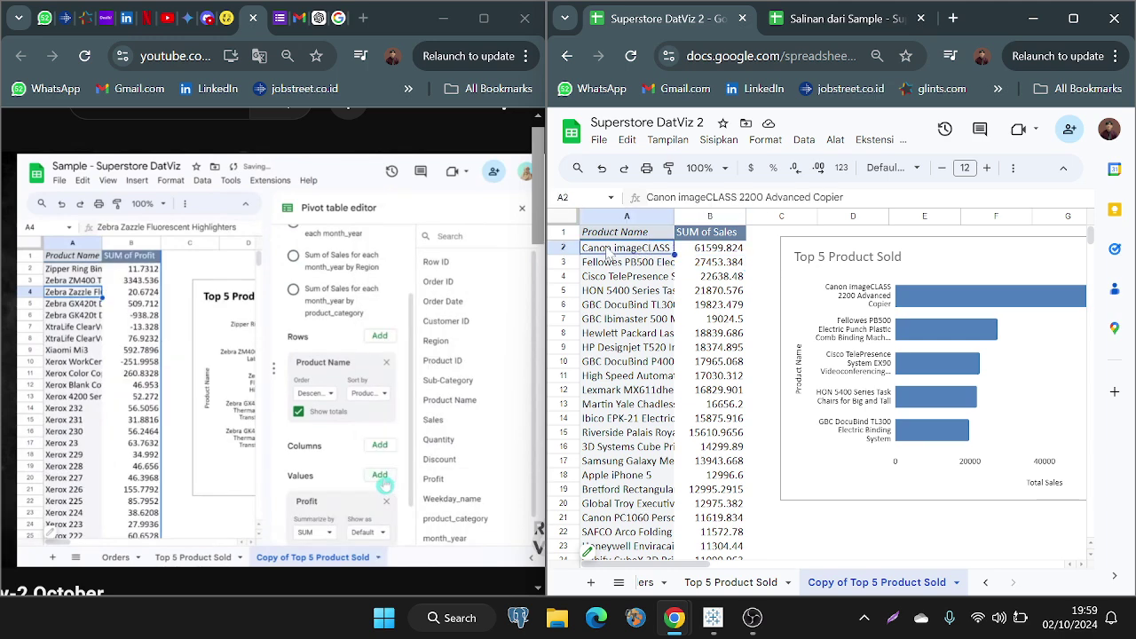
left_click_drag(596, 236, 707, 313)
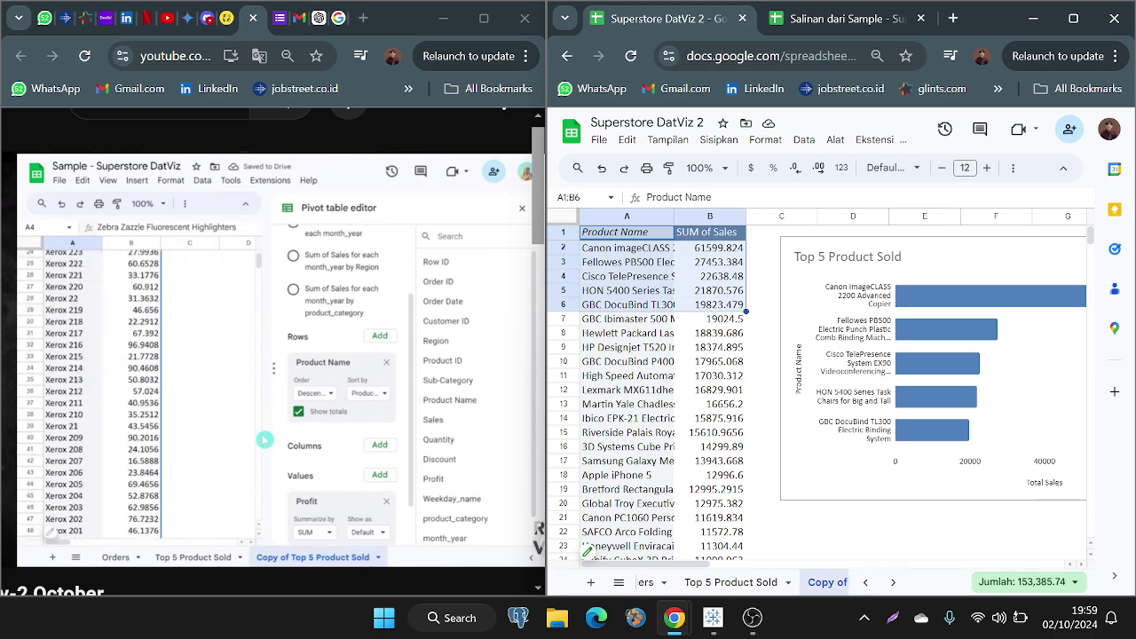
left_click(714, 140)
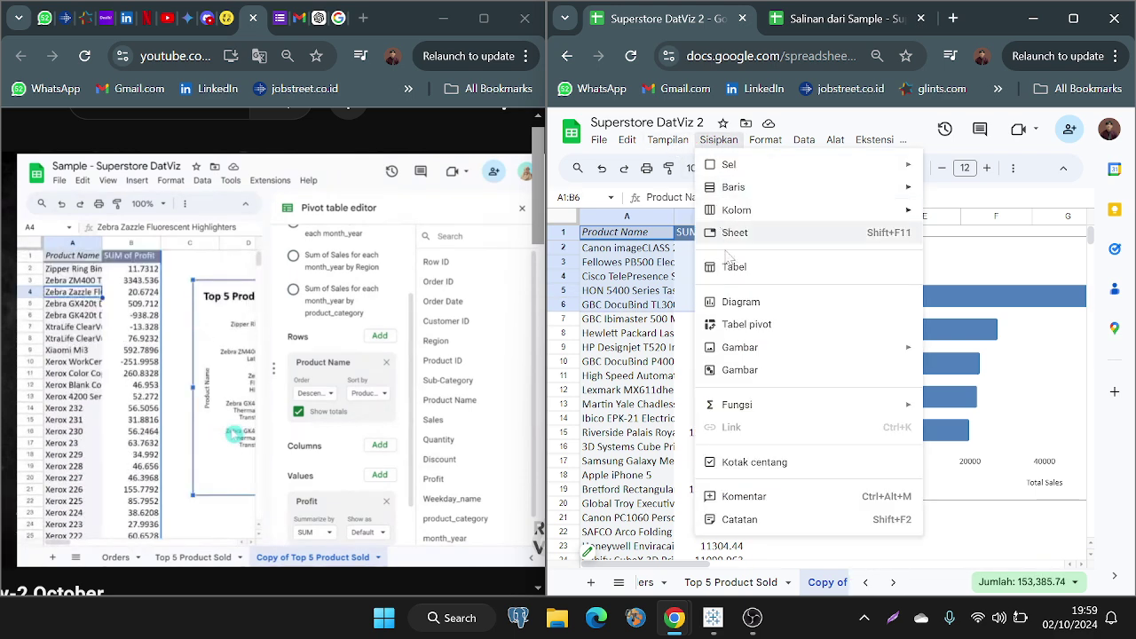
left_click(736, 326)
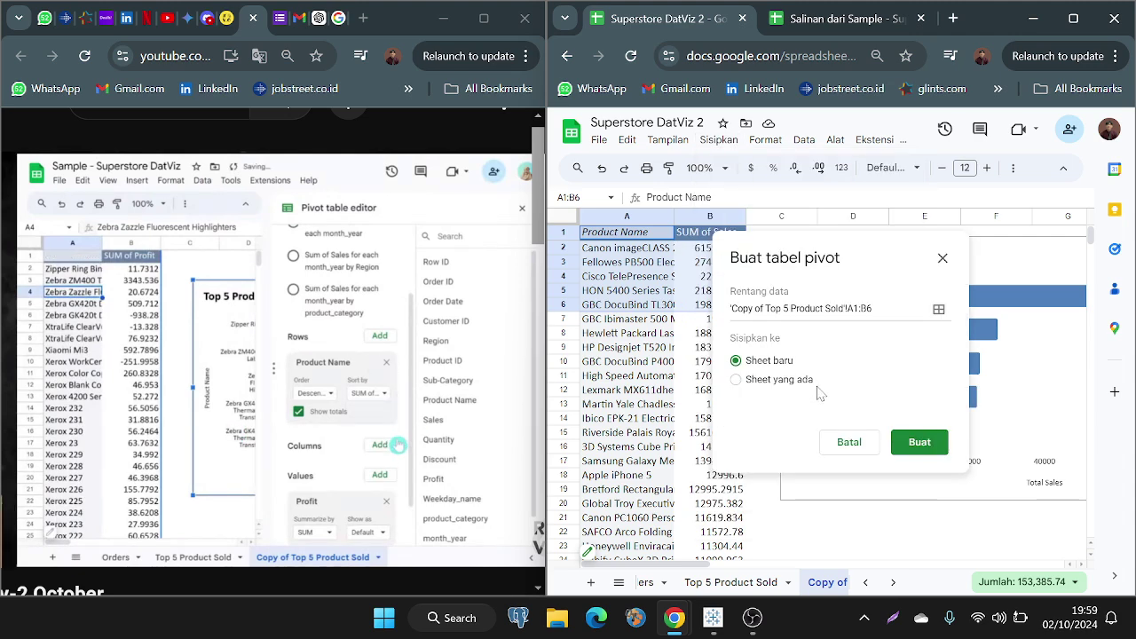
left_click(774, 387)
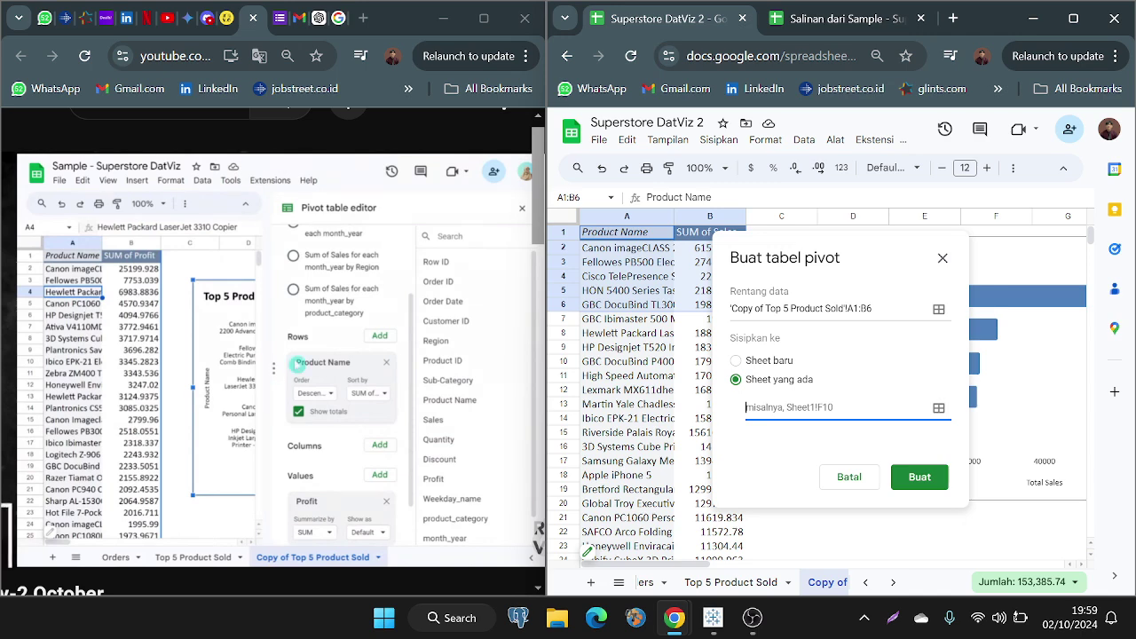
left_click(937, 412)
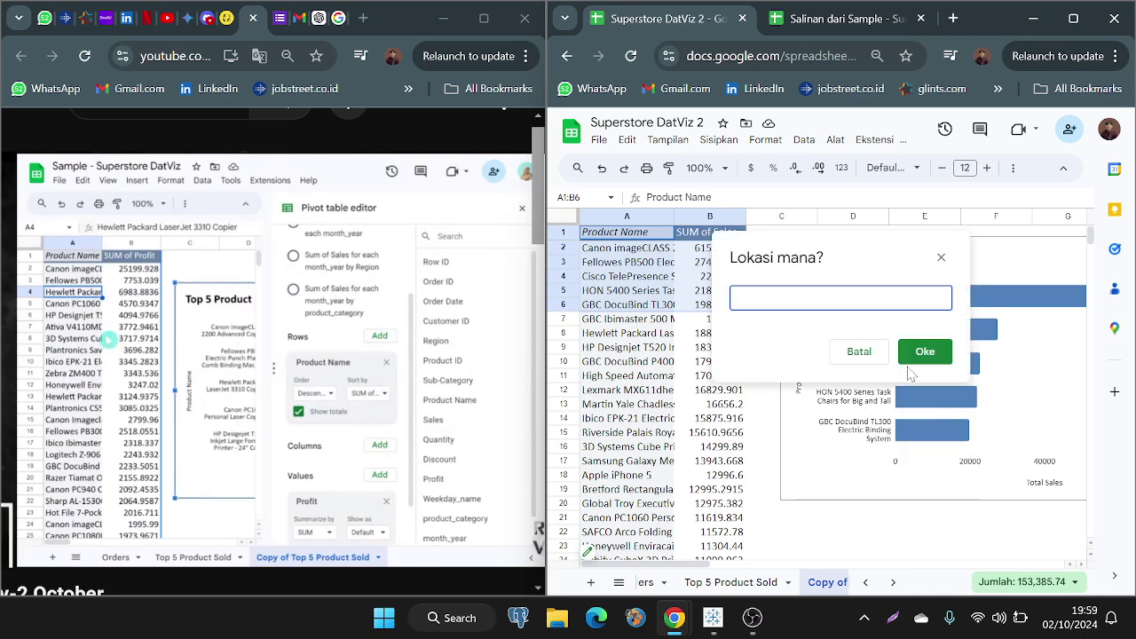
left_click(869, 356)
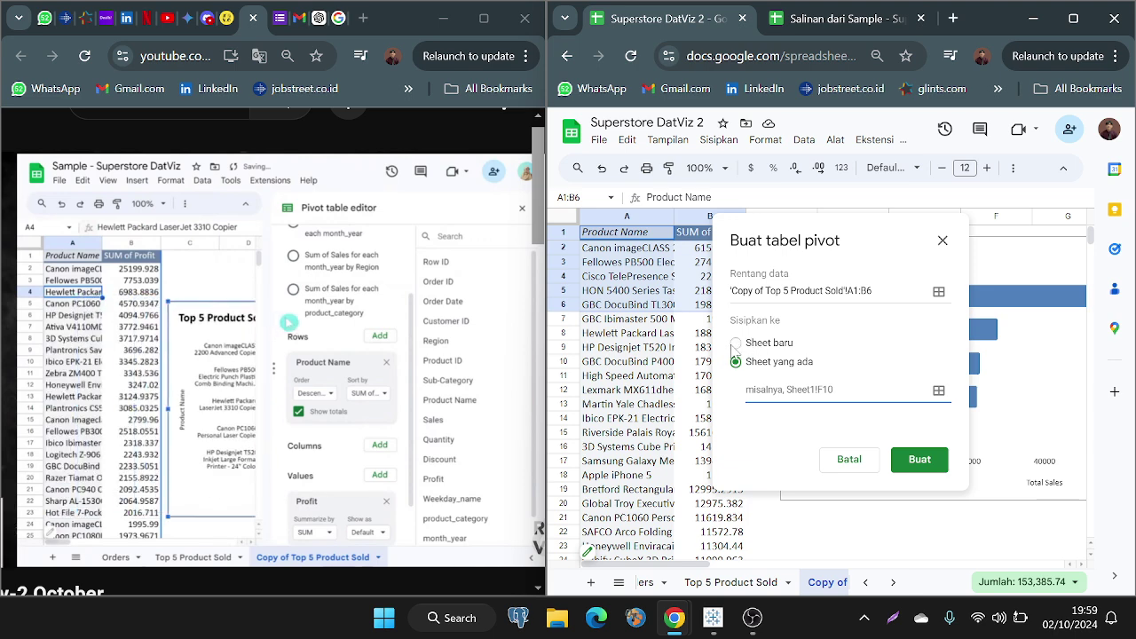
left_click(736, 344)
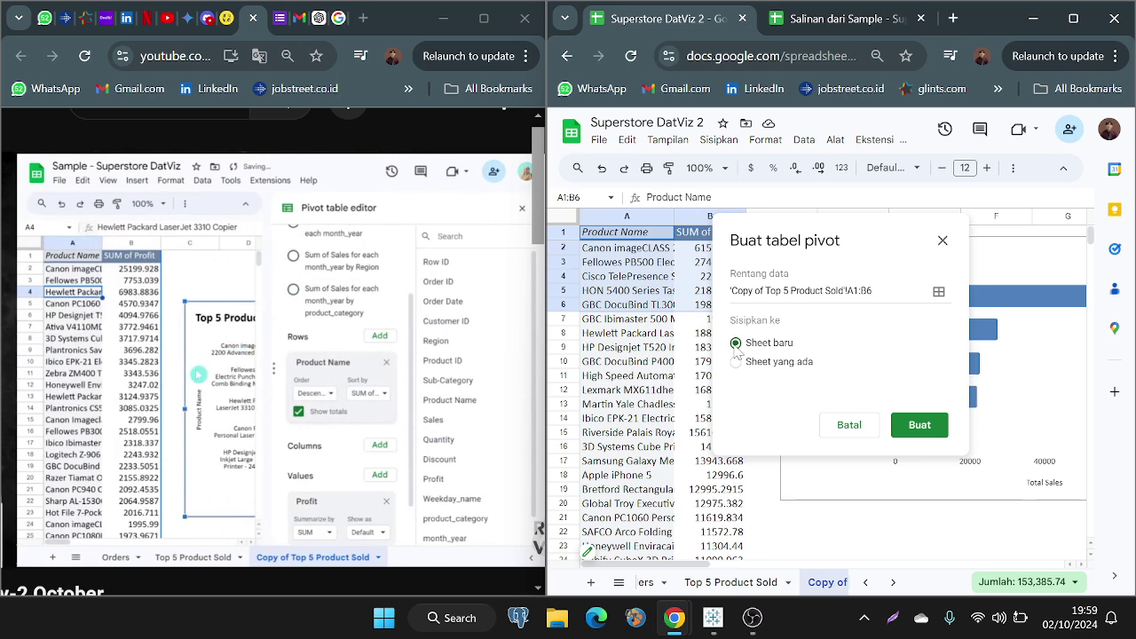
left_click(913, 426)
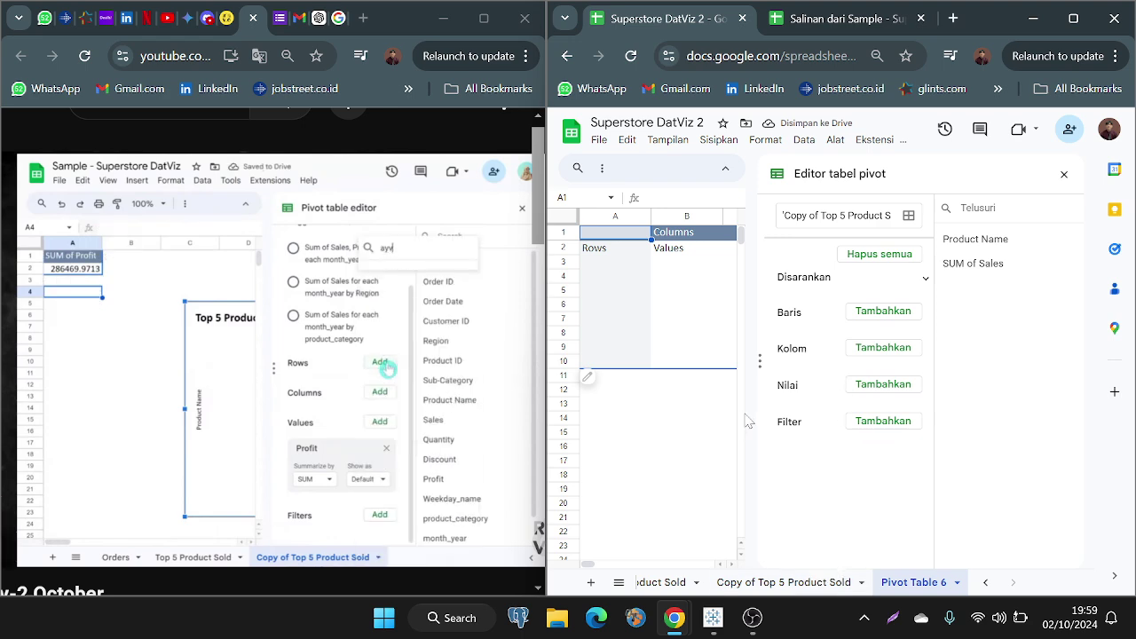
left_click(664, 298)
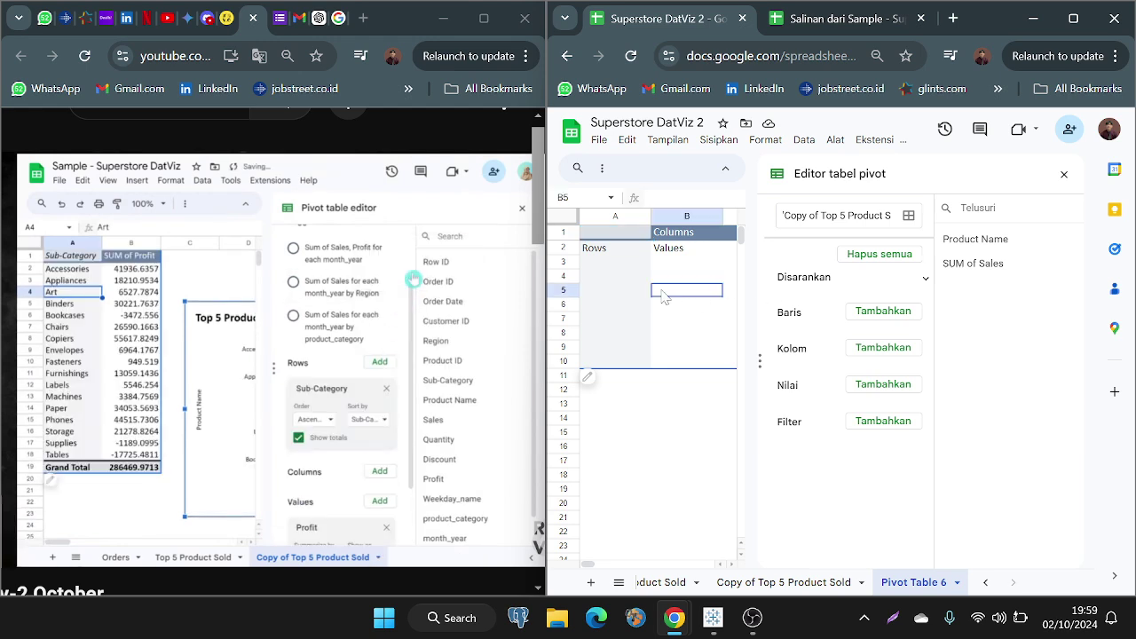
left_click(598, 305)
left_click(608, 280)
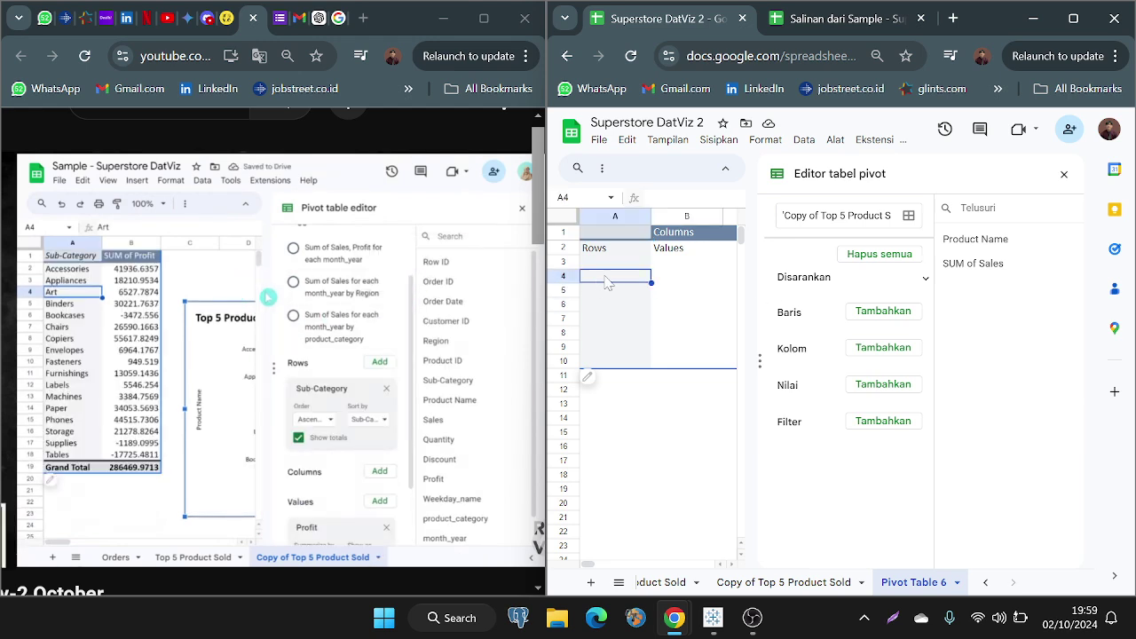
left_click(593, 249)
left_click(685, 259)
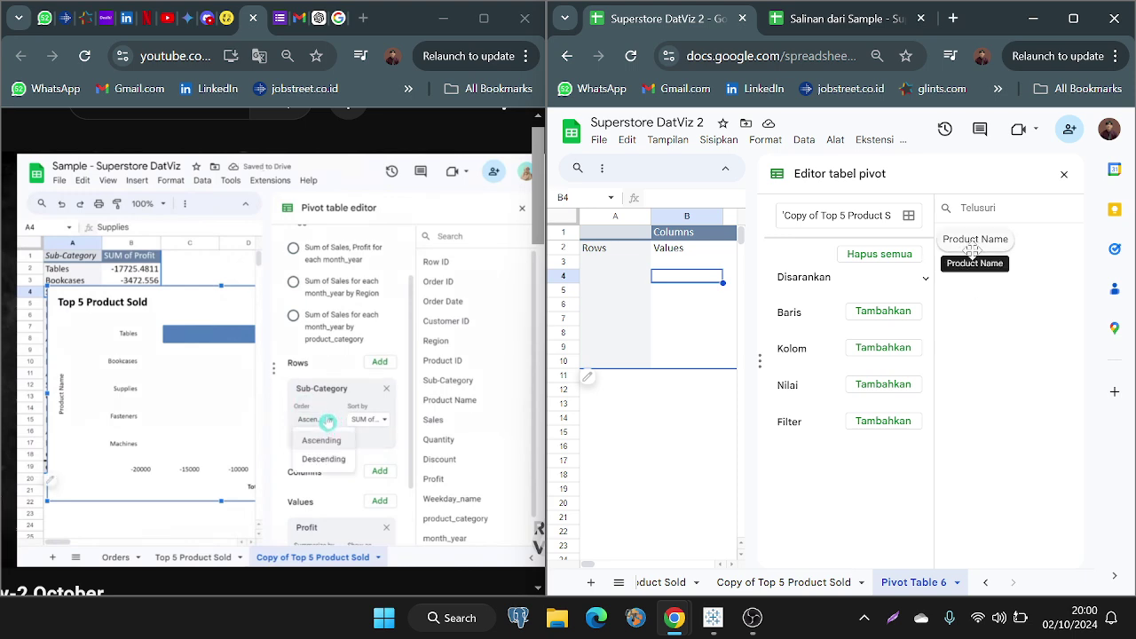
Step: Return to the Copy of Top 5 Product Sold sheet and look at its bar chart's customization settings
left_click(821, 587)
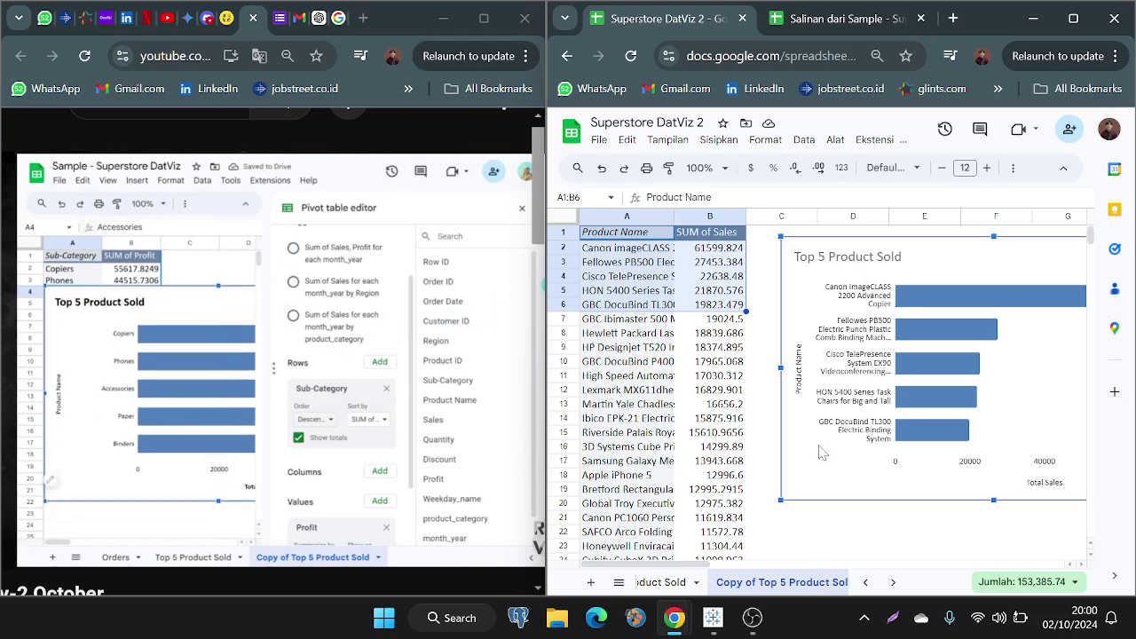
double_click(822, 454)
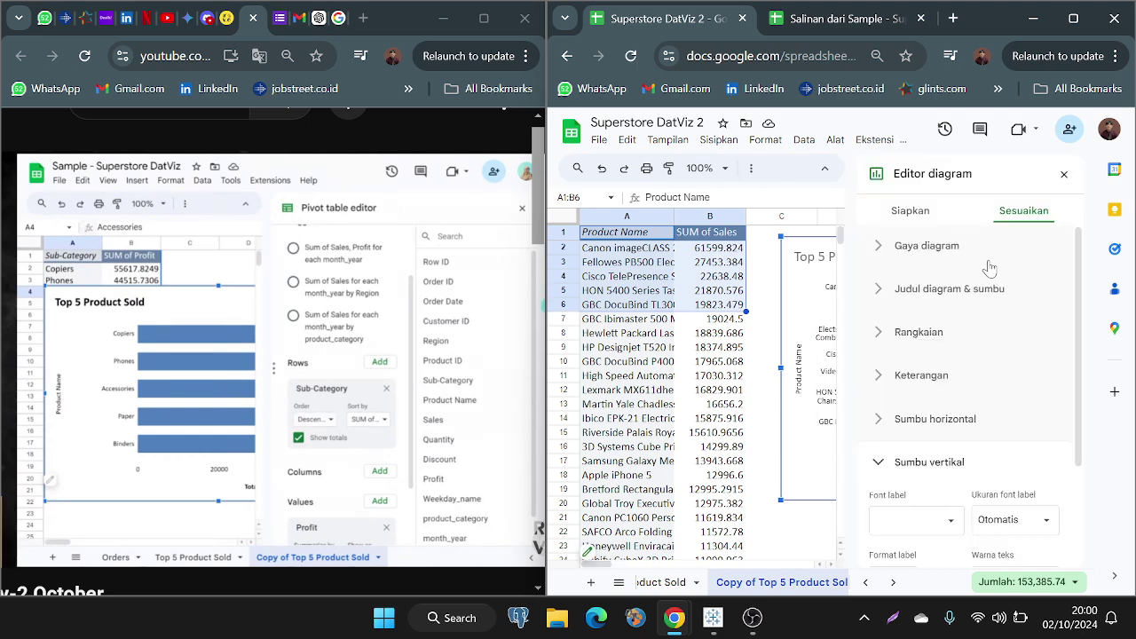
left_click(1064, 174)
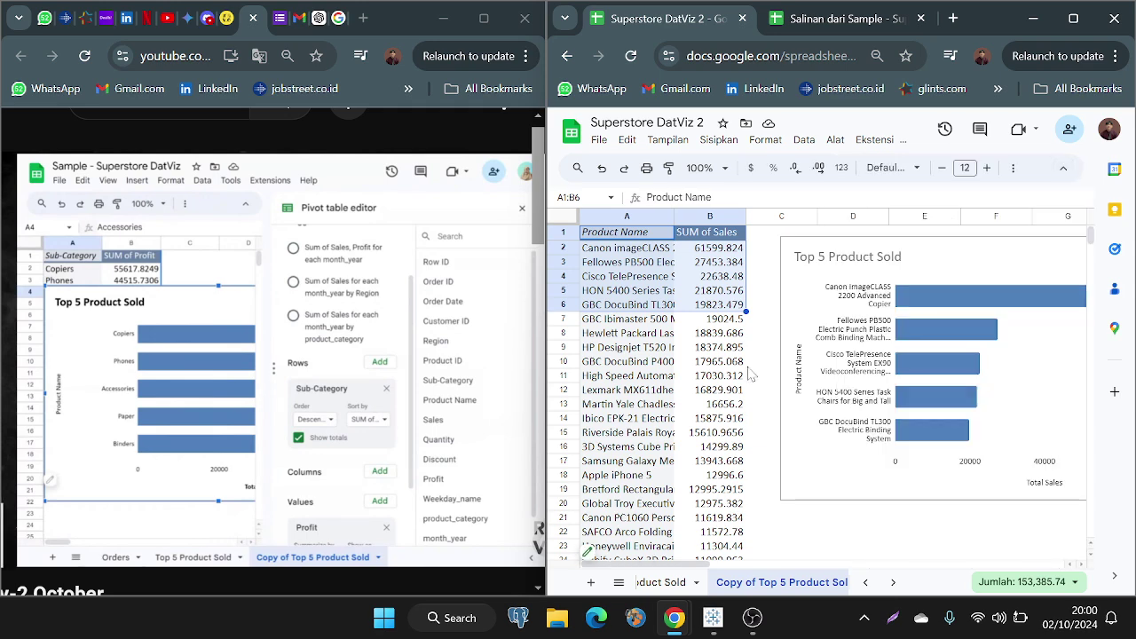
left_click(740, 378)
left_click(733, 293)
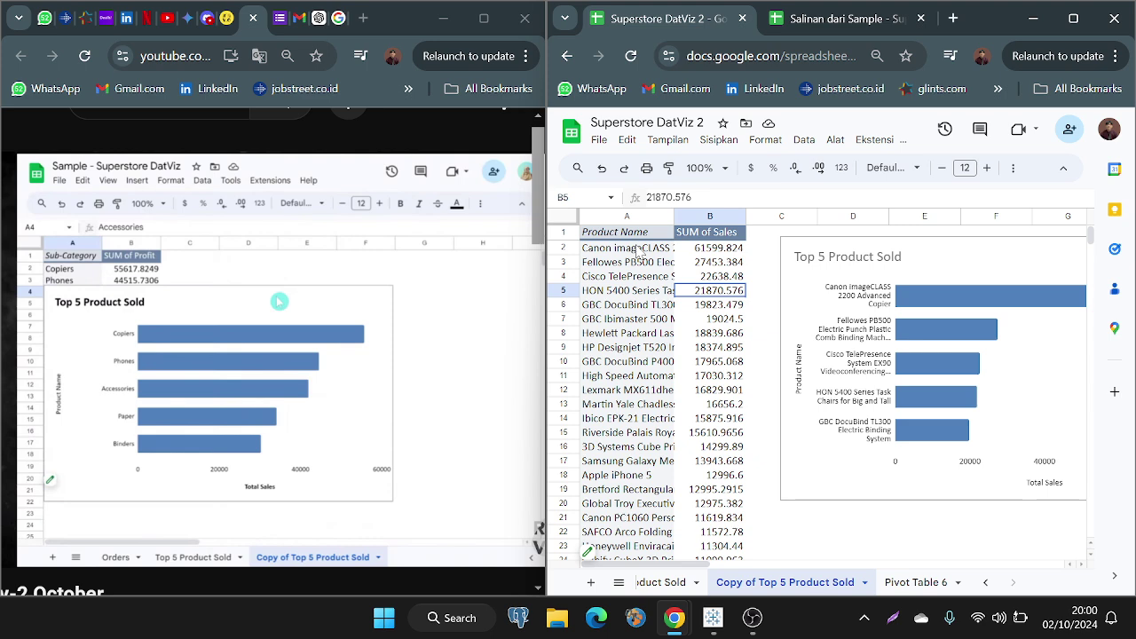
double_click(716, 291)
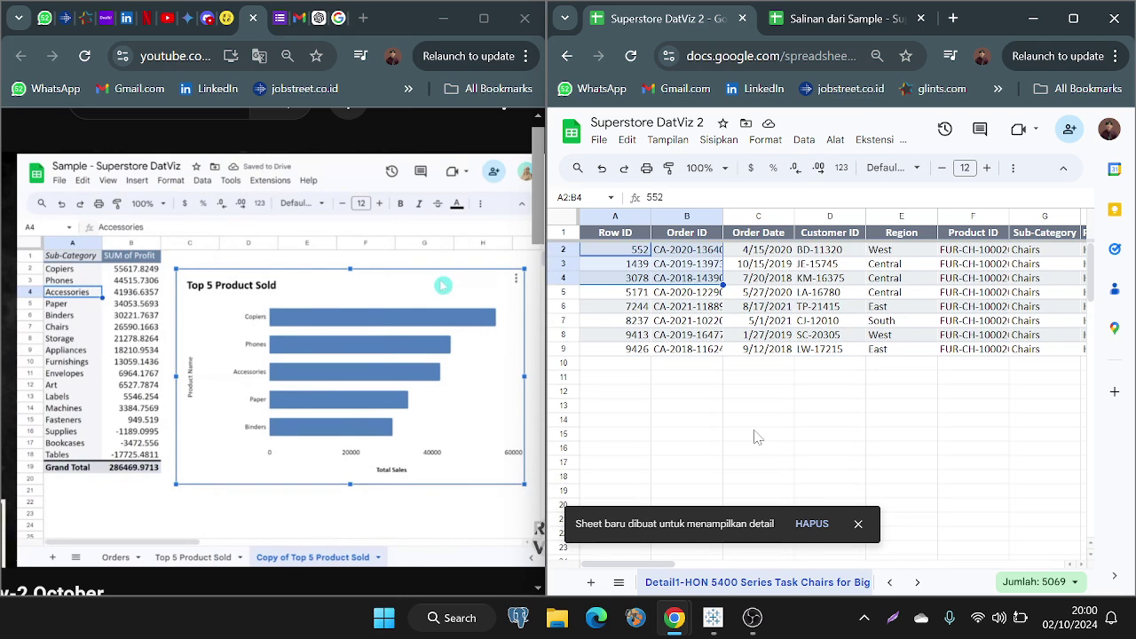
scroll(757, 436, "down", 3)
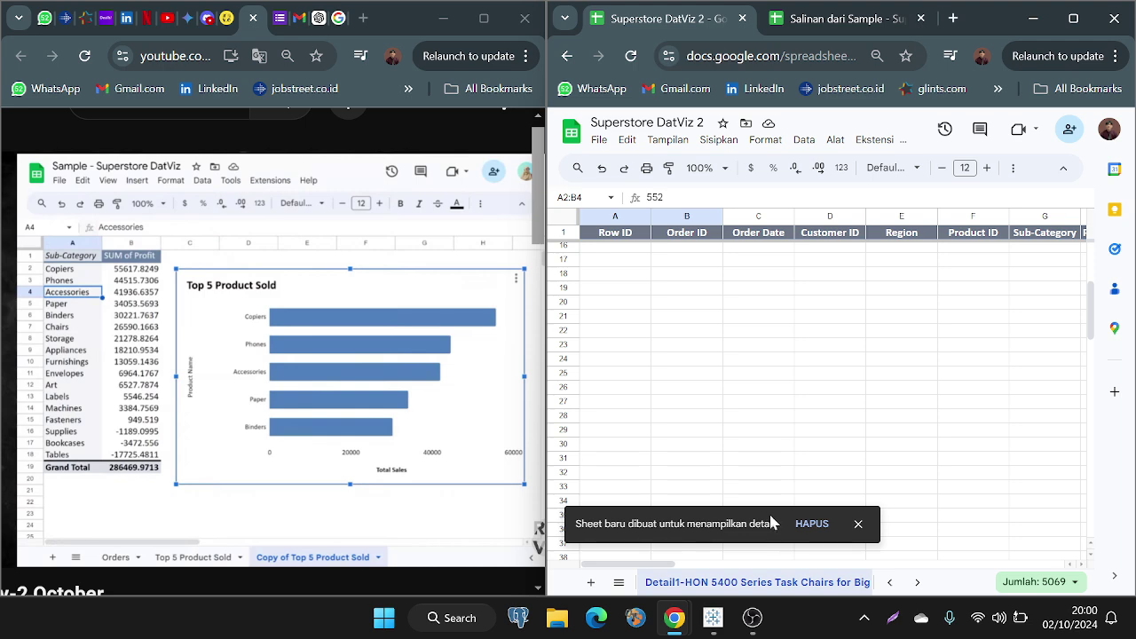
scroll(793, 582, "up", 5)
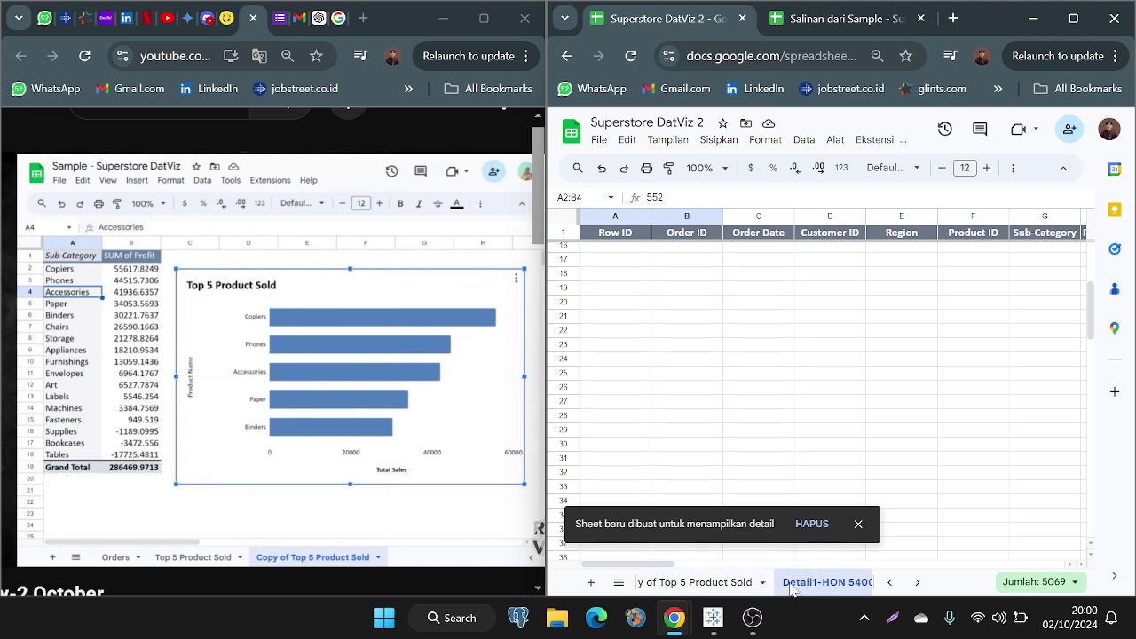
scroll(790, 582, "down", 5)
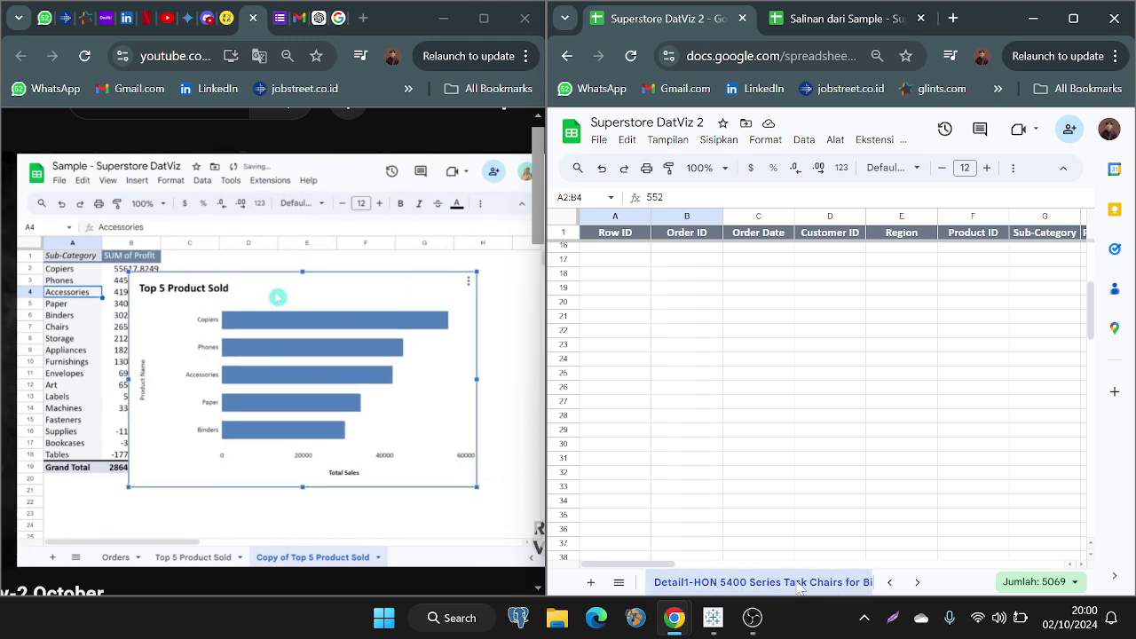
scroll(781, 585, "down", 2)
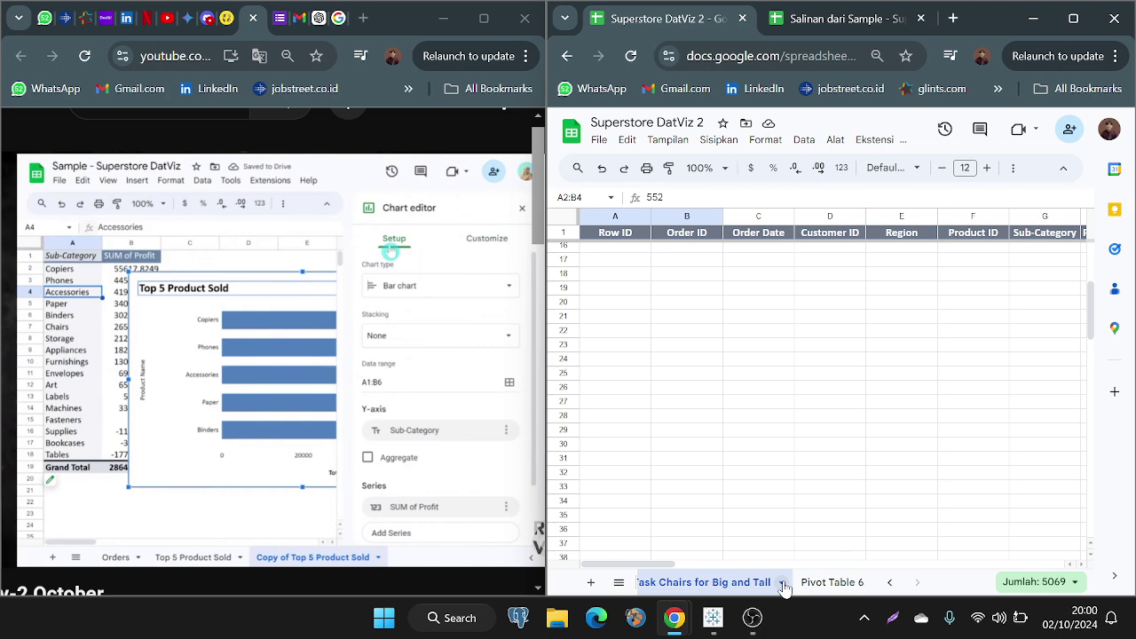
left_click(780, 582)
left_click(690, 342)
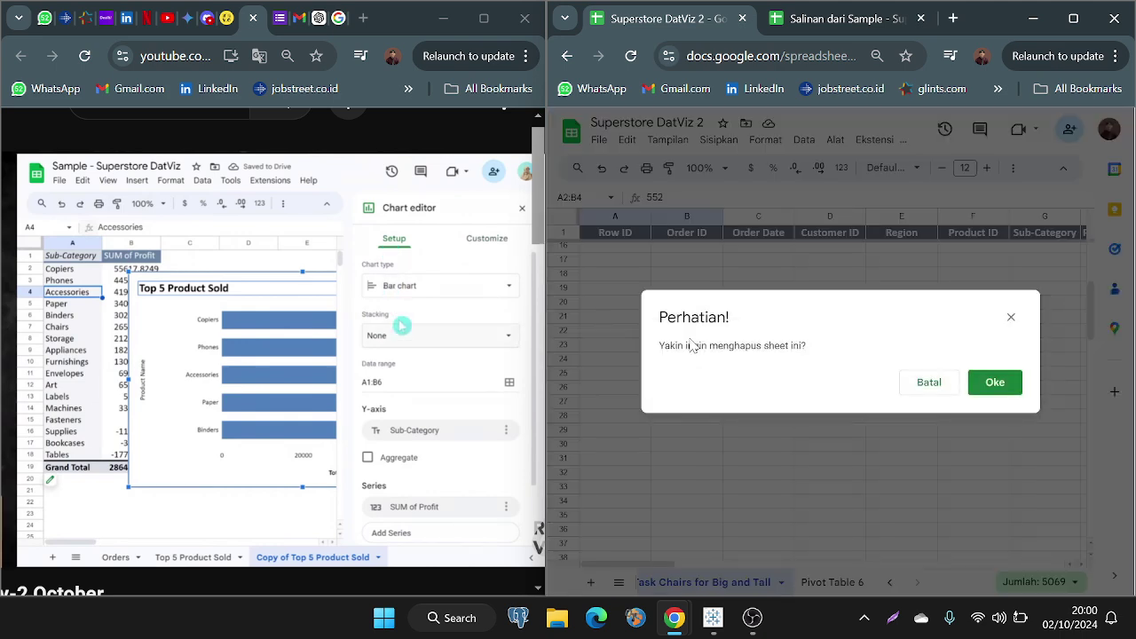
left_click(995, 382)
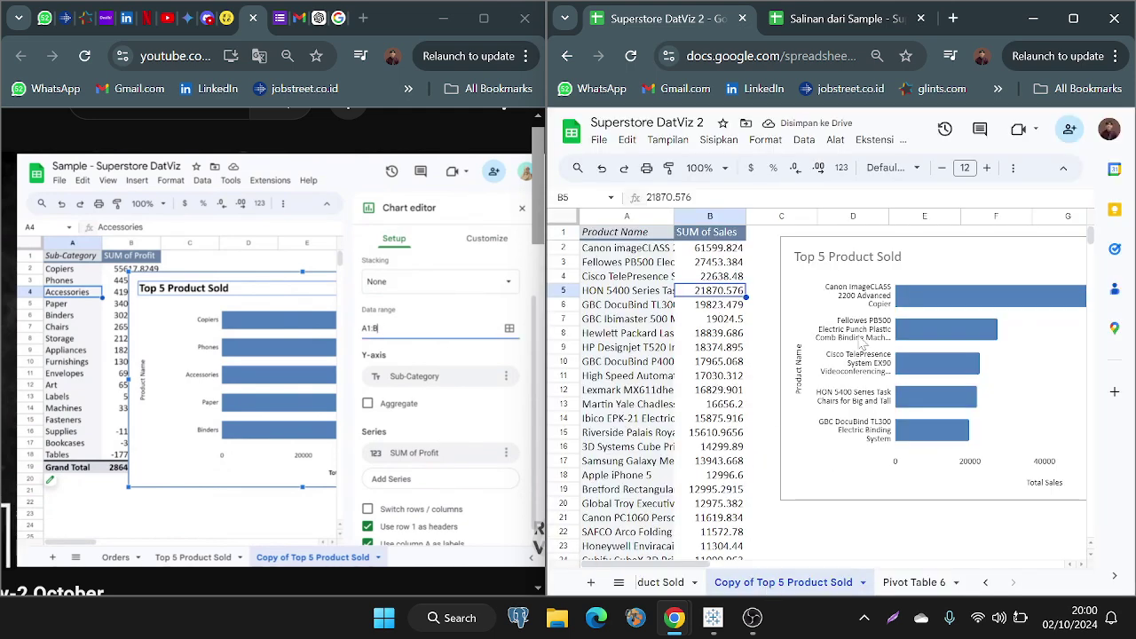
Step: Delete the Top 5 Product Sold bar chart from the Copy of Top 5 Product Sold sheet
left_click(904, 142)
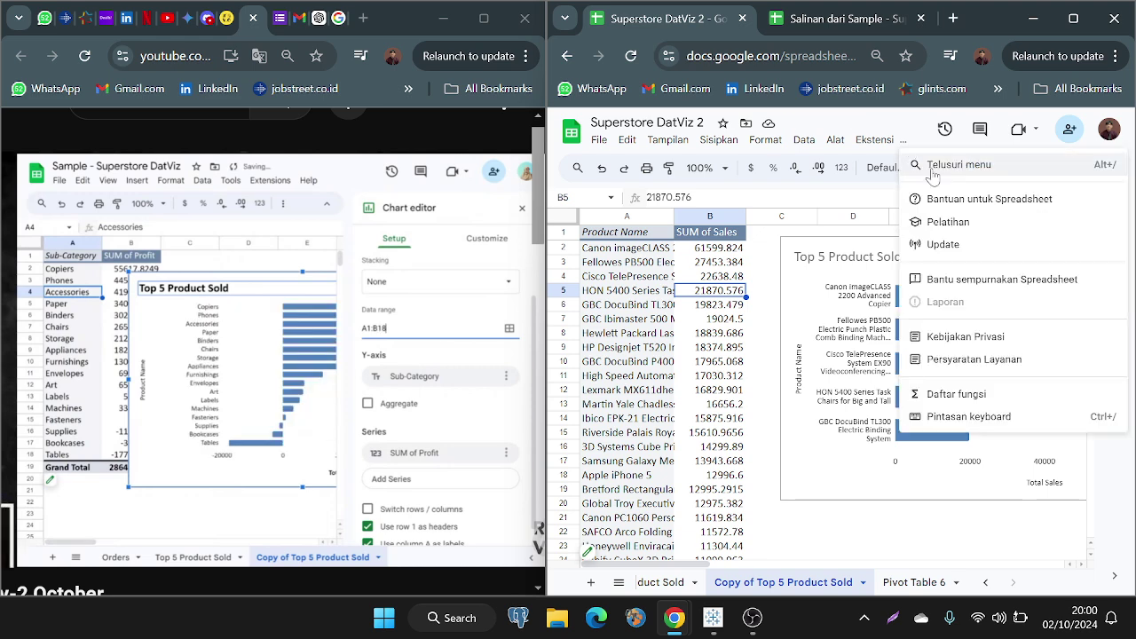
left_click(756, 379)
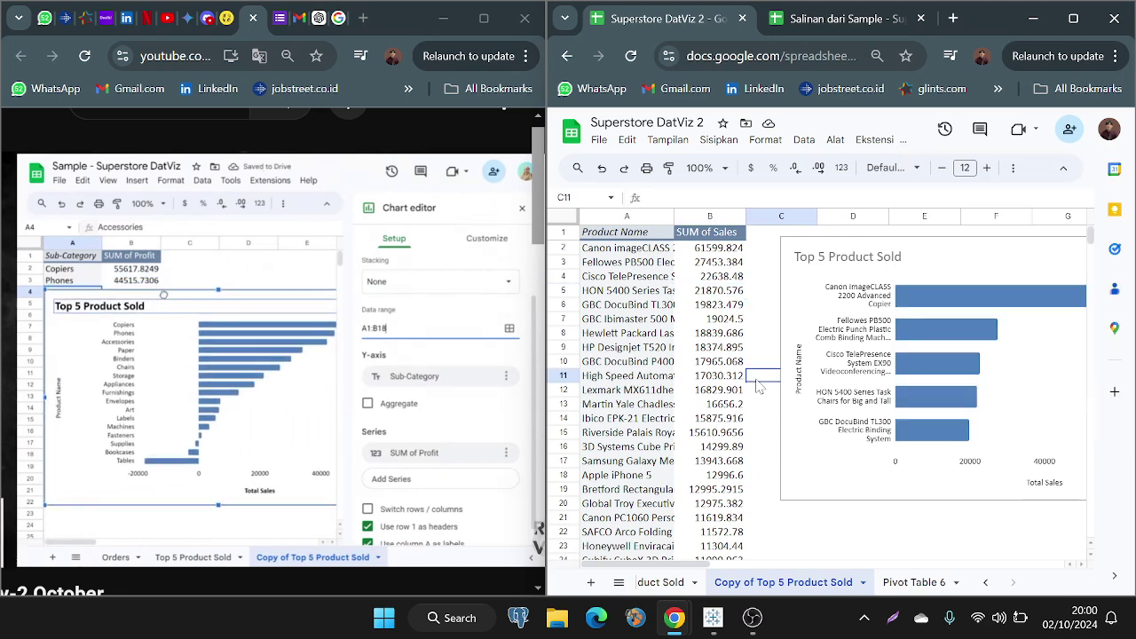
left_click(710, 347)
scroll(834, 355, "right", 3)
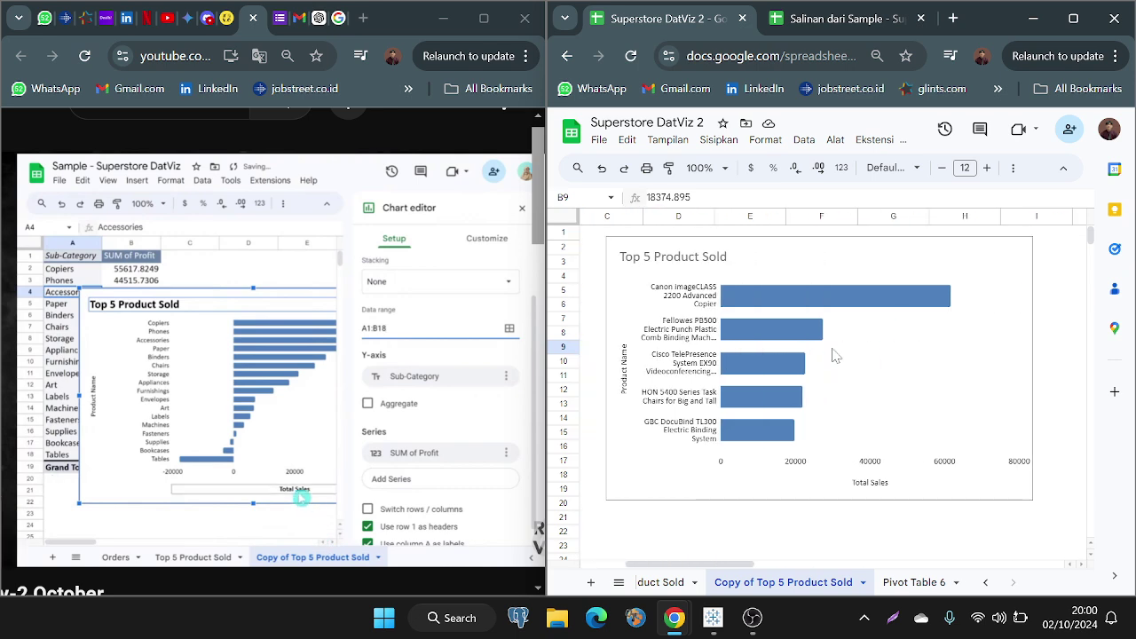
left_click(968, 303)
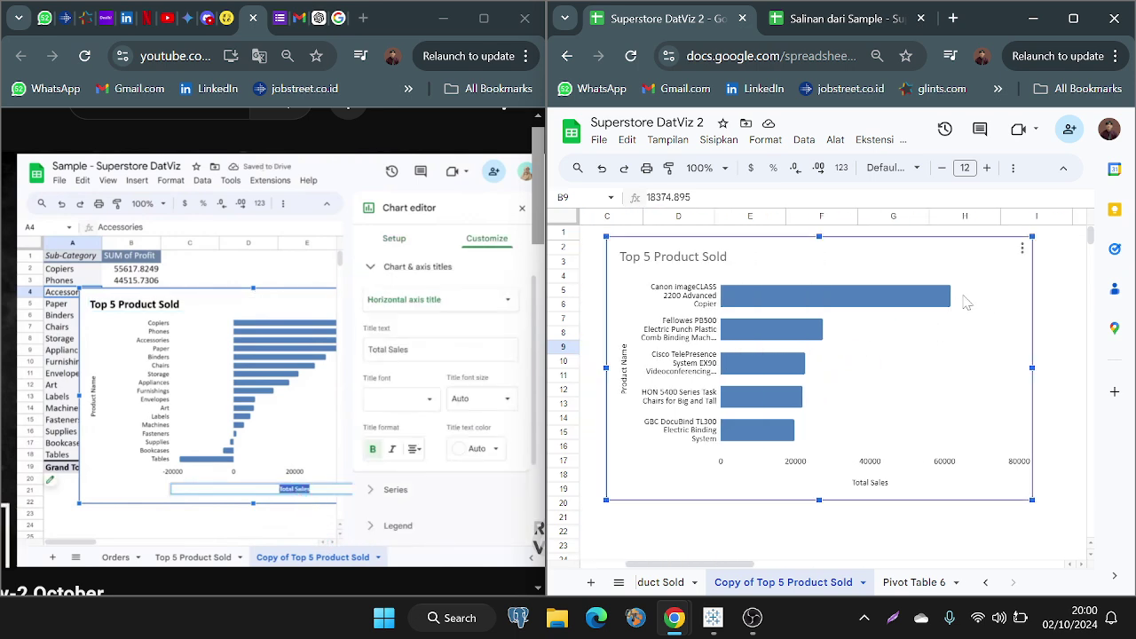
left_click(1021, 248)
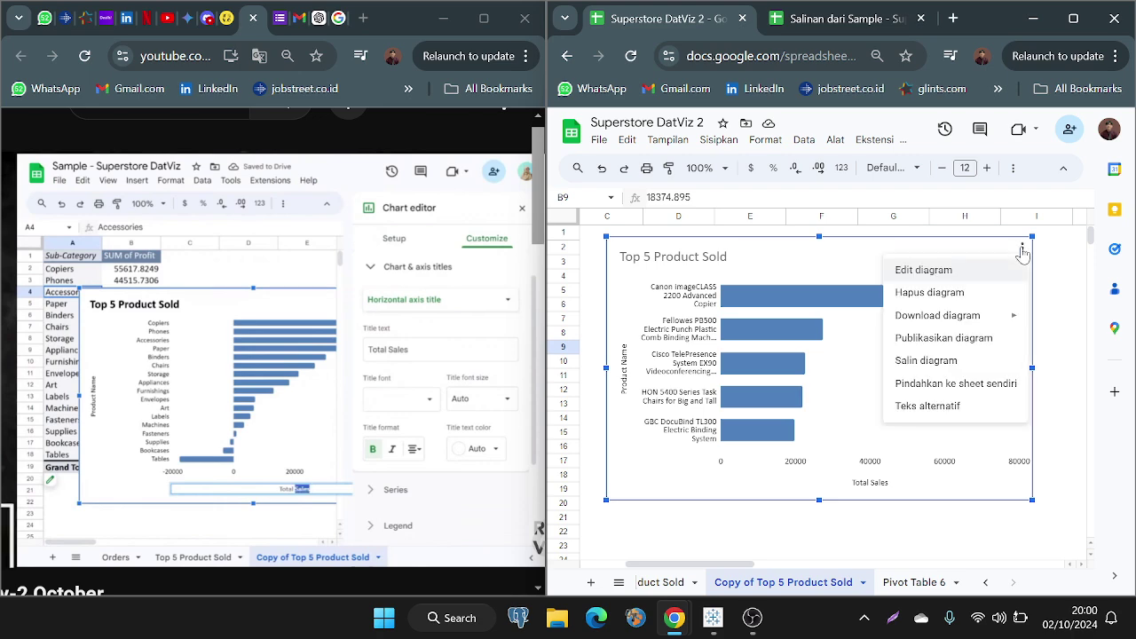
left_click(927, 292)
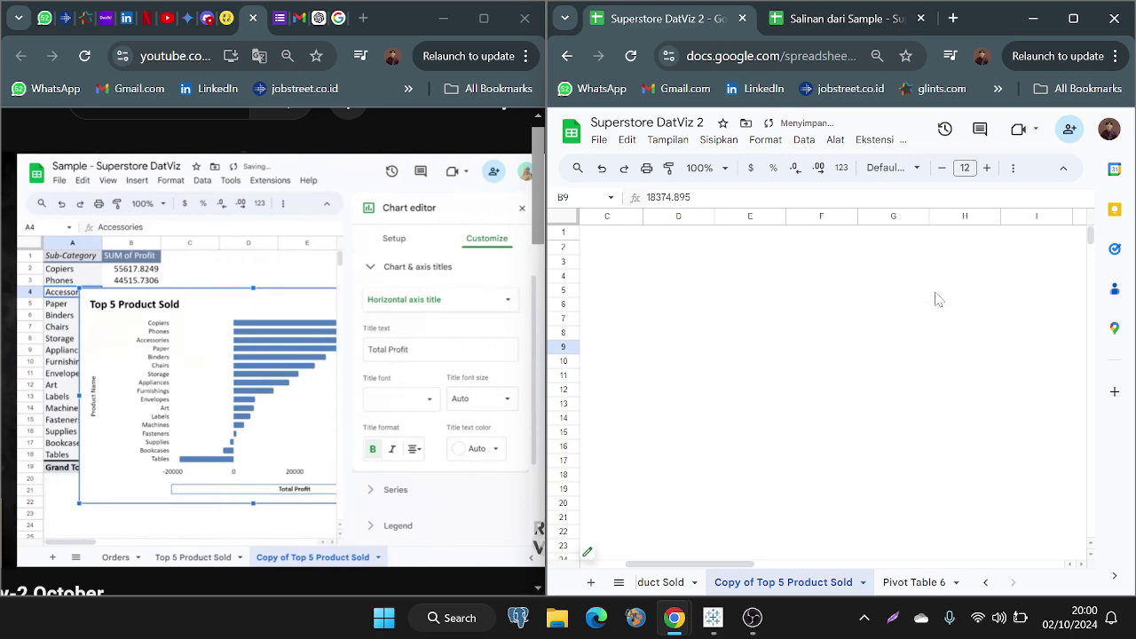
scroll(938, 300, "left", 2)
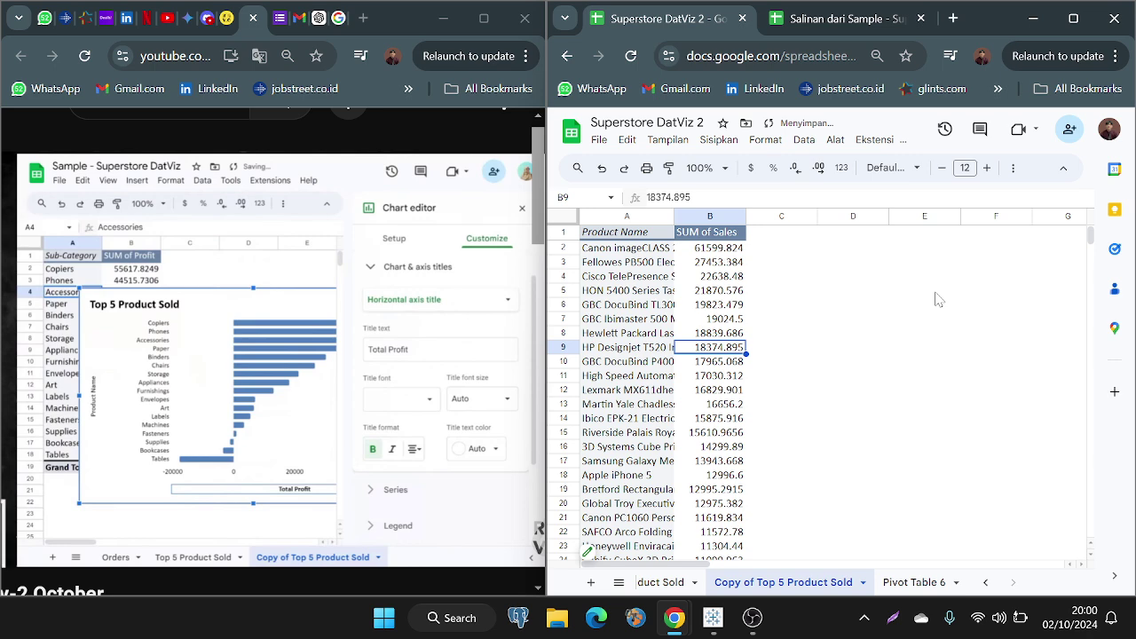
left_click(1063, 168)
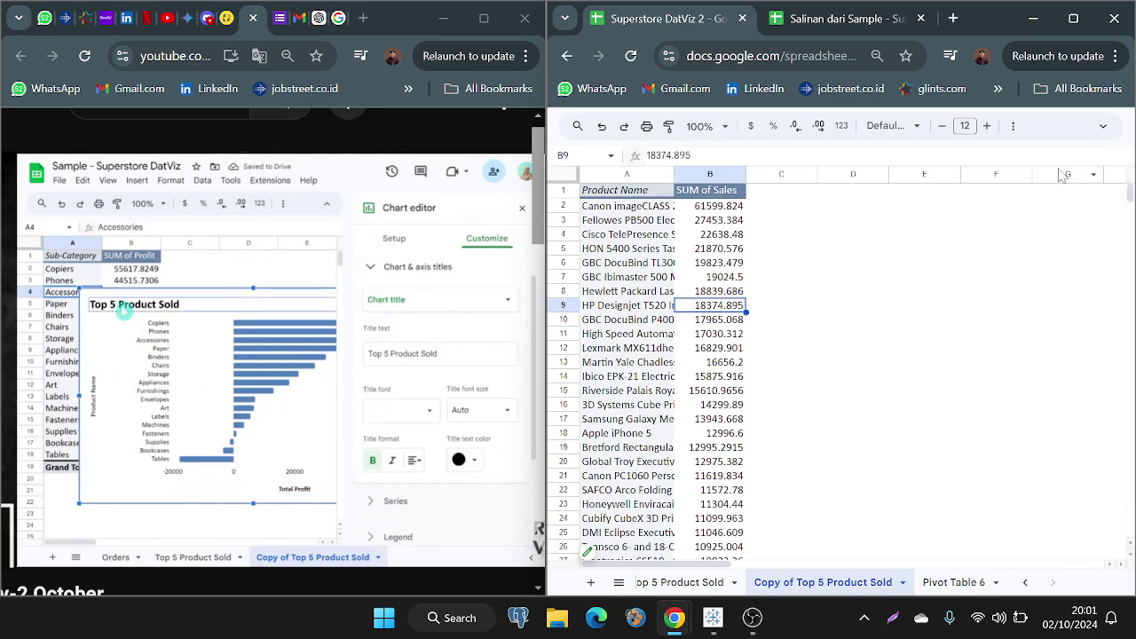
left_click(1103, 127)
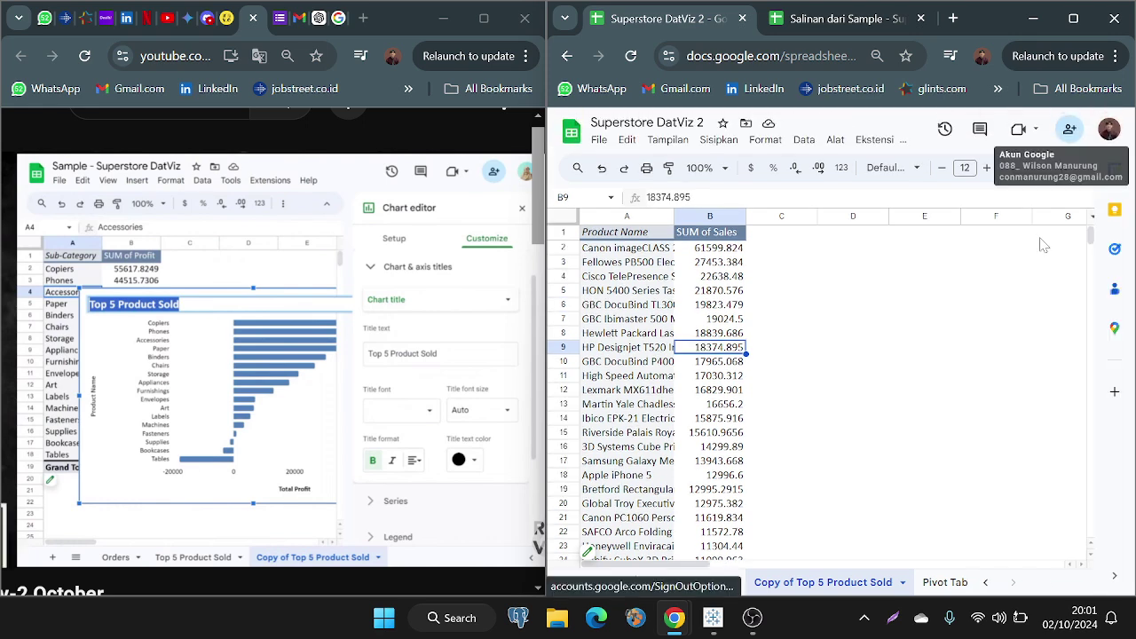
scroll(1064, 324, "down", 1)
scroll(1065, 324, "up", 1)
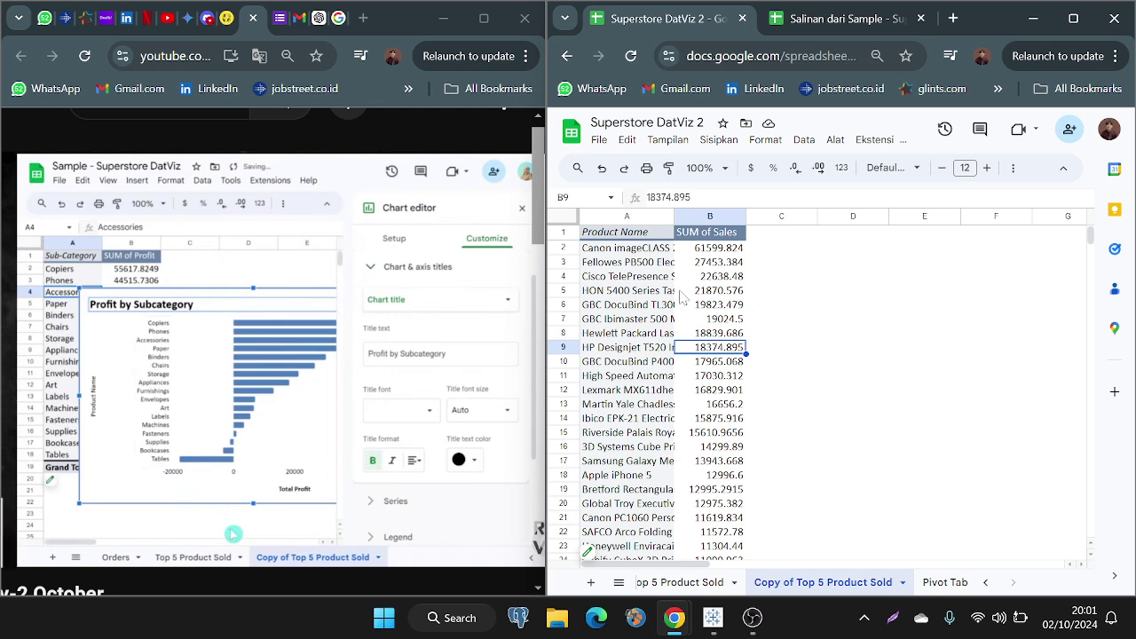
Step: Compare the duplicate's top five rows (A2:B6) with the original Top 5 Product Sold sheet and its chart
left_click_drag(632, 255, 719, 308)
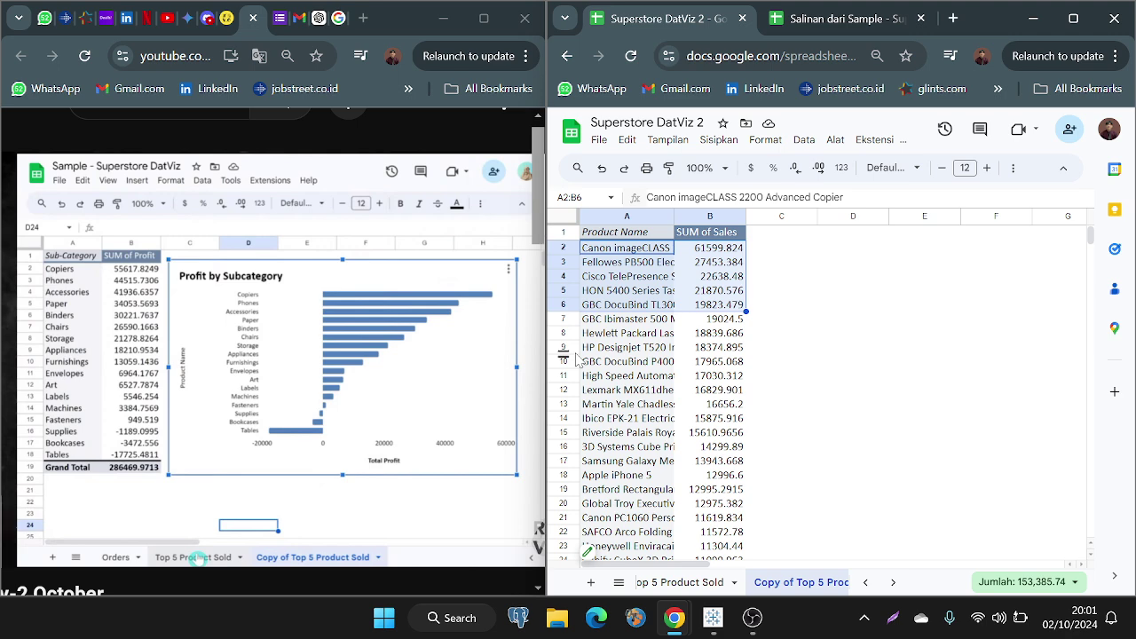
left_click(691, 583)
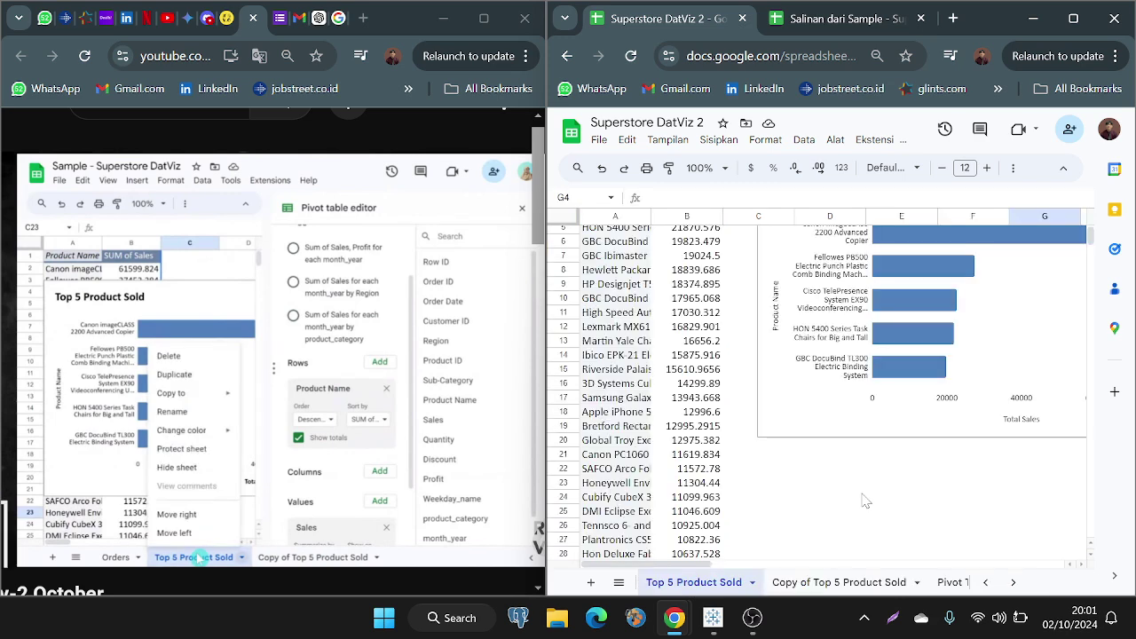
scroll(865, 501, "up", 2)
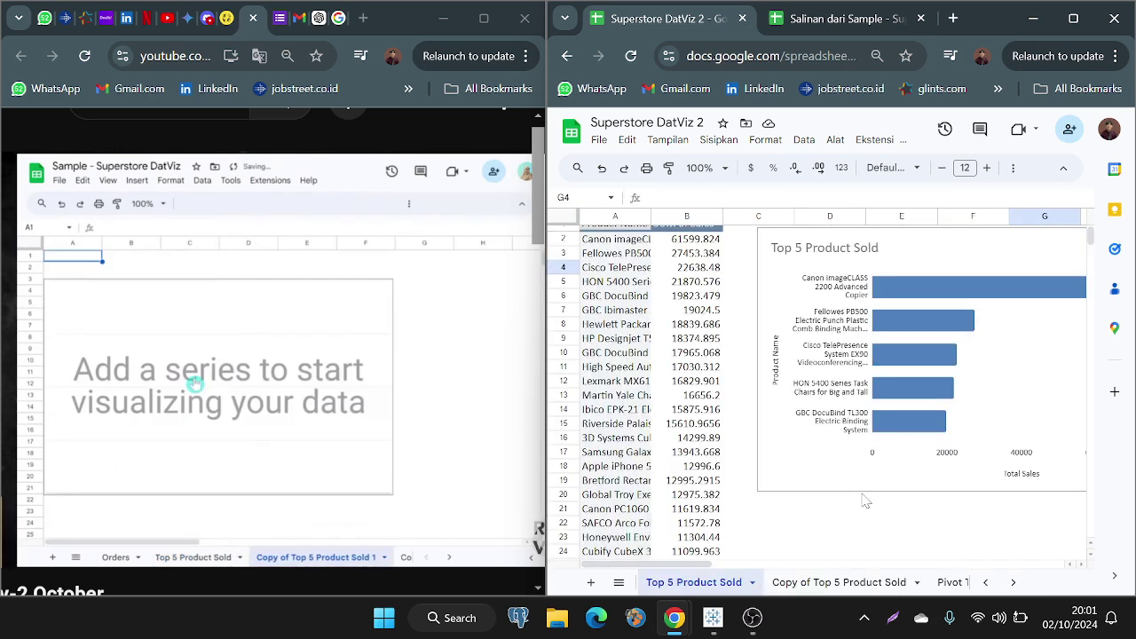
scroll(865, 502, "up", 1)
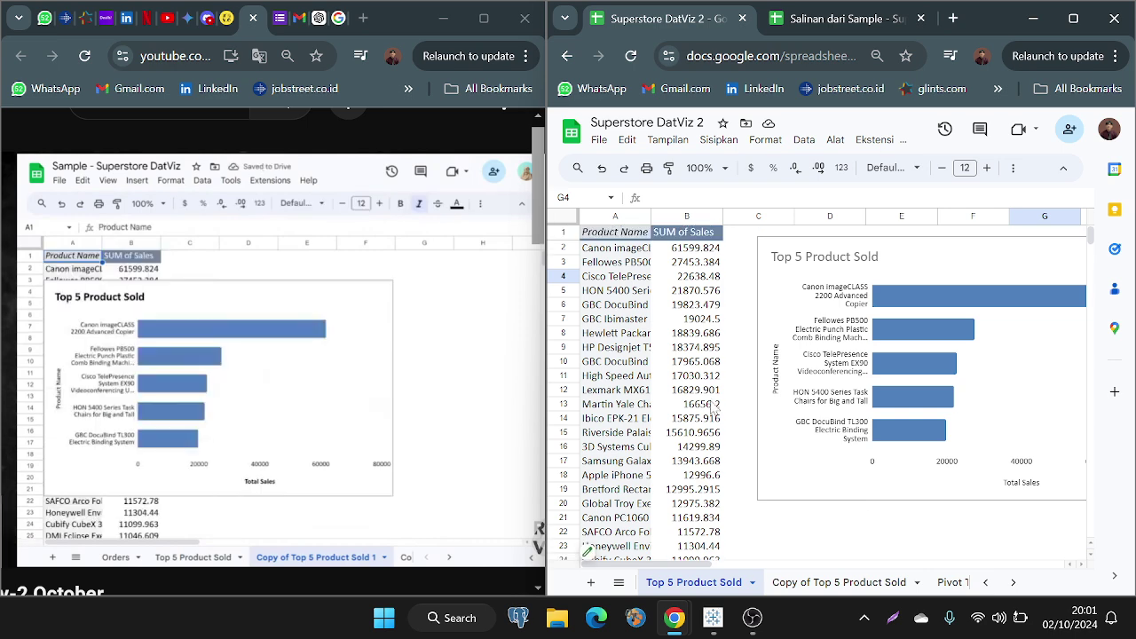
left_click(838, 582)
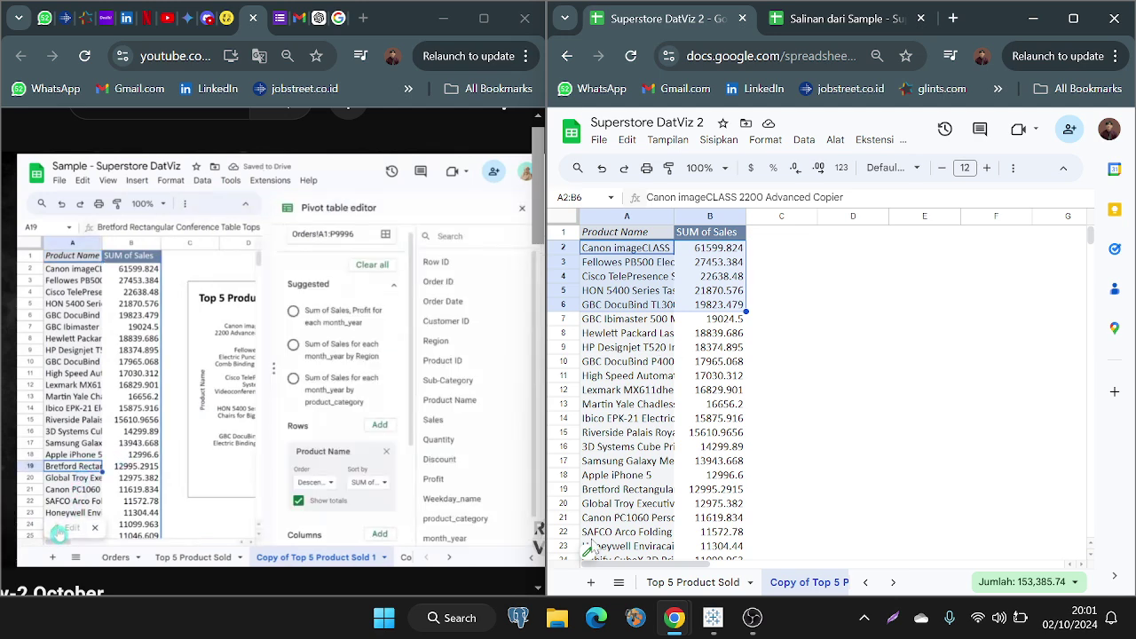
Step: Remove the Sales value and the Product Name row field from the duplicated sheet's pivot table
left_click(591, 547)
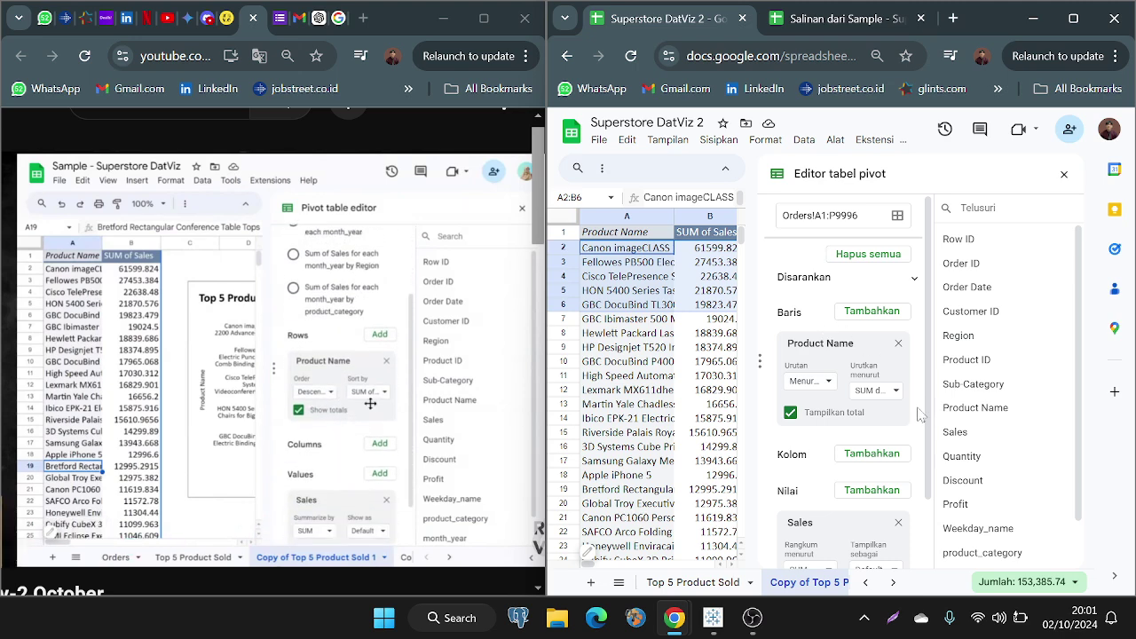
scroll(921, 415, "down", 2)
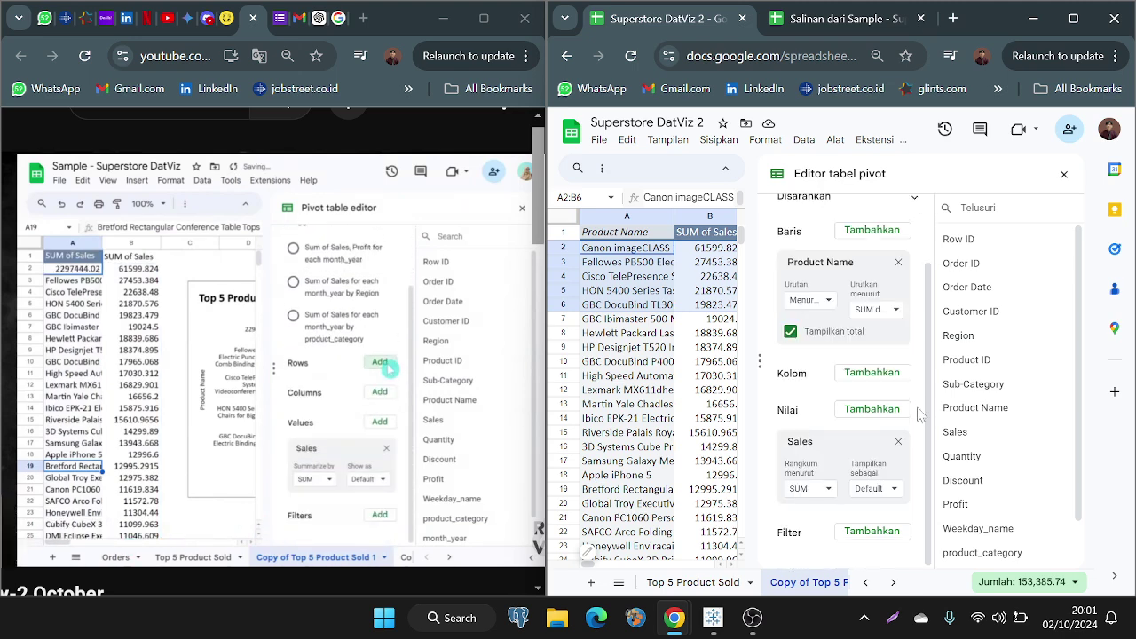
scroll(890, 366, "up", 2)
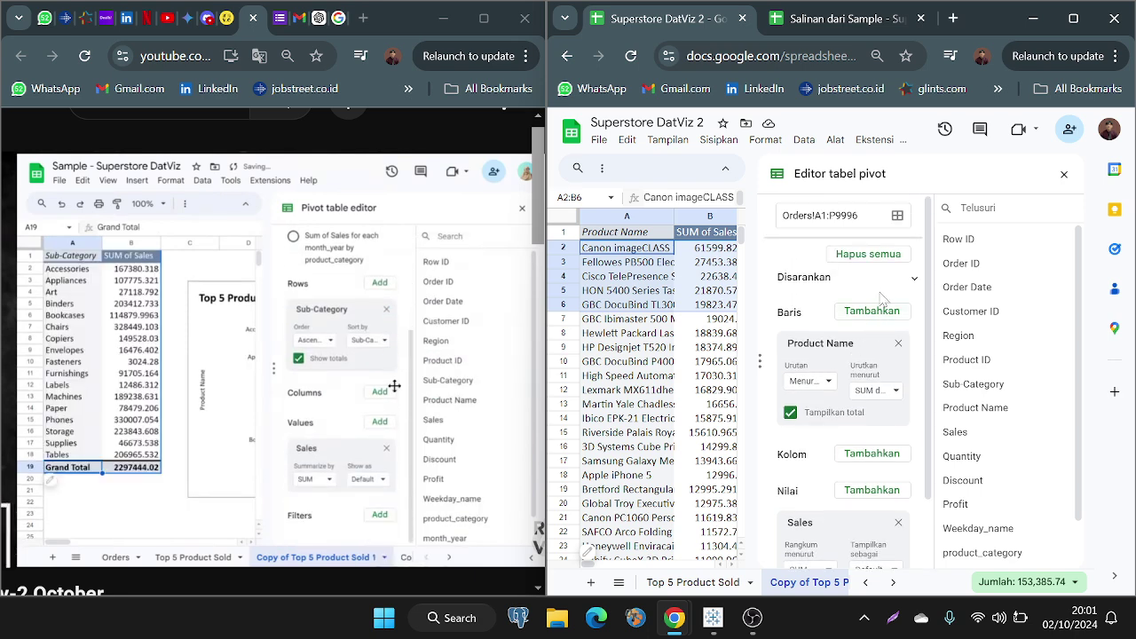
left_click(879, 391)
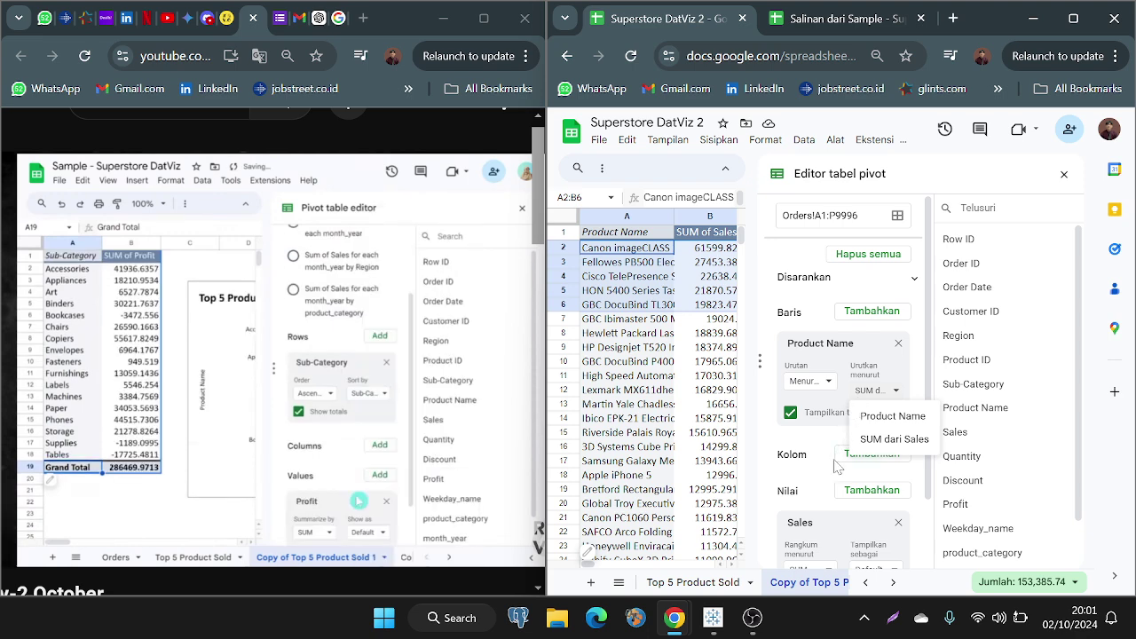
left_click(818, 483)
scroll(818, 484, "down", 1)
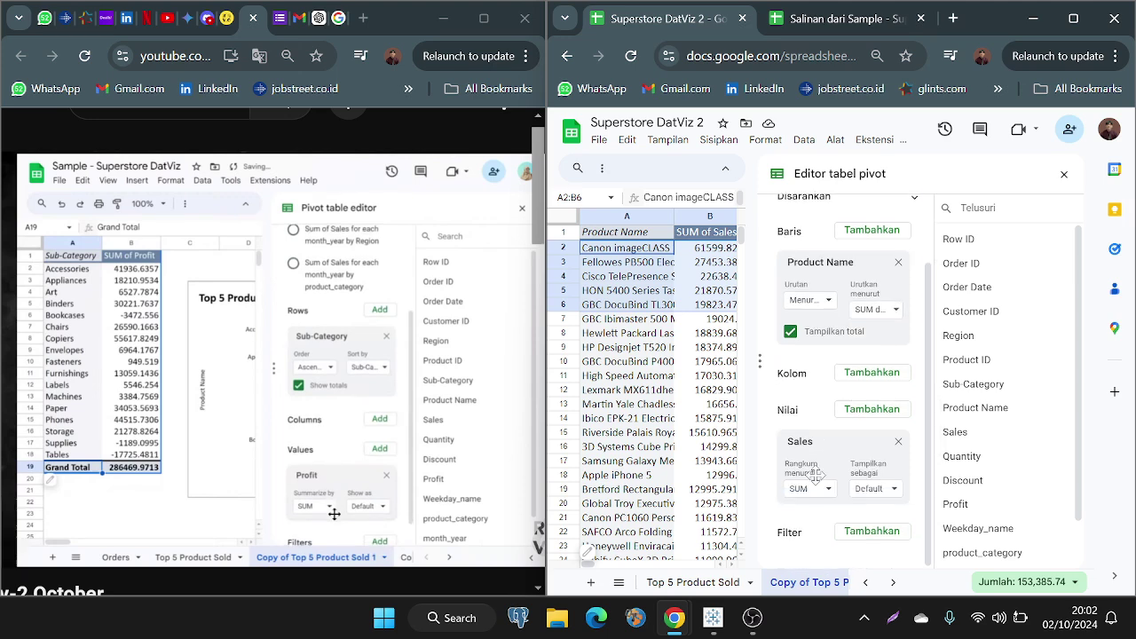
left_click(898, 442)
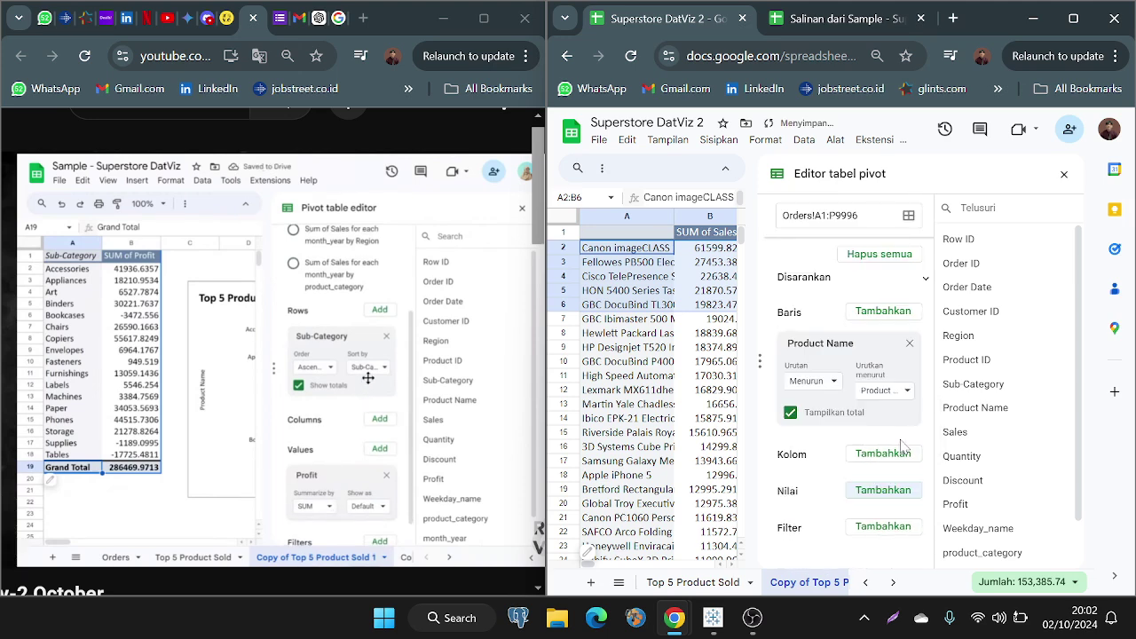
left_click(910, 345)
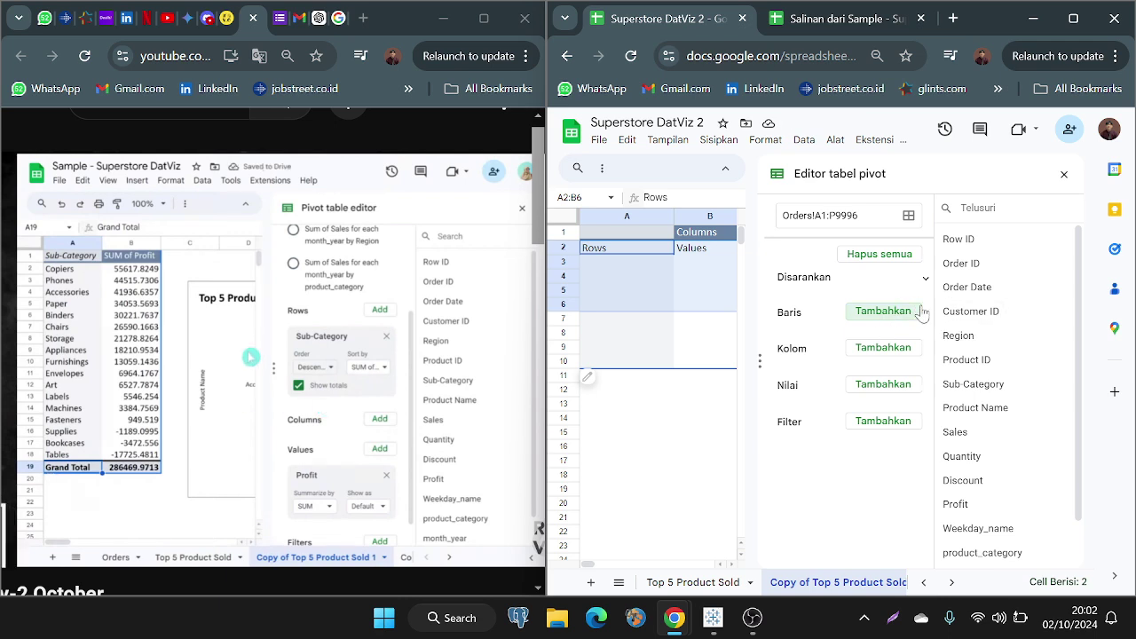
Step: Add Sub-Category as a column field of the duplicated sheet's pivot table
left_click(901, 351)
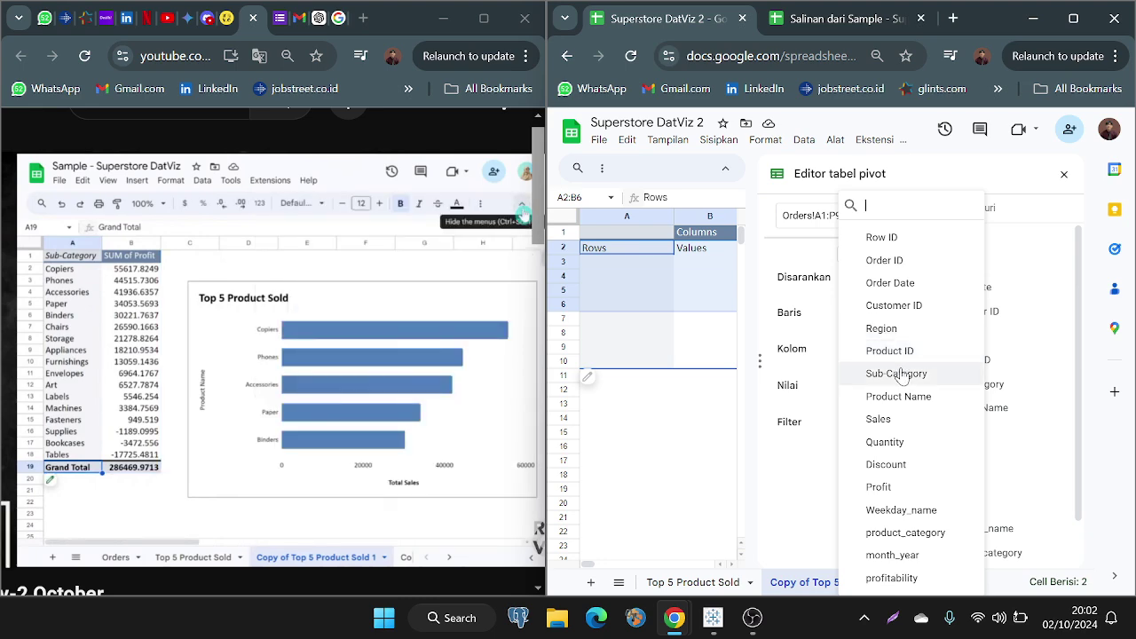
left_click(898, 373)
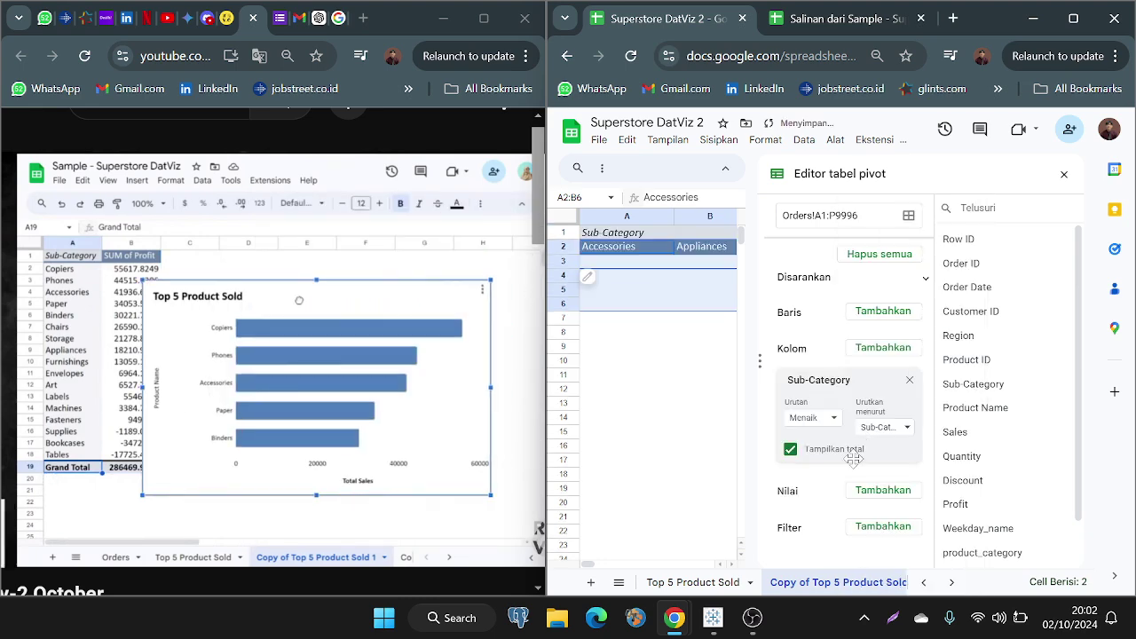
Step: Add Sales as a value field of the duplicated sheet's pivot table
left_click(882, 490)
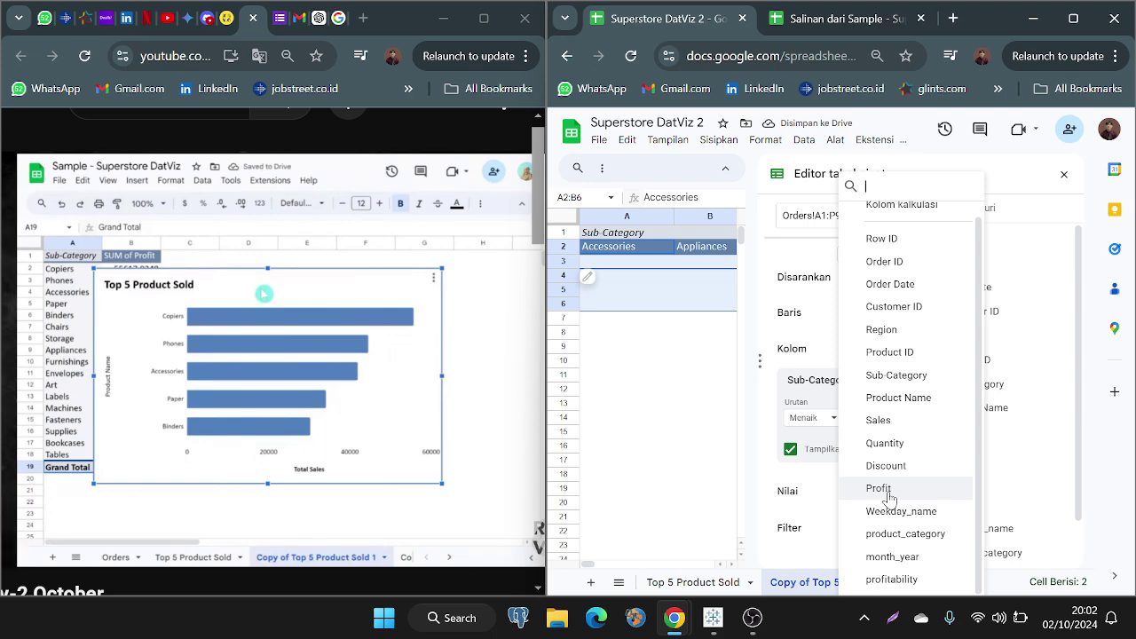
left_click(887, 421)
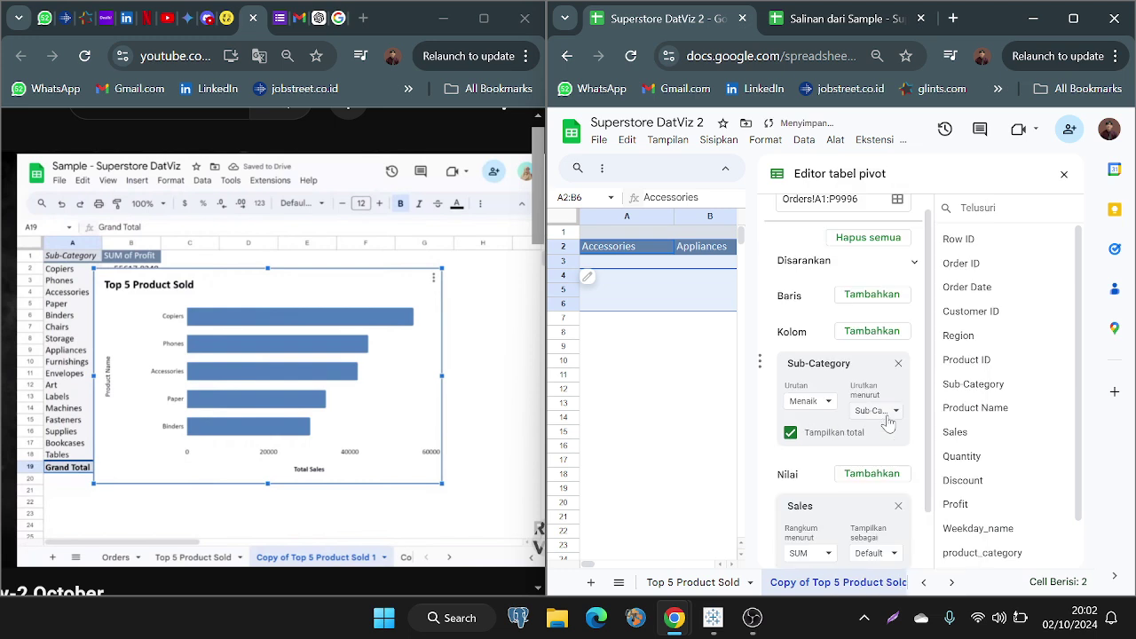
Step: Sort the pivot table's Sub-Category column field in descending order by Sub-Category
left_click(827, 408)
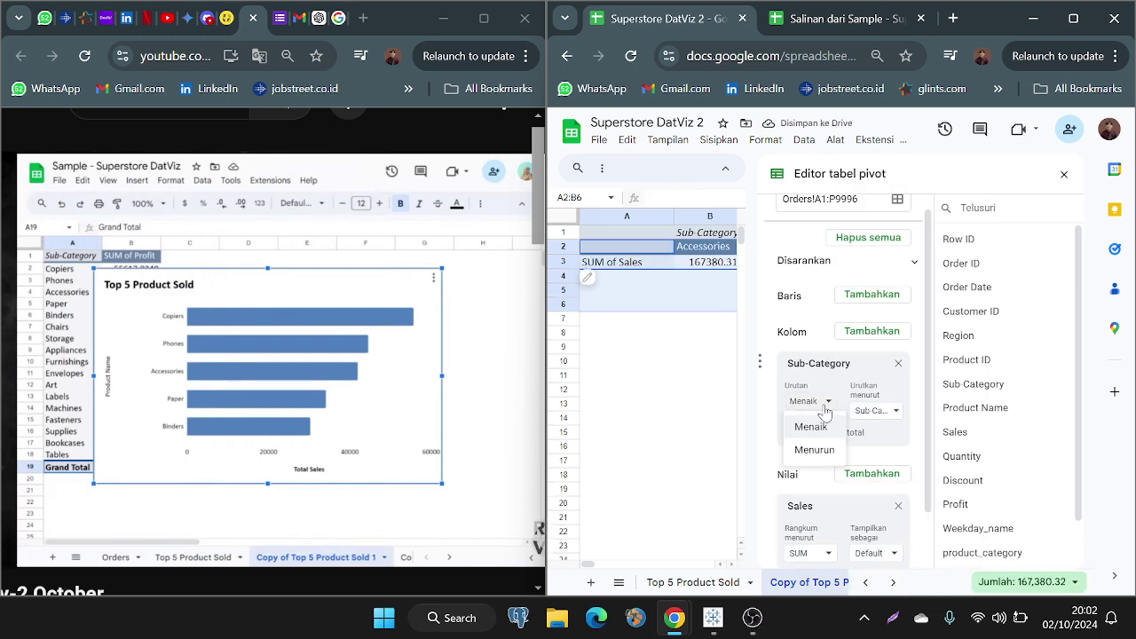
left_click(827, 453)
scroll(867, 420, "down", 2)
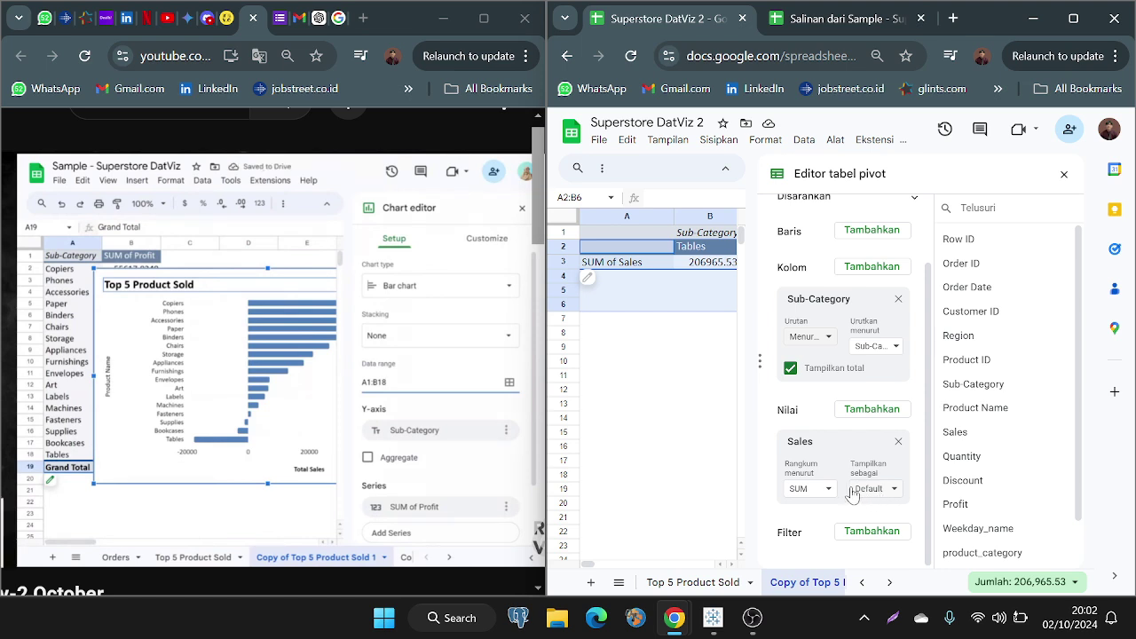
left_click(889, 349)
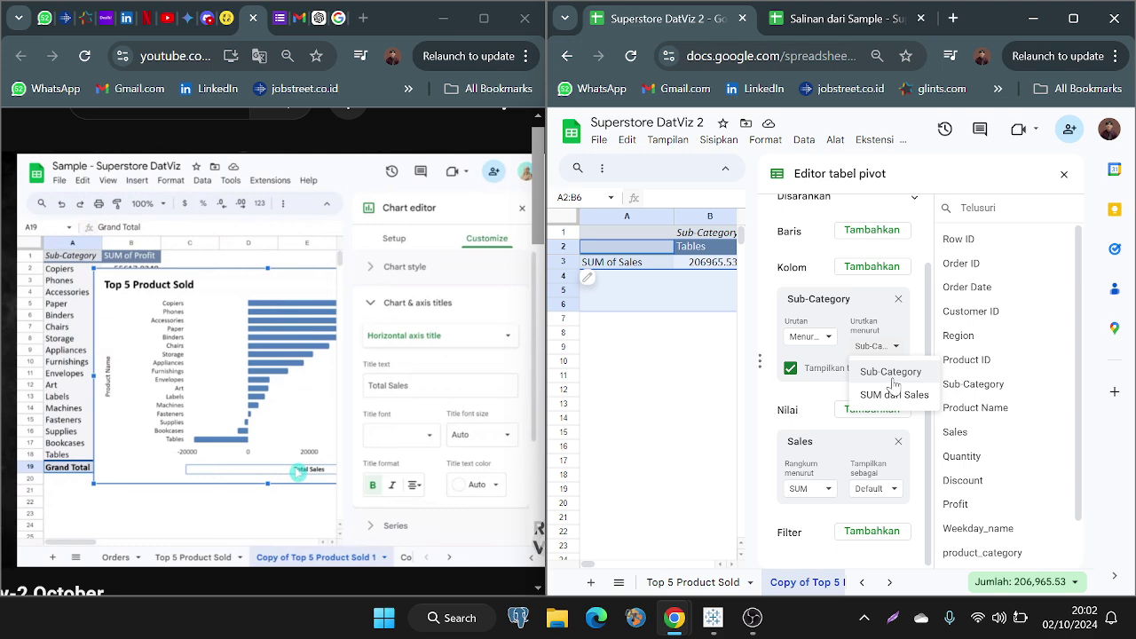
left_click(893, 379)
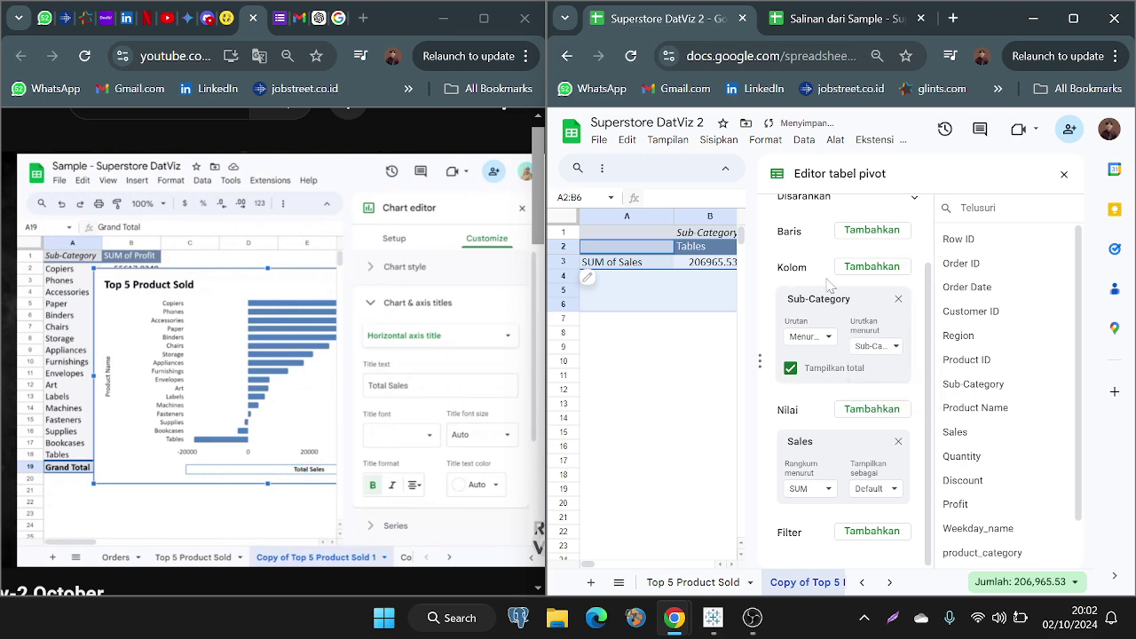
Step: Remove the Sub-Category column field from the duplicated sheet's pivot table
scroll(830, 286, "up", 2)
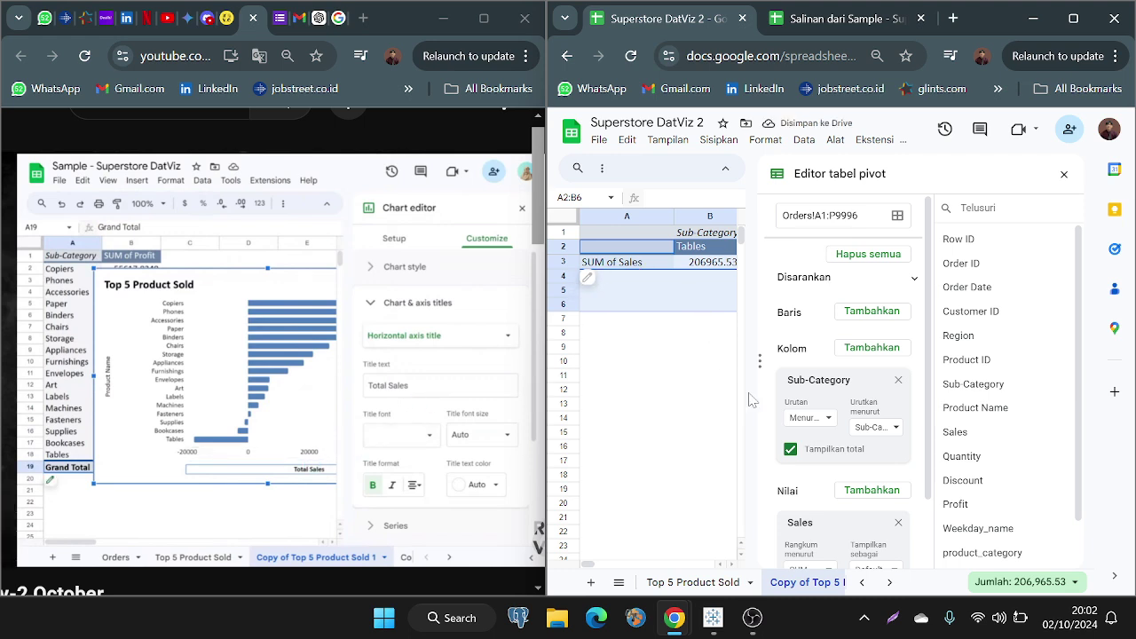
left_click(706, 291)
scroll(707, 292, "right", 3)
scroll(708, 298, "left", 3)
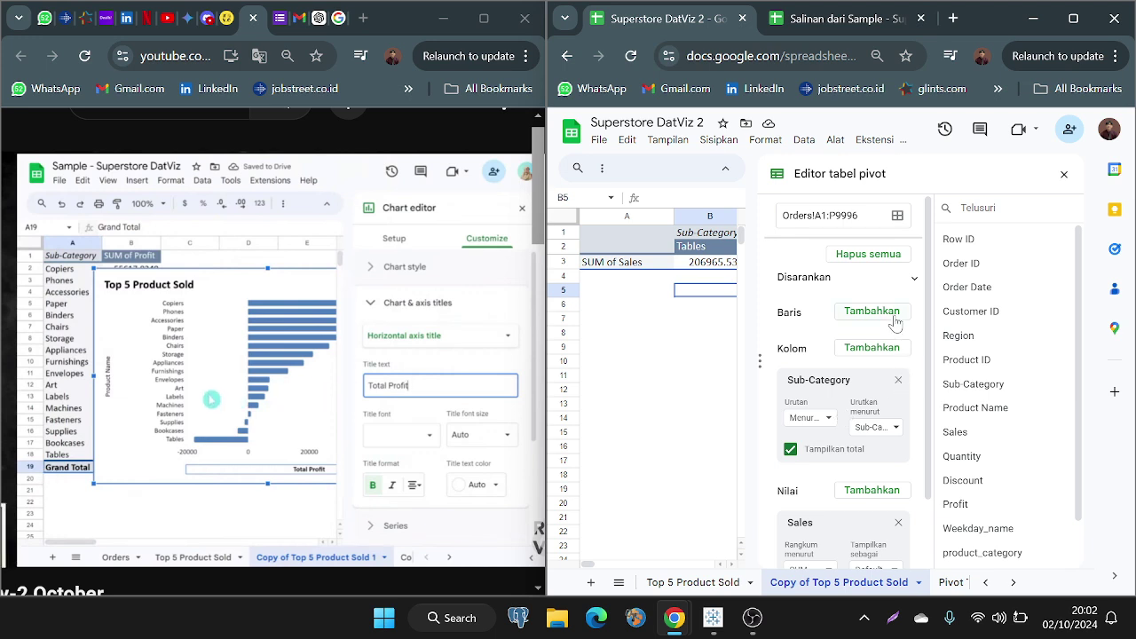
left_click(899, 384)
left_click(887, 312)
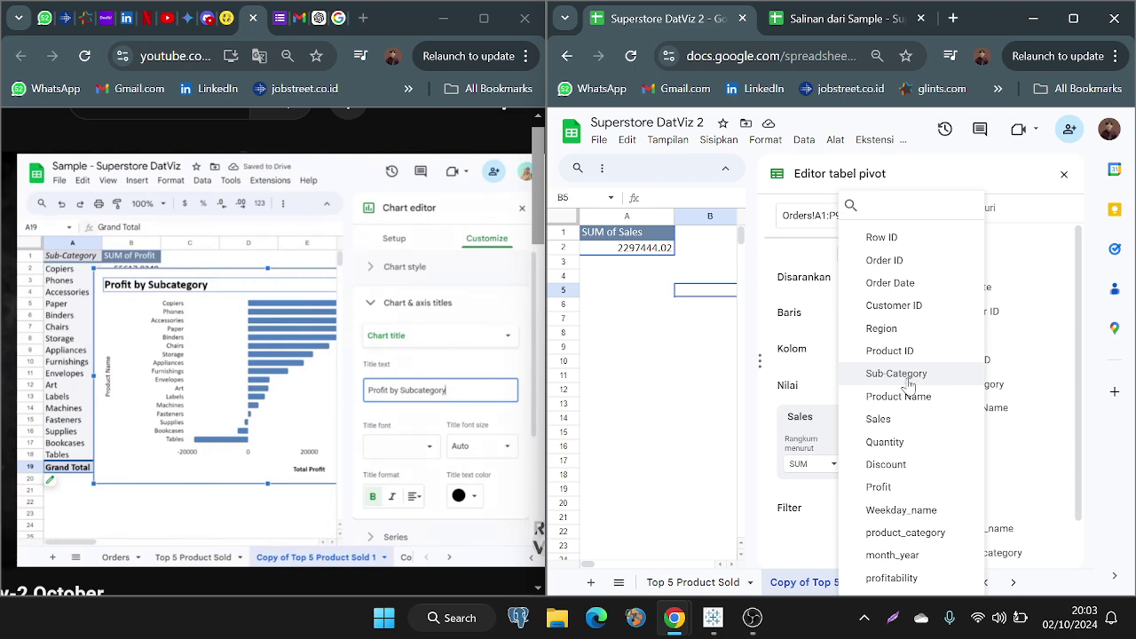
left_click(898, 396)
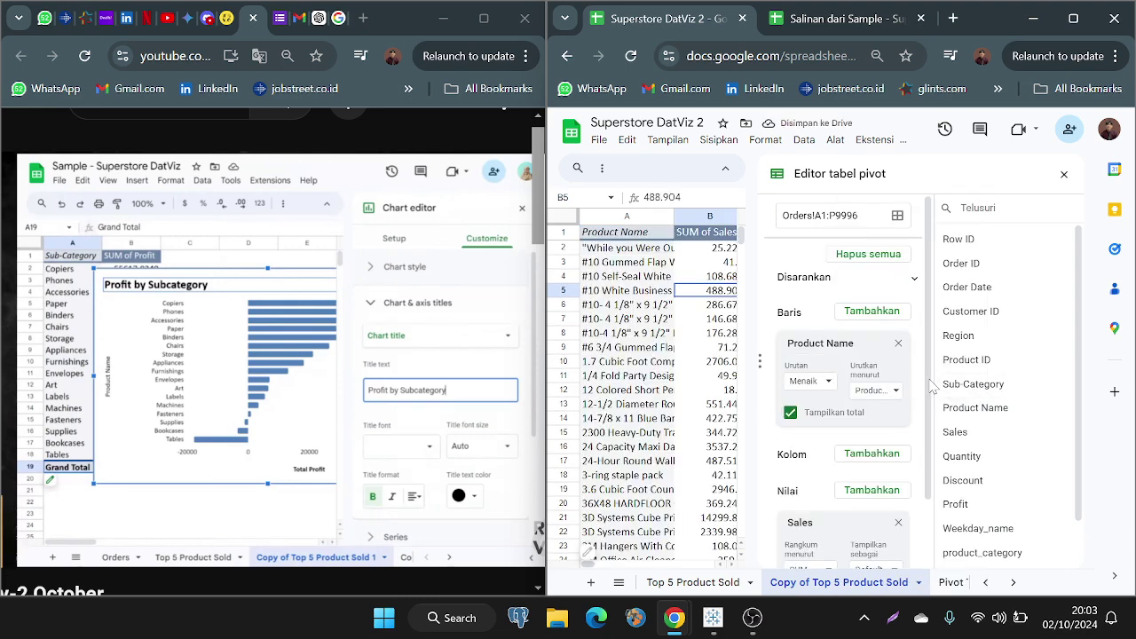
left_click(898, 345)
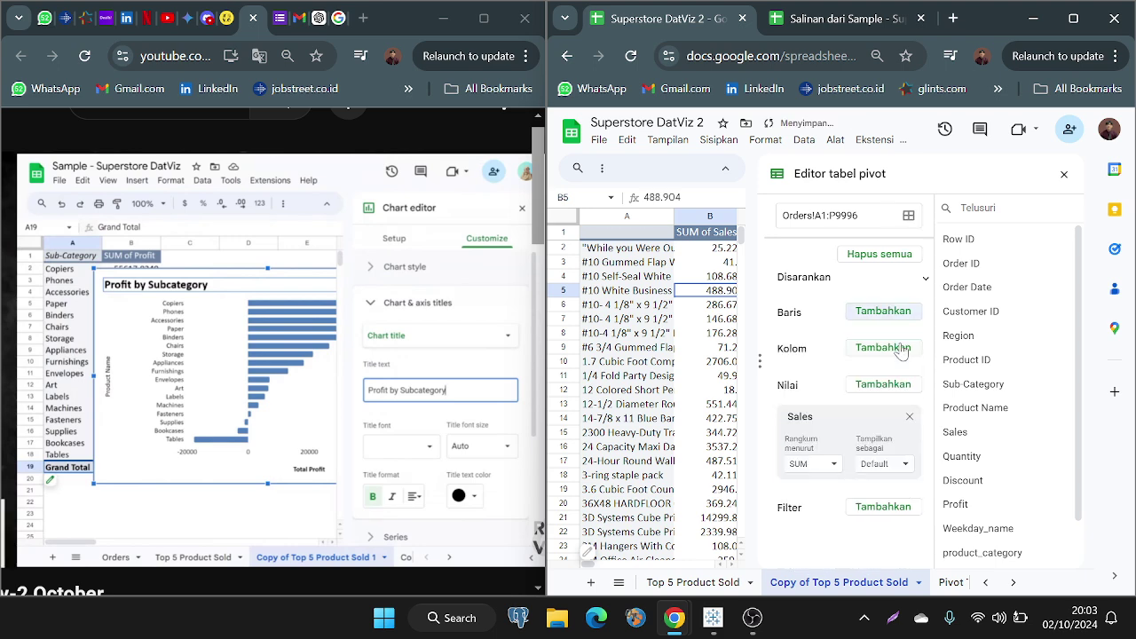
Step: Add Sub-Category as a row field of the pivot table and set its order to descending (Menurun)
left_click(888, 317)
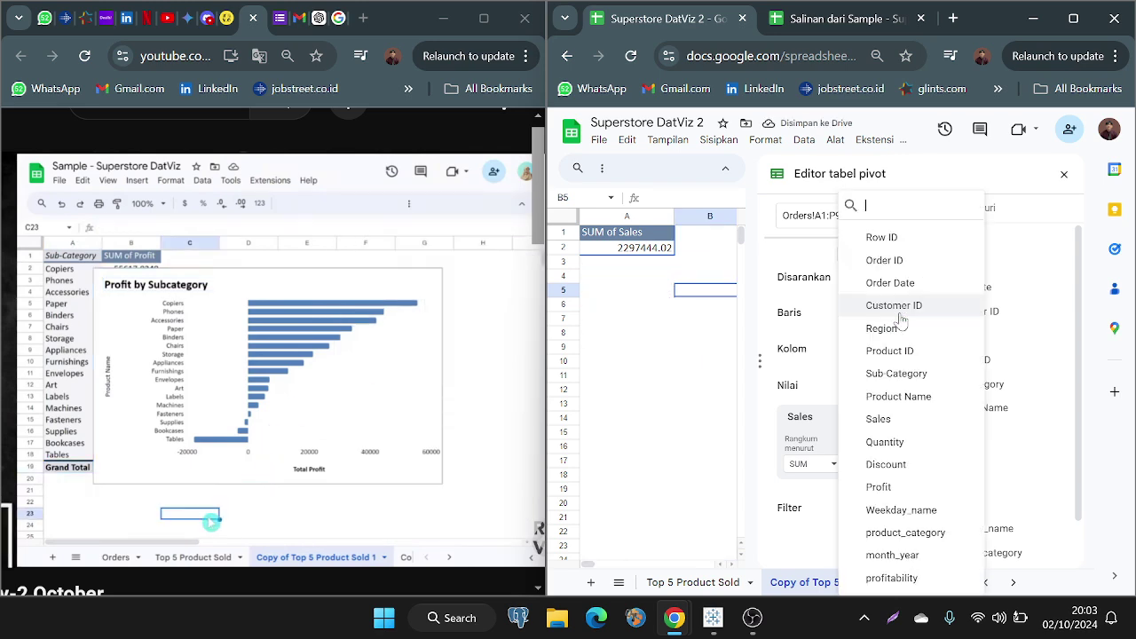
left_click(894, 373)
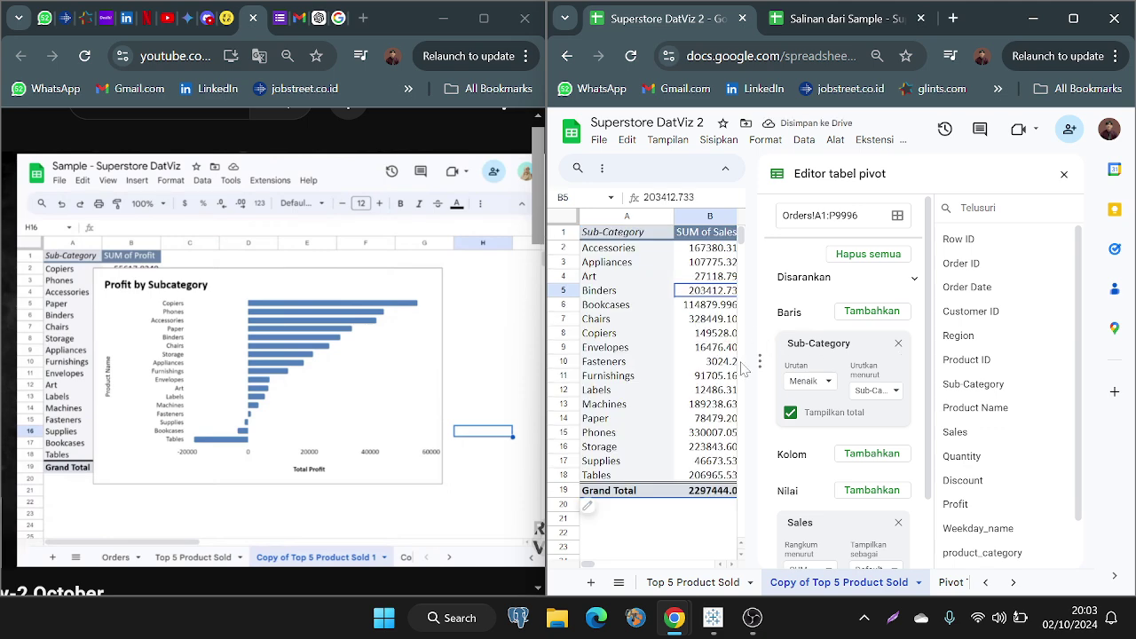
left_click(818, 383)
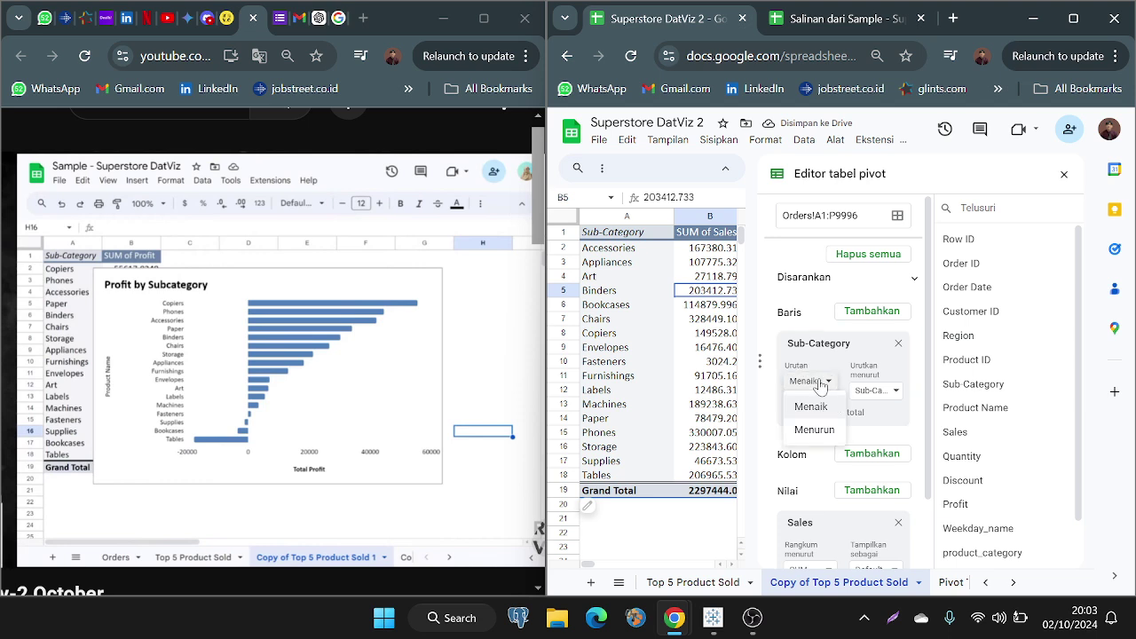
left_click(816, 429)
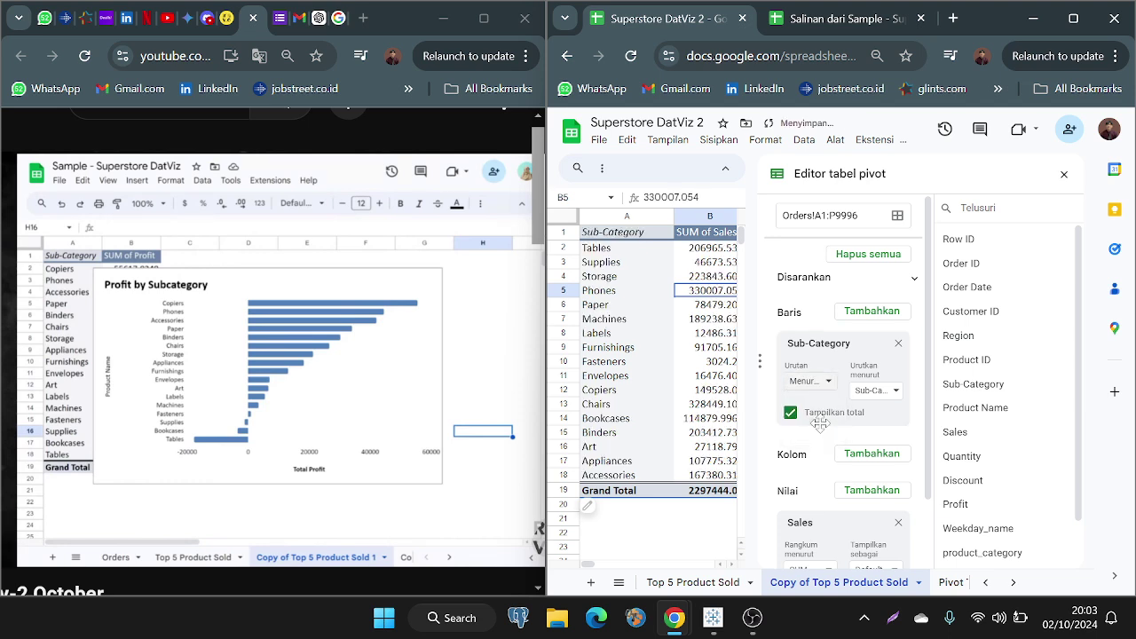
Step: Try summarizing the Sales value by MAX and set it back to SUM
scroll(855, 434, "down", 1)
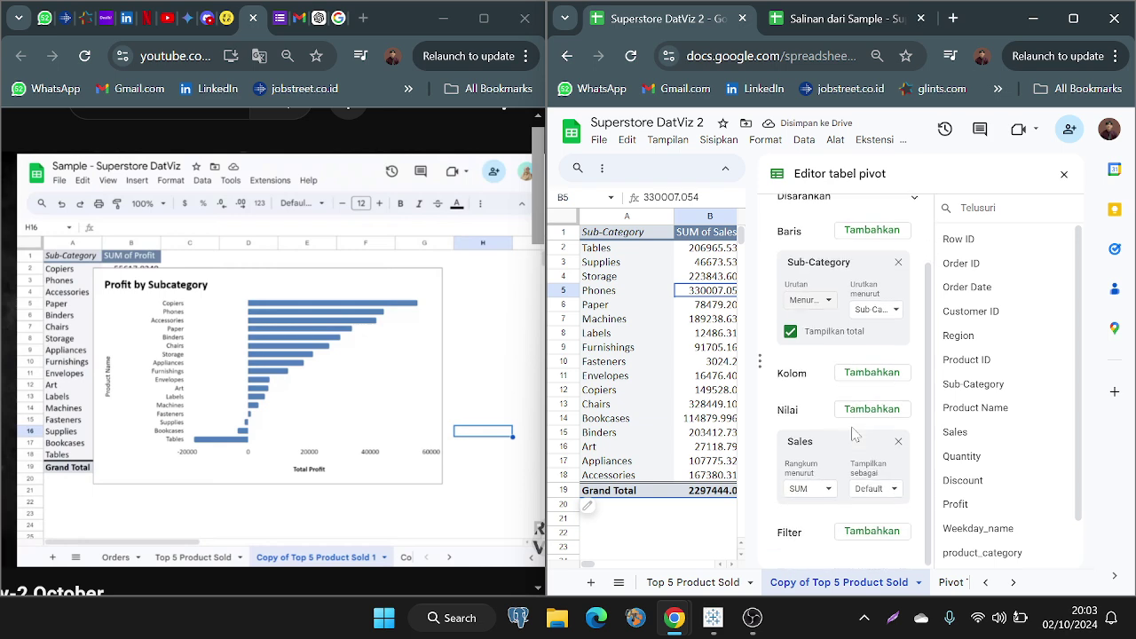
left_click(874, 491)
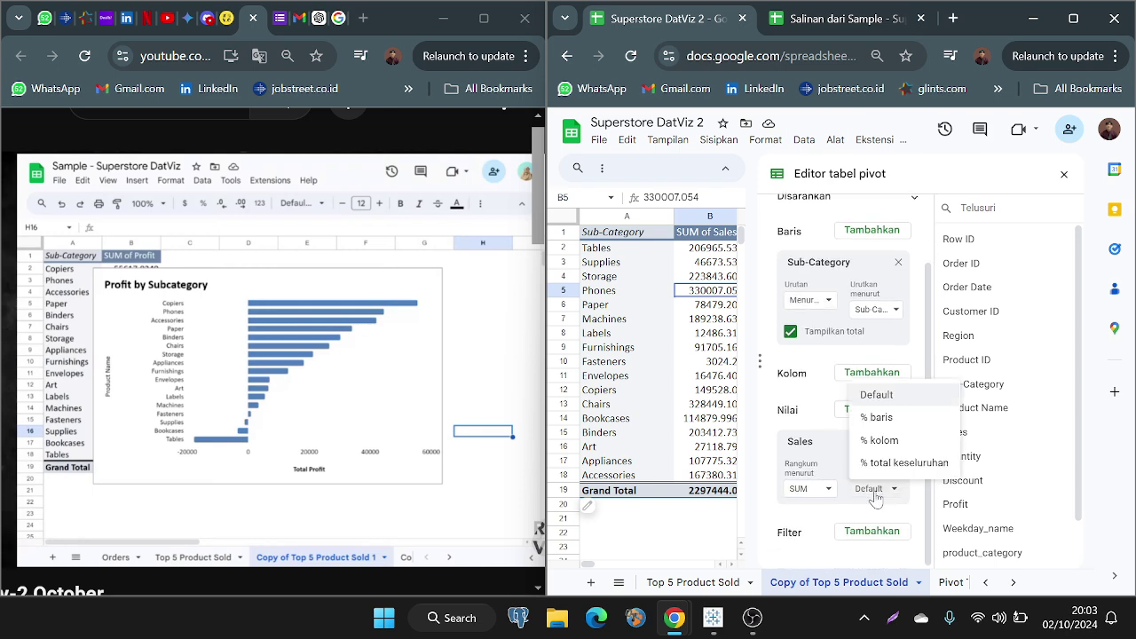
left_click(823, 493)
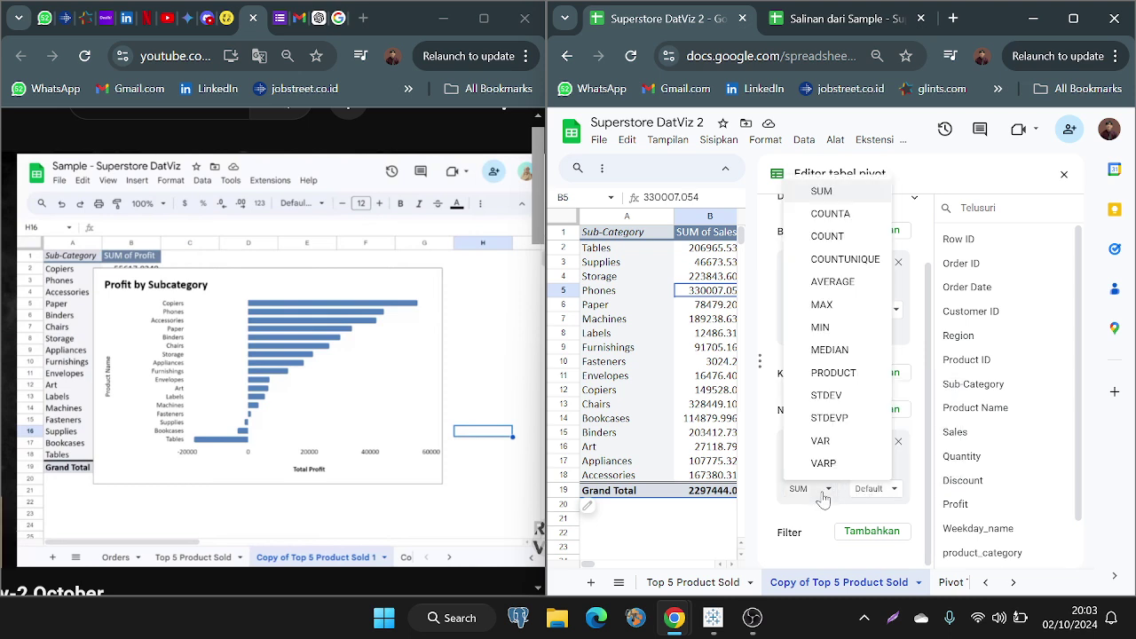
left_click(823, 305)
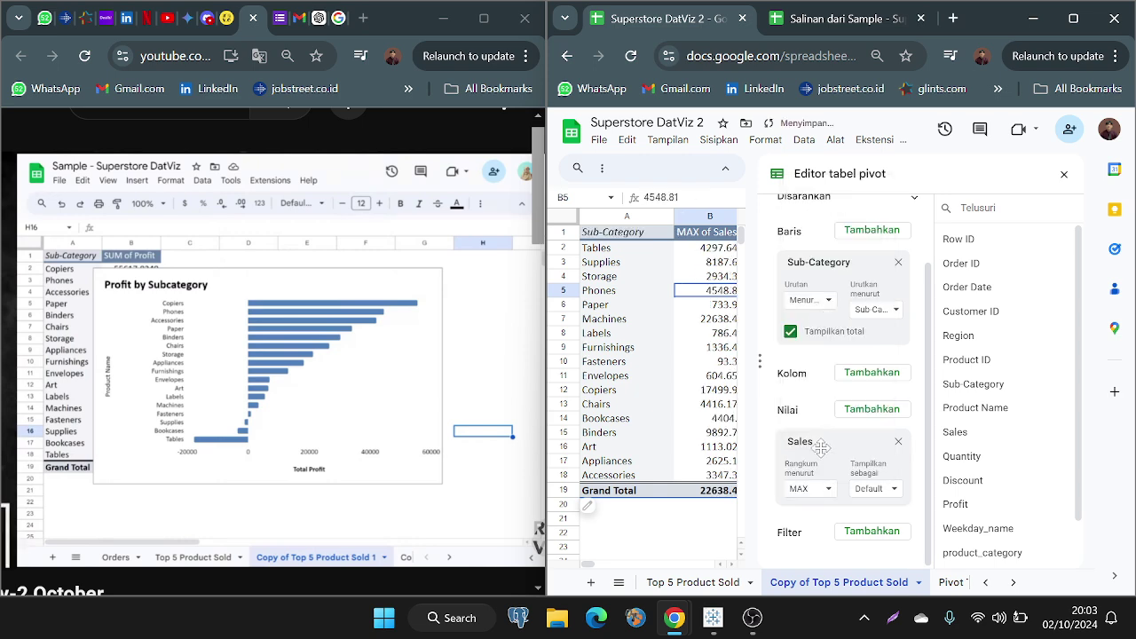
left_click(824, 487)
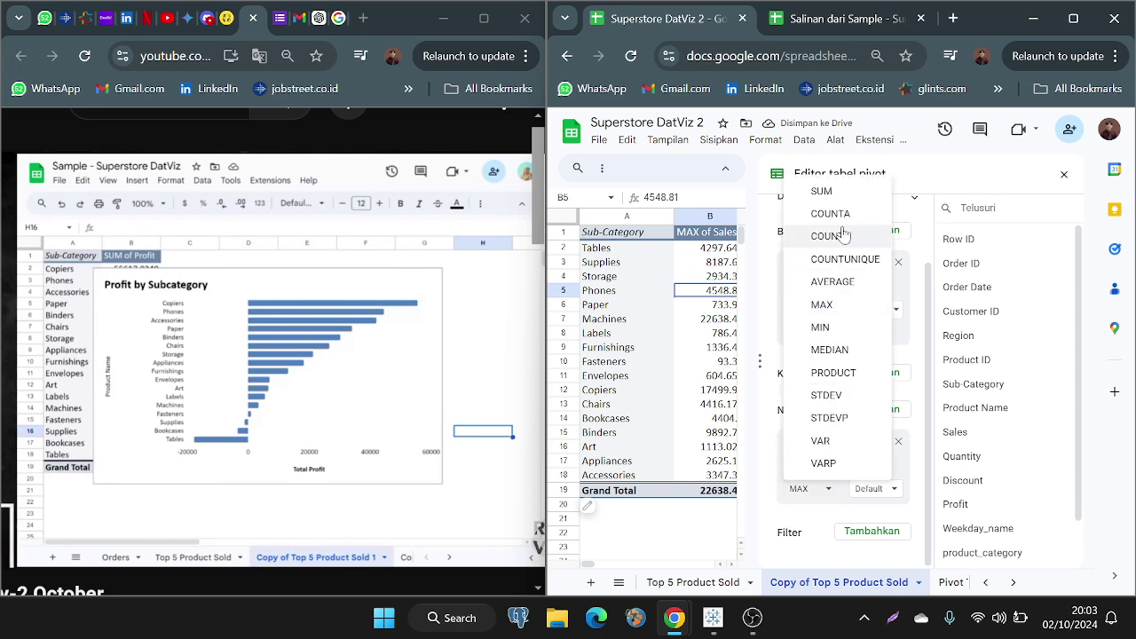
left_click(821, 191)
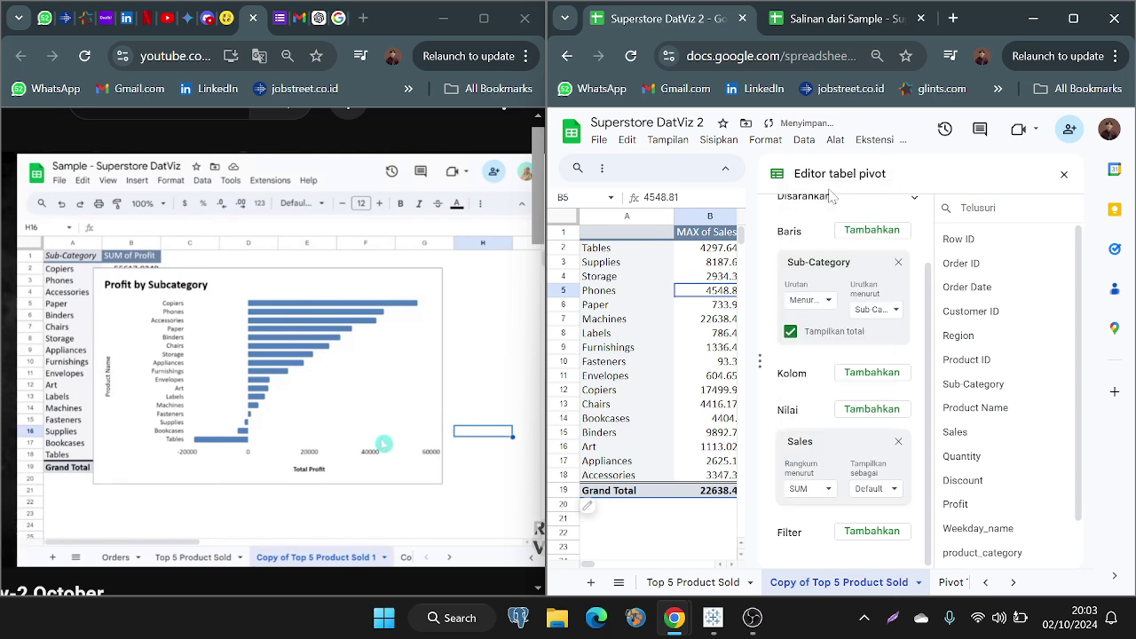
Step: Sort the Sub-Category rows by SUM of Sales in descending order and close the pivot table editor
left_click(868, 310)
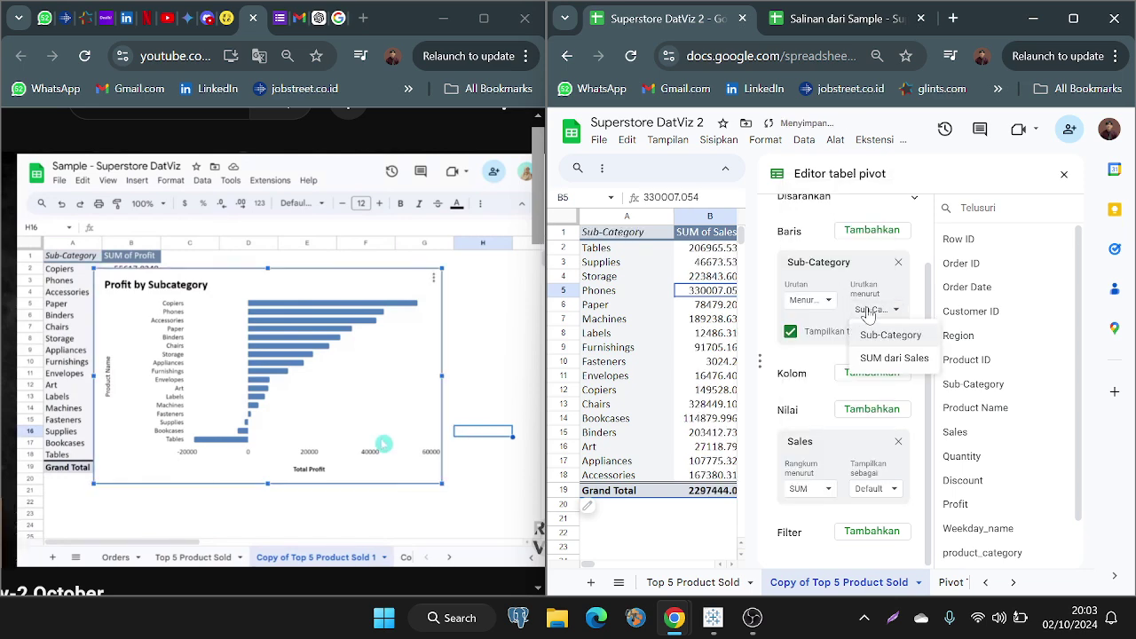
left_click(892, 357)
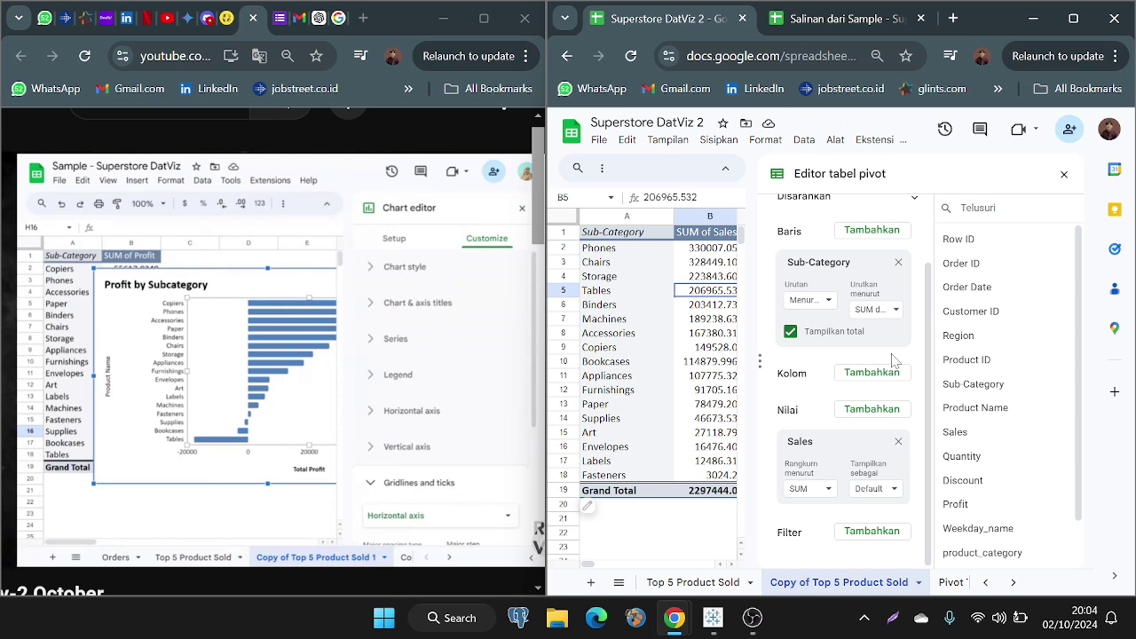
left_click(811, 300)
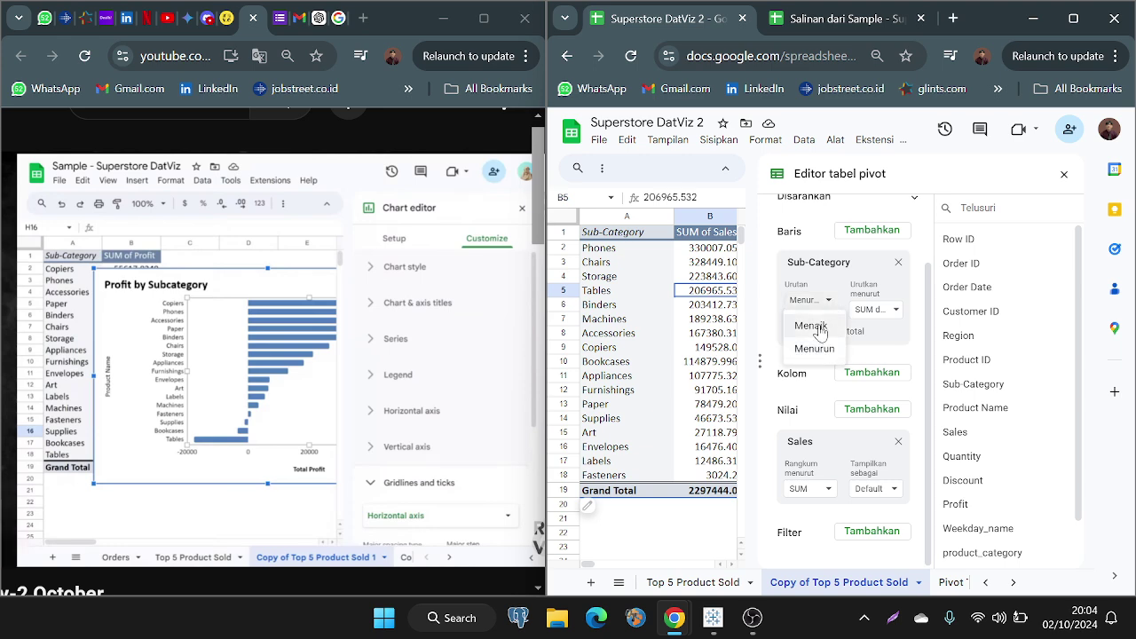
left_click(819, 328)
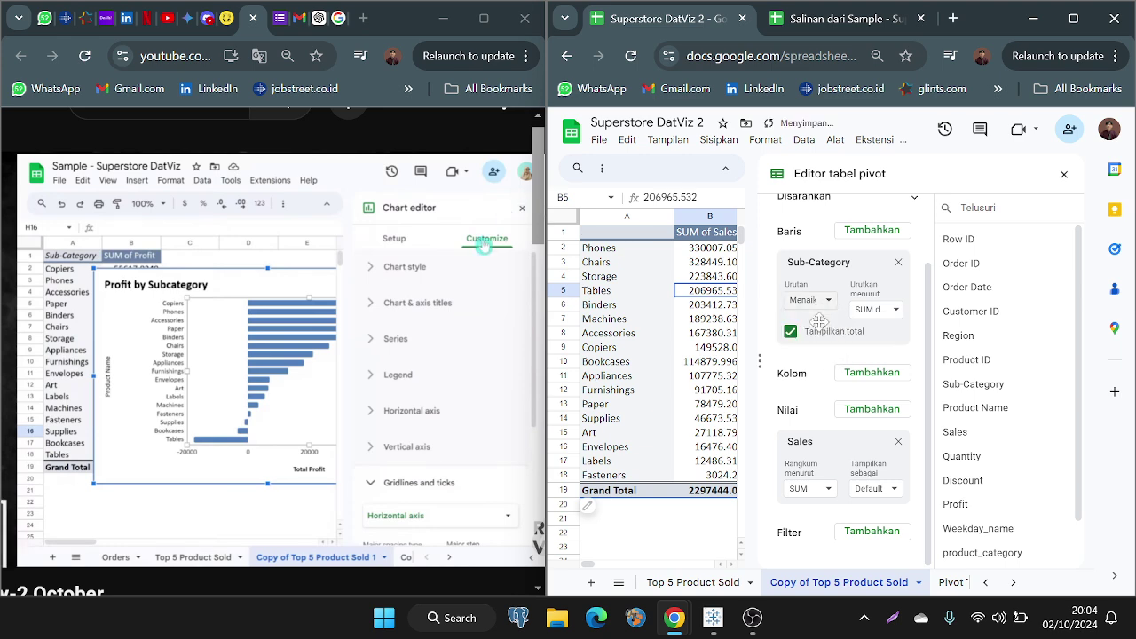
left_click(820, 303)
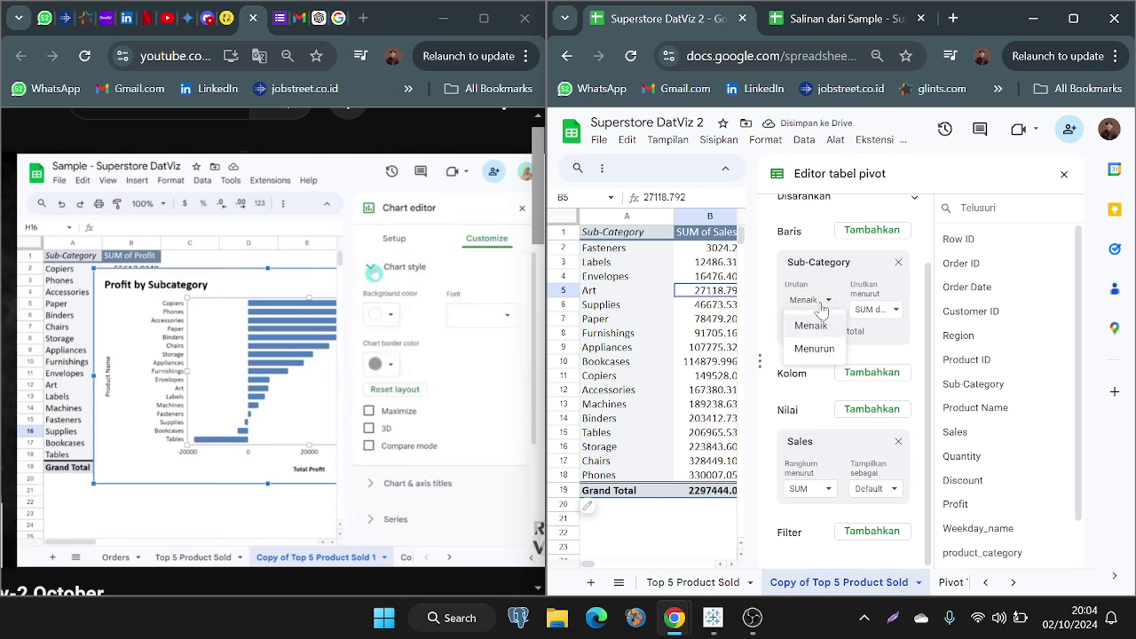
left_click(818, 350)
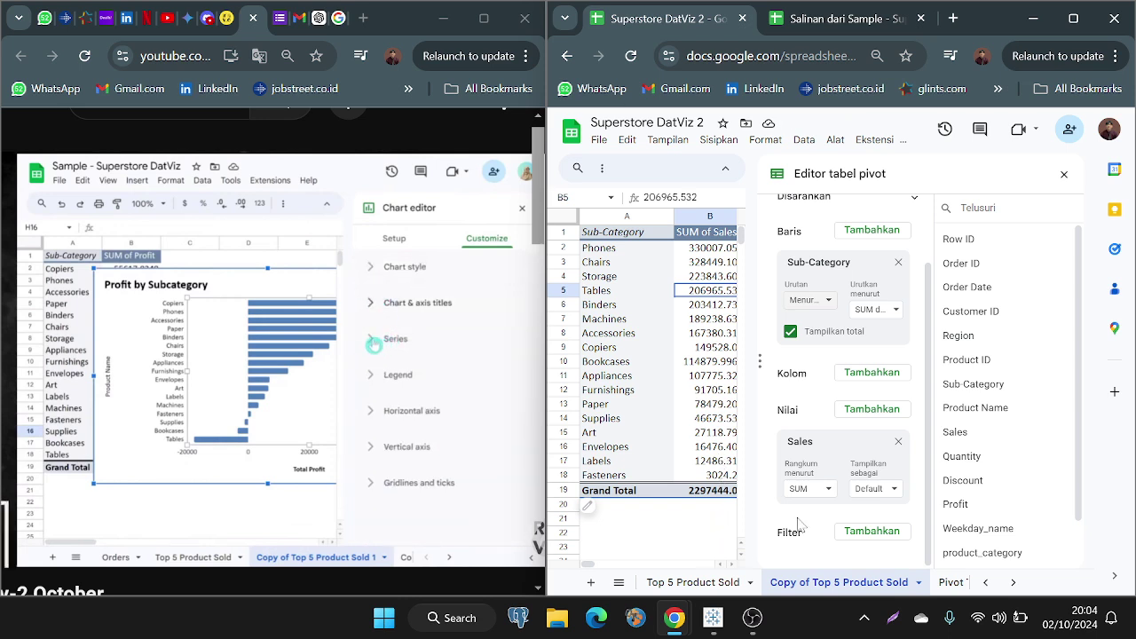
scroll(814, 515, "up", 2)
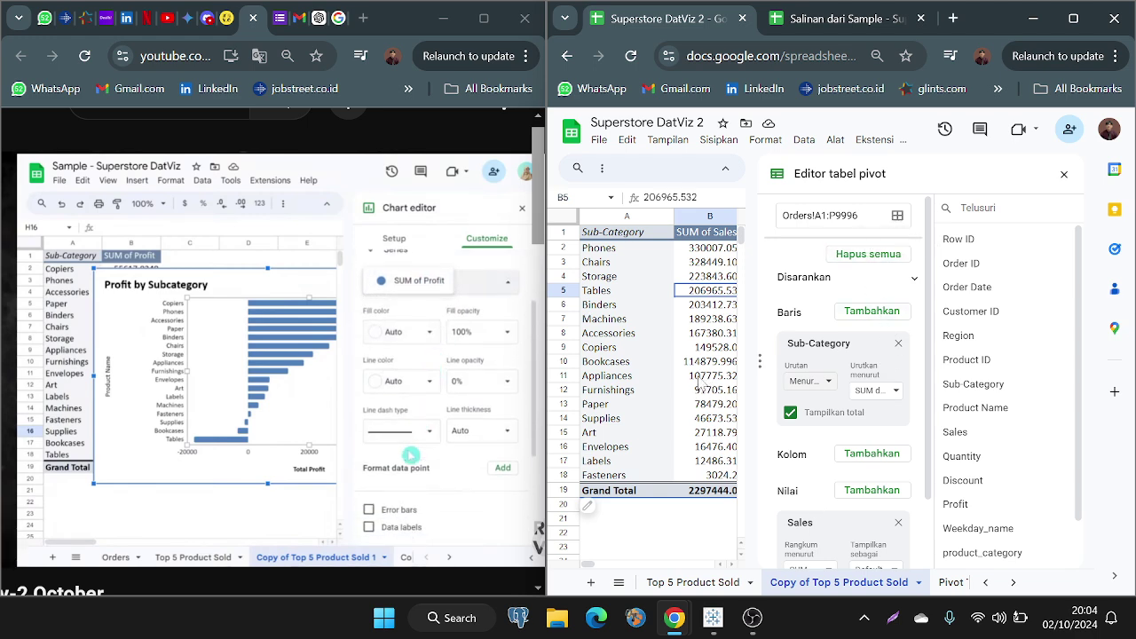
left_click(1064, 174)
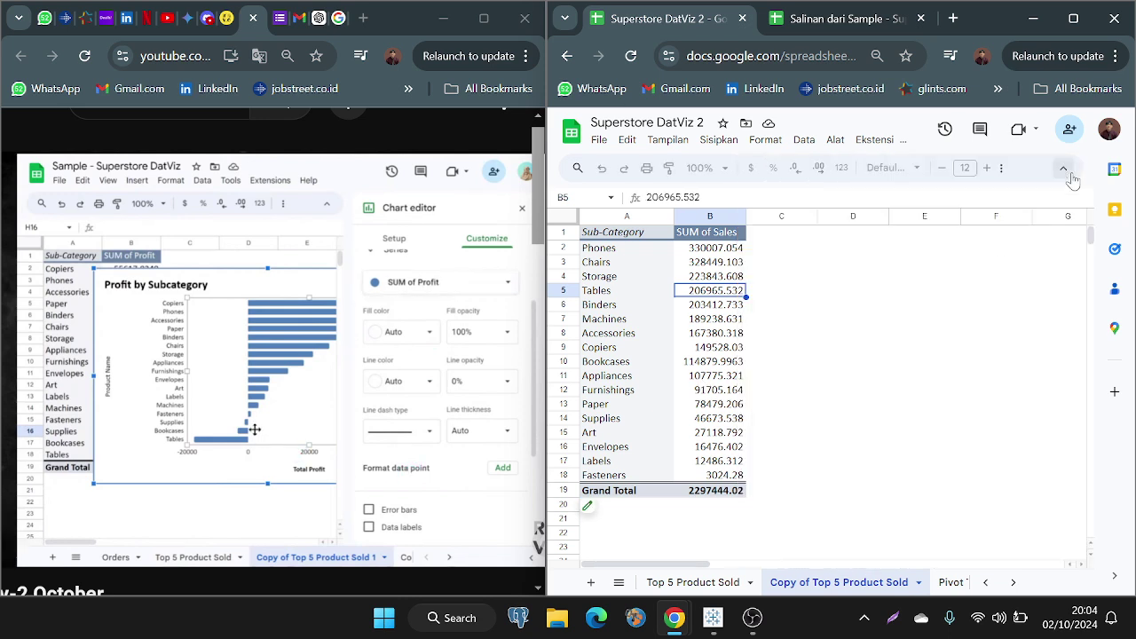
Step: Insert a chart from the pivot table range A1:B18, leaving out the Grand Total row
left_click(812, 419)
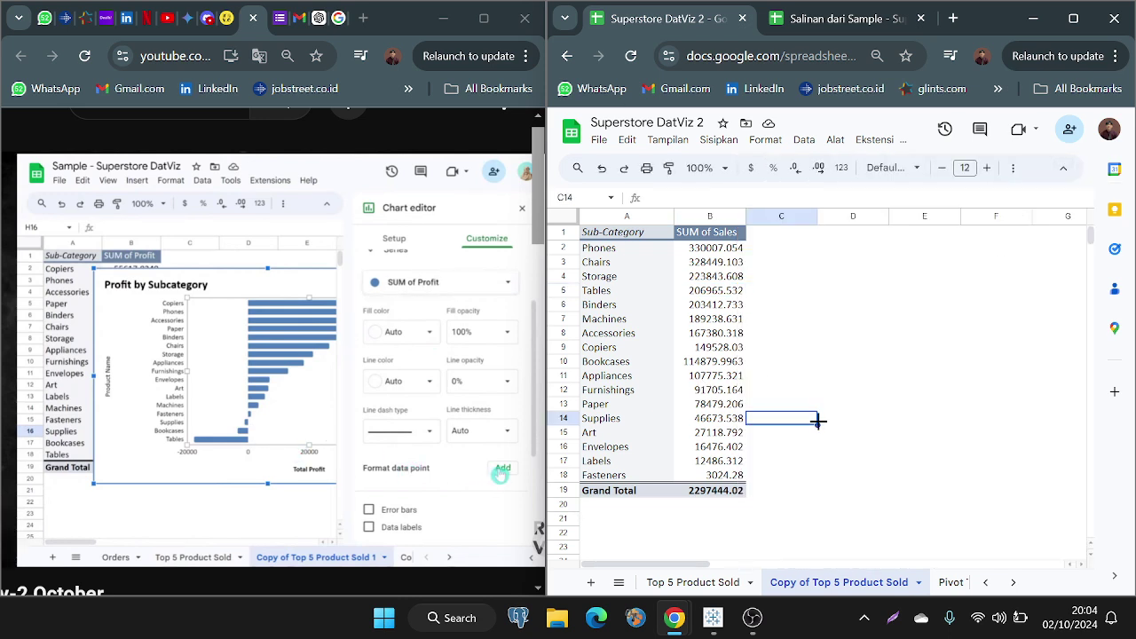
left_click(630, 252)
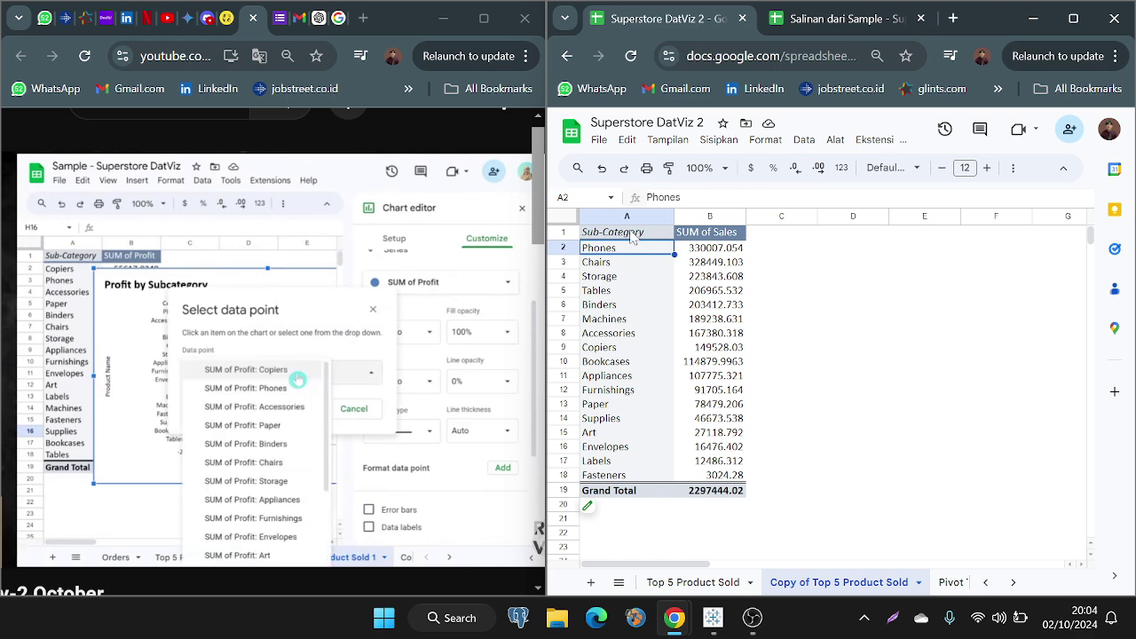
left_click_drag(630, 233, 720, 480)
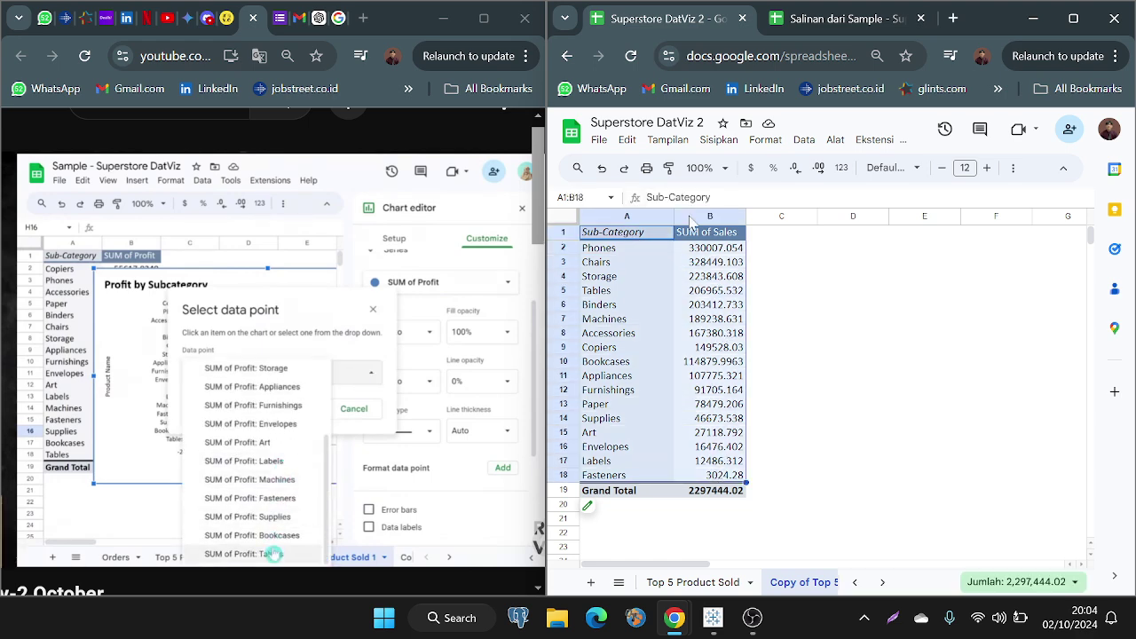
left_click(665, 142)
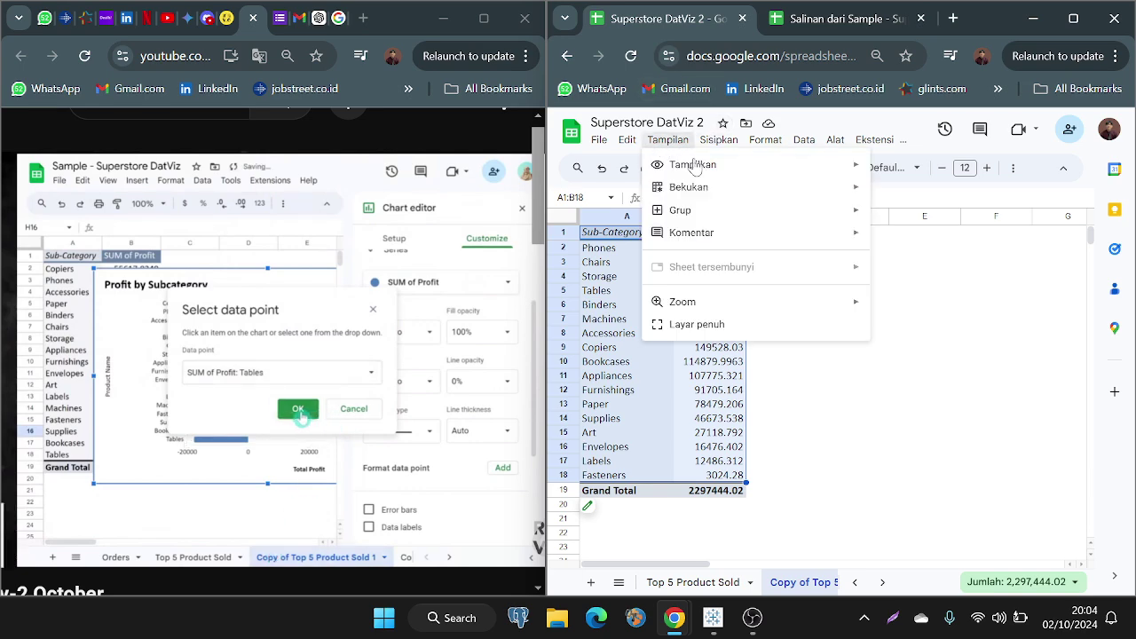
mouse_move(713, 147)
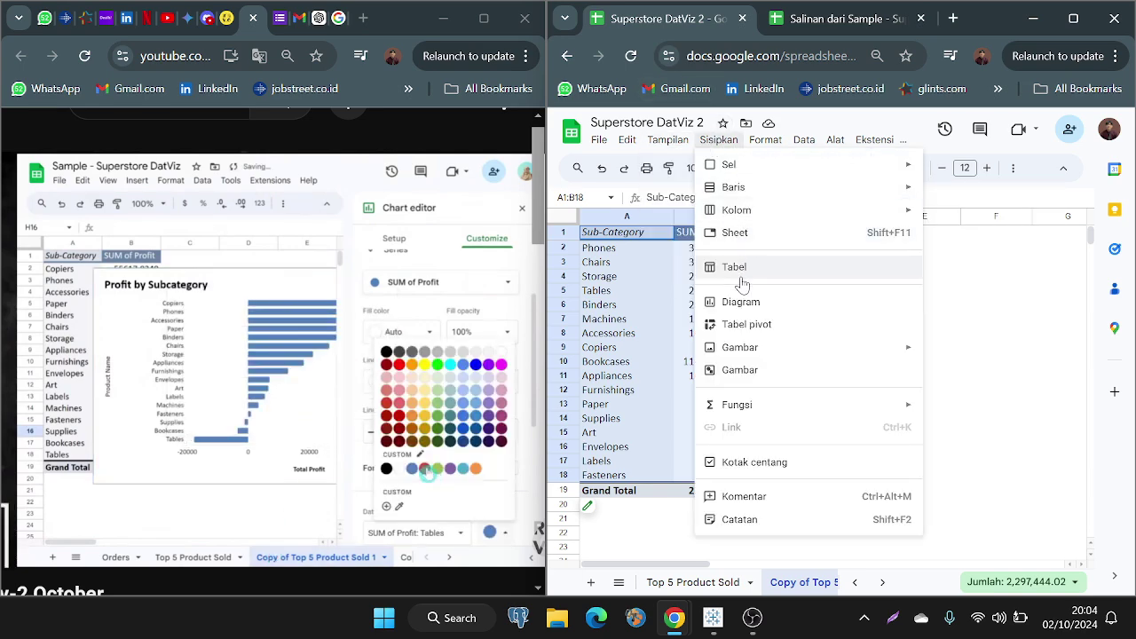
left_click(740, 303)
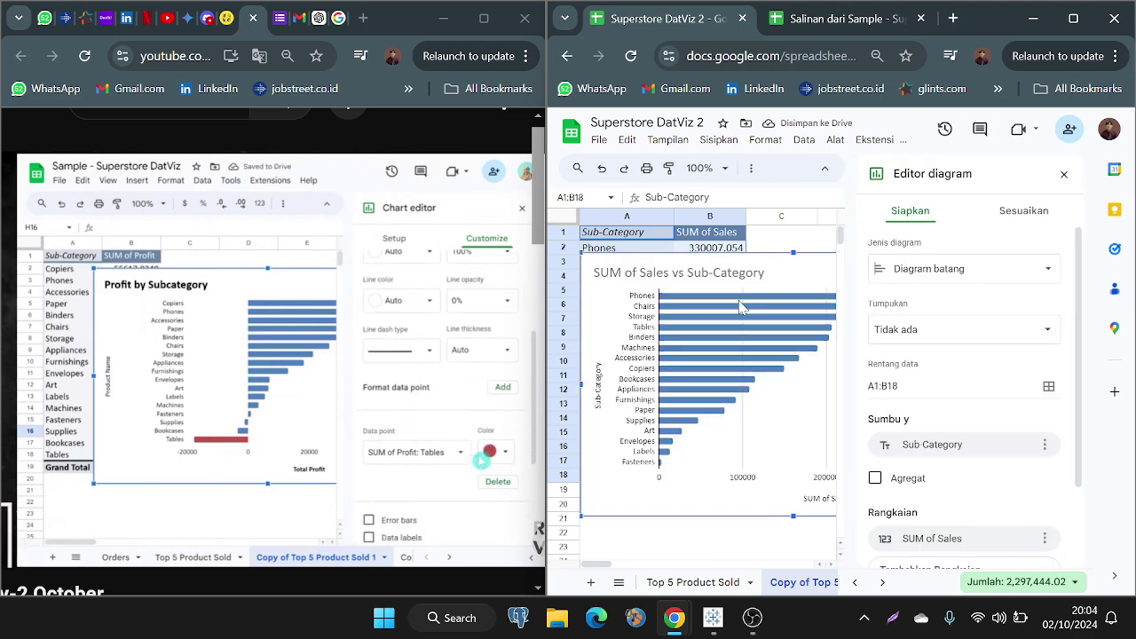
scroll(741, 306, "right", 4)
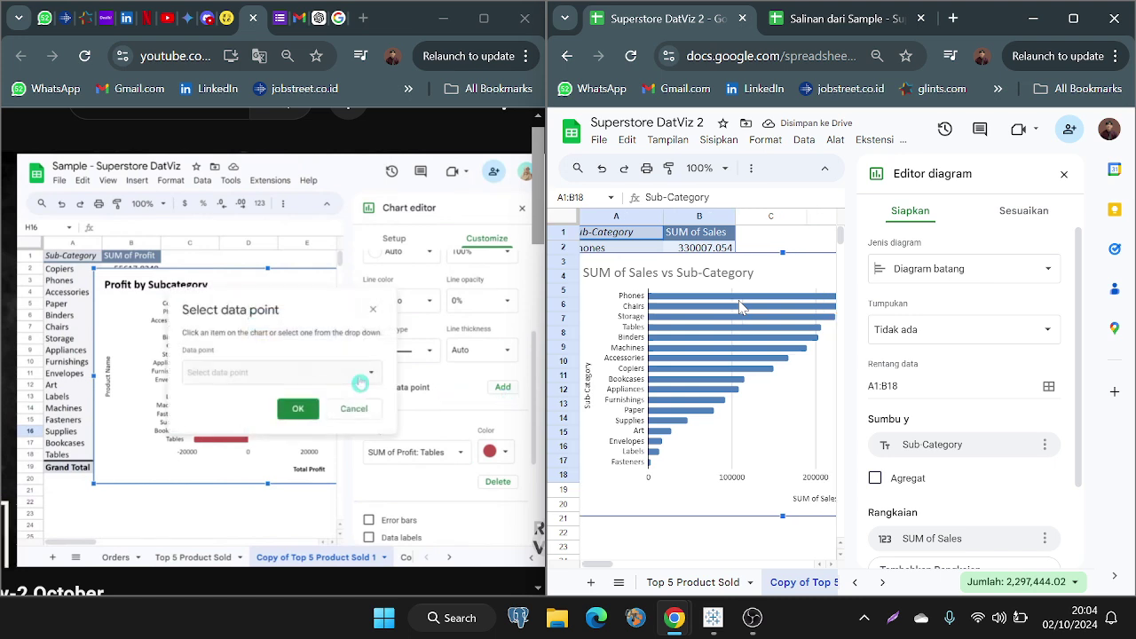
scroll(741, 306, "left", 3)
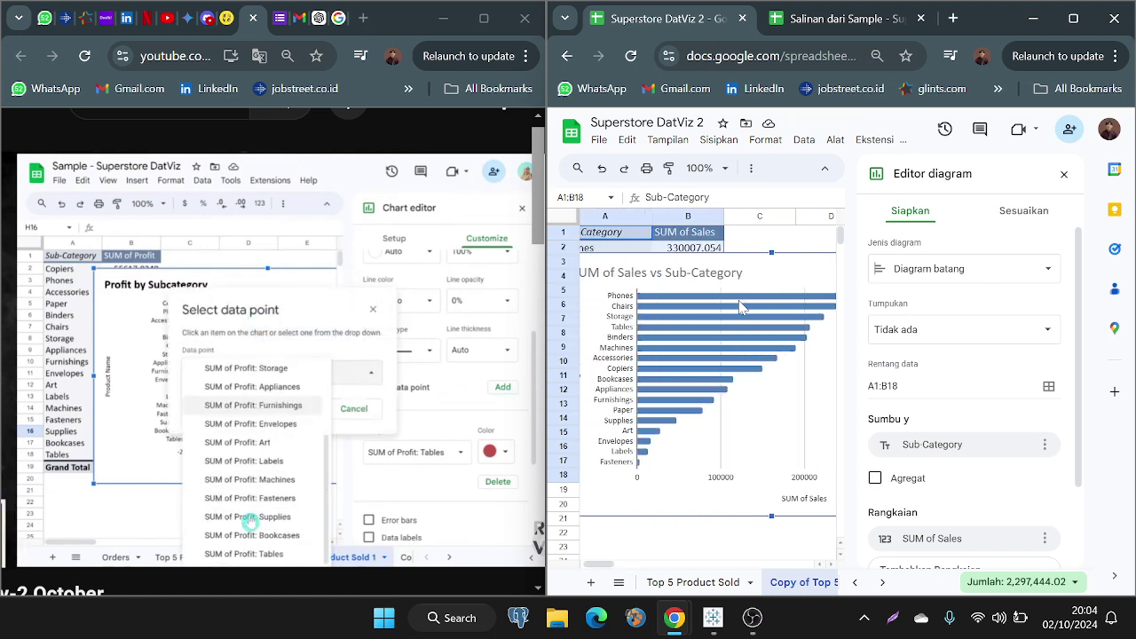
scroll(741, 306, "right", 3)
scroll(740, 306, "left", 1)
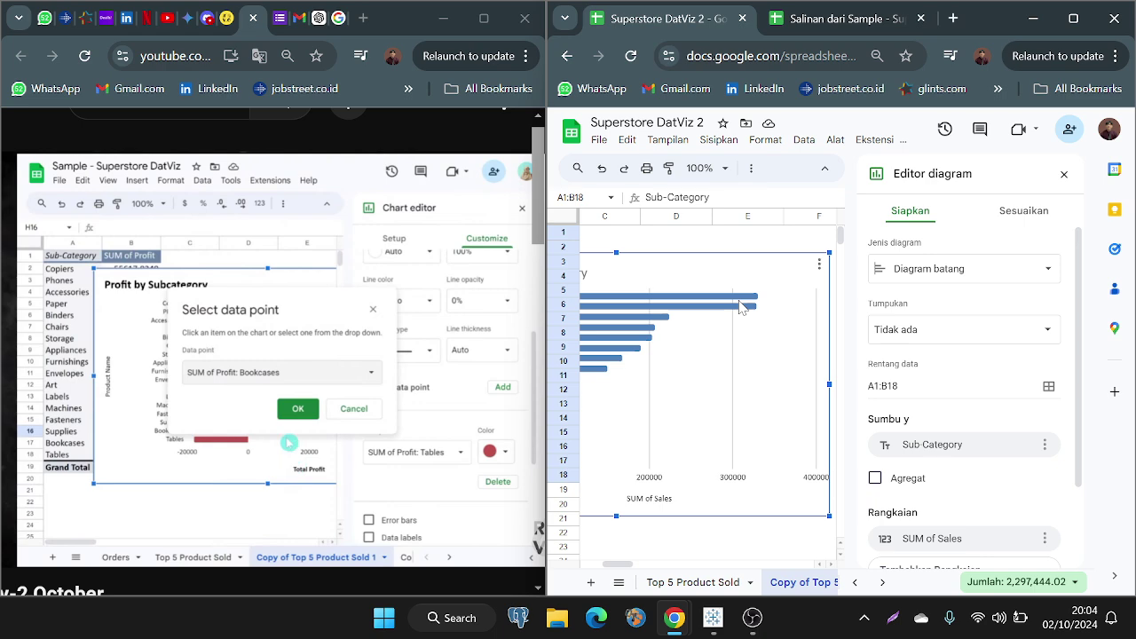
scroll(741, 306, "left", 3)
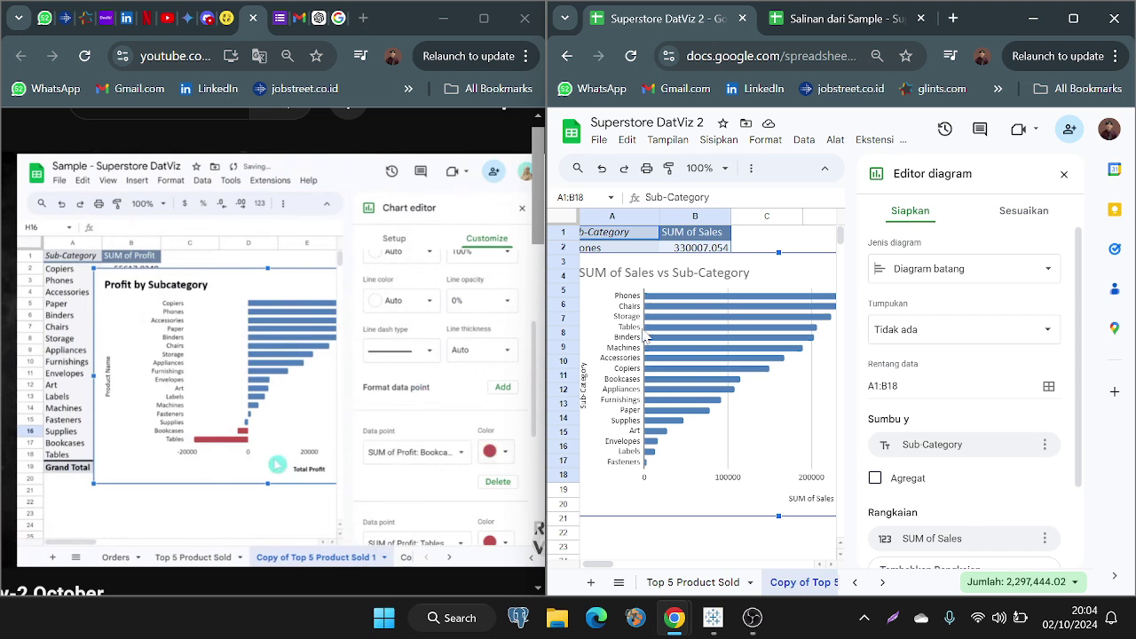
scroll(631, 337, "left", 1)
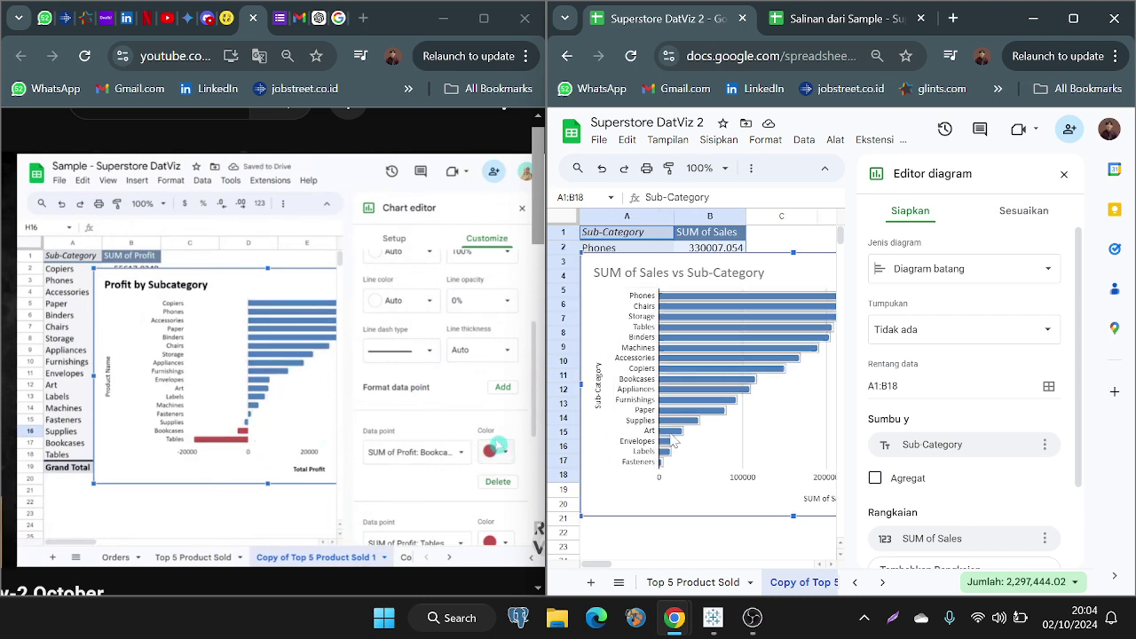
mouse_move(342, 303)
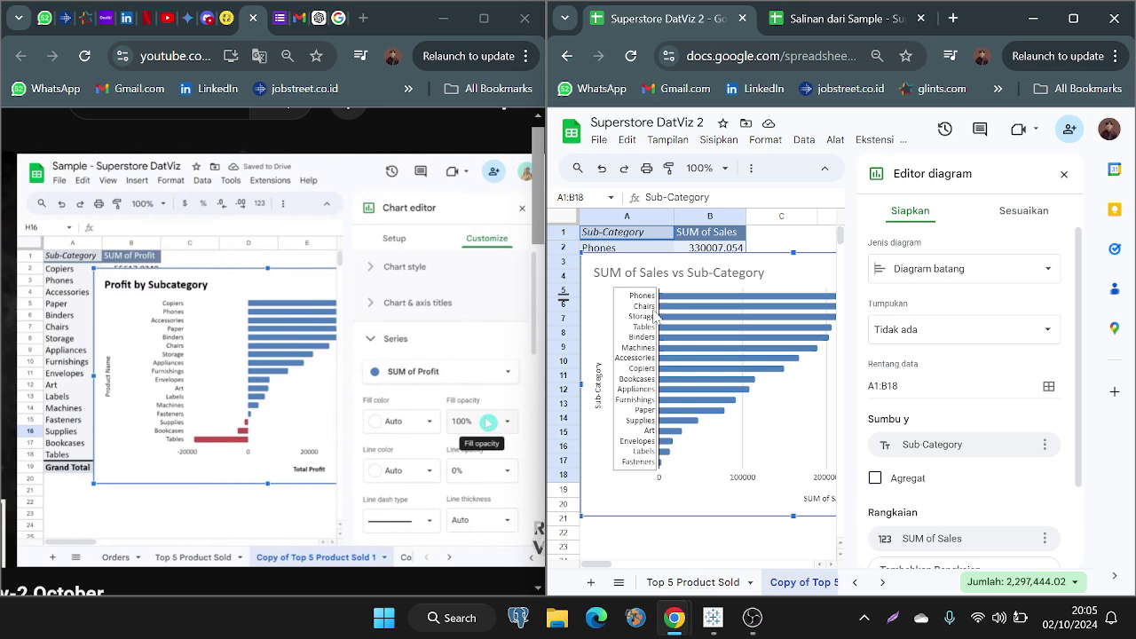
Step: Replace the chart's title with "Profit by Subcategory"
left_click(676, 272)
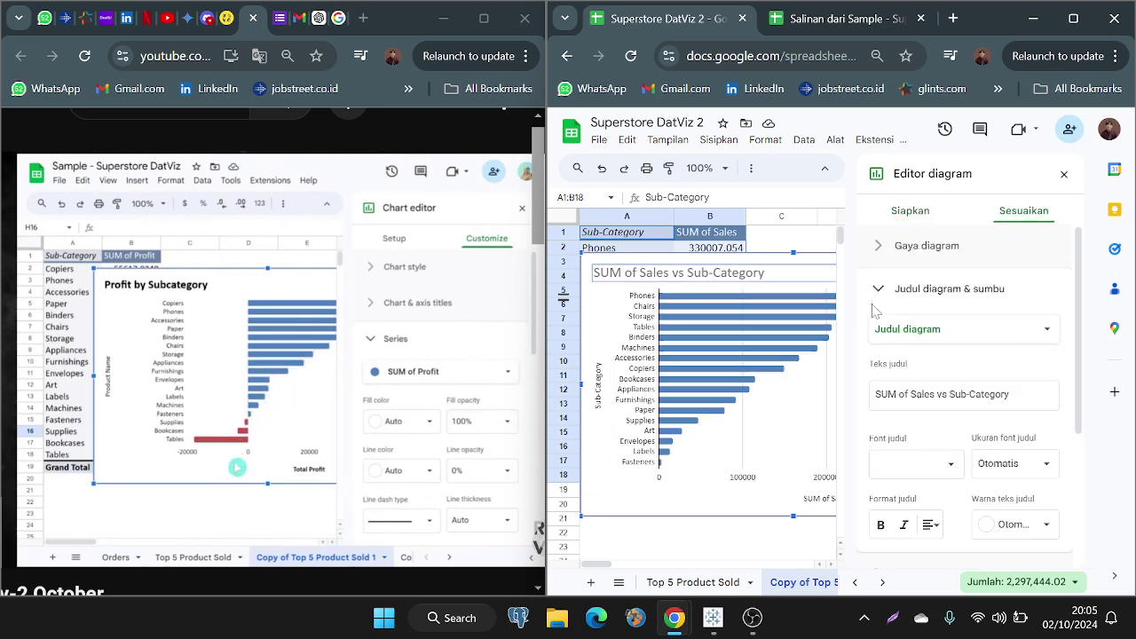
left_click(1003, 395)
key("BackSpace")
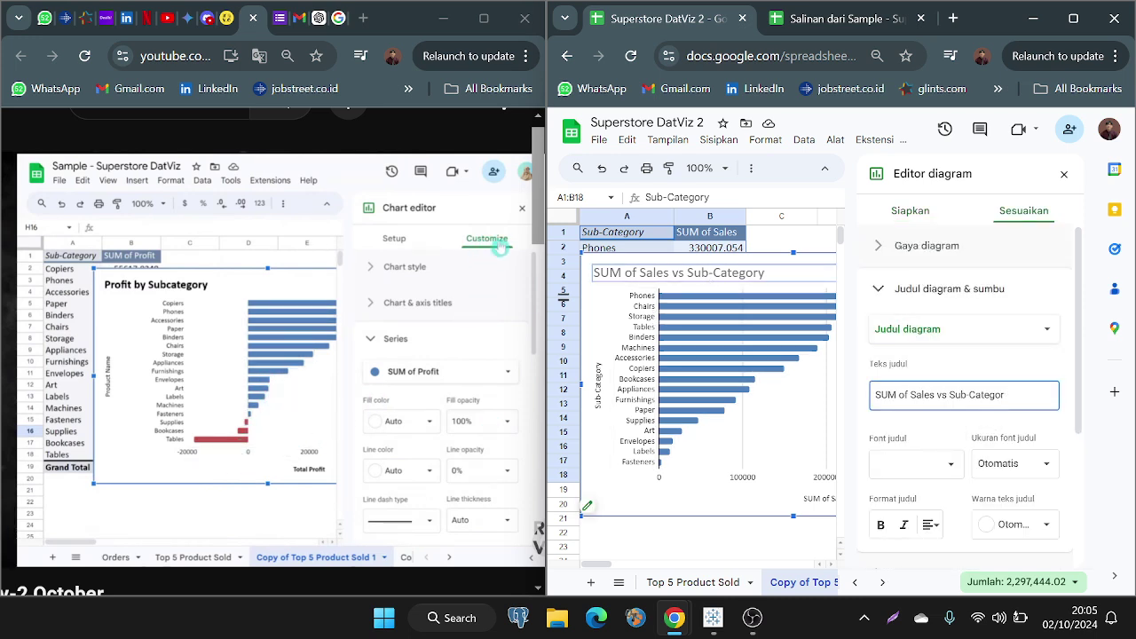
key("BackSpace")
key("BackSpace")
key("BackSpace")
key("BackSpace")
key("BackSpace")
key("BackSpace")
key("BackSpace")
key("BackSpace")
key("BackSpace")
key("BackSpace")
key("BackSpace")
key("BackSpace")
key("BackSpace")
key("BackSpace")
key("BackSpace")
key("BackSpace")
key("BackSpace")
key("BackSpace")
key("BackSpace")
key("BackSpace")
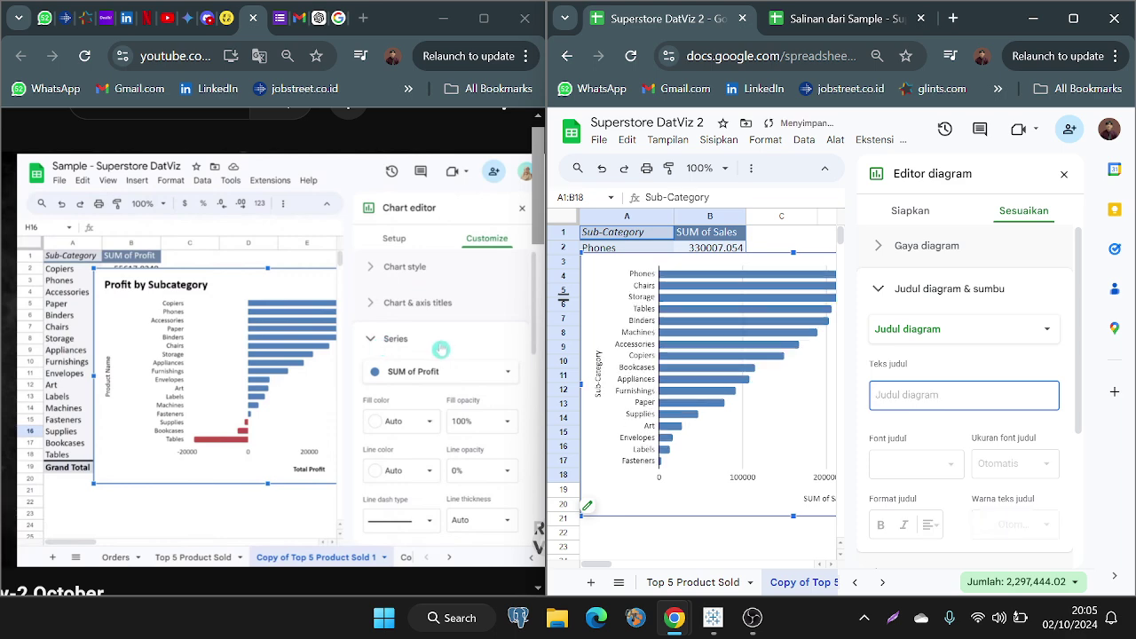
type("Pro")
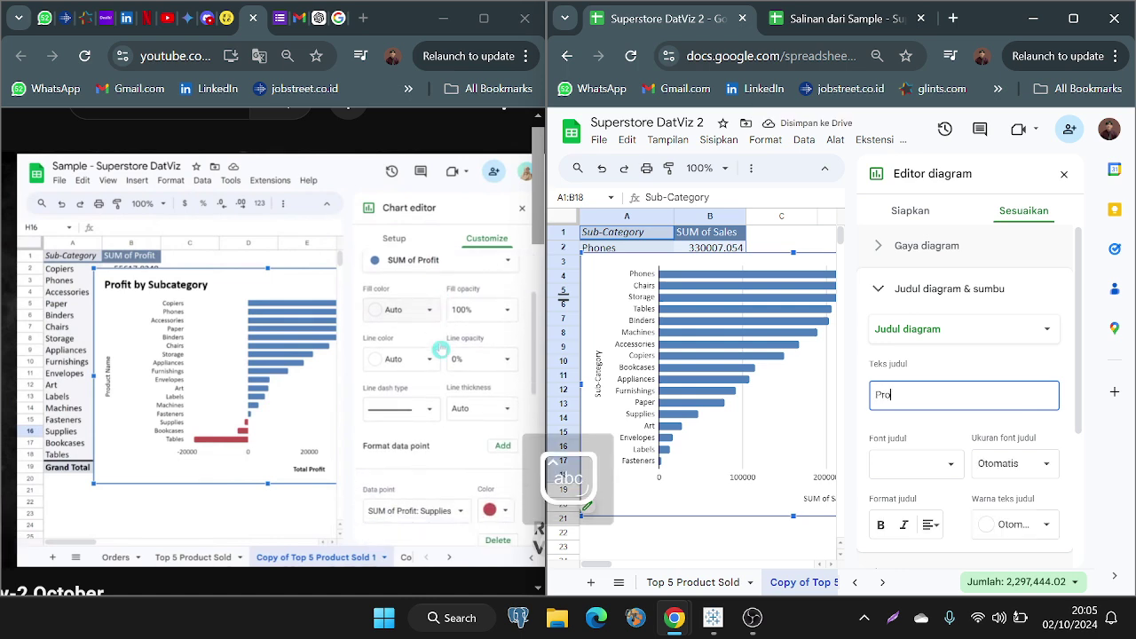
type("fit by ")
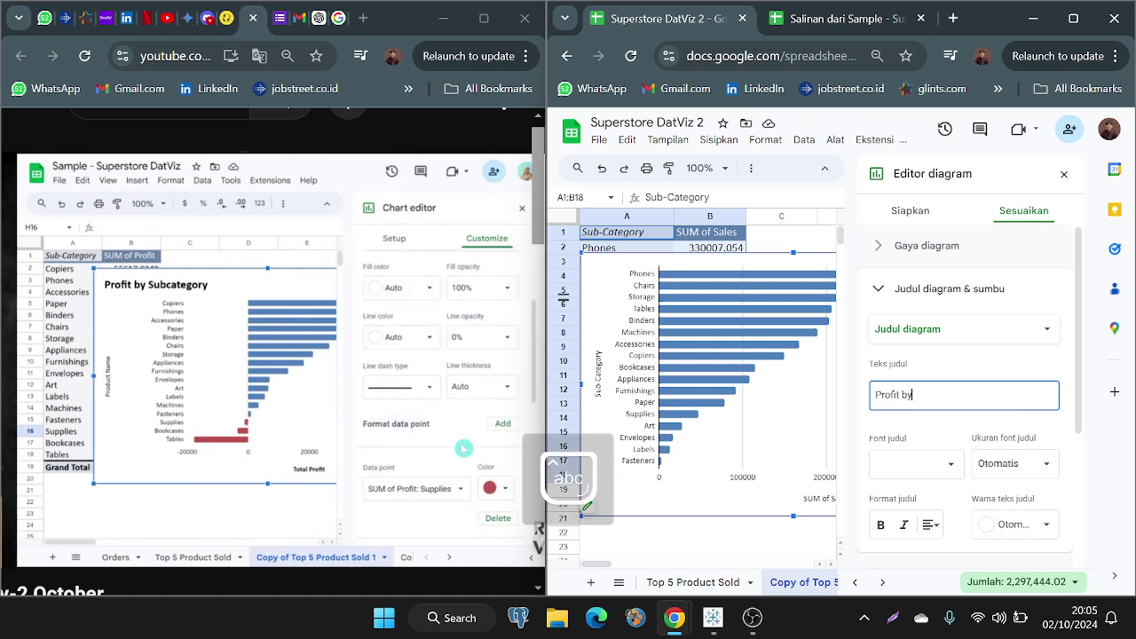
type("Sub")
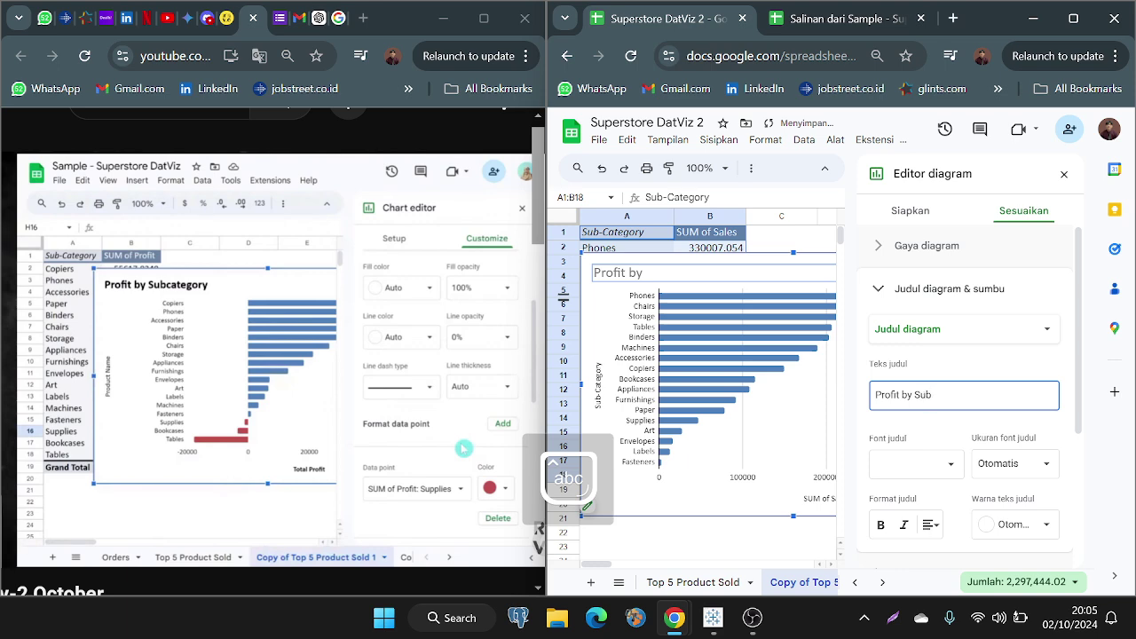
type("category")
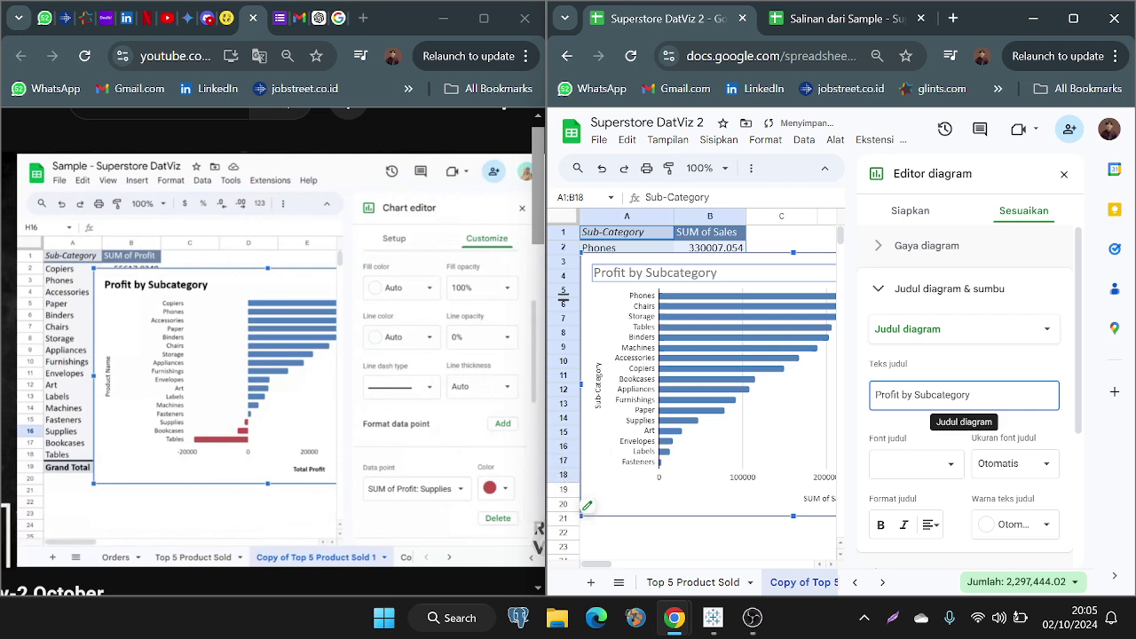
Step: Change the chart's horizontal axis title to "Total Profit"
scroll(1025, 366, "down", 1)
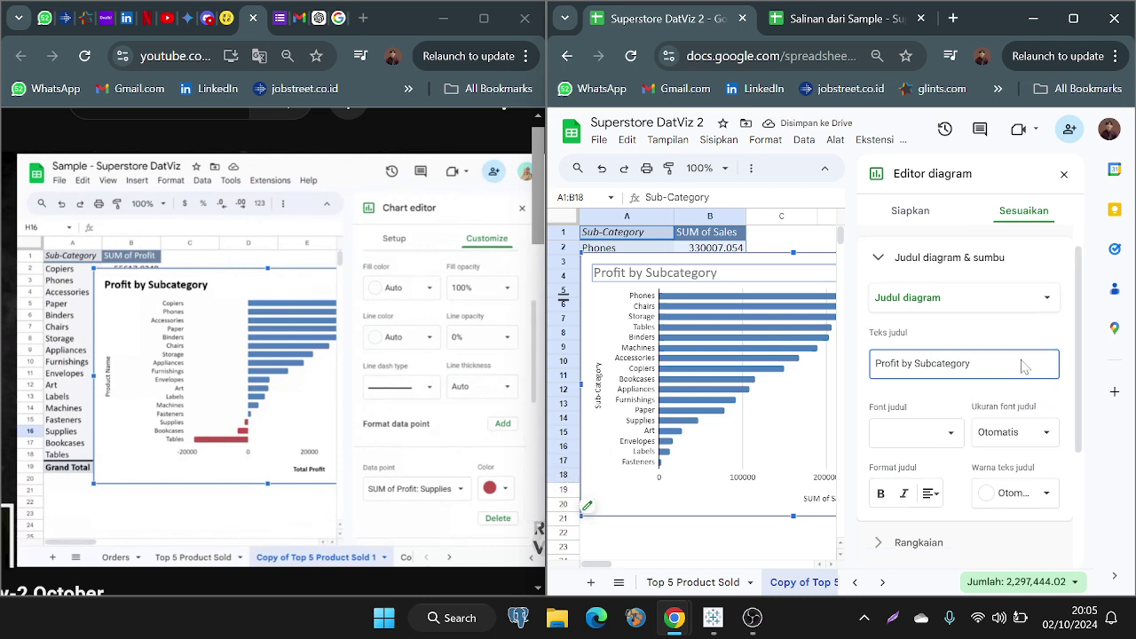
scroll(794, 510, "right", 1)
left_click(794, 506)
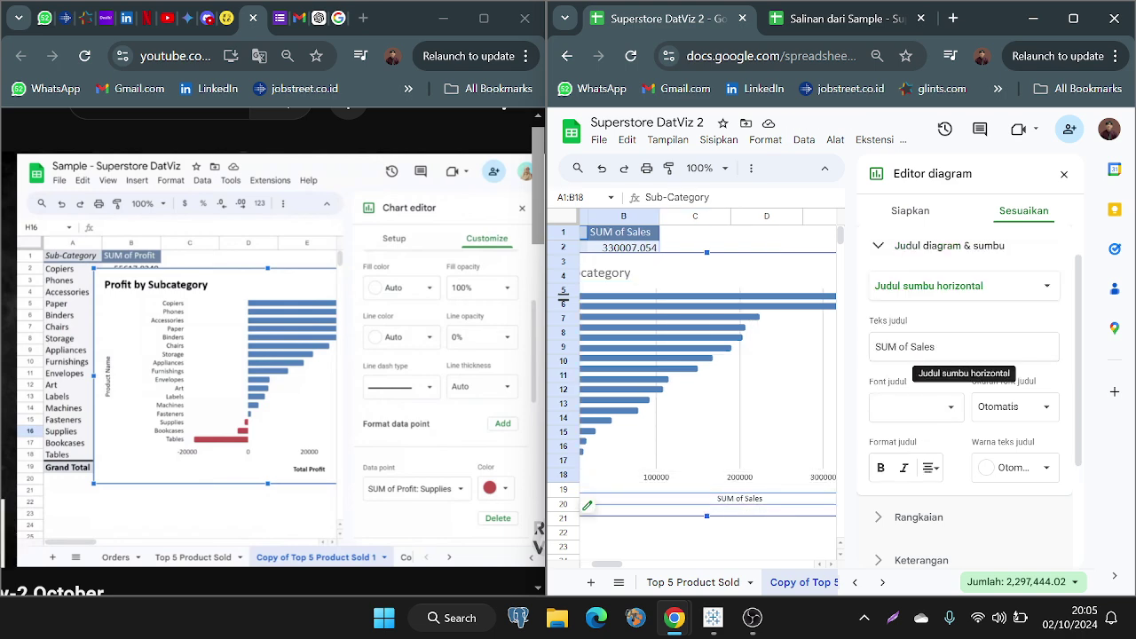
left_click(963, 352)
key("Caps_Lock")
type("T")
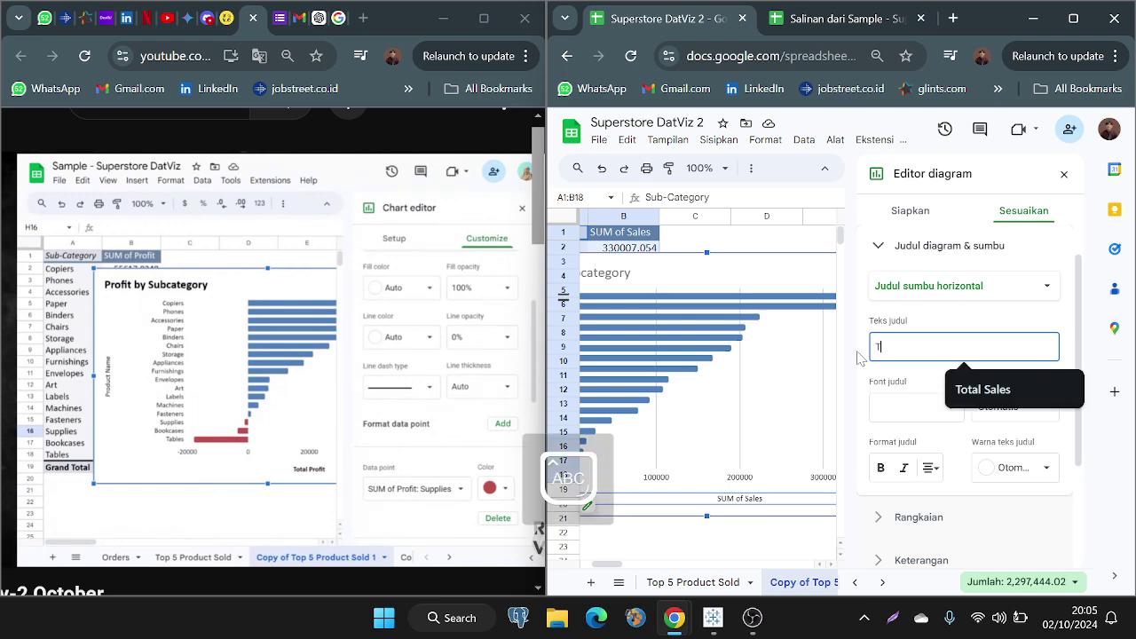
type("otal ")
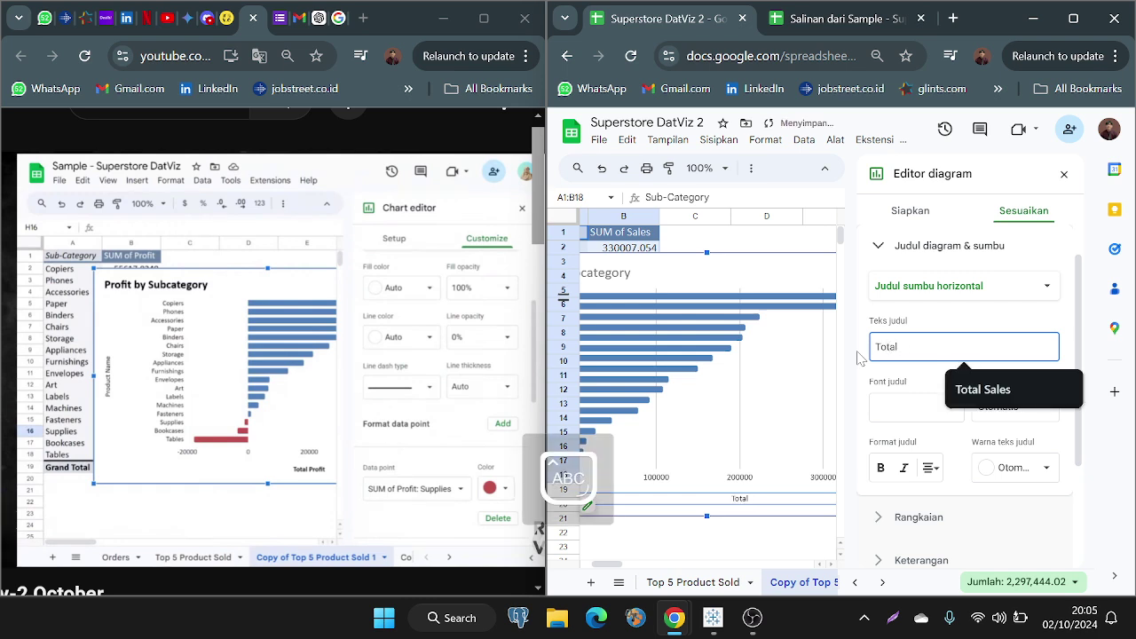
type("Profit")
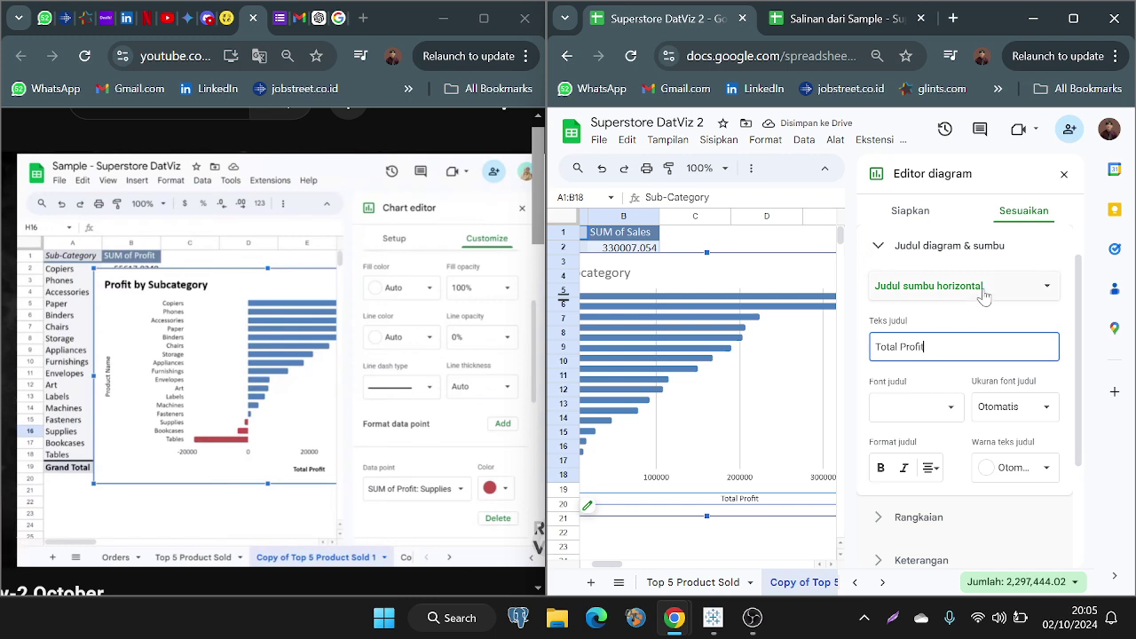
Step: Close the chart editor and move the chart beside the pivot table so it no longer covers the data
left_click(1064, 174)
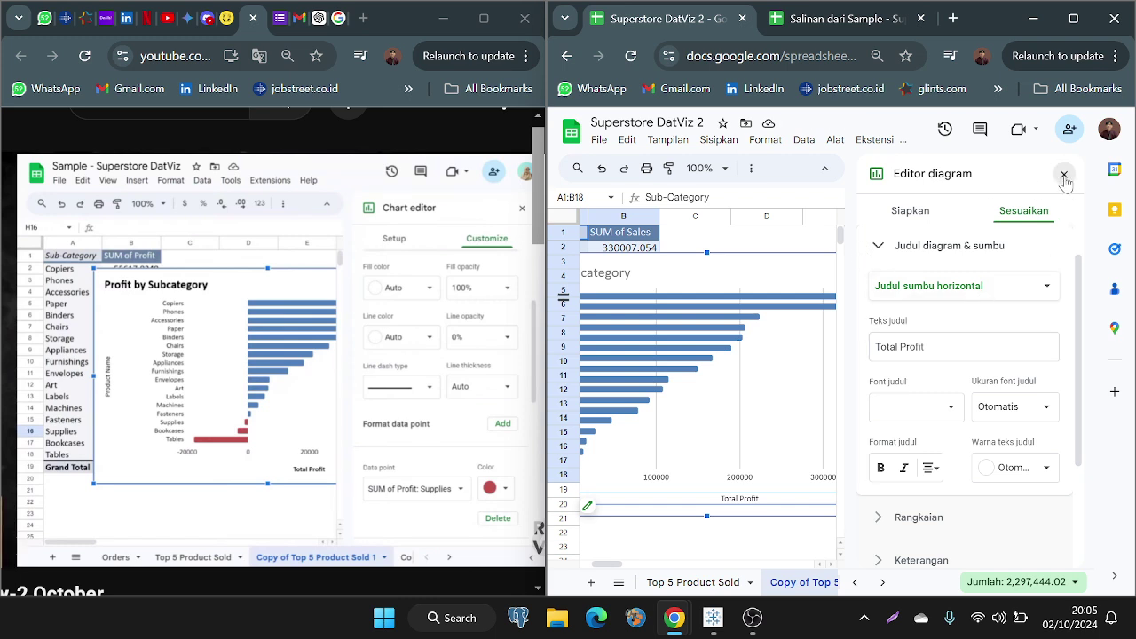
left_click(887, 294)
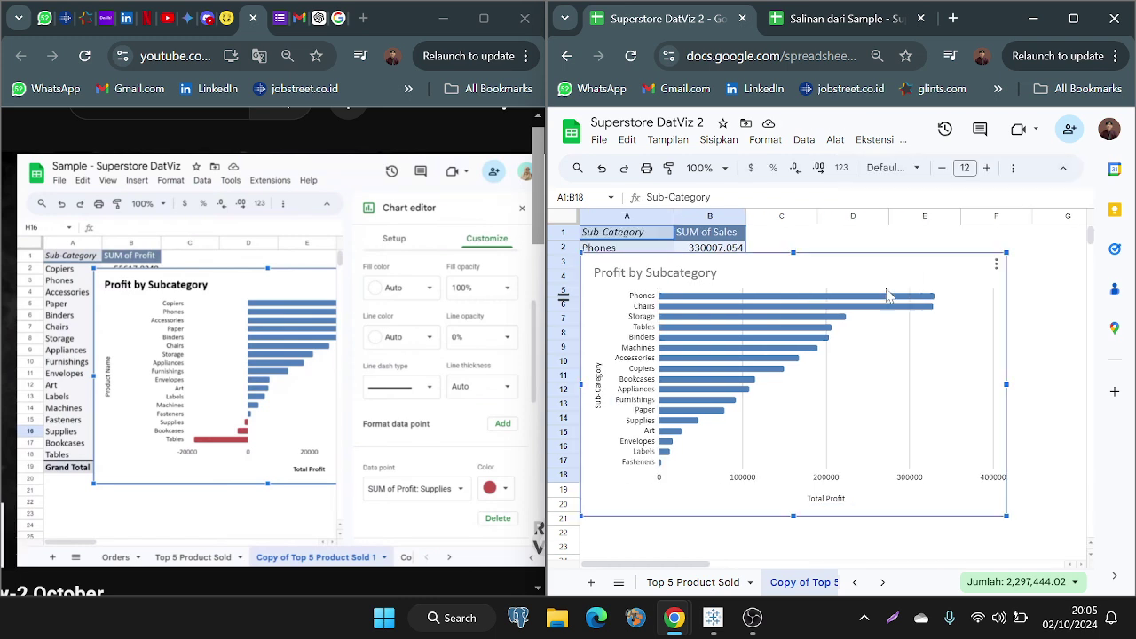
left_click_drag(692, 381, 919, 367)
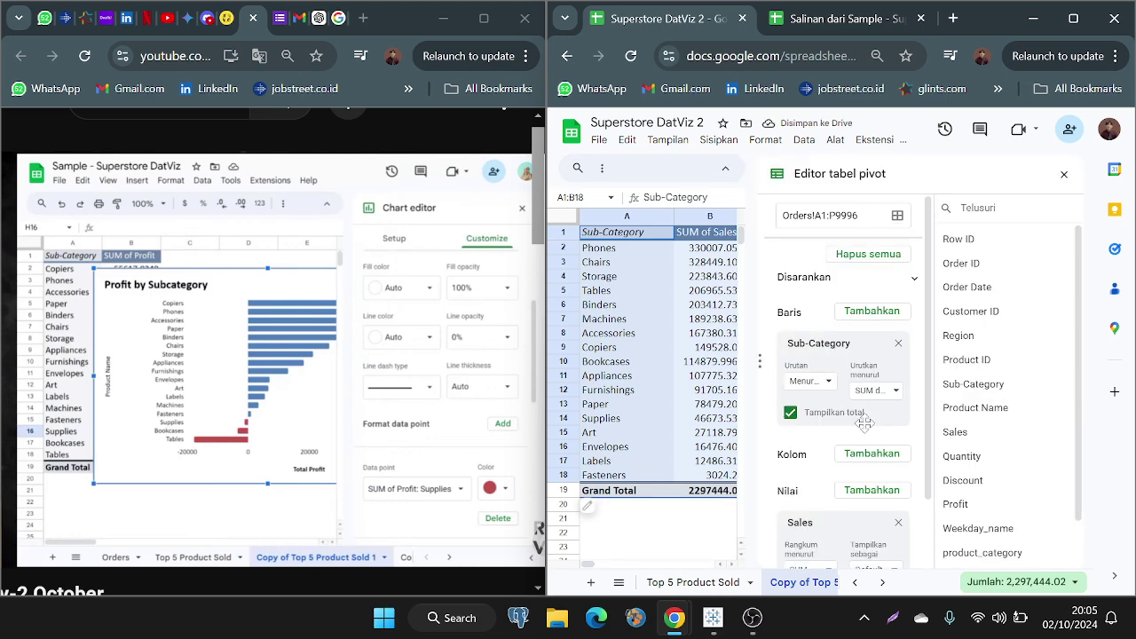
Step: Remove Sales from the pivot table's values and add Profit as the value field instead
scroll(887, 444, "down", 2)
left_click(898, 442)
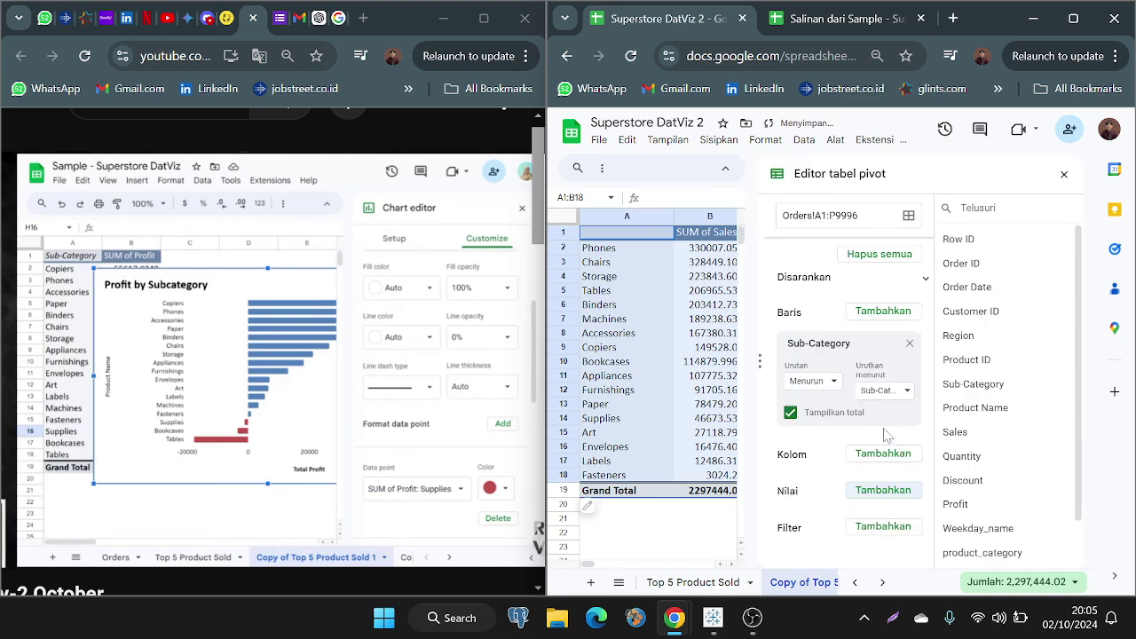
left_click(868, 490)
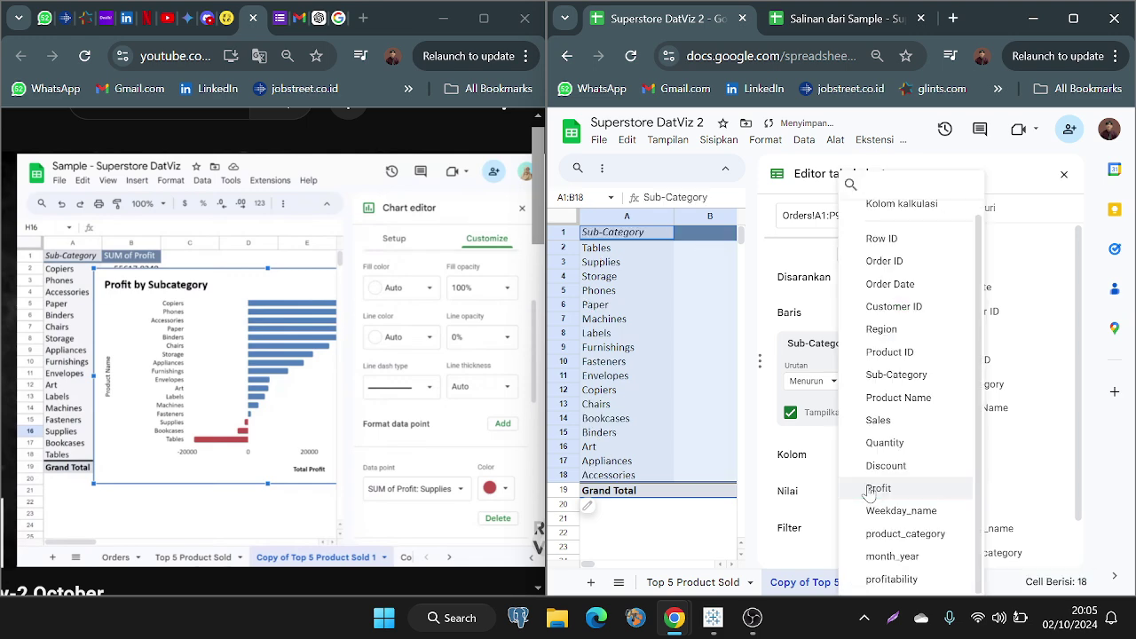
left_click(890, 494)
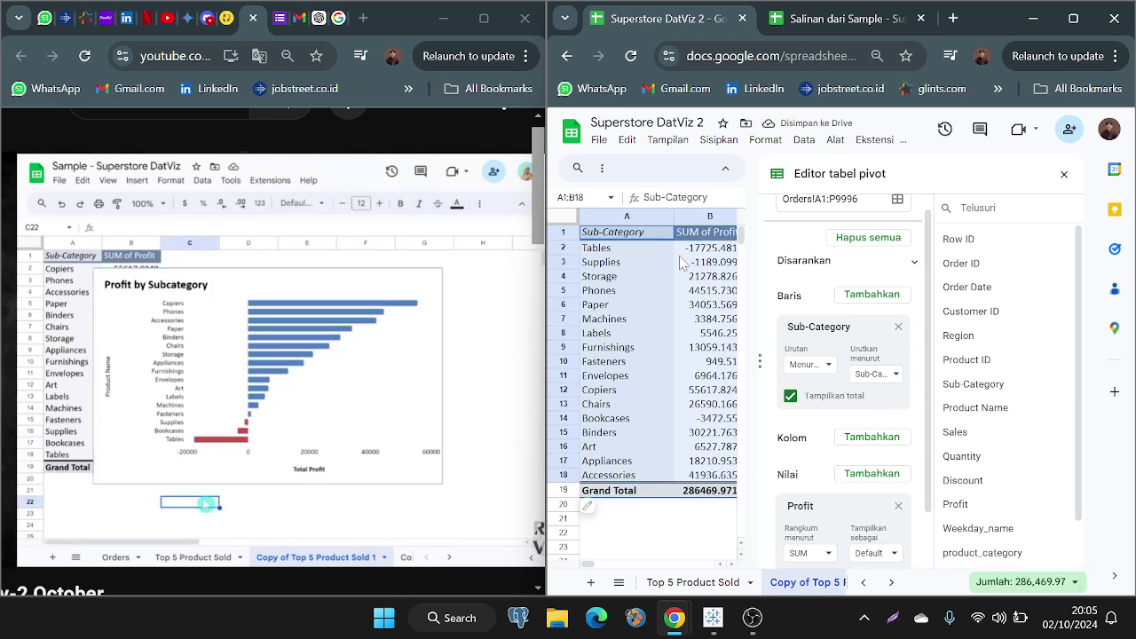
Step: Set the order of the pivot table's Sub-Category rows to ascending (Menaik)
left_click(807, 364)
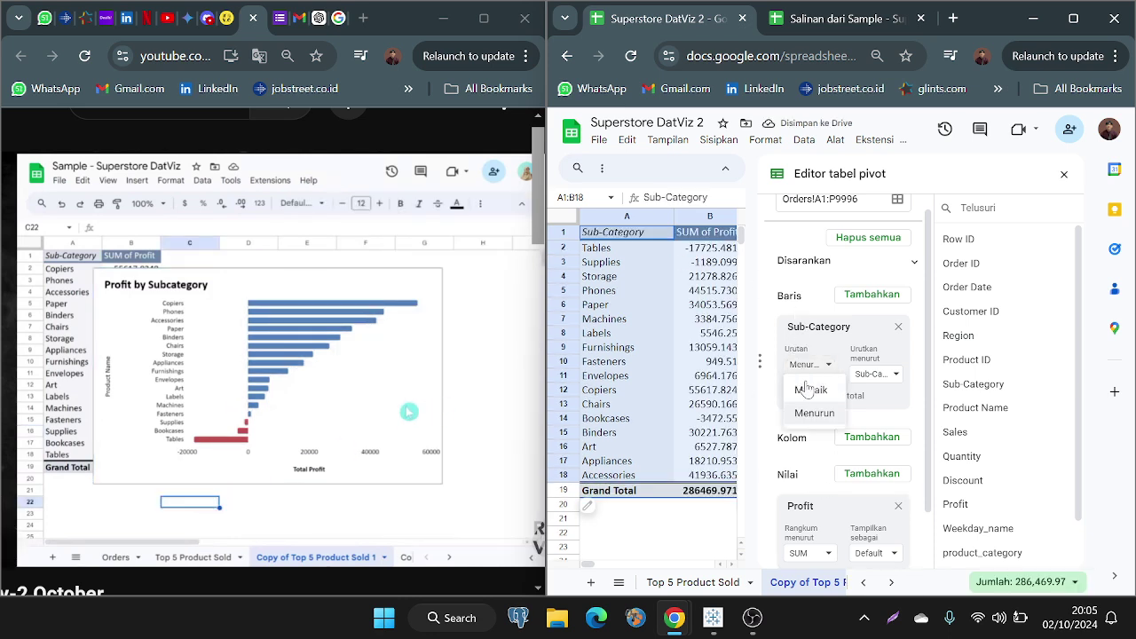
left_click(808, 414)
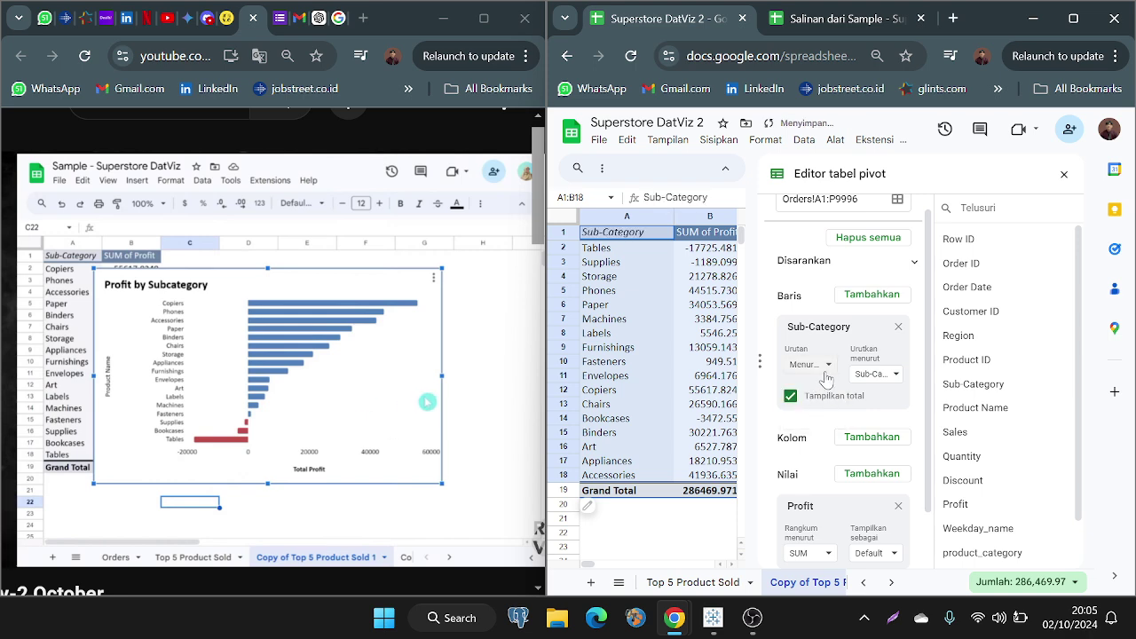
left_click(818, 366)
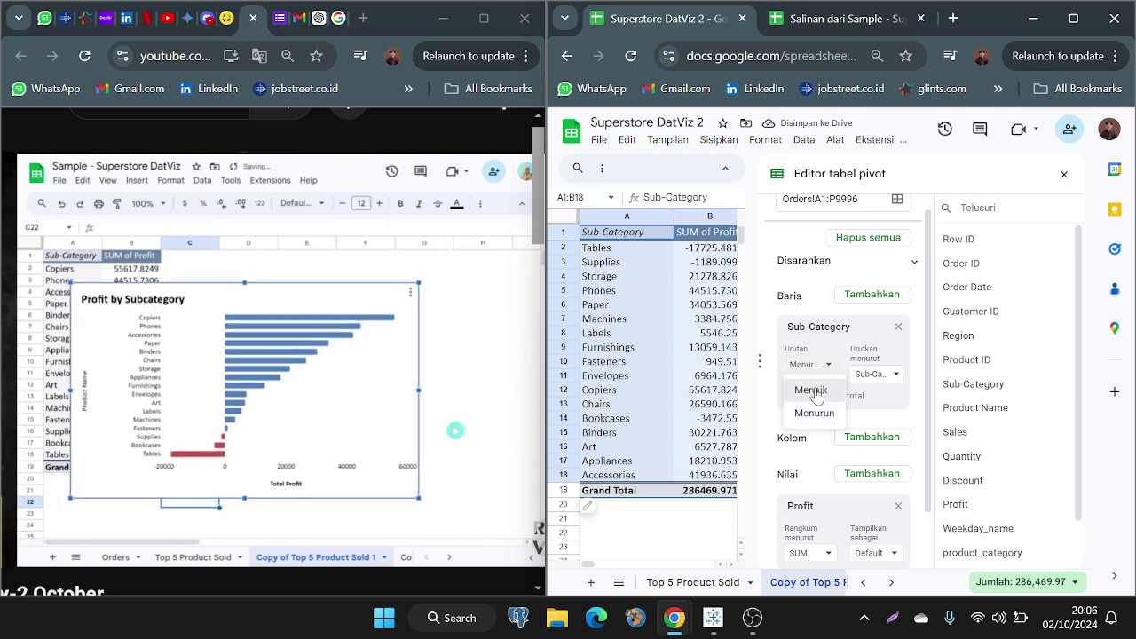
left_click(810, 389)
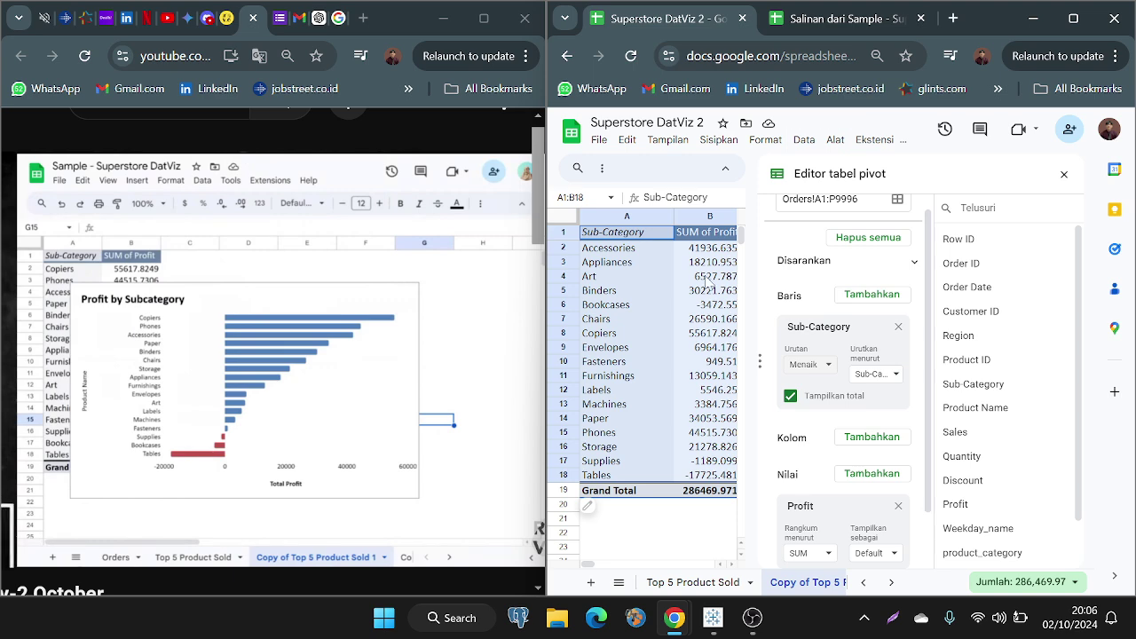
Step: Try sorting the Sub-Category rows by SUM of Profit and set the sorting back to Sub-Category
left_click(886, 376)
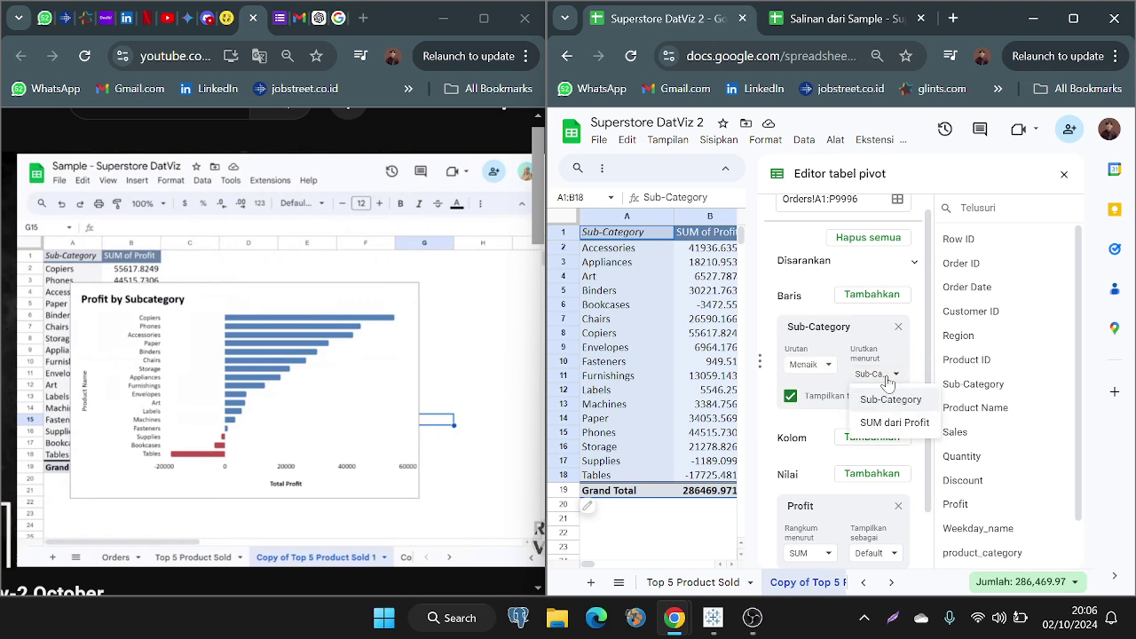
left_click(893, 423)
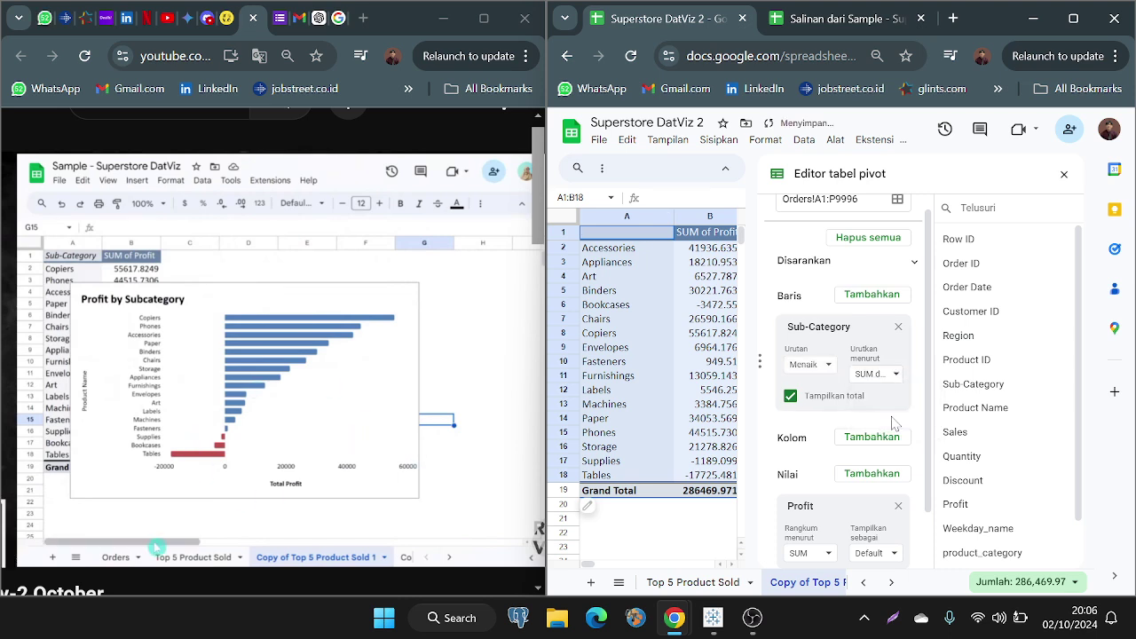
left_click(890, 375)
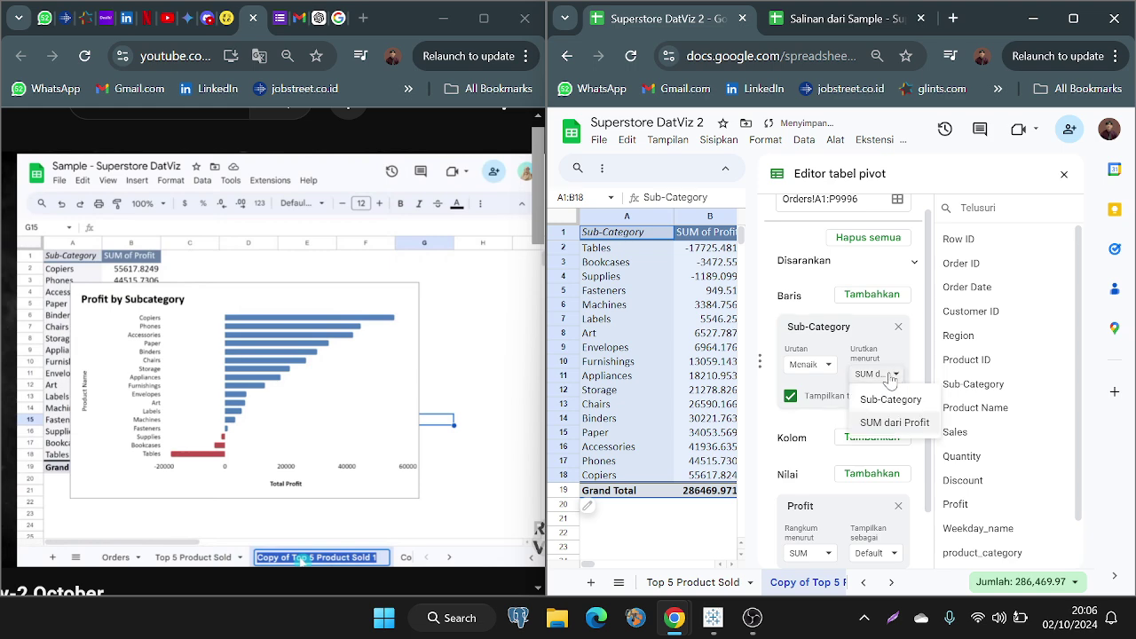
left_click(891, 401)
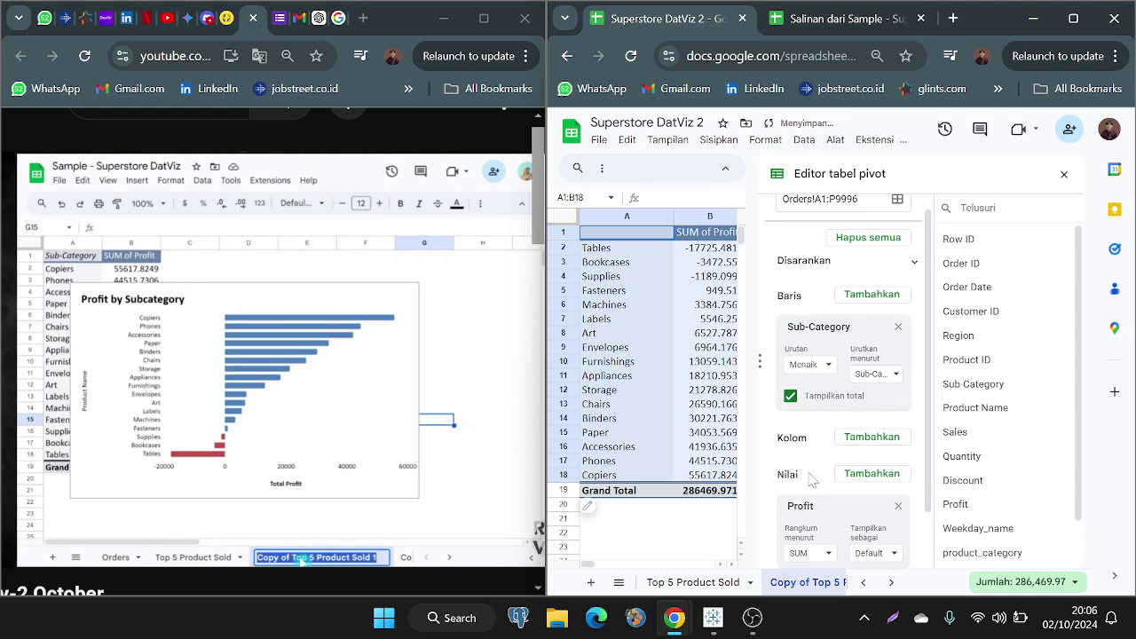
Step: Check the display options of the Profit value without changing them and close the pivot table editor
scroll(865, 461, "down", 1)
left_click(869, 489)
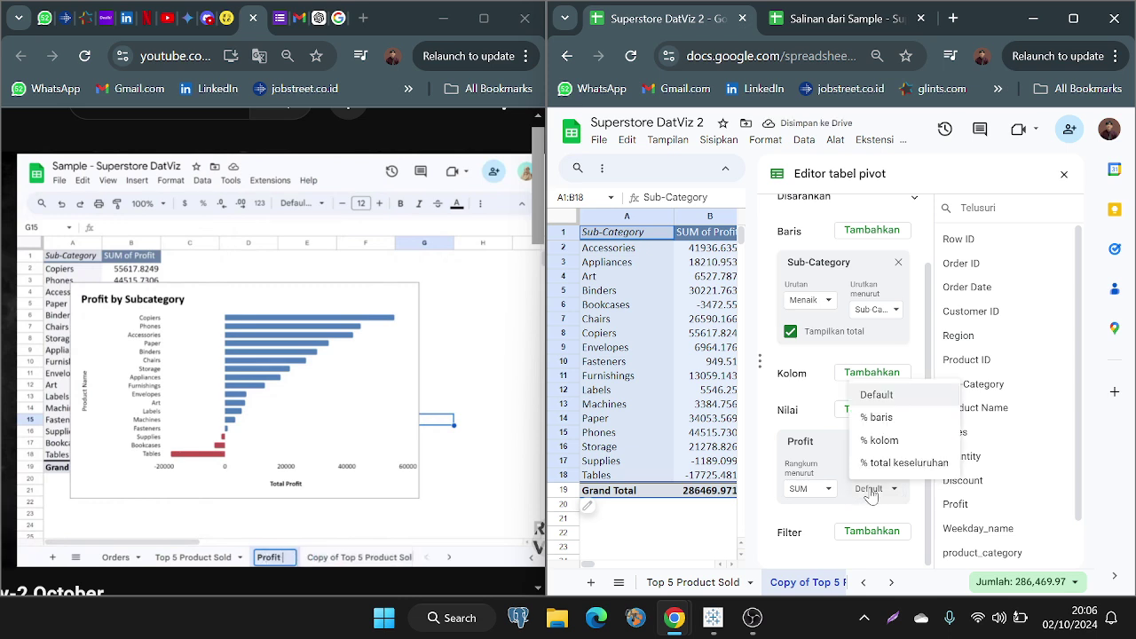
left_click(705, 518)
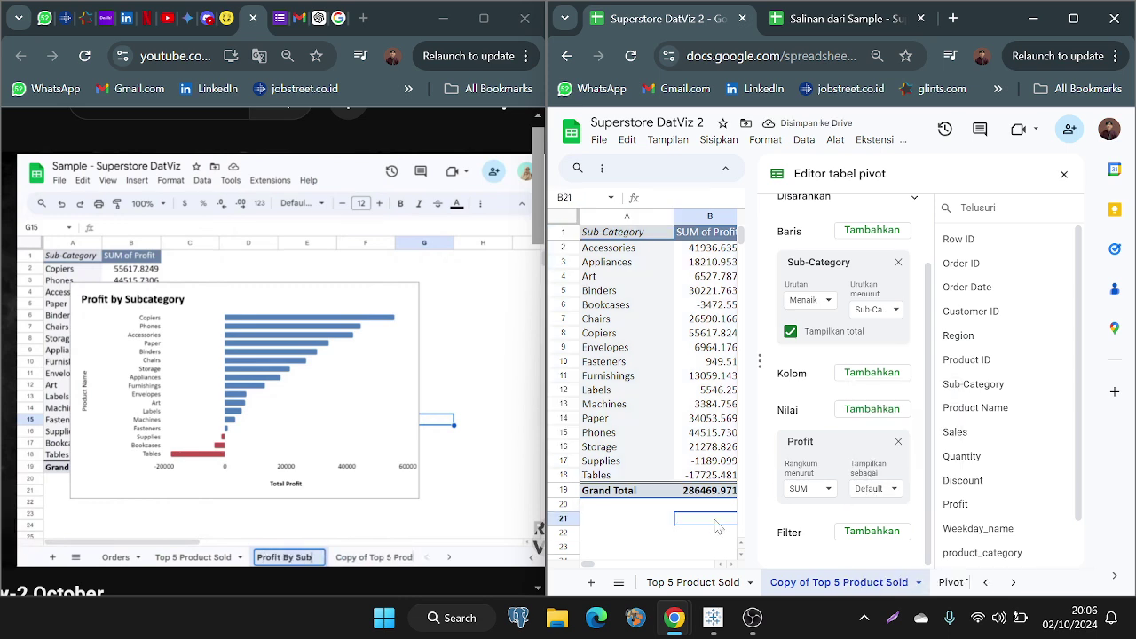
left_click(1062, 174)
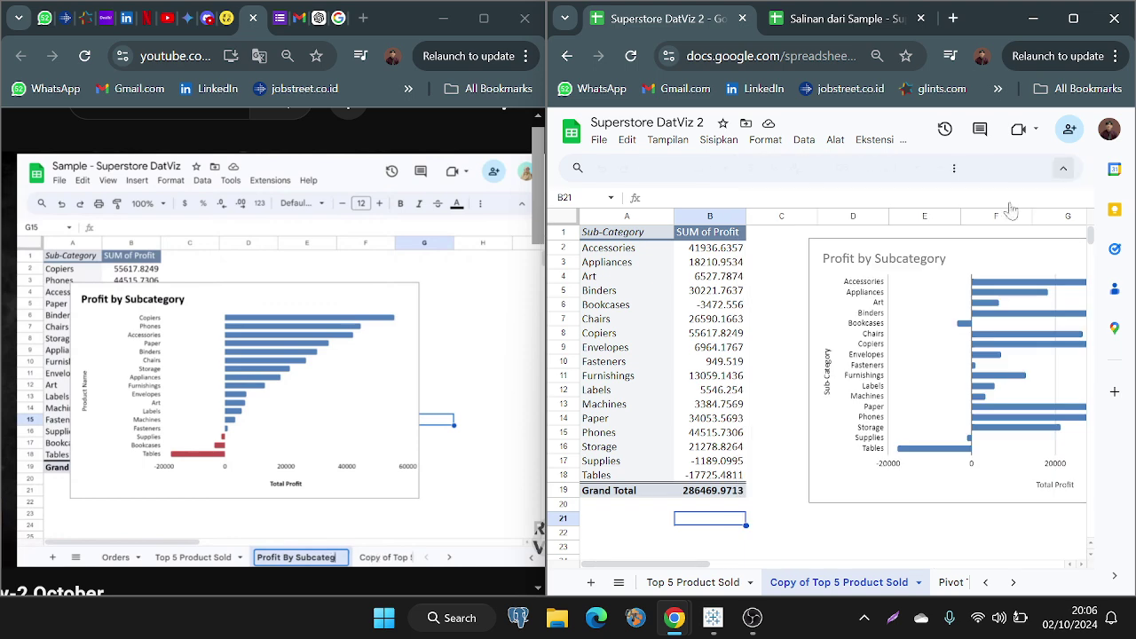
Step: Examine the Profit by Subcategory chart and its editing options beside the pivot table
scroll(784, 379, "right", 3)
scroll(857, 379, "right", 2)
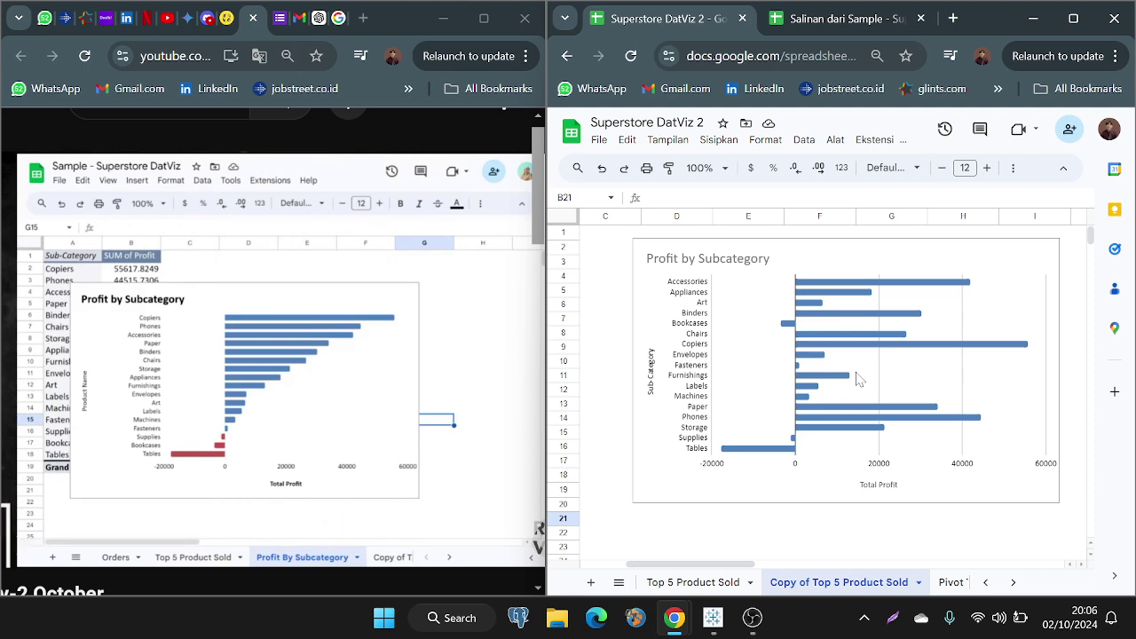
scroll(804, 393, "left", 4)
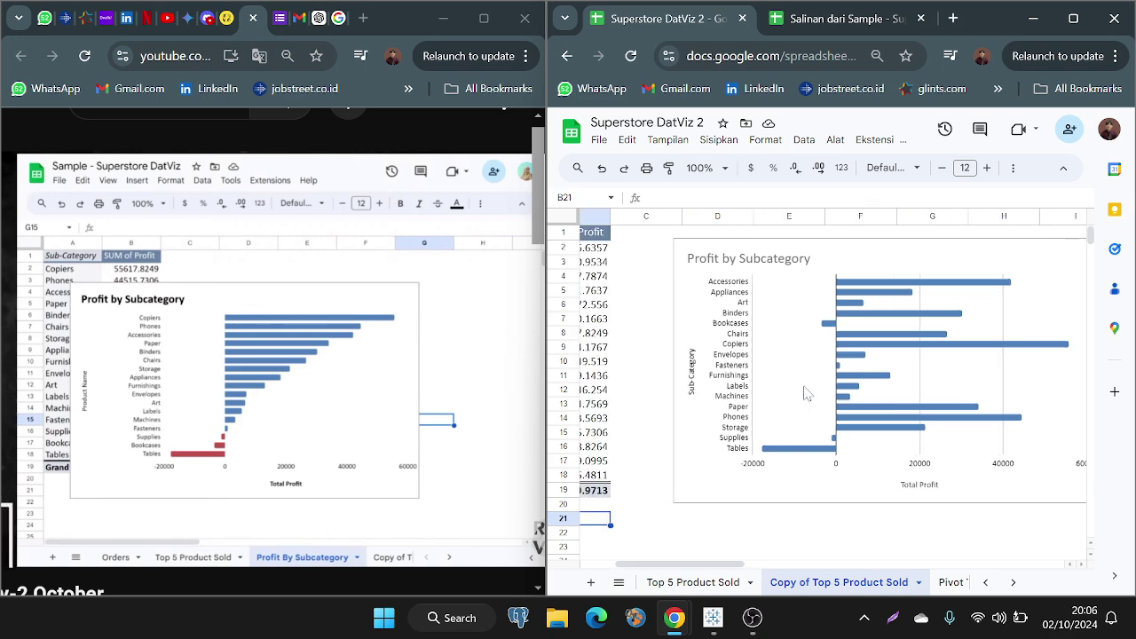
left_click(943, 390)
right_click(943, 390)
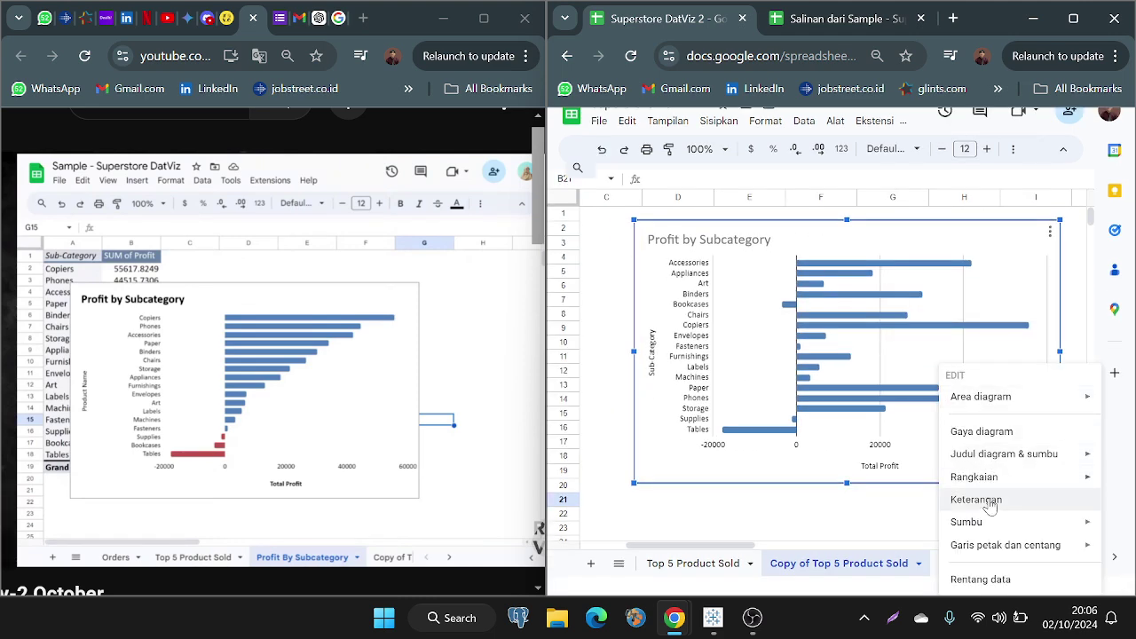
left_click(868, 526)
scroll(870, 532, "left", 3)
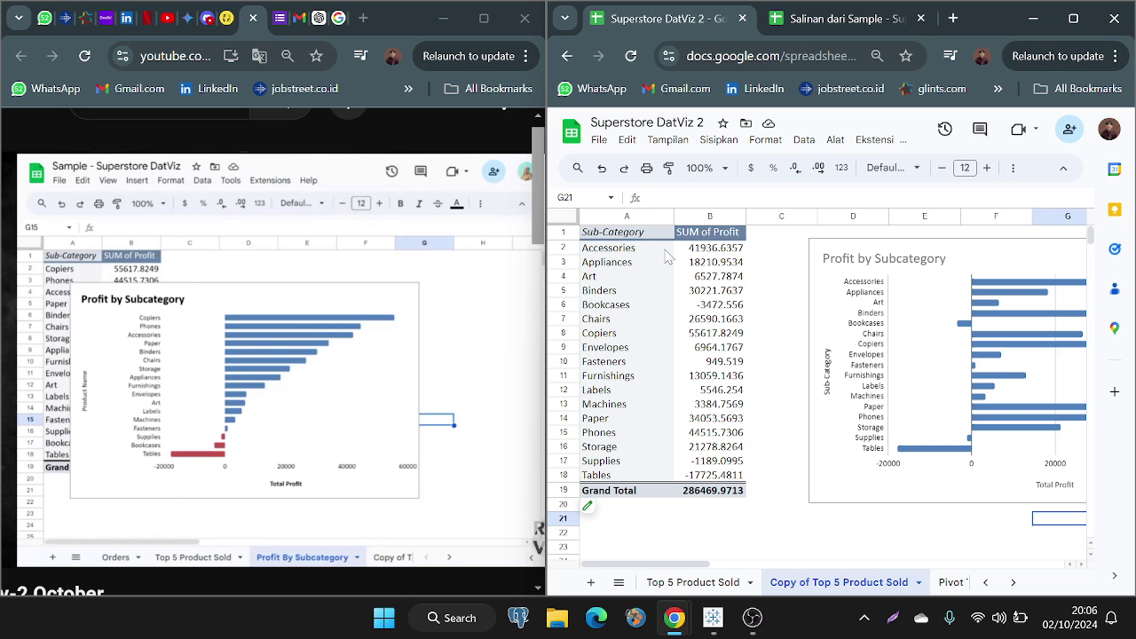
Step: Try to sort the pivot table range A2:B18 by column A from Z to A
left_click_drag(664, 250, 698, 480)
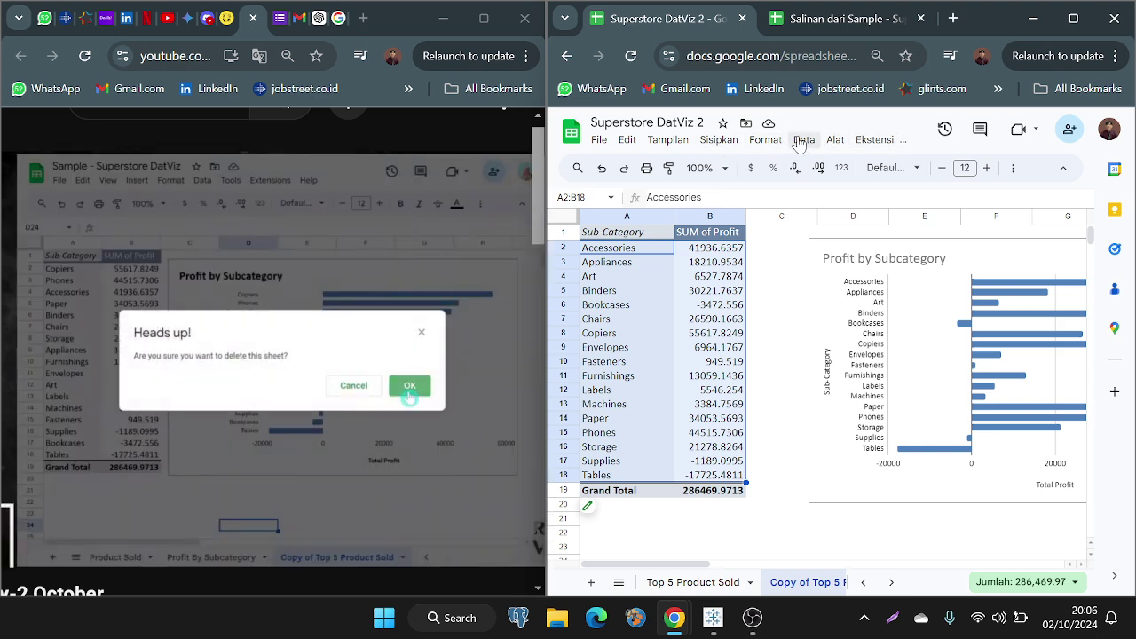
left_click(802, 141)
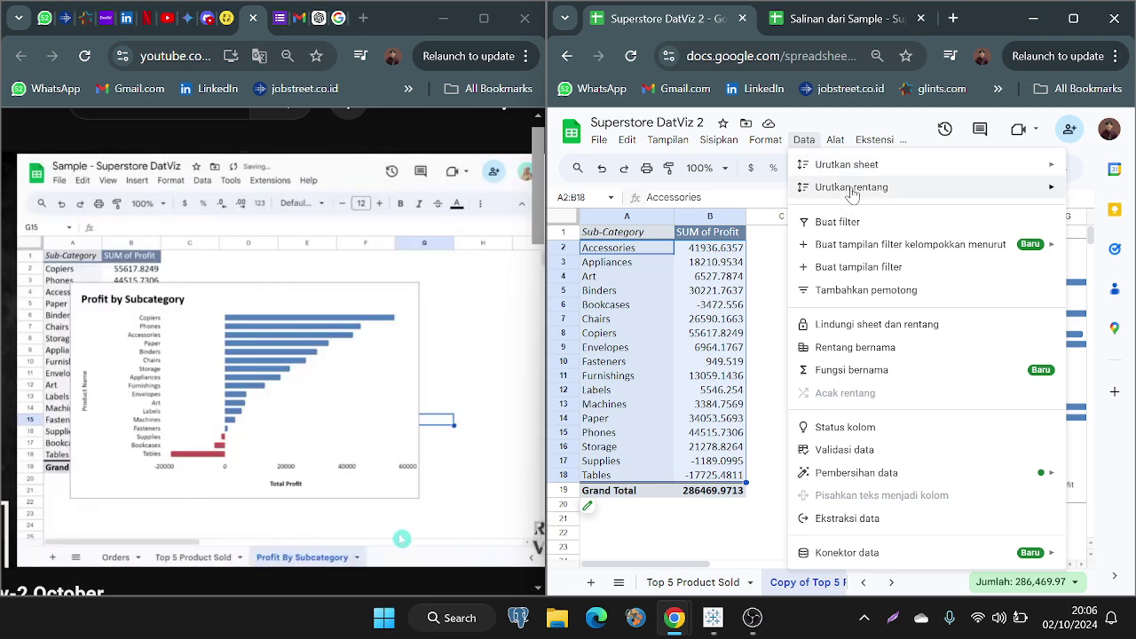
mouse_move(852, 194)
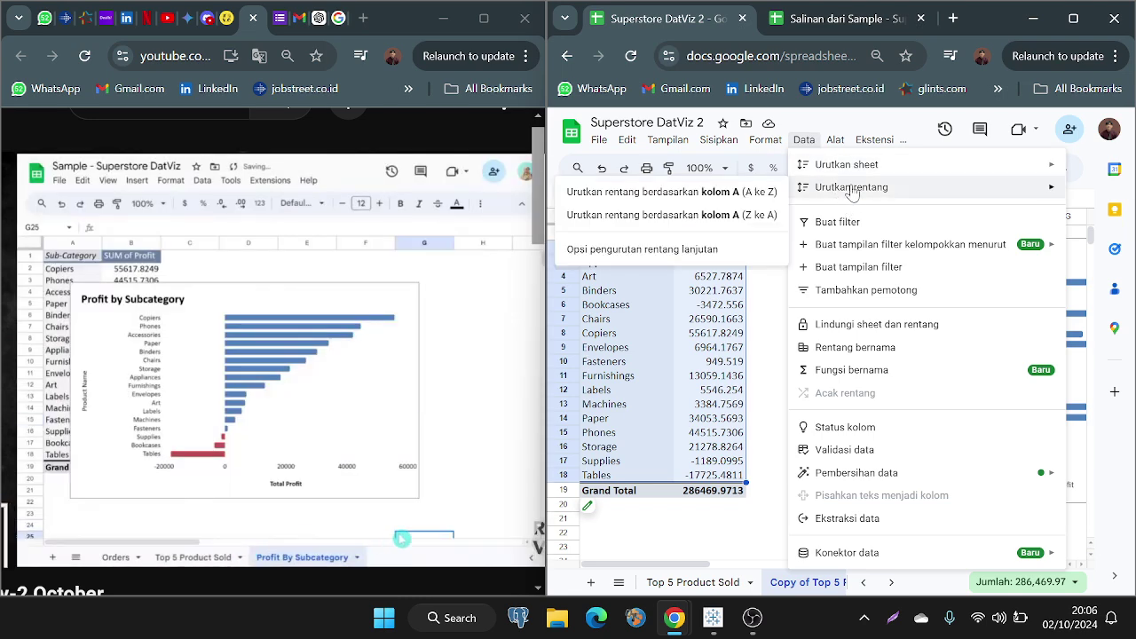
left_click(737, 218)
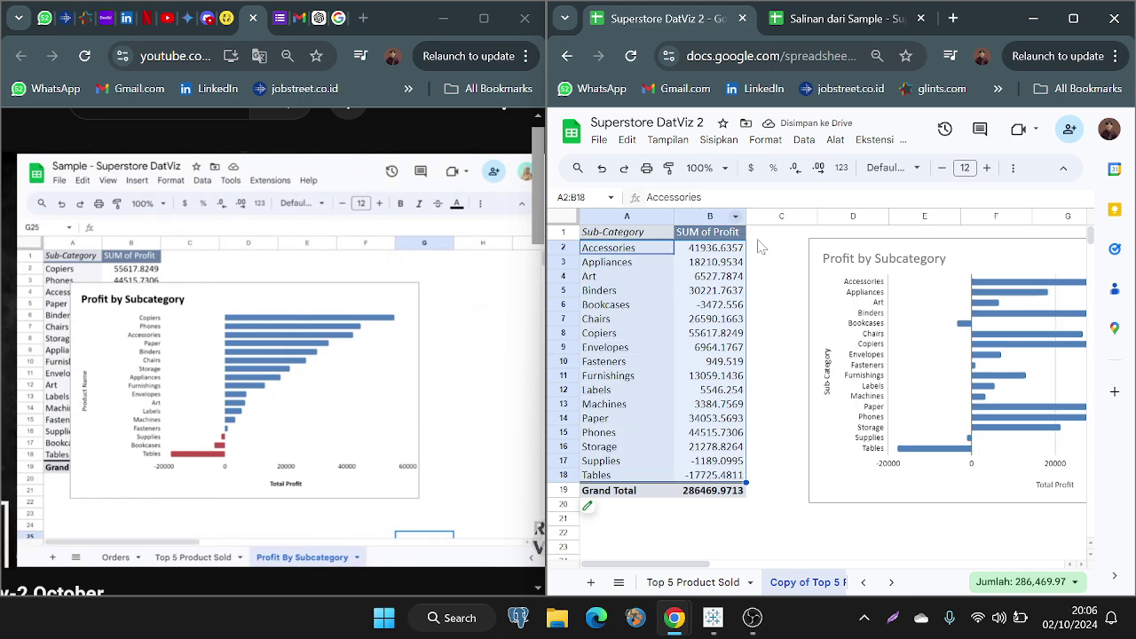
Step: Try to sort the SUM of Profit values in B2:B18 by column B from Z to A
left_click(759, 247)
left_click_drag(693, 253, 705, 477)
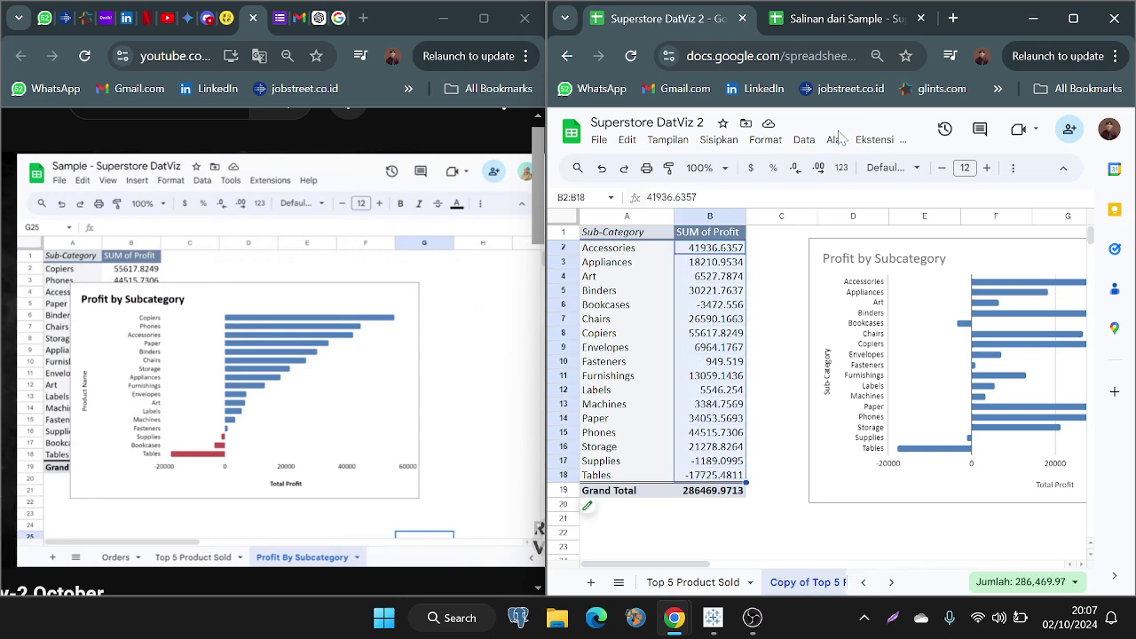
left_click(804, 142)
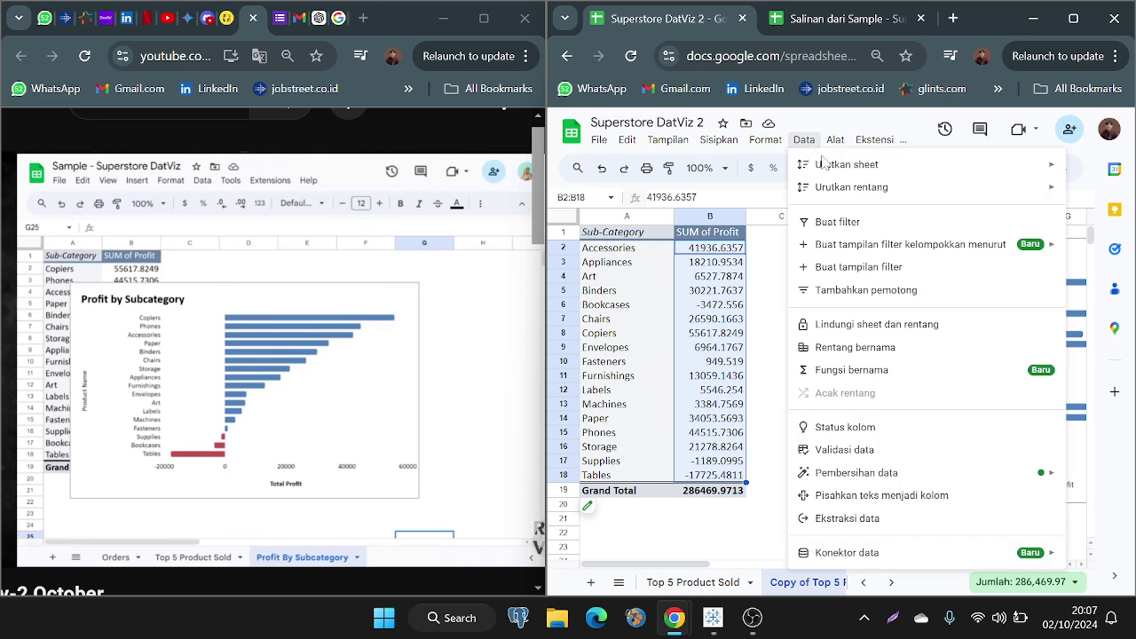
mouse_move(892, 185)
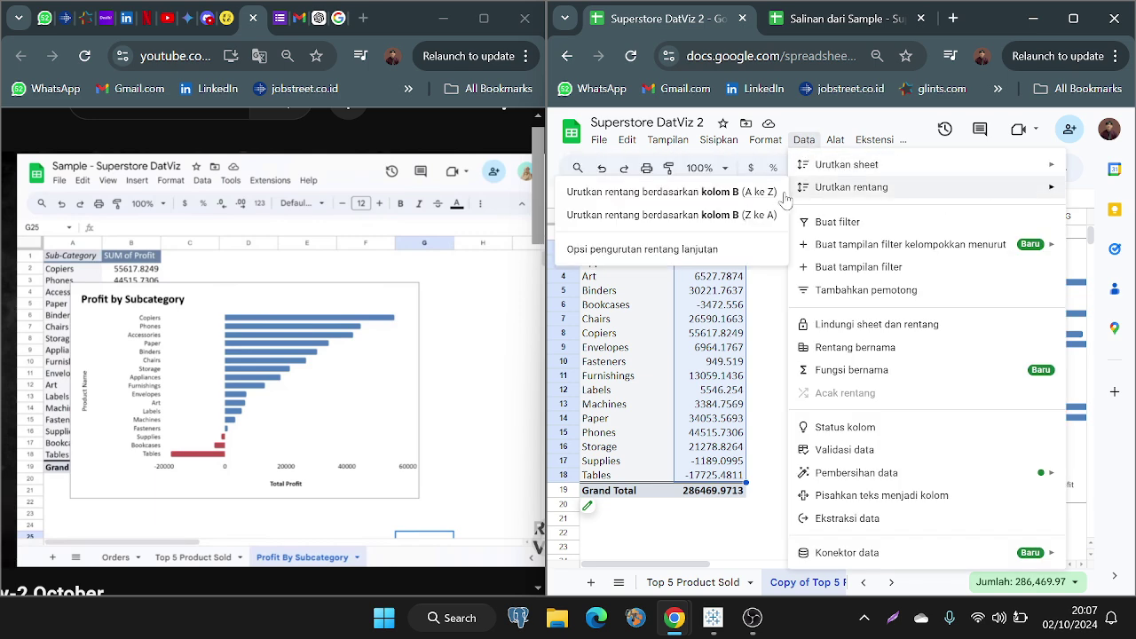
left_click(739, 218)
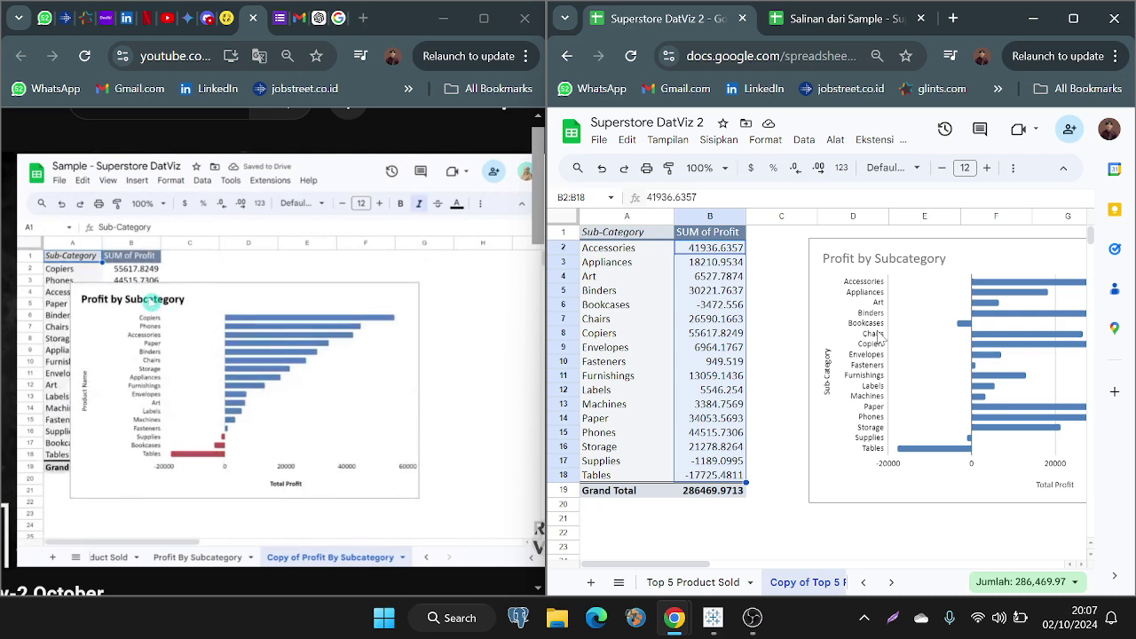
scroll(878, 337, "right", 2)
scroll(879, 337, "right", 3)
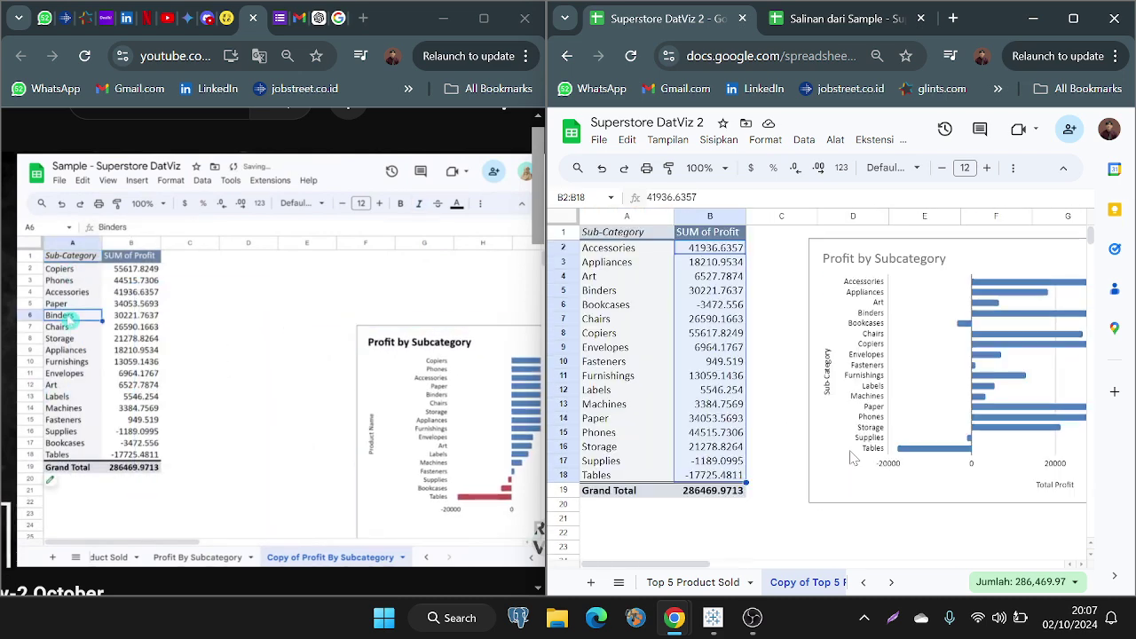
scroll(847, 444, "left", 5)
scroll(848, 444, "up", 1)
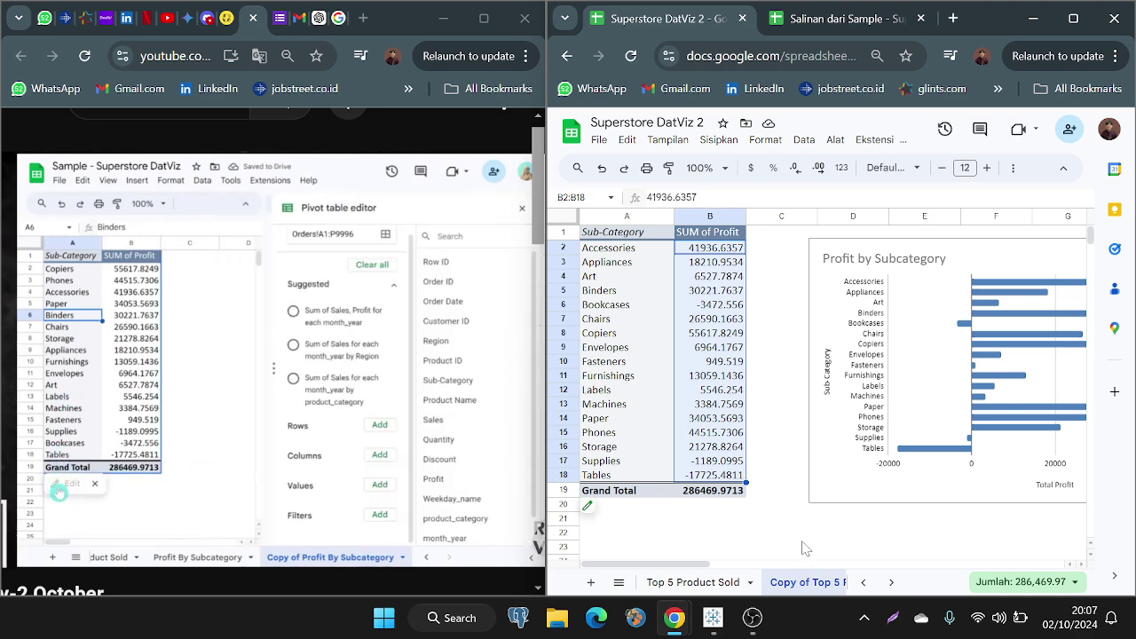
Step: Delete the unused Pivot Table 6 sheet
scroll(818, 586, "right", 3)
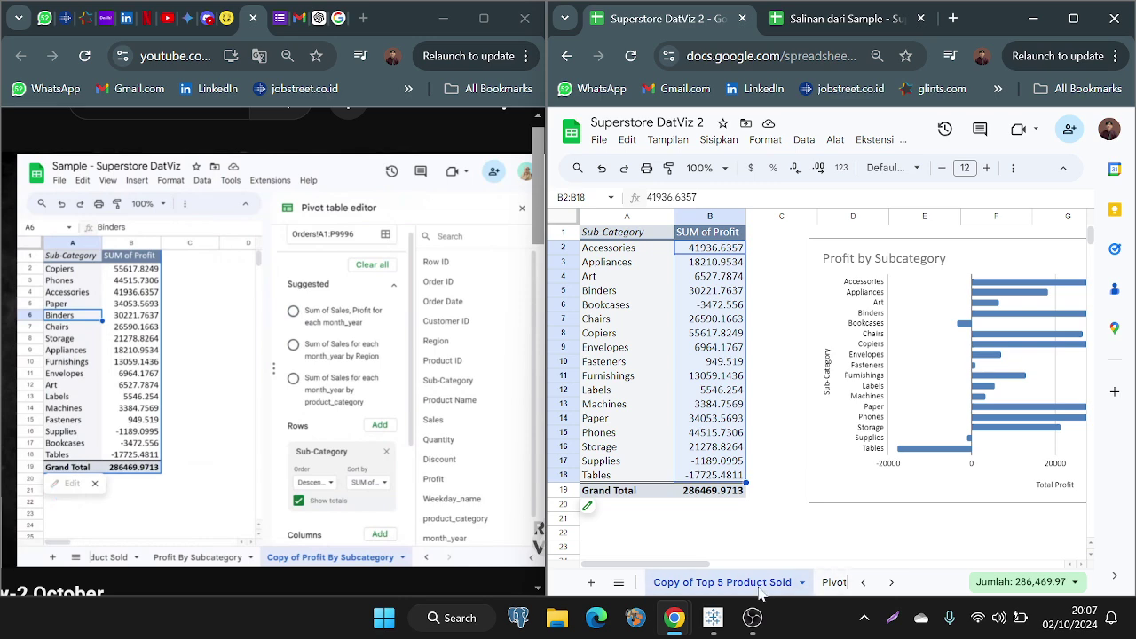
left_click(783, 587)
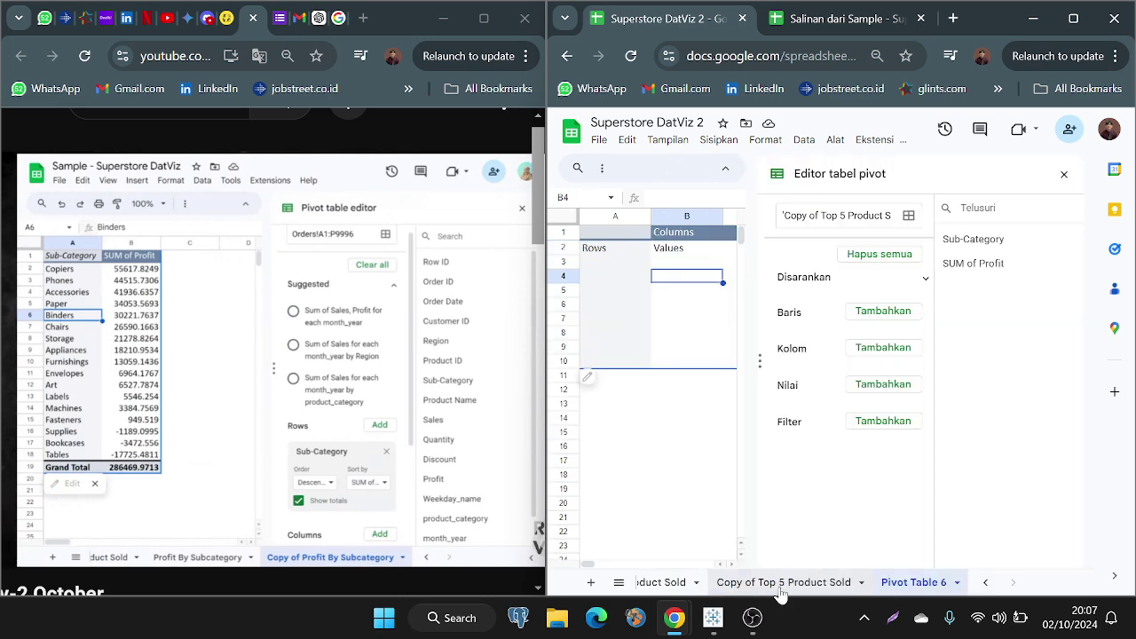
right_click(939, 593)
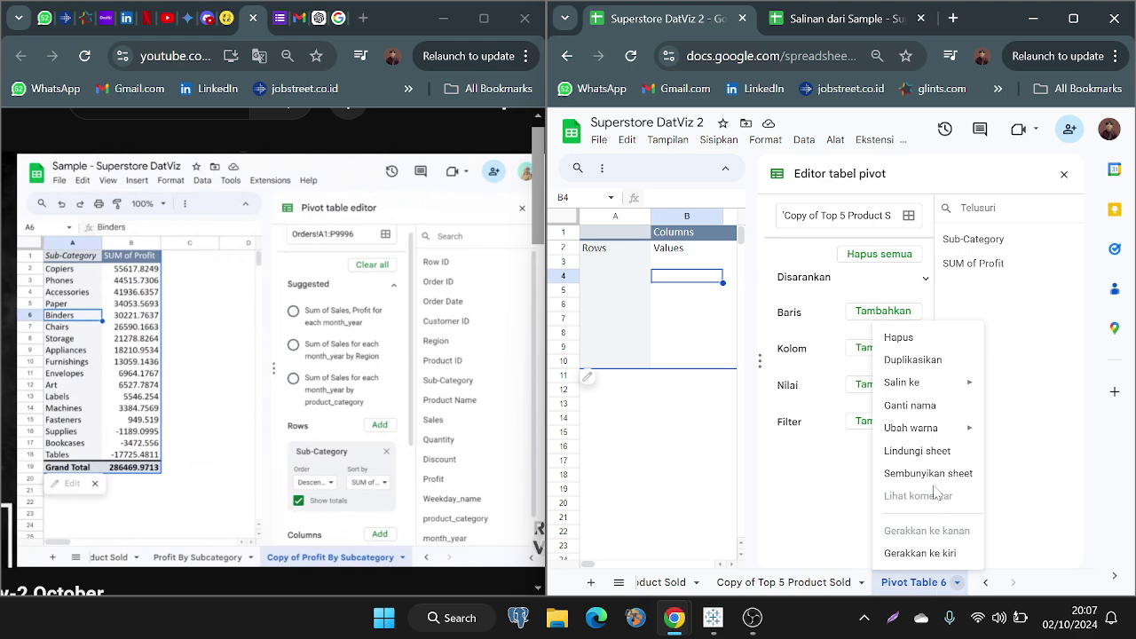
left_click(922, 341)
left_click(997, 386)
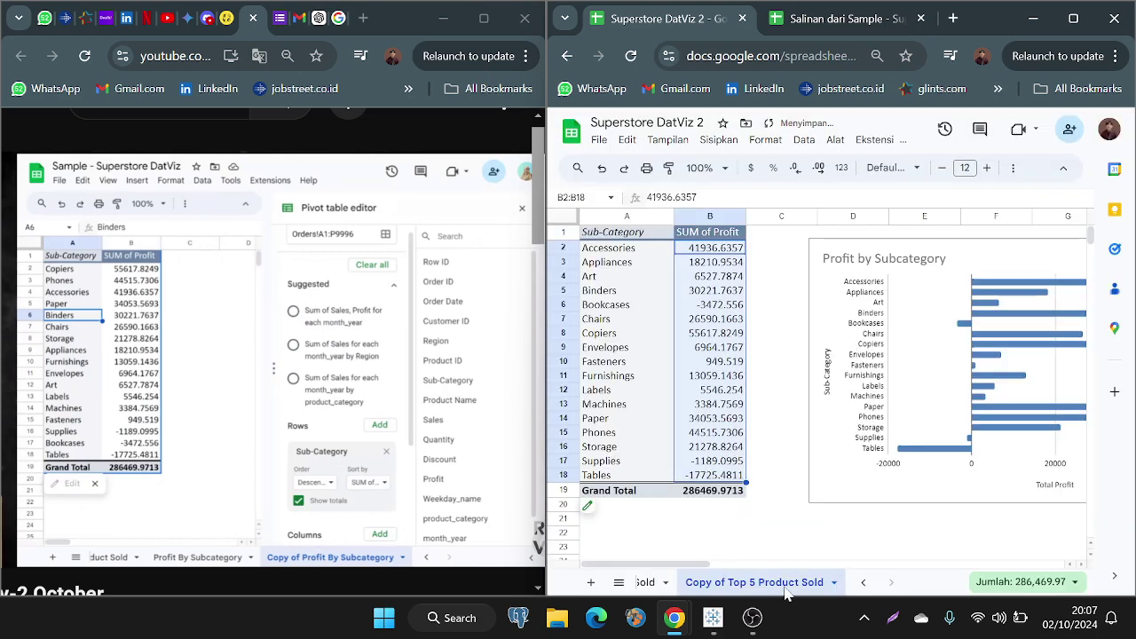
Step: Duplicate the Copy of Top 5 Product Sold sheet and add Sales as a second value in the duplicate's pivot table
right_click(785, 592)
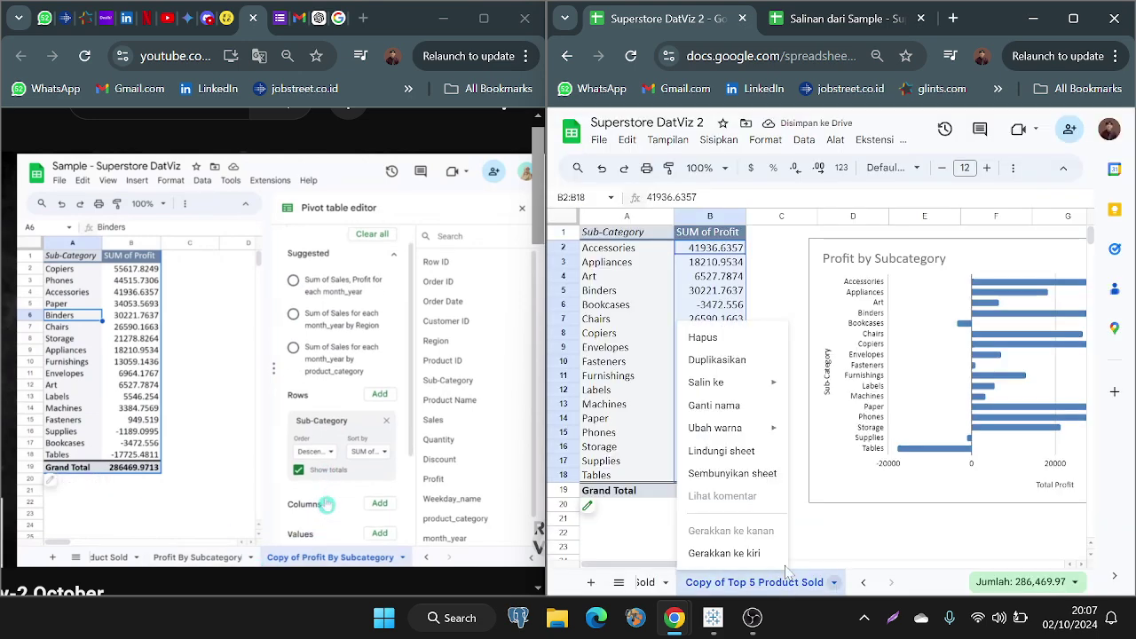
left_click(725, 362)
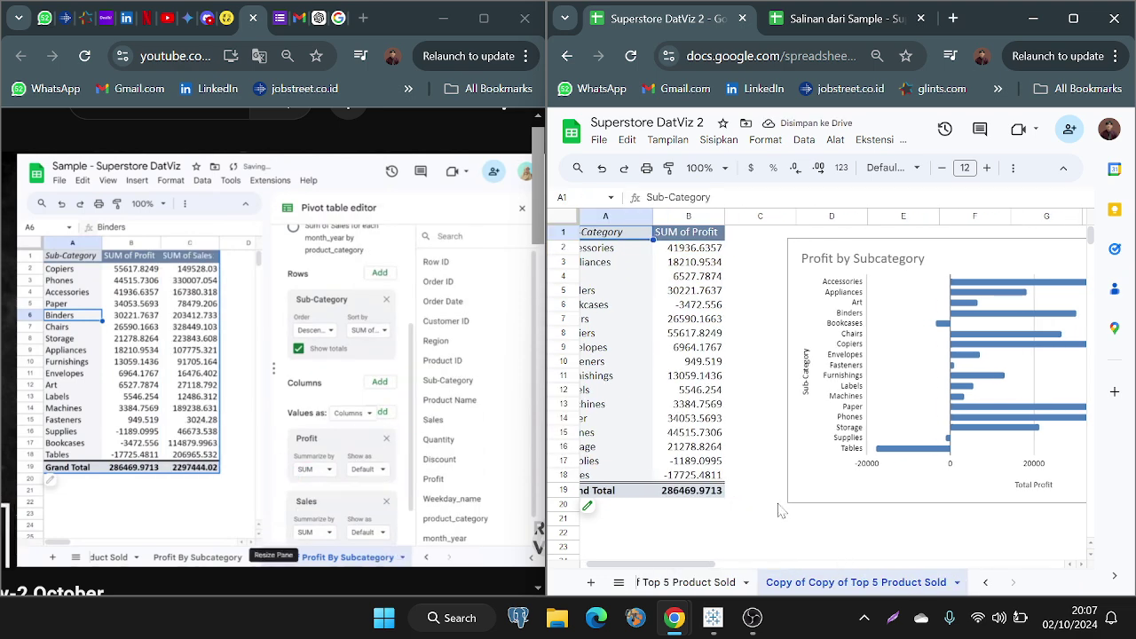
left_click(602, 517)
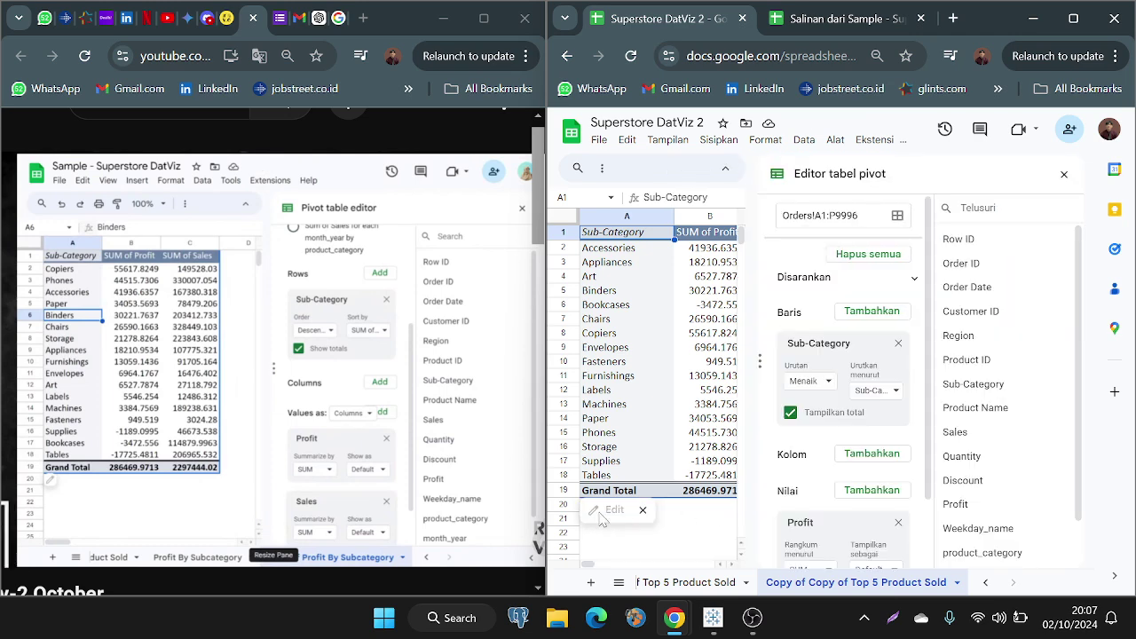
scroll(834, 424, "down", 2)
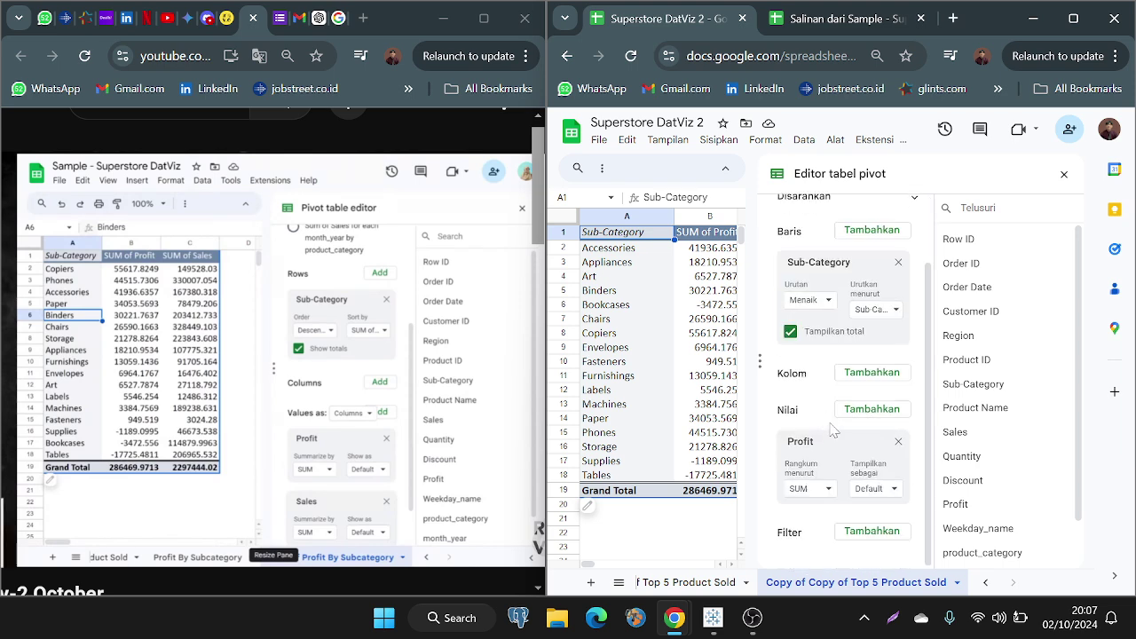
left_click(859, 408)
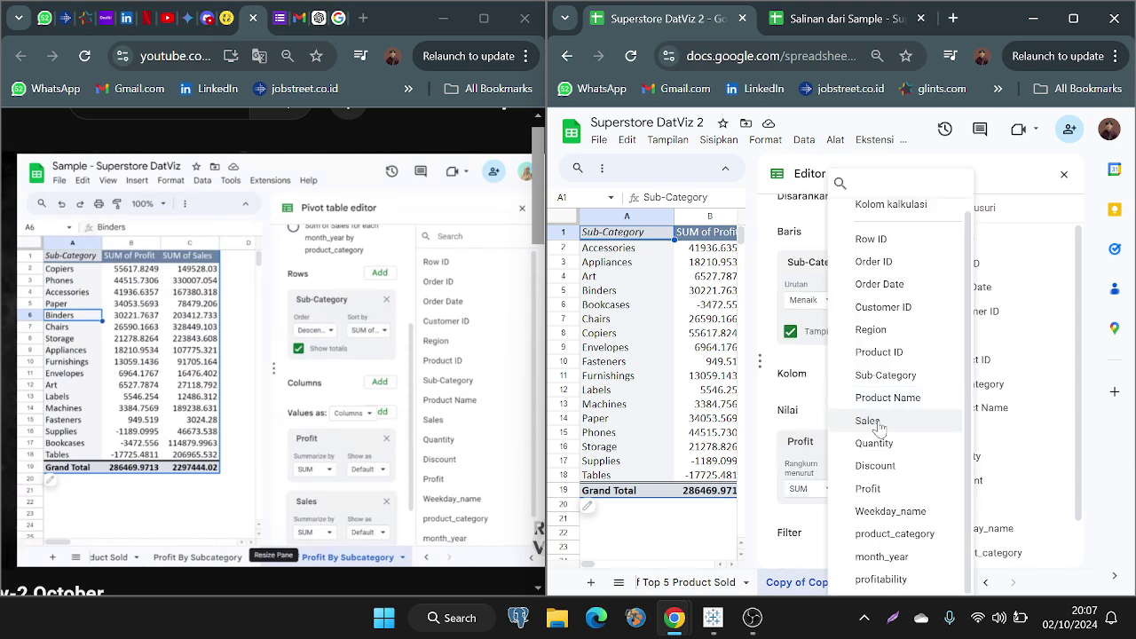
left_click(869, 421)
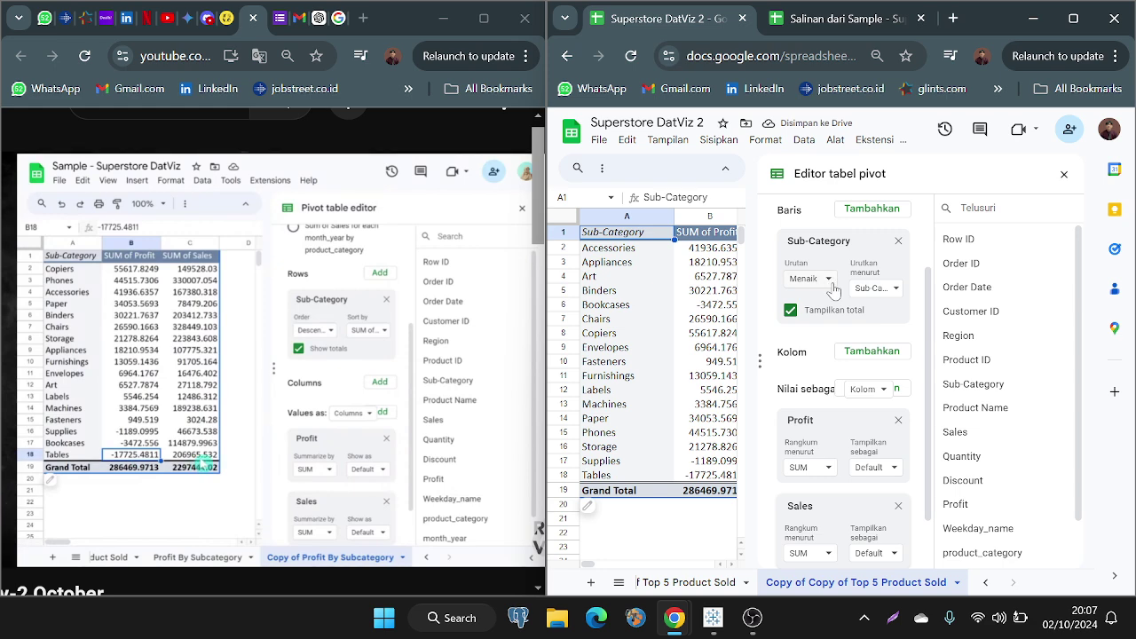
Step: Keep the pivot rows sorted by Sub-Category, check the Profit and Sales columns, and close the pivot table editor
left_click(873, 289)
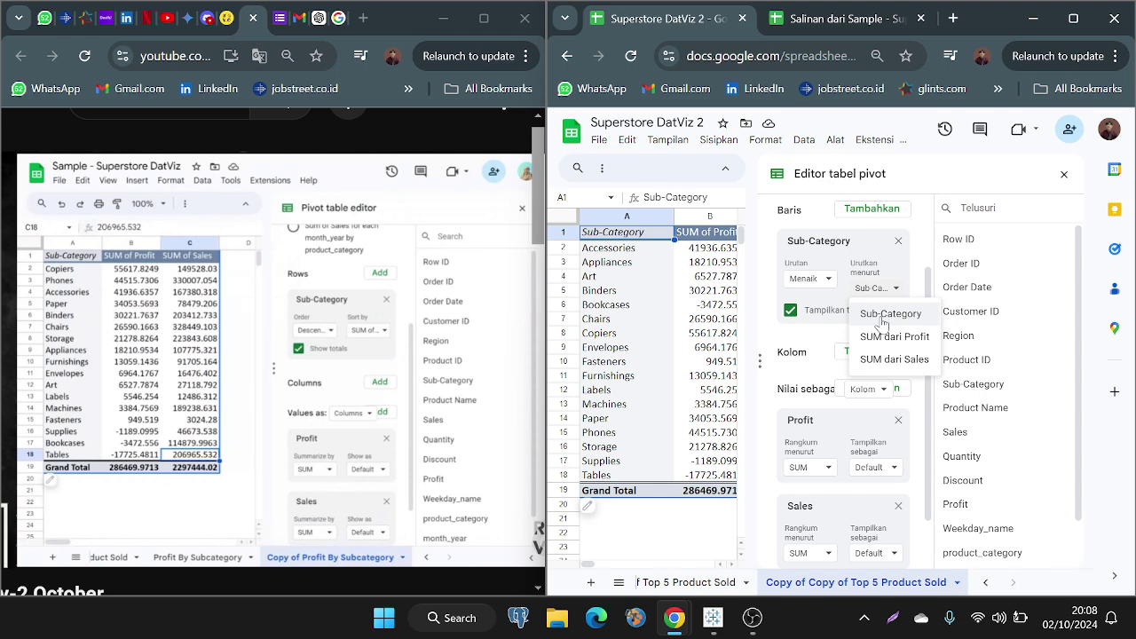
left_click(881, 320)
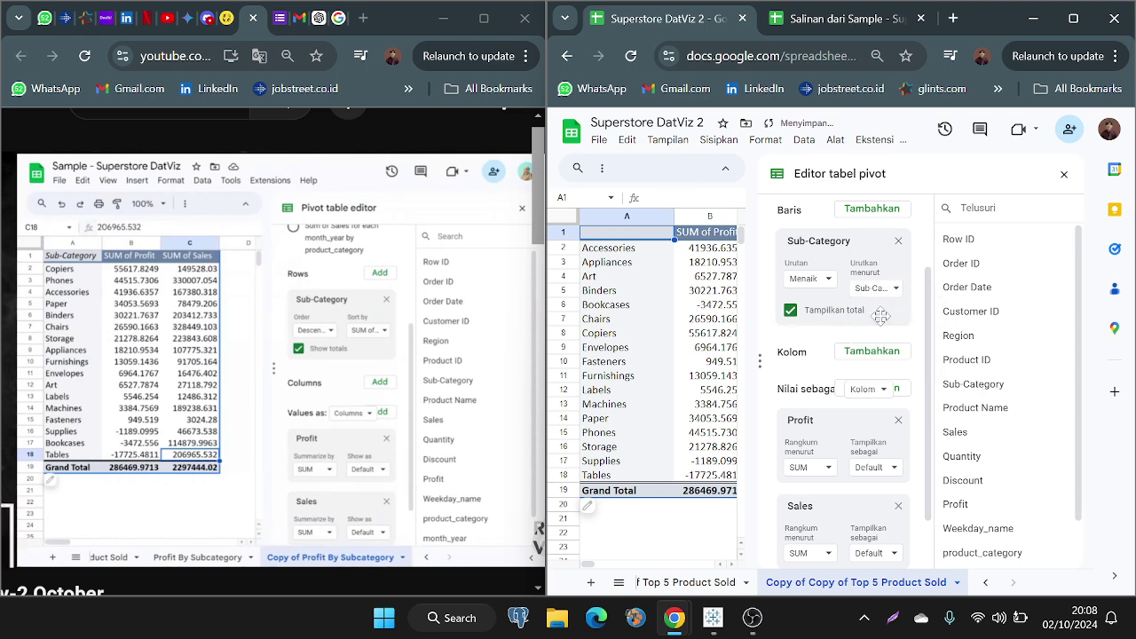
scroll(661, 355, "right", 2)
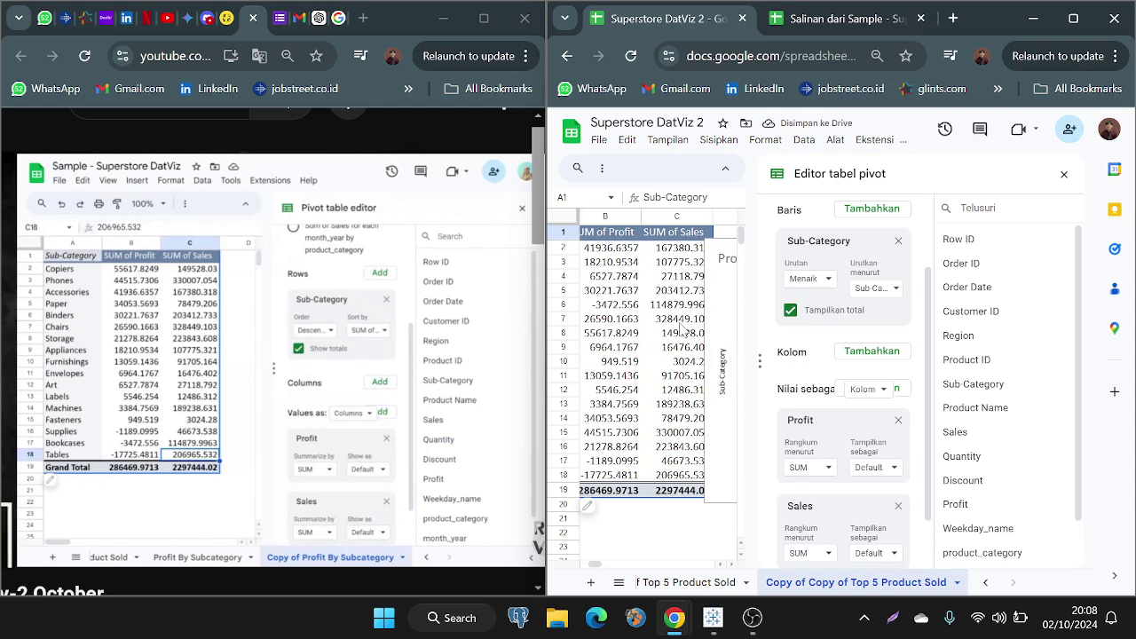
left_click(681, 321)
scroll(680, 331, "right", 2)
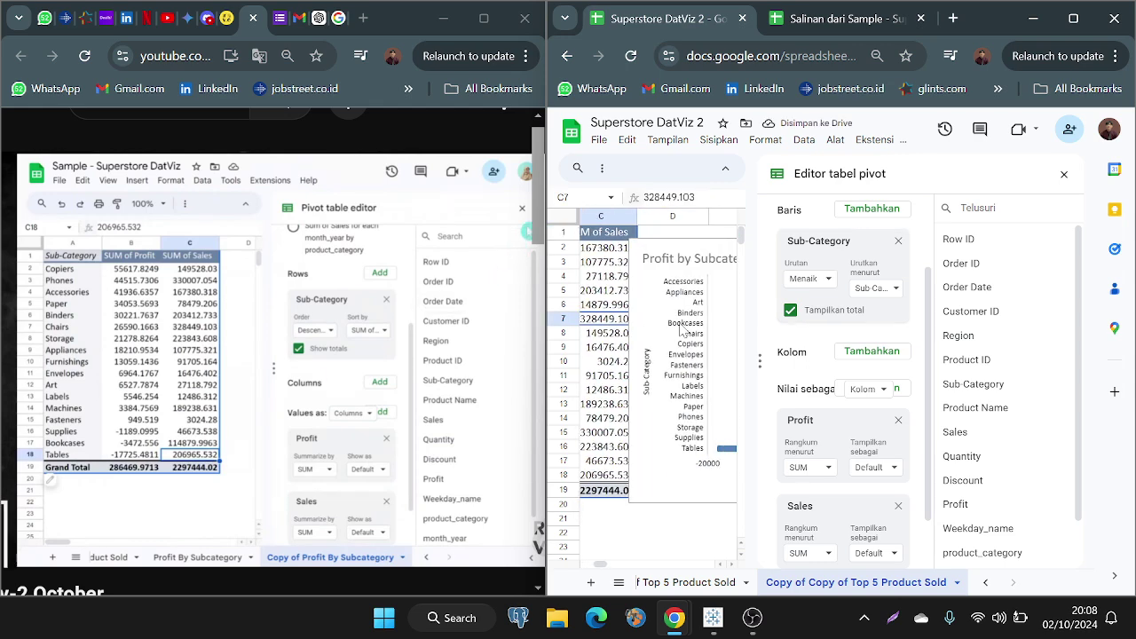
scroll(681, 330, "left", 3)
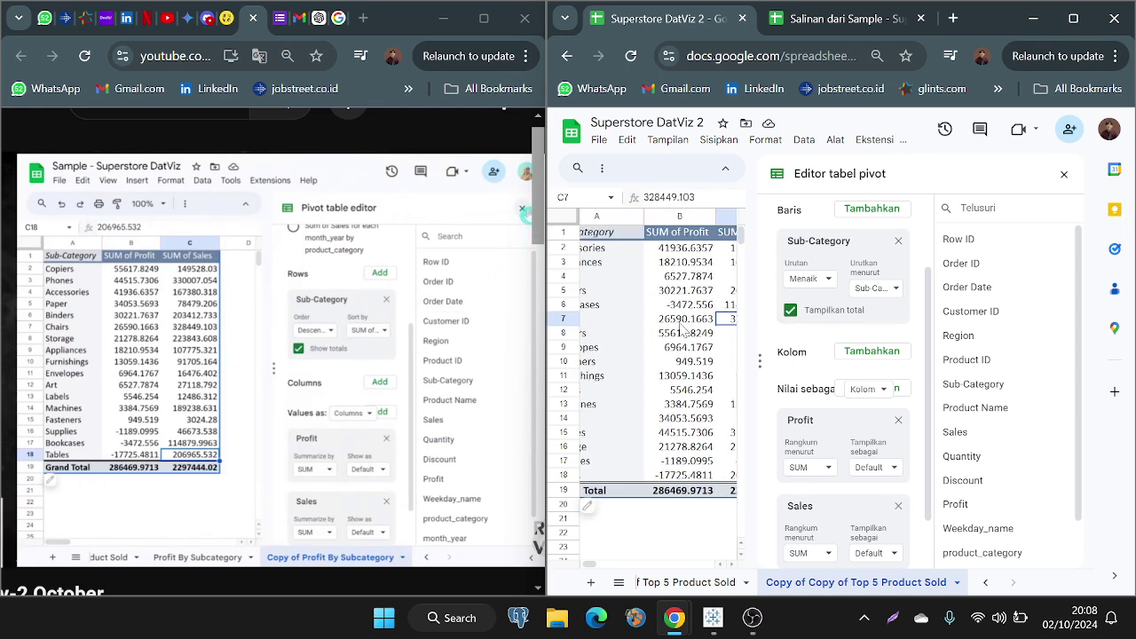
scroll(681, 330, "left", 1)
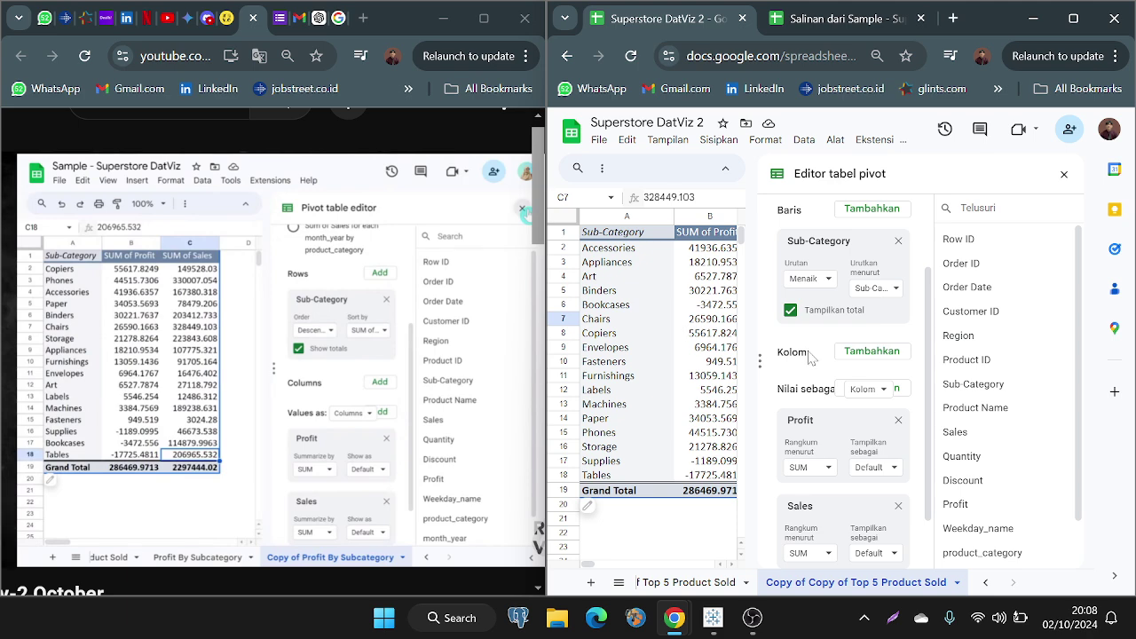
left_click(1063, 175)
Step: Open the Profit by Subcategory chart for editing and extend its data range to A1:C18
scroll(981, 344, "right", 2)
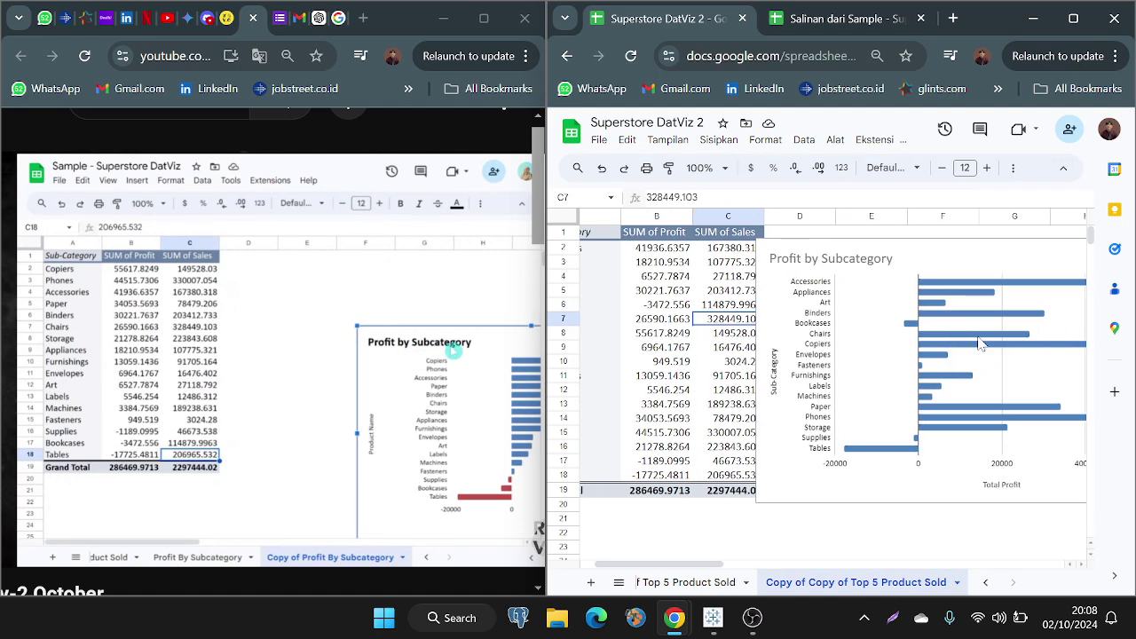
scroll(980, 344, "right", 1)
scroll(954, 340, "right", 2)
left_click(952, 339)
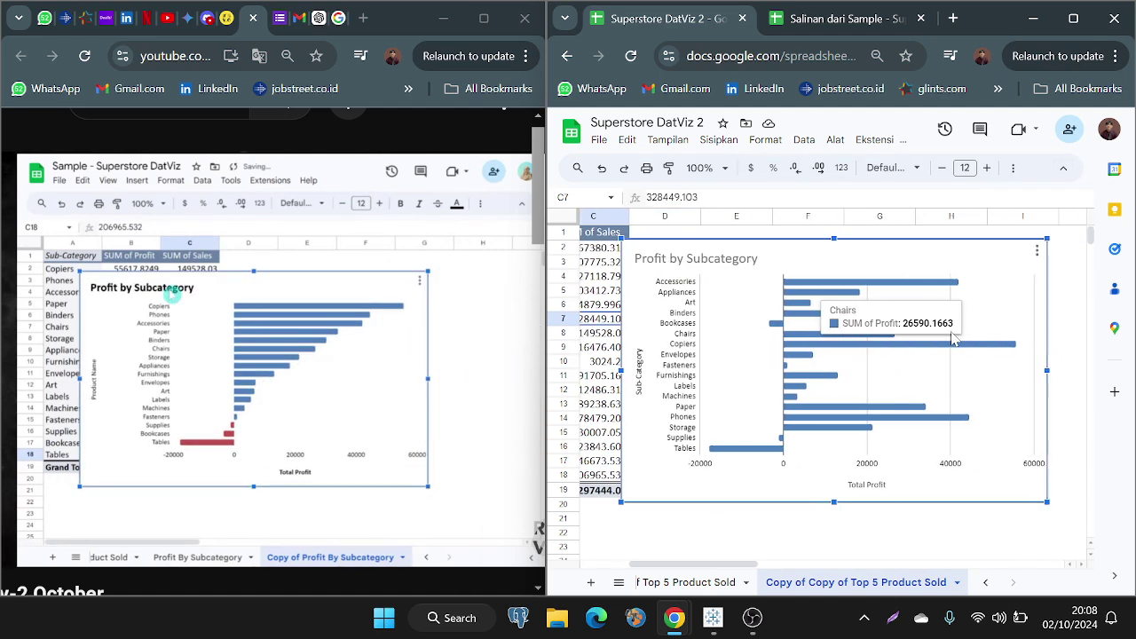
scroll(952, 339, "right", 1)
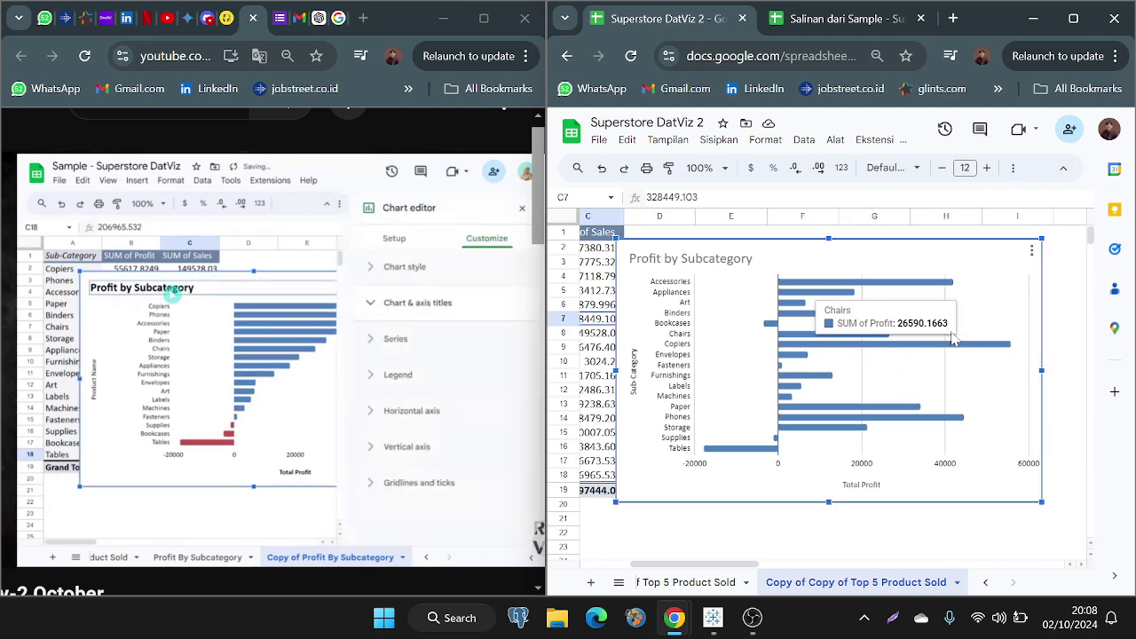
double_click(1002, 291)
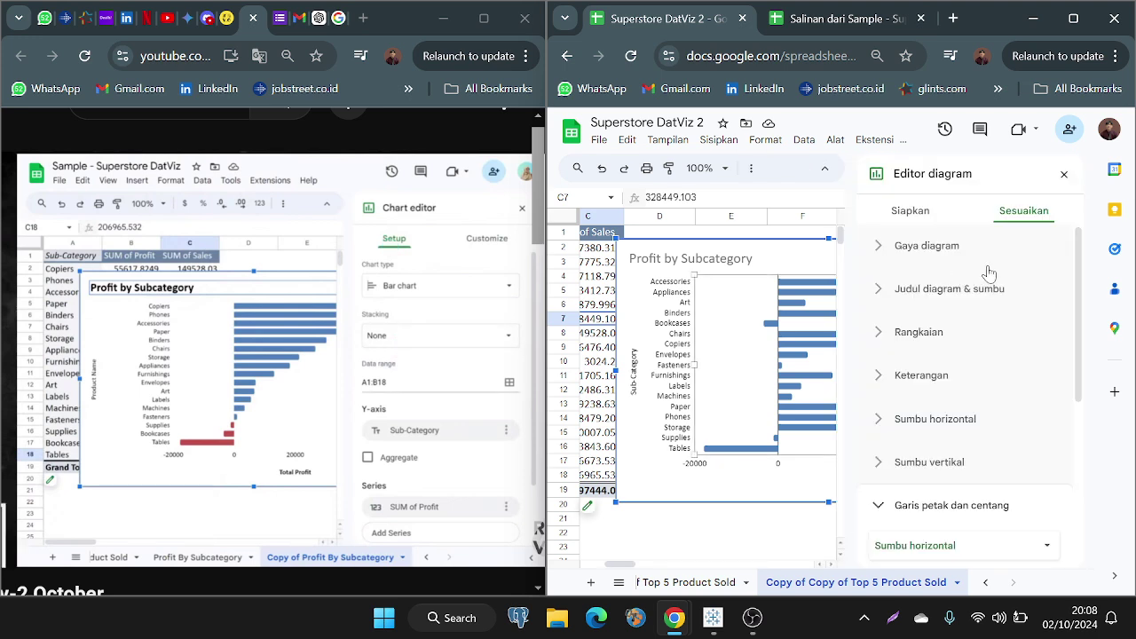
left_click(909, 218)
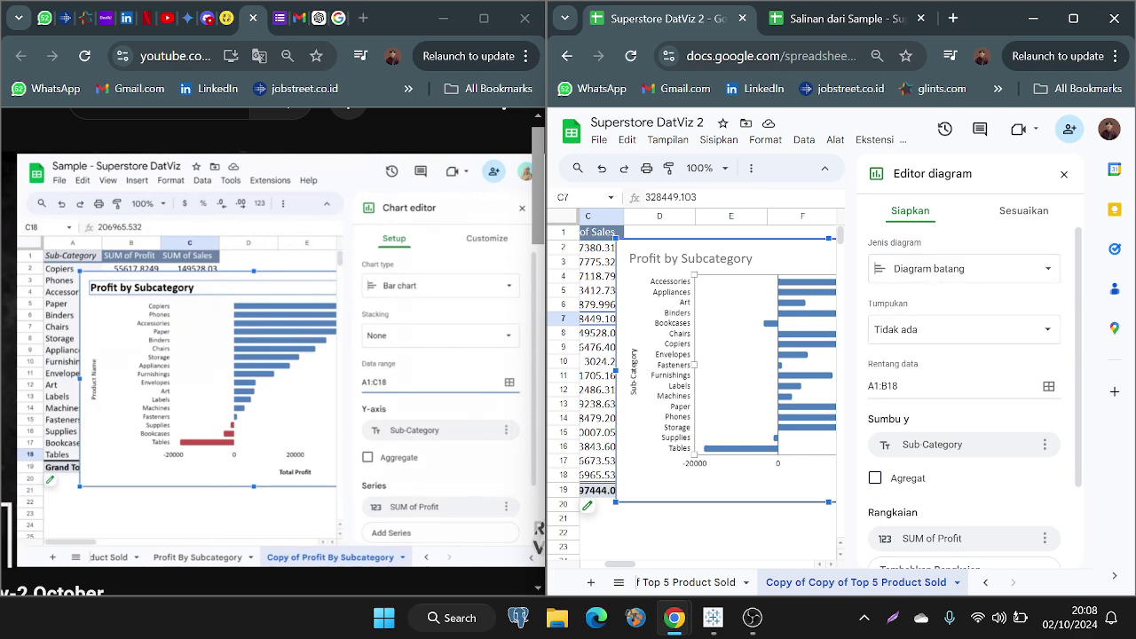
left_click(884, 386)
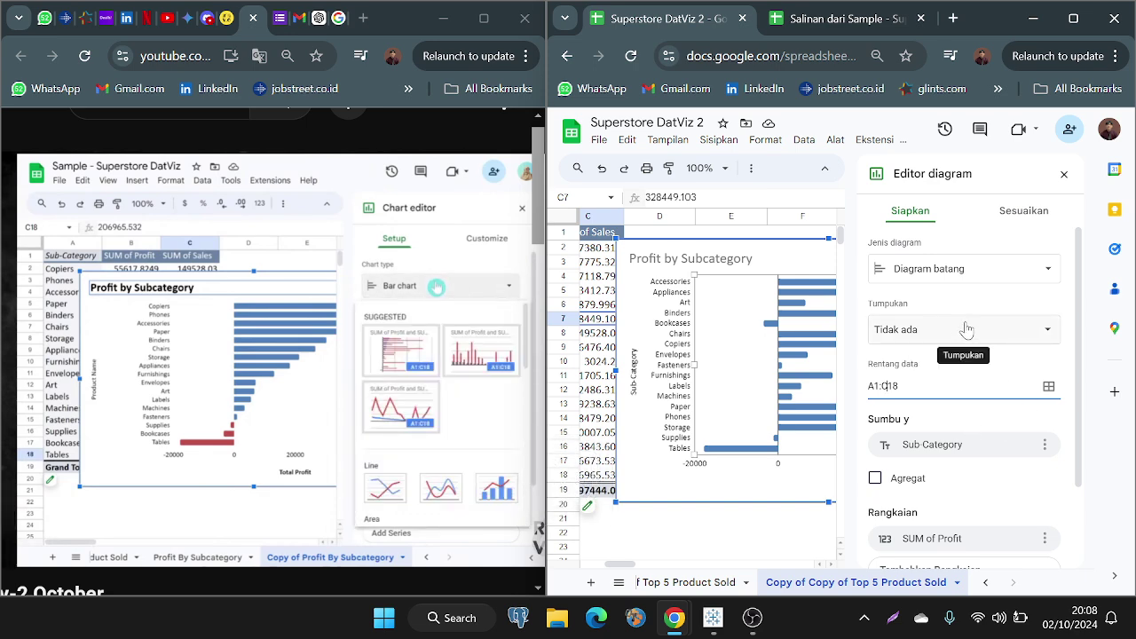
Step: Change the Profit by Subcategory chart from a bar chart to a combo chart
left_click(925, 269)
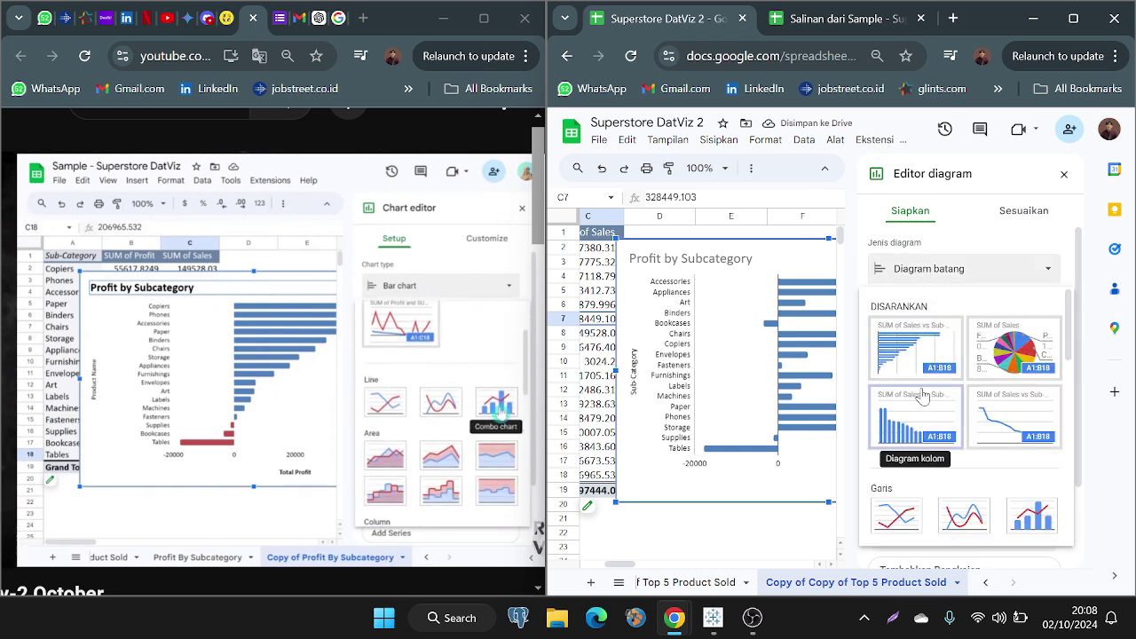
scroll(1001, 426, "down", 1)
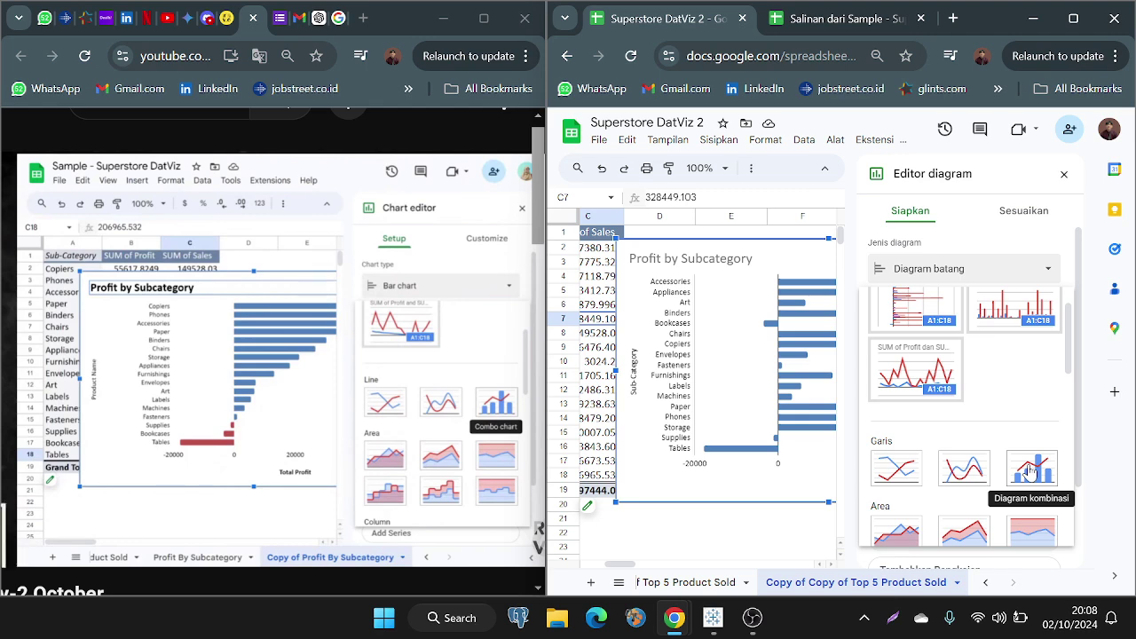
left_click(1029, 470)
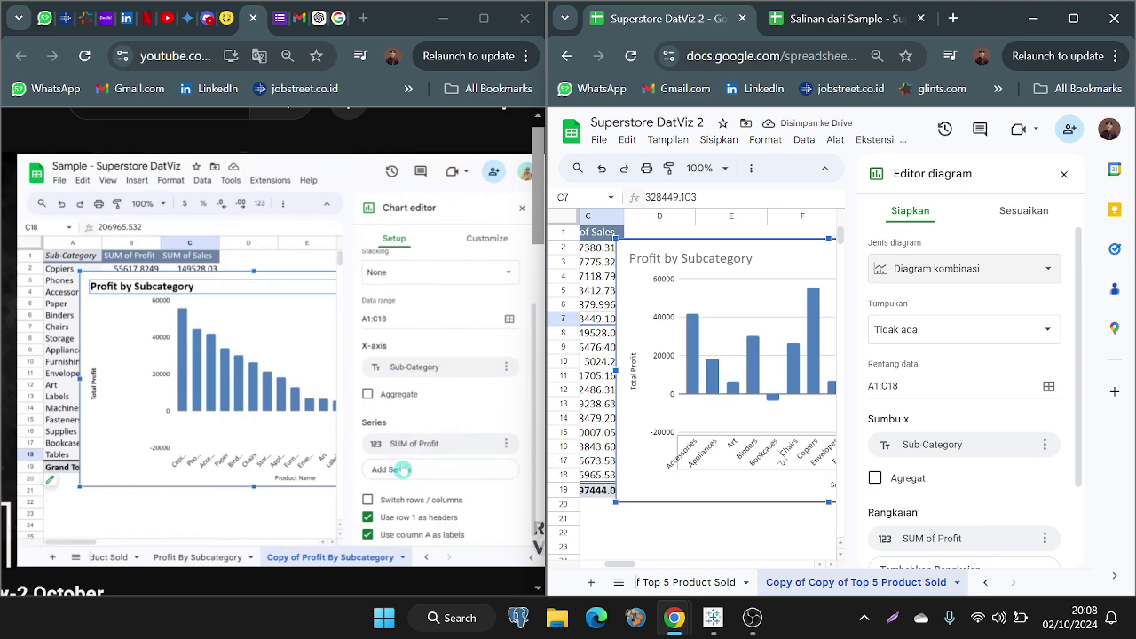
Step: Replace the chart's SUM of Profit series with SUM of Sales and add SUM of Sales as a second series
scroll(945, 487, "down", 1)
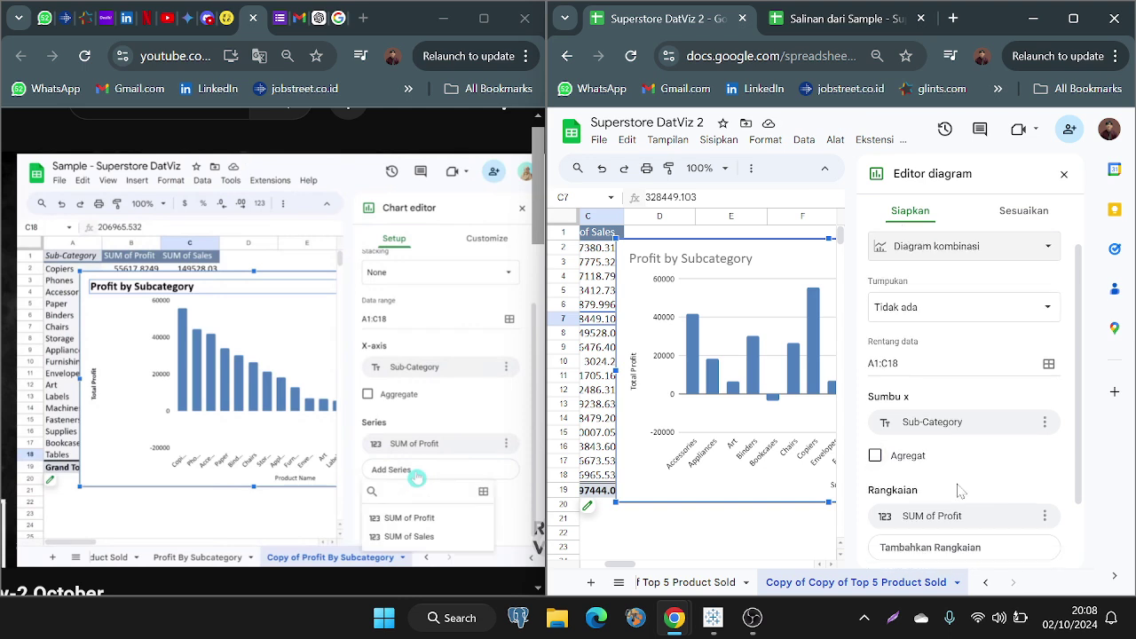
scroll(967, 464, "down", 1)
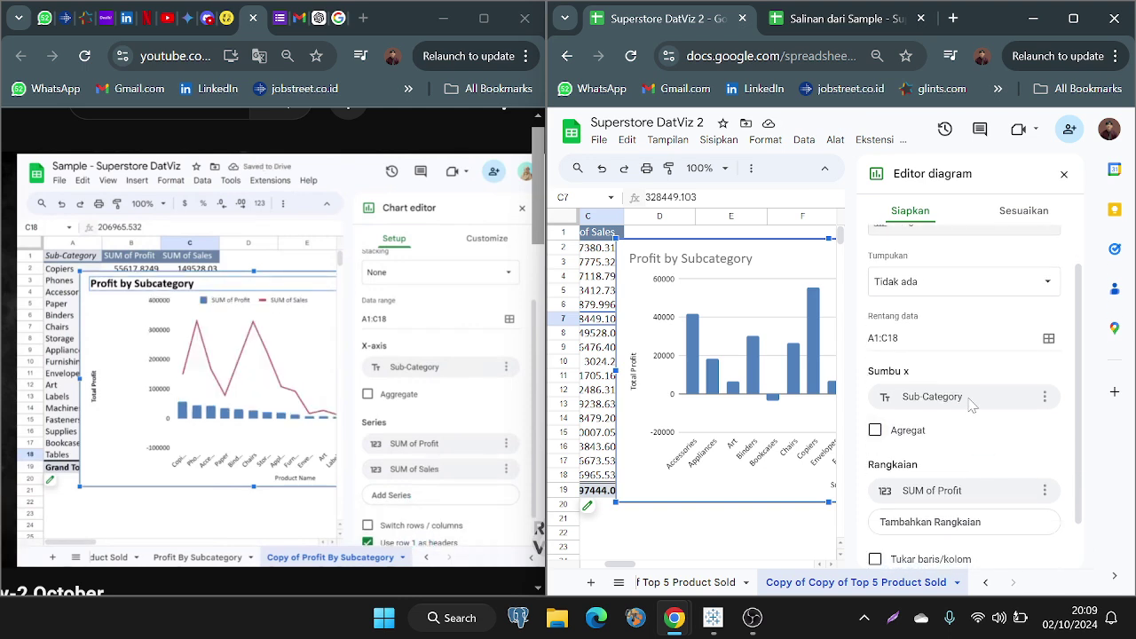
scroll(972, 406, "down", 2)
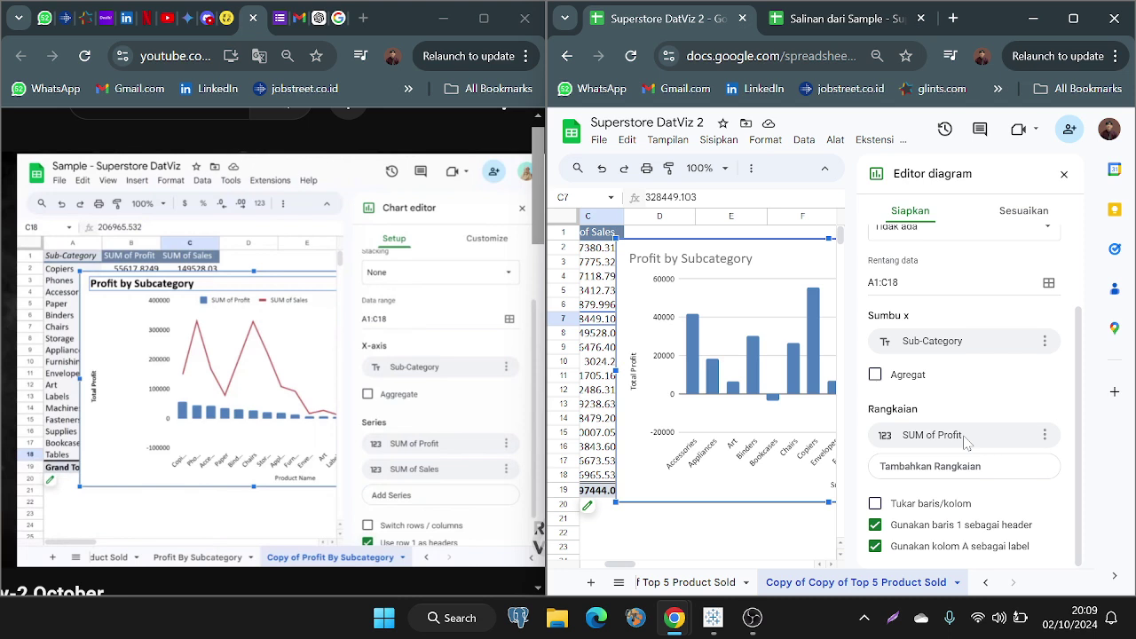
left_click(1045, 434)
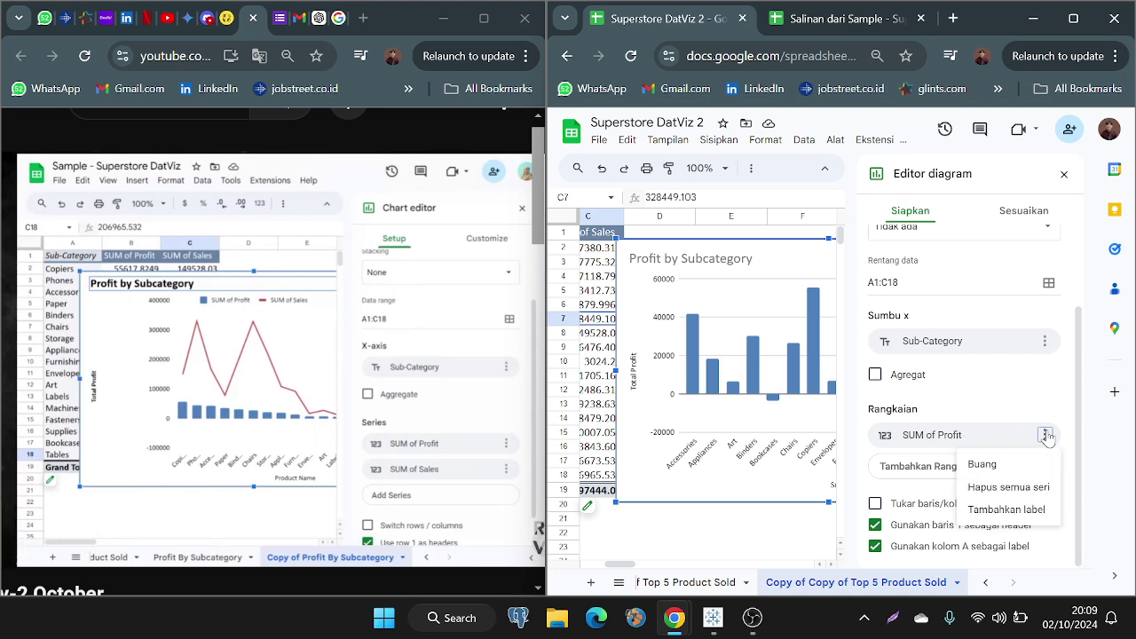
left_click(963, 442)
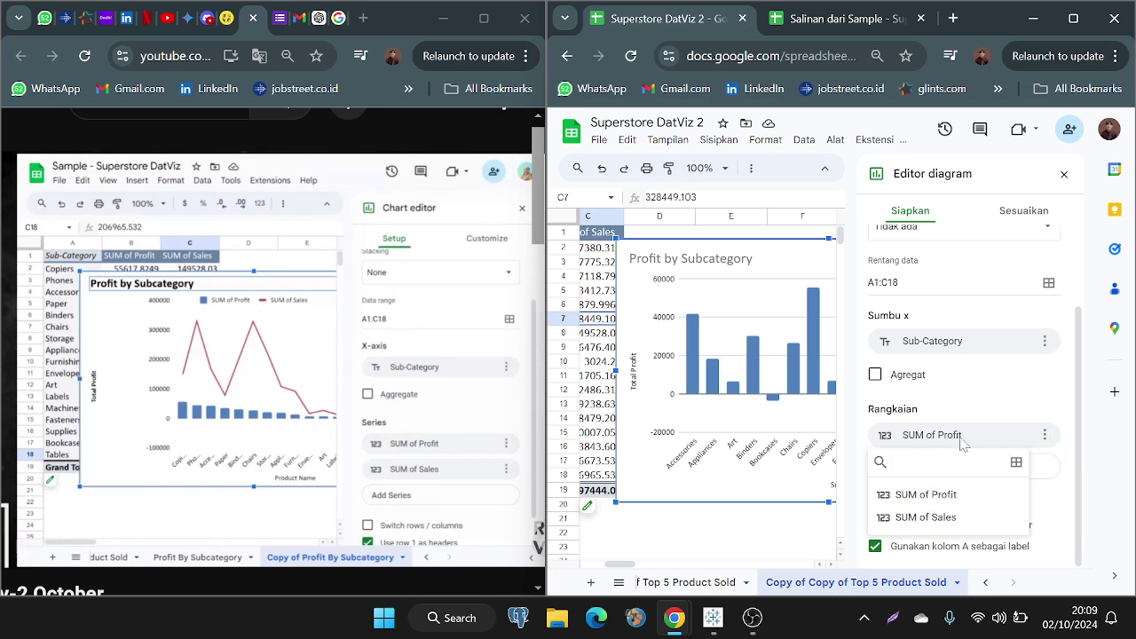
left_click(927, 517)
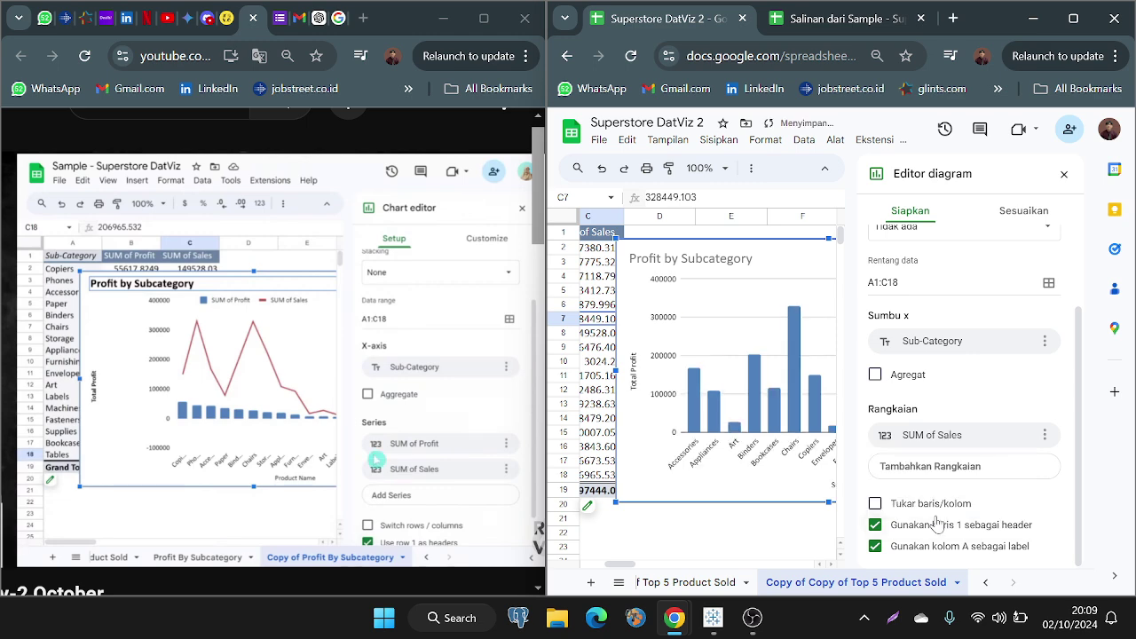
left_click(941, 465)
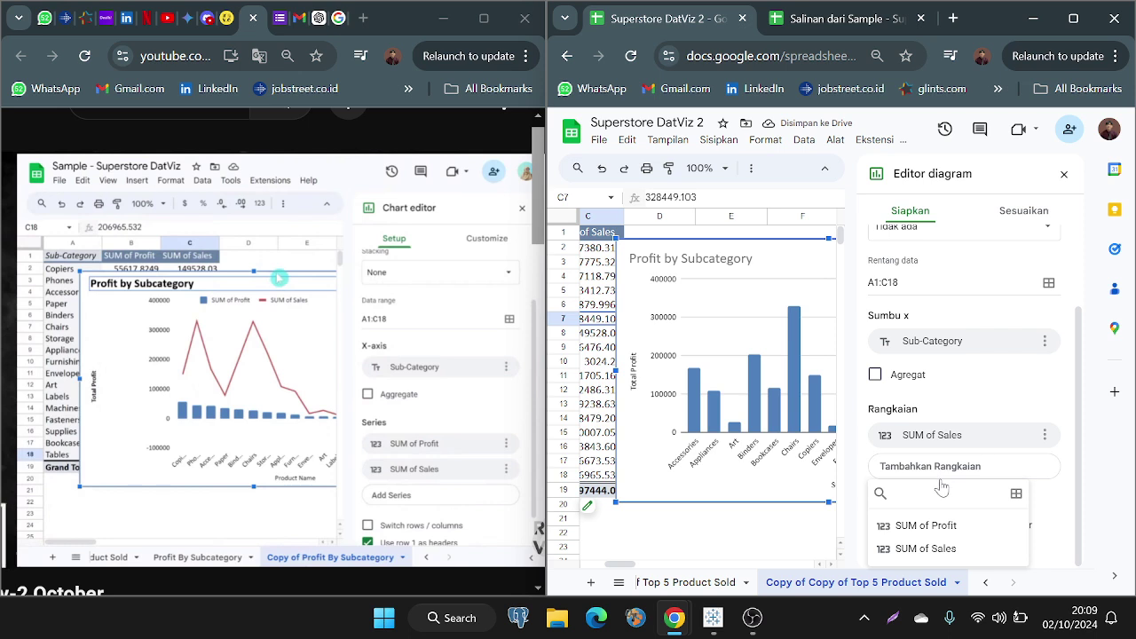
left_click(928, 547)
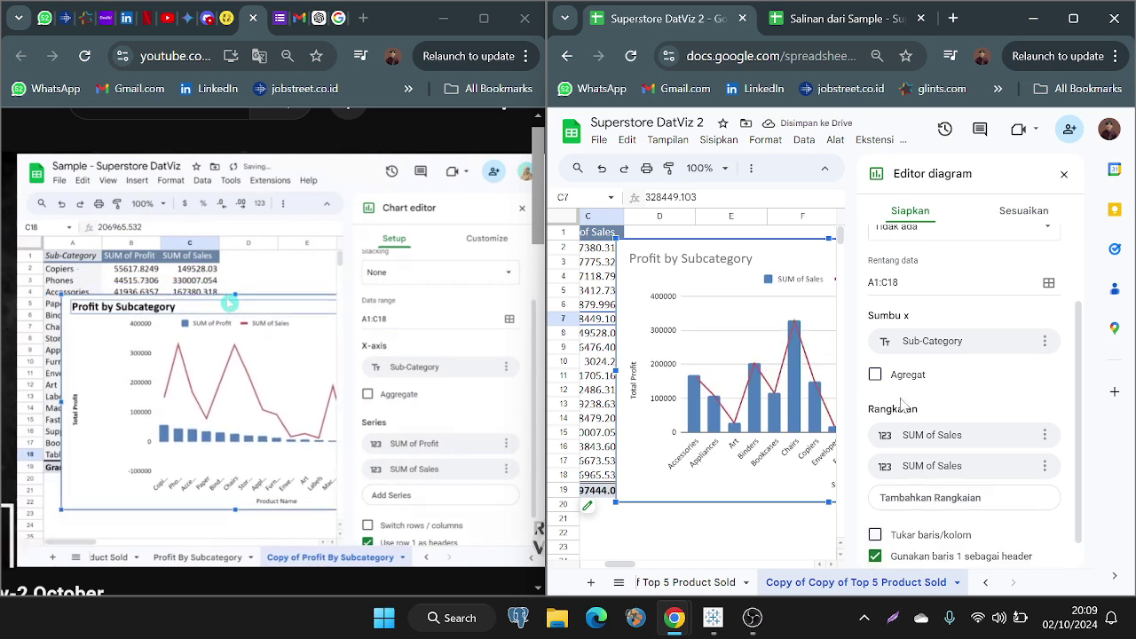
Step: Examine the combo chart's columns, line and legend across all subcategories and compare them with the pivot table values
scroll(901, 404, "down", 1)
scroll(761, 410, "right", 5)
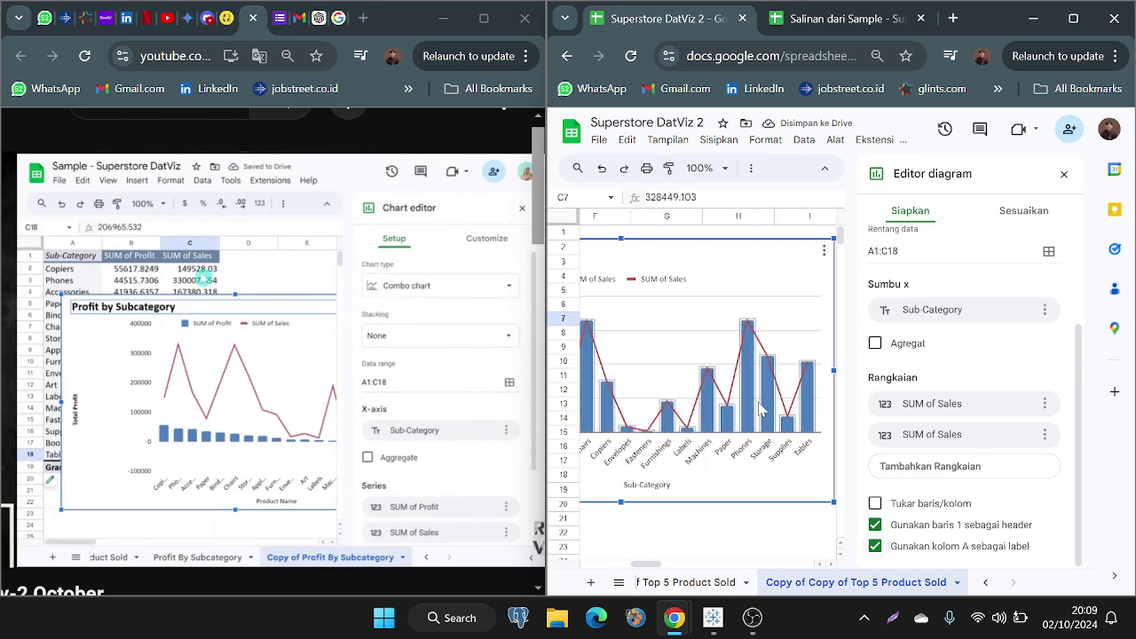
scroll(761, 410, "left", 6)
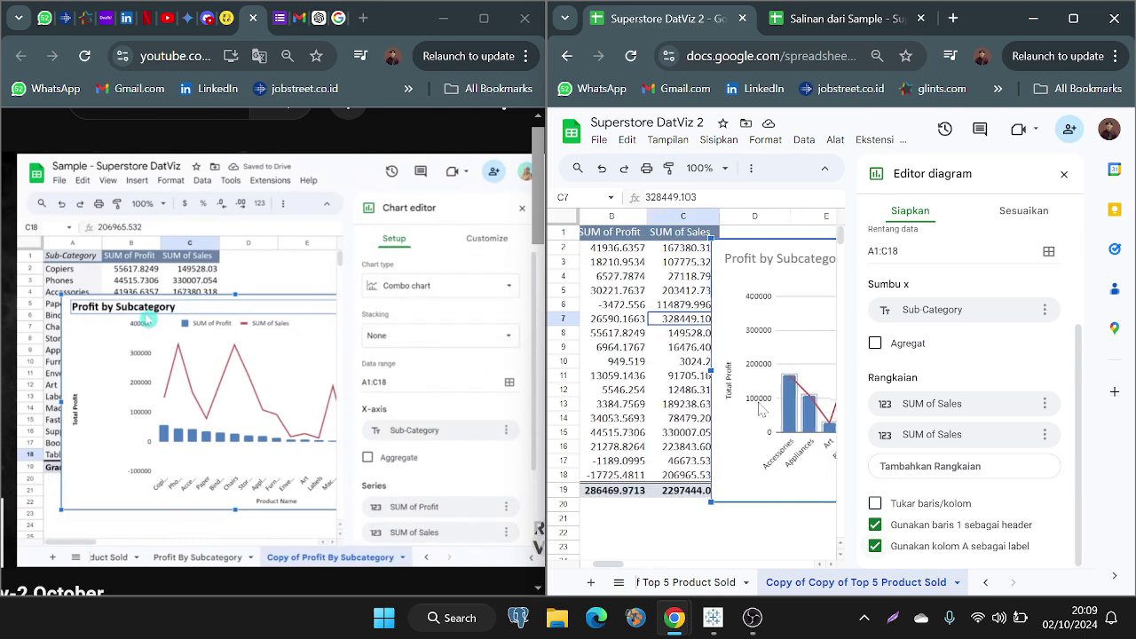
scroll(760, 408, "right", 4)
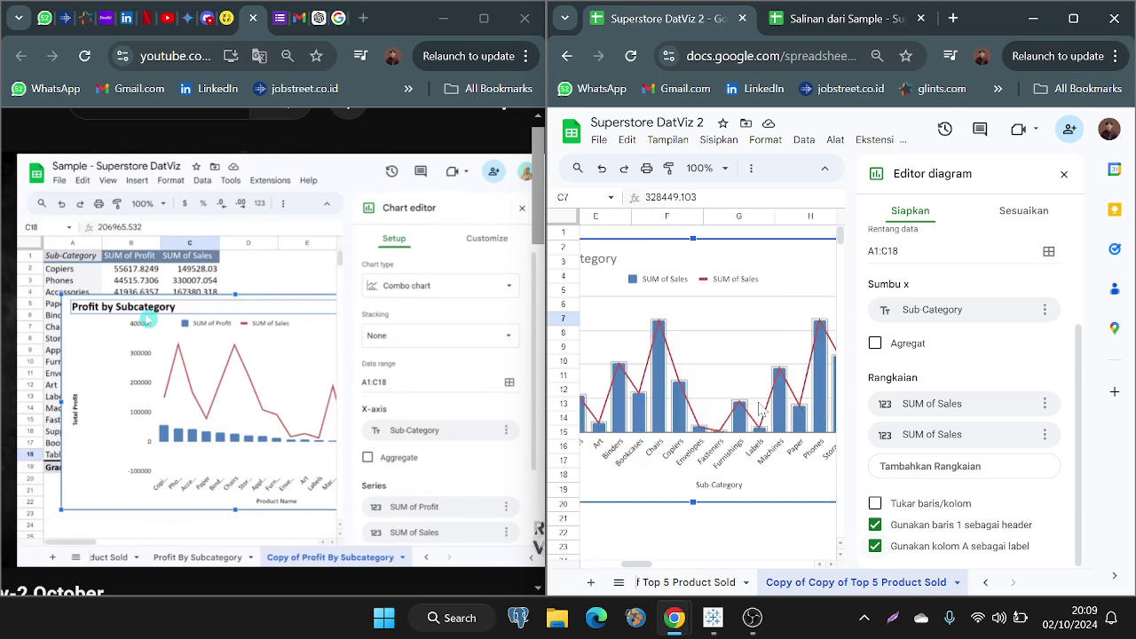
scroll(759, 408, "right", 2)
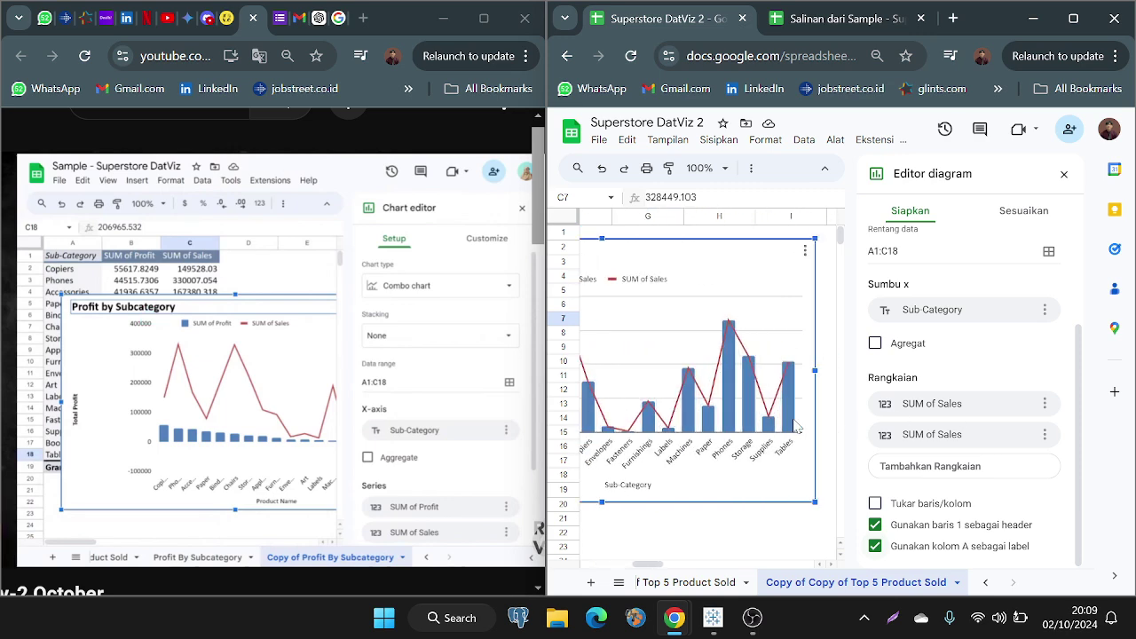
scroll(796, 426, "right", 1)
scroll(795, 426, "left", 3)
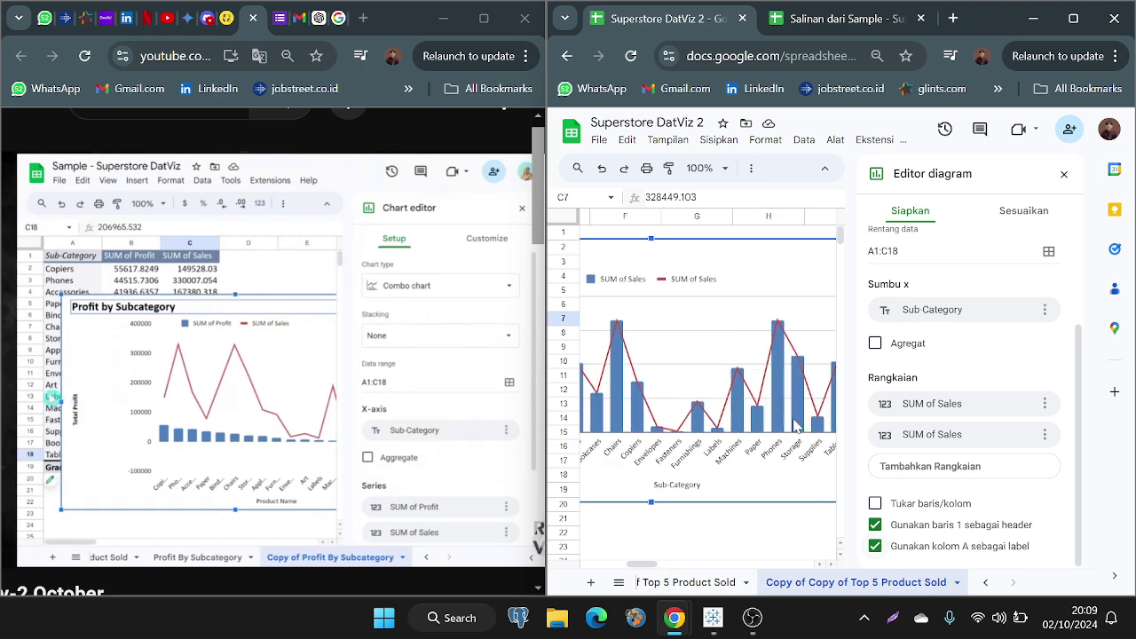
scroll(796, 426, "left", 2)
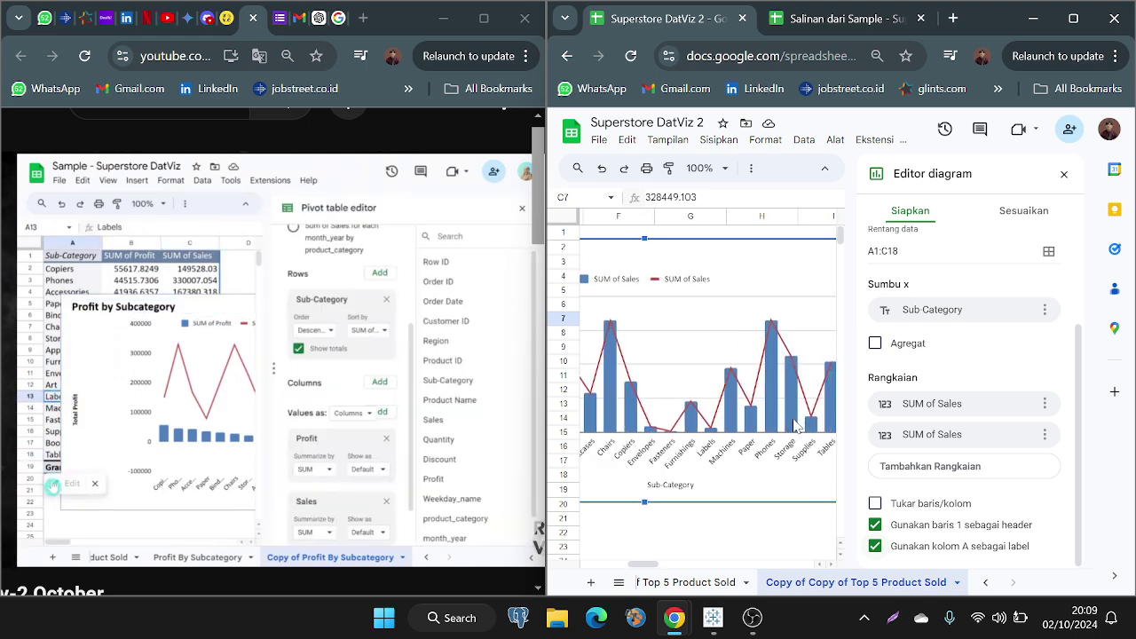
Step: Try switching the chart's rows and columns, and turn the option back off
left_click(875, 504)
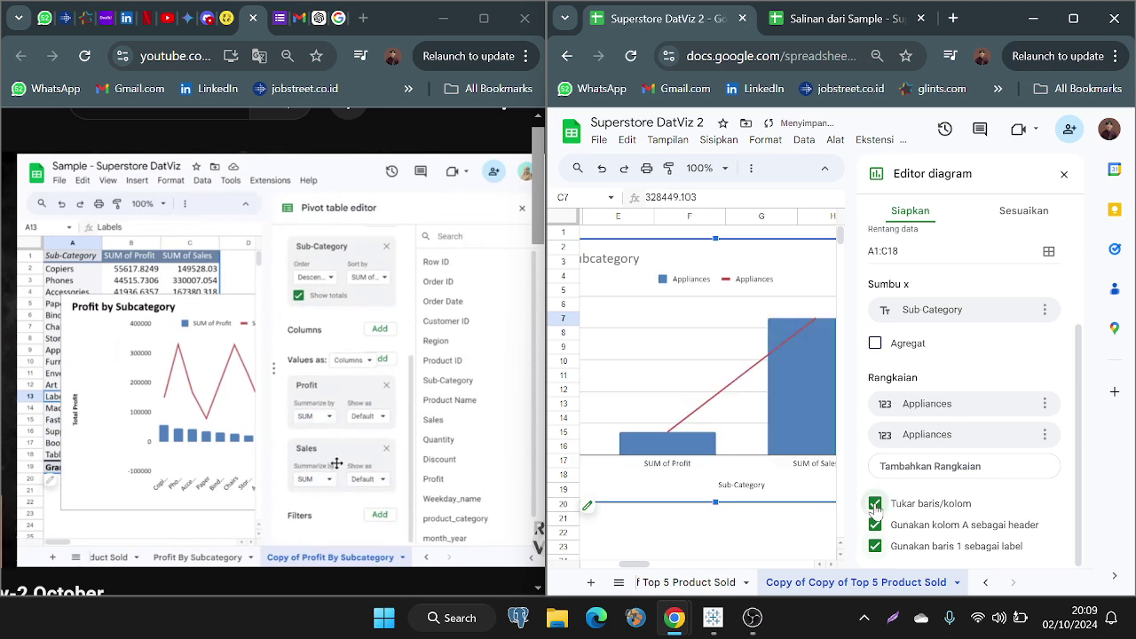
left_click(875, 504)
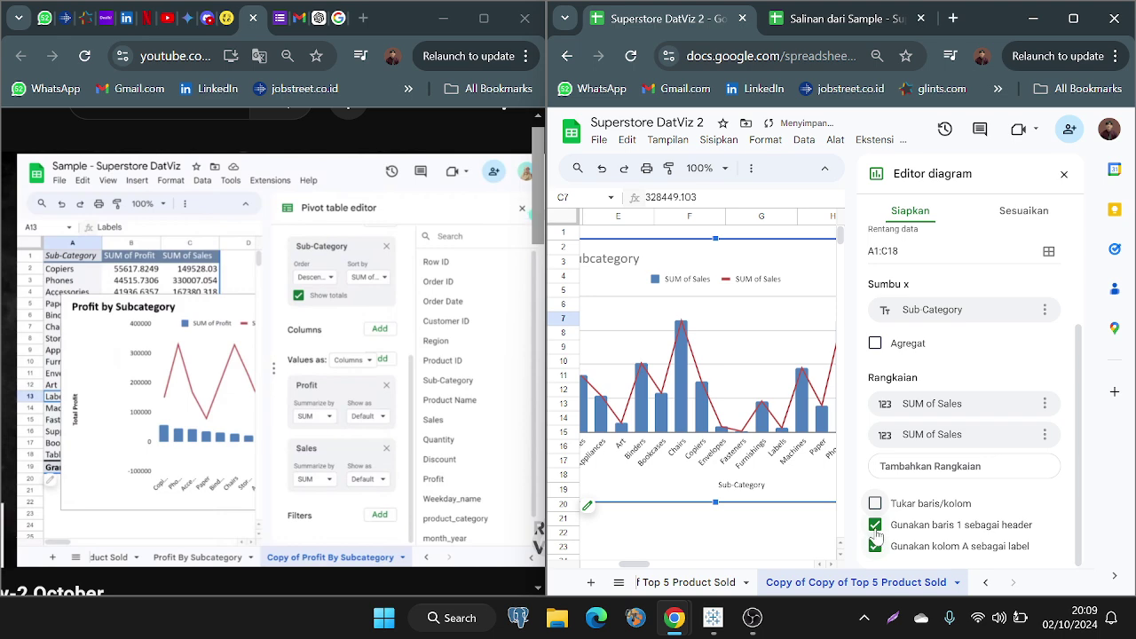
Step: Move the Profit by Subcategory chart slightly away from the pivot table, clear of the SUM of Sales column
left_click(875, 526)
left_click(876, 526)
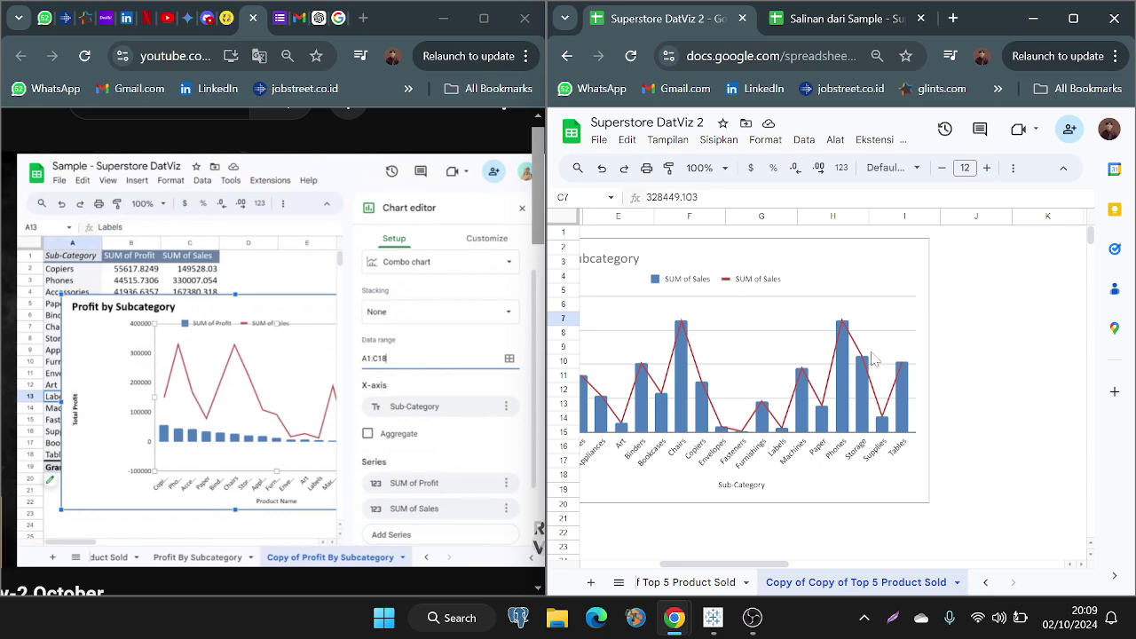
scroll(825, 289, "left", 5)
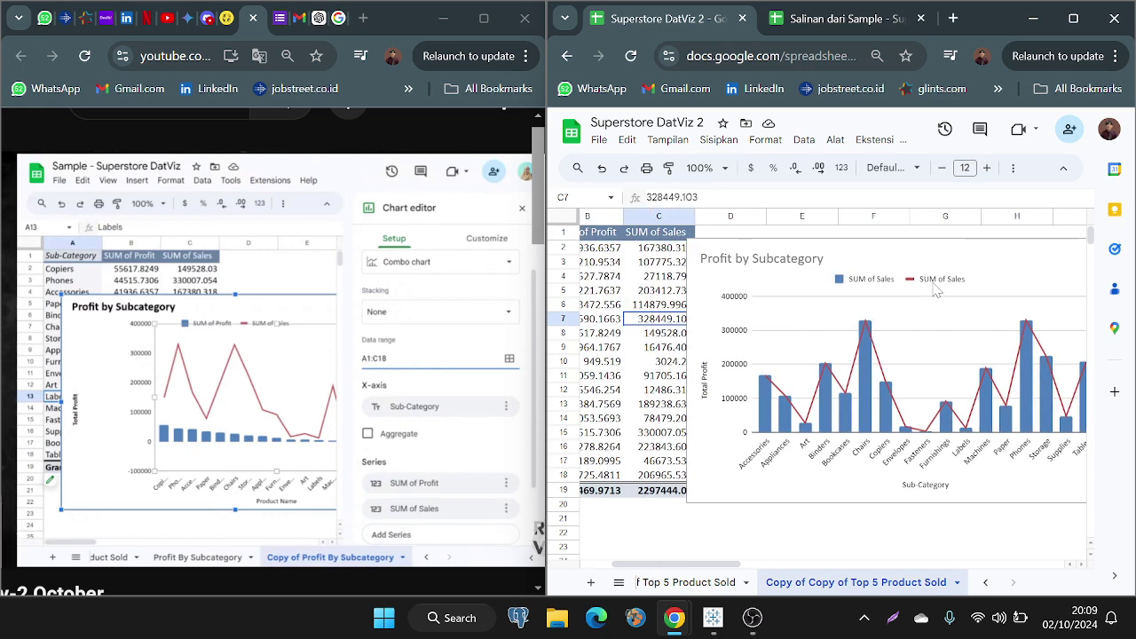
left_click_drag(900, 253, 938, 241)
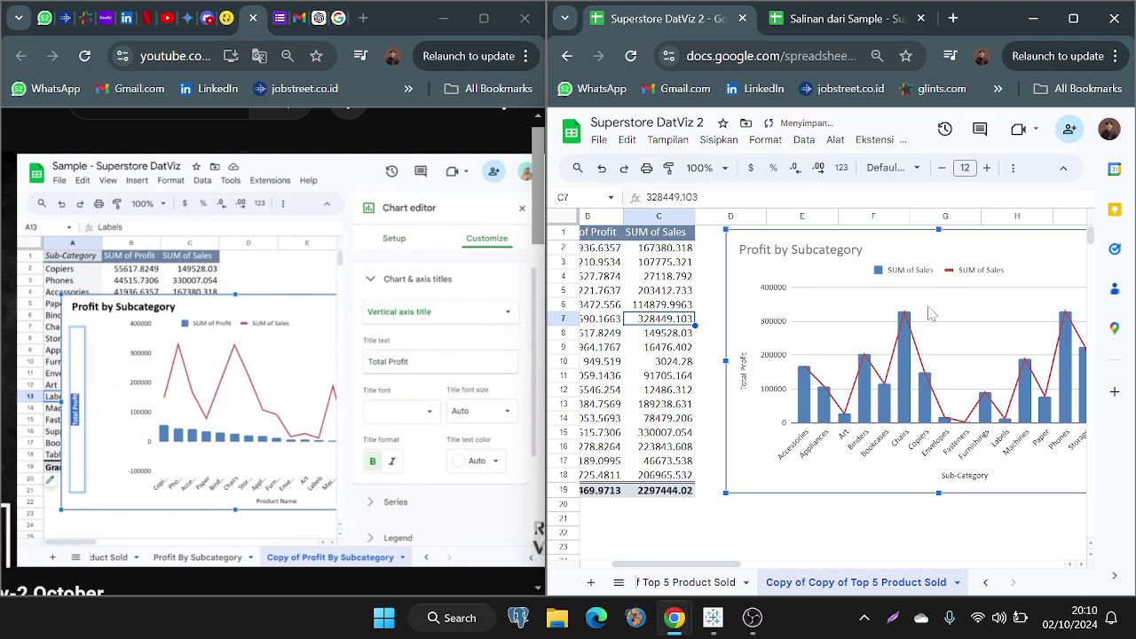
Step: Shorten the chart's left vertical axis title to "Total"
mouse_move(910, 357)
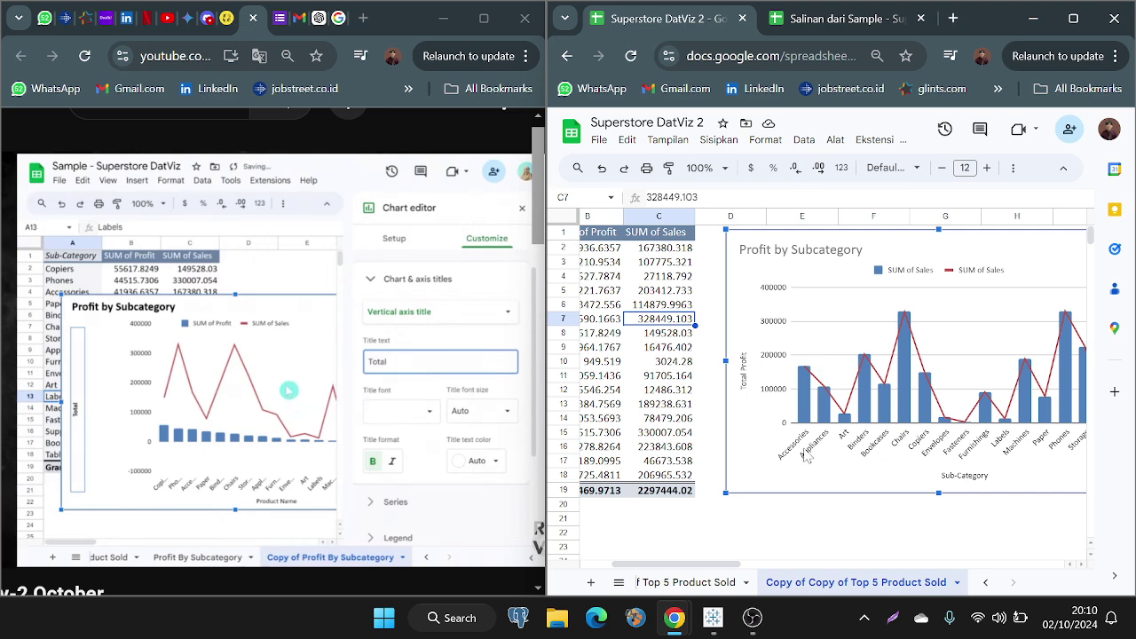
double_click(743, 381)
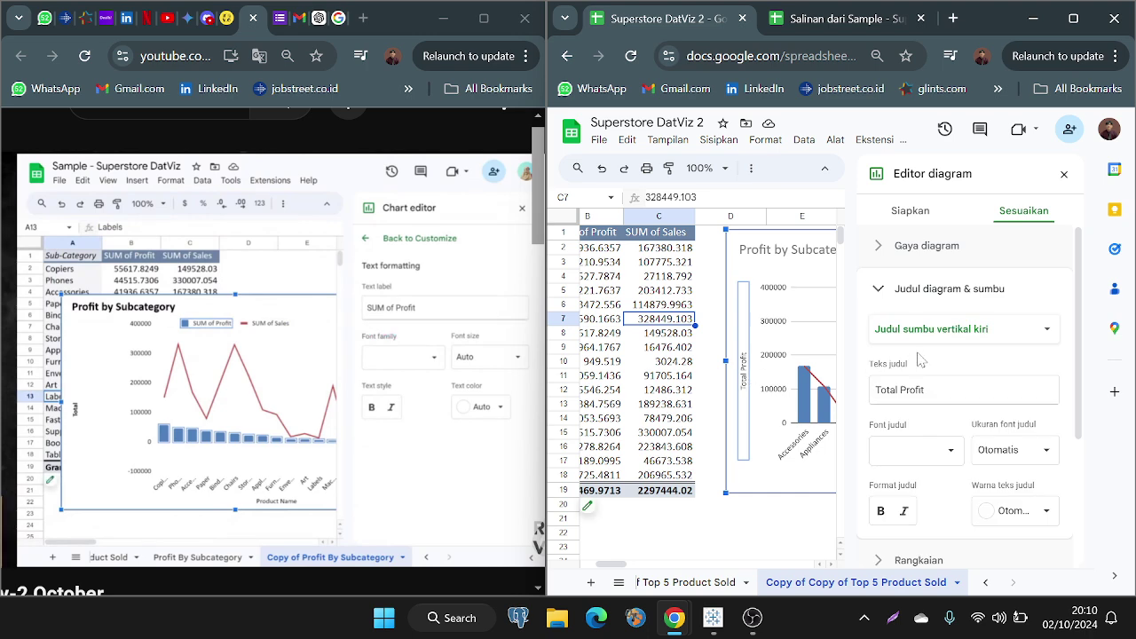
left_click(924, 390)
key("BackSpace")
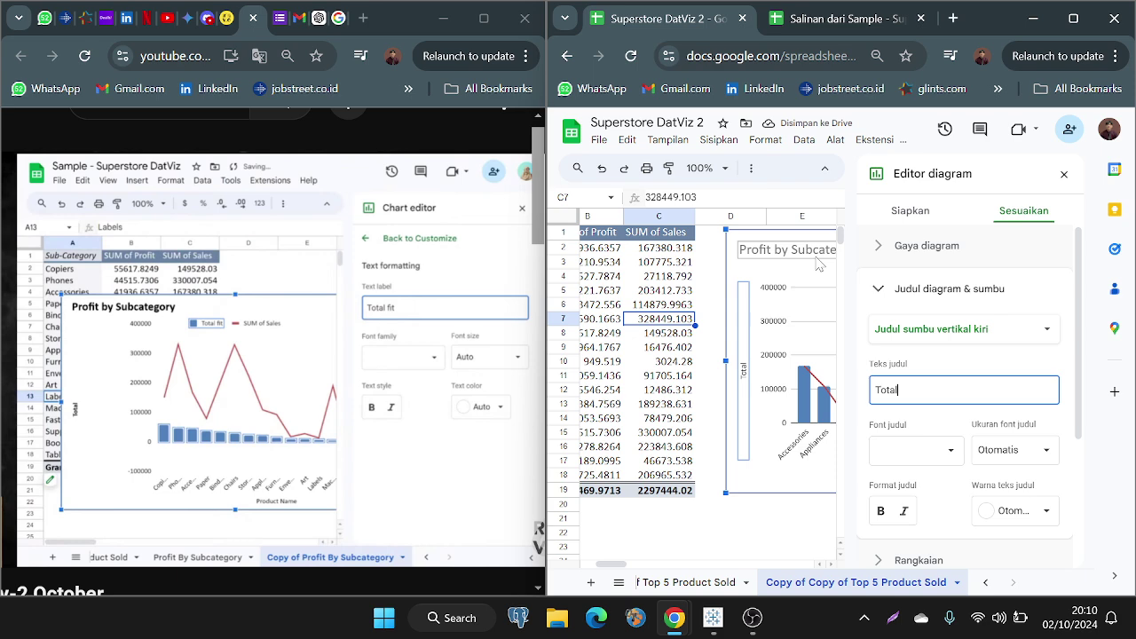
Step: Look through the chart legend's position and font options
scroll(818, 263, "right", 2)
left_click(794, 278)
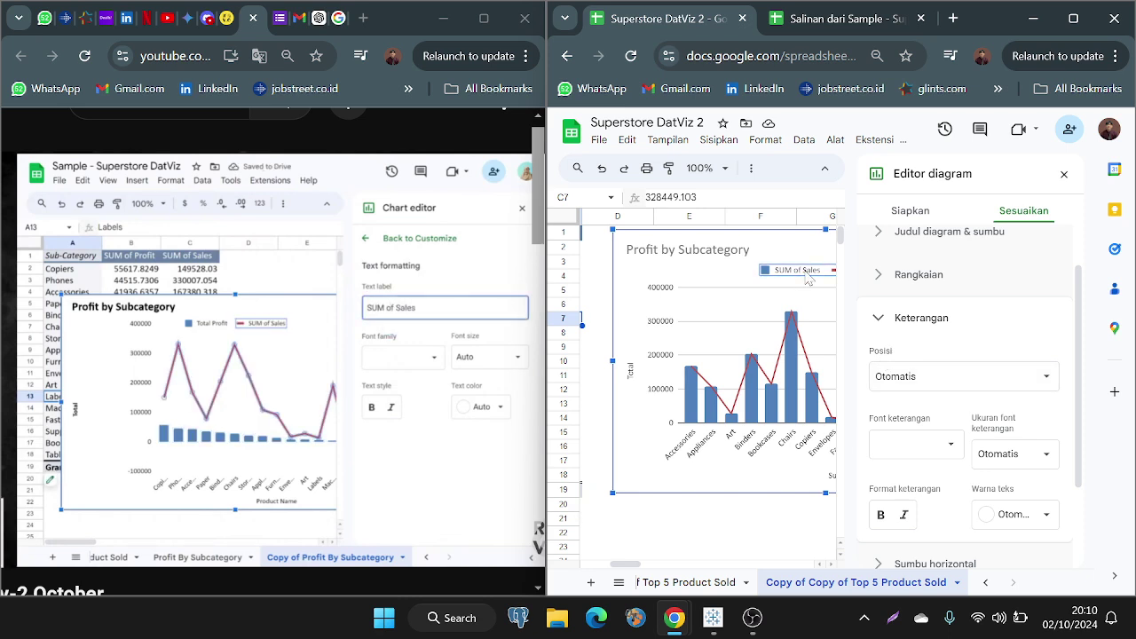
scroll(807, 278, "right", 2)
scroll(1007, 407, "down", 2)
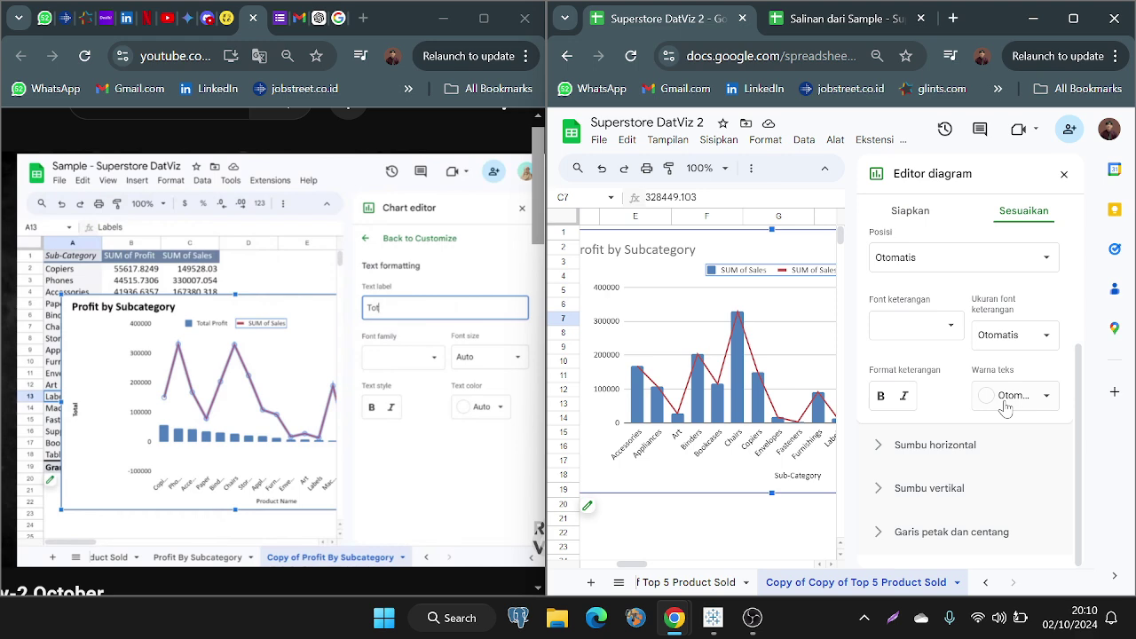
scroll(1003, 404, "up", 2)
left_click(977, 370)
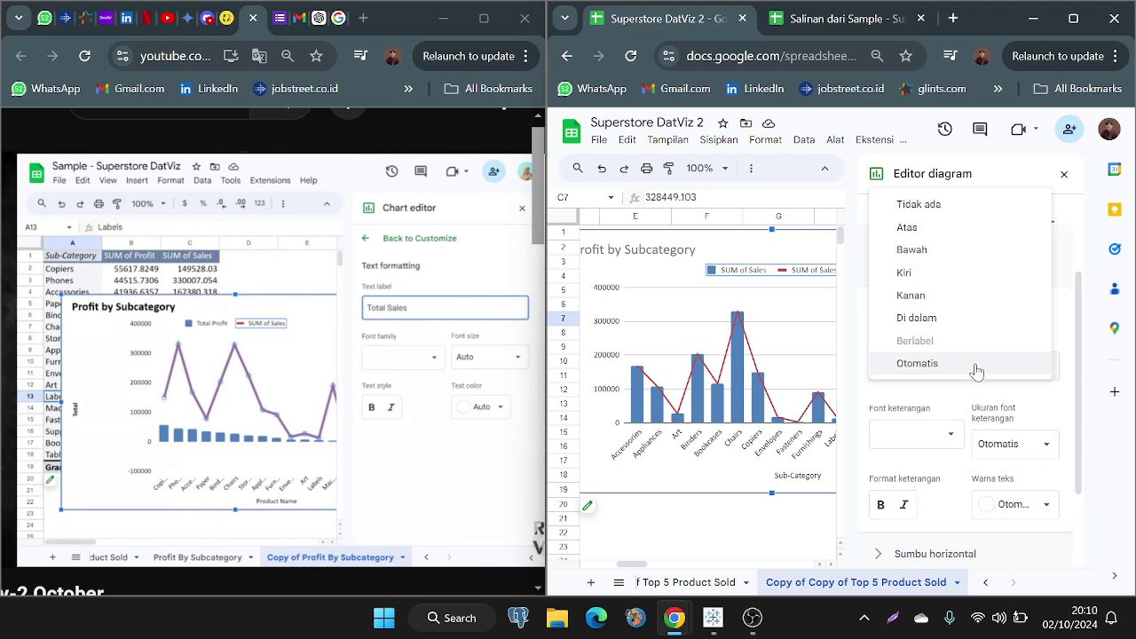
left_click(976, 371)
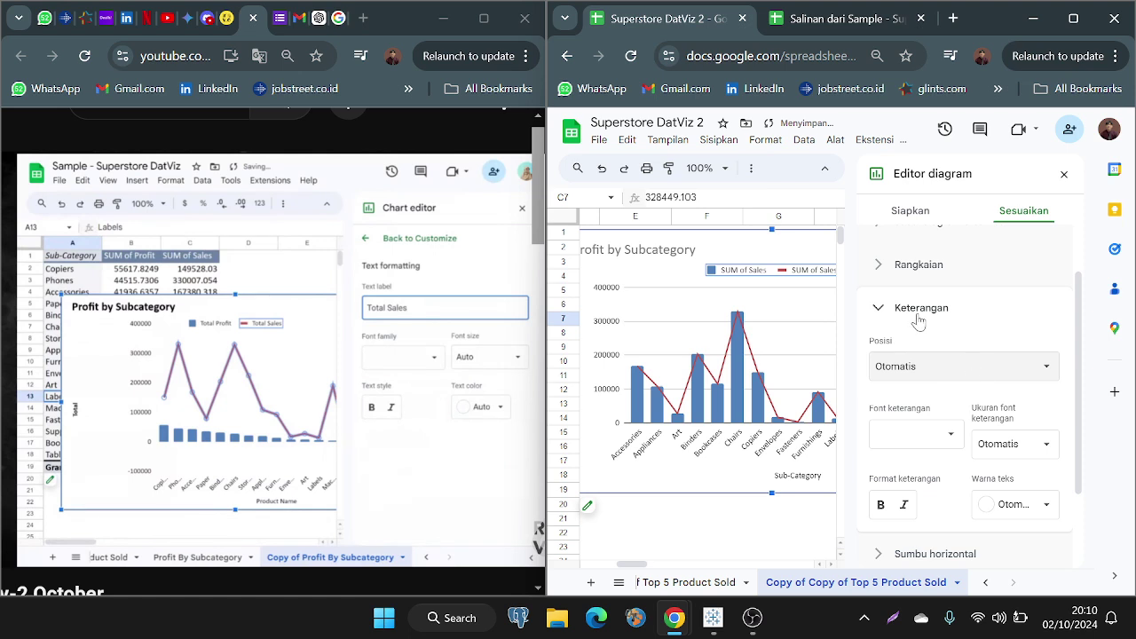
scroll(947, 426, "down", 1)
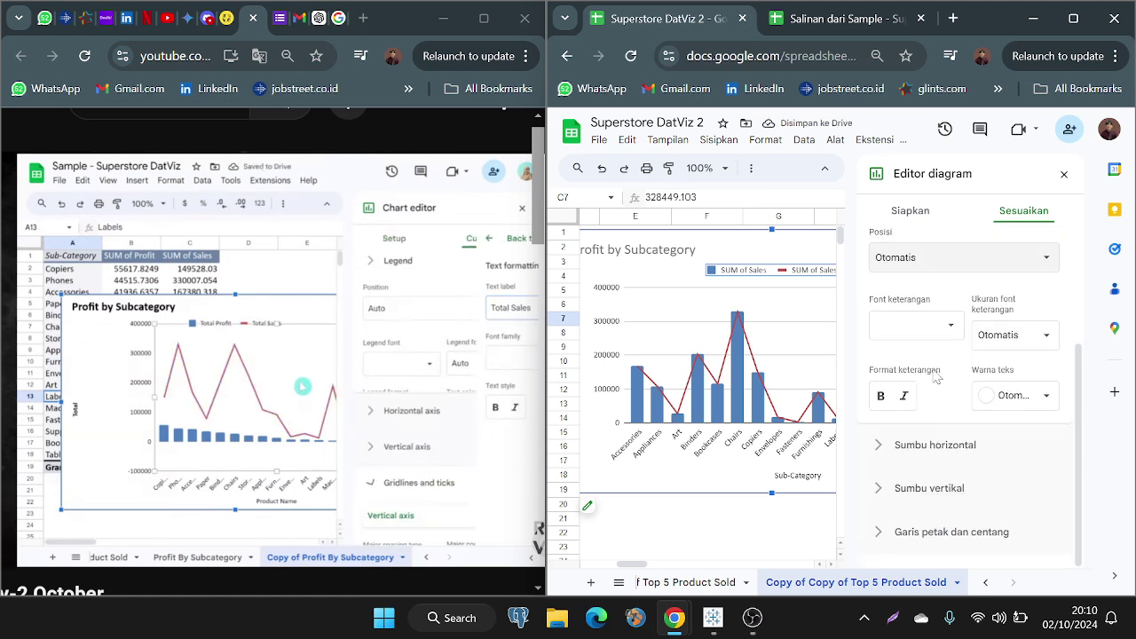
left_click(908, 330)
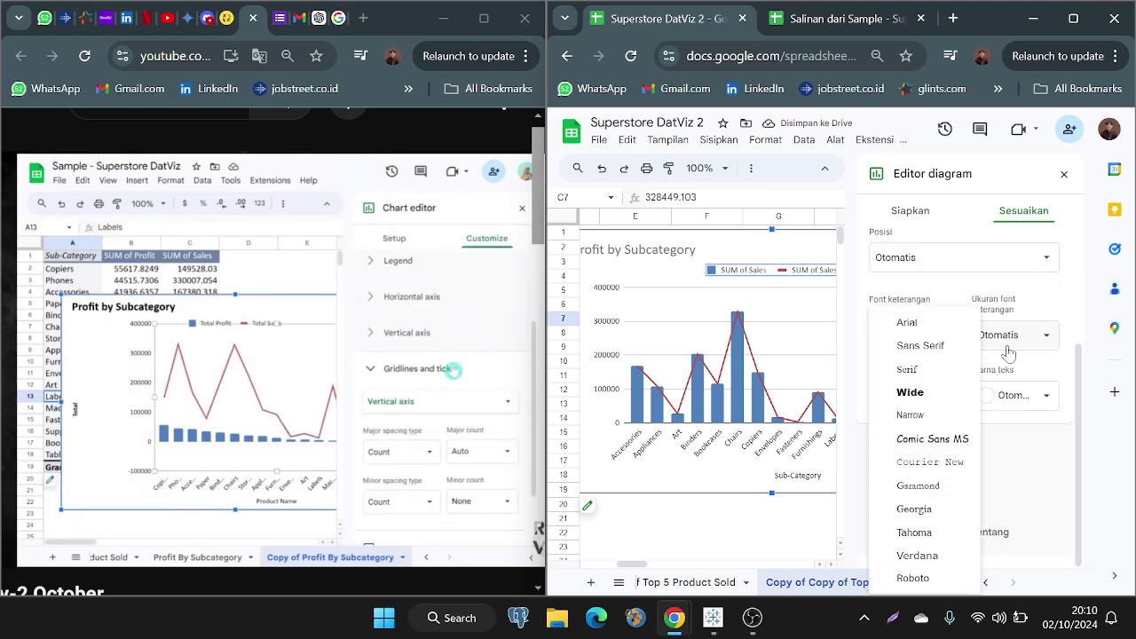
key("Escape")
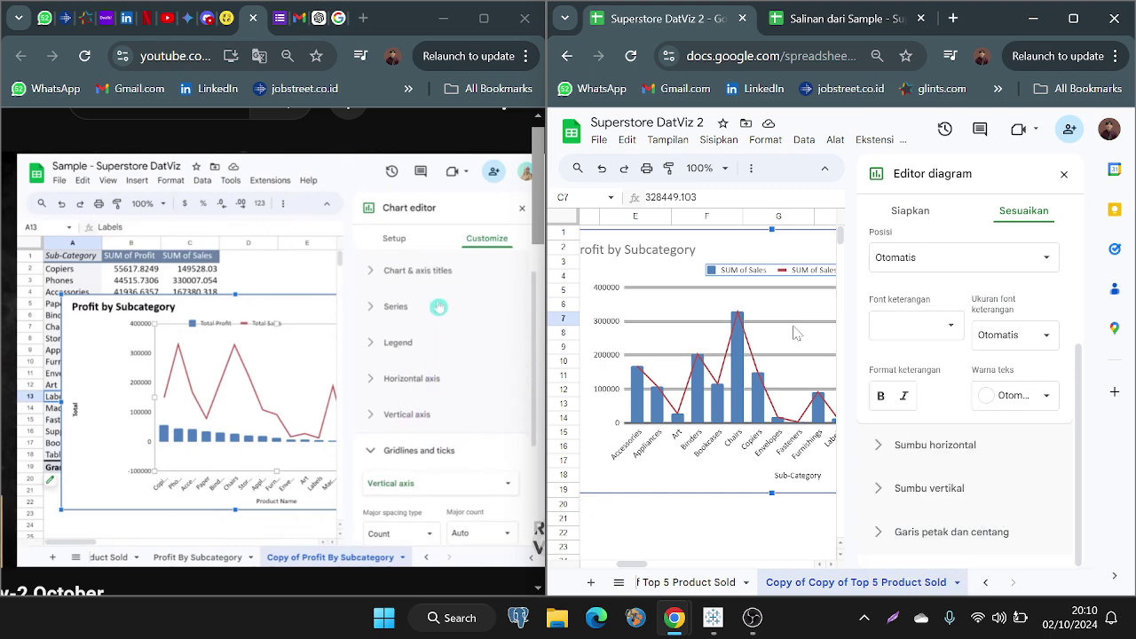
Step: Rename the legend label of the blue column series to "Total Sales"
left_click(742, 270)
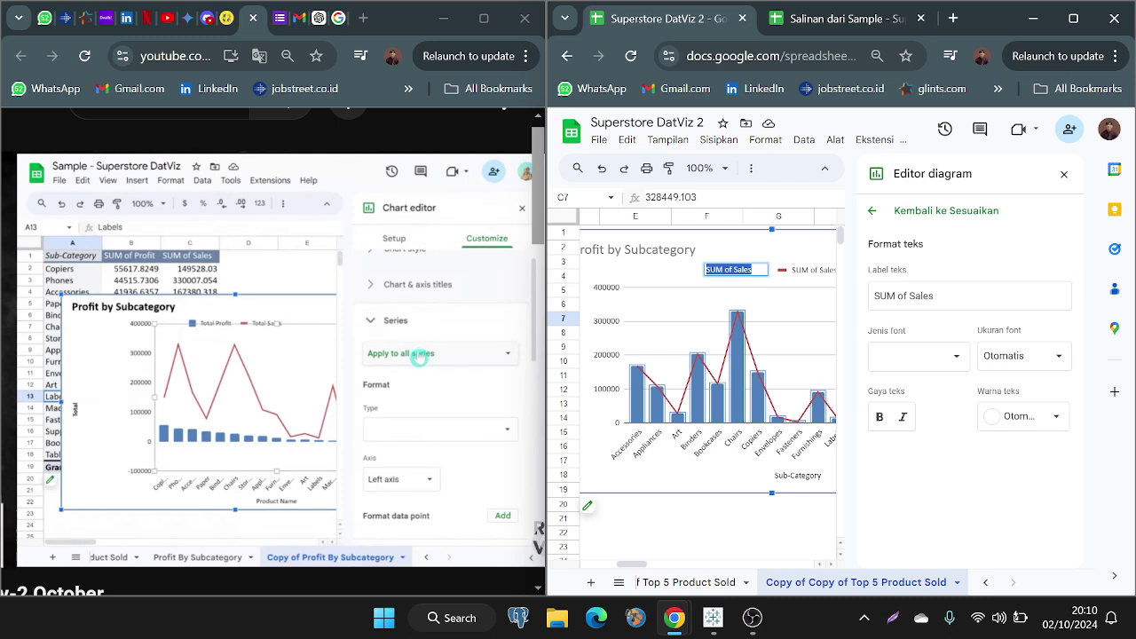
left_click(417, 354)
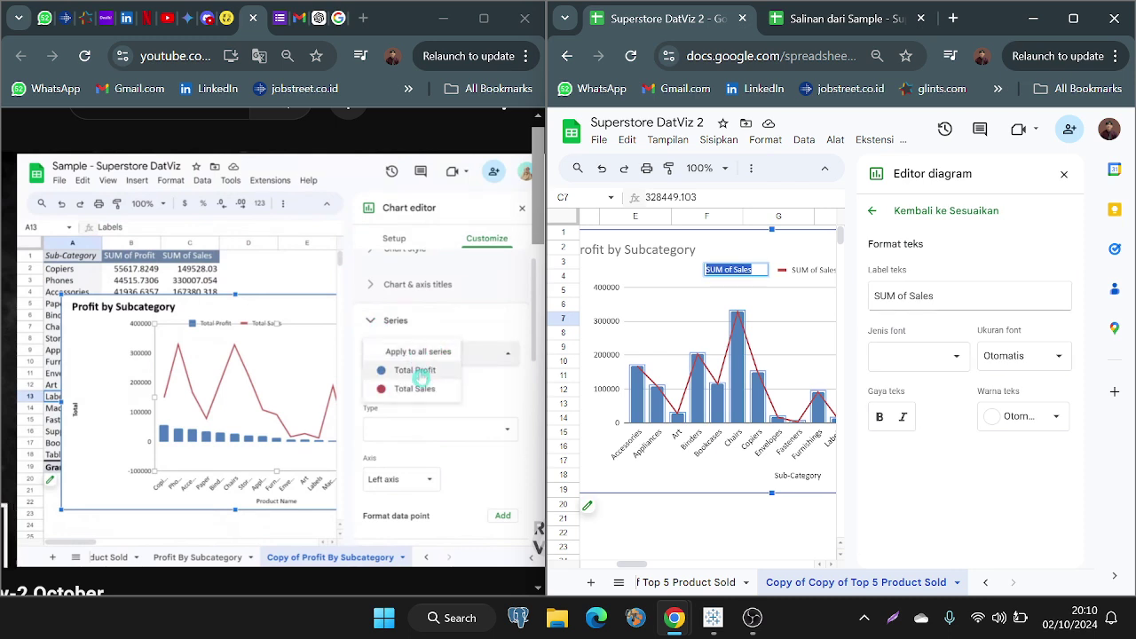
left_click(870, 300)
double_click(886, 295)
left_click(904, 295)
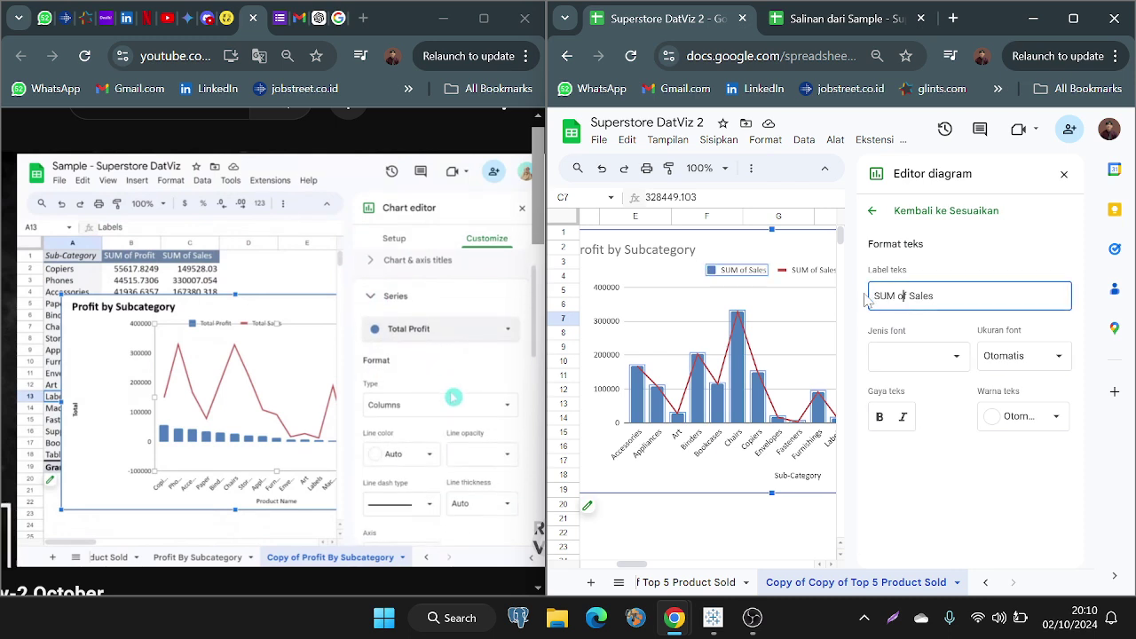
key("BackSpace")
key("BackSpace")
key("BackSpace")
key("BackSpace")
key("BackSpace")
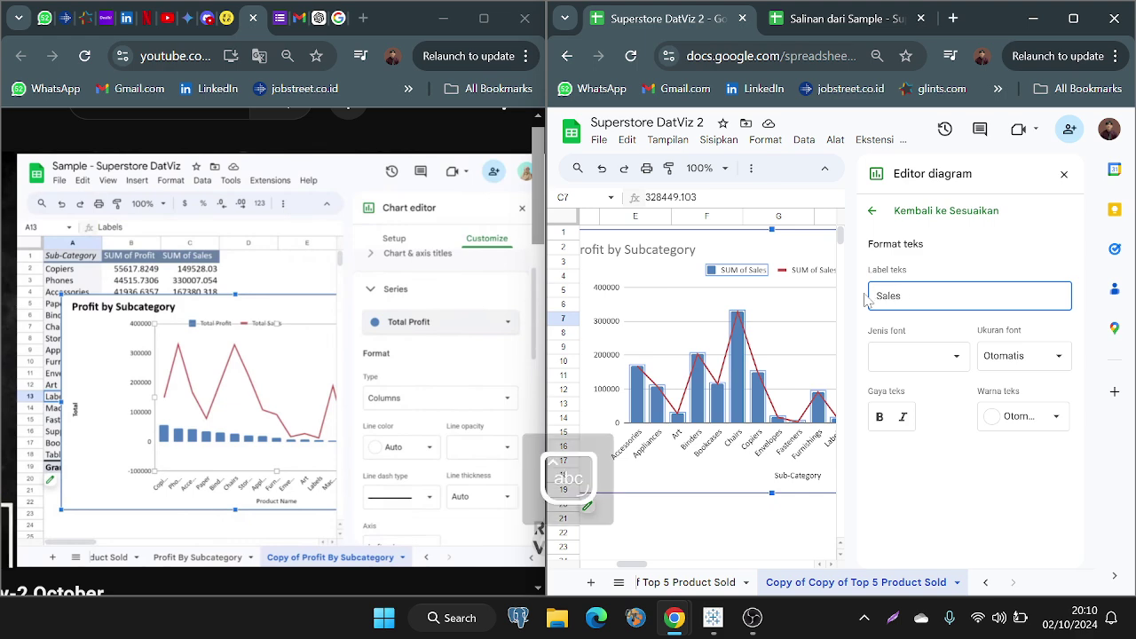
type("Total")
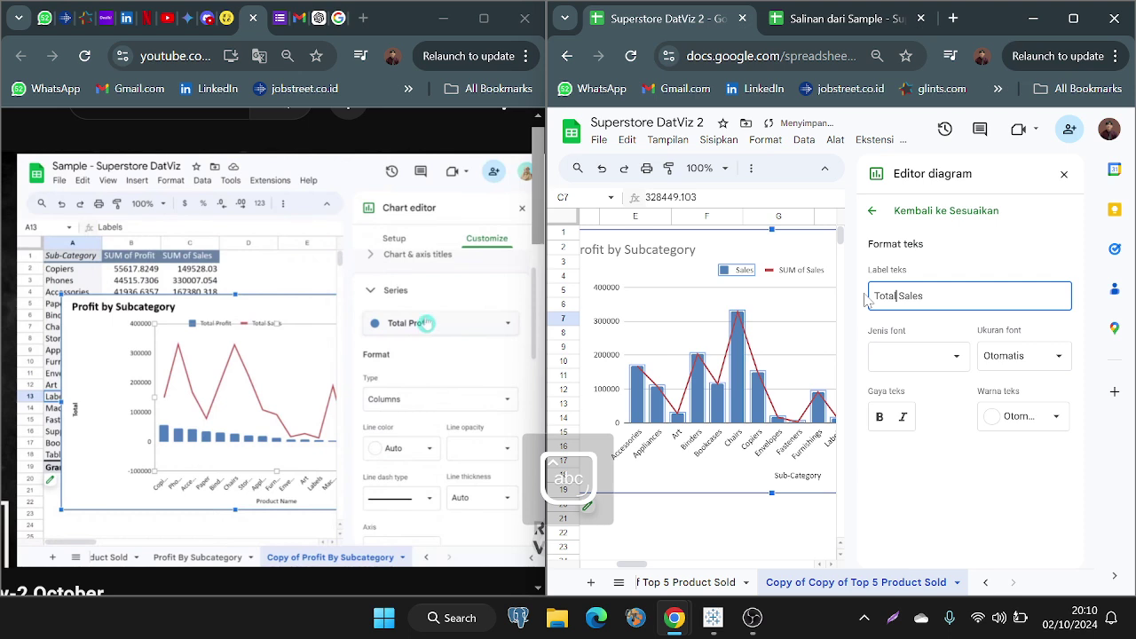
Step: Rename the legend label of the red line series to "Total Sales" and close the chart editor
left_click(799, 274)
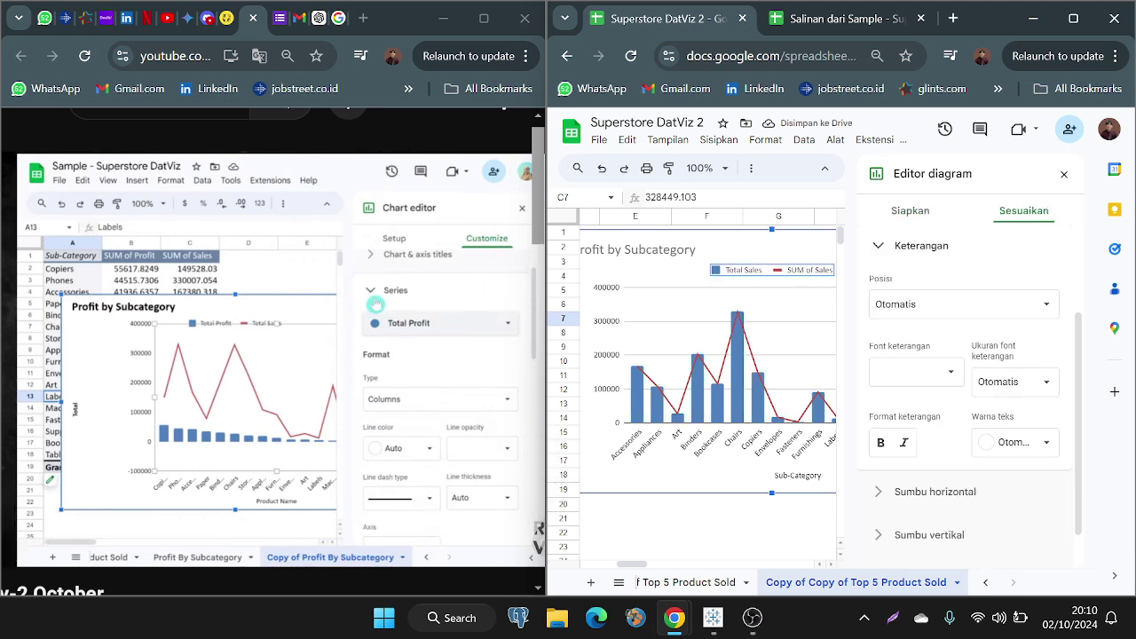
left_click(801, 272)
left_click(907, 296)
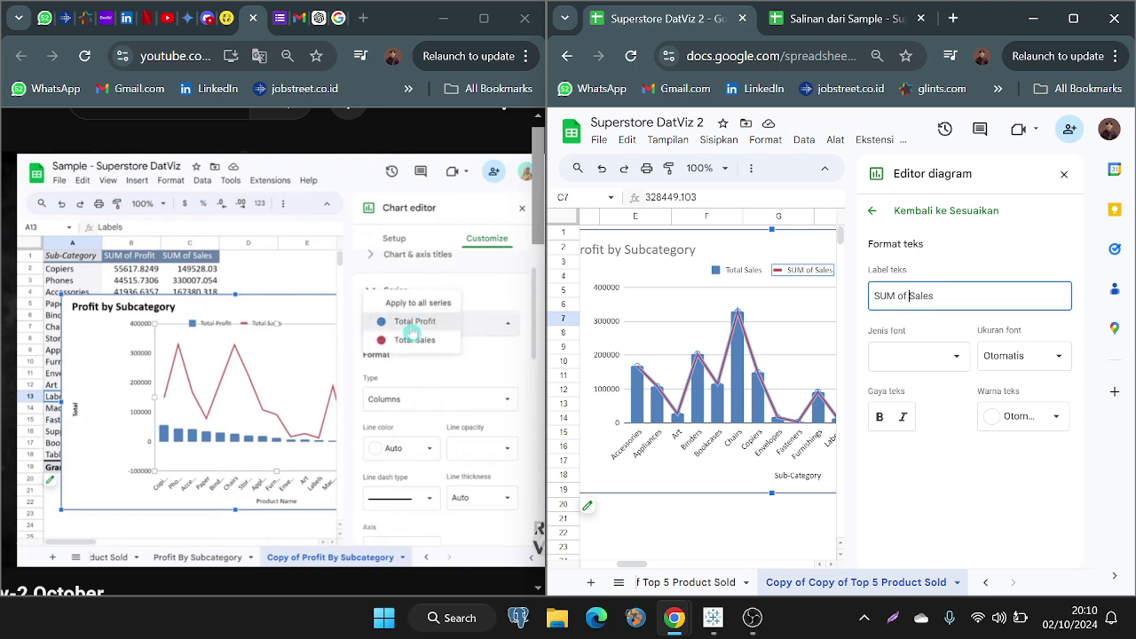
key("BackSpace")
key("BackSpace")
key("BackSpace")
key("BackSpace")
key("BackSpace")
key("BackSpace")
key("BackSpace")
key("End")
type("o")
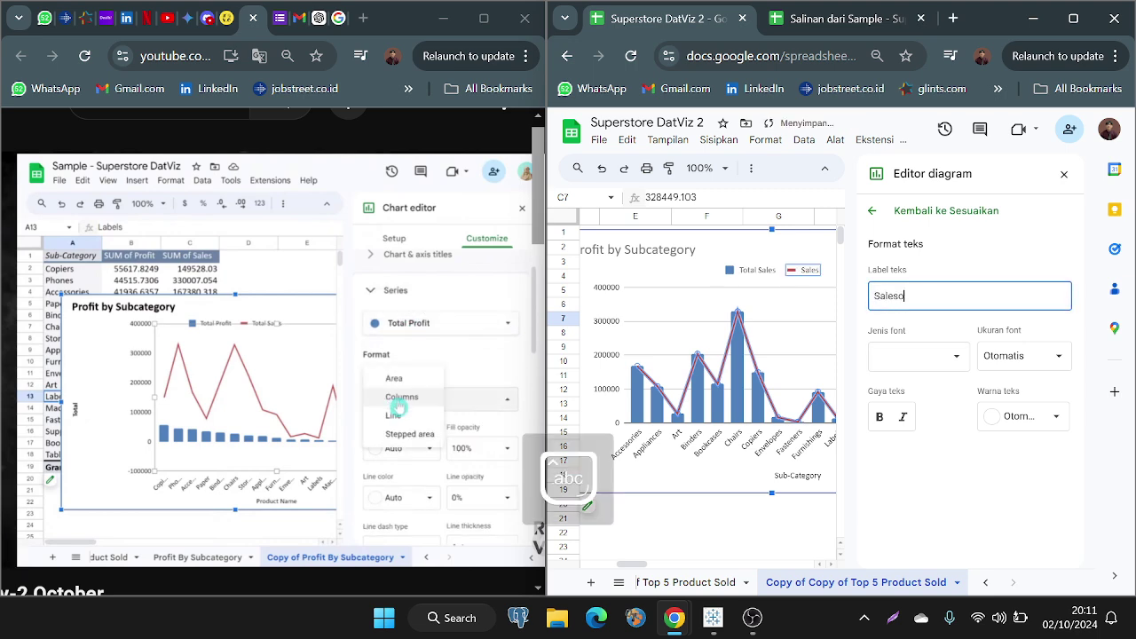
type("tal")
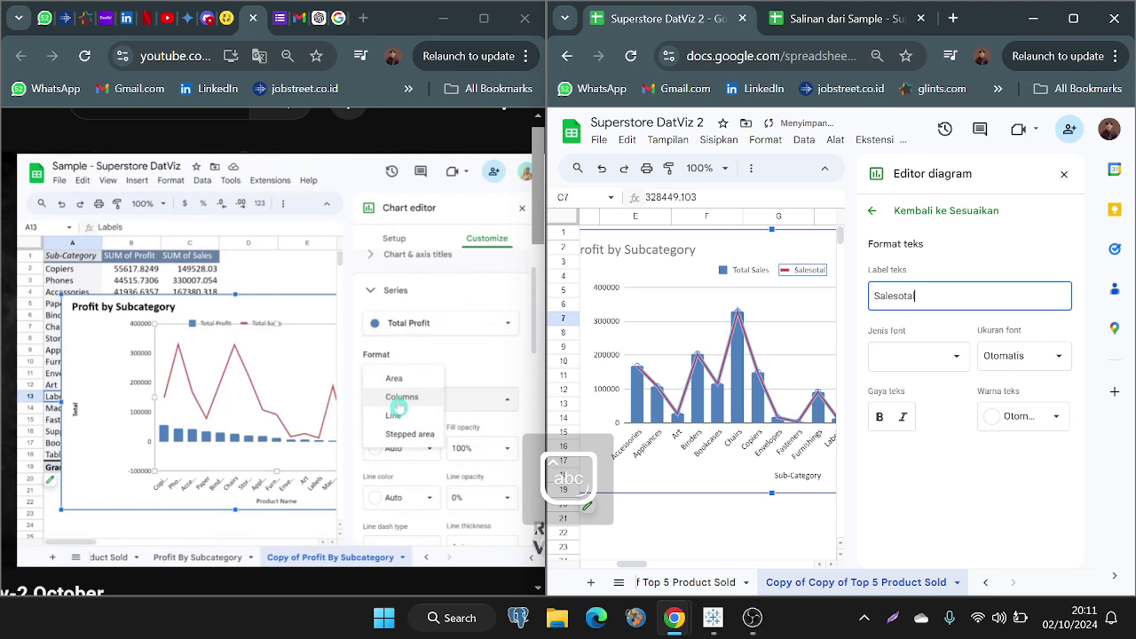
key("BackSpace")
key("BackSpace")
key("BackSpace")
key("BackSpace")
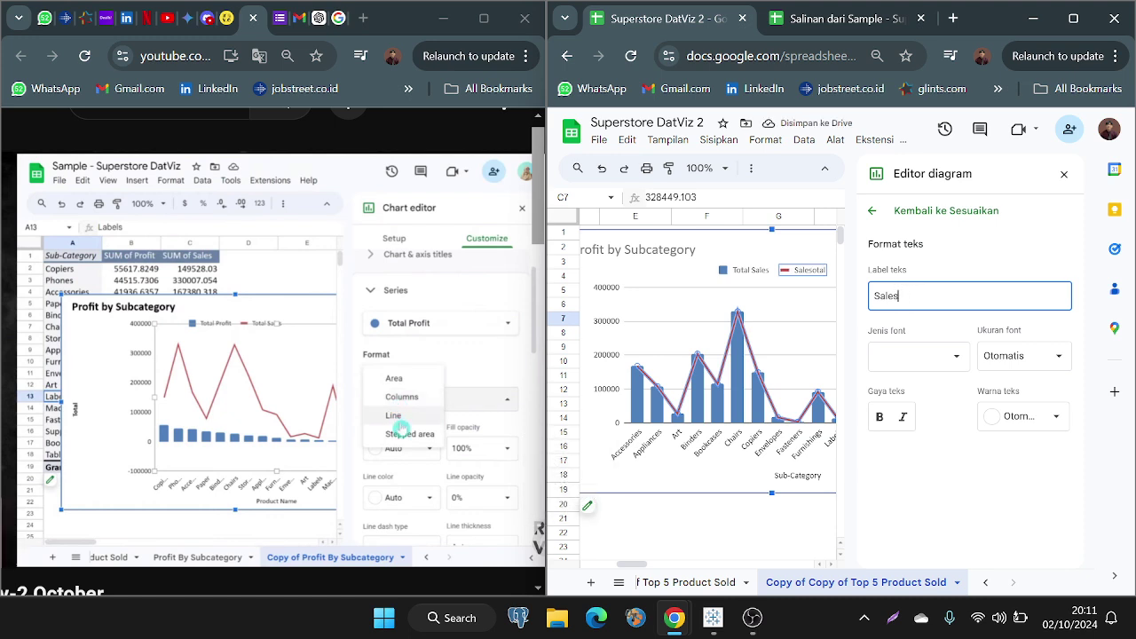
key("Home")
type("T")
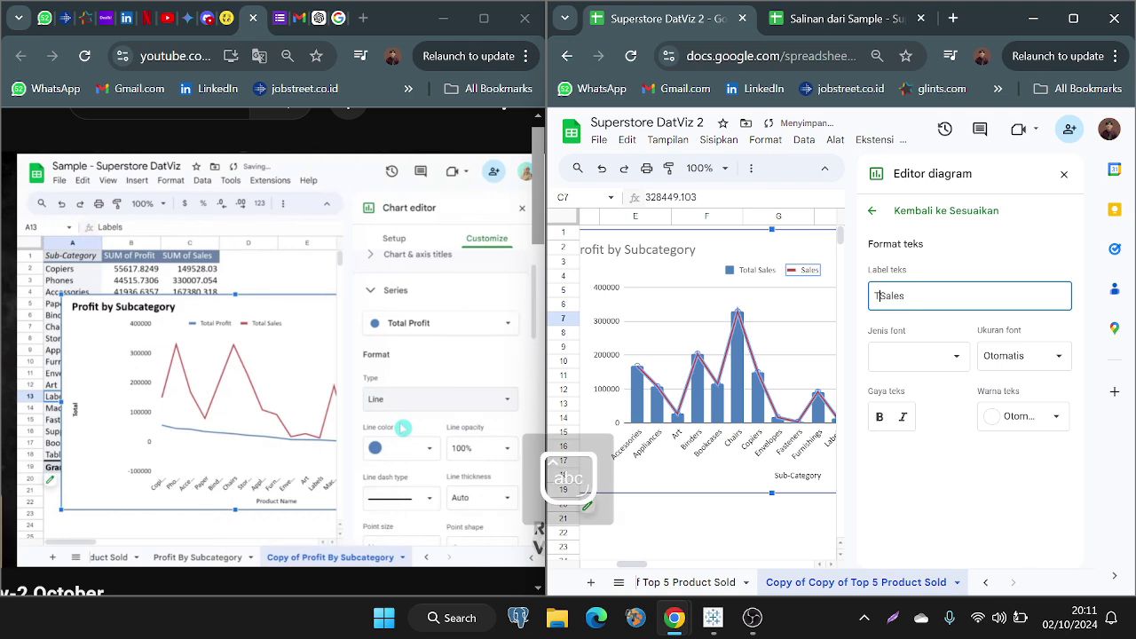
type("otal")
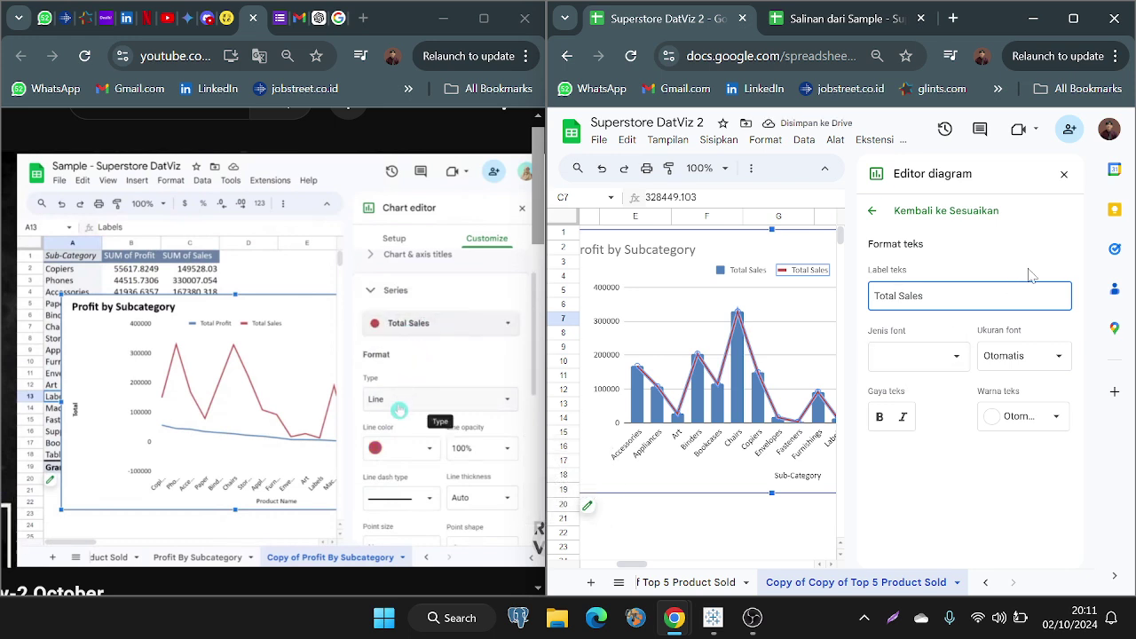
left_click(874, 215)
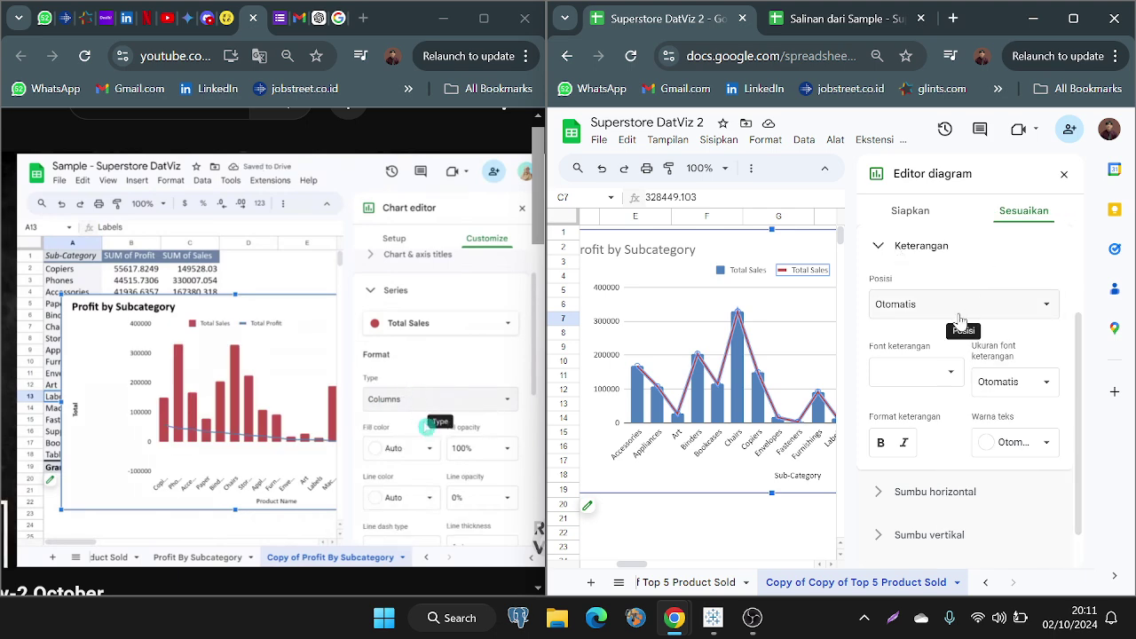
left_click(1063, 173)
Step: Edit the pivot table, try arranging its values as rows (Baris), and restore them to columns (Kolom)
scroll(755, 404, "left", 5)
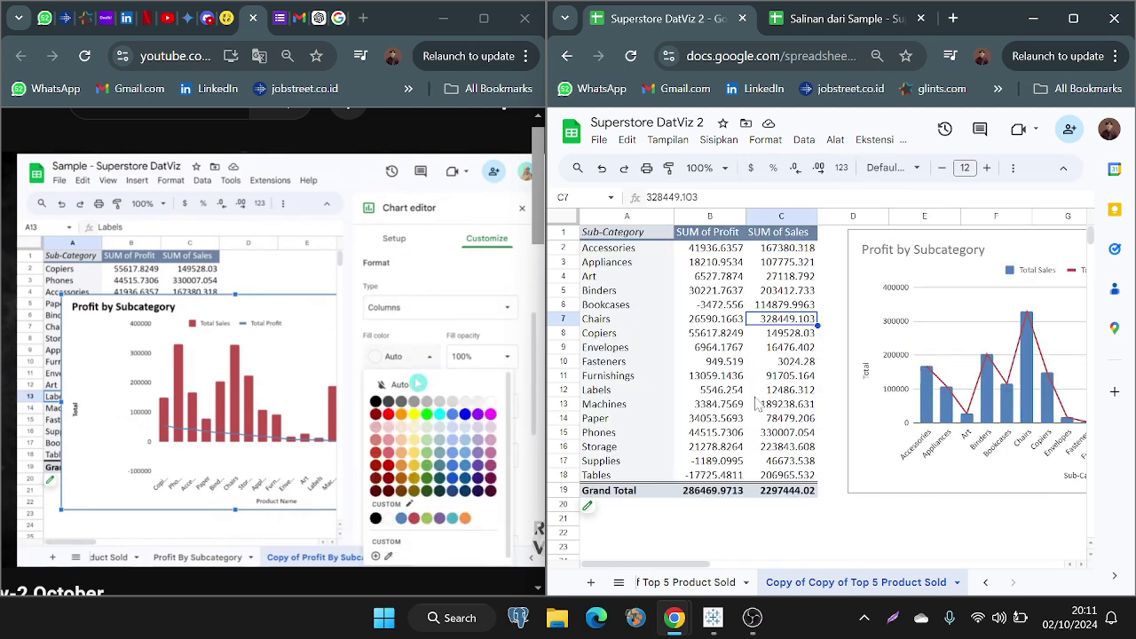
left_click(608, 510)
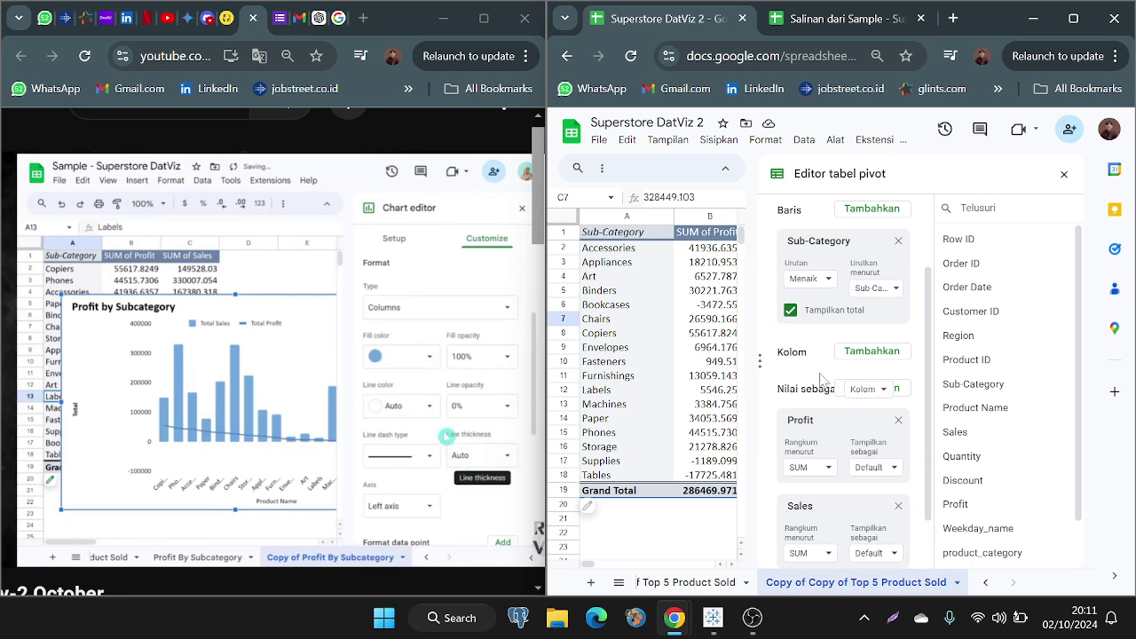
left_click(865, 388)
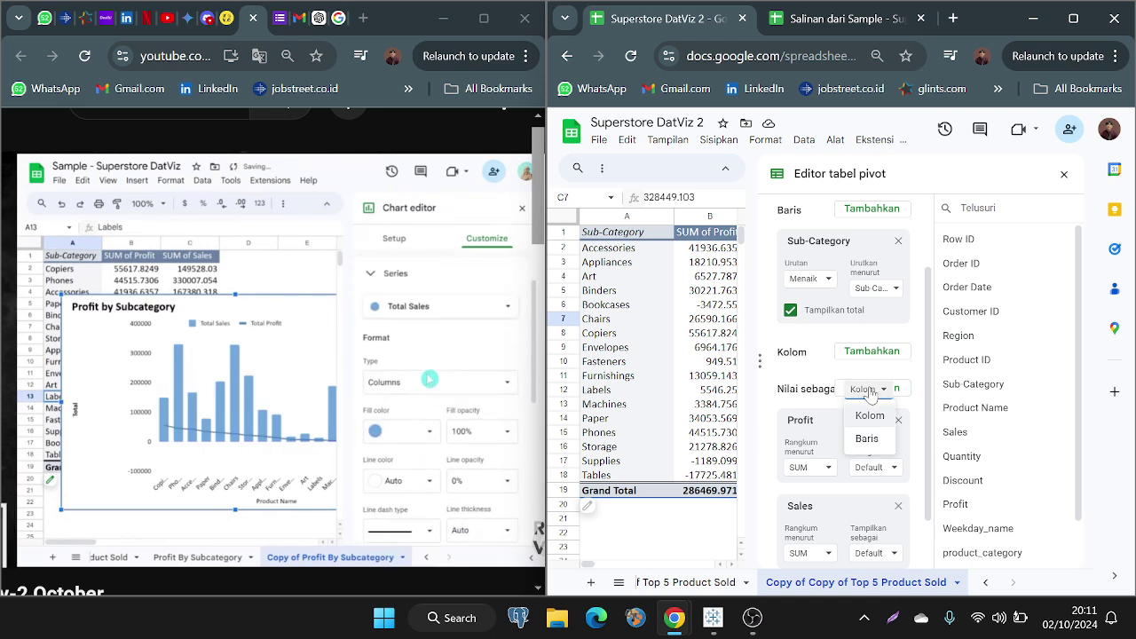
left_click(866, 438)
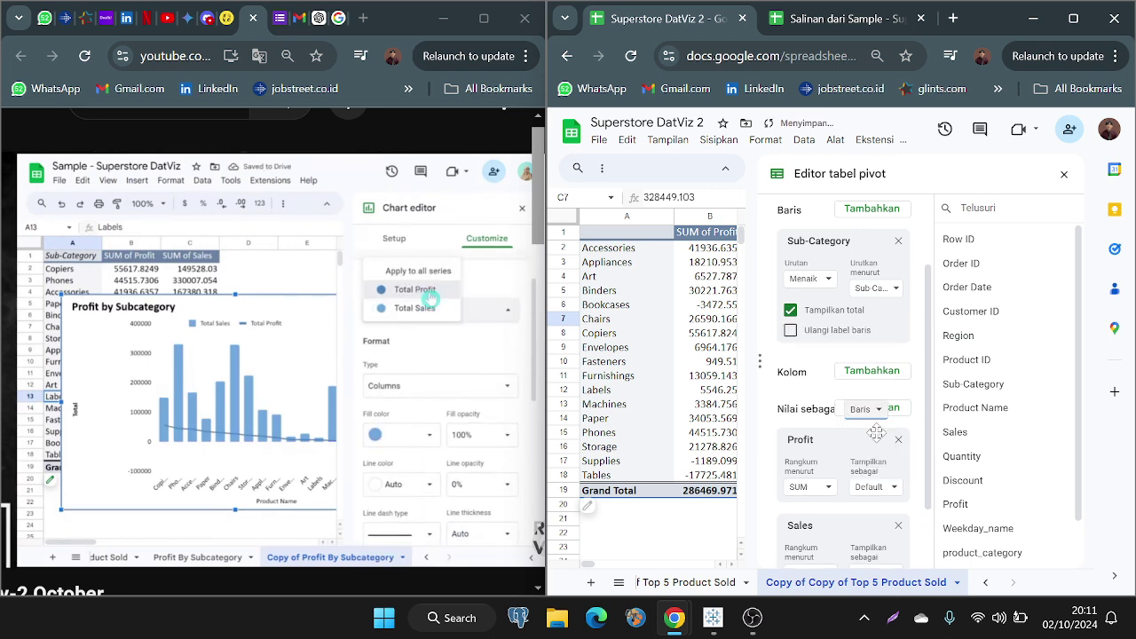
left_click(865, 409)
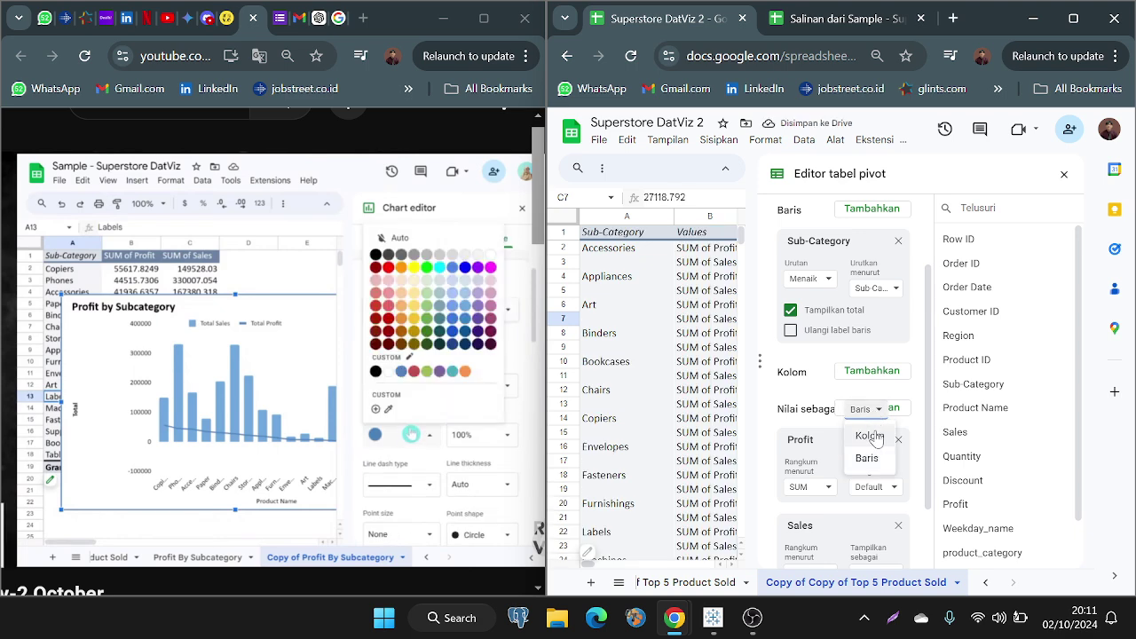
left_click(871, 437)
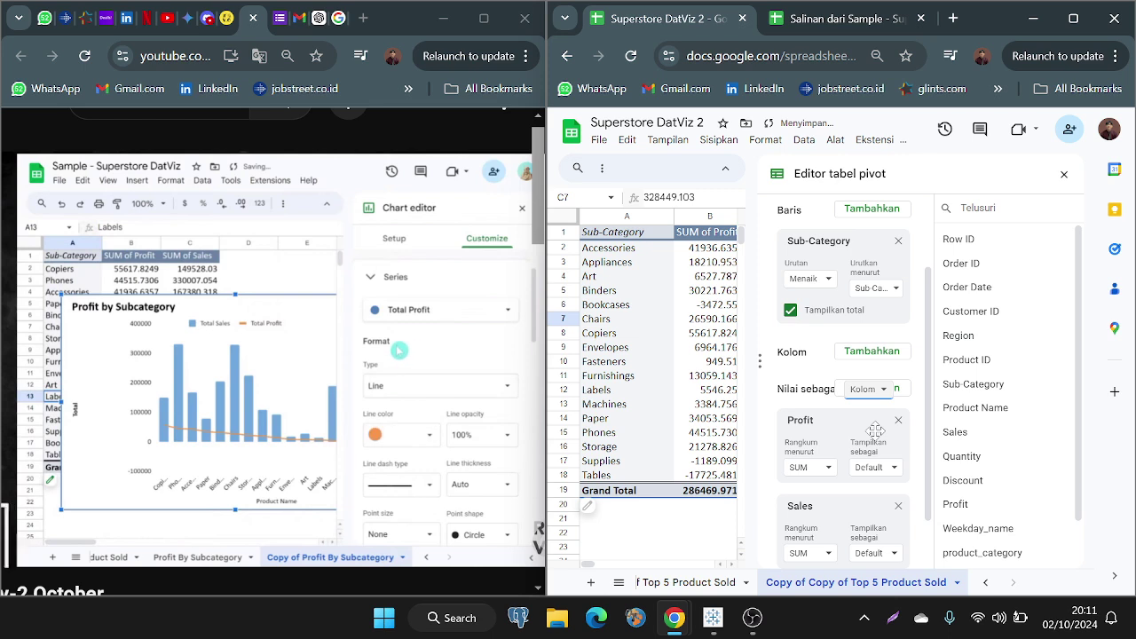
Step: Check the summarize-by and show-as options of the pivot table's Profit value
scroll(859, 436, "down", 2)
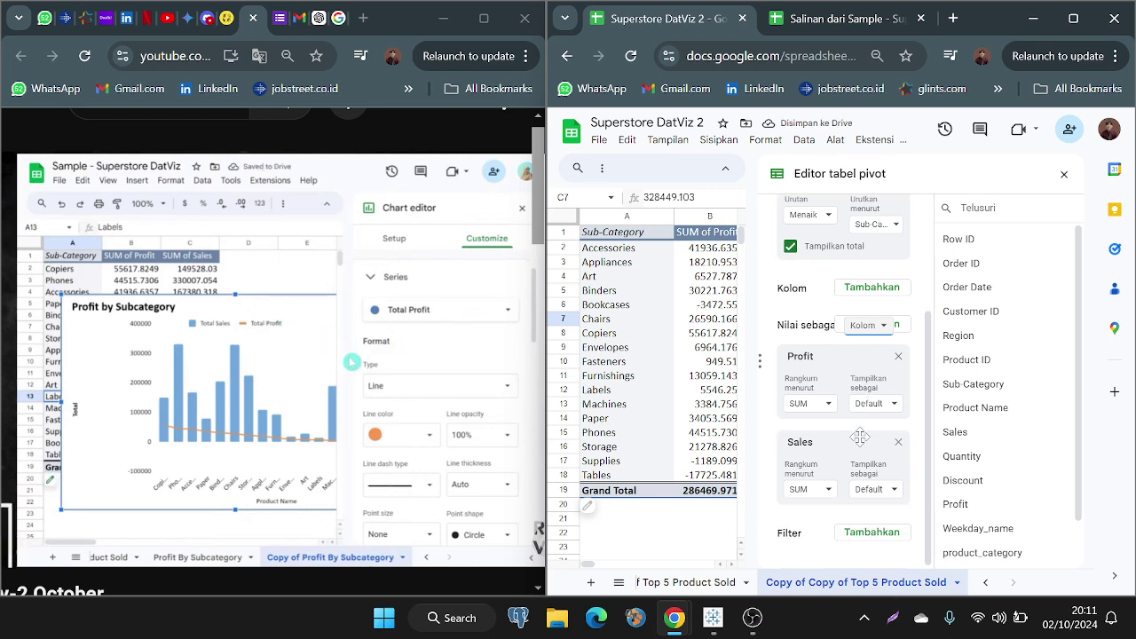
left_click(808, 402)
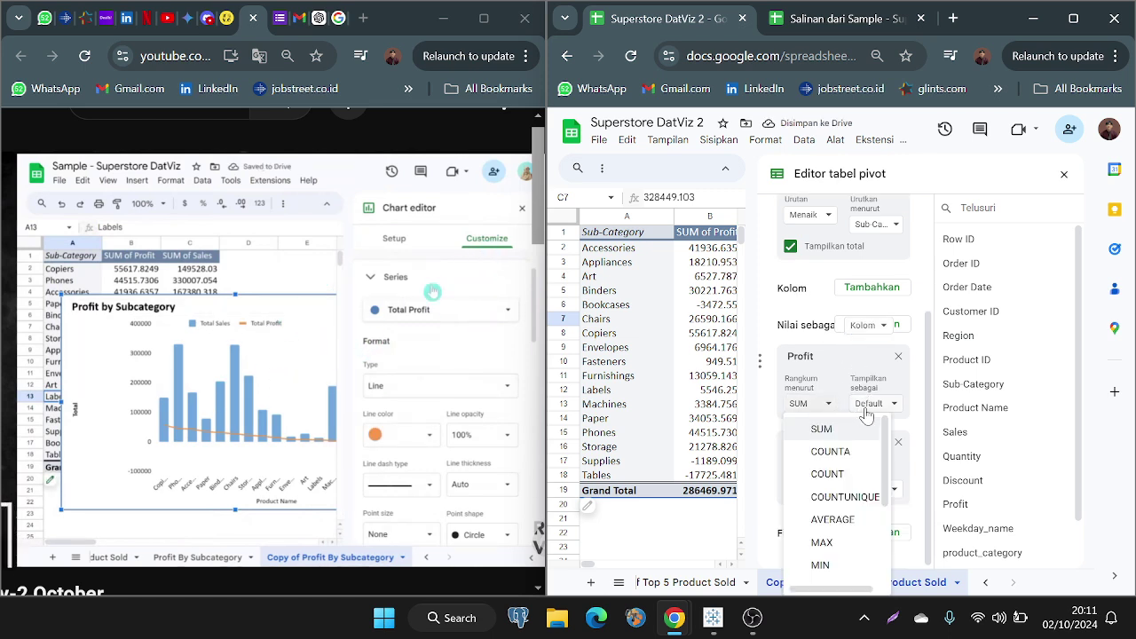
left_click(866, 409)
scroll(811, 418, "up", 3)
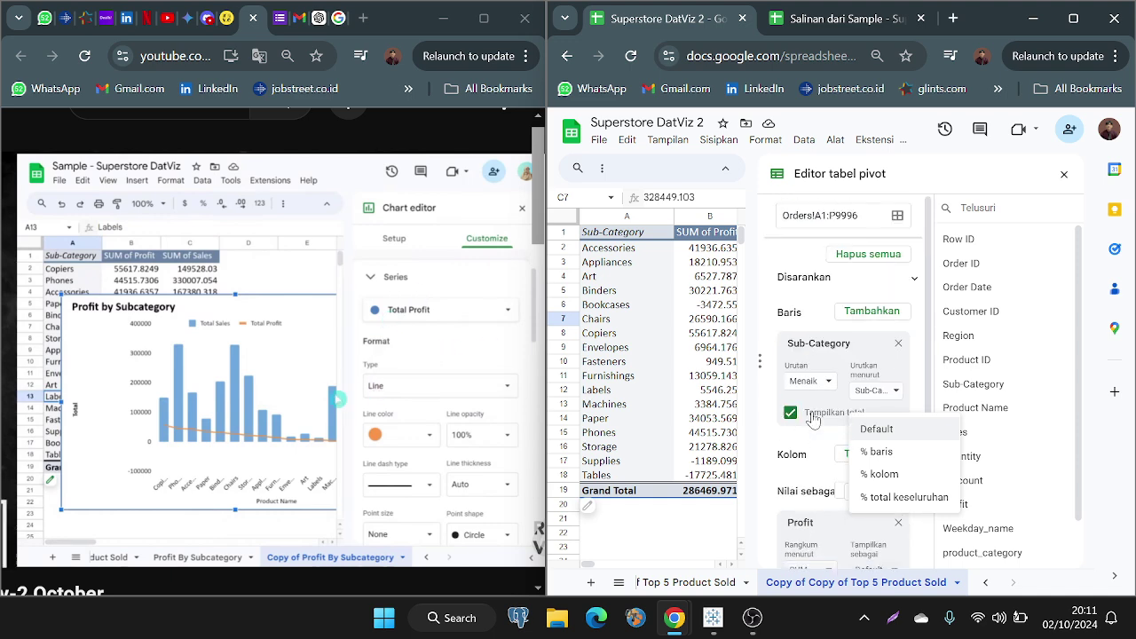
Step: Try hiding the pivot table's Sub-Category totals, show them again, and check the Sub-Category sort field and order options
left_click(791, 413)
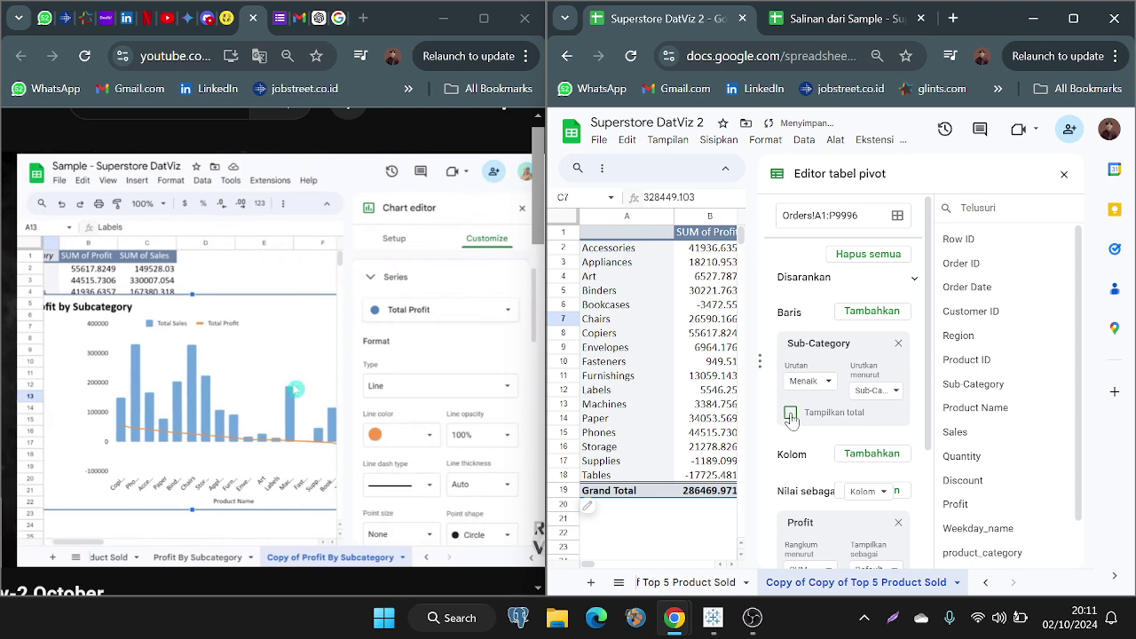
left_click(791, 413)
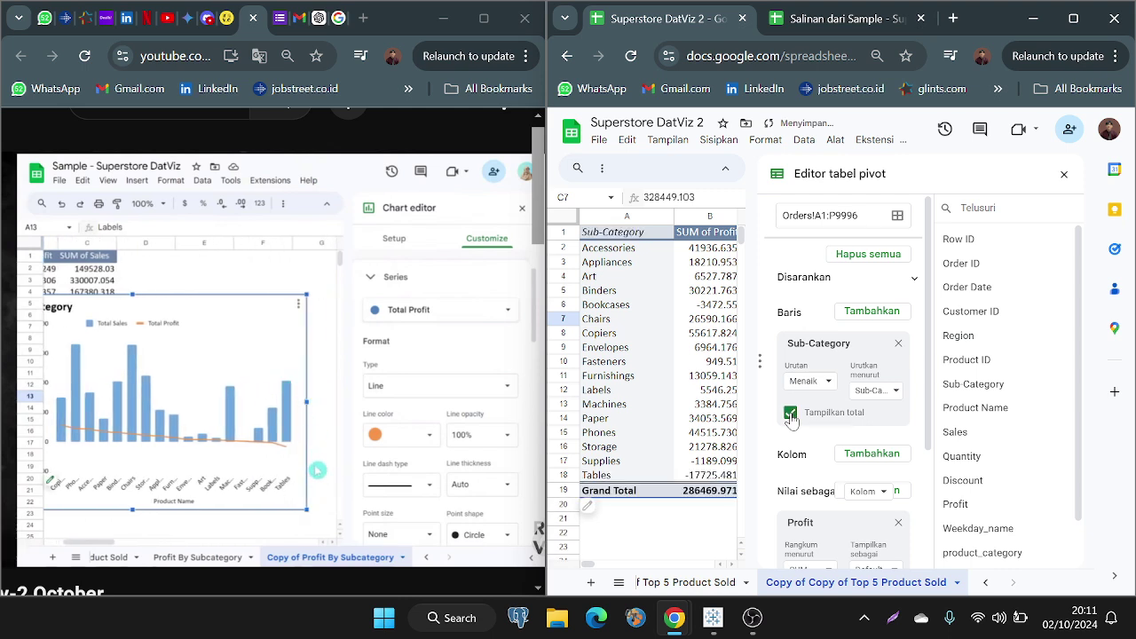
left_click(875, 391)
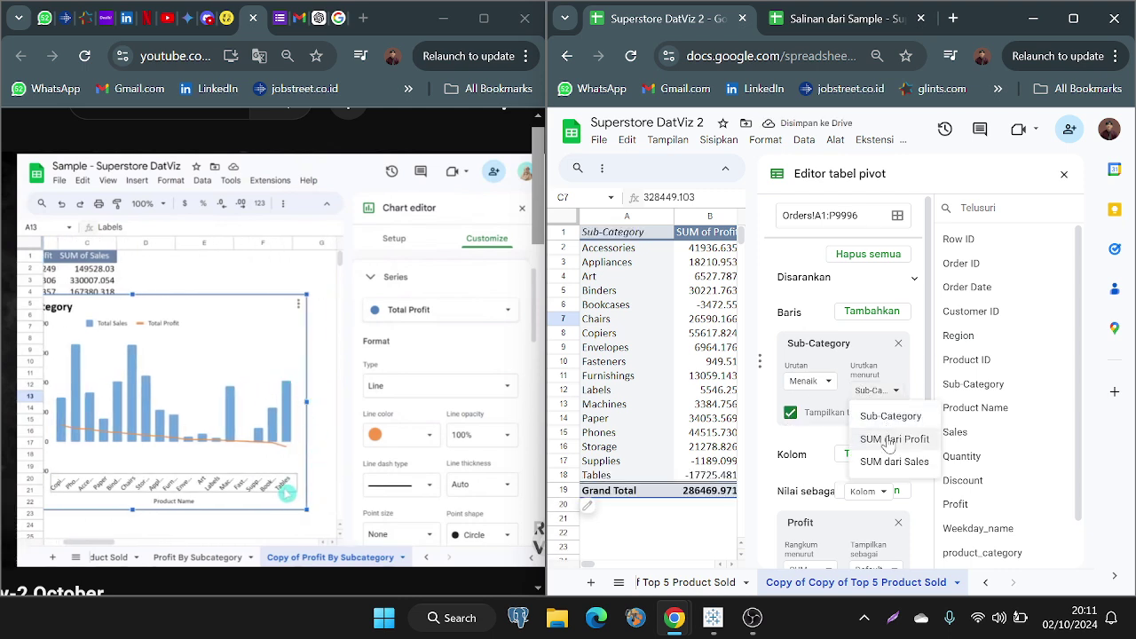
left_click(830, 383)
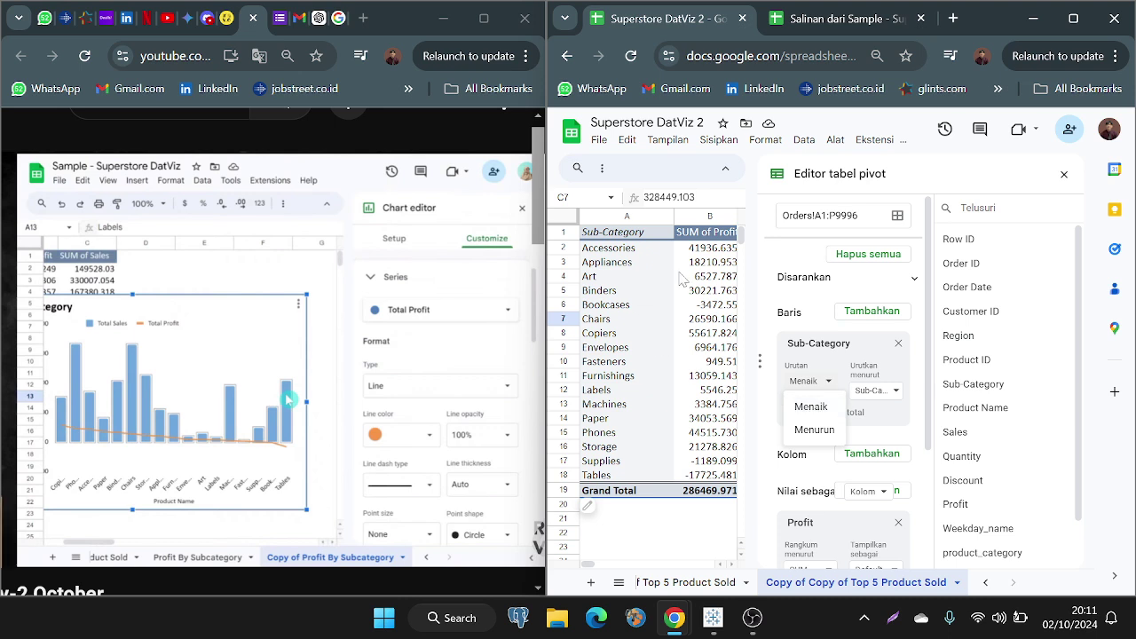
left_click(681, 279)
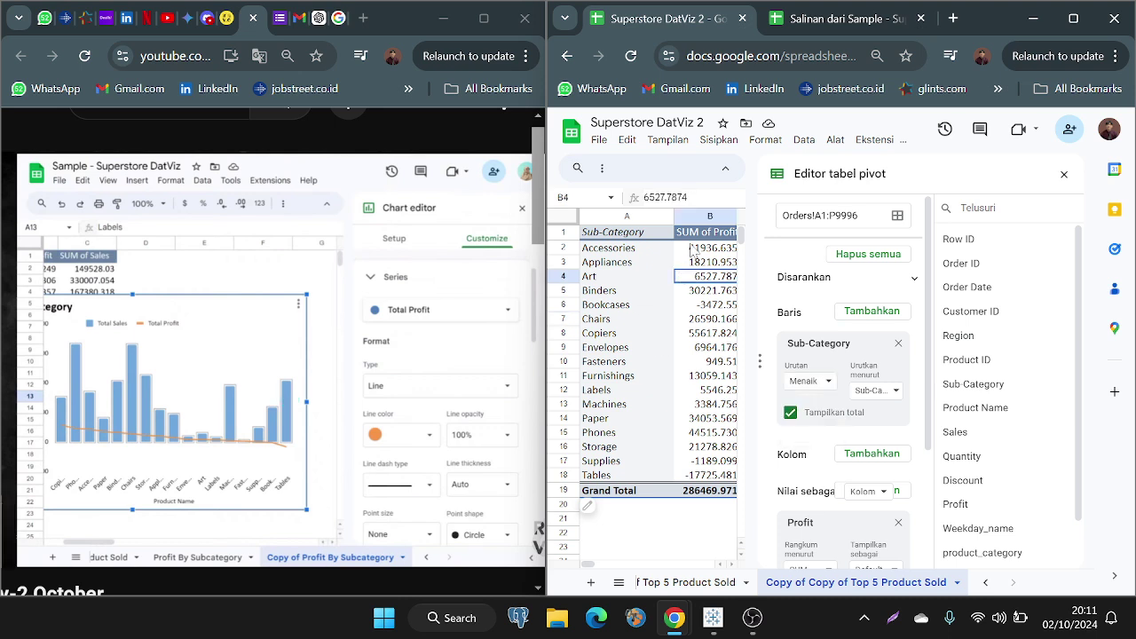
left_click(691, 252)
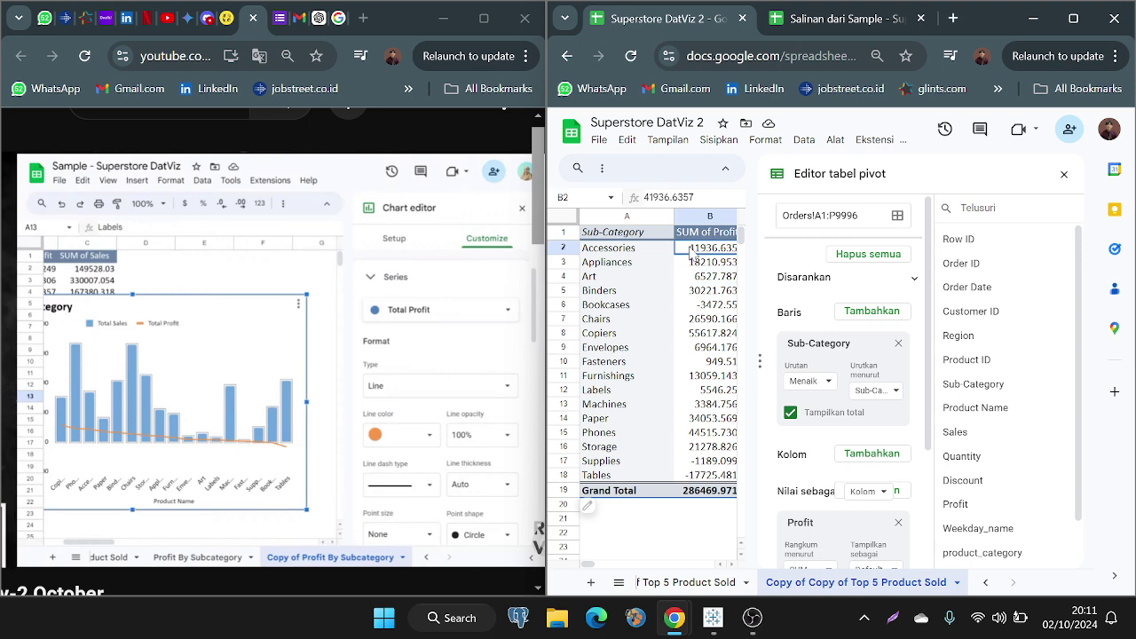
Step: Try summarizing the pivot table's Profit value by MAX, and return it to SUM
scroll(889, 422, "down", 3)
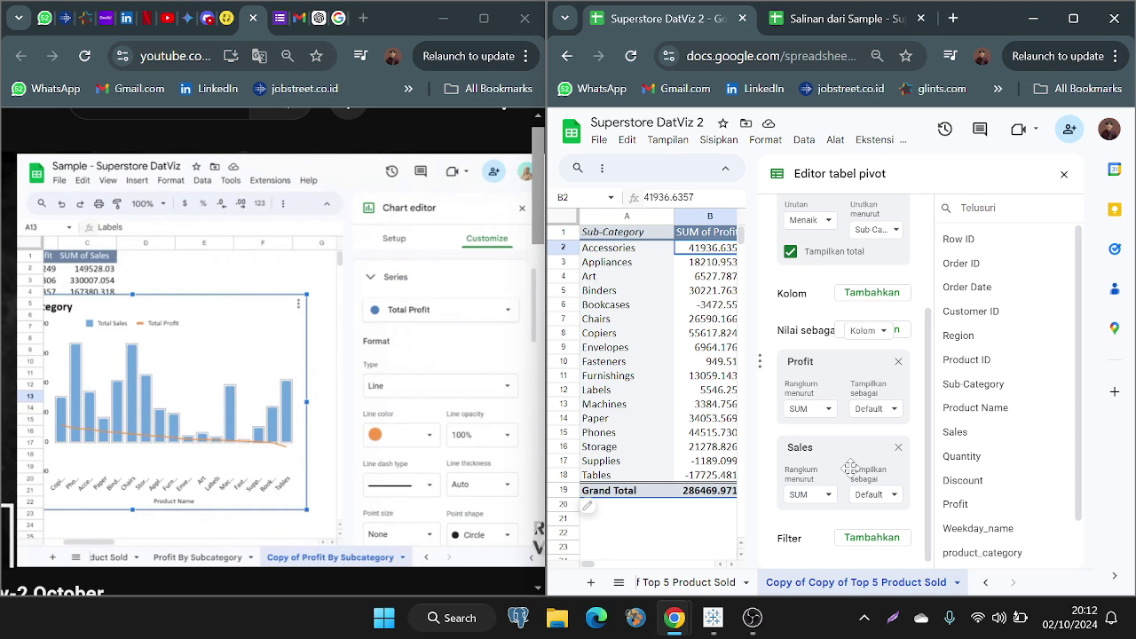
left_click(828, 411)
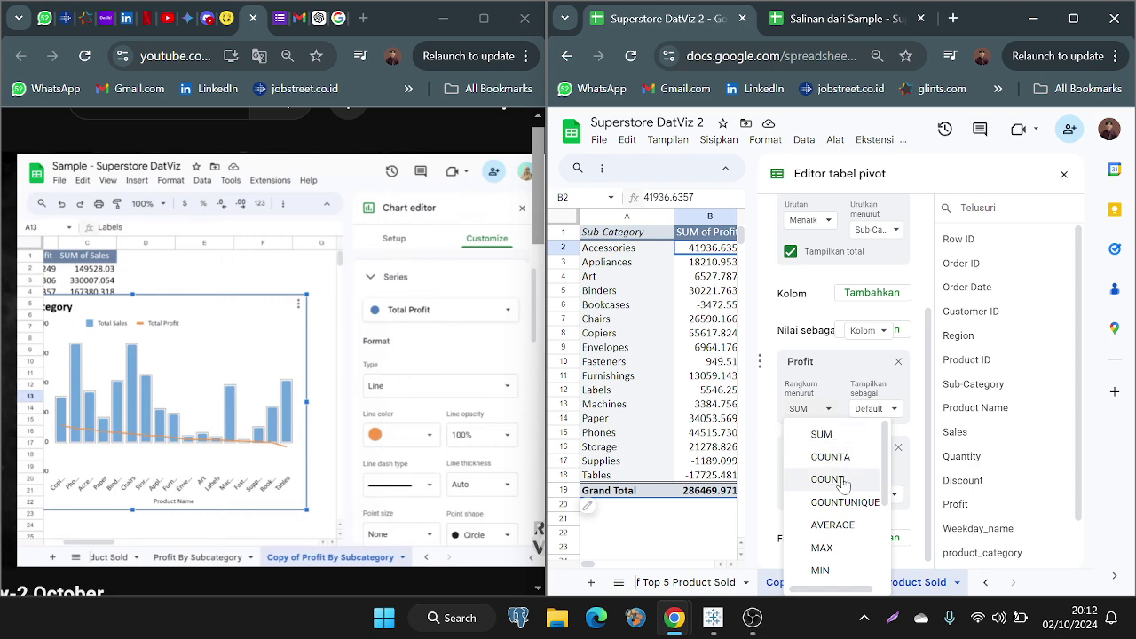
left_click(821, 548)
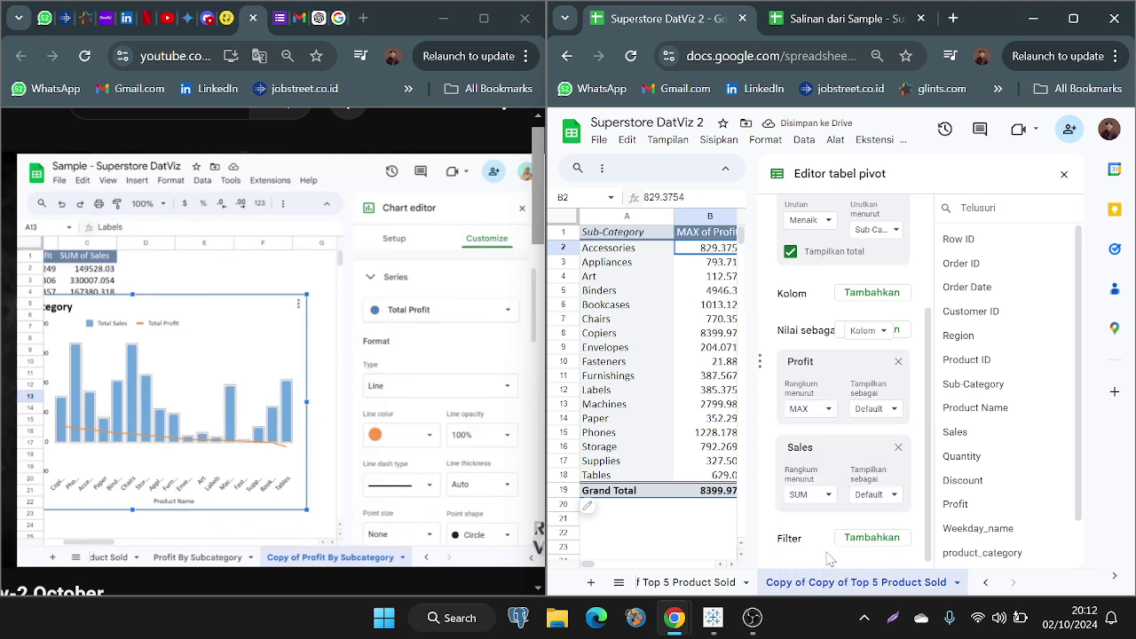
left_click(824, 413)
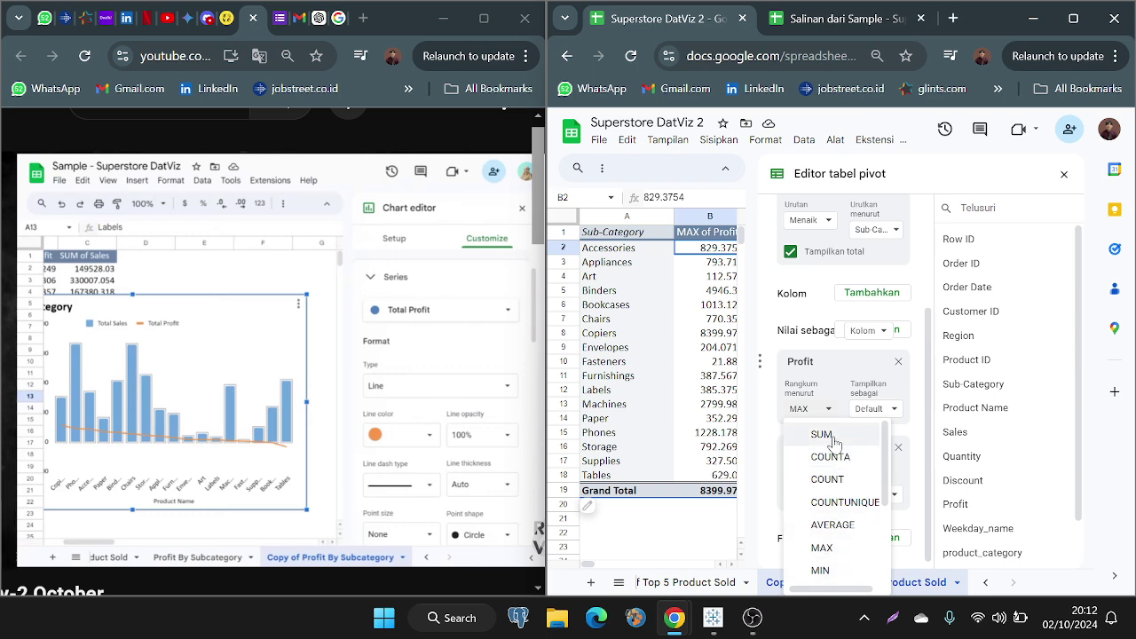
left_click(834, 434)
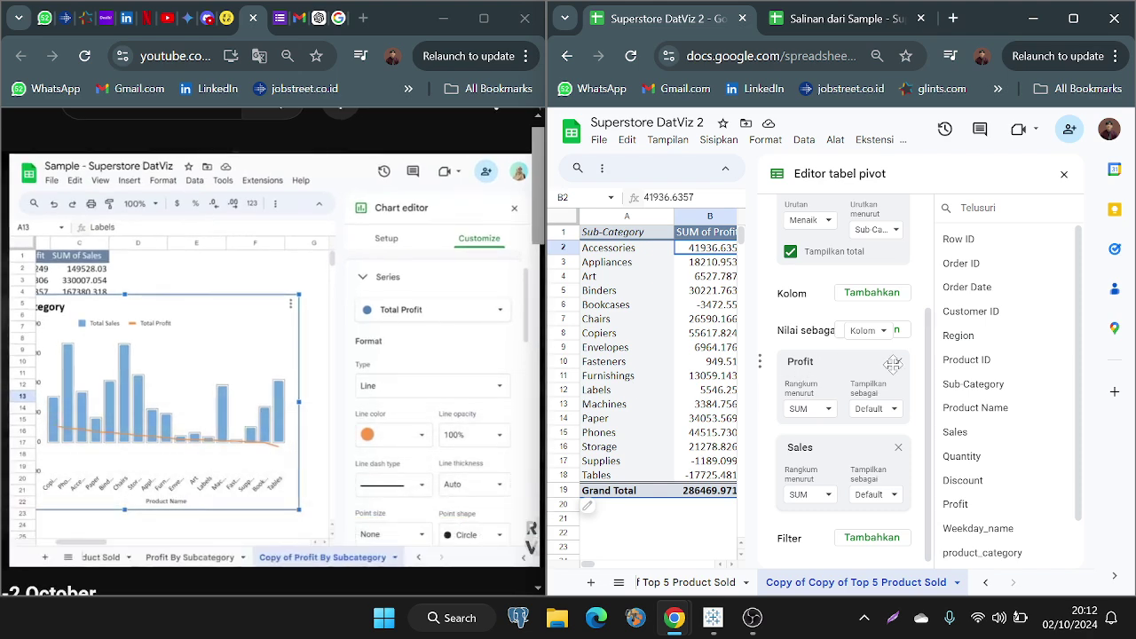
Step: Review the pivot table's value settings and Sub-Category sort options, keep sorting by Sub-Category, and close the pivot editor
scroll(861, 435, "down", 1)
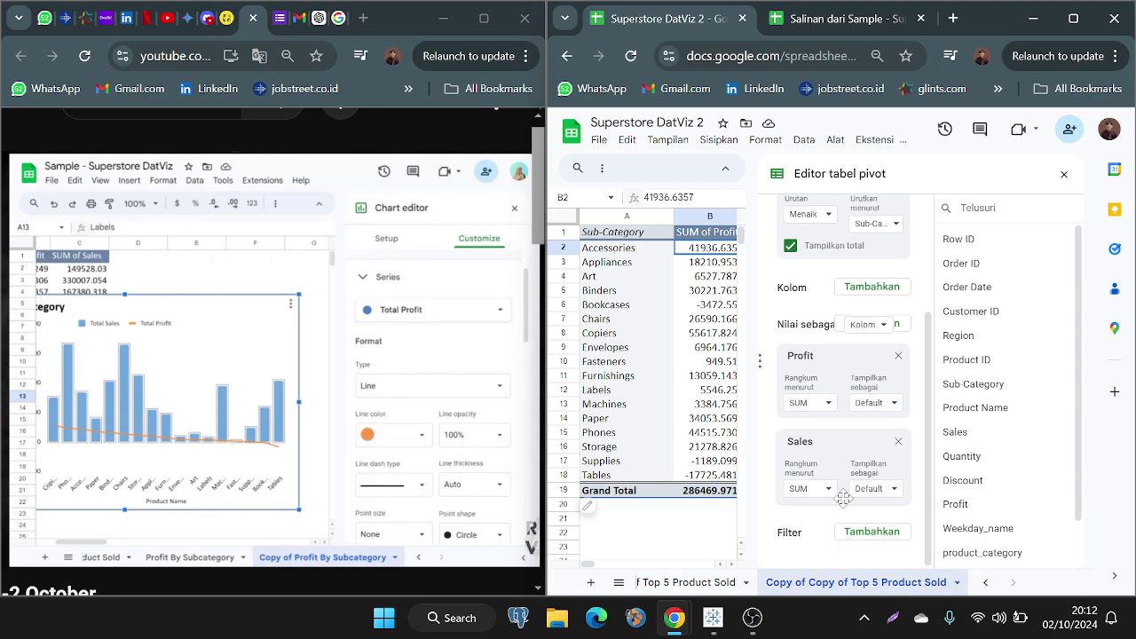
scroll(825, 417, "up", 1)
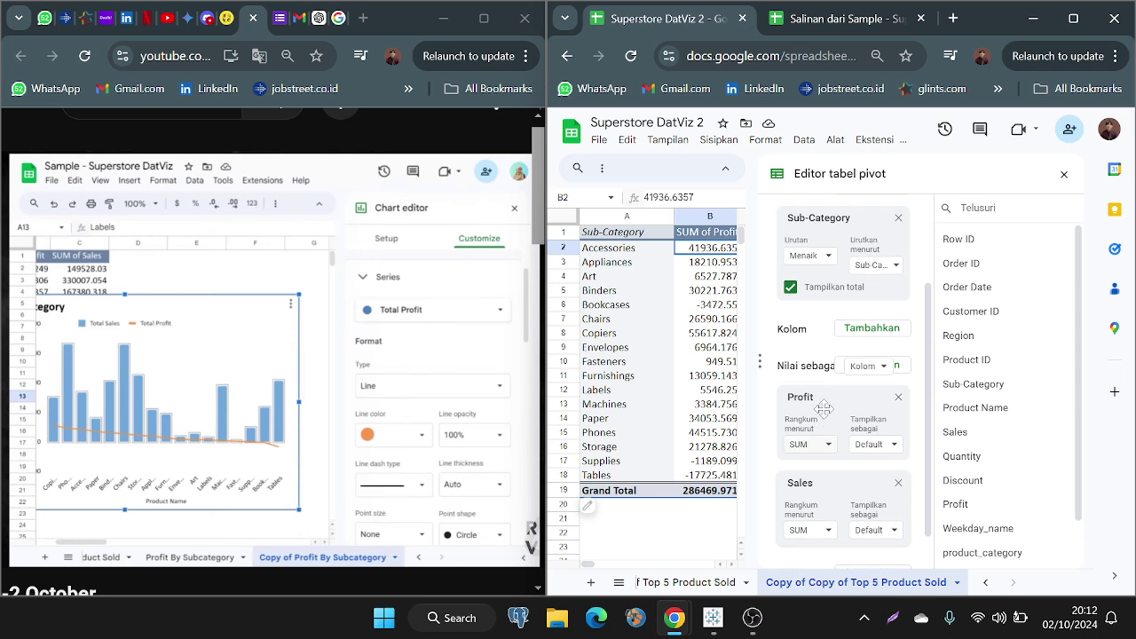
scroll(823, 332, "up", 3)
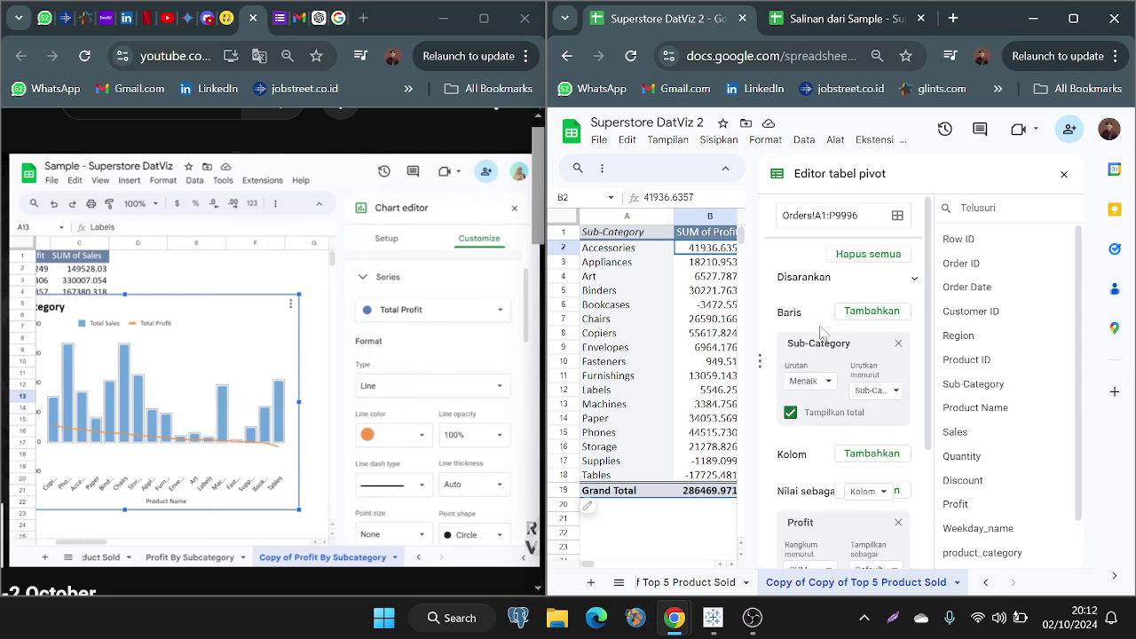
left_click(874, 391)
left_click(874, 418)
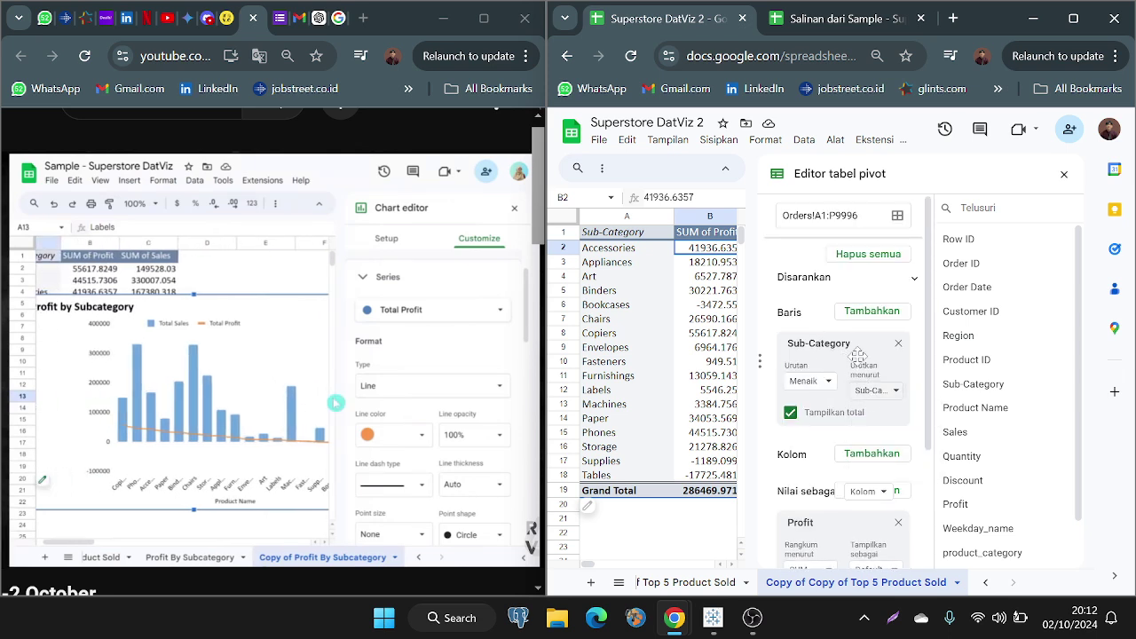
left_click(1068, 176)
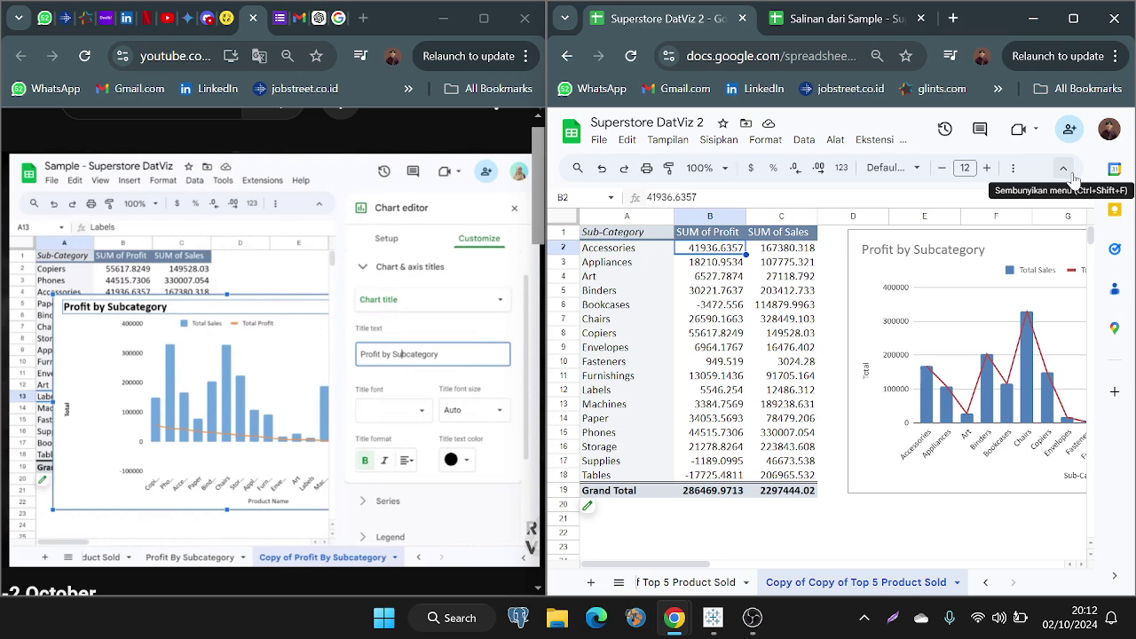
Step: Change the chart title to "Profit and Sales by Subcategory" and close the chart editor
double_click(899, 255)
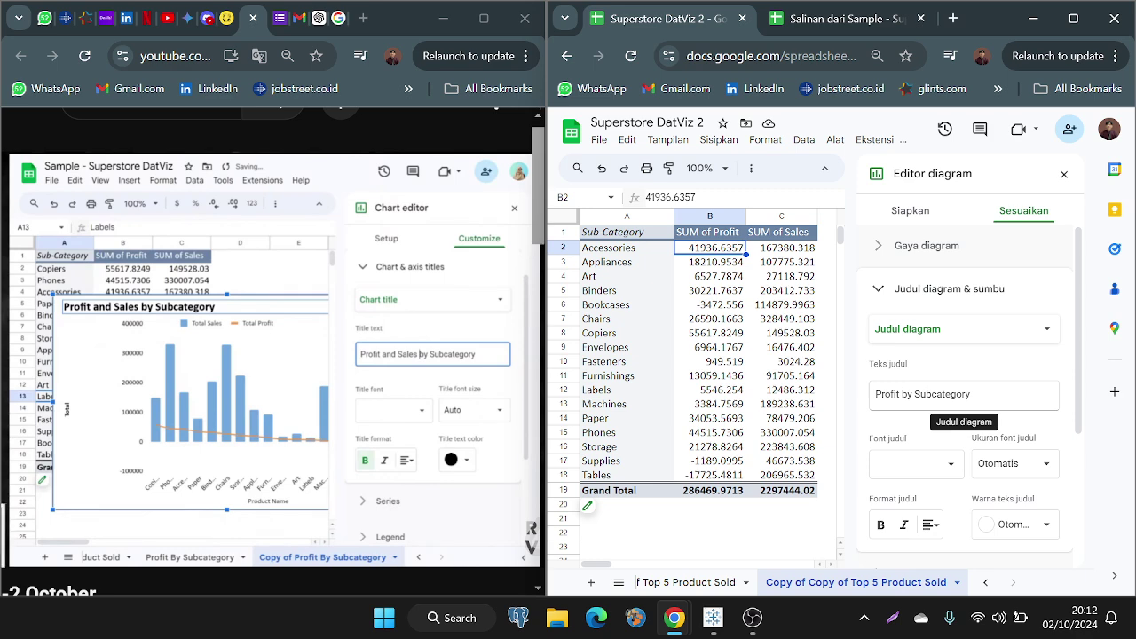
left_click(970, 394)
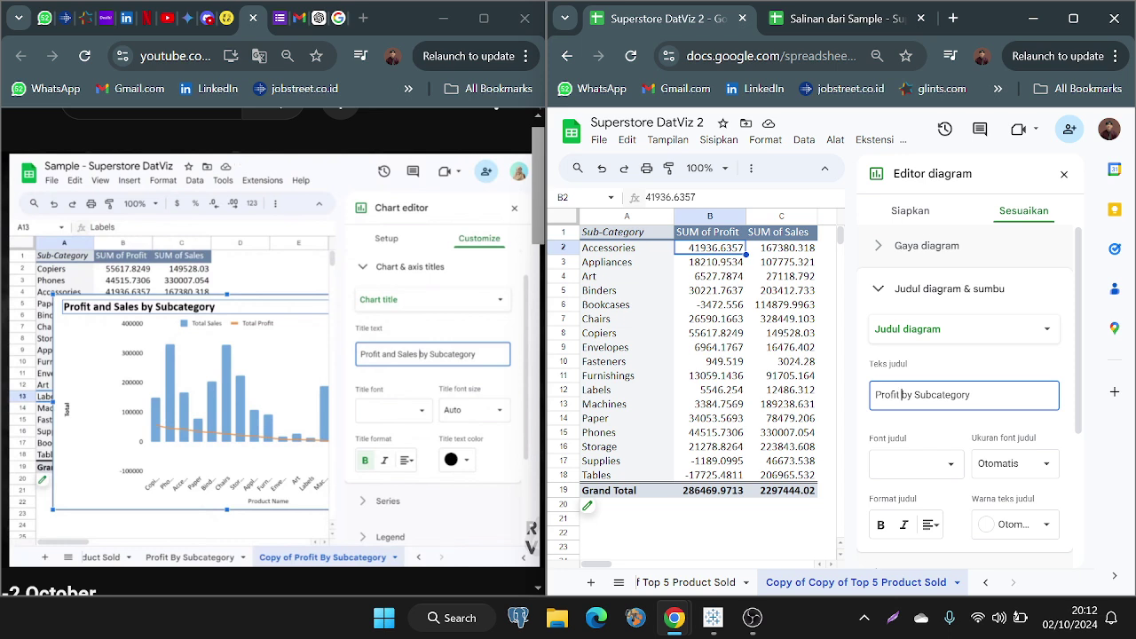
type("and Sales")
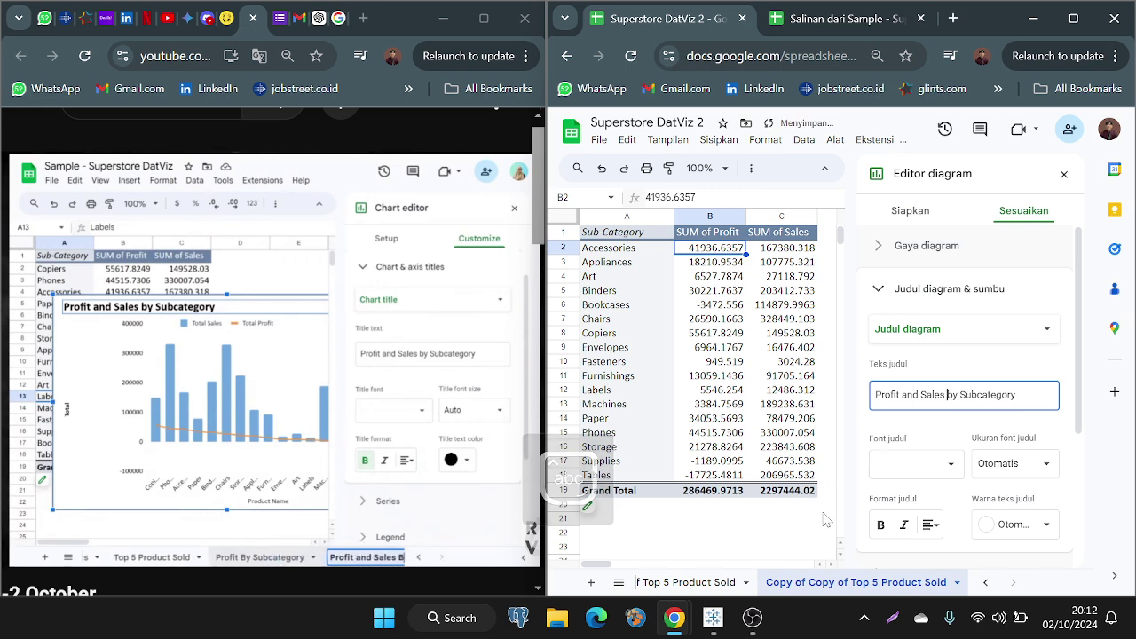
left_click(847, 504)
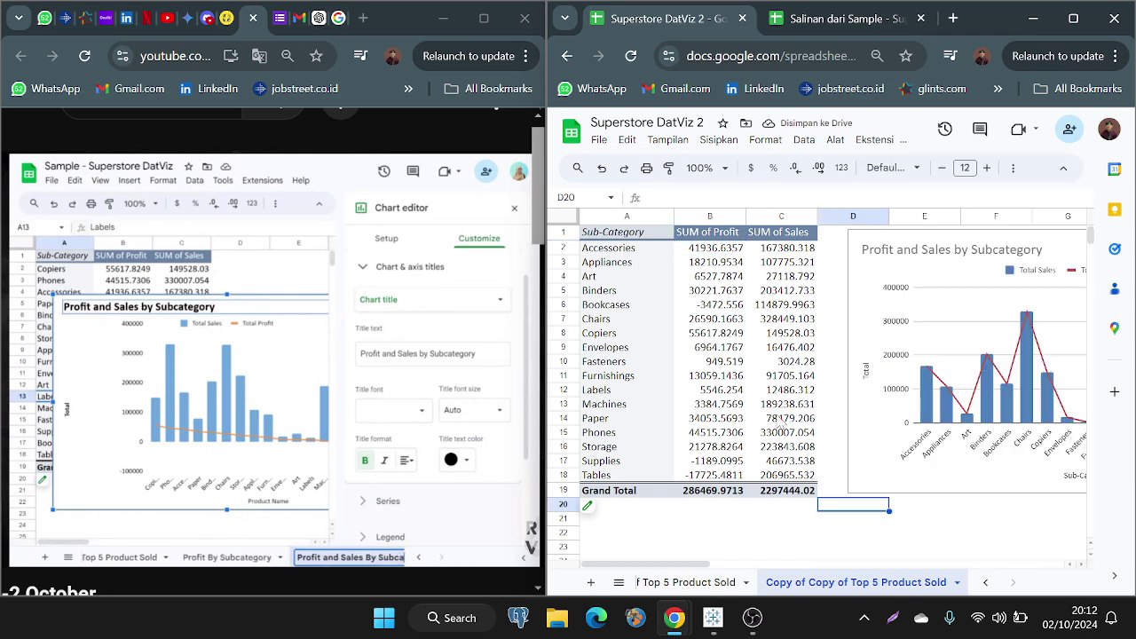
Step: Copy the chart's title text and rename the current sheet to "Profit and Sales by Subcategory"
scroll(779, 426, "right", 2)
scroll(836, 430, "right", 2)
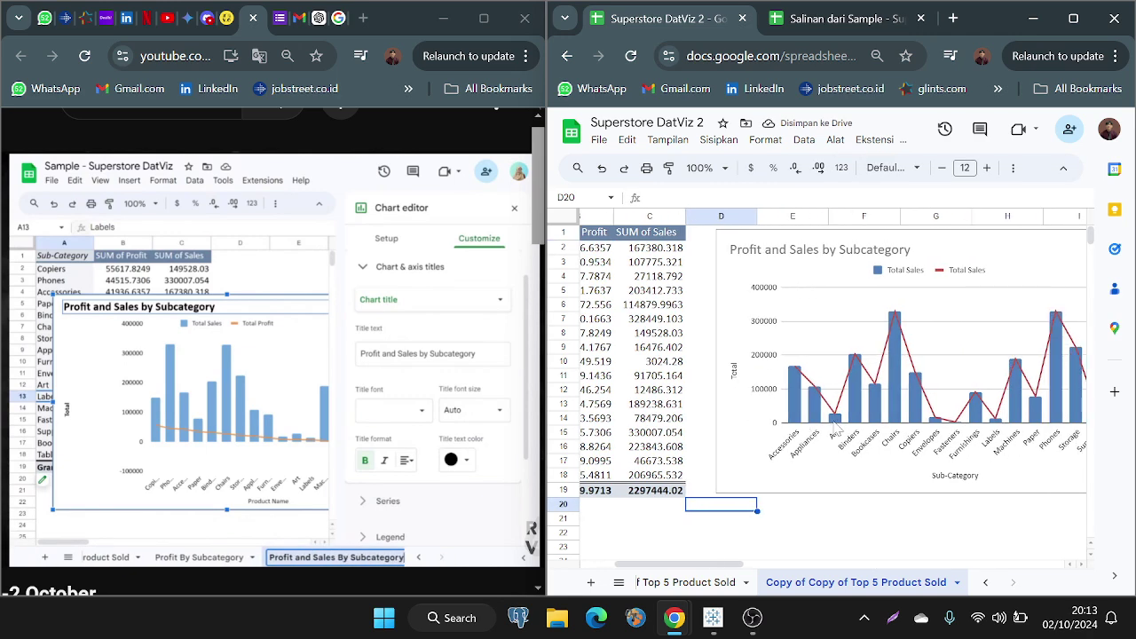
scroll(836, 433, "right", 1)
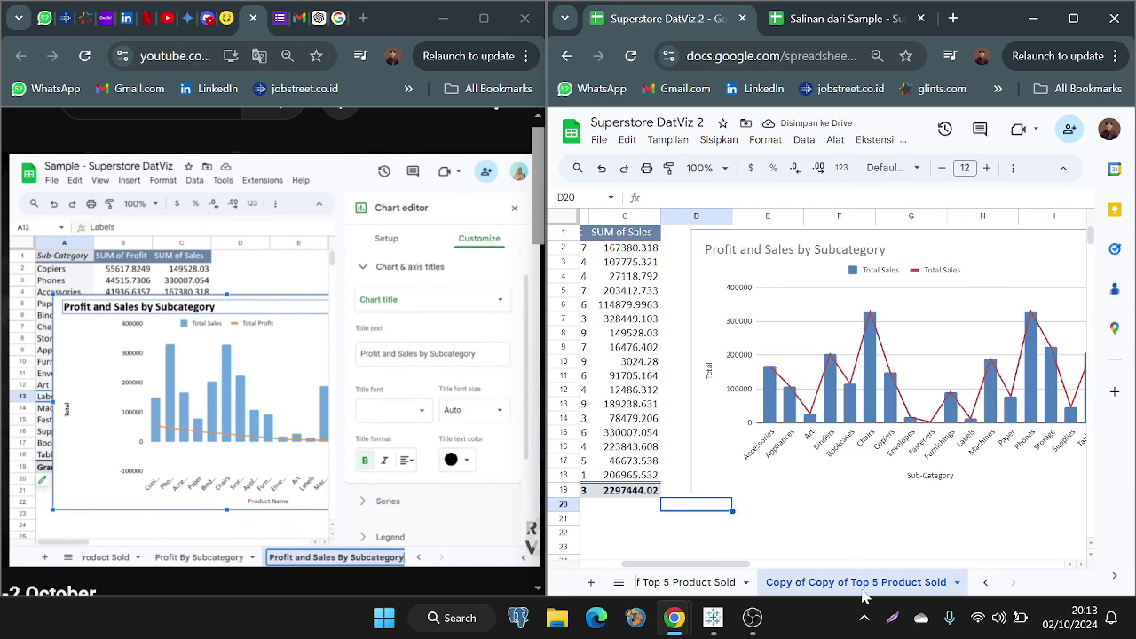
left_click(807, 259)
double_click(808, 259)
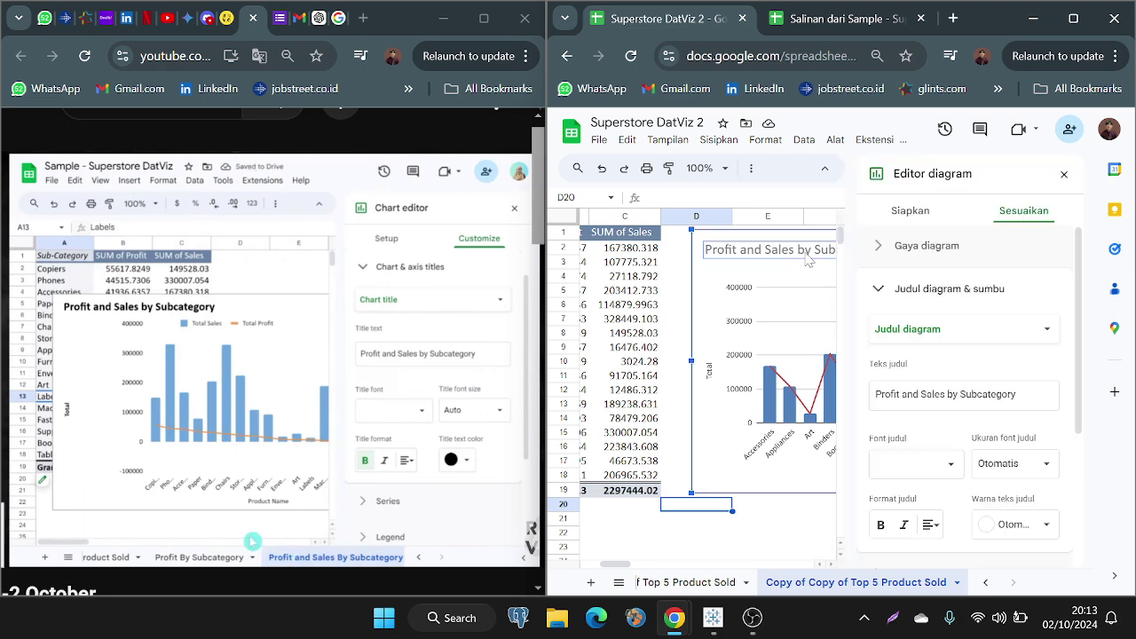
left_click(996, 394)
key("ctrl+a")
key("ctrl+c")
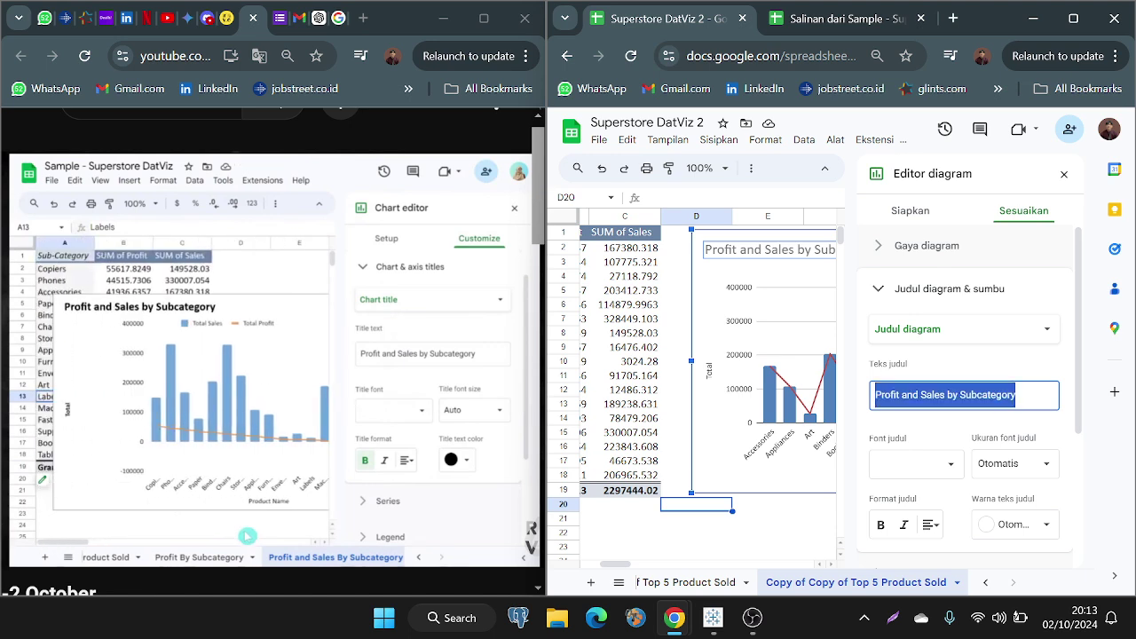
left_click(696, 547)
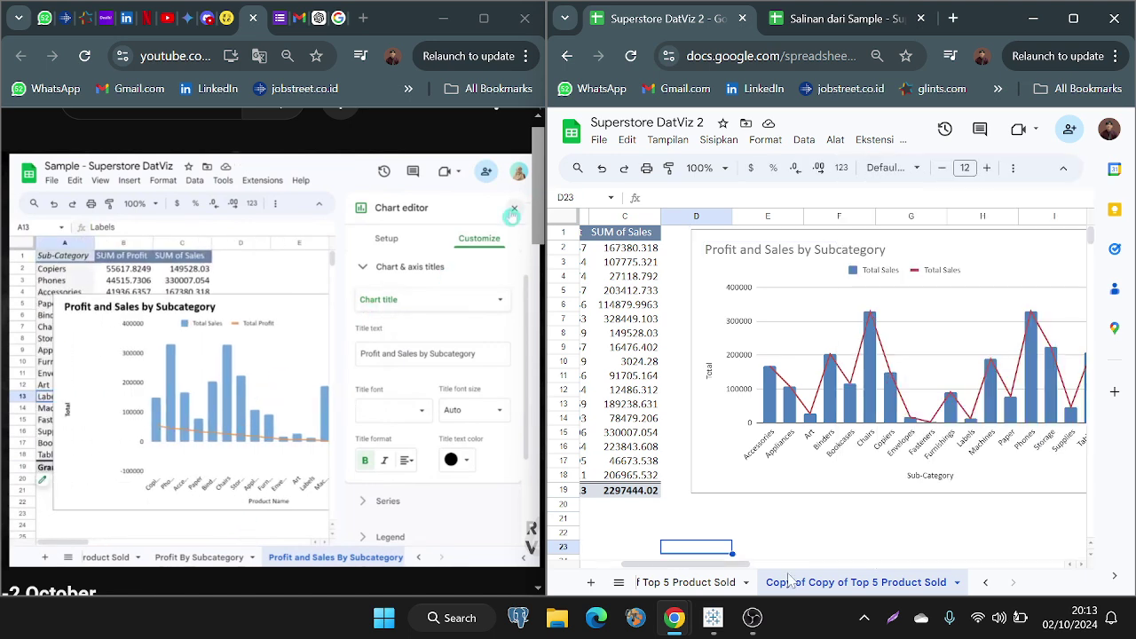
double_click(835, 586)
key("ctrl+v")
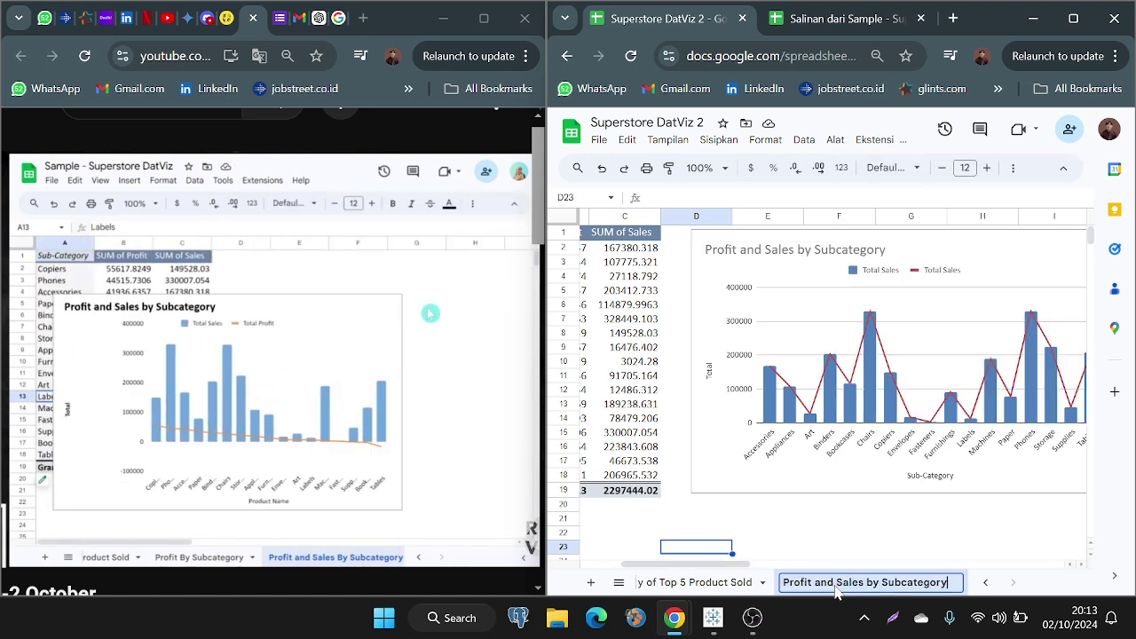
key("Return")
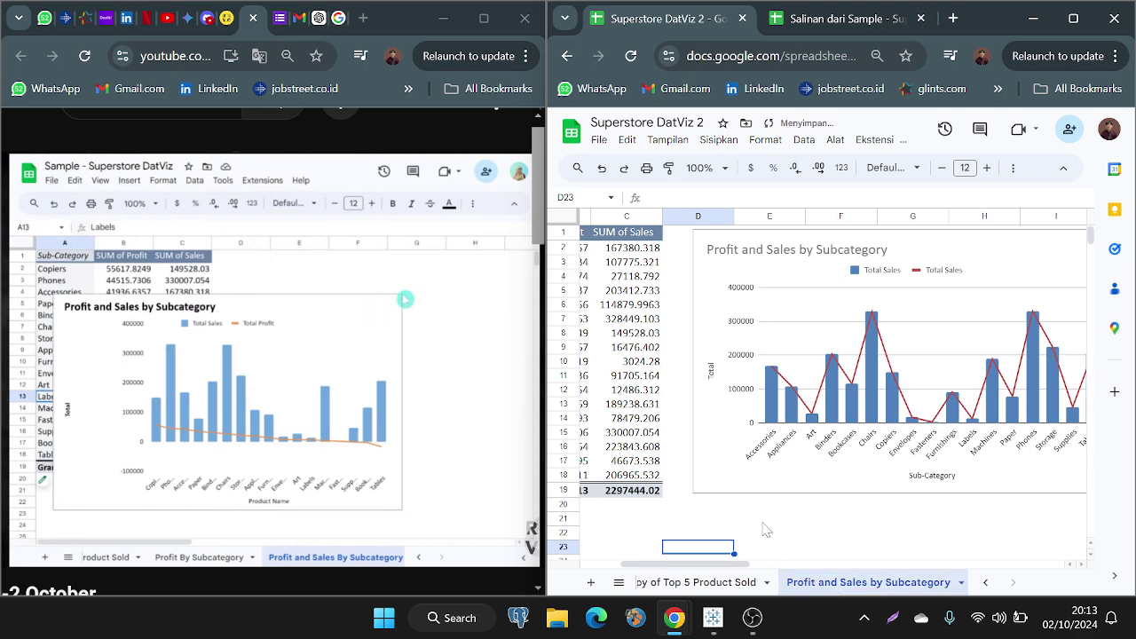
scroll(765, 530, "left", 3)
scroll(707, 579, "down", 3)
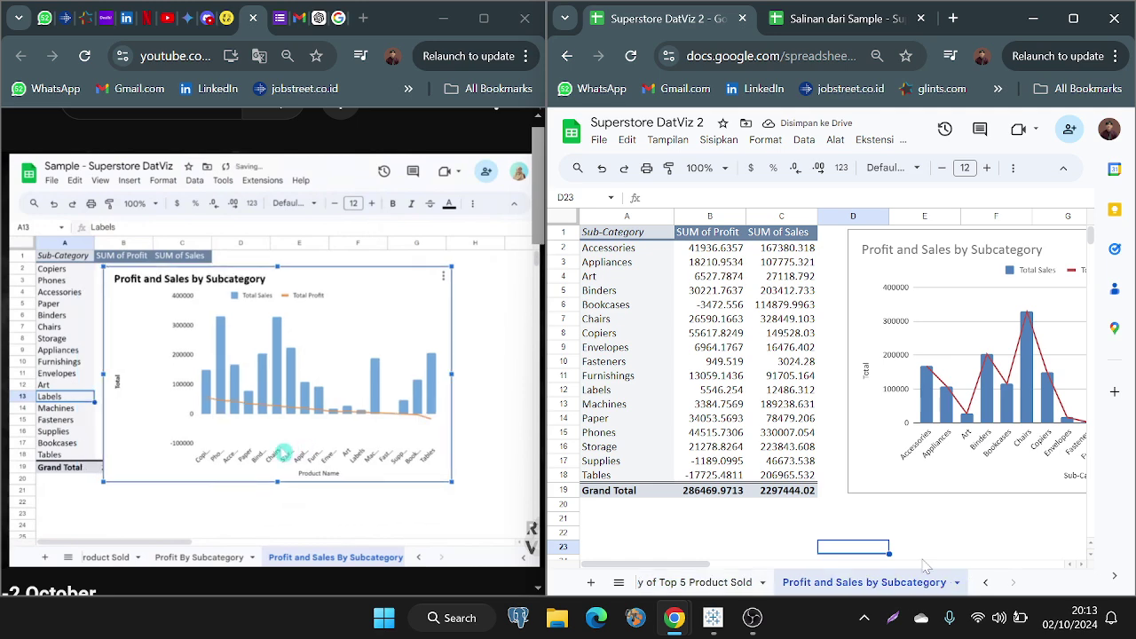
scroll(923, 566, "right", 3)
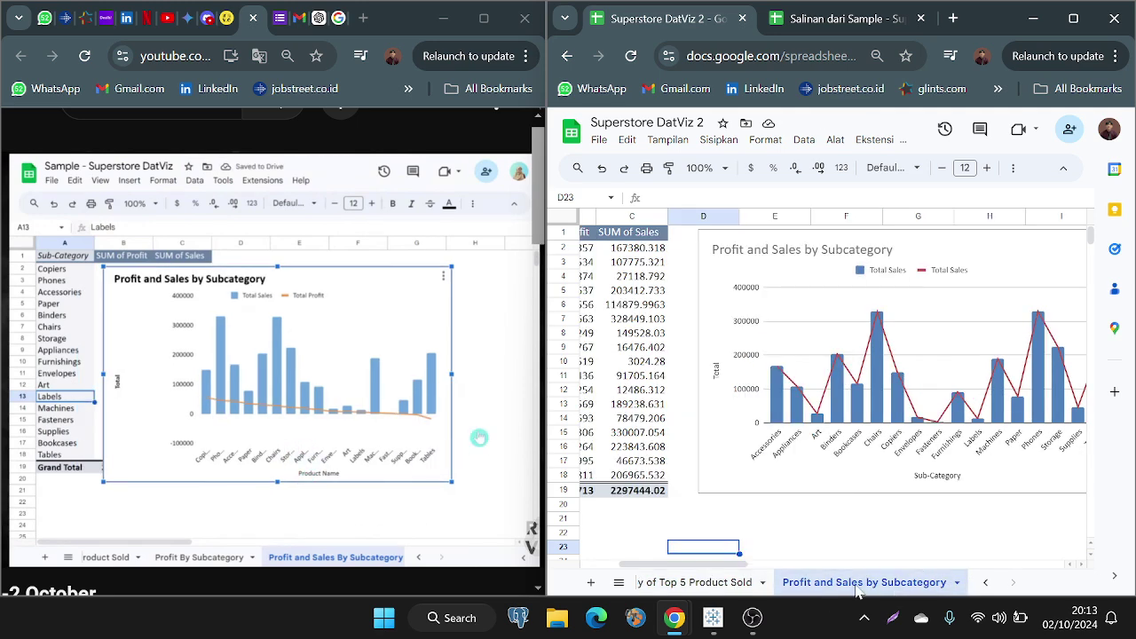
scroll(803, 462, "right", 3)
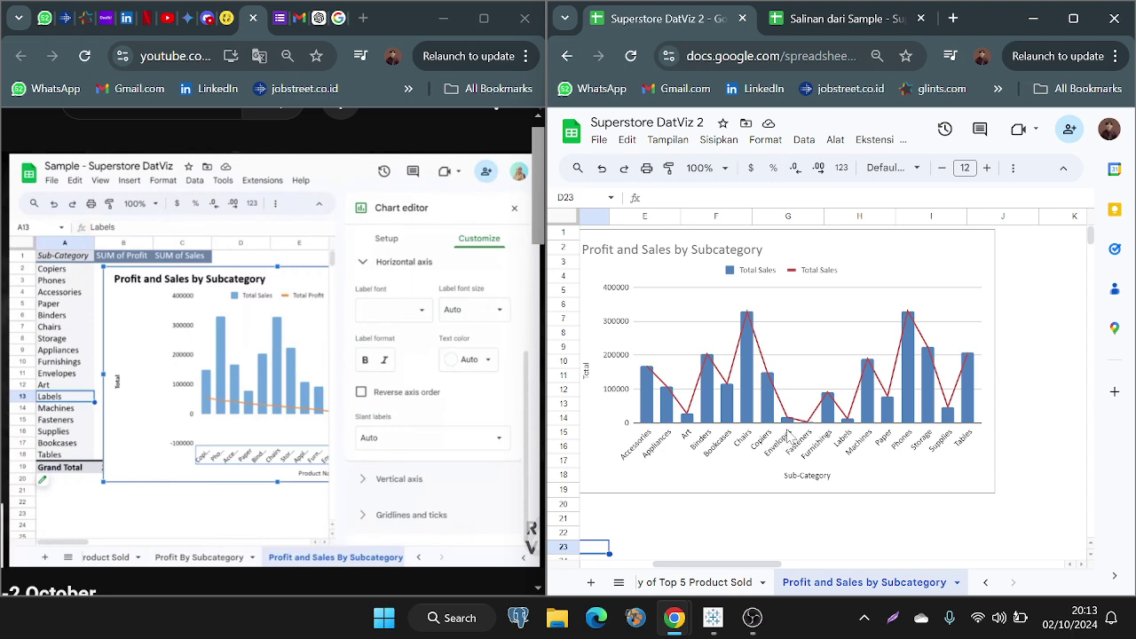
scroll(784, 352, "left", 2)
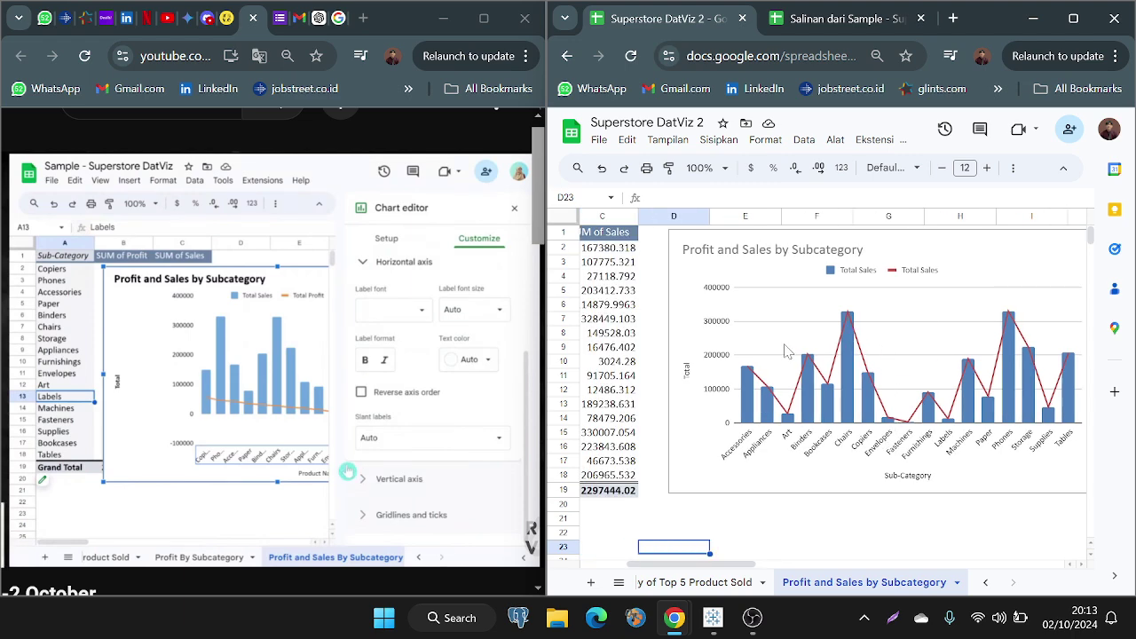
scroll(784, 352, "left", 2)
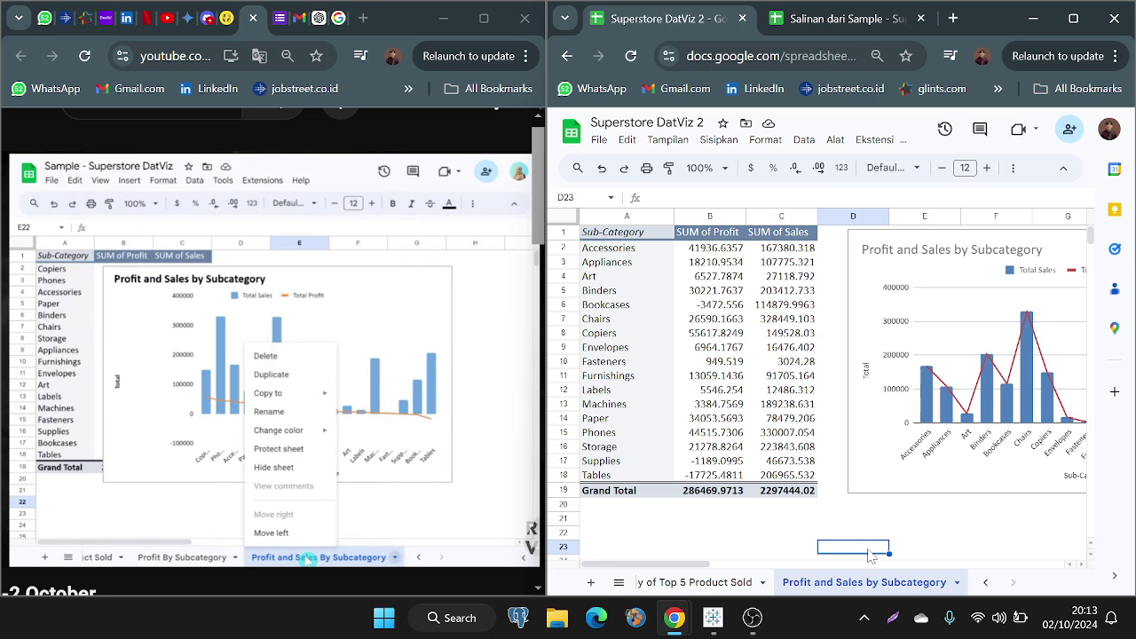
Step: Duplicate the "Profit and Sales by Subcategory" sheet
right_click(913, 591)
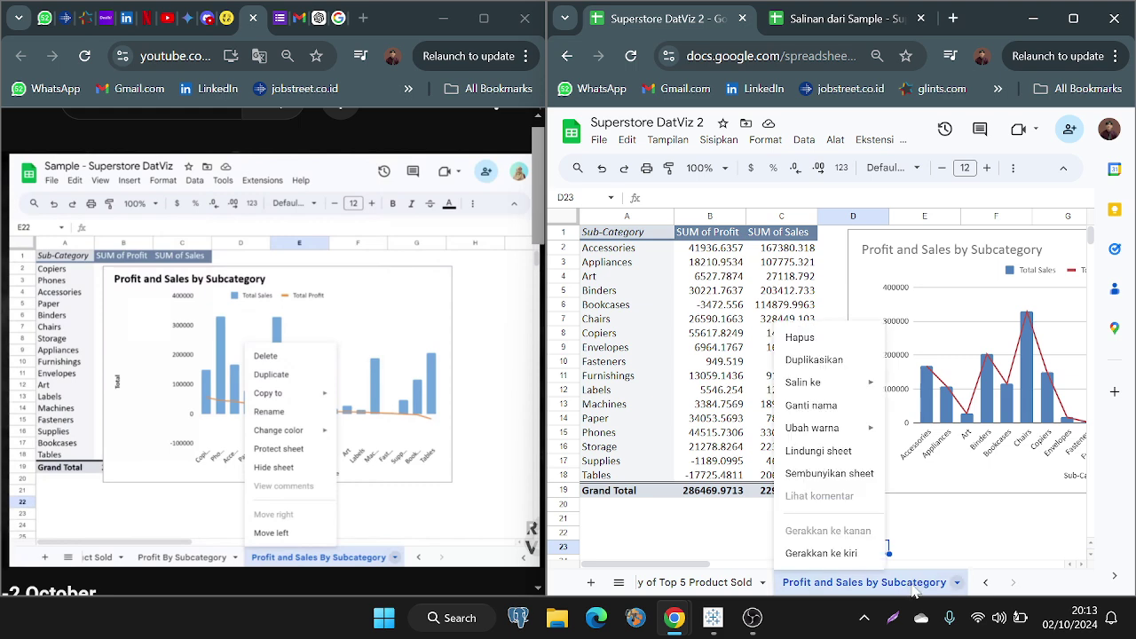
left_click(825, 360)
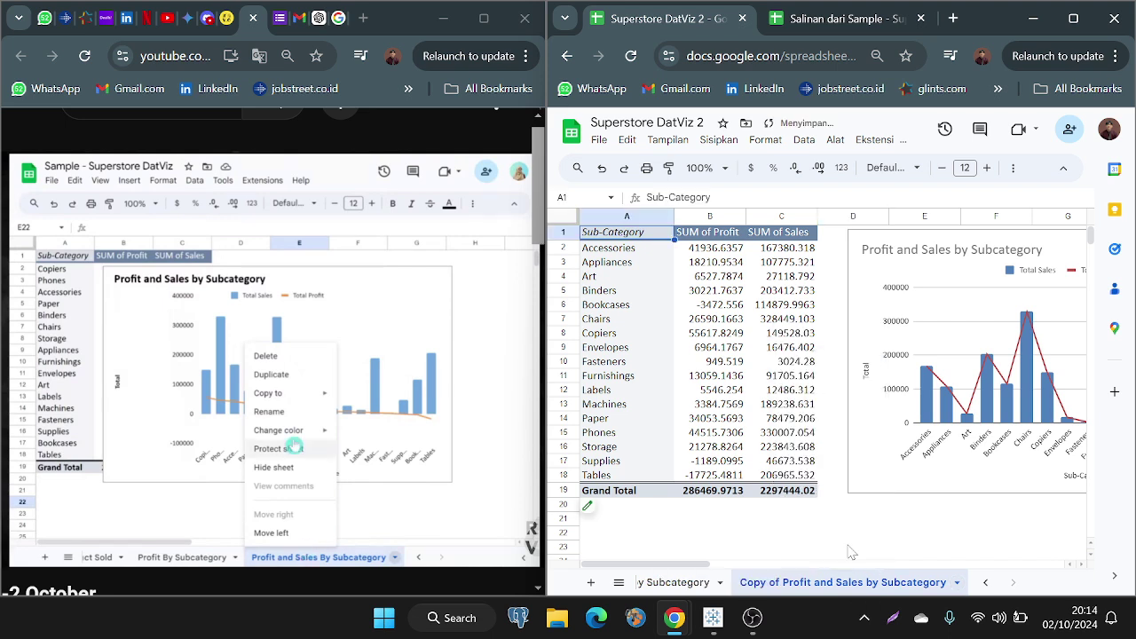
mouse_move(596, 513)
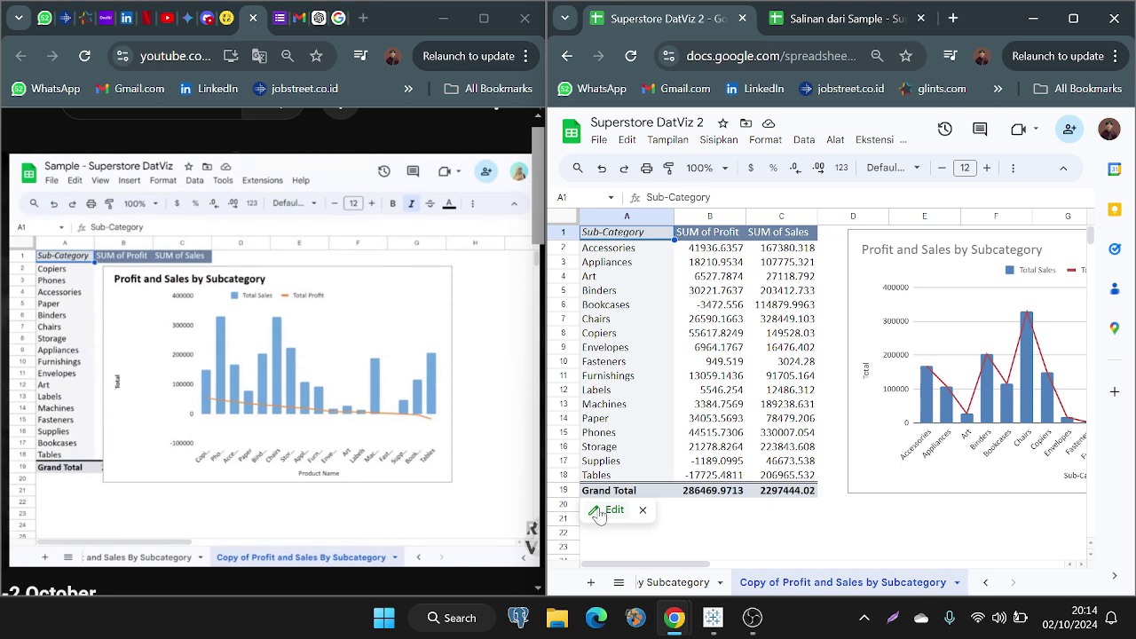
Step: Remove the Sales value and the Sub-Category row from the duplicated sheet's pivot table
left_click(599, 513)
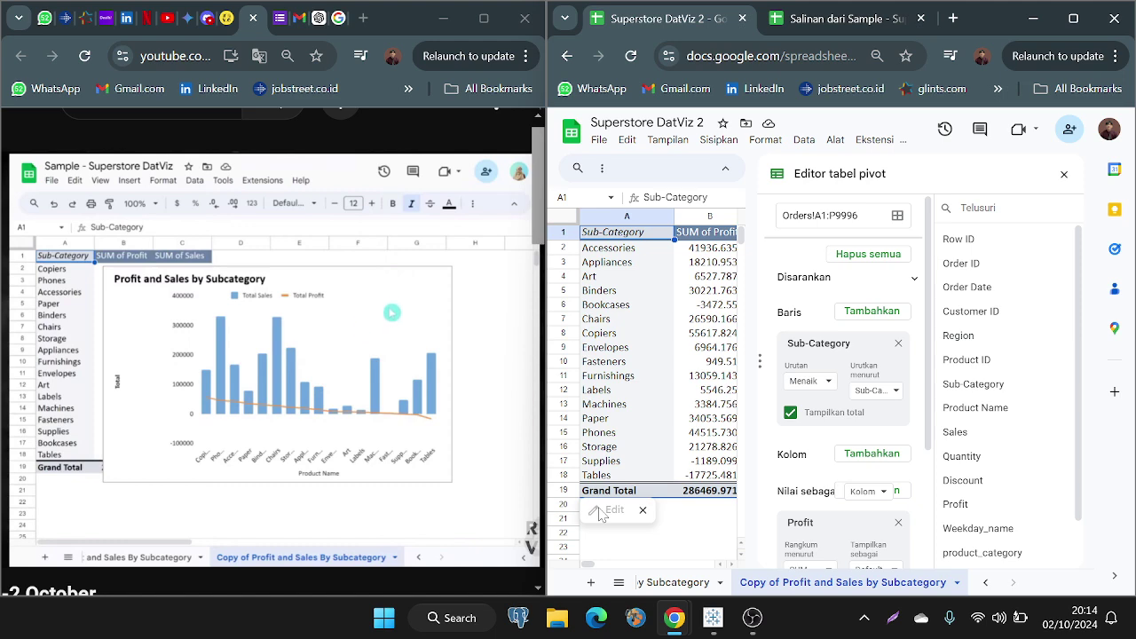
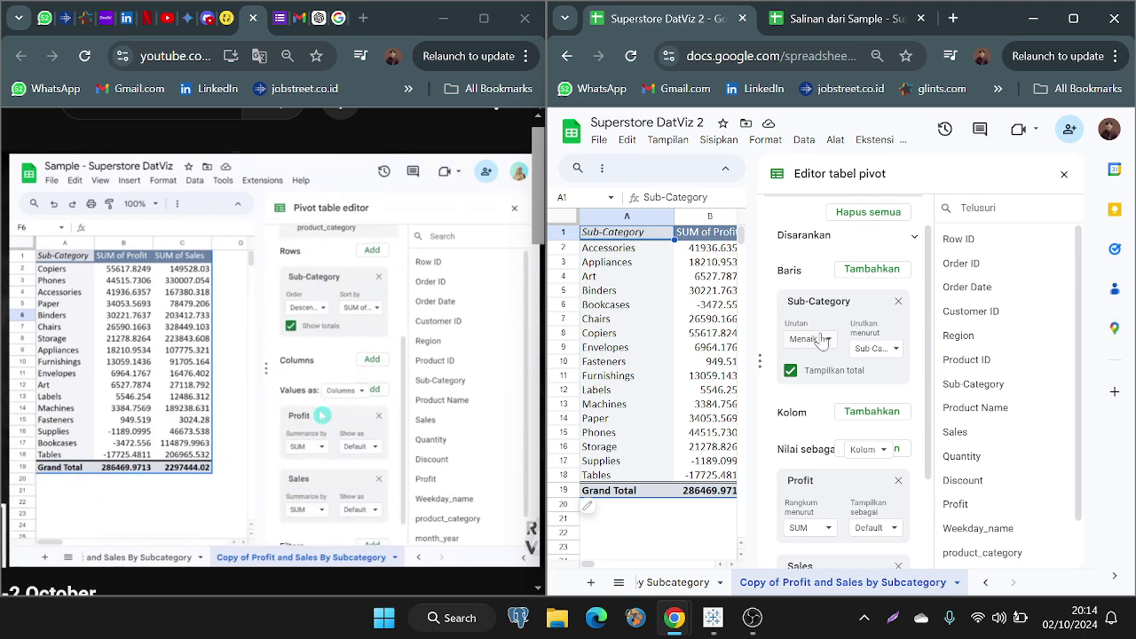
scroll(830, 422, "down", 2)
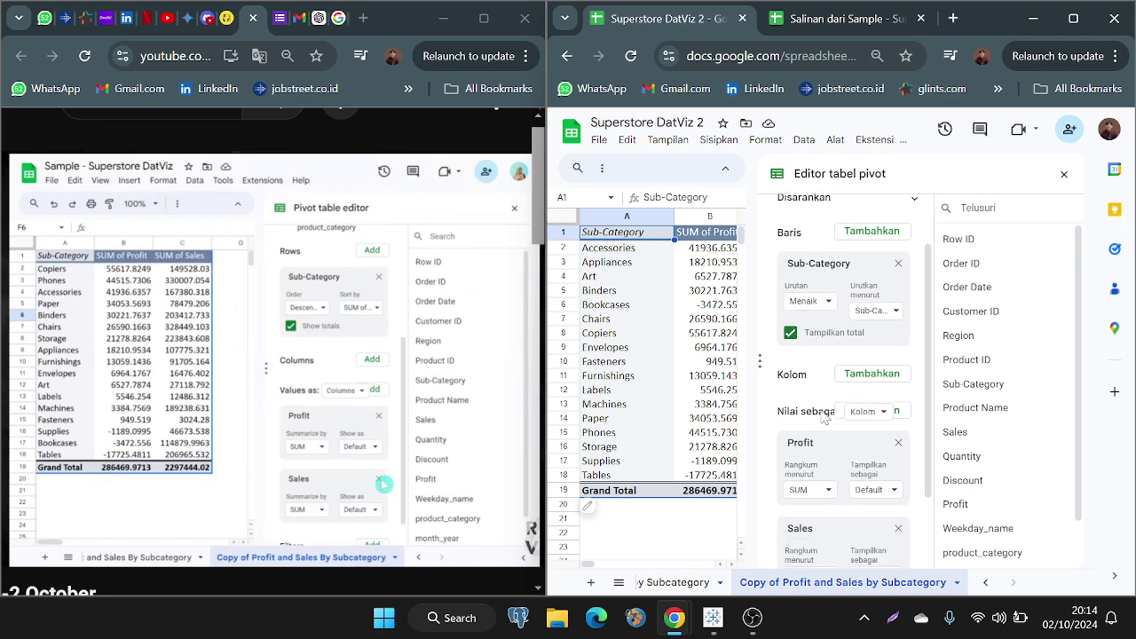
scroll(834, 433, "down", 1)
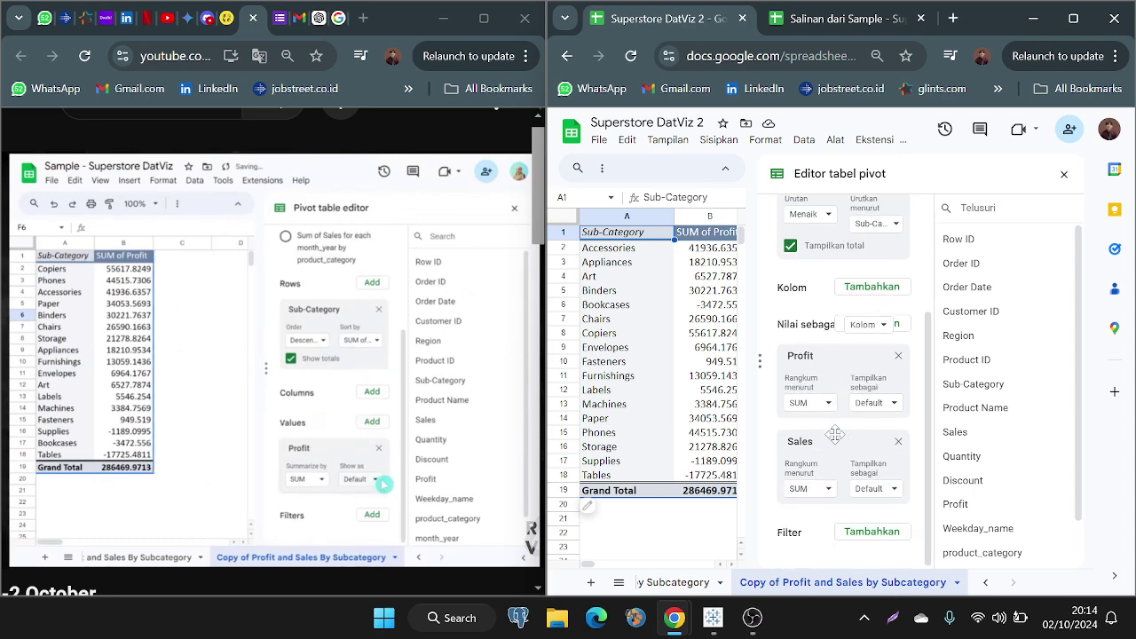
left_click(898, 444)
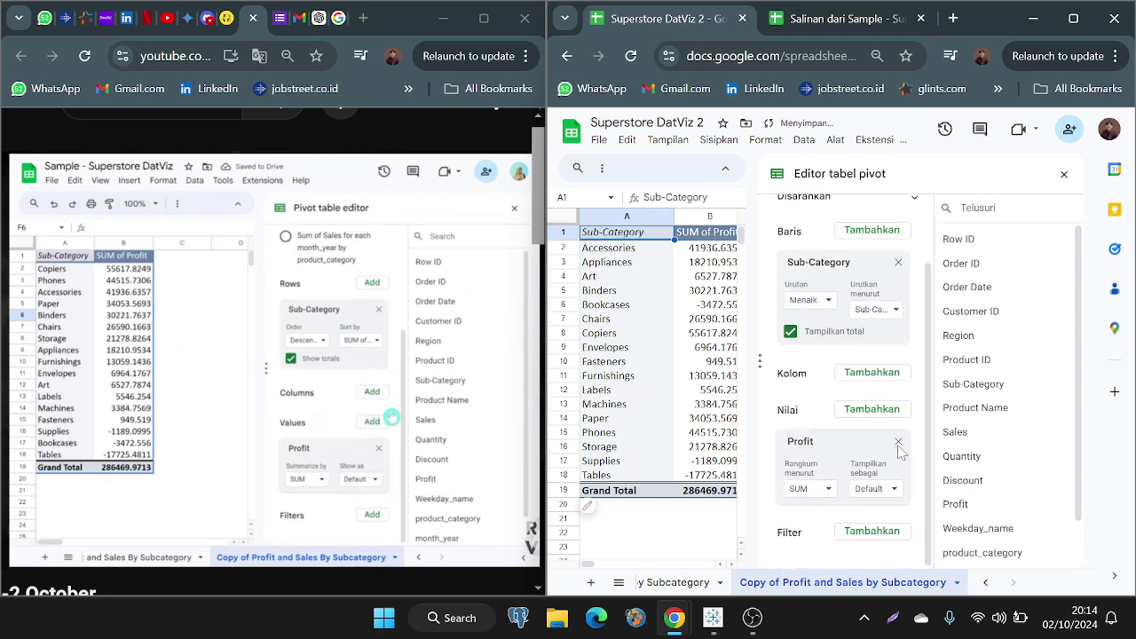
scroll(898, 448, "up", 2)
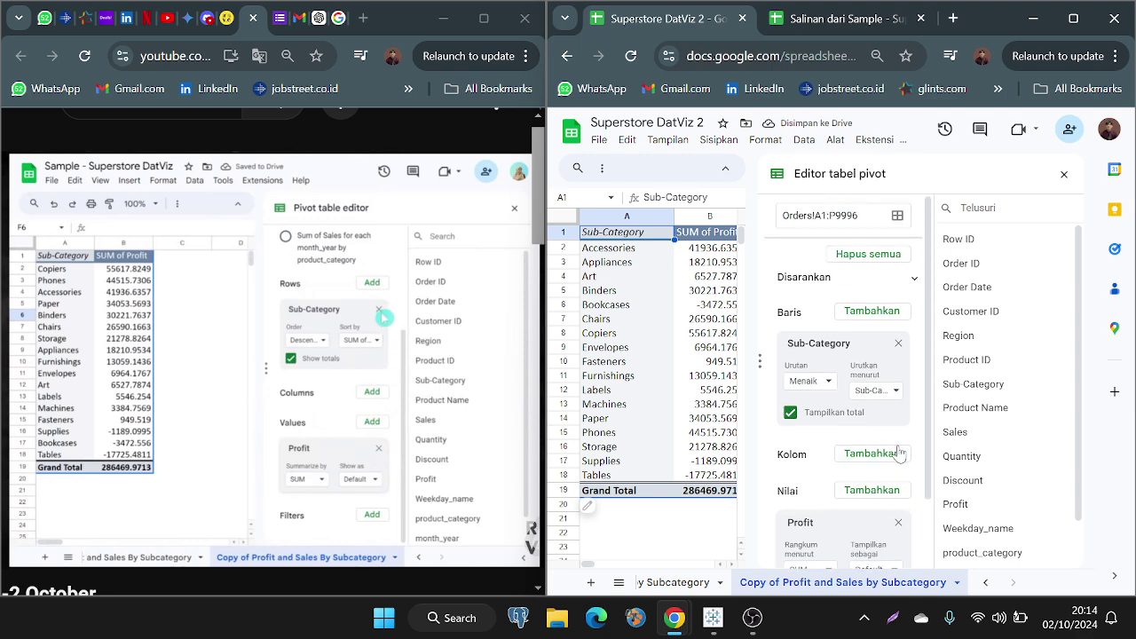
left_click(898, 344)
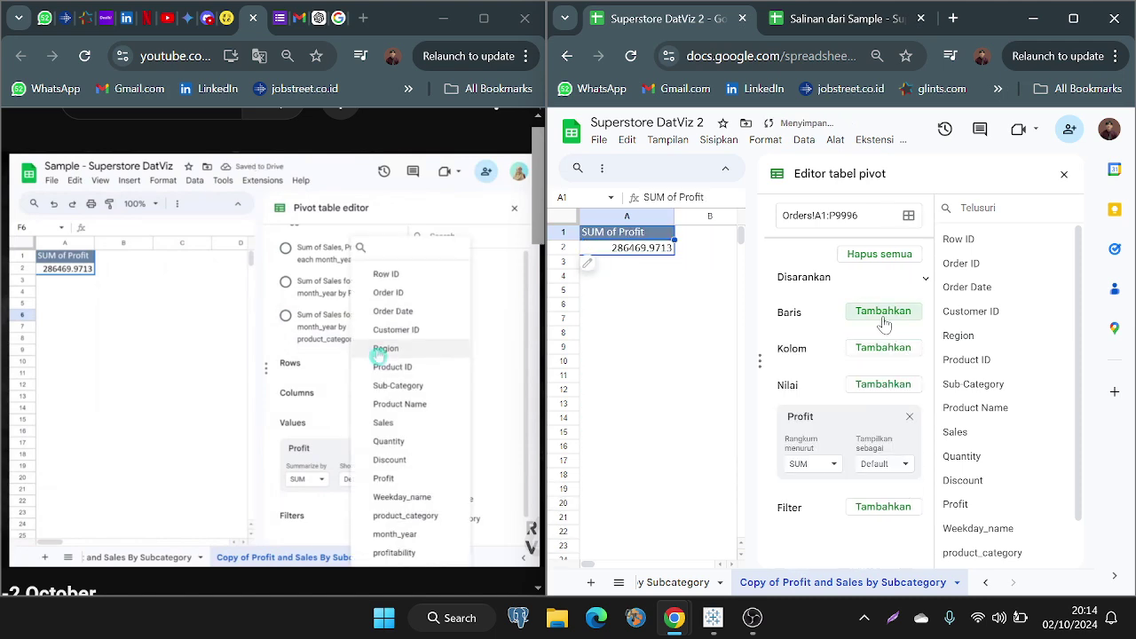
Step: Add Region as the pivot table's row, sort it by SUM of Profit in descending order, and close the pivot editor
left_click(883, 317)
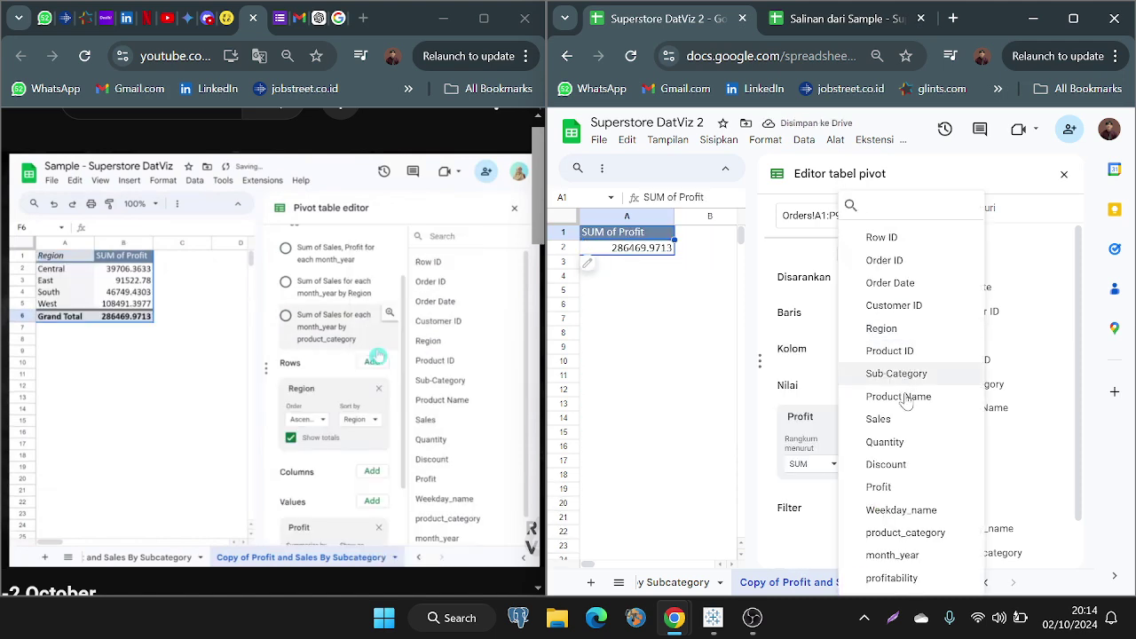
left_click(896, 329)
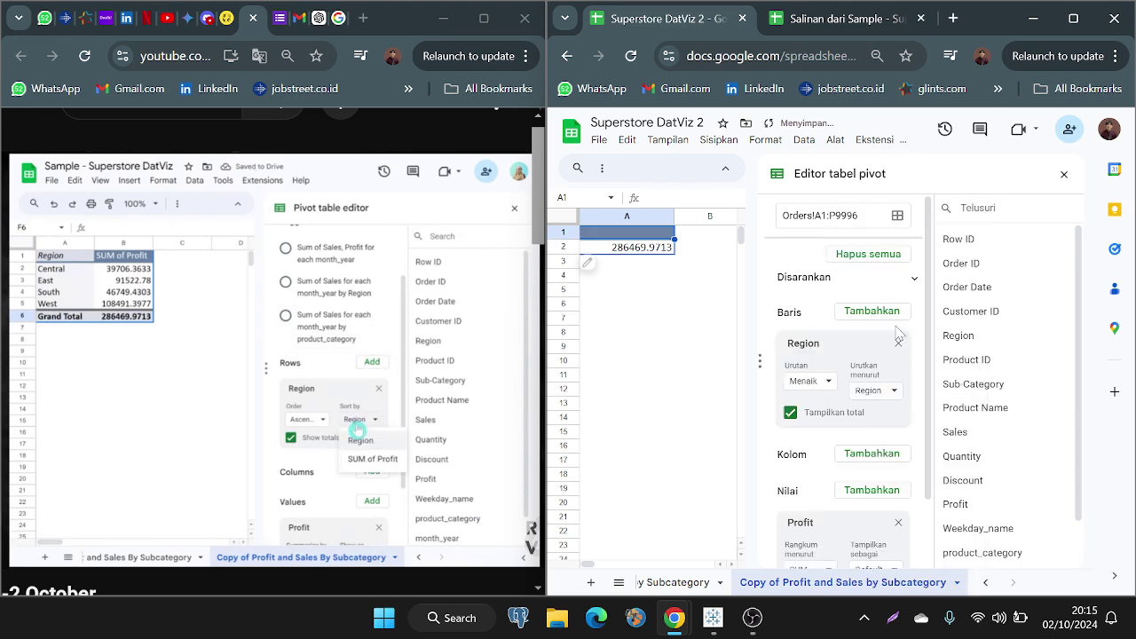
left_click(876, 390)
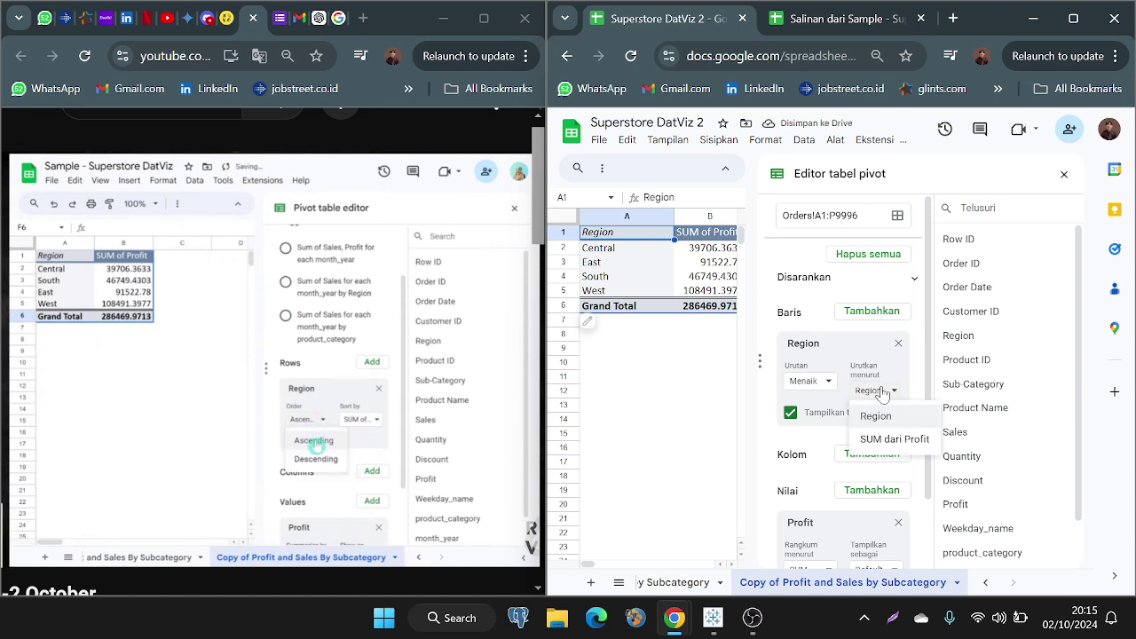
left_click(892, 439)
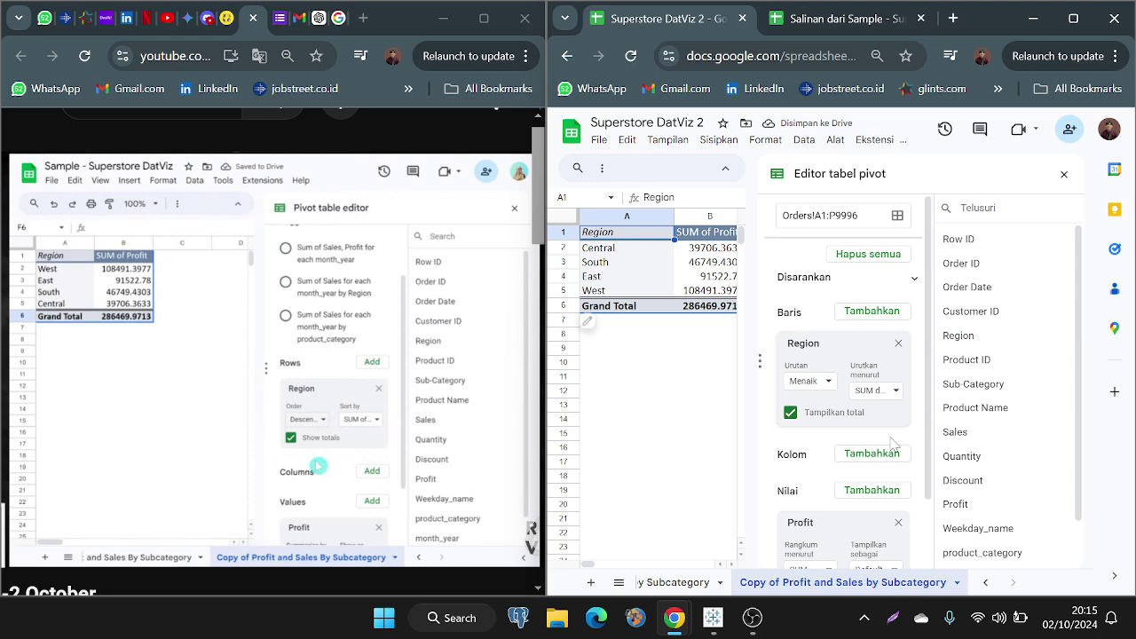
left_click(827, 388)
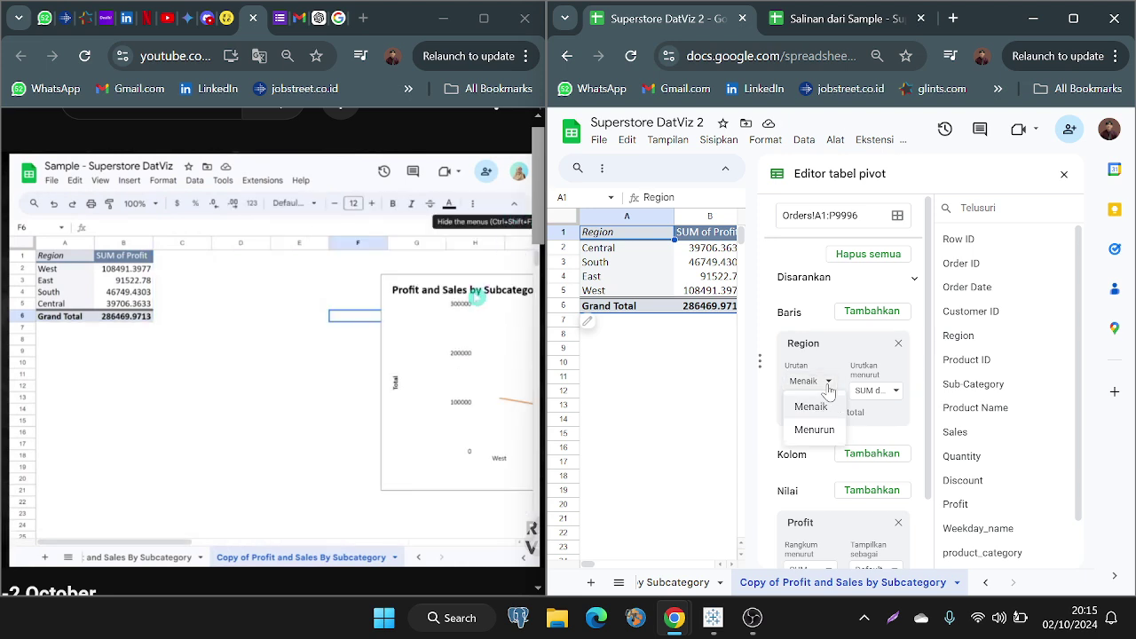
left_click(819, 428)
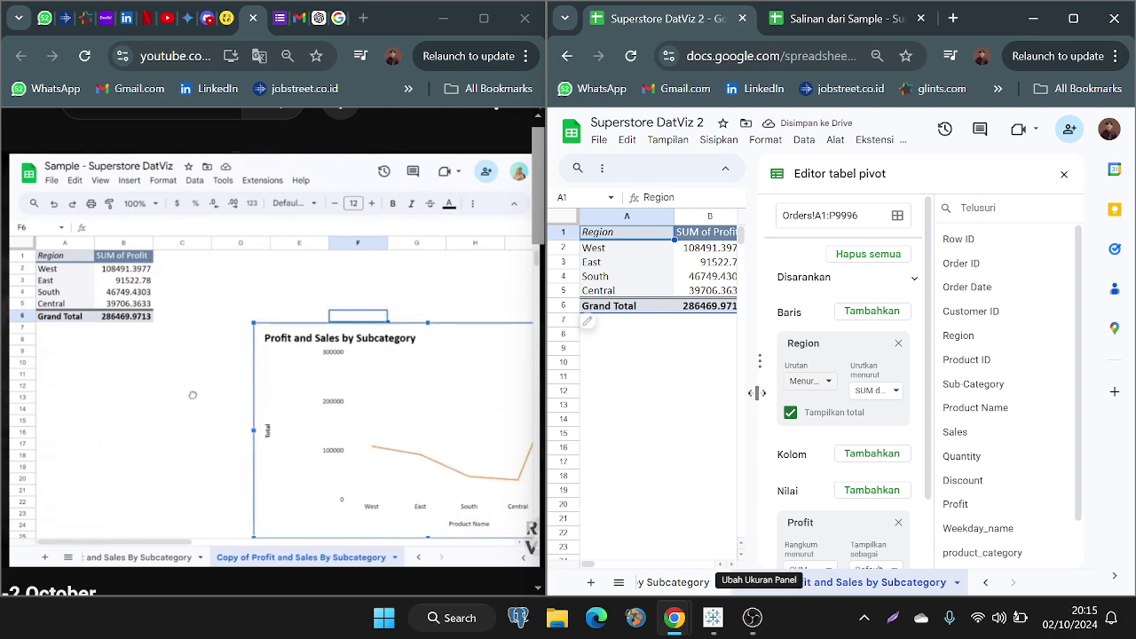
left_click(1064, 175)
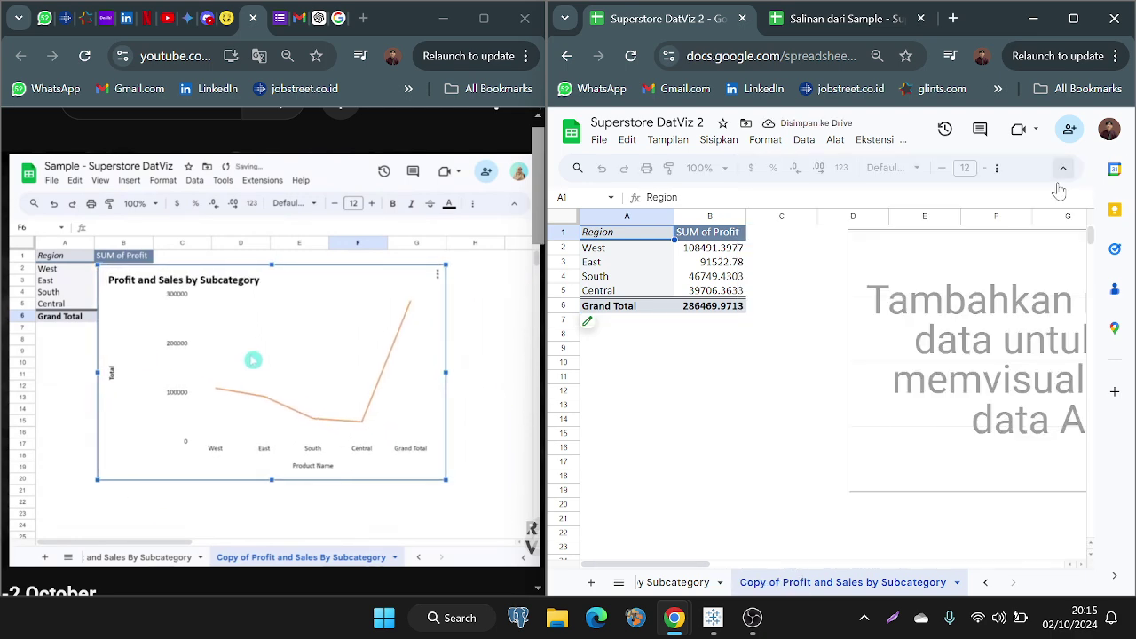
Step: Insert a chart from the Region and SUM of Profit data in A1:B5, leaving out the Grand Total row
left_click(936, 368)
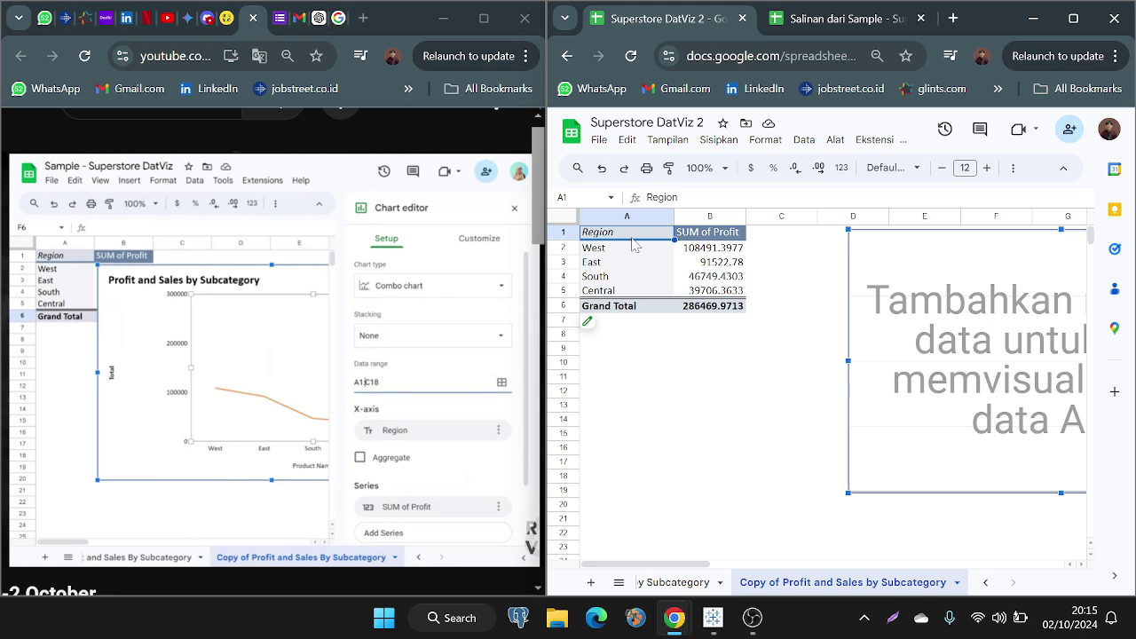
left_click_drag(631, 236, 723, 309)
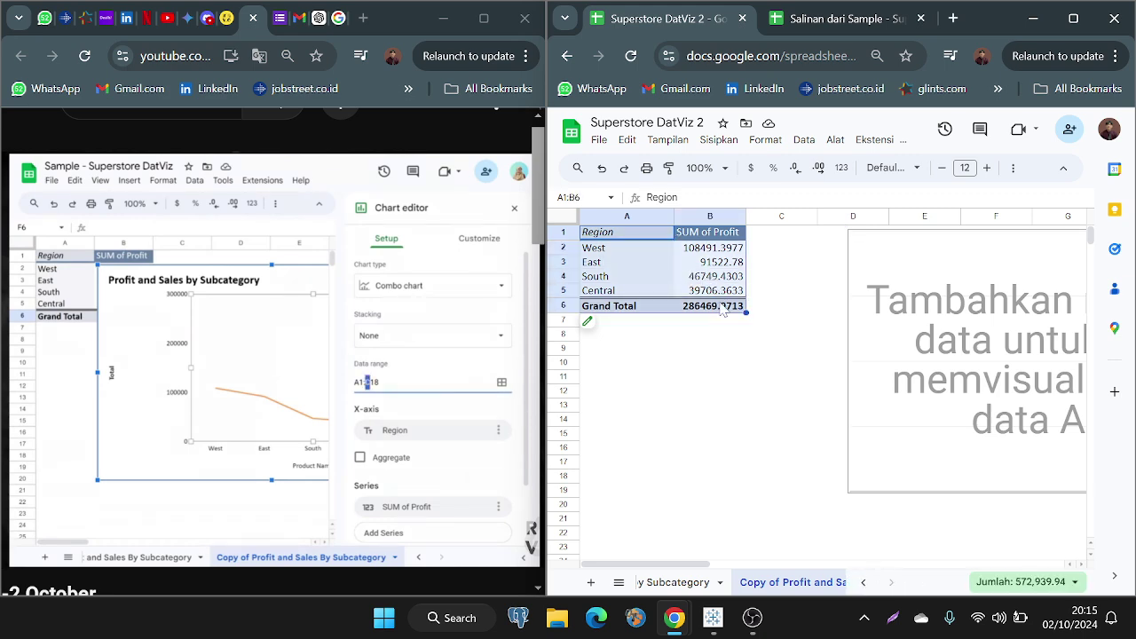
right_click(672, 275)
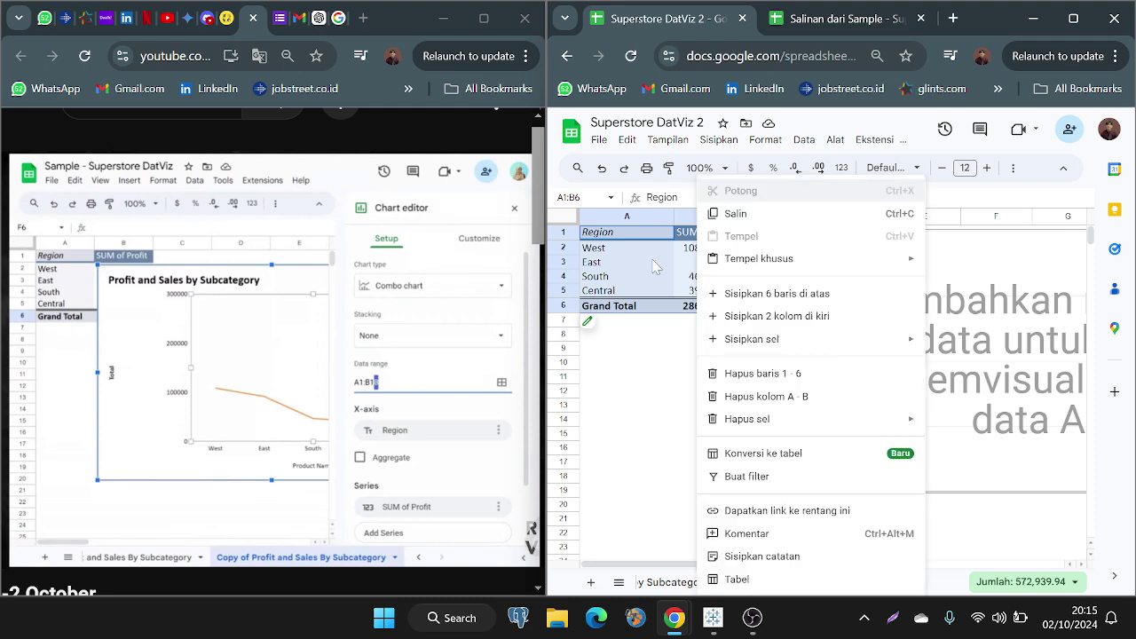
left_click(655, 262)
left_click_drag(633, 235, 709, 290)
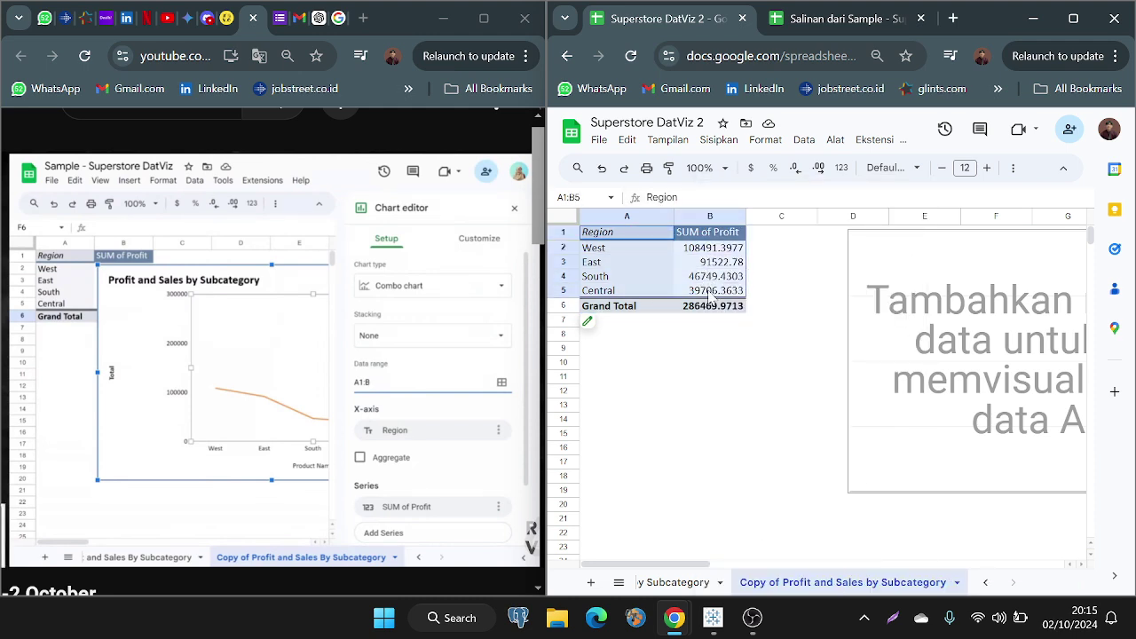
left_click(715, 142)
left_click(761, 306)
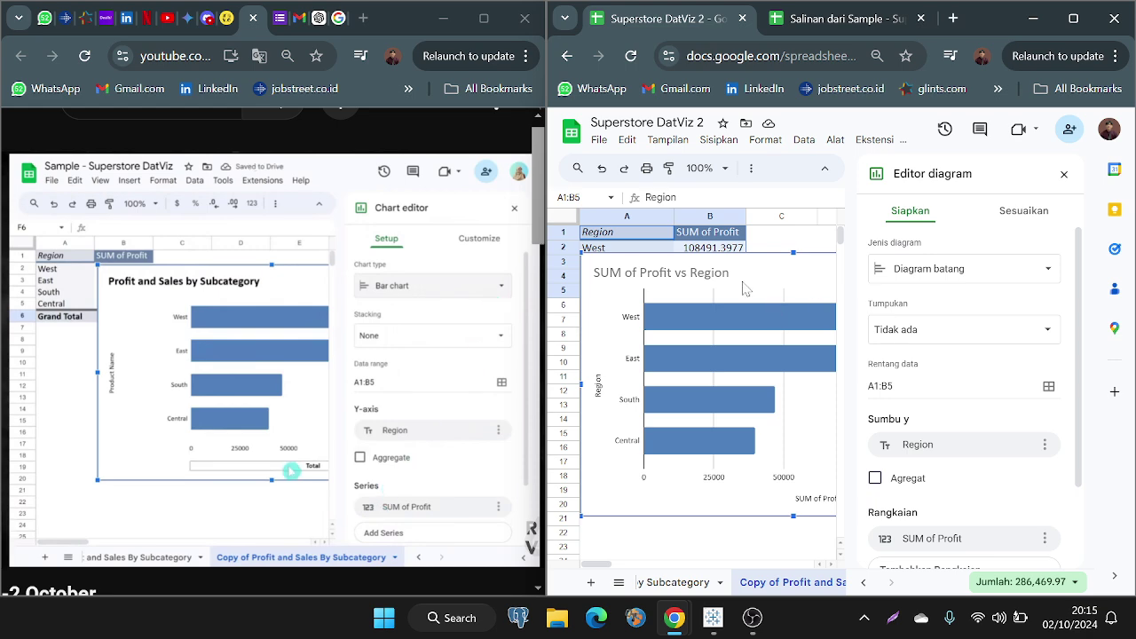
Step: Change the bar chart's horizontal axis title to "Total of Profit"
double_click(813, 504)
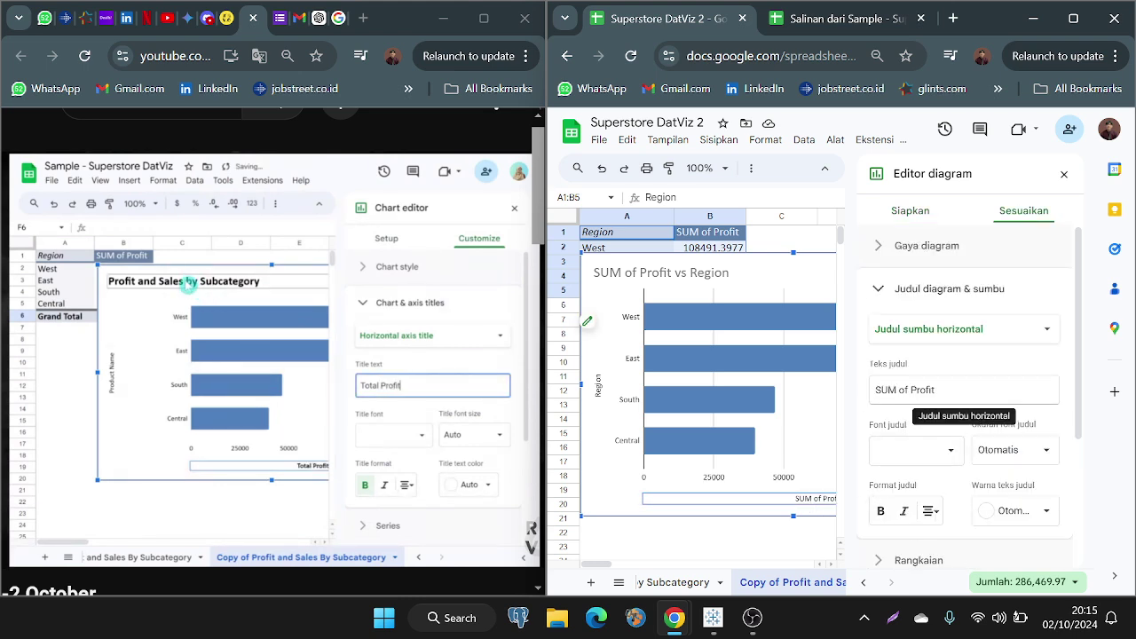
double_click(892, 390)
key("BackSpace")
type("Total")
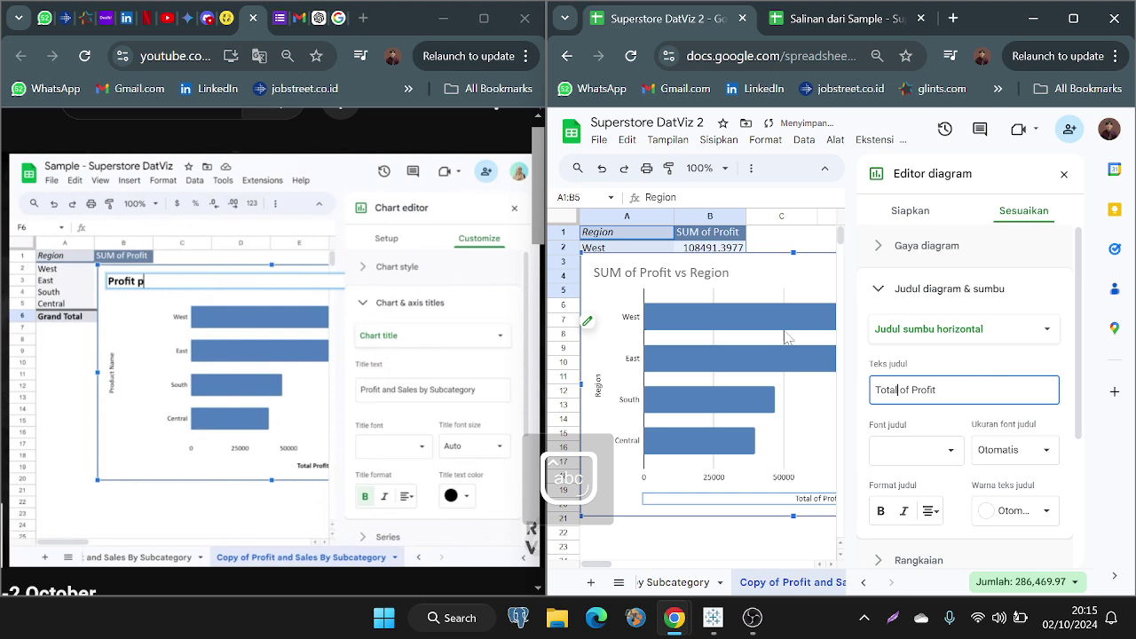
Step: Change the chart title to "Profit by Region" and close the chart editor
left_click(697, 275)
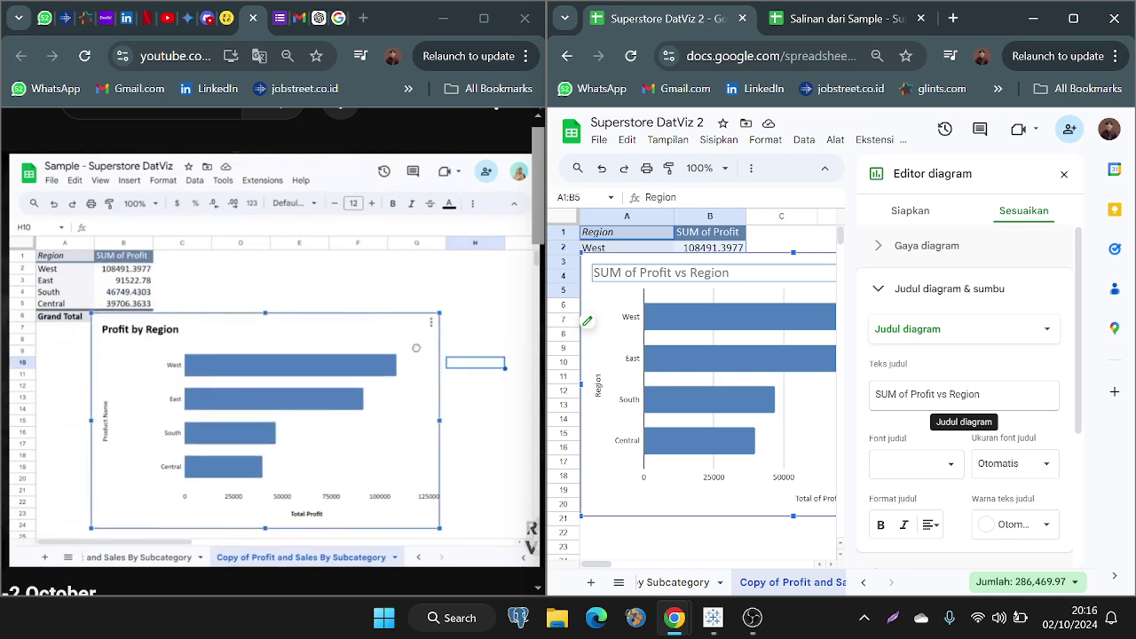
key("ctrl+a")
key("BackSpace")
key("ctrl+z")
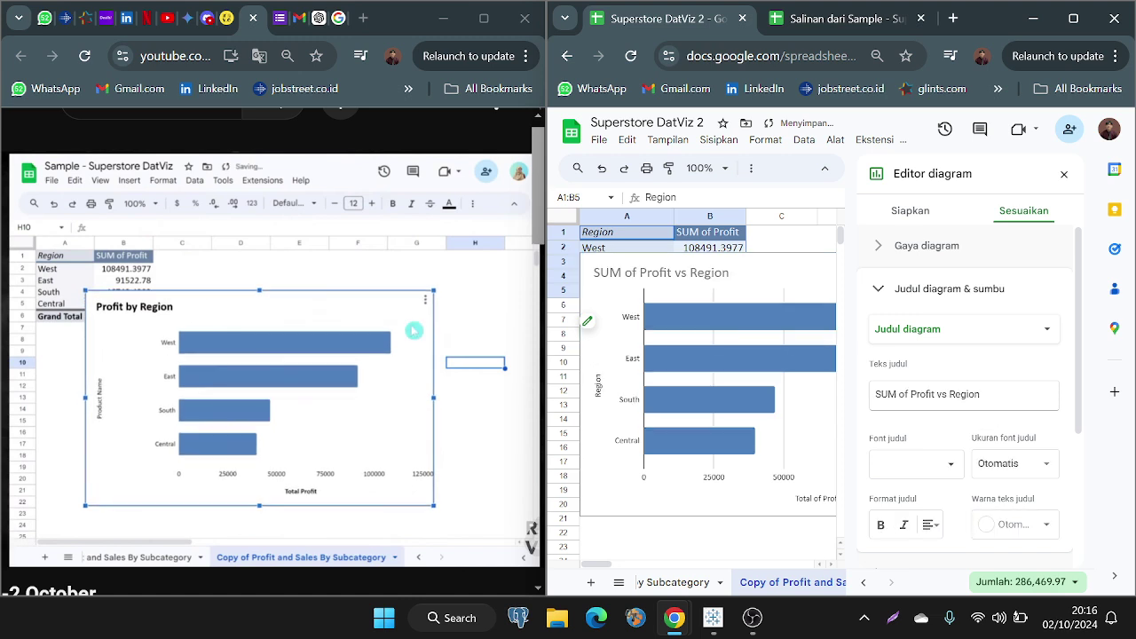
key("BackSpace")
key("BackSpace")
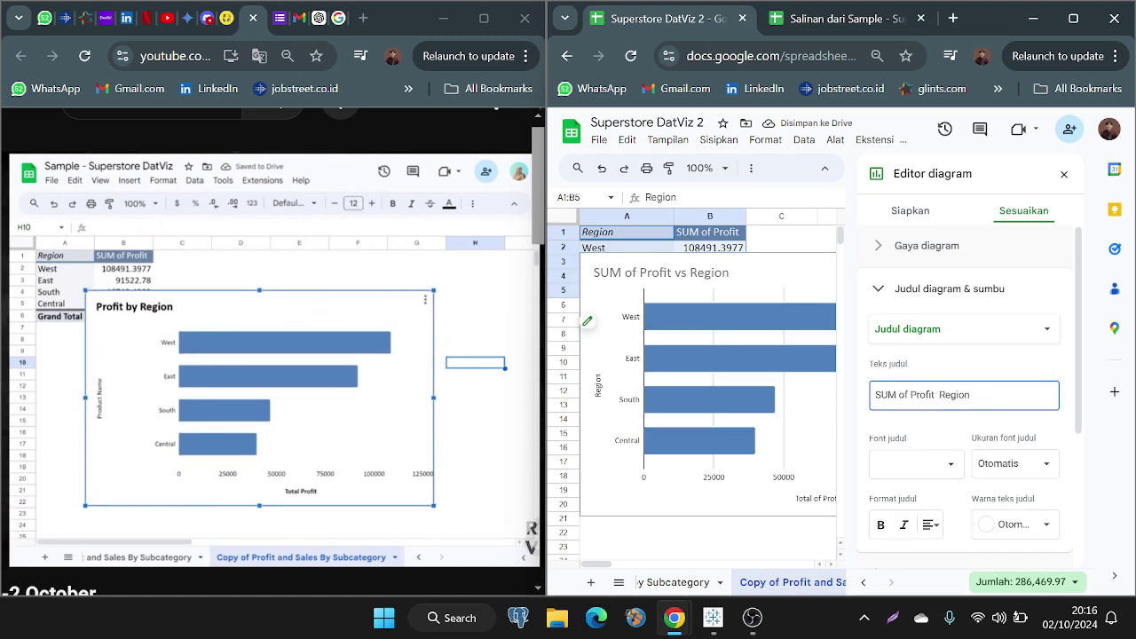
key("Caps_Lock")
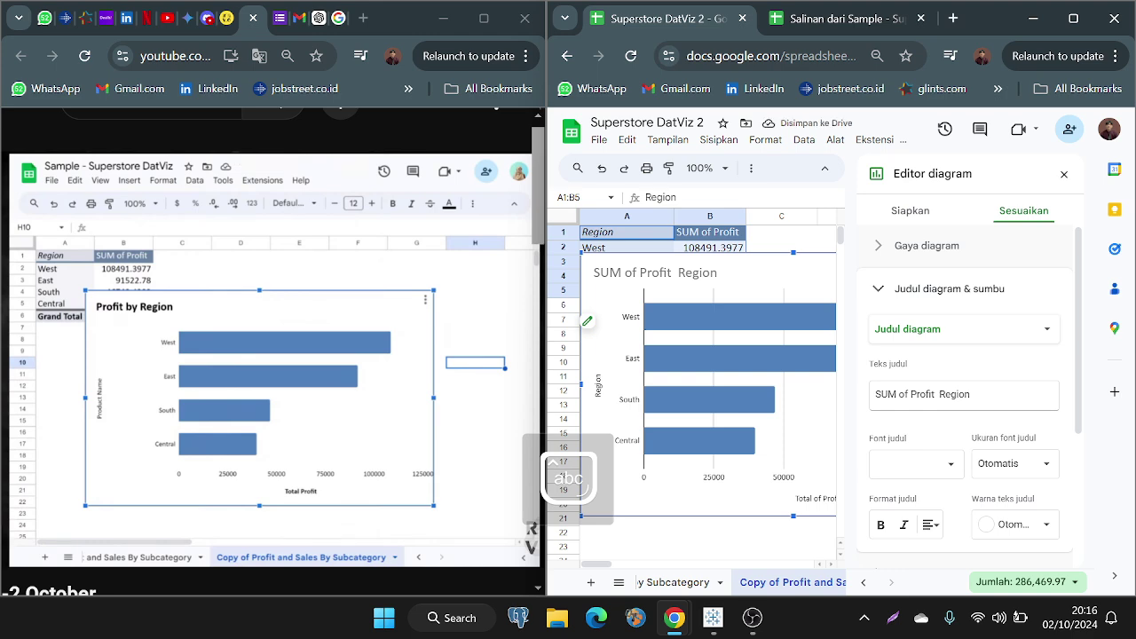
type("by")
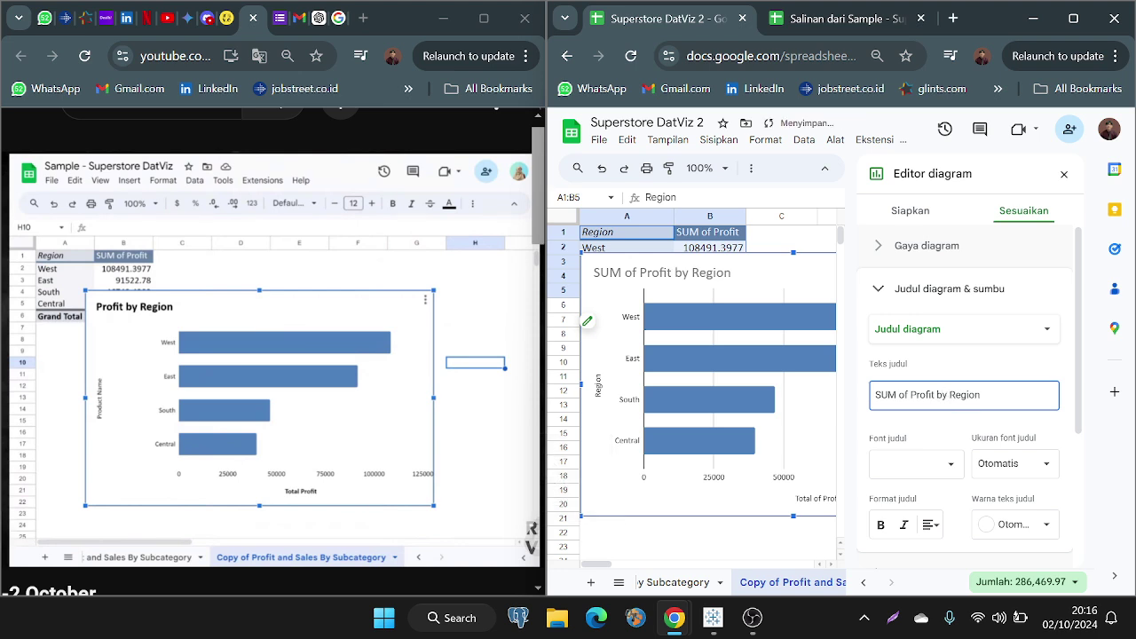
key("Left")
key("Left")
key("Left")
key("Left")
key("Left")
key("Left")
key("Left")
key("Left")
key("Left")
key("BackSpace")
key("BackSpace")
key("BackSpace")
key("BackSpace")
key("BackSpace")
key("BackSpace")
key("BackSpace")
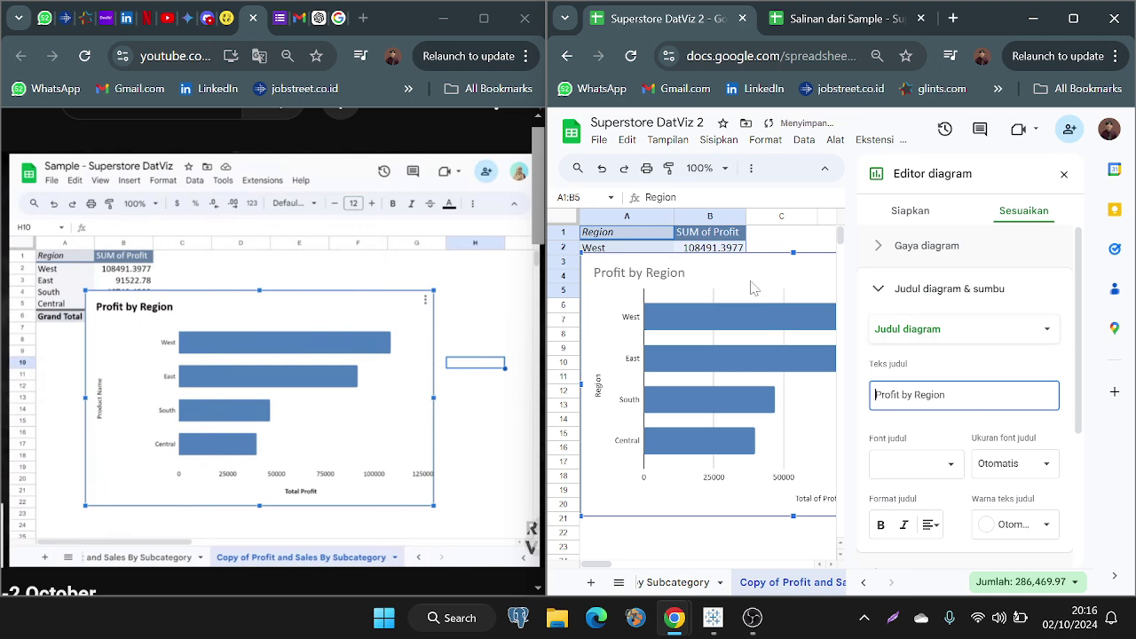
left_click(1063, 175)
Step: Delete the old empty chart behind the Profit by Region bar chart
scroll(920, 332, "down", 1)
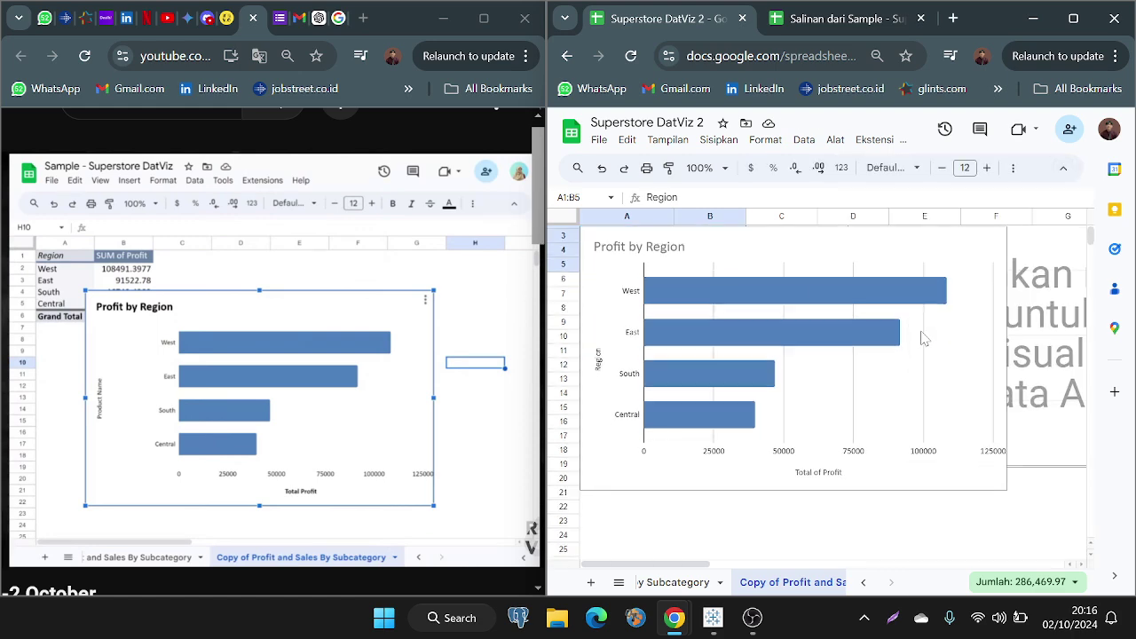
scroll(922, 337, "up", 1)
scroll(923, 337, "right", 2)
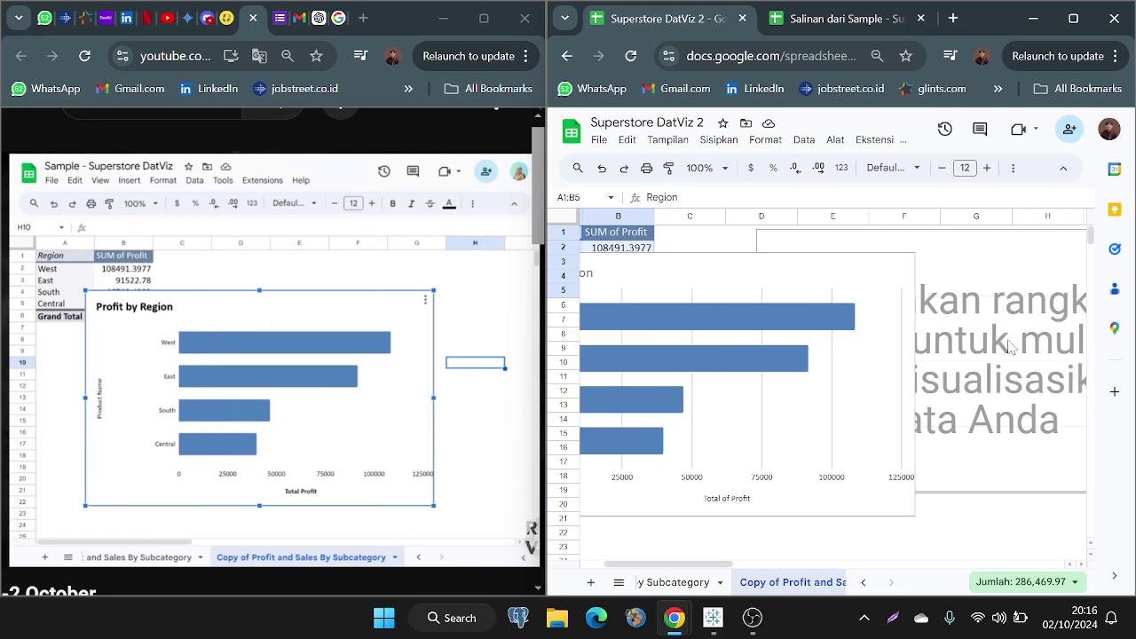
left_click(993, 395)
key("Delete")
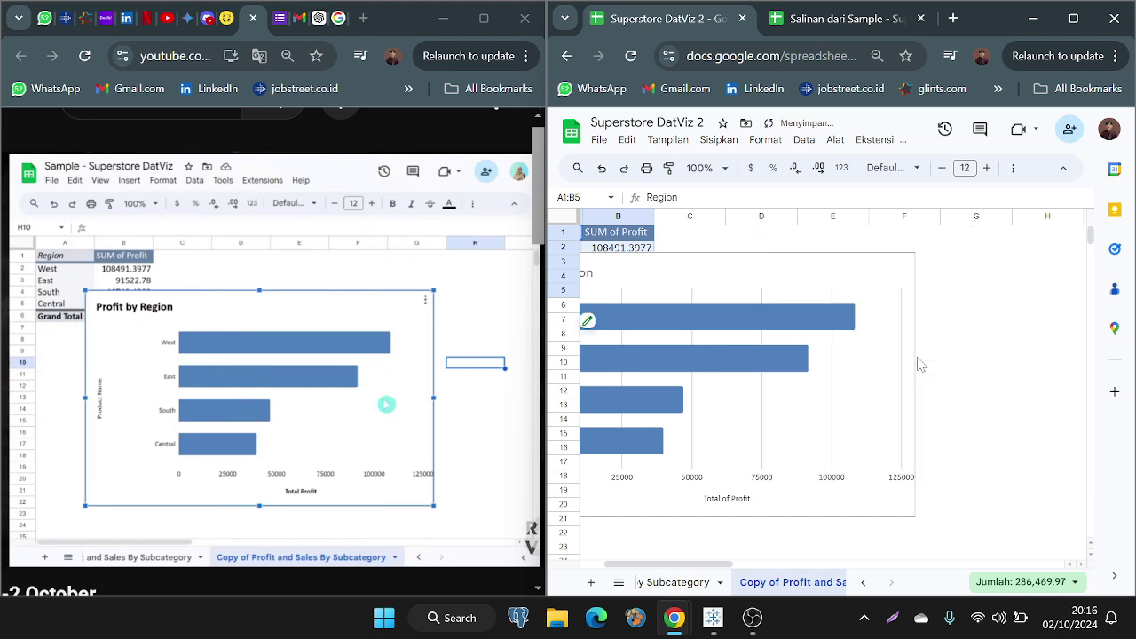
Step: Move the Profit by Region chart beside the pivot table, starting in column C at row 1
left_click(824, 275)
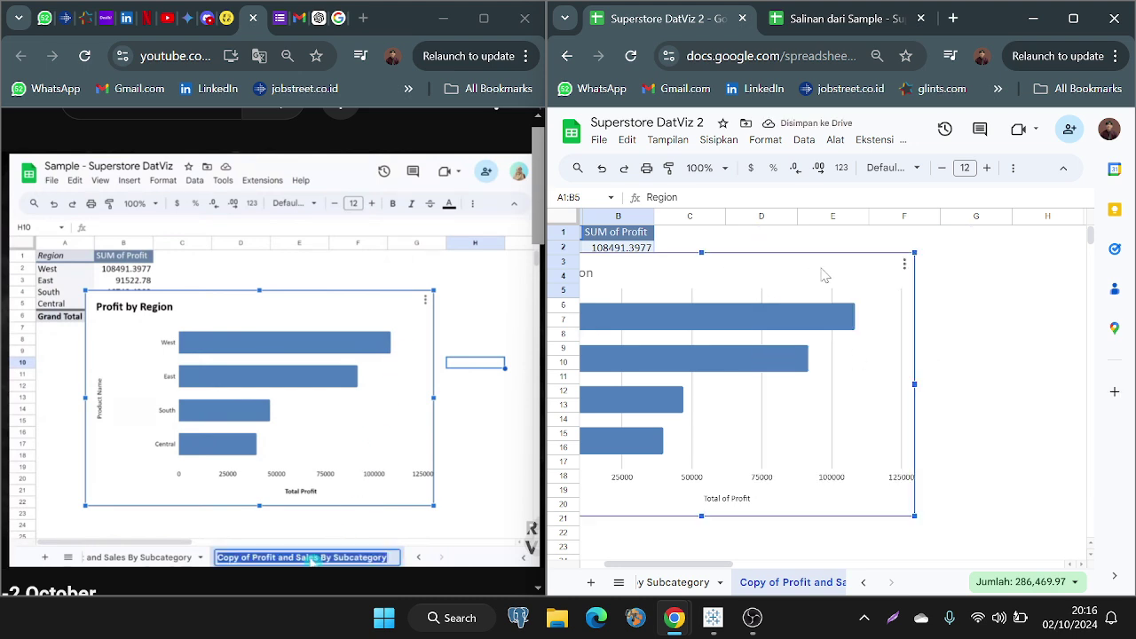
left_click_drag(895, 271, 999, 241)
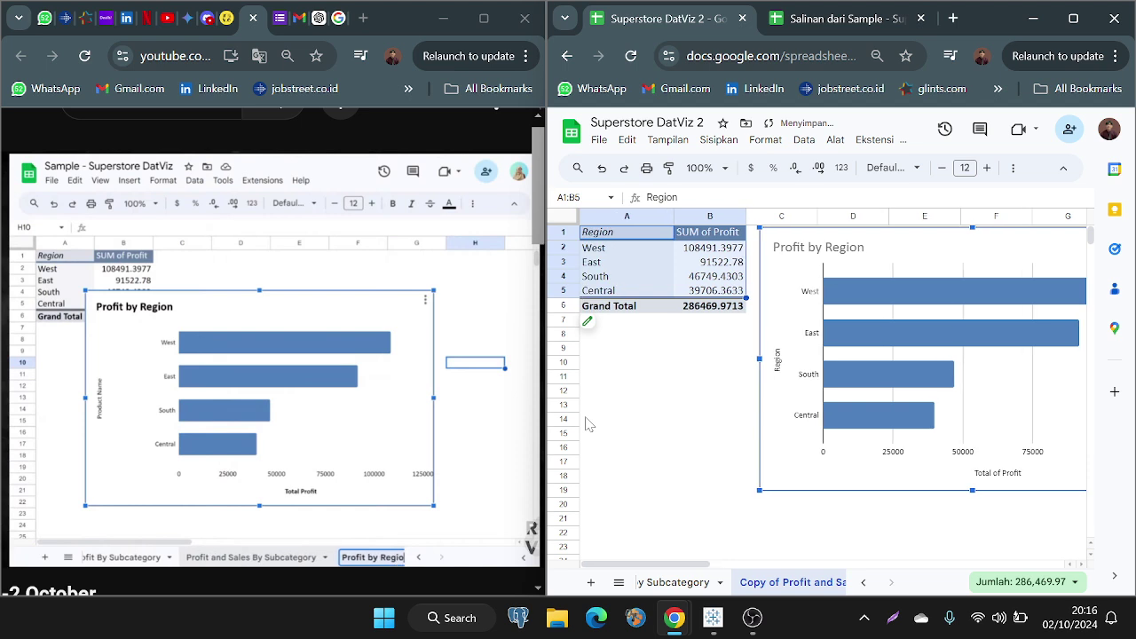
scroll(796, 519, "right", 3)
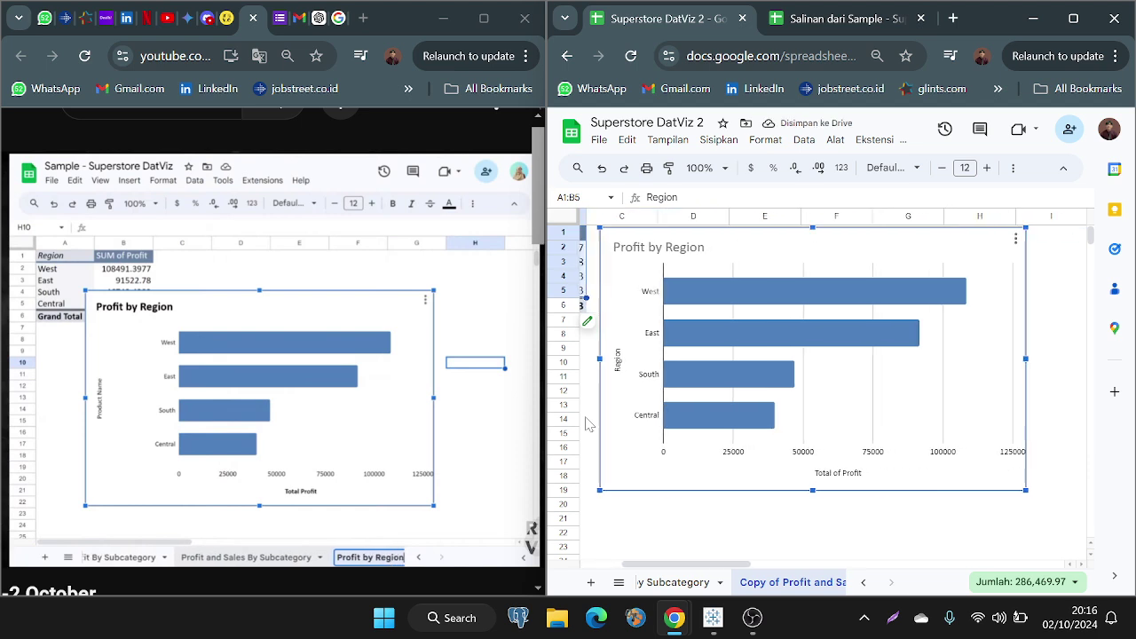
Step: Copy the chart title "Profit by Region" and use it to rename the duplicated sheet
double_click(659, 249)
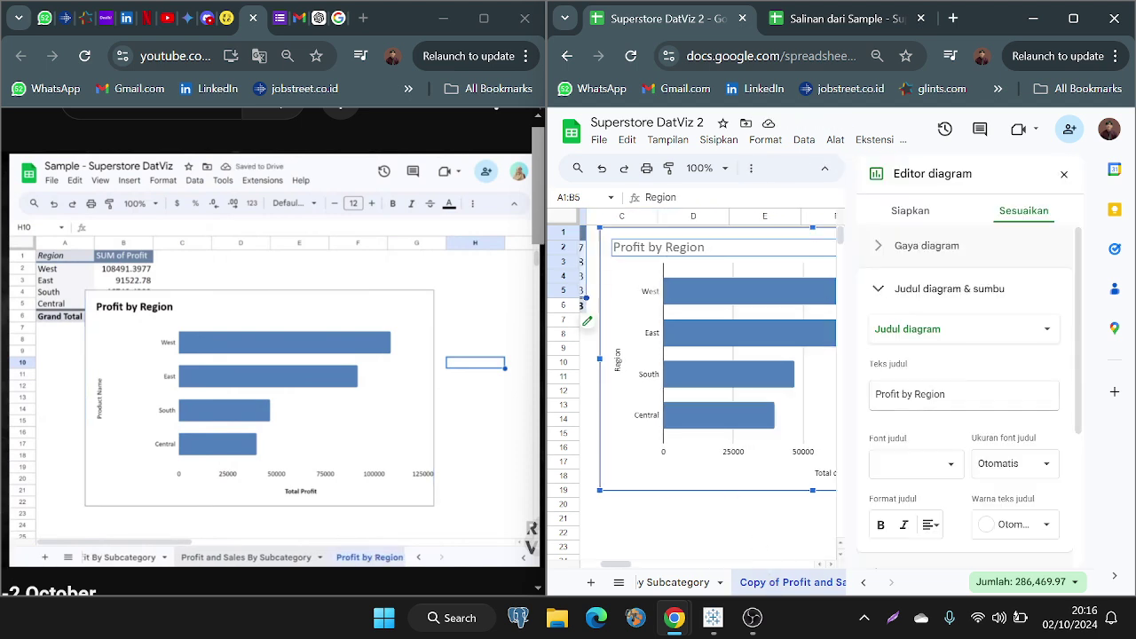
key("ctrl+a")
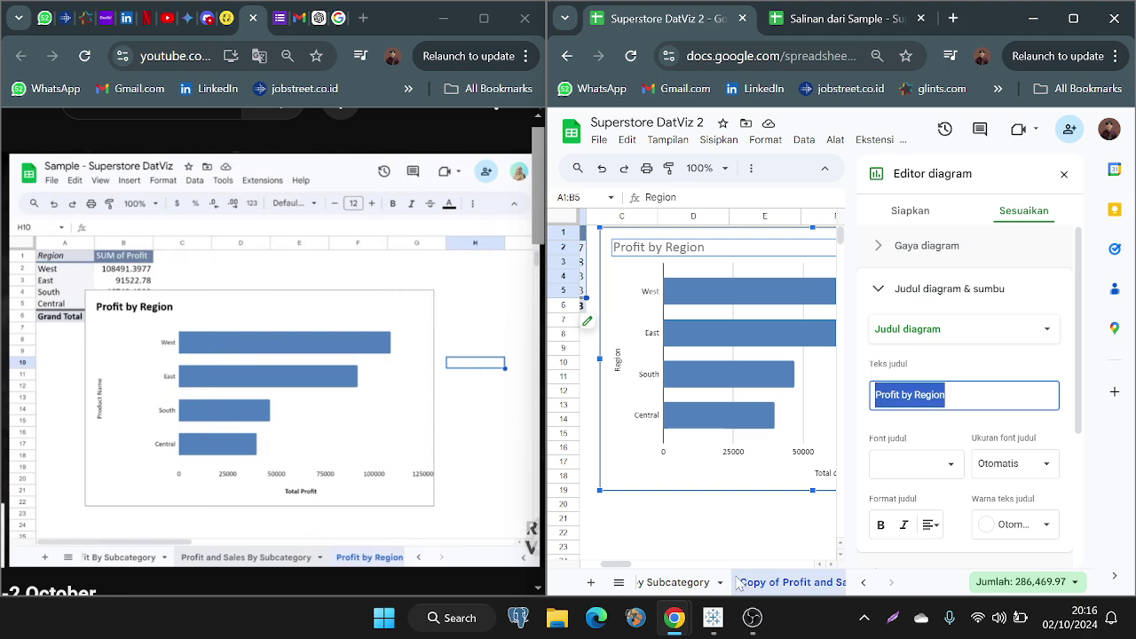
left_click(708, 532)
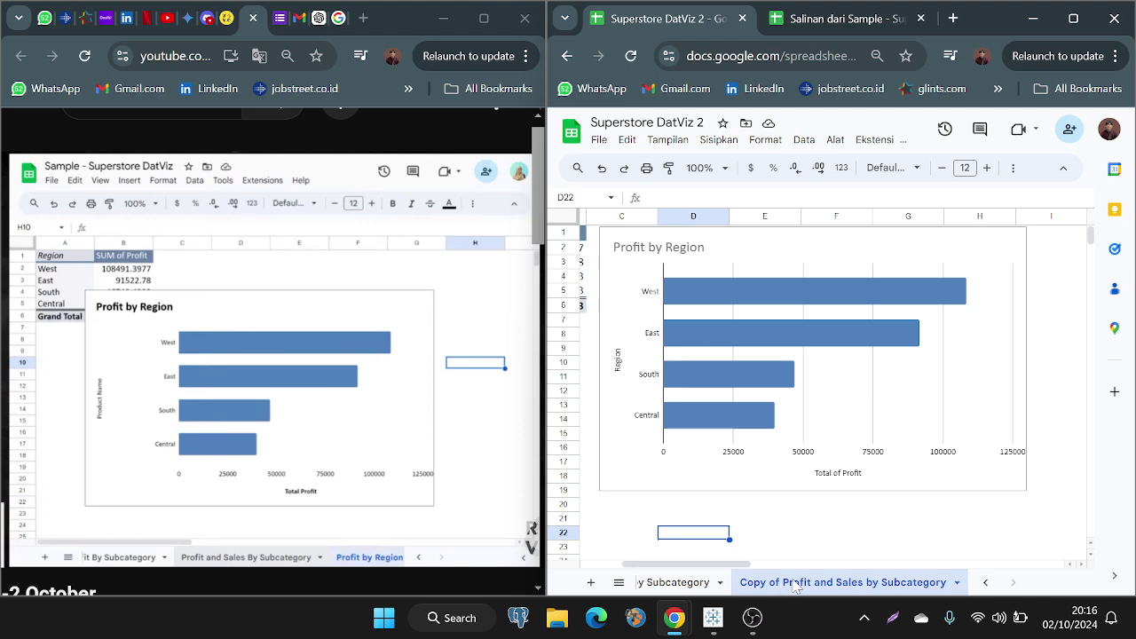
double_click(796, 582)
key("ctrl+v")
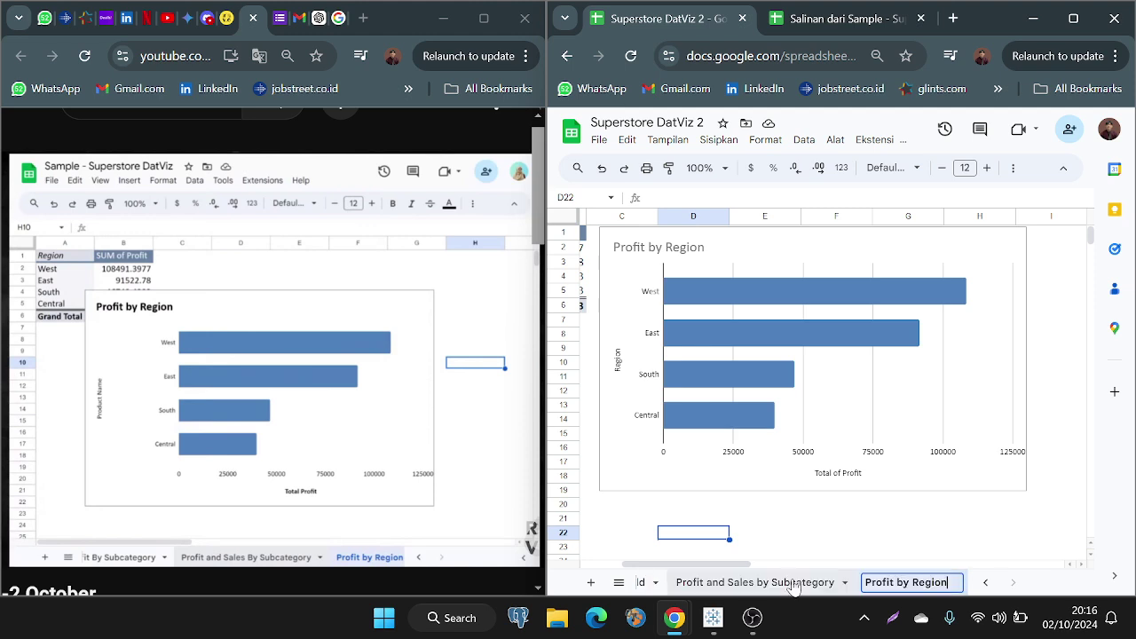
key("Return")
left_click(913, 507)
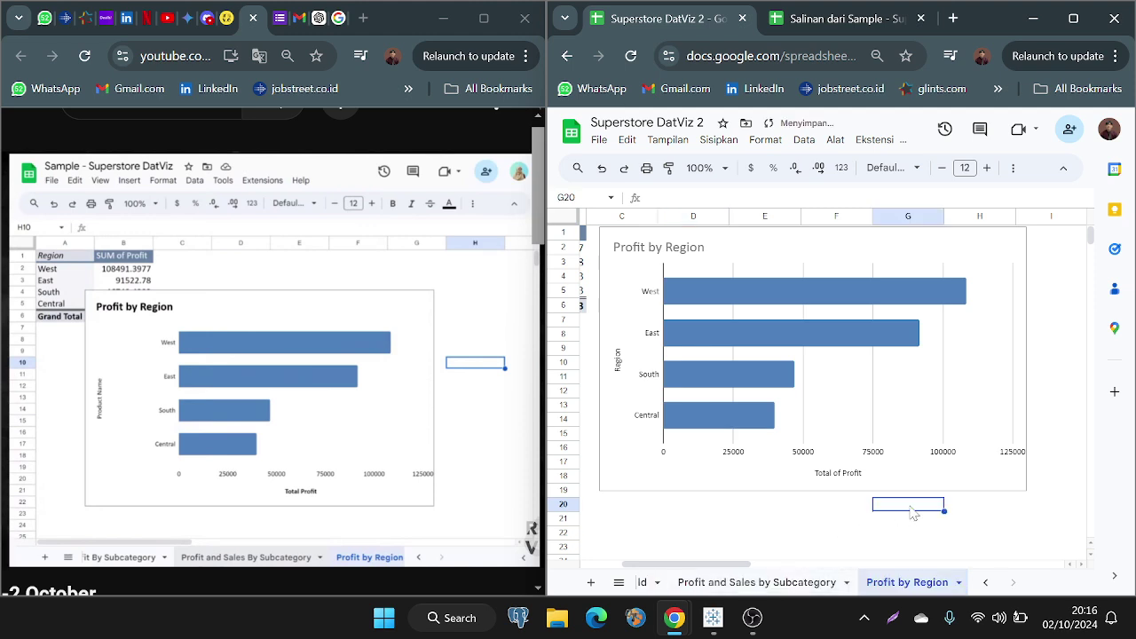
Step: Try the Profit by Region chart without the horizontal axis's major gridlines, and turn them back on
scroll(914, 513, "left", 3)
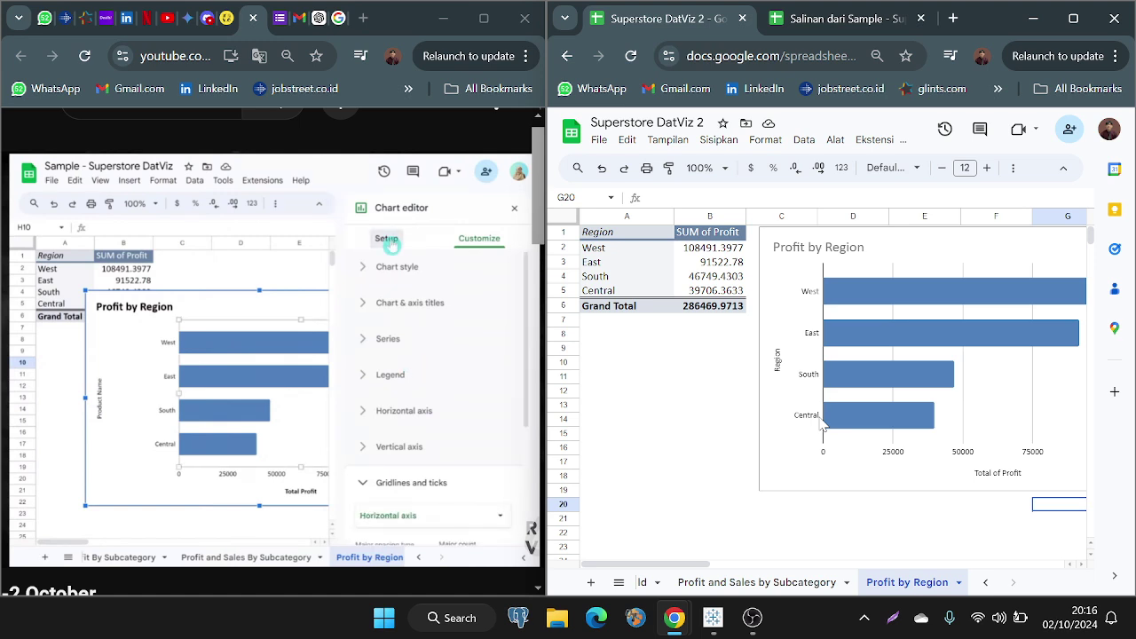
scroll(822, 426, "right", 3)
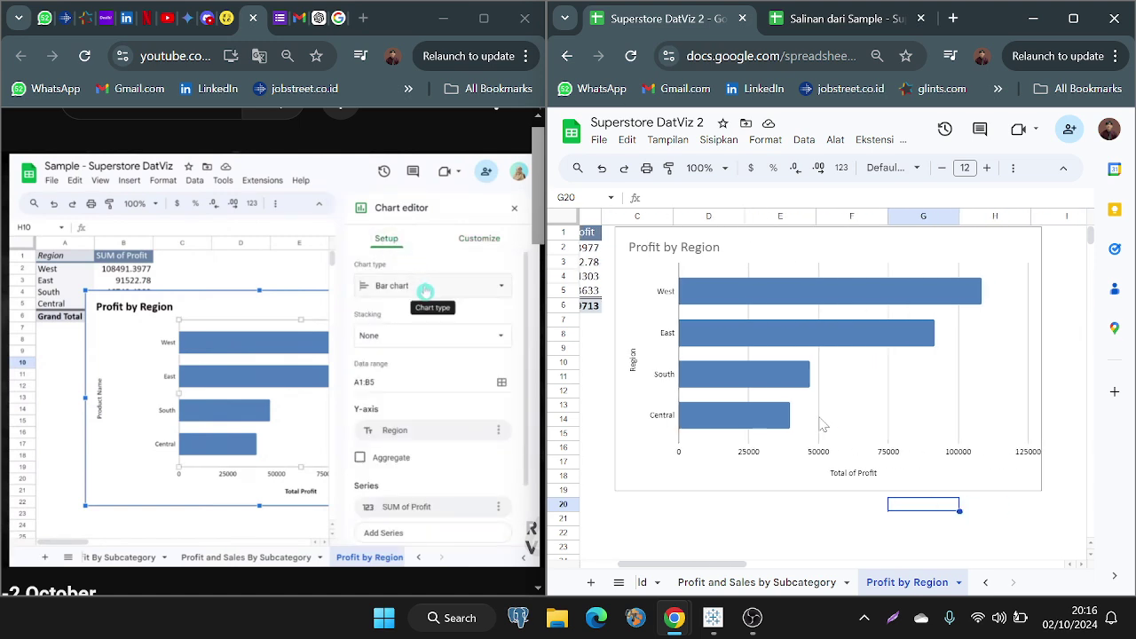
left_click(1001, 297)
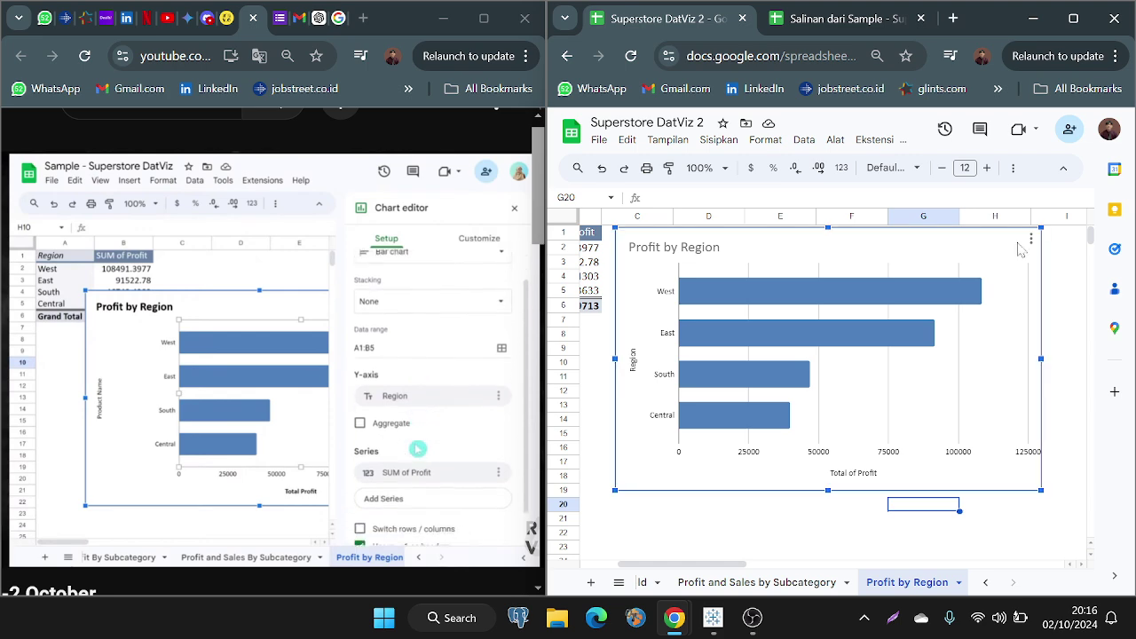
double_click(1014, 257)
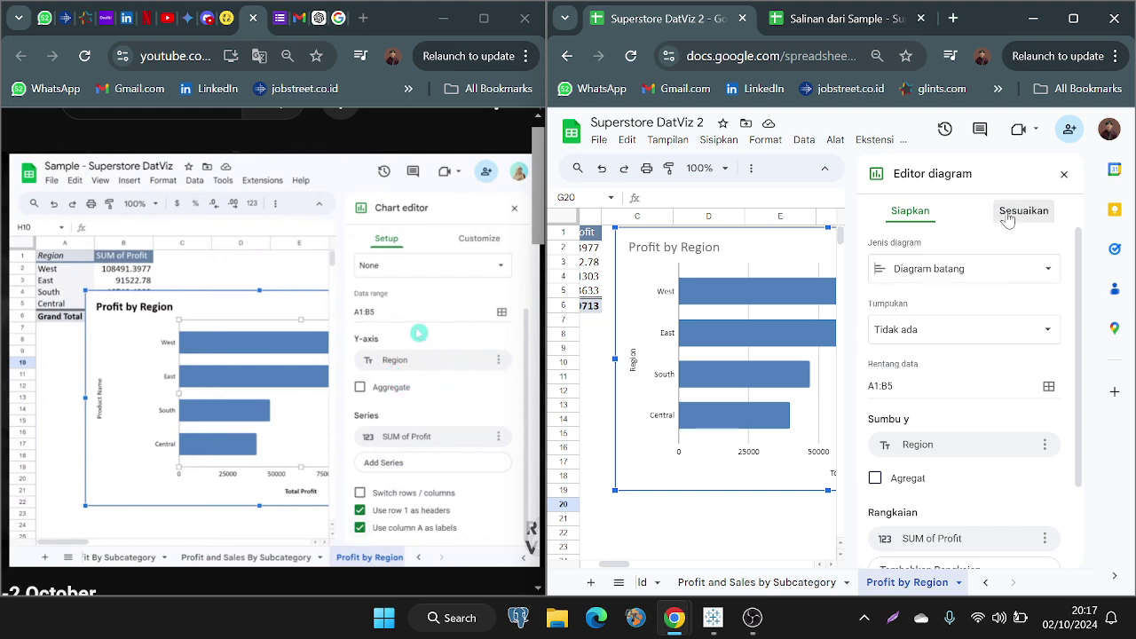
left_click(1006, 217)
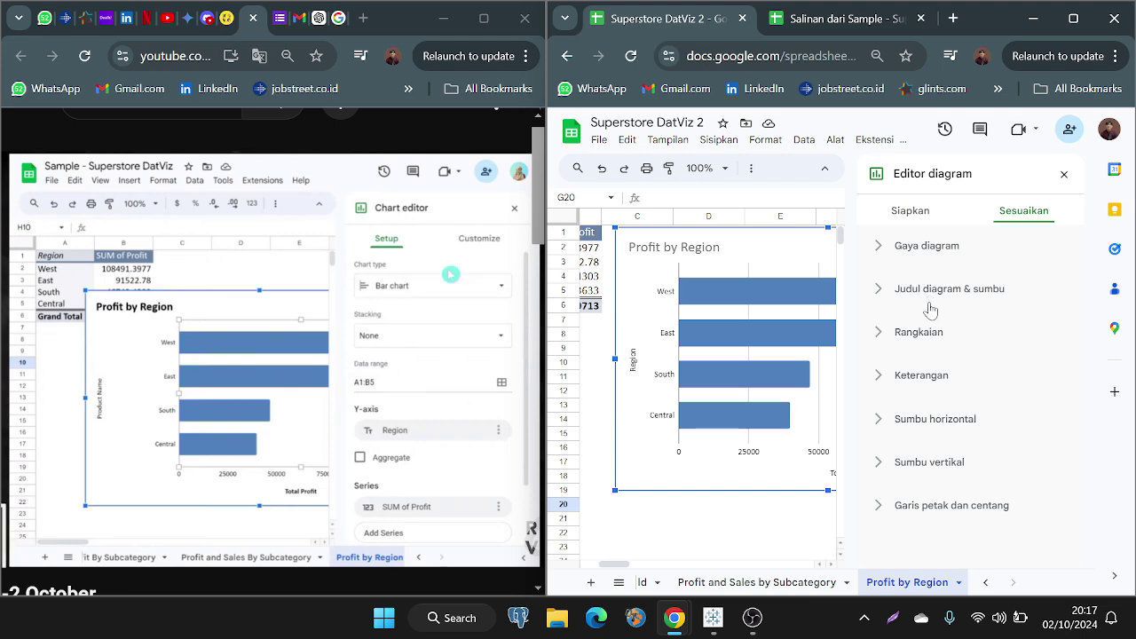
left_click(893, 464)
scroll(909, 503, "down", 2)
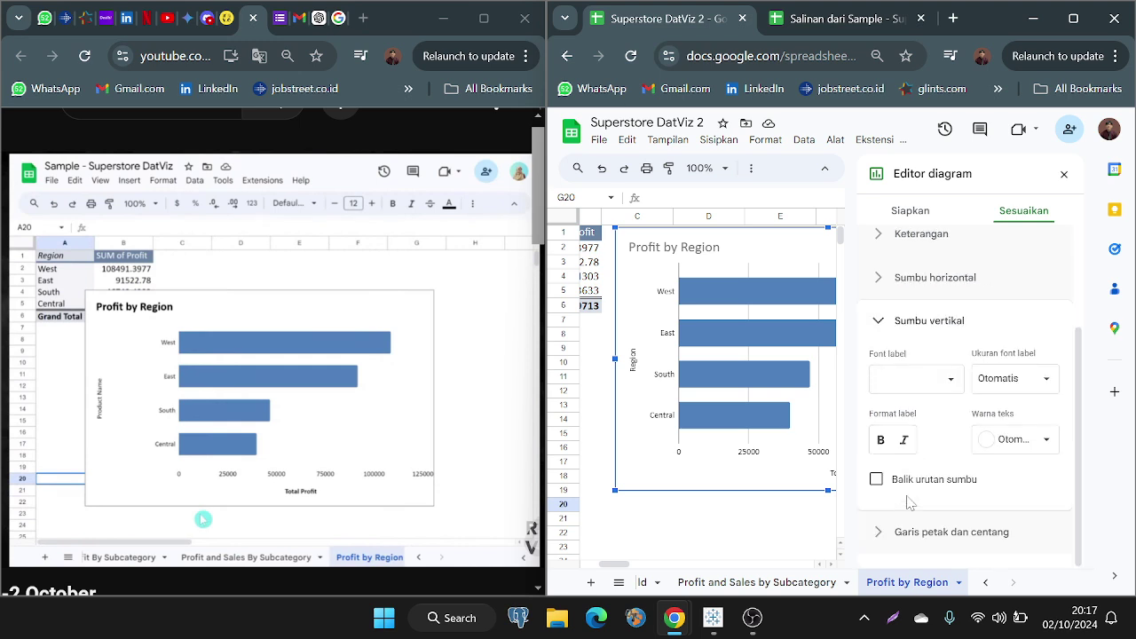
left_click(922, 325)
left_click(910, 511)
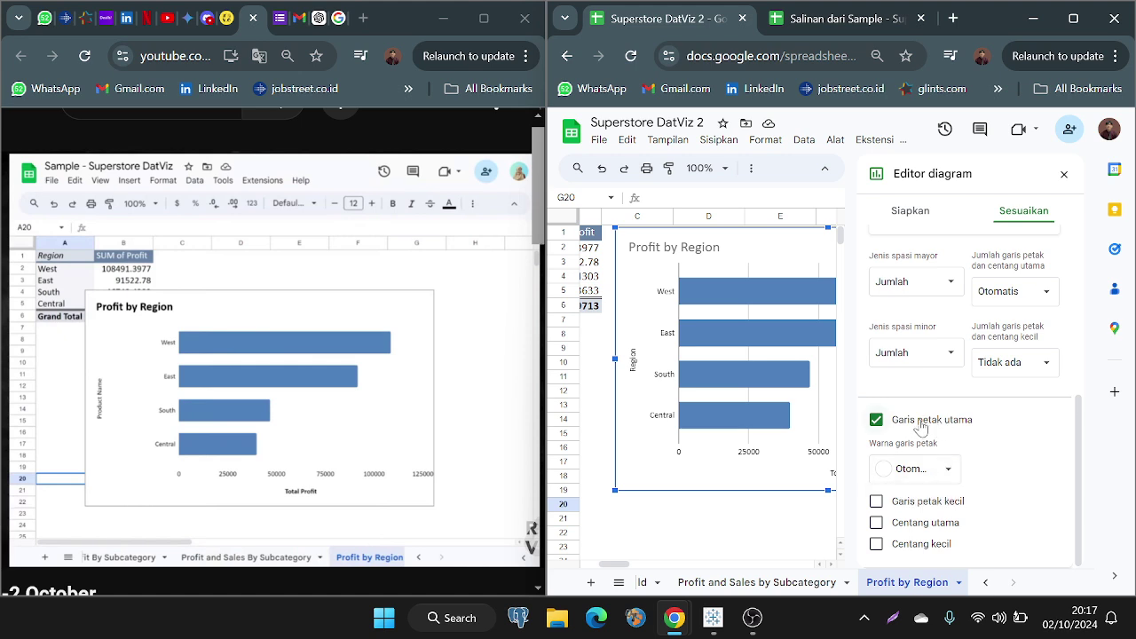
left_click(876, 422)
left_click(878, 426)
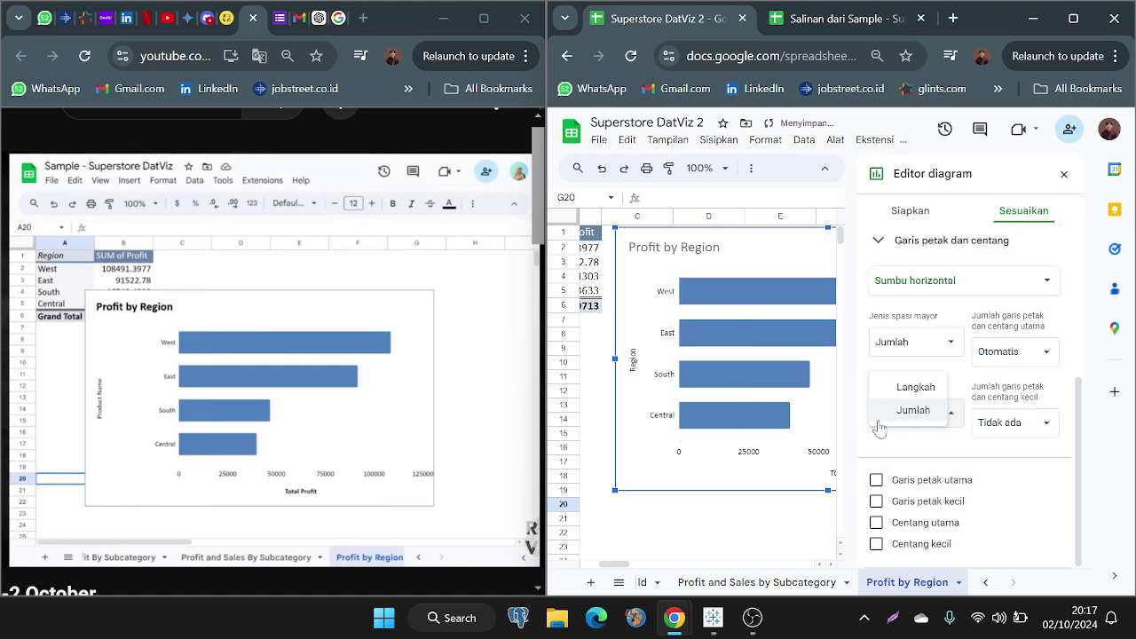
left_click(908, 443)
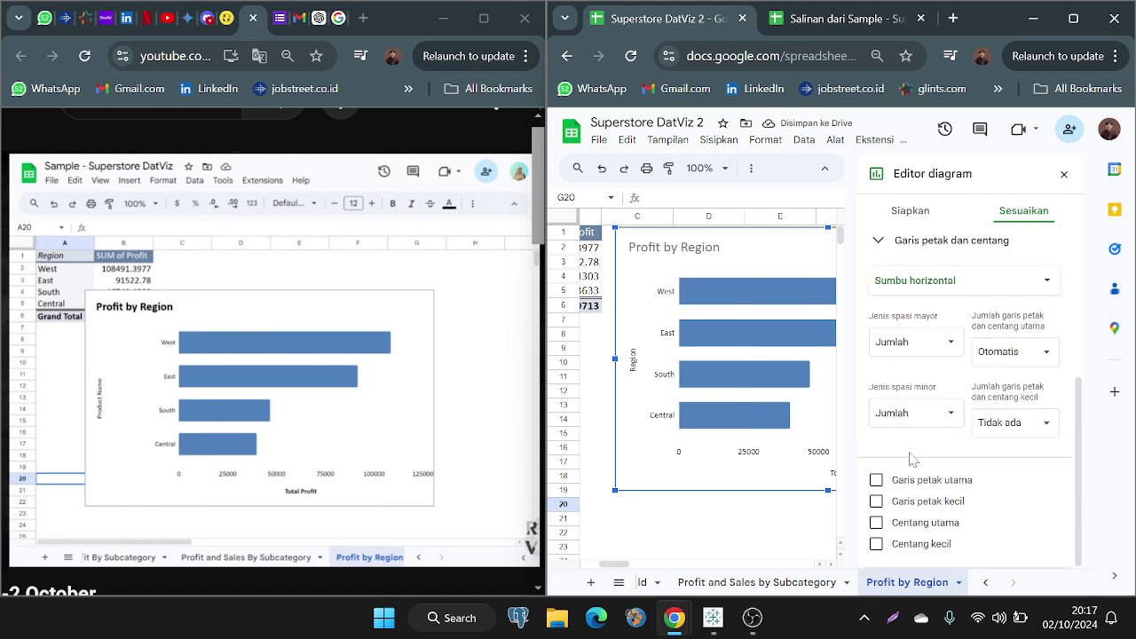
left_click(876, 480)
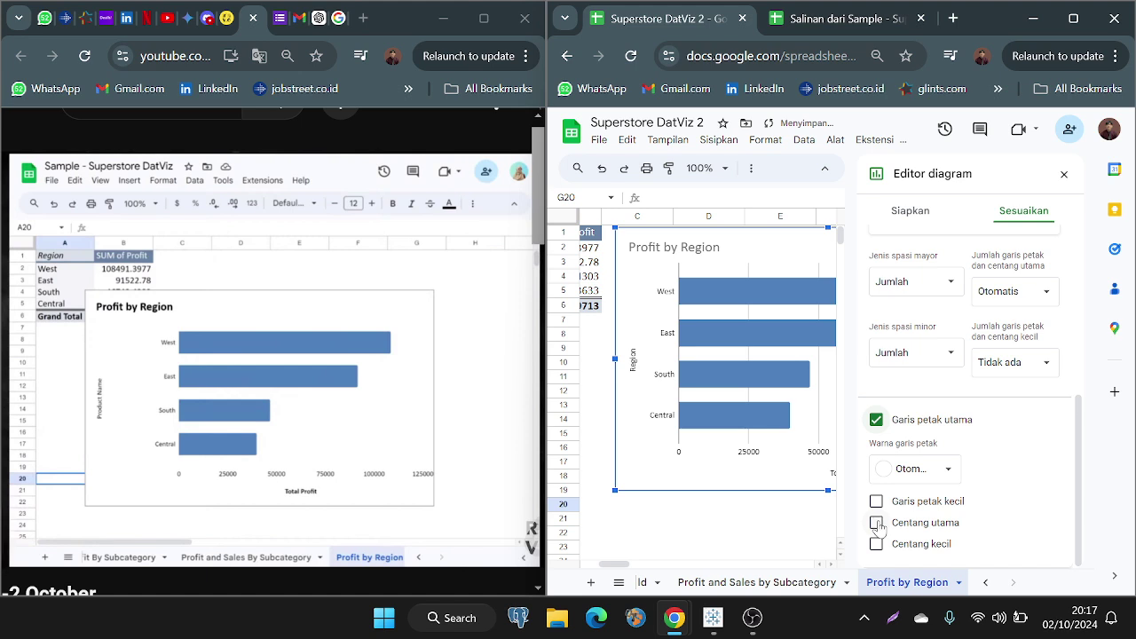
Step: Try minor gridlines on the horizontal axis and major ticks on the vertical axis, turning both back off
left_click(877, 504)
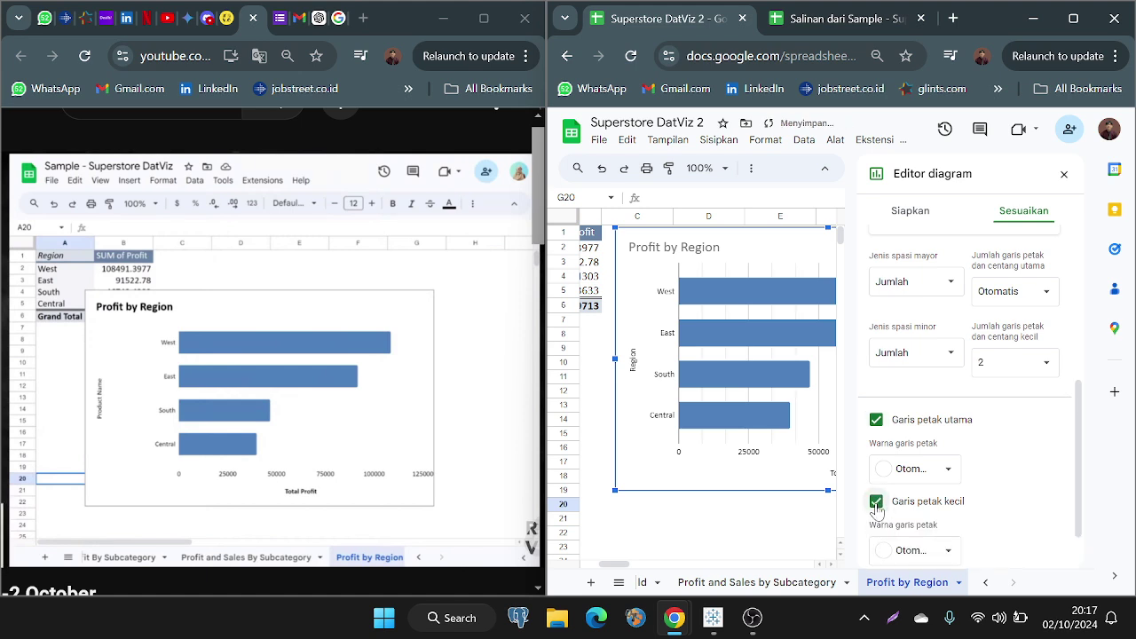
left_click(875, 504)
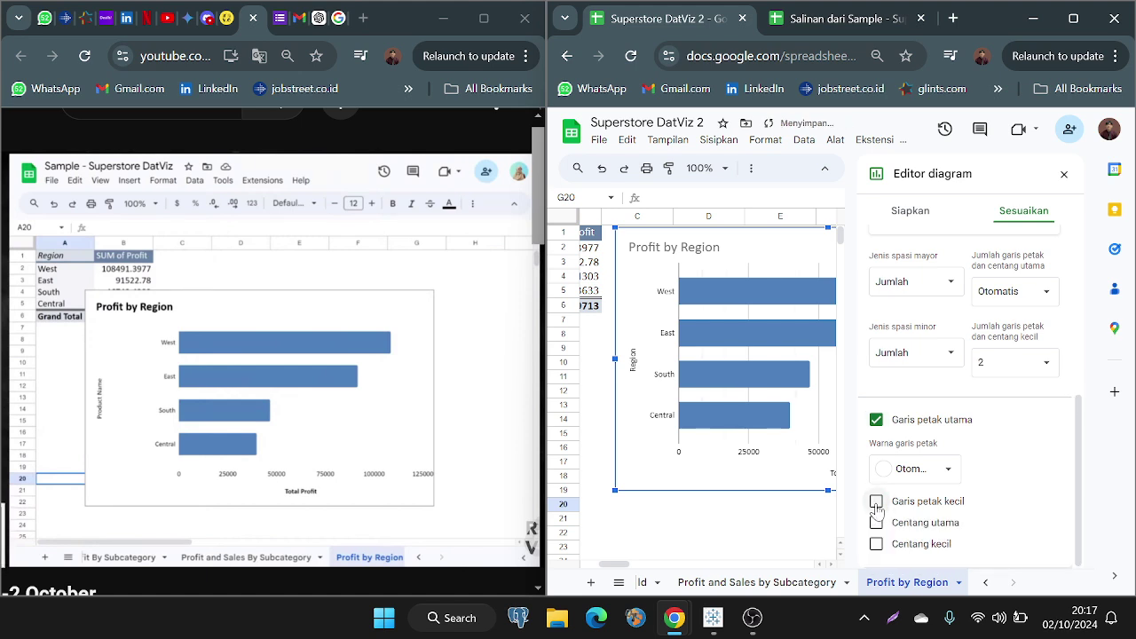
scroll(949, 381, "up", 3)
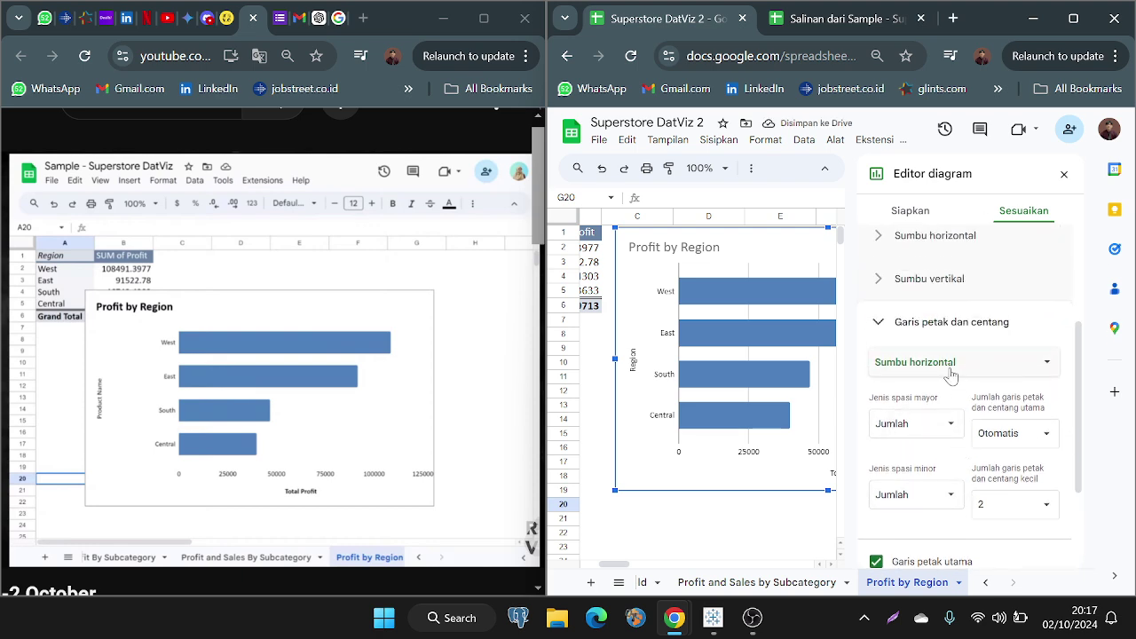
left_click(950, 376)
left_click(940, 381)
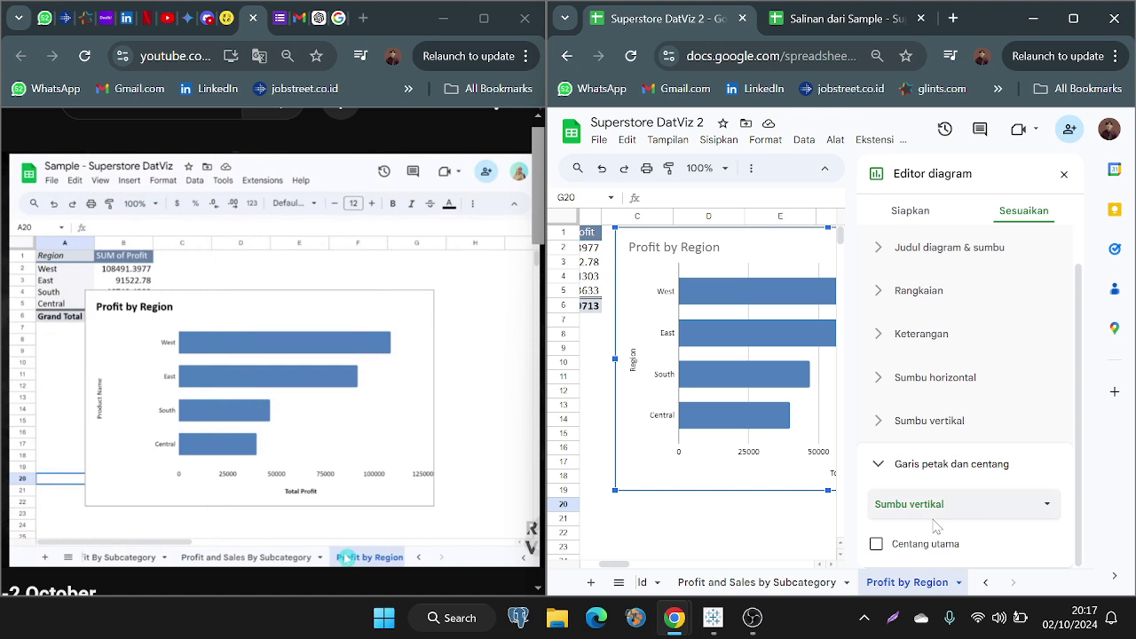
left_click(876, 543)
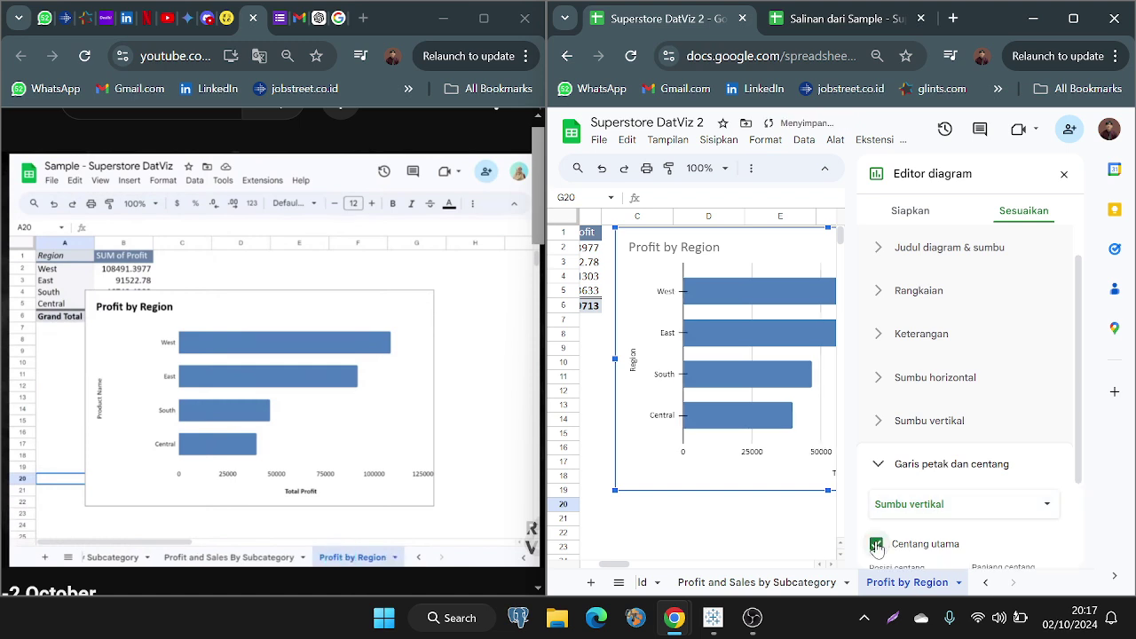
left_click(876, 544)
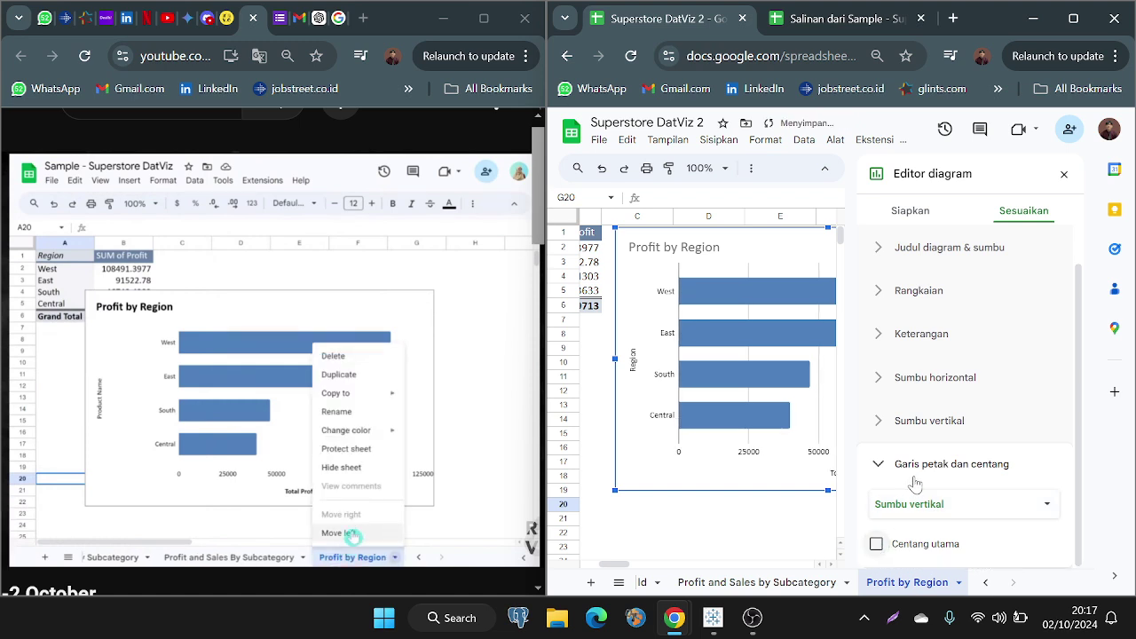
left_click(882, 464)
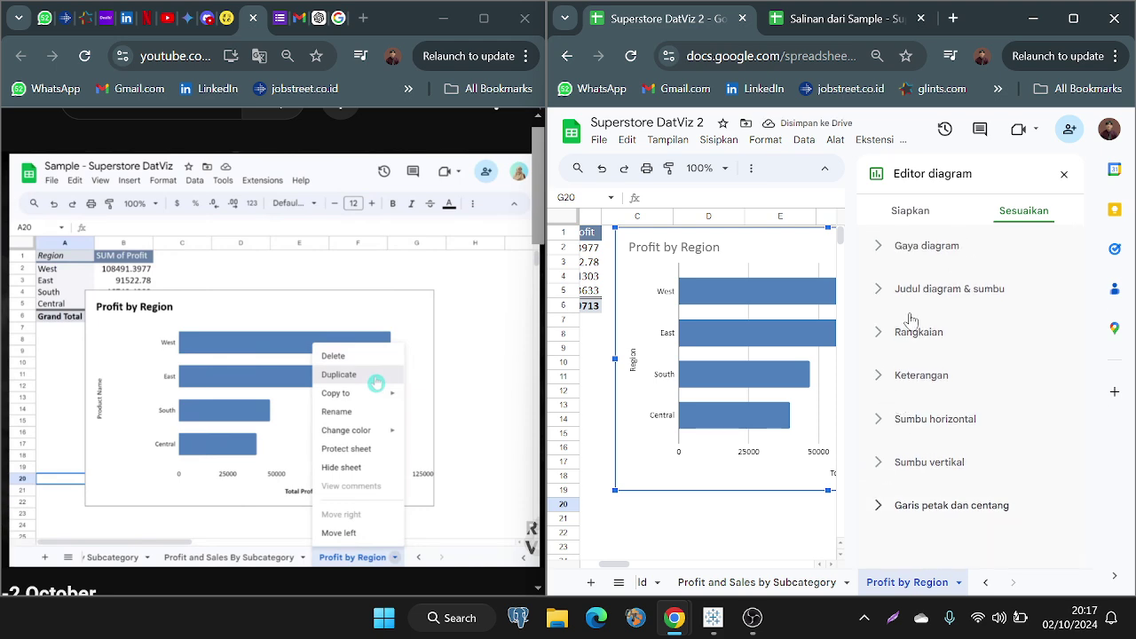
Step: Close the chart editor and duplicate the Profit by Region sheet
left_click(779, 518)
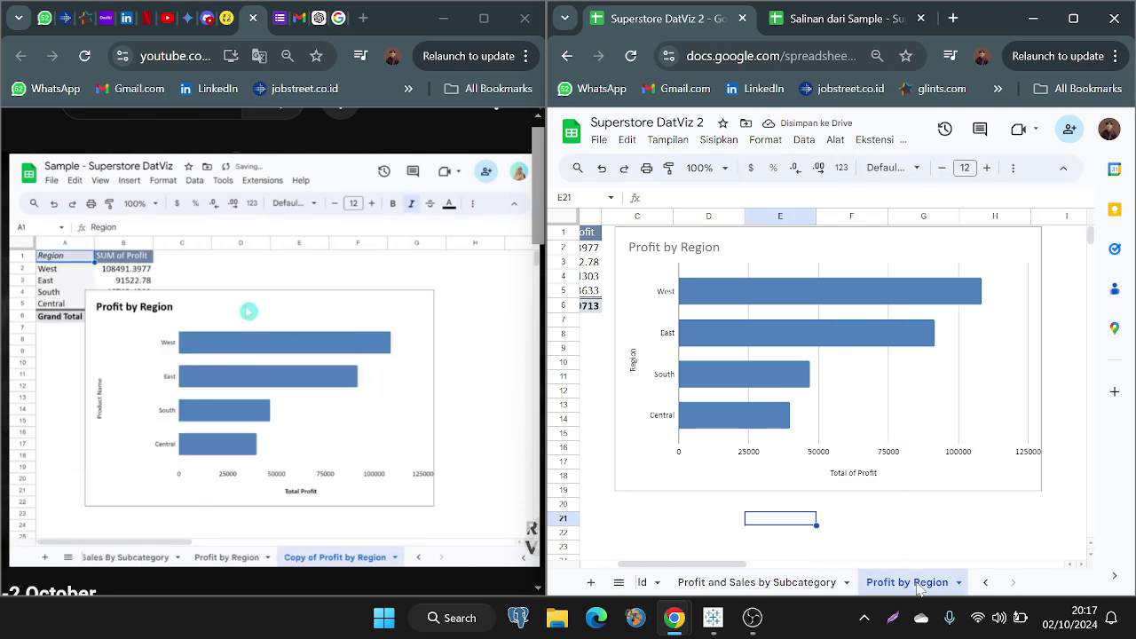
right_click(919, 586)
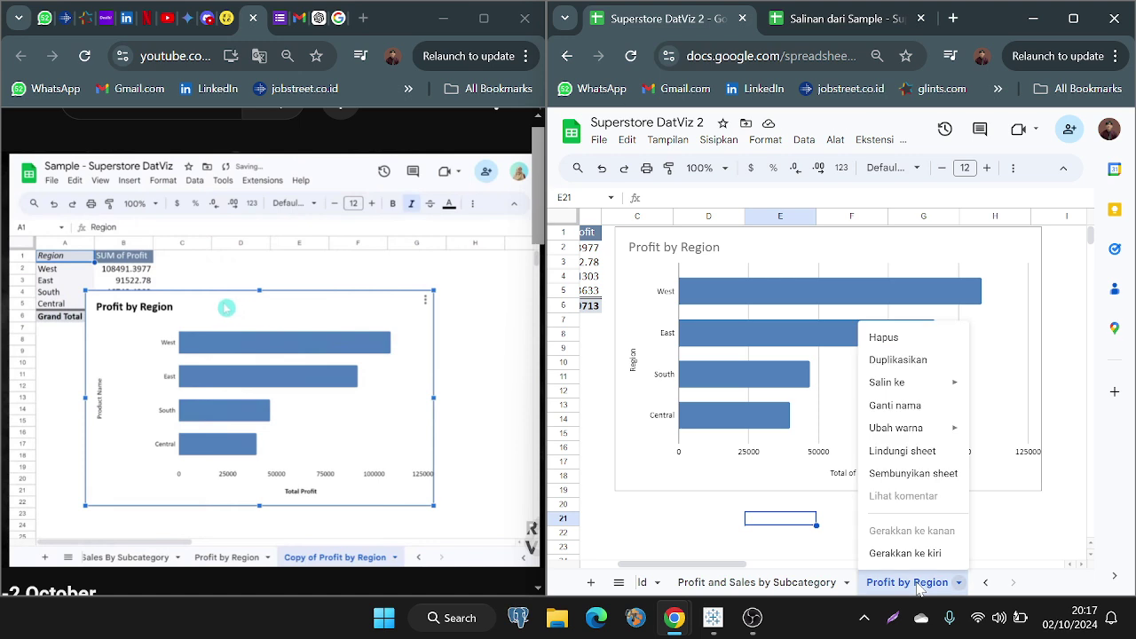
left_click(898, 359)
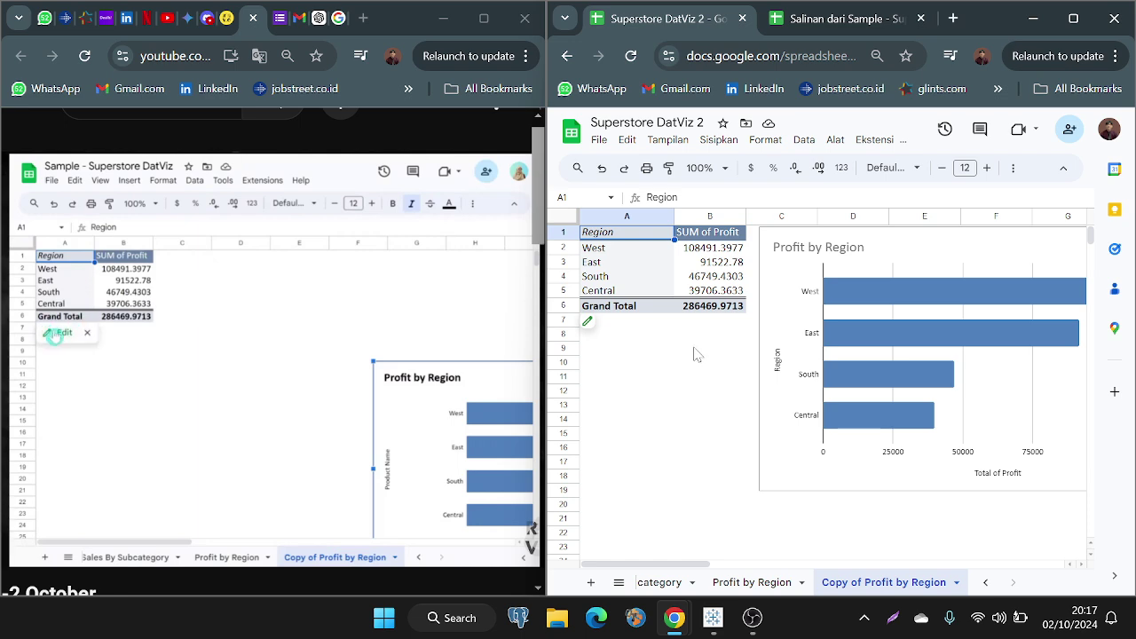
Step: Add product_category to the columns of the pivot table on the Copy of Profit by Region sheet
left_click(610, 325)
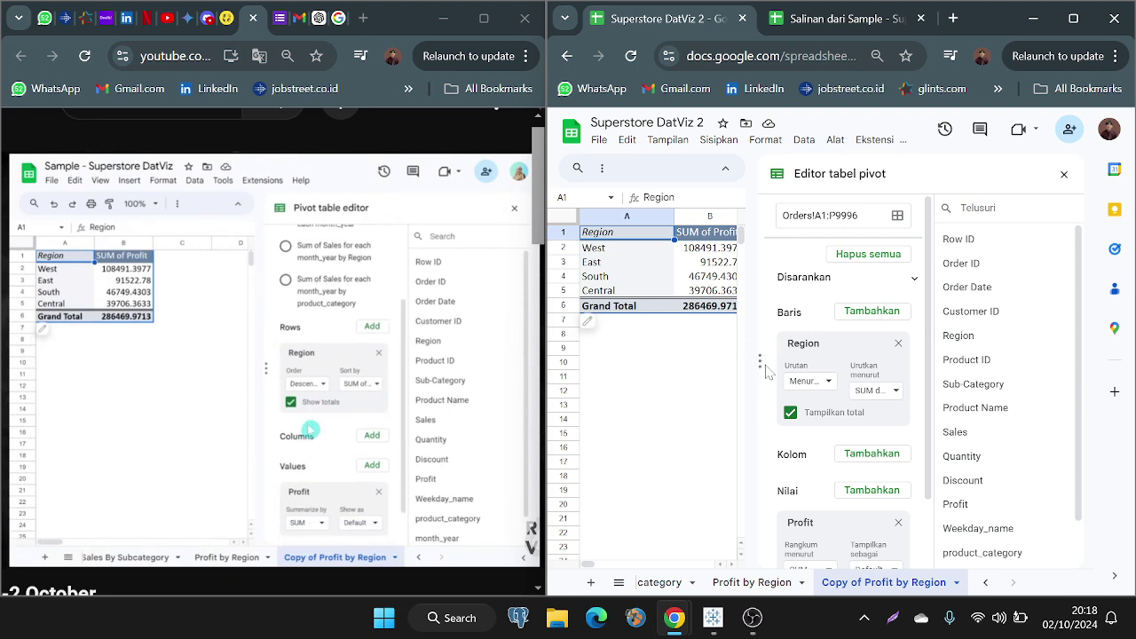
scroll(880, 377, "down", 1)
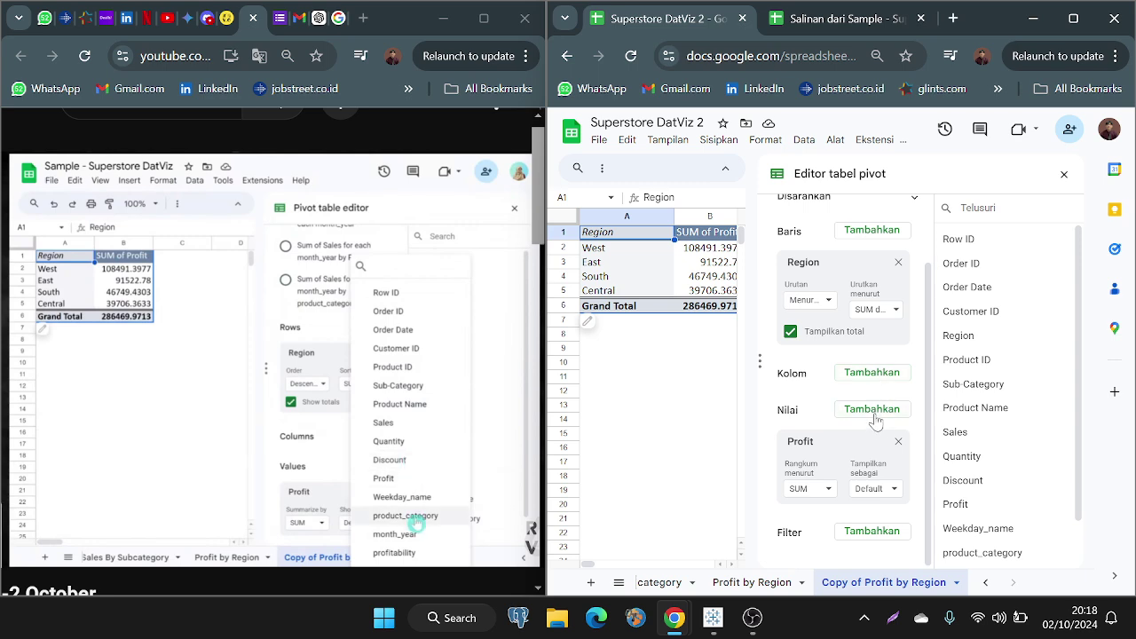
left_click(863, 379)
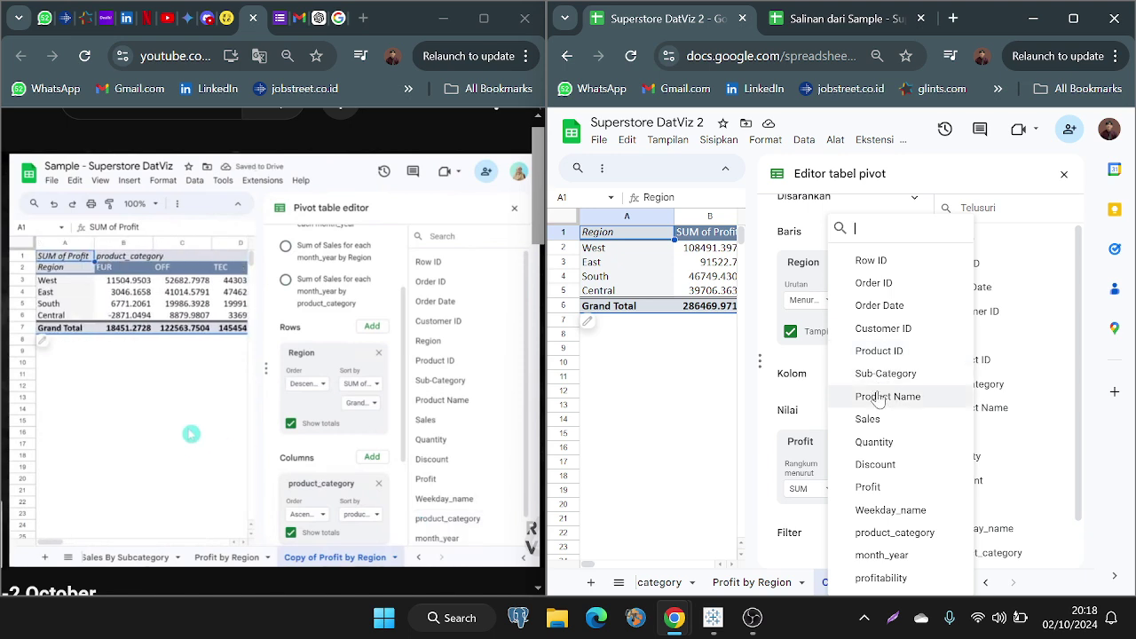
left_click(887, 532)
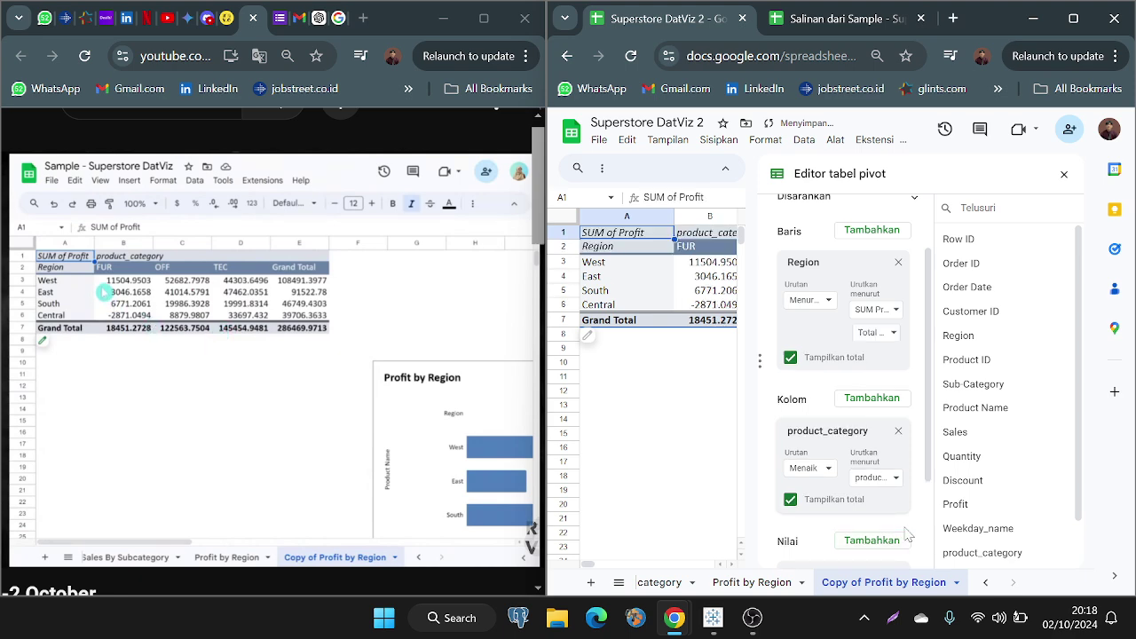
Step: Move the Profit by Region chart below the widened pivot table, with its top edge at about row 13
scroll(701, 317, "right", 3)
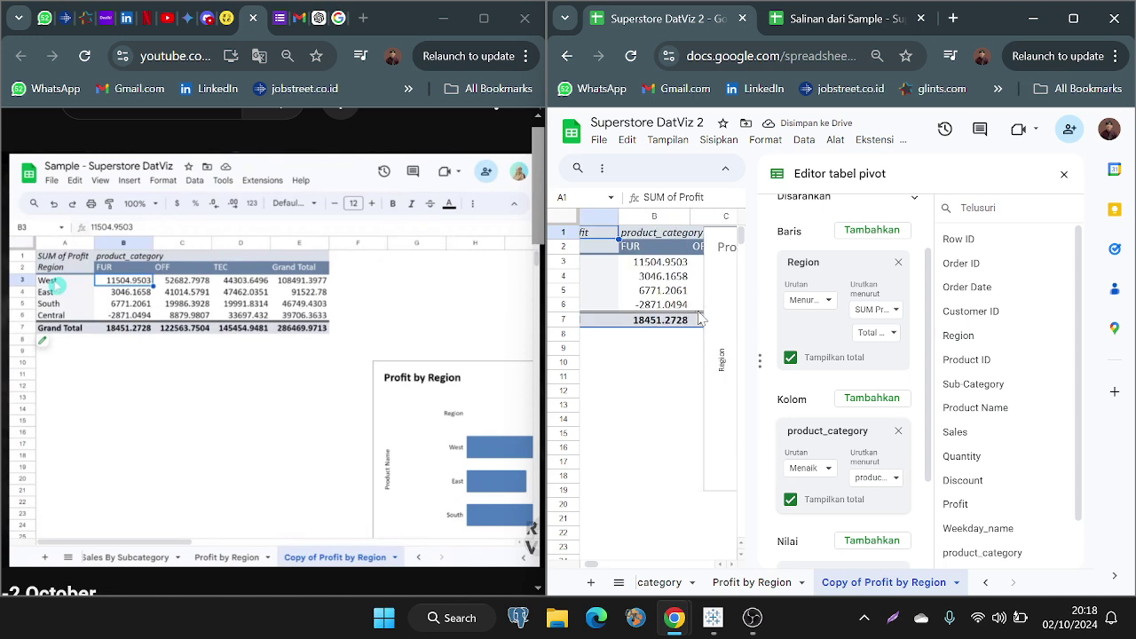
scroll(701, 317, "right", 3)
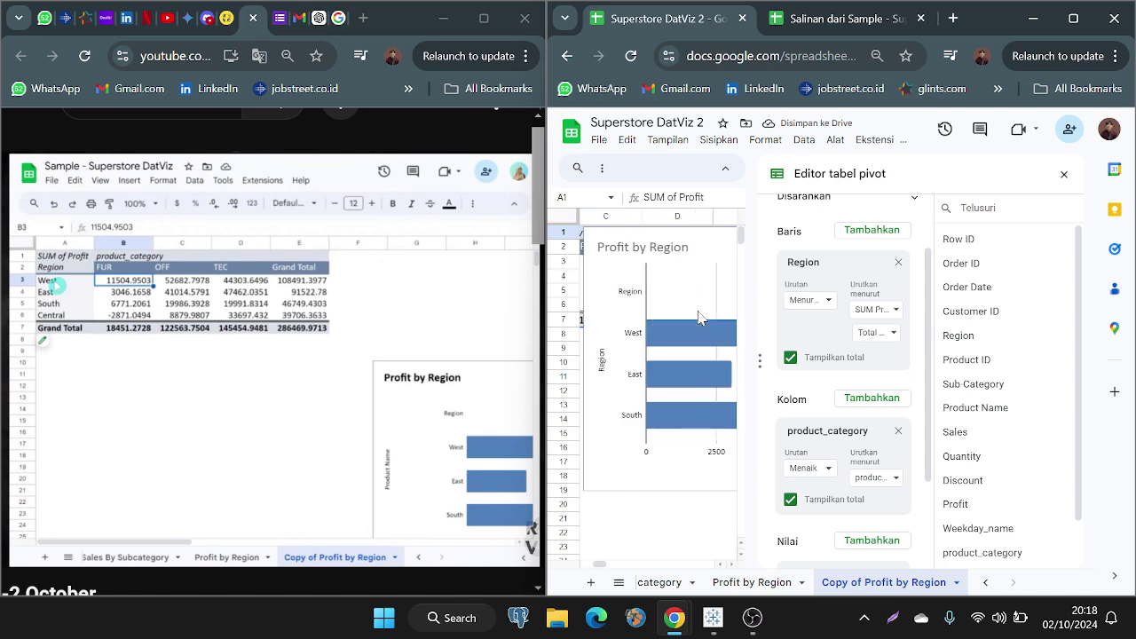
left_click(692, 480)
left_click_drag(709, 248, 666, 331)
scroll(667, 323, "up", 3)
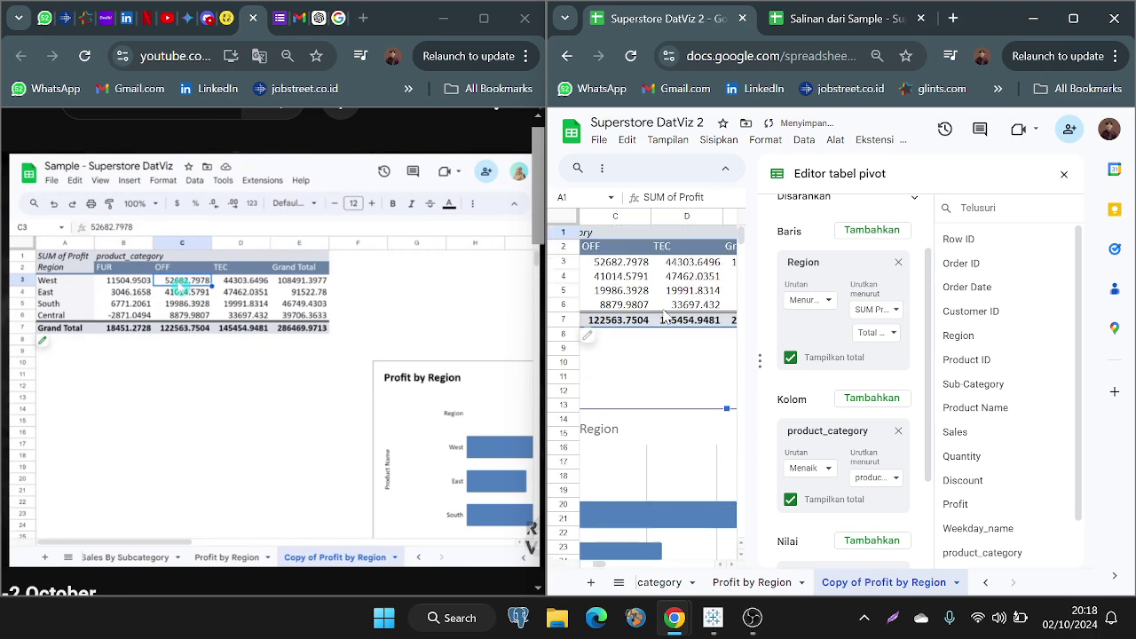
left_click(657, 394)
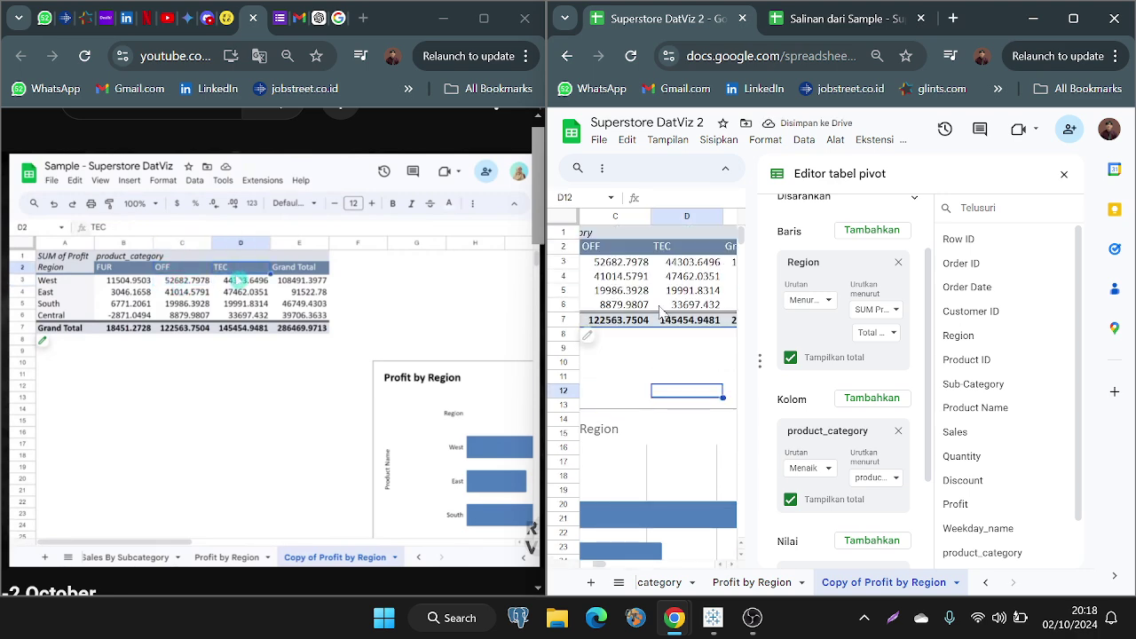
scroll(629, 298, "right", 2)
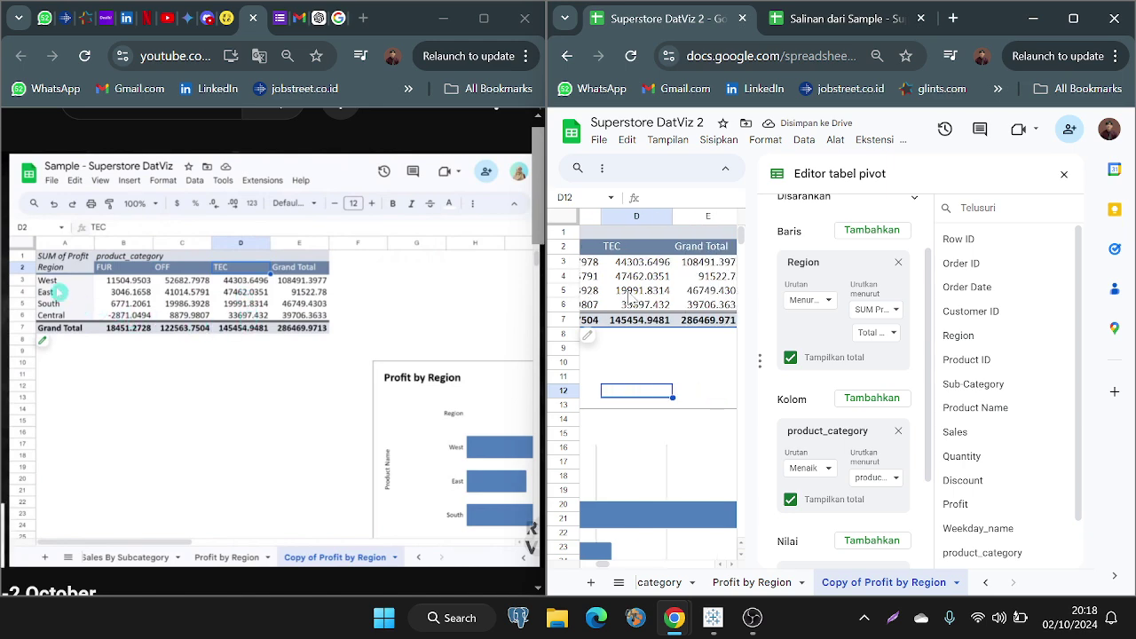
scroll(630, 299, "left", 3)
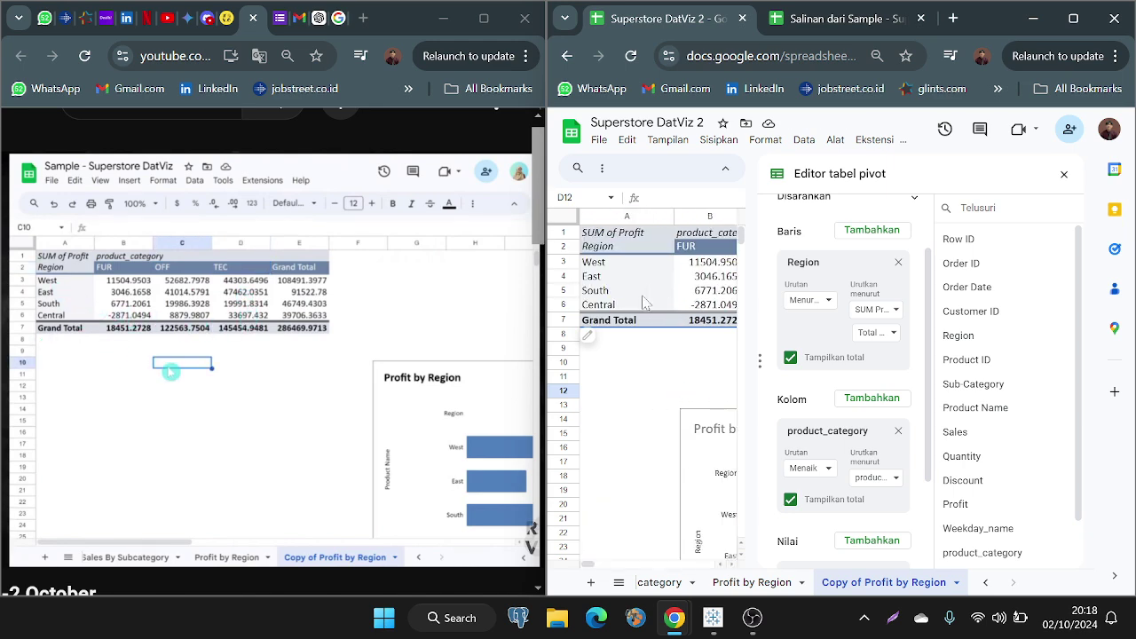
Step: Rename the duplicated sheet as Copy of Profit by Region, Product Category
scroll(644, 302, "right", 2)
scroll(644, 302, "left", 2)
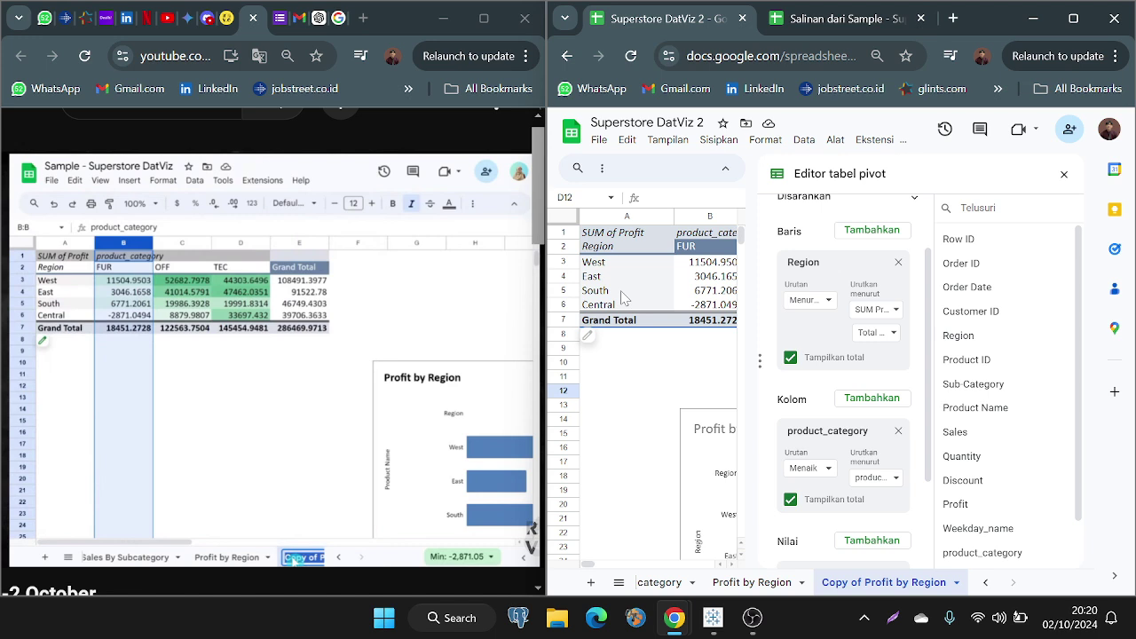
double_click(893, 584)
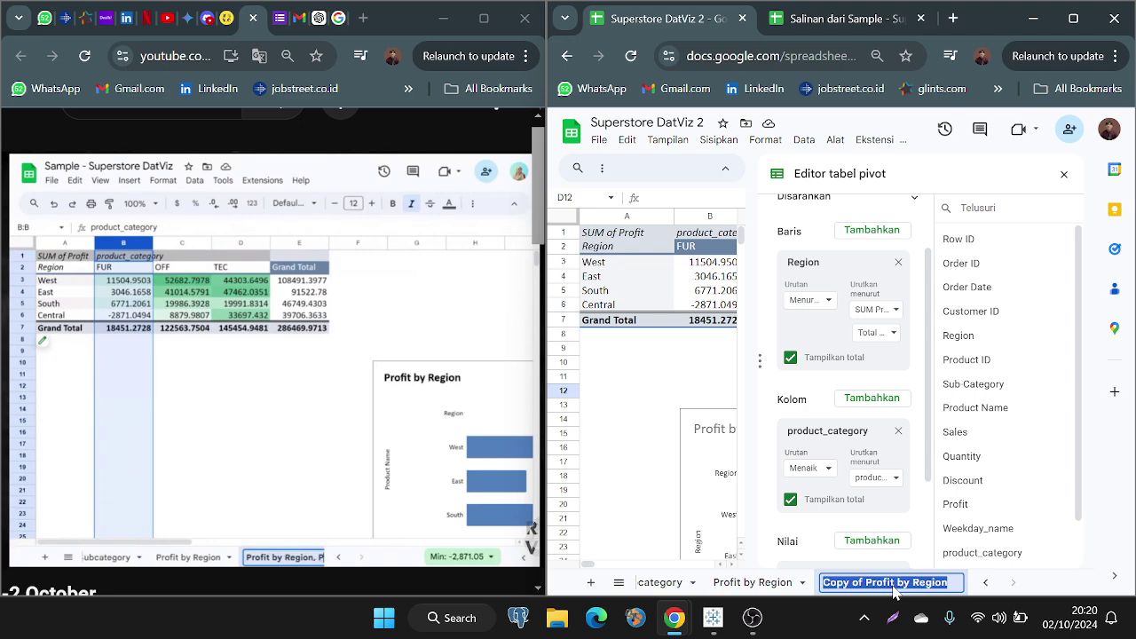
left_click(954, 583)
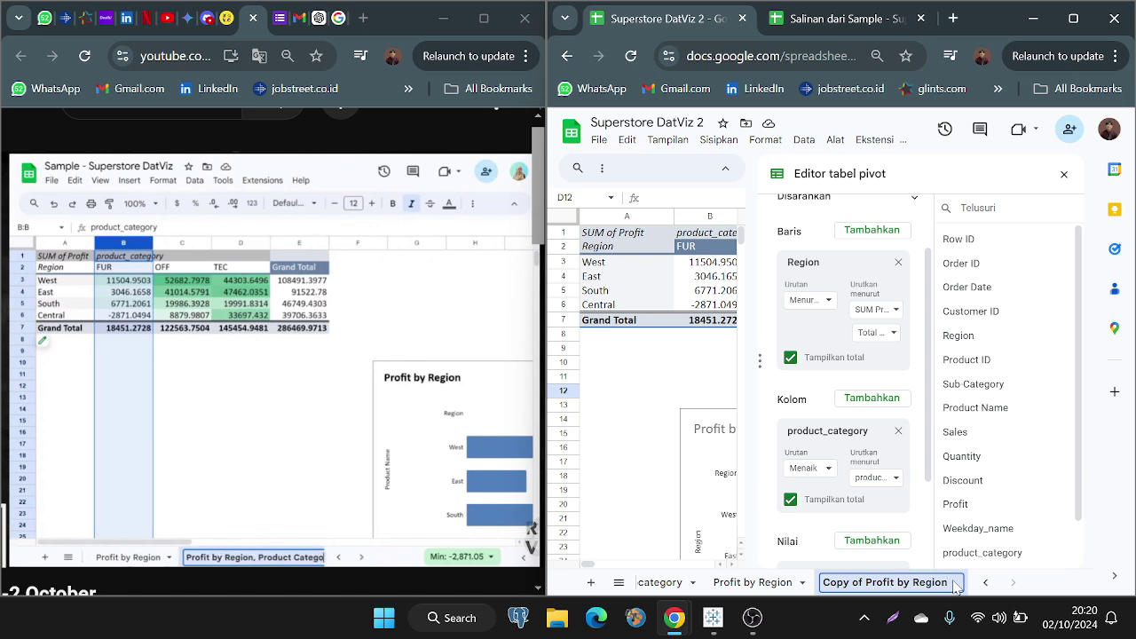
type(",")
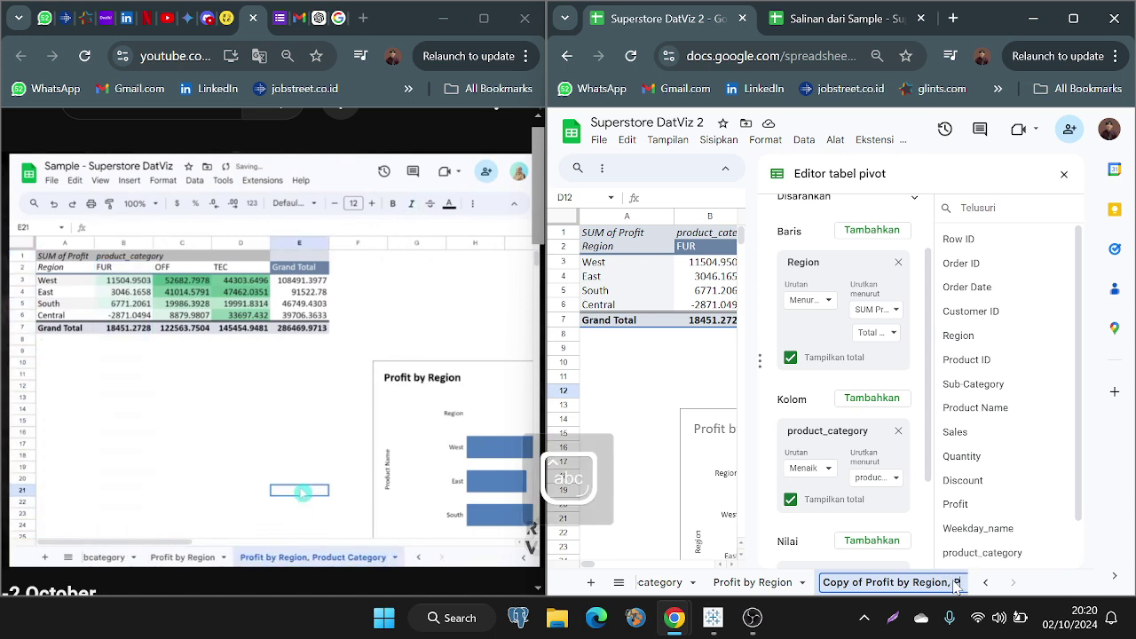
type(" Product")
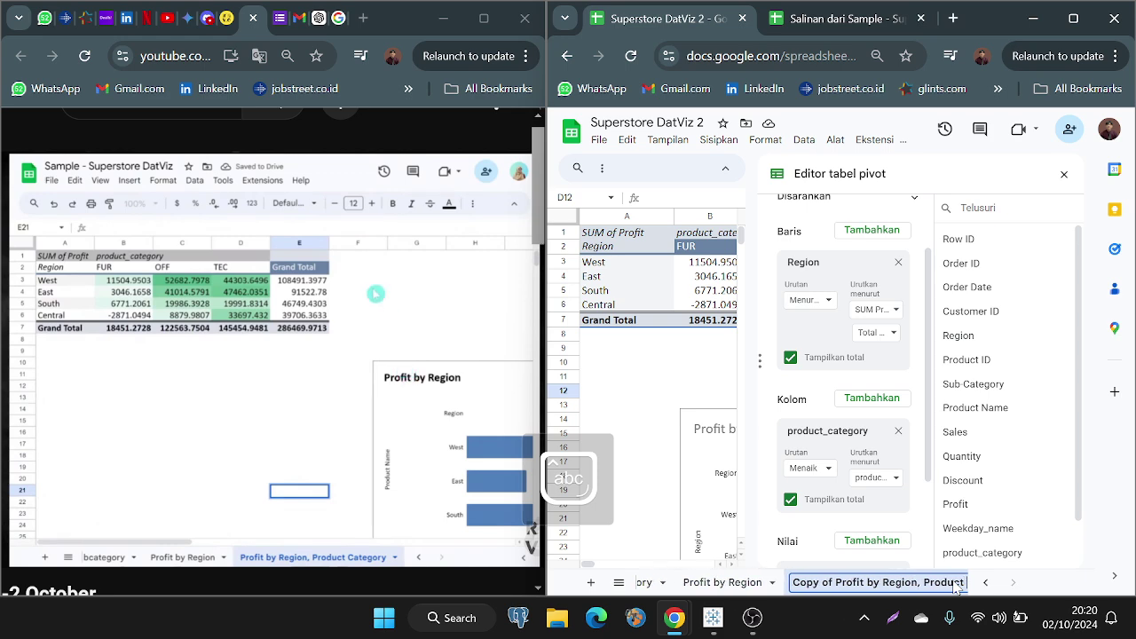
type(" Category")
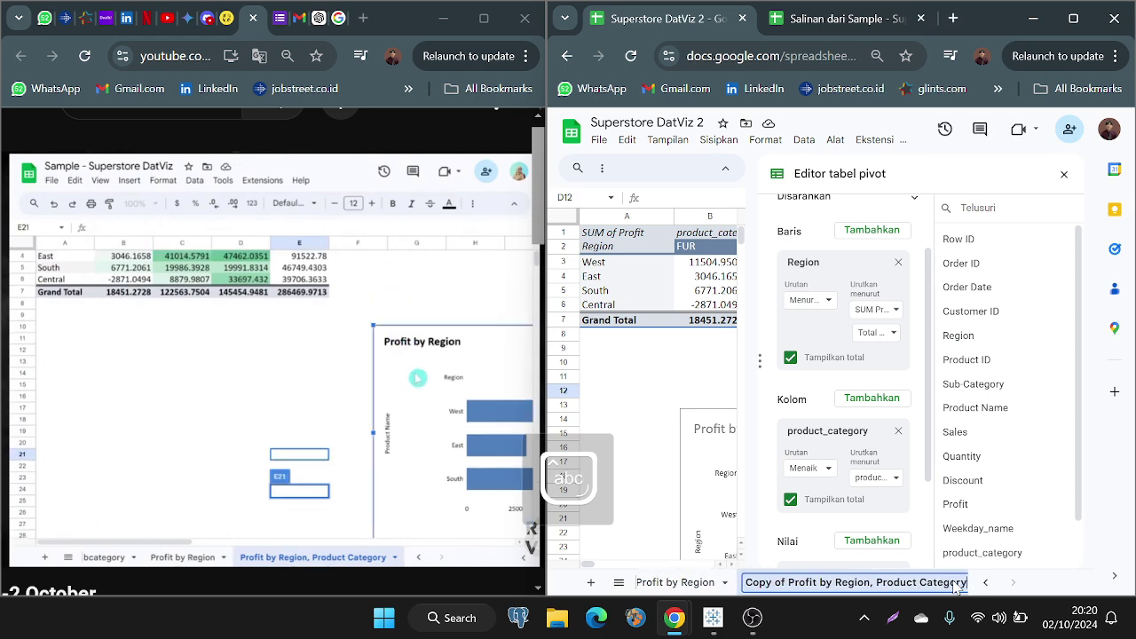
left_click(685, 352)
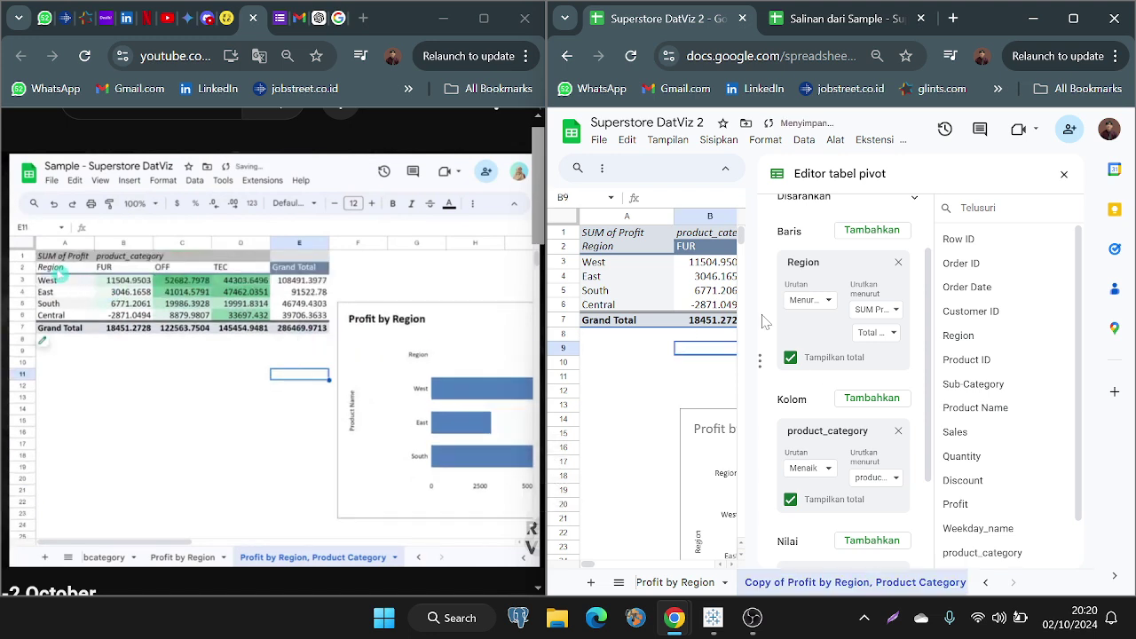
Step: Apply a conditional-formatting colour scale with the default green gradient to the regional category profits in B3:D6
left_click(1064, 174)
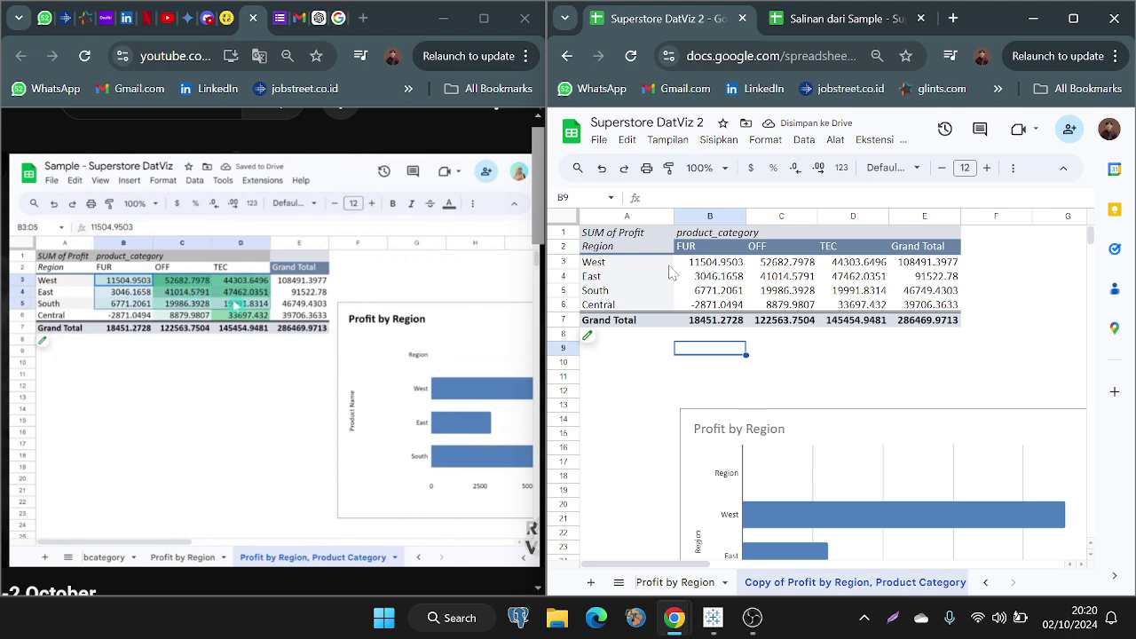
left_click_drag(690, 264, 871, 312)
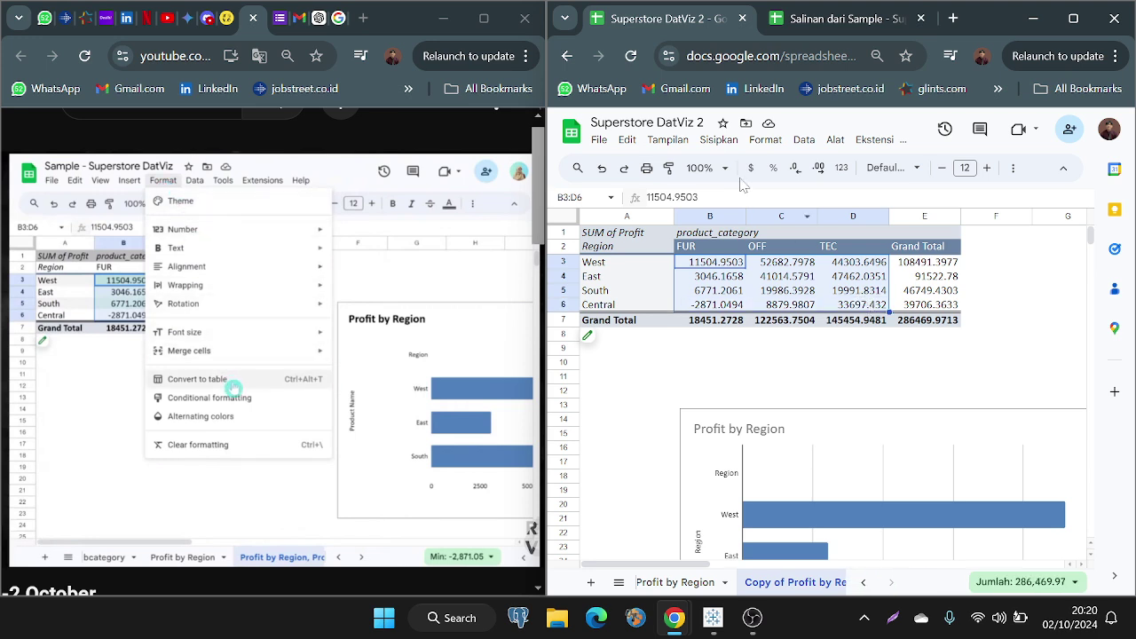
left_click(764, 142)
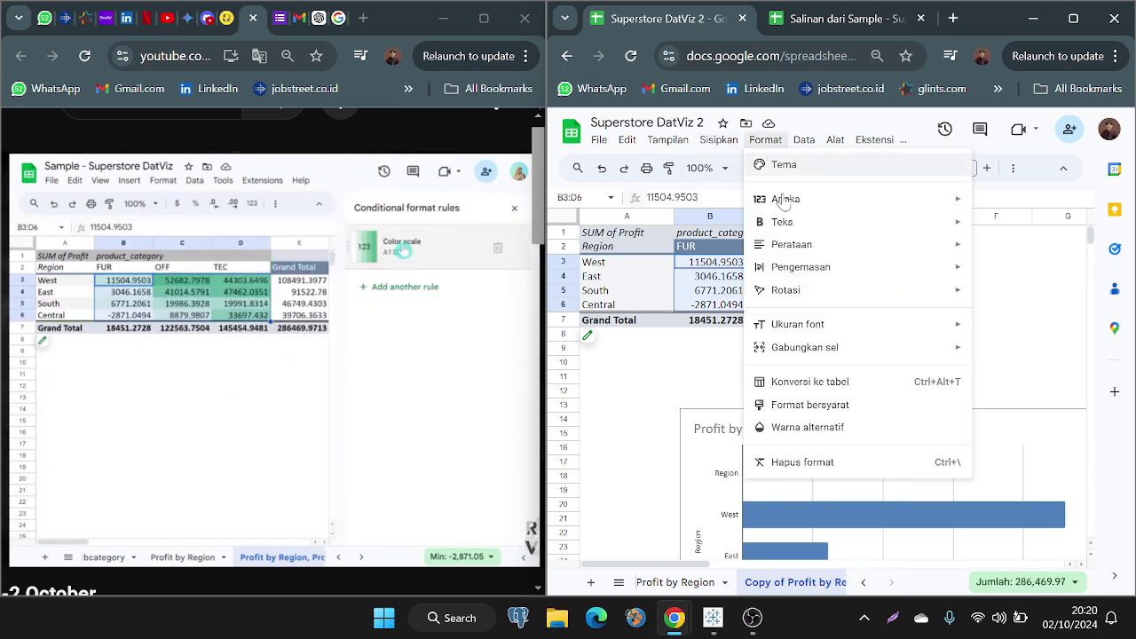
mouse_move(804, 355)
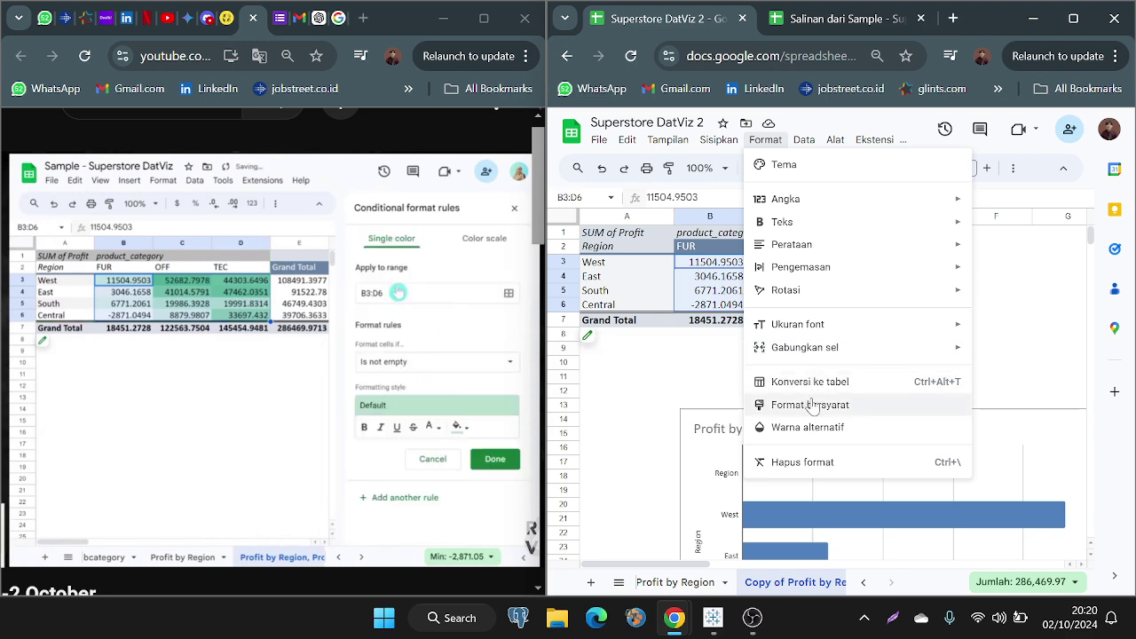
left_click(809, 406)
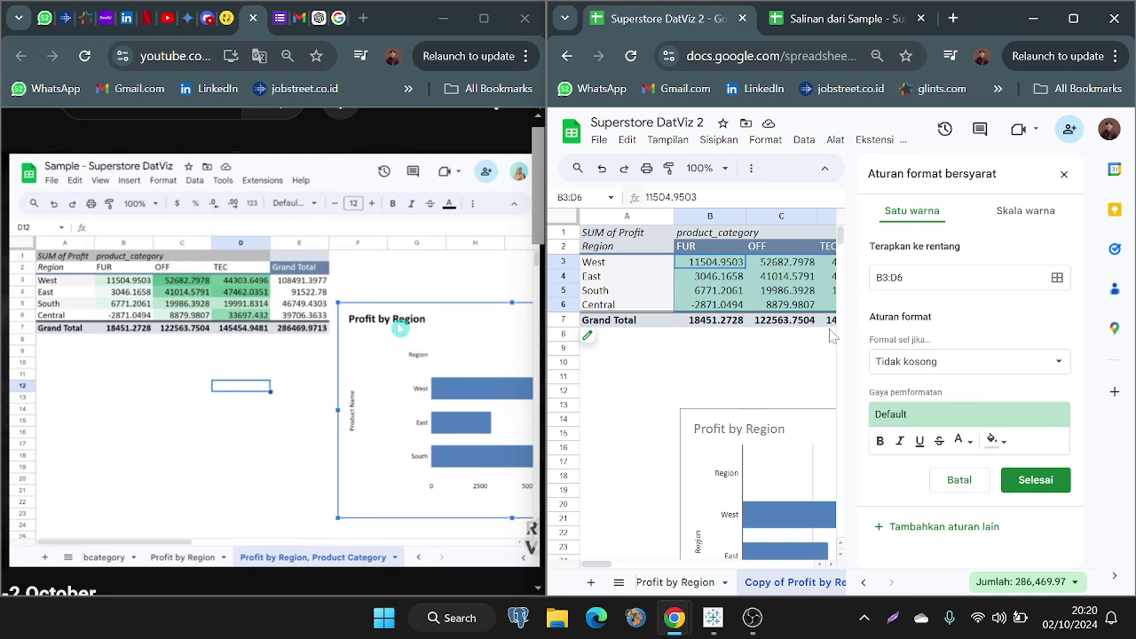
left_click(1020, 229)
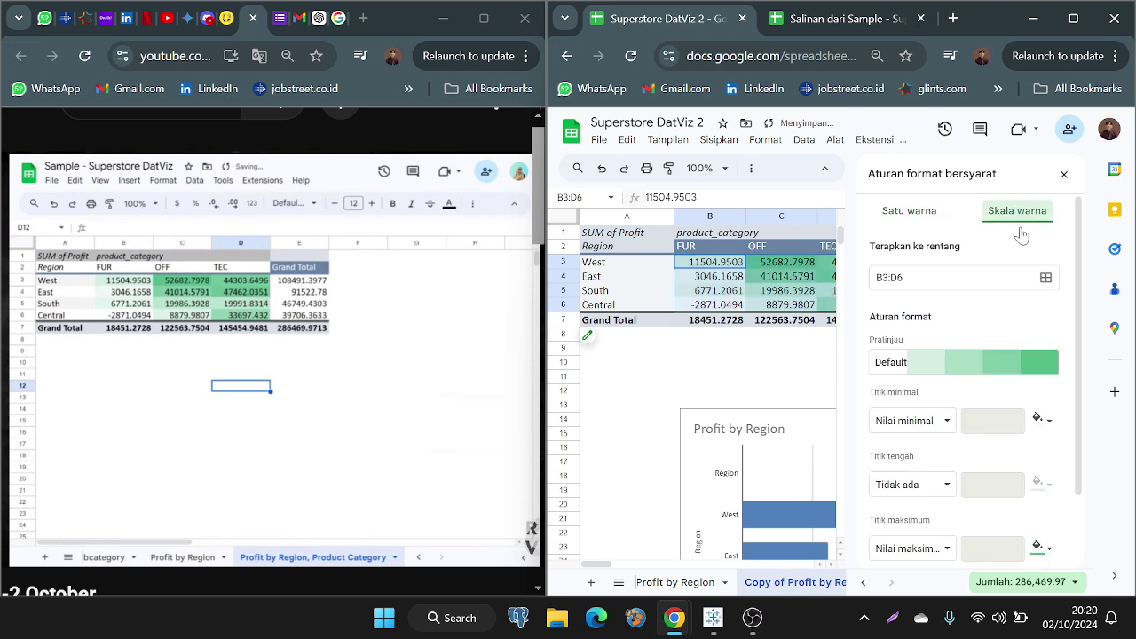
scroll(1028, 520, "down", 1)
left_click(1022, 501)
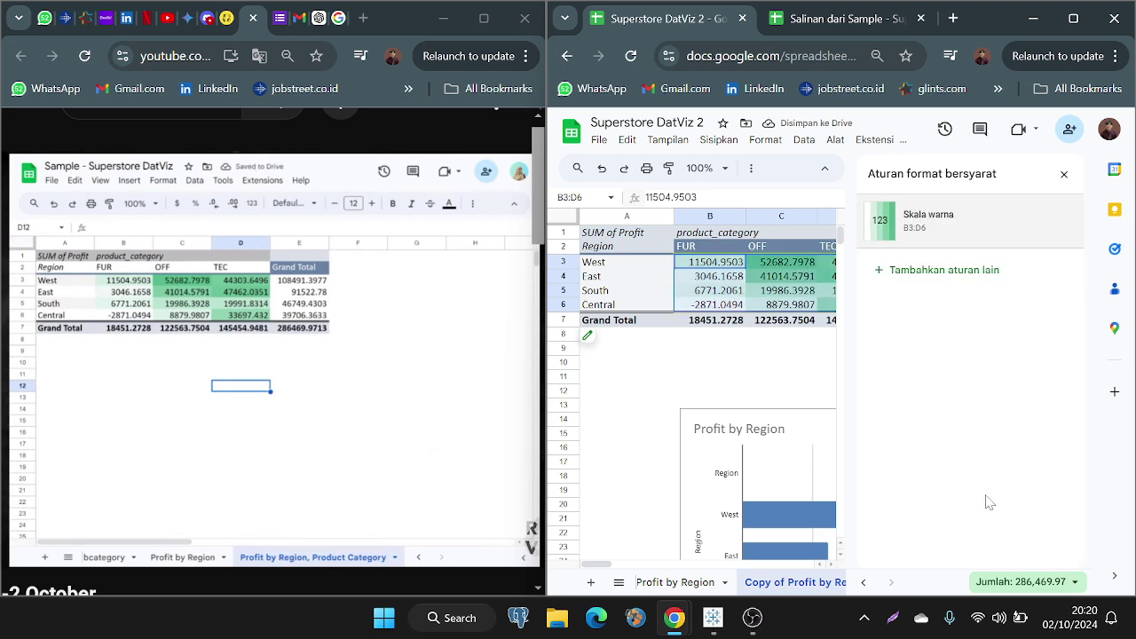
left_click(761, 379)
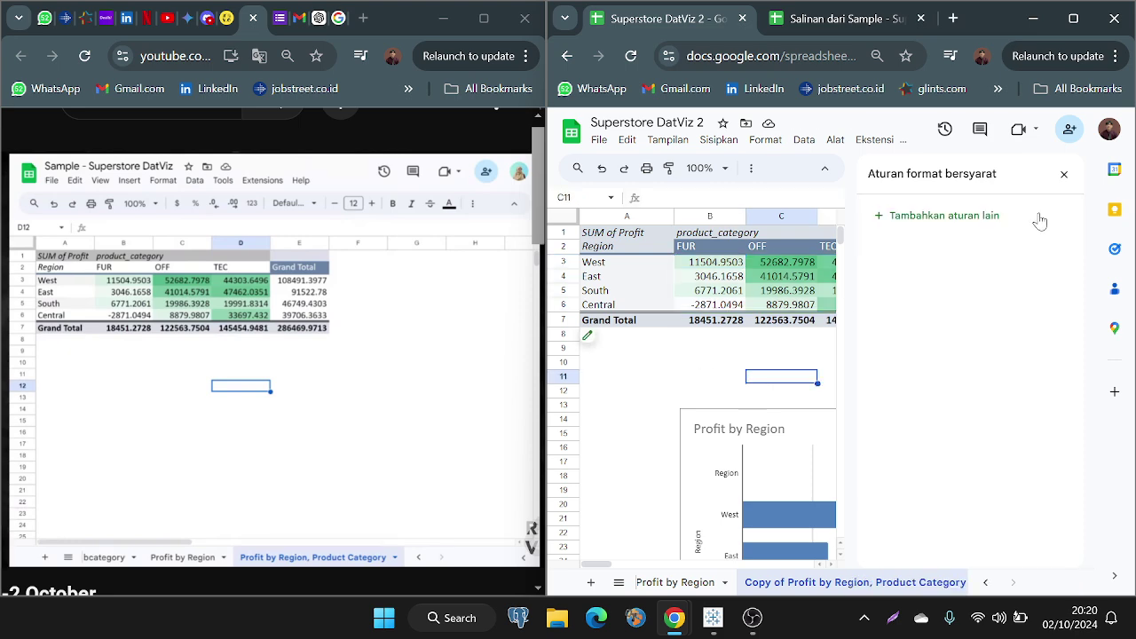
left_click(1064, 175)
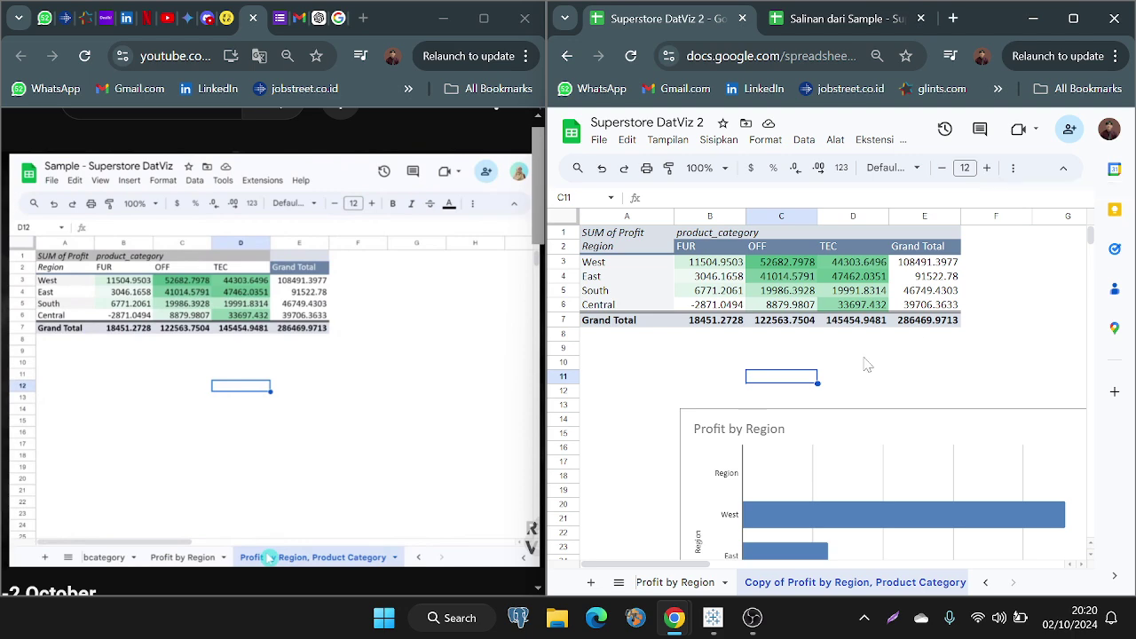
Step: Move the Profit by Region chart to column A, keeping its top edge at about row 13
mouse_move(330, 339)
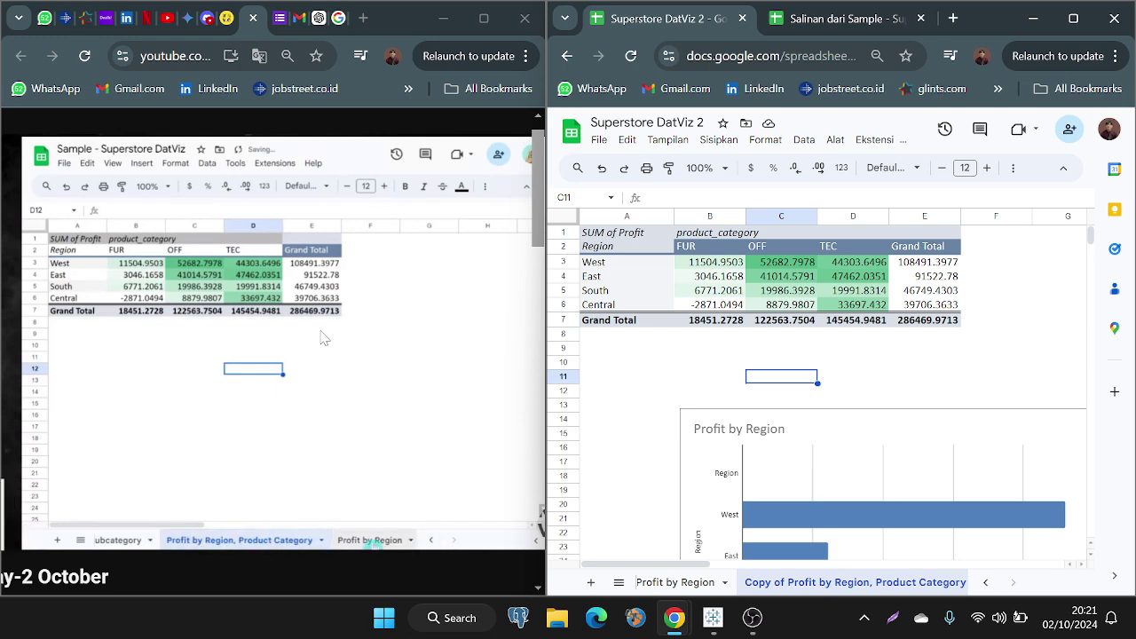
scroll(730, 543, "down", 2)
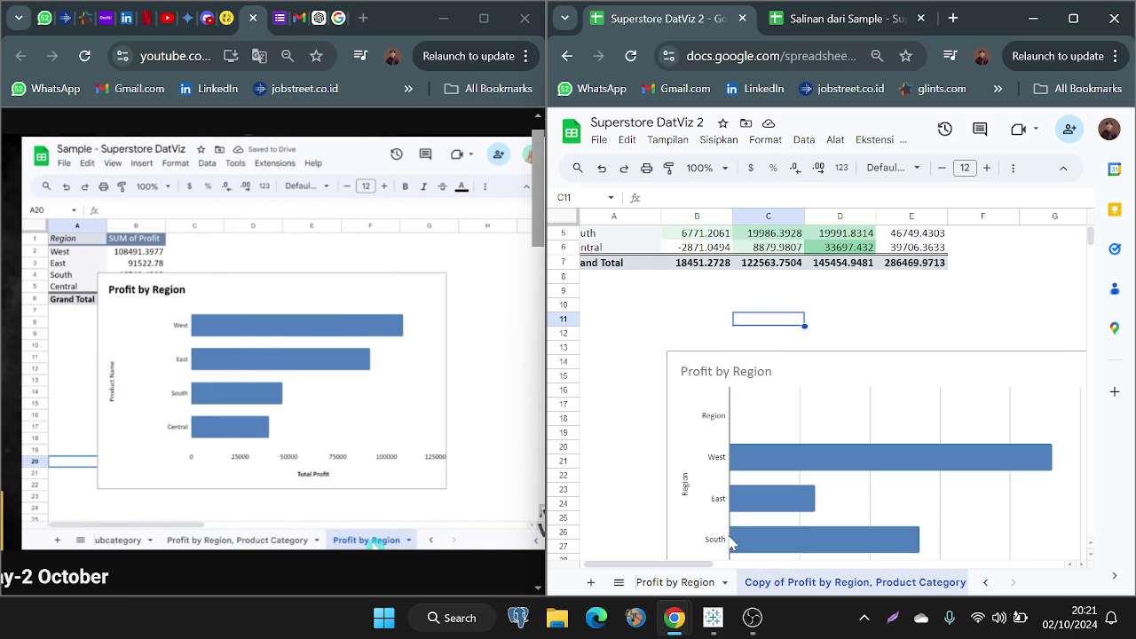
scroll(729, 543, "right", 2)
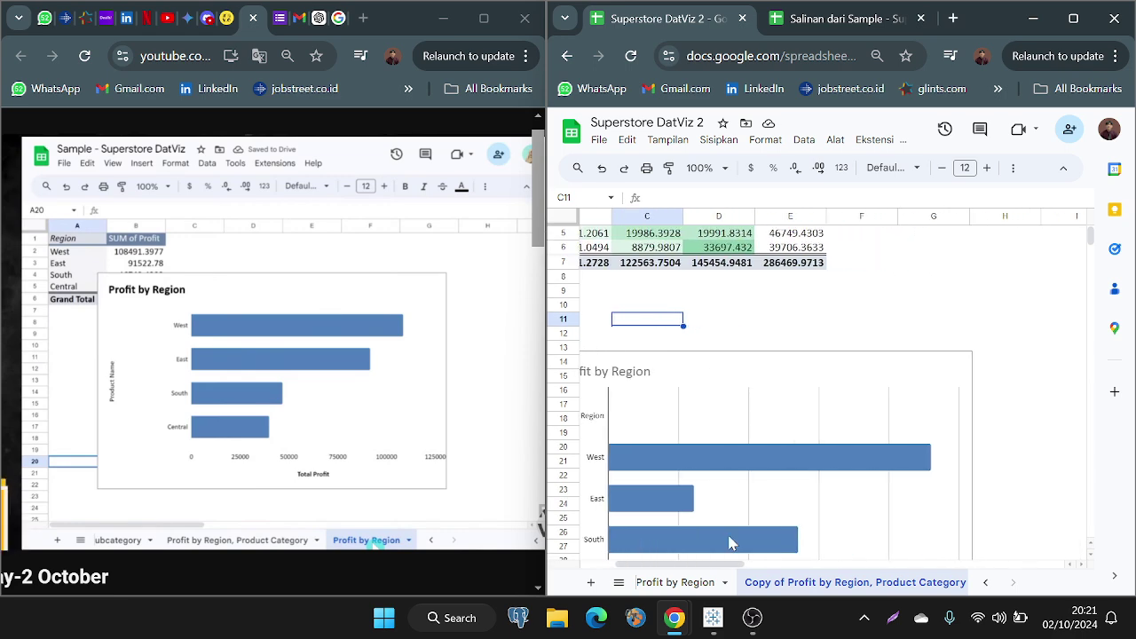
scroll(730, 543, "down", 3)
scroll(732, 543, "left", 2)
scroll(732, 543, "up", 2)
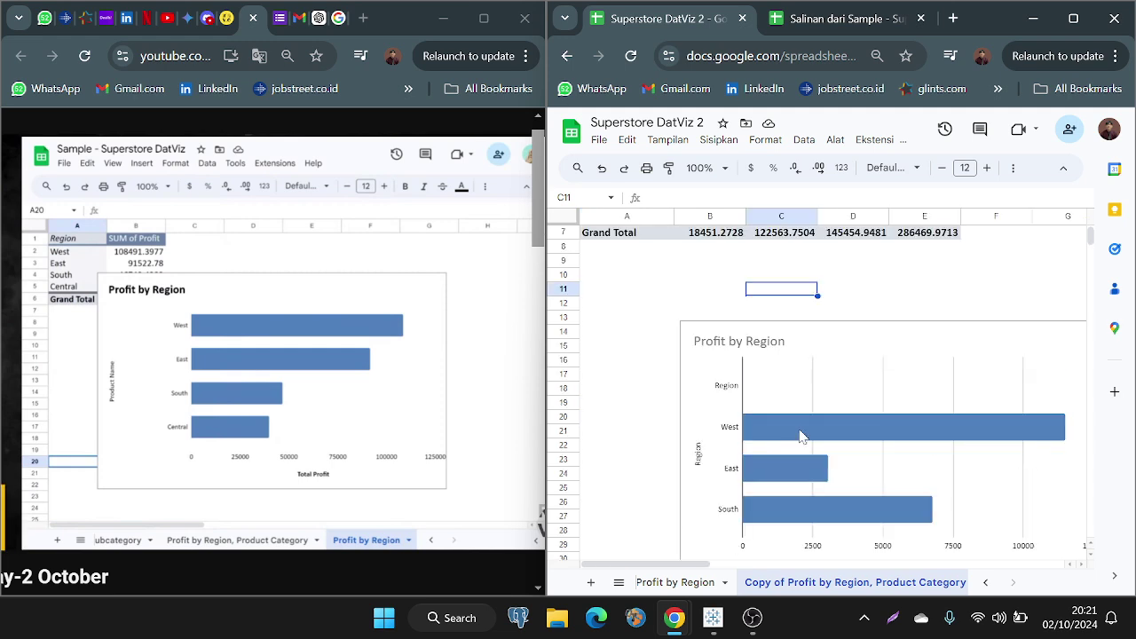
left_click(801, 436)
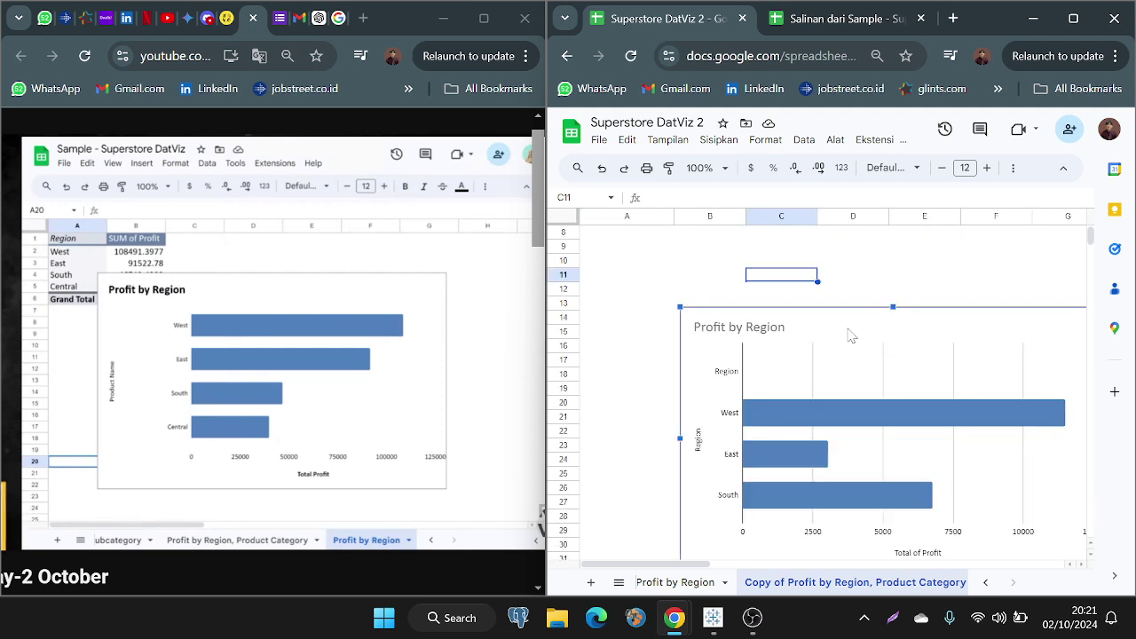
left_click_drag(850, 335, 744, 323)
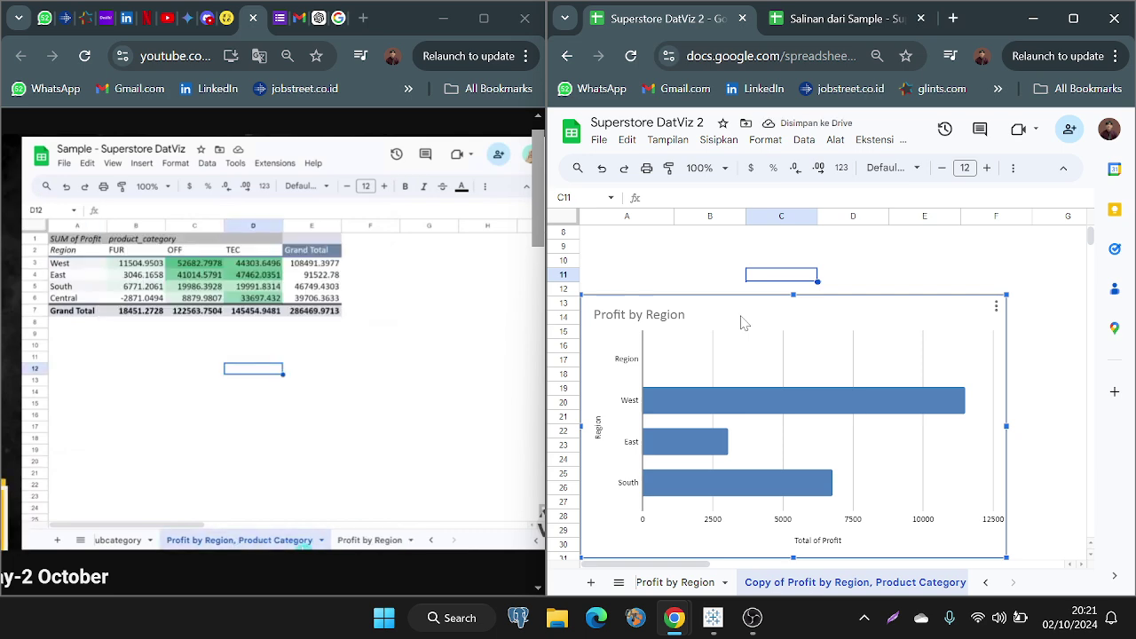
Step: Delete the Profit by Region chart from the sheet with the product category pivot table
right_click(743, 322)
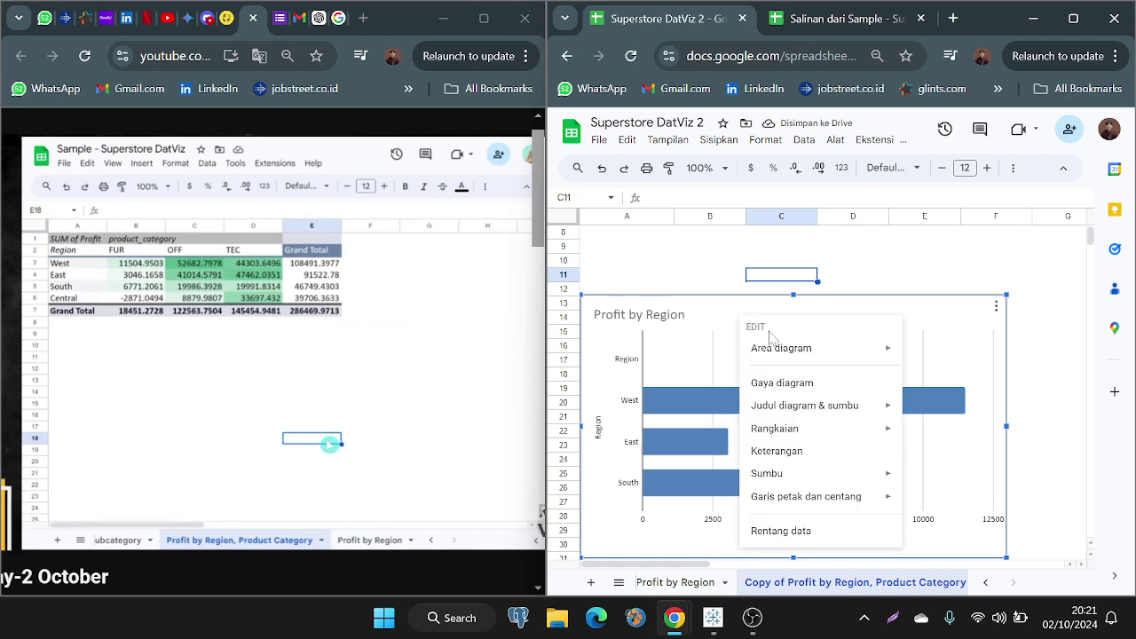
left_click(707, 319)
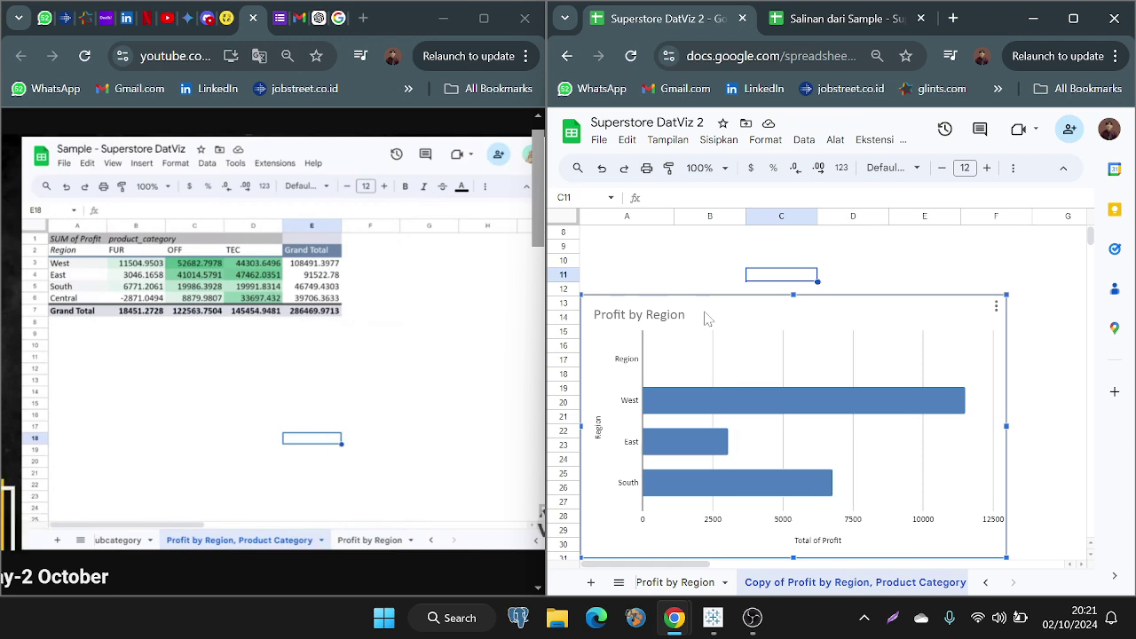
right_click(707, 318)
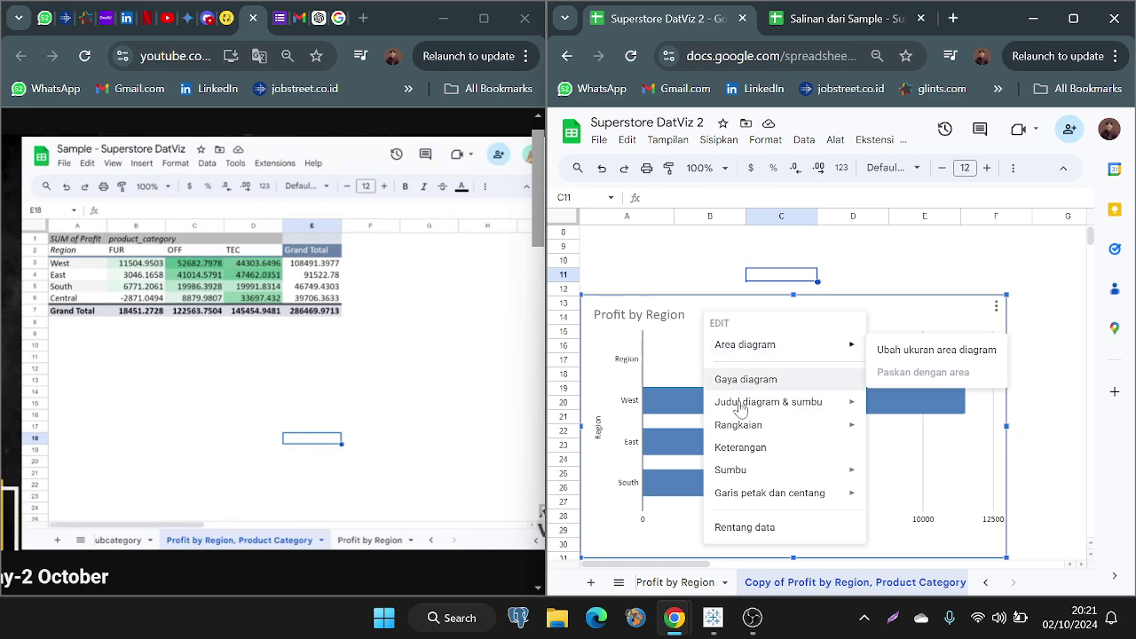
left_click(676, 310)
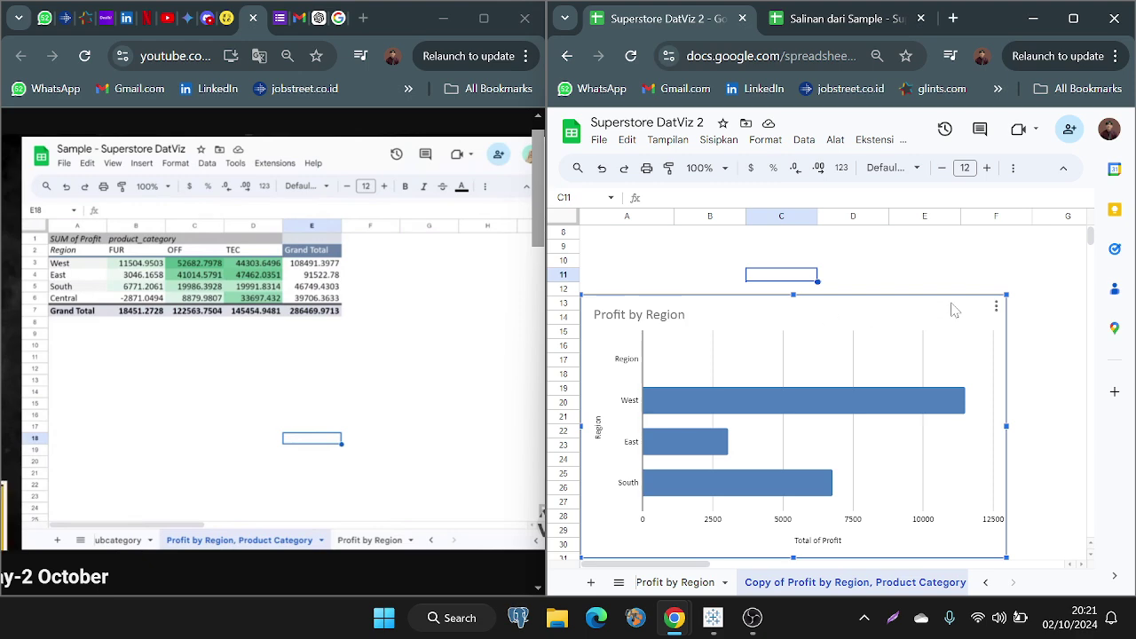
left_click(995, 309)
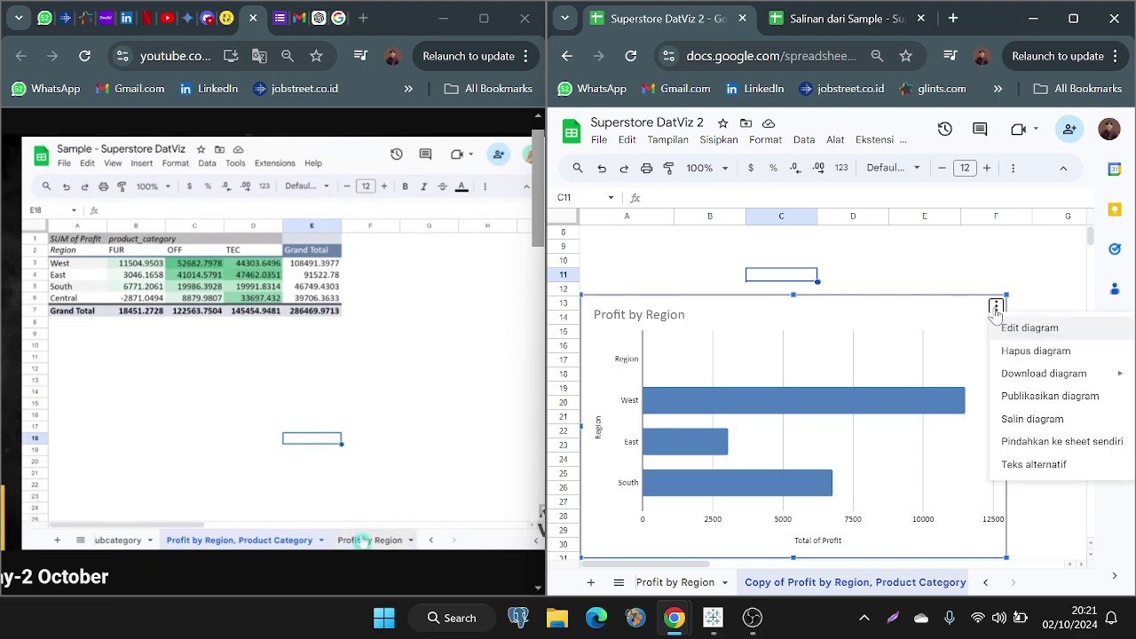
left_click(1021, 351)
left_click(817, 300)
scroll(821, 304, "up", 2)
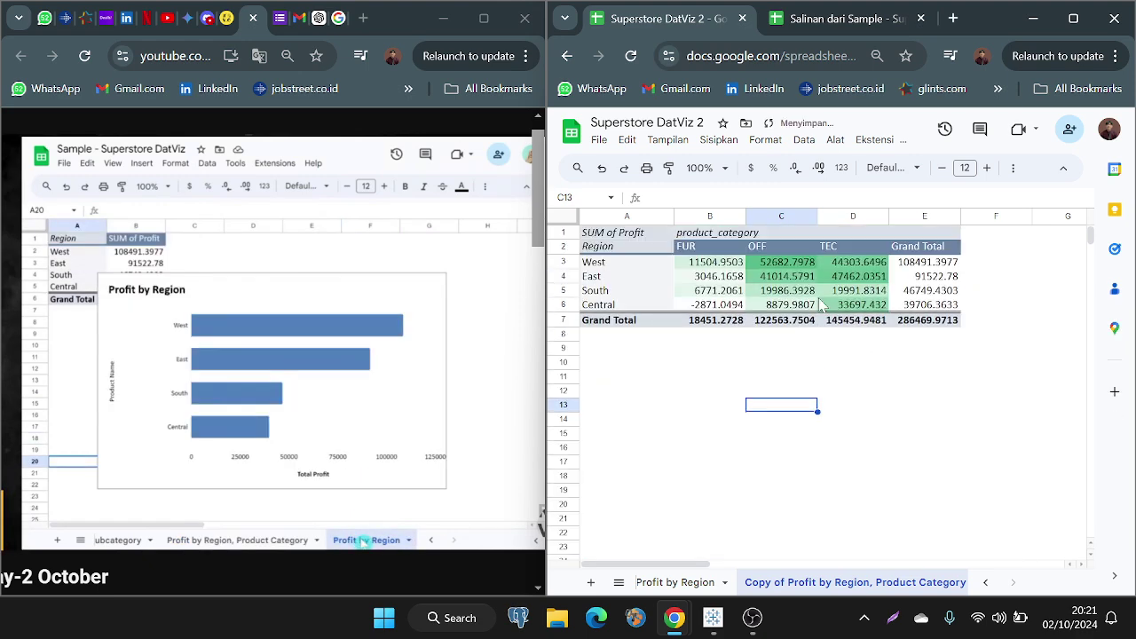
key("ctrl+c")
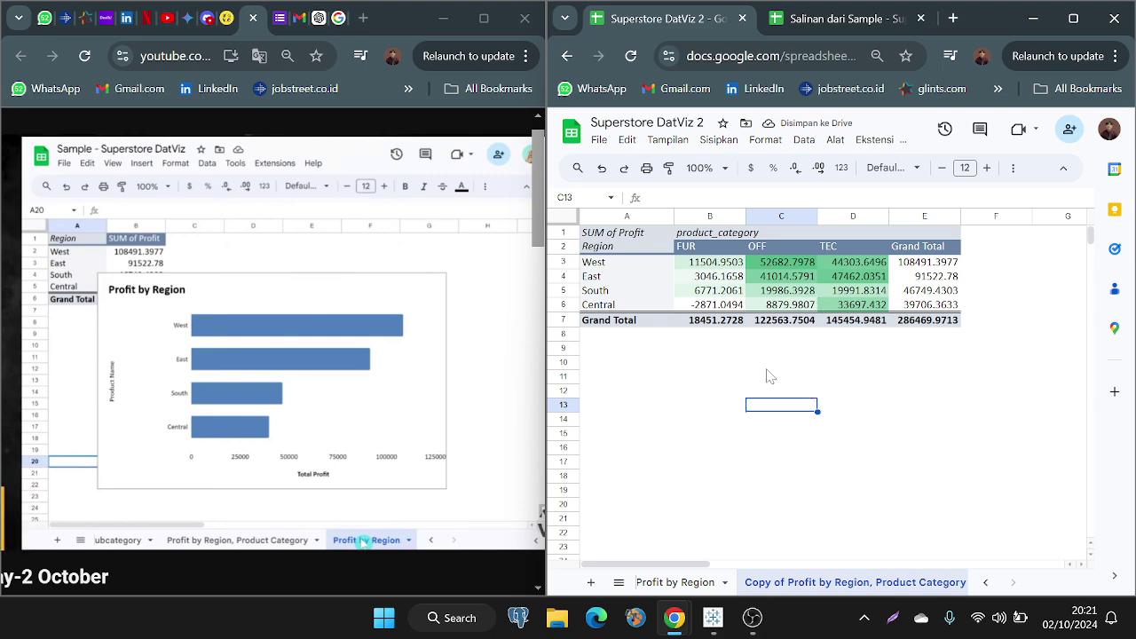
left_click(738, 350)
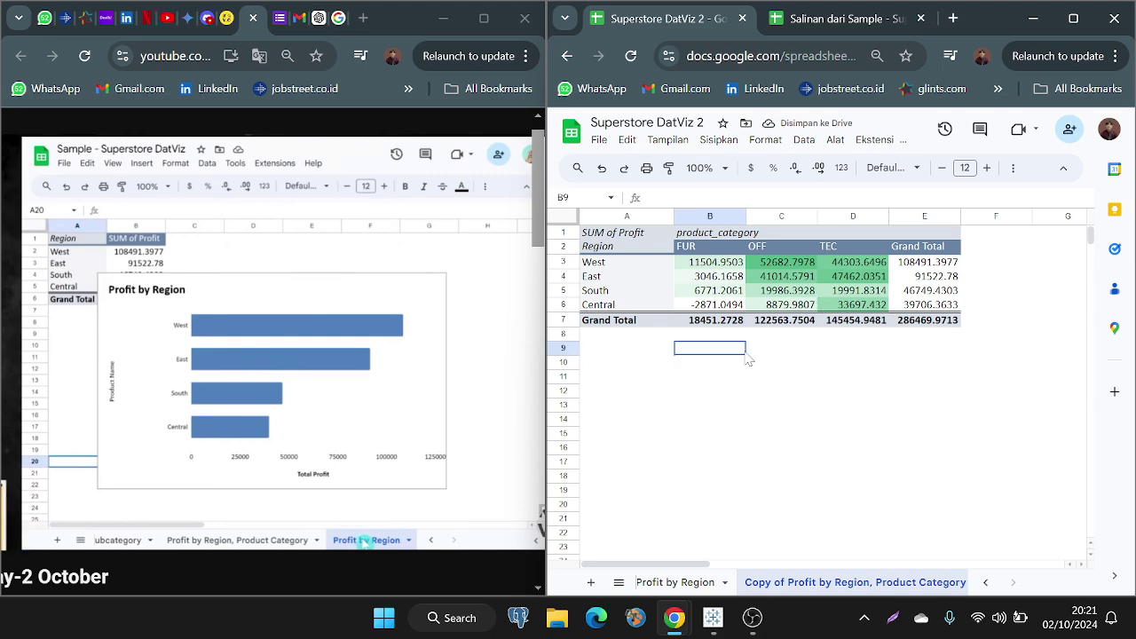
Step: Duplicate the original Profit by Region sheet and move the copy after the product category sheet
right_click(677, 583)
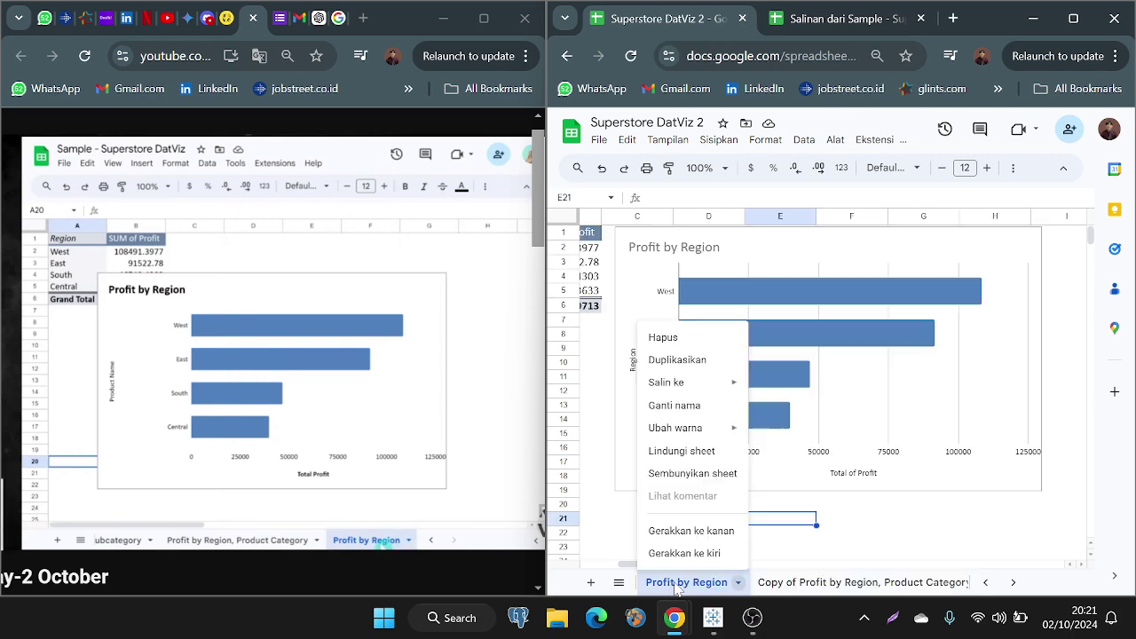
left_click(682, 360)
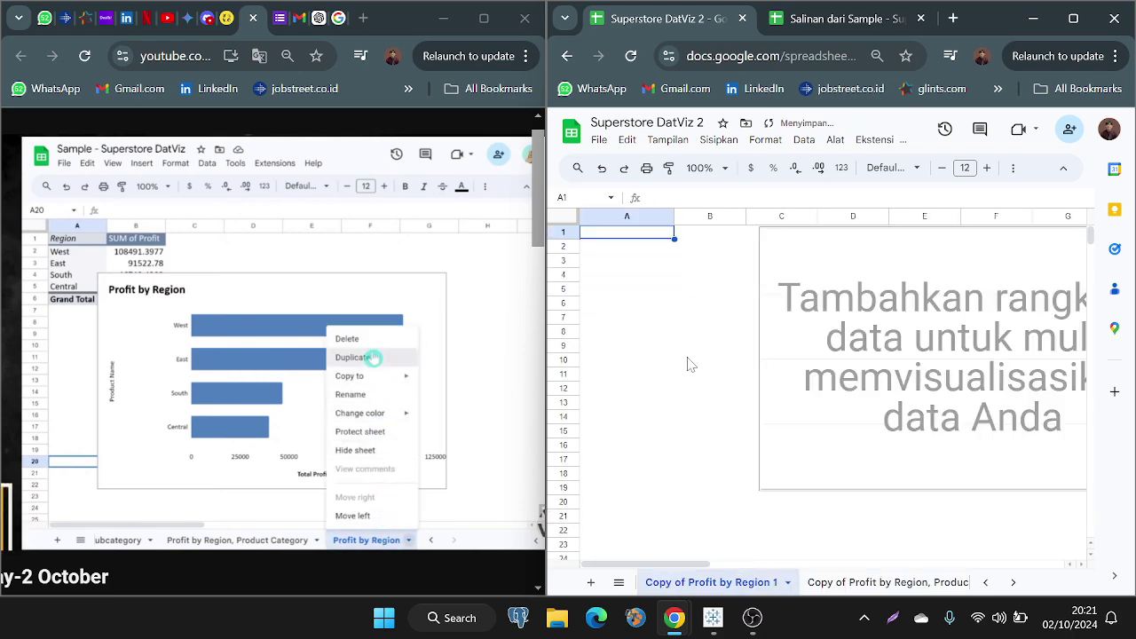
left_click_drag(792, 592, 888, 583)
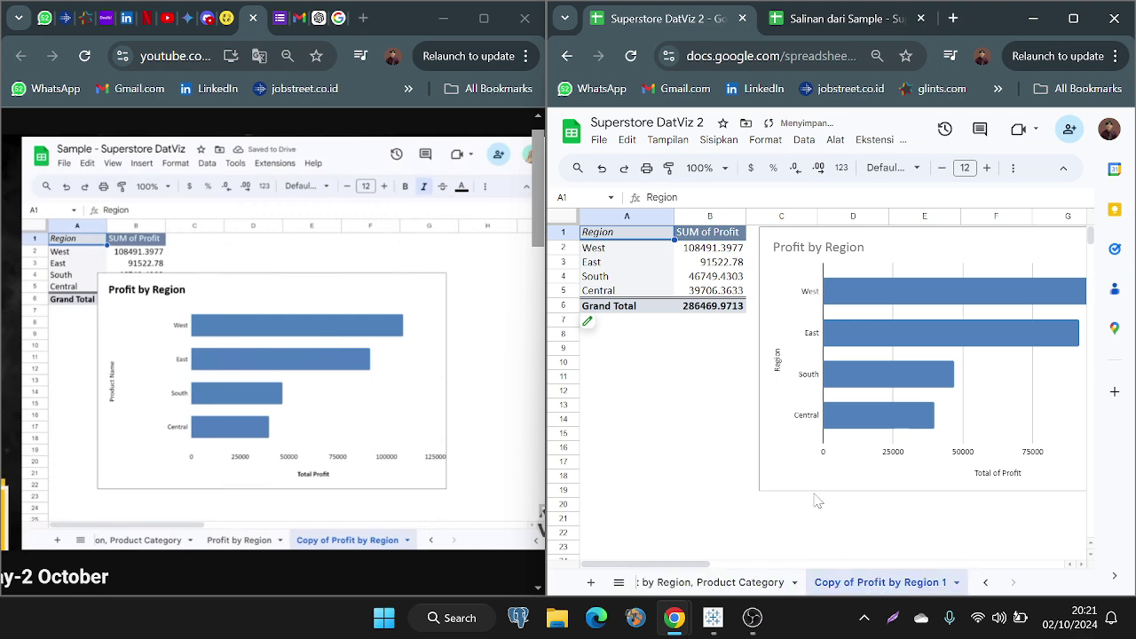
Step: Remove the Region field from the rows of the copied sheet's pivot table
mouse_move(589, 310)
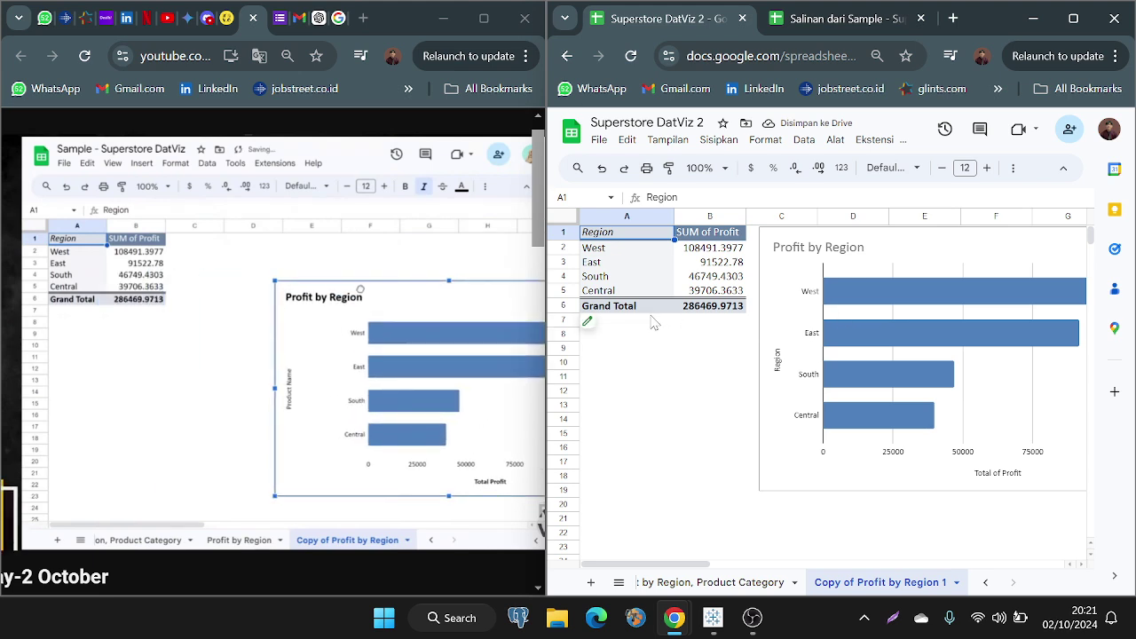
left_click(593, 327)
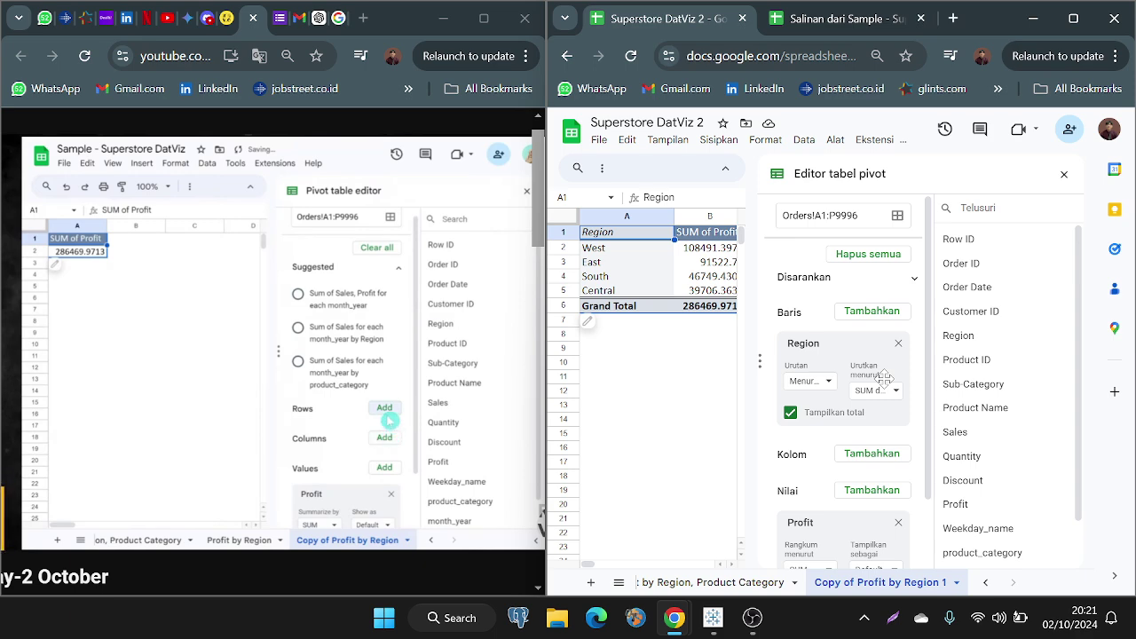
scroll(884, 376, "down", 2)
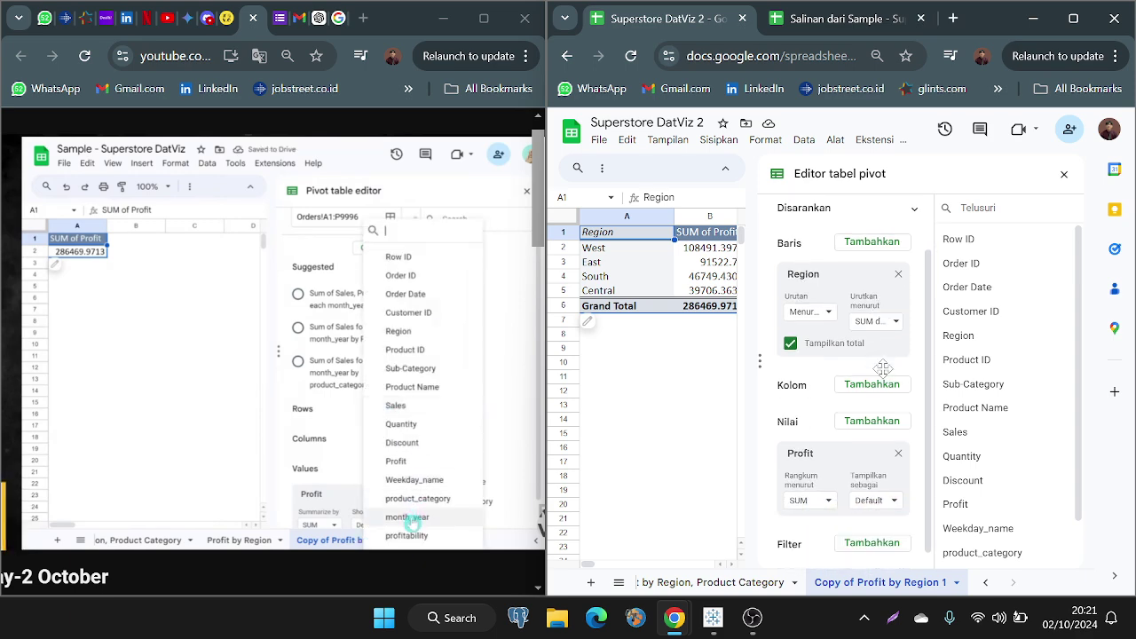
scroll(884, 376, "up", 2)
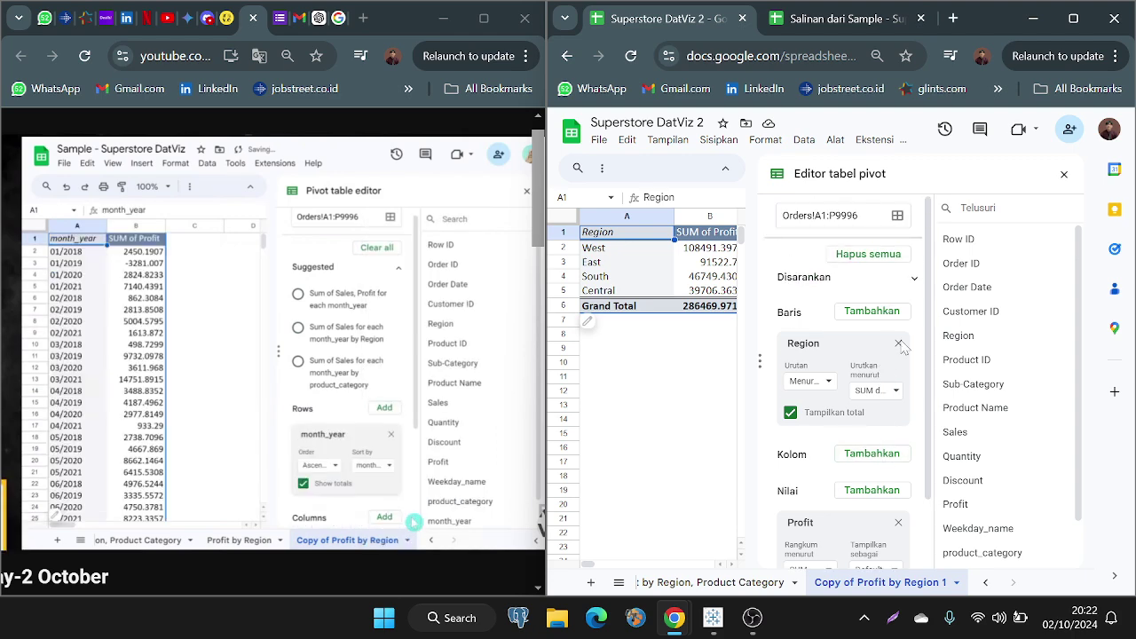
left_click(899, 344)
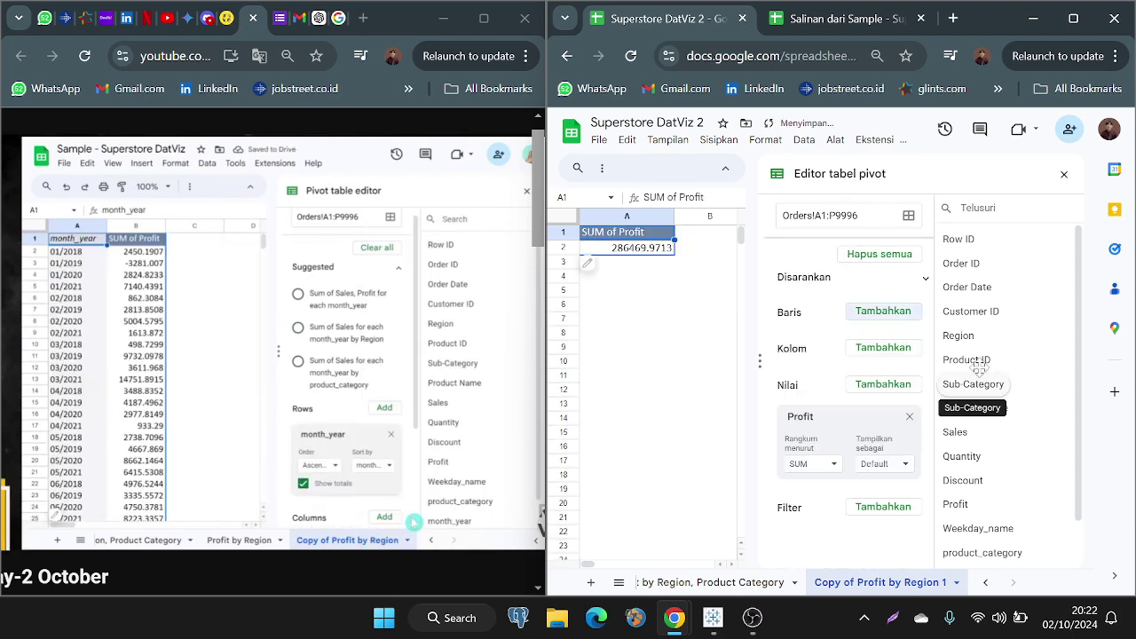
Step: Try month_year as the pivot table's row field, sorted by month_year, and remove it again
left_click(892, 316)
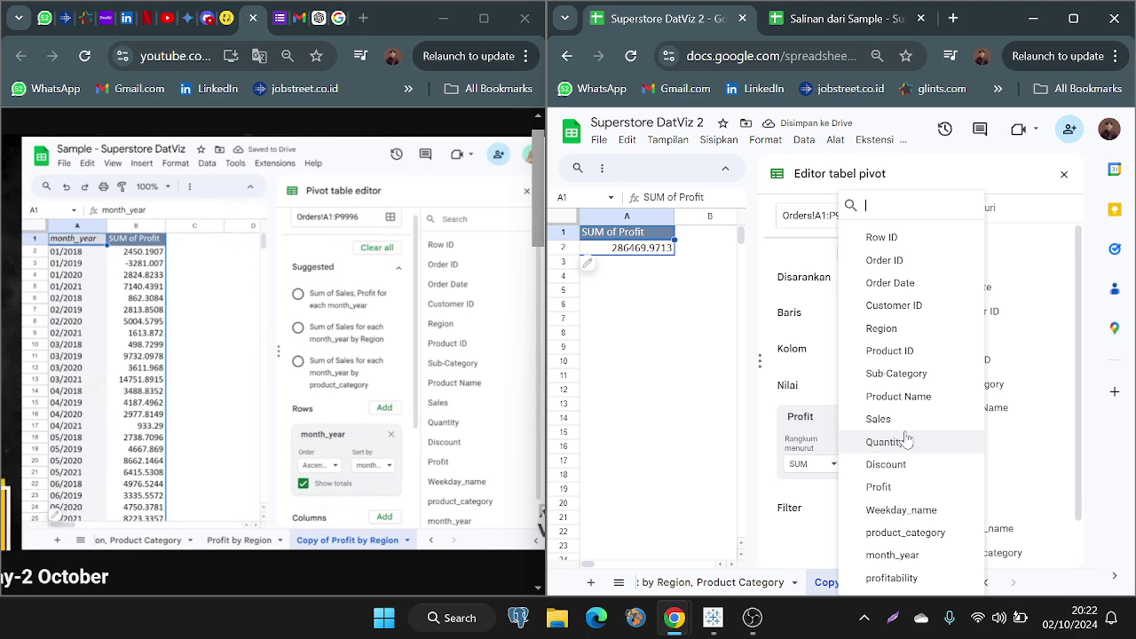
left_click(902, 557)
left_click(879, 396)
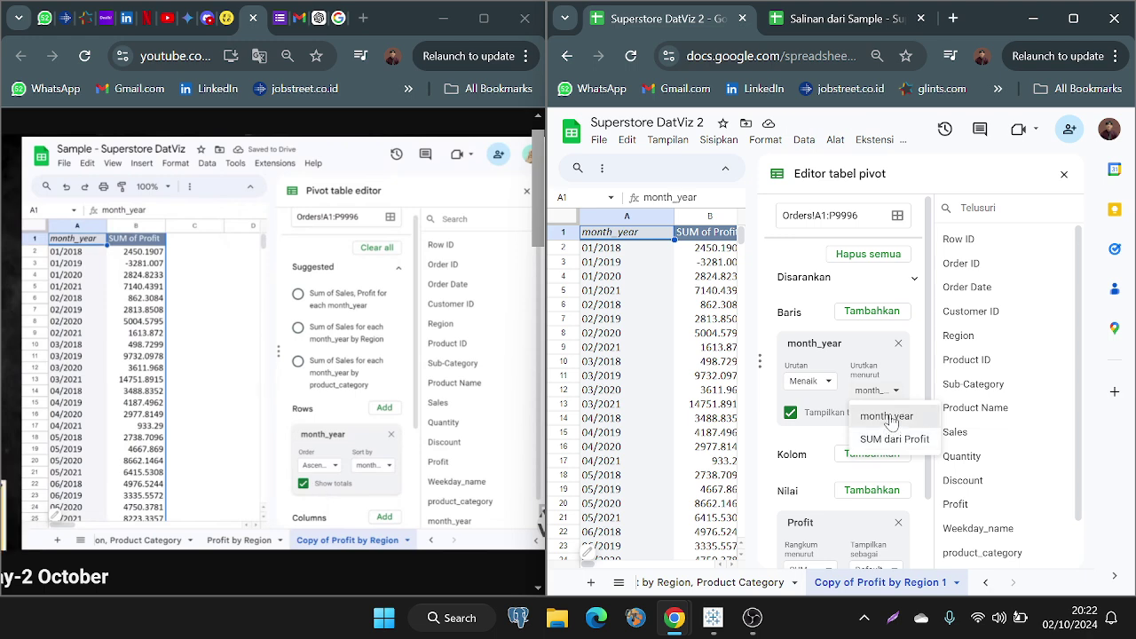
left_click(891, 418)
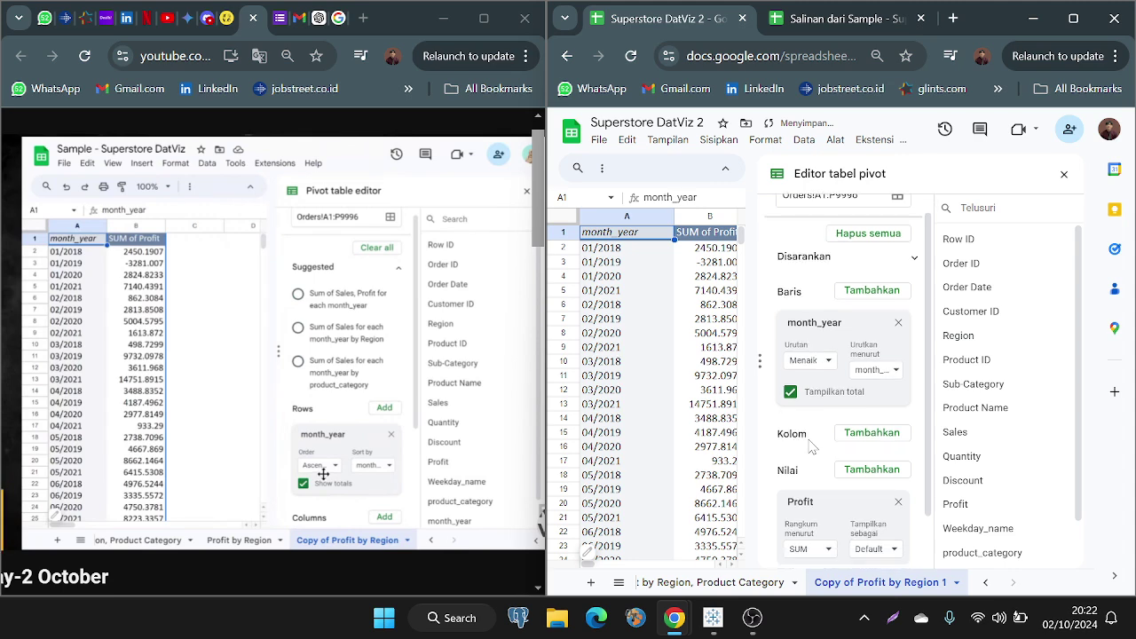
left_click(828, 363)
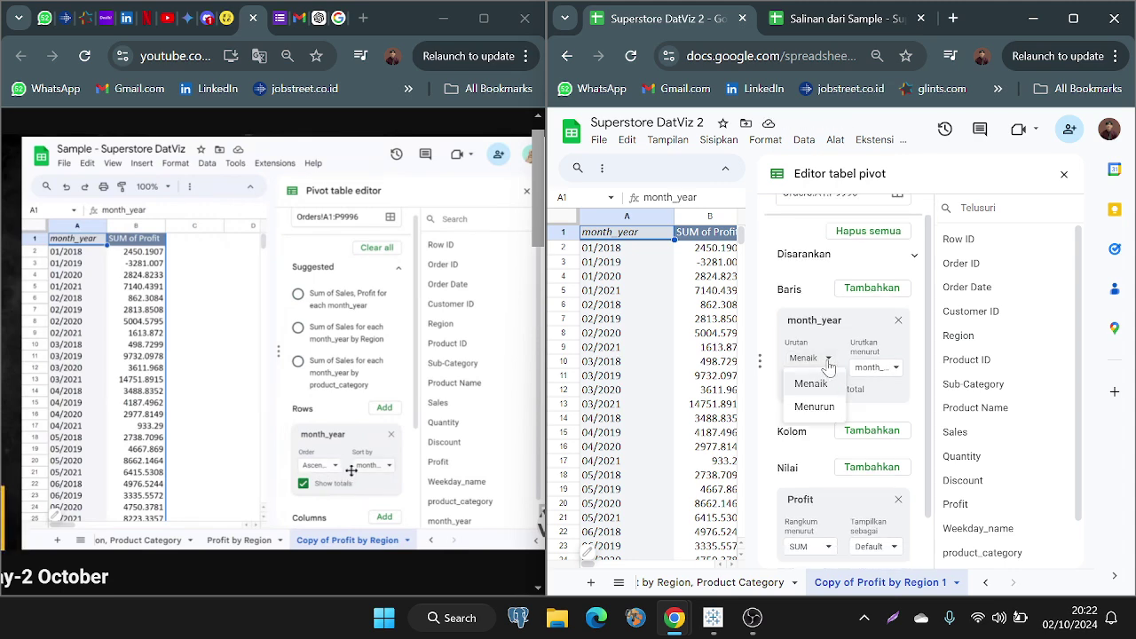
left_click(760, 383)
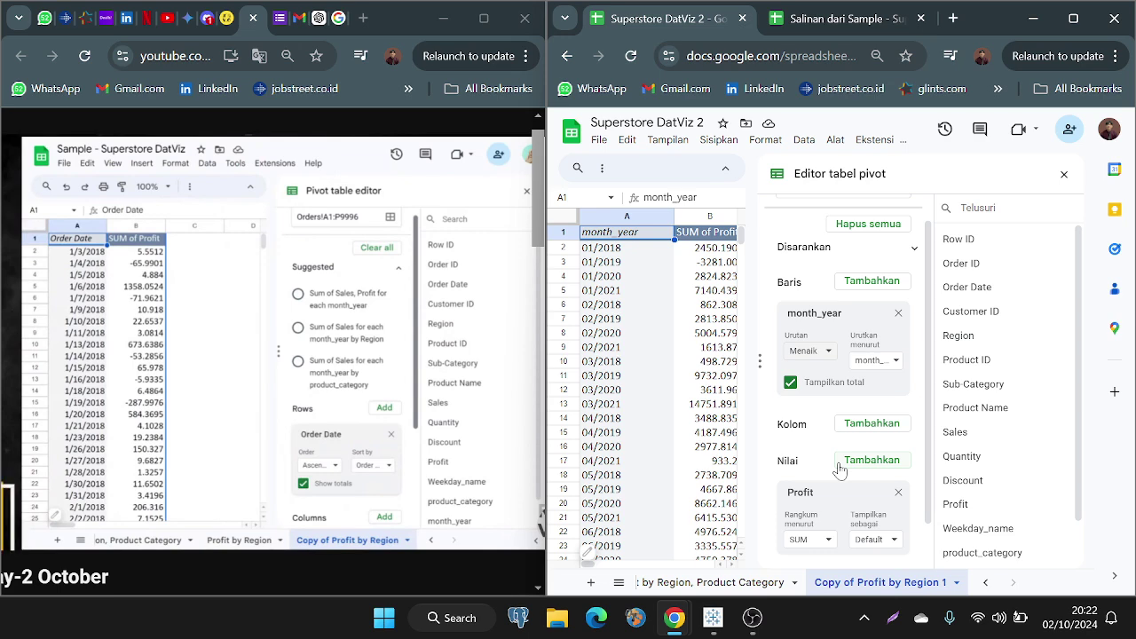
left_click(898, 314)
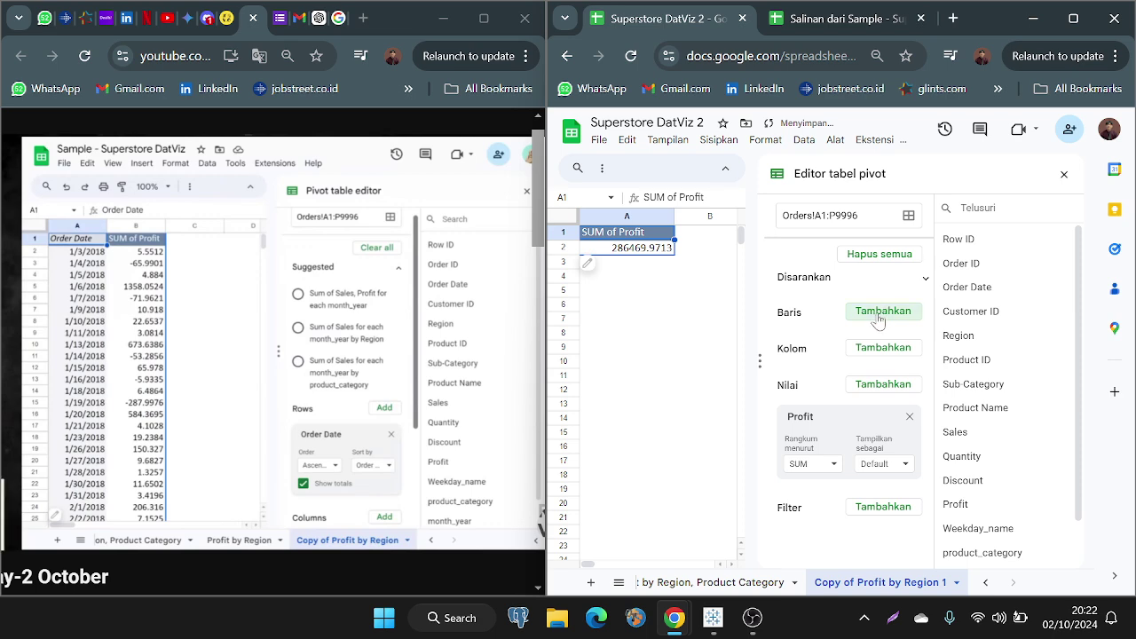
Step: Add Order Date as the pivot table's row field, keeping the default ascending sort by Order Date
left_click(878, 320)
left_click(808, 311)
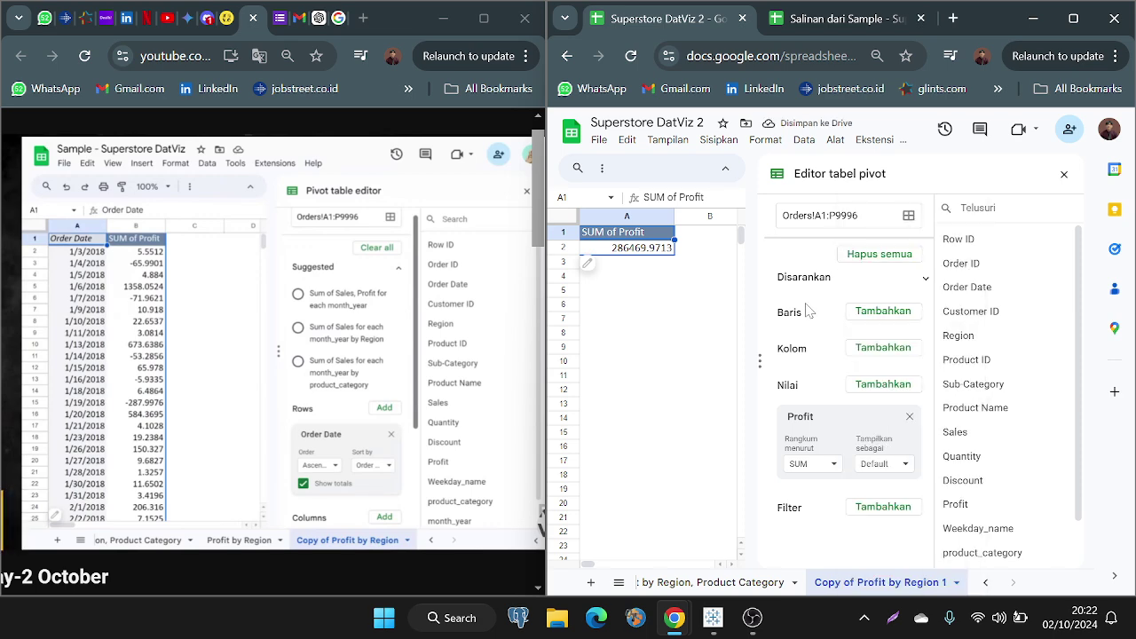
left_click(856, 320)
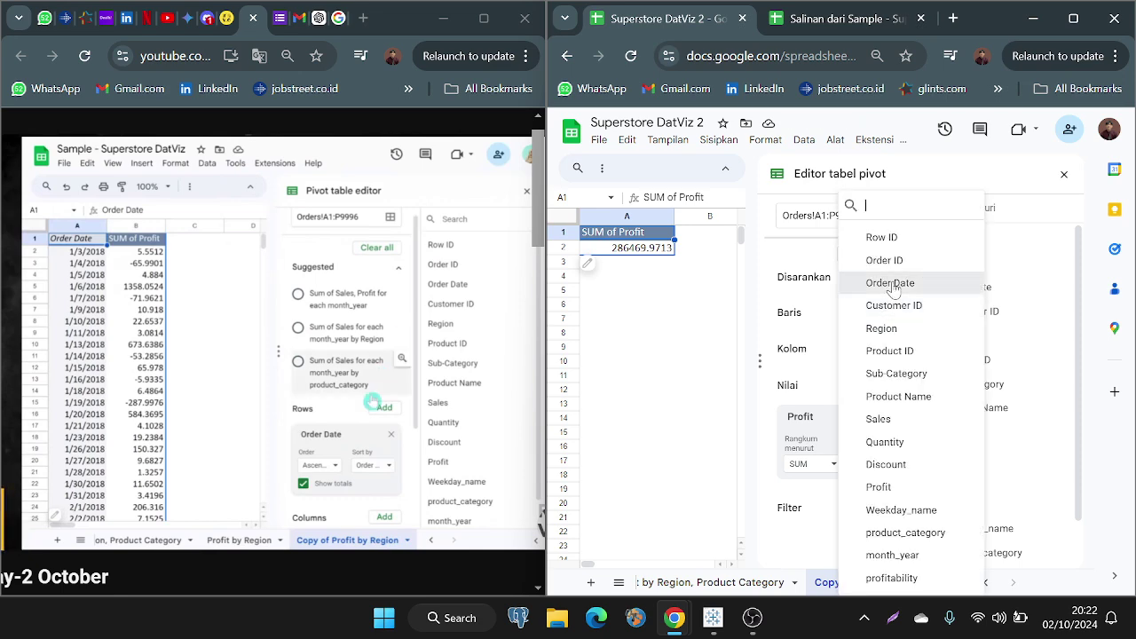
left_click(890, 283)
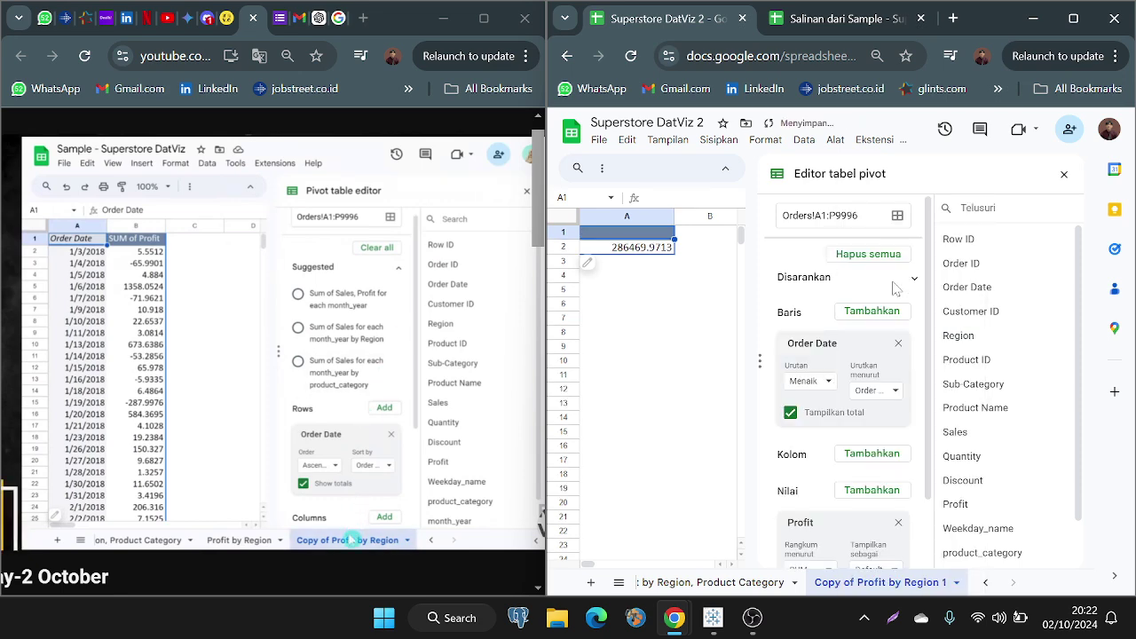
left_click(878, 391)
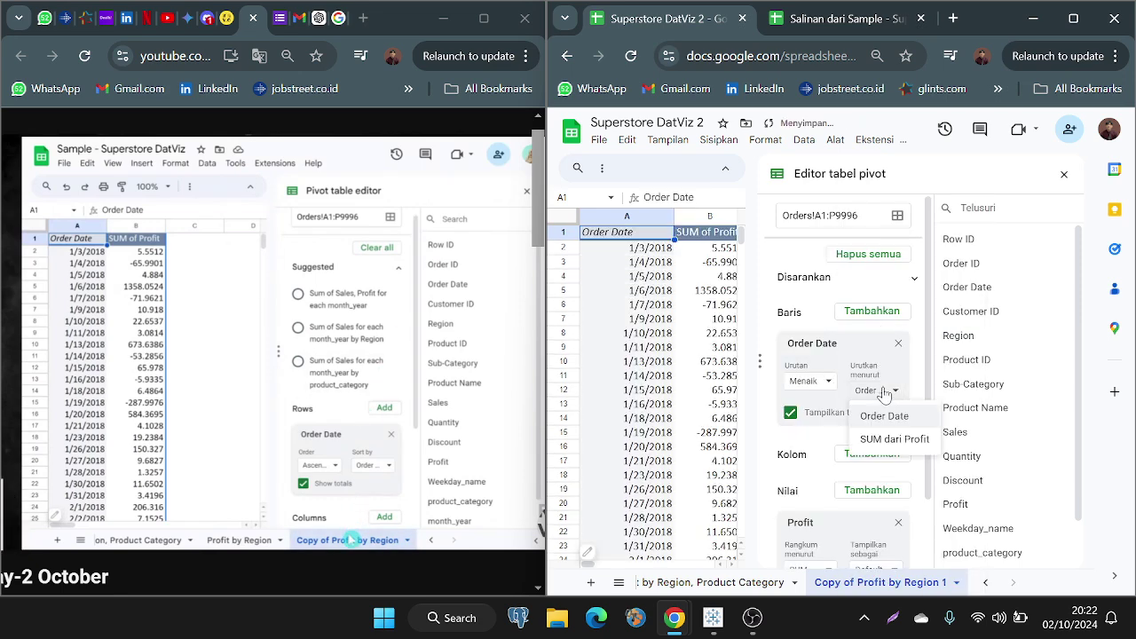
left_click(825, 435)
scroll(820, 442, "down", 1)
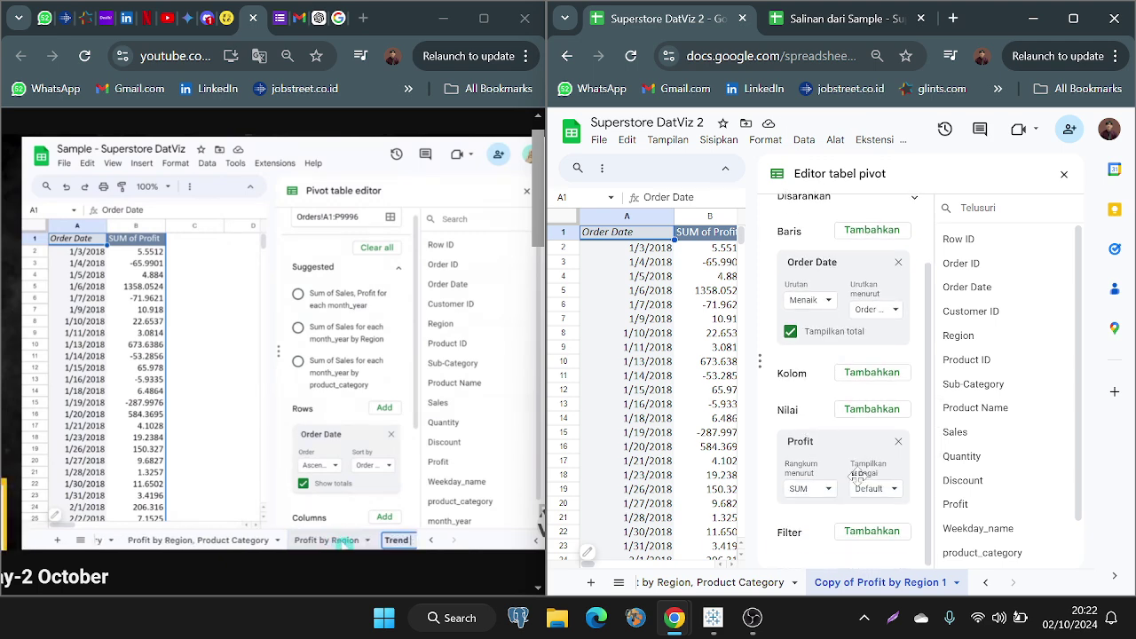
Step: Rename the Profit by Region copy sheet as Trend Profit per Day
double_click(853, 582)
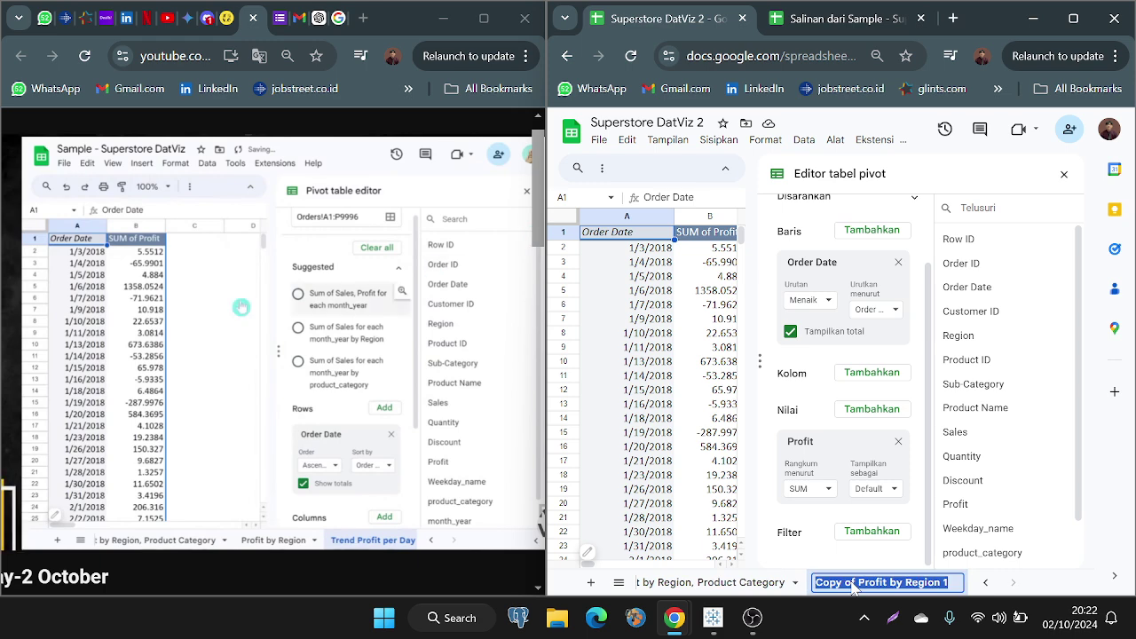
key("ctrl+v")
key("Return")
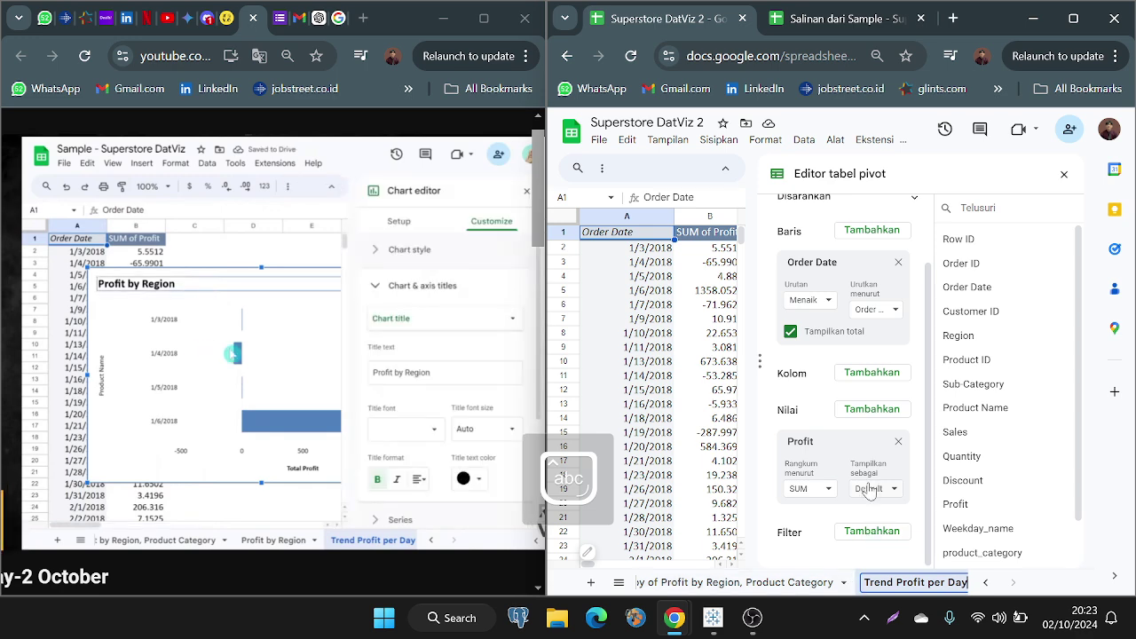
Step: Close the pivot table editor and delete the leftover Profit by Region chart from the Trend Profit per Day sheet
left_click(1063, 174)
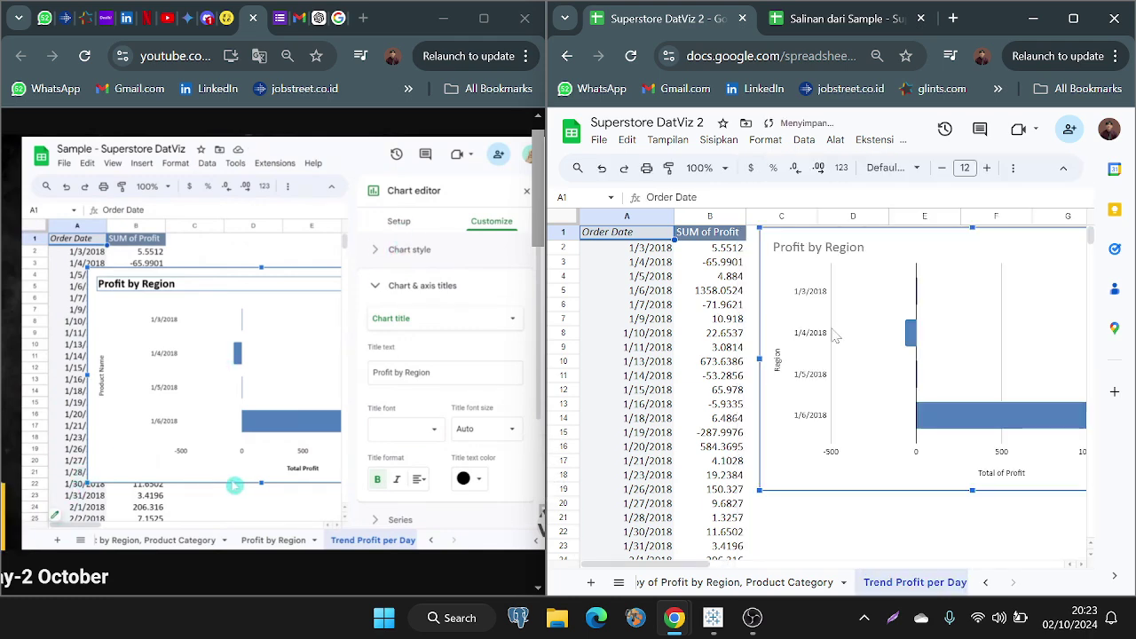
scroll(834, 335, "right", 3)
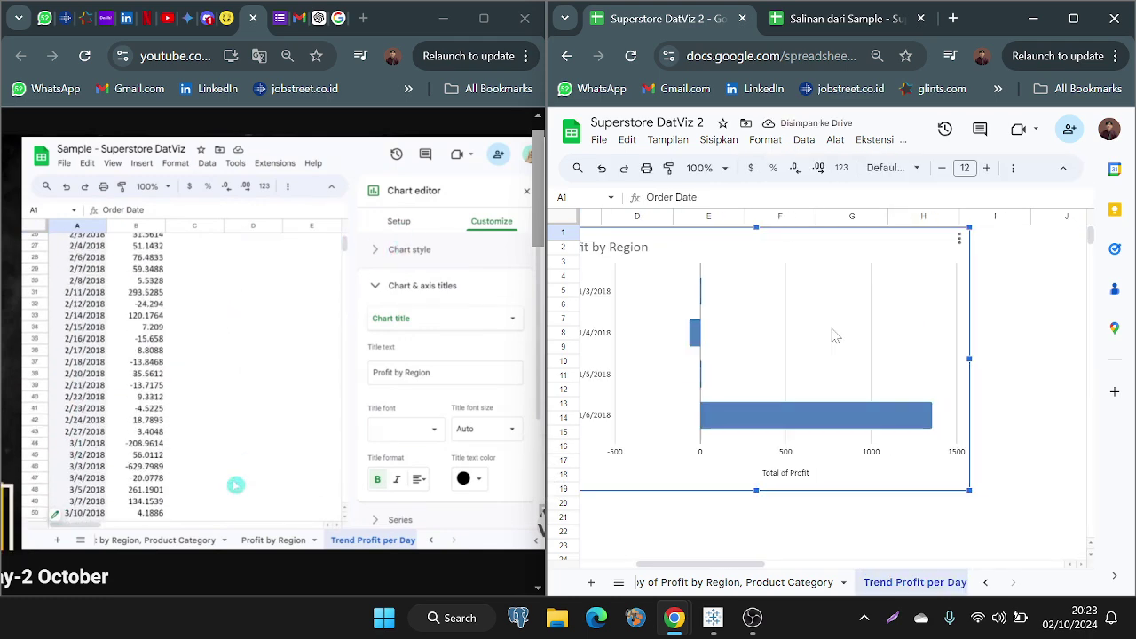
left_click(958, 239)
left_click(985, 283)
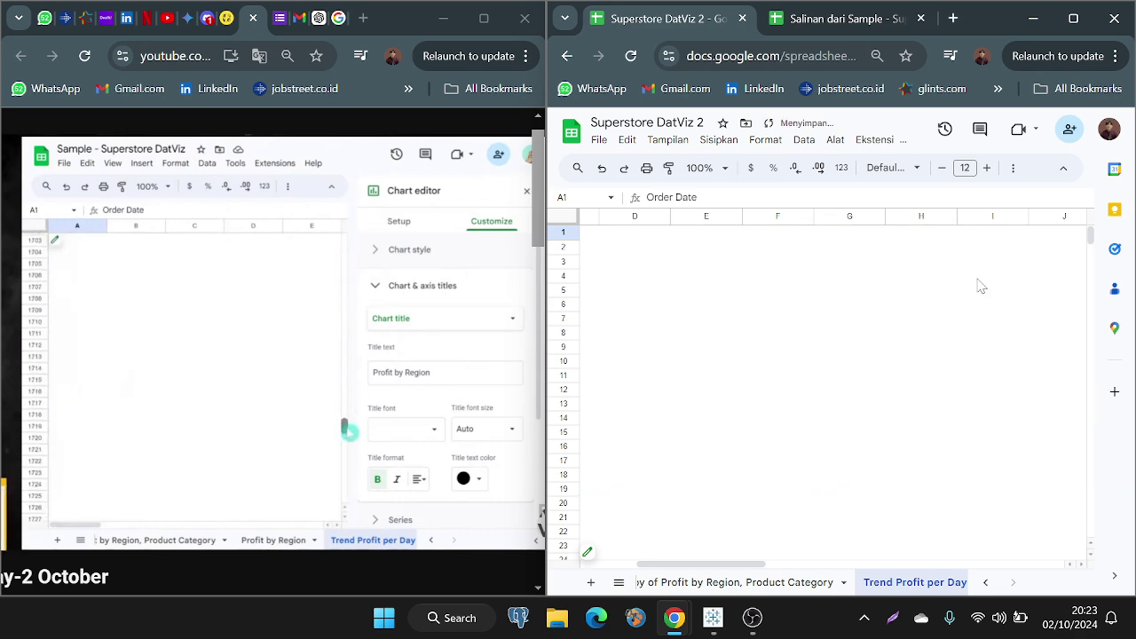
Step: Try to select the Order Date and SUM of Profit columns manually, starting from cell A1
left_click(646, 250)
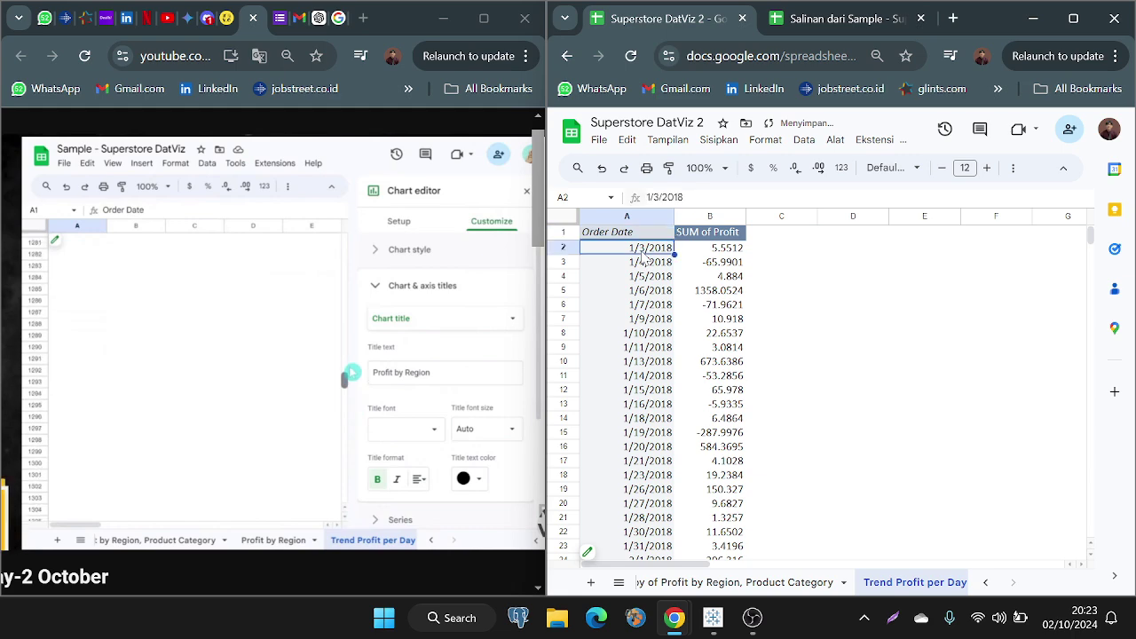
left_click_drag(652, 255, 710, 391)
left_click(656, 236)
left_click_drag(656, 236, 707, 621)
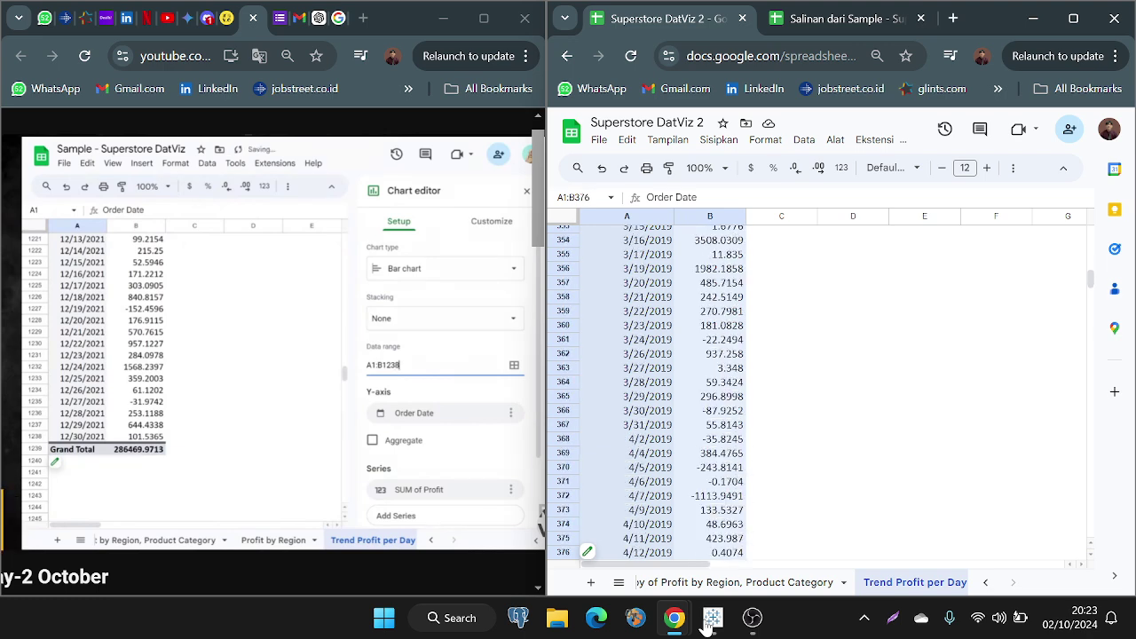
left_click_drag(707, 625, 707, 625)
scroll(727, 446, "up", 20)
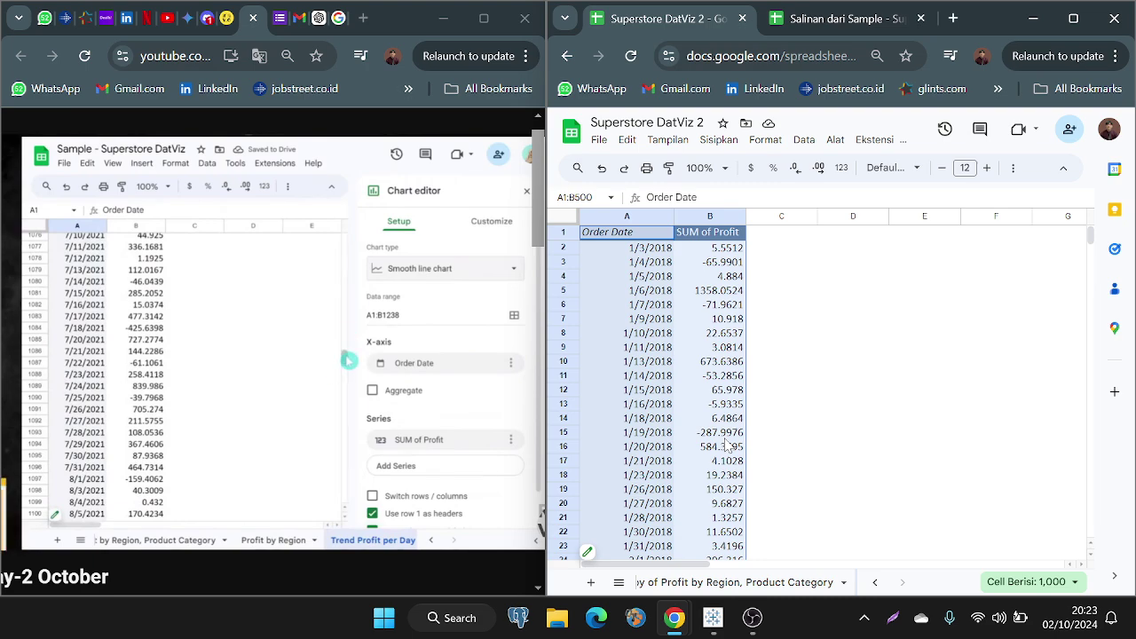
scroll(727, 446, "down", 20)
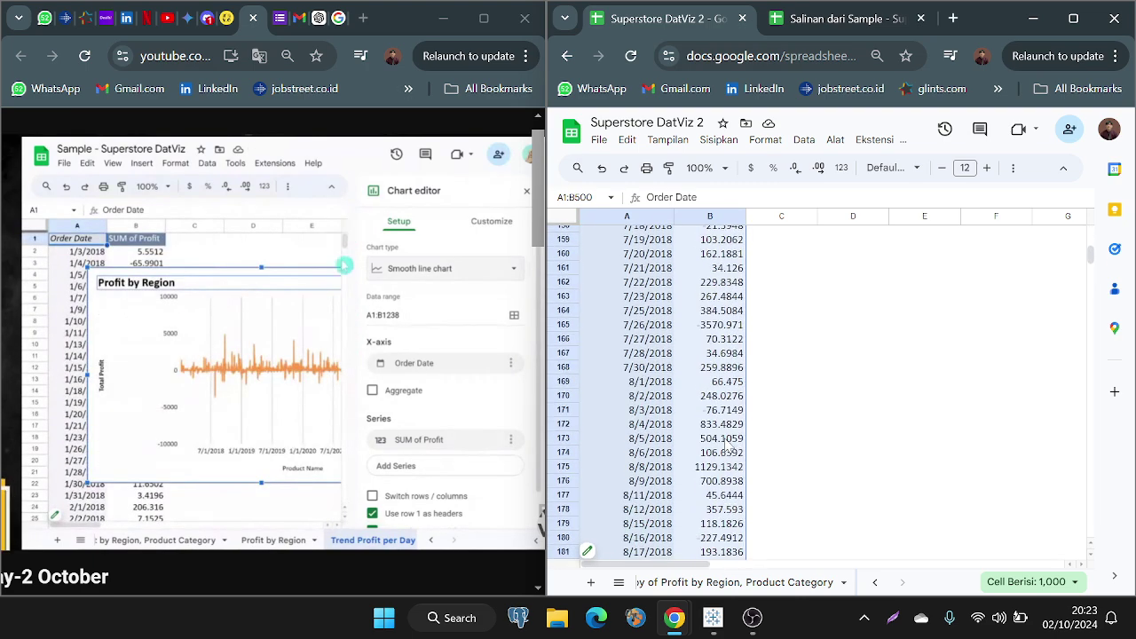
scroll(727, 446, "down", 17)
Step: Select the whole pivot table range A1:B1239 and insert a chart from it
left_click(726, 438)
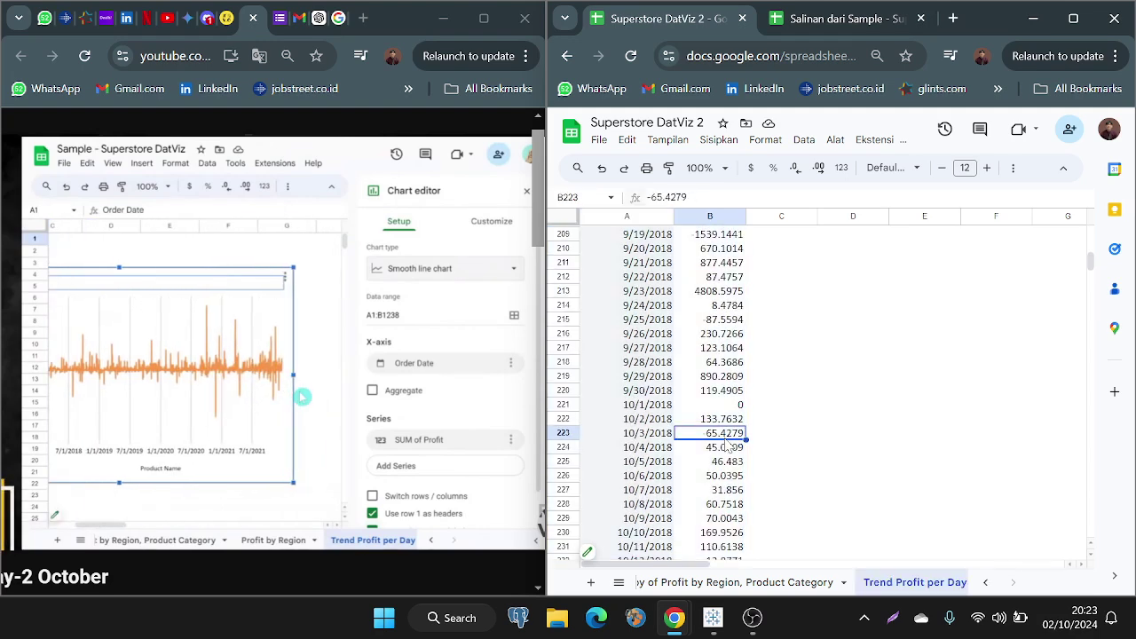
key("ctrl+a")
scroll(727, 441, "up", 20)
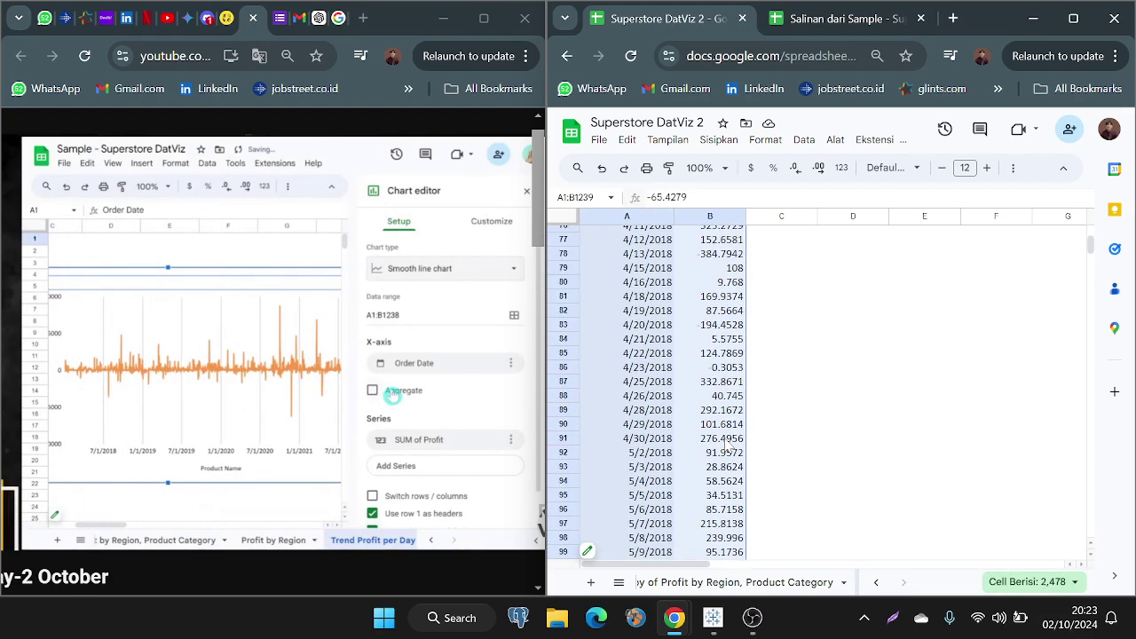
scroll(725, 443, "up", 20)
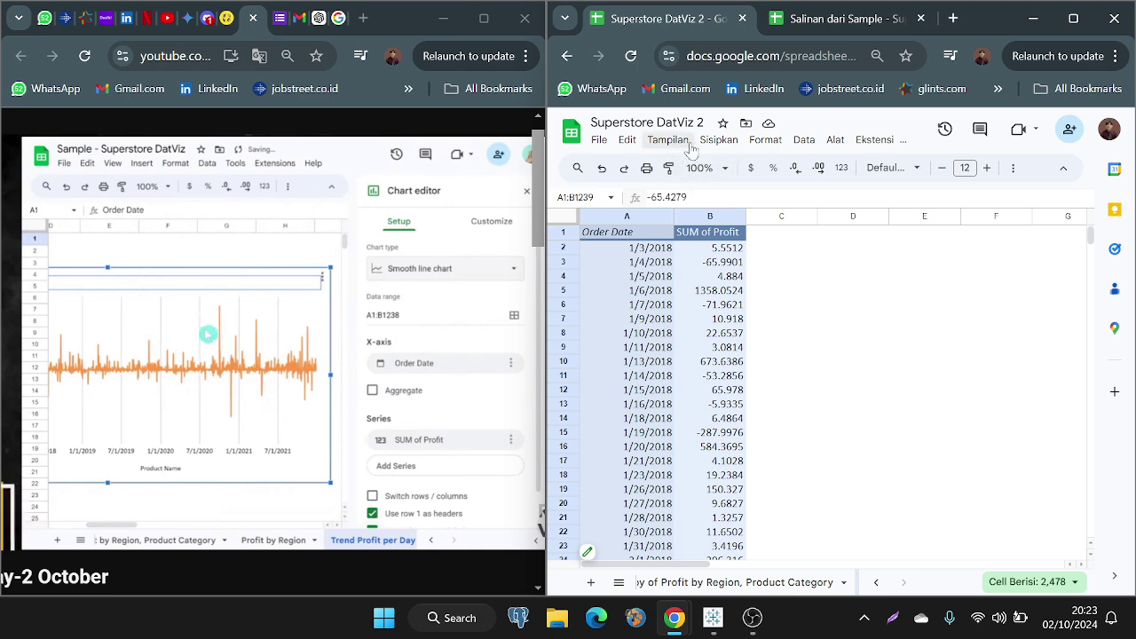
left_click(717, 139)
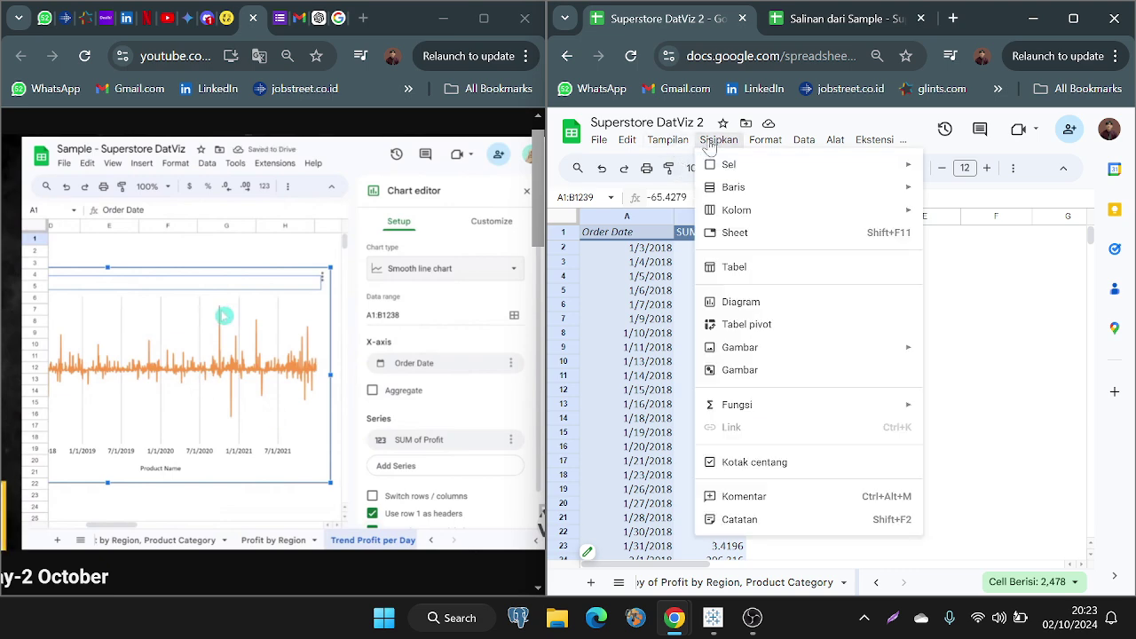
left_click(730, 302)
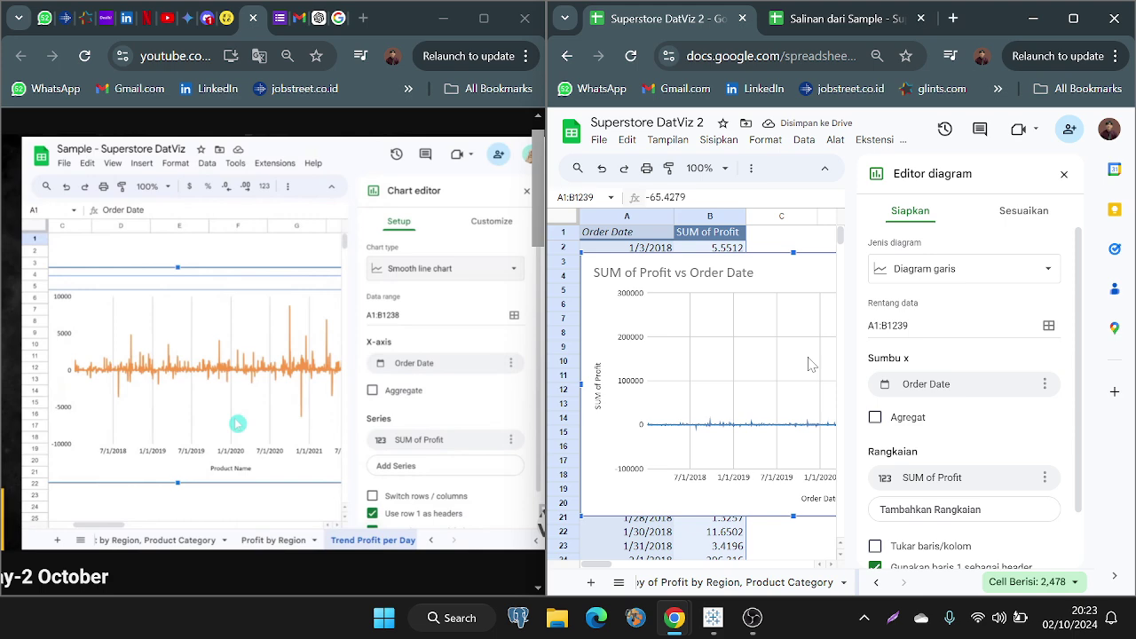
Step: Try the suggested area chart type for the profit chart, look through the other chart types, and switch back to a line chart
left_click(948, 271)
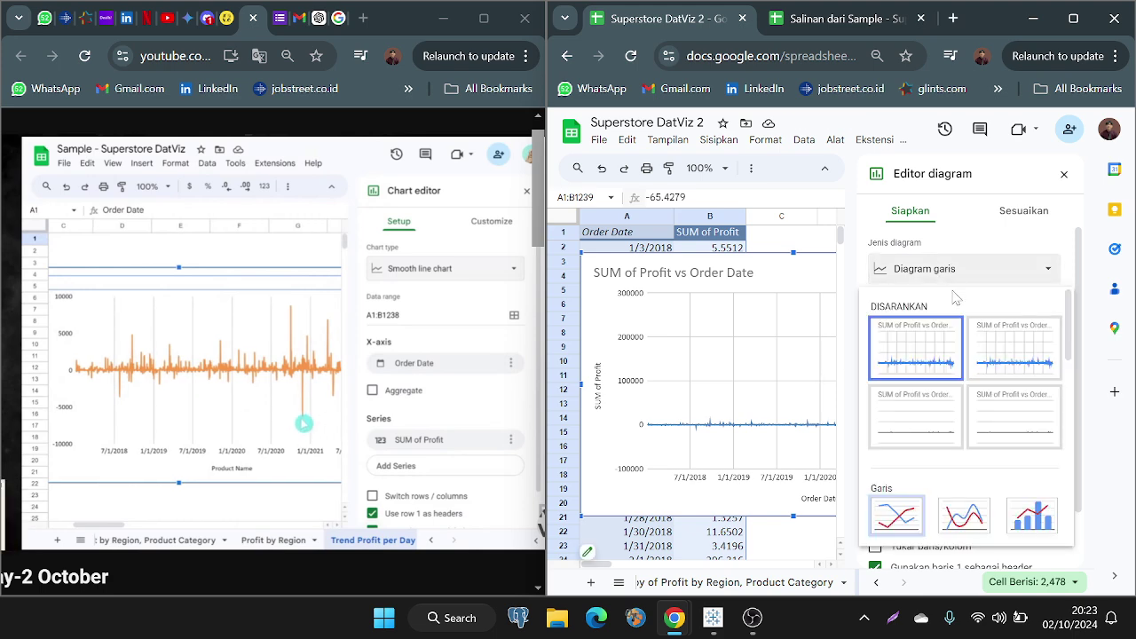
left_click(1000, 371)
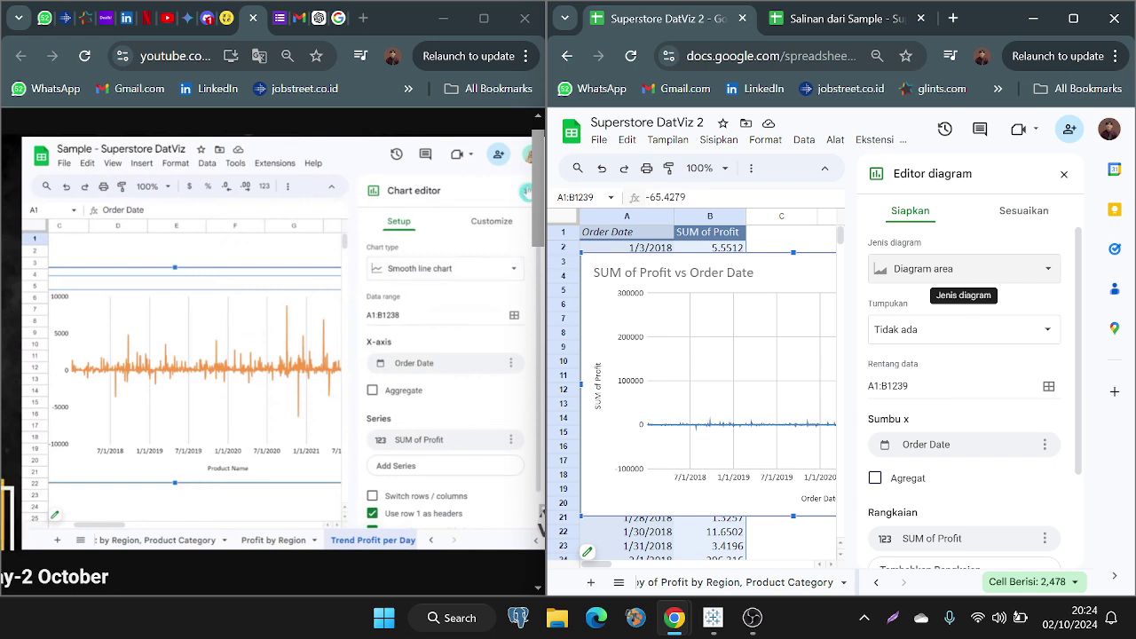
scroll(951, 438, "down", 1)
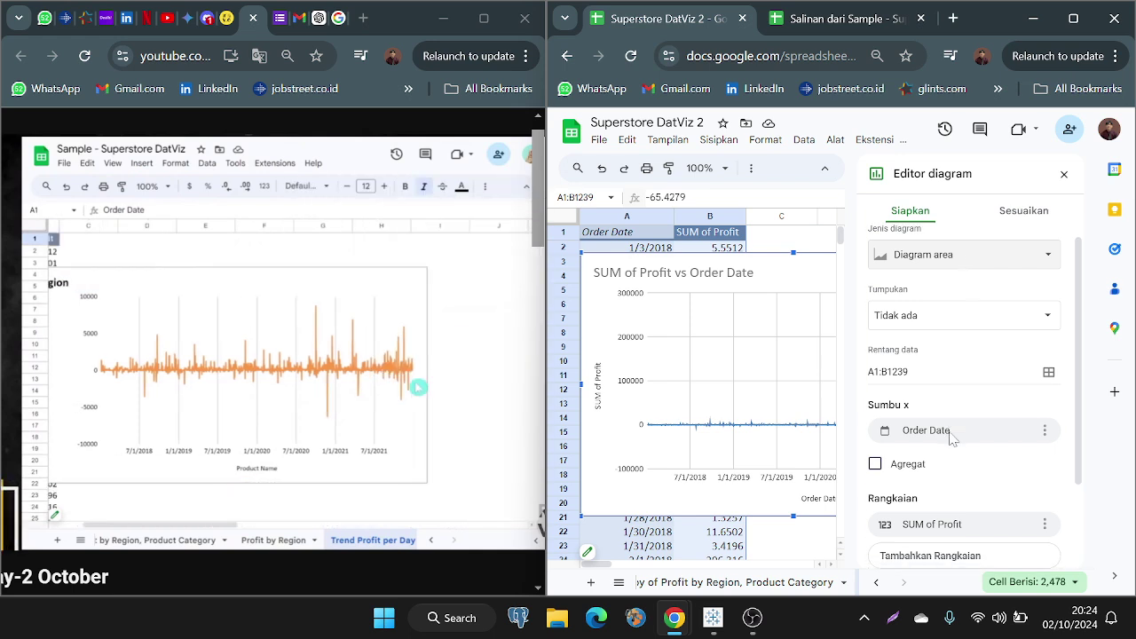
left_click(995, 256)
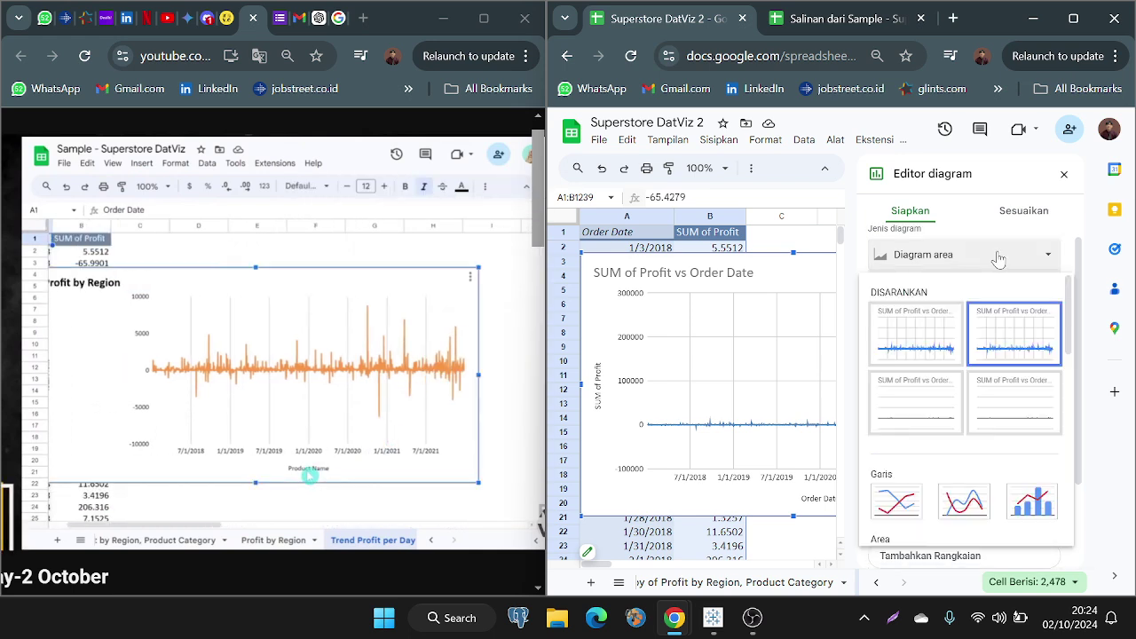
scroll(998, 392, "down", 6)
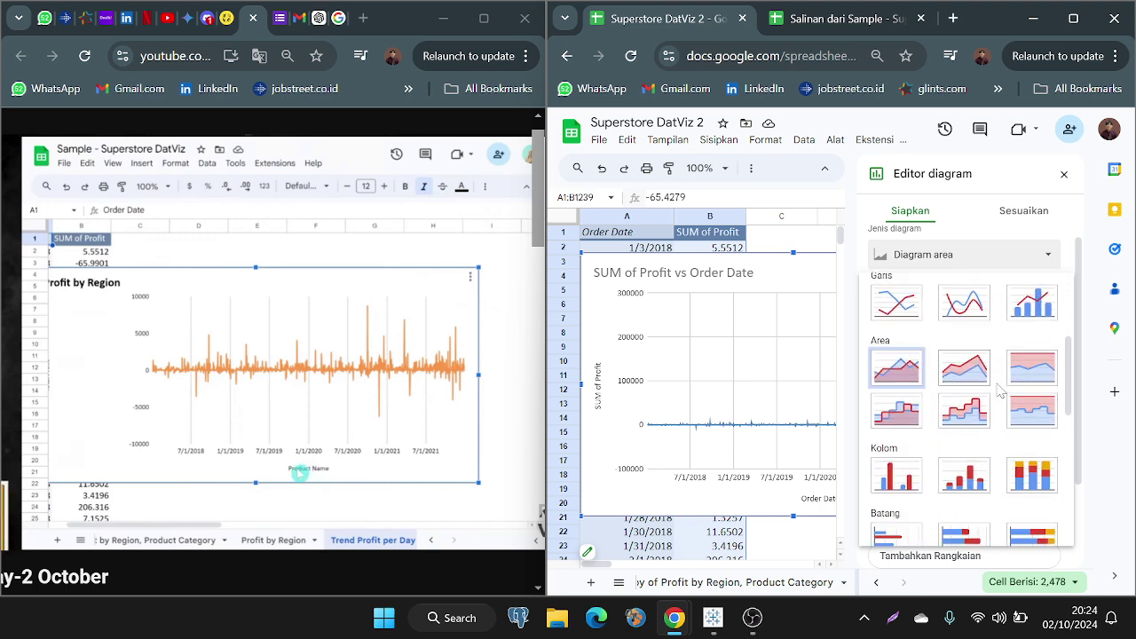
scroll(999, 391, "down", 5)
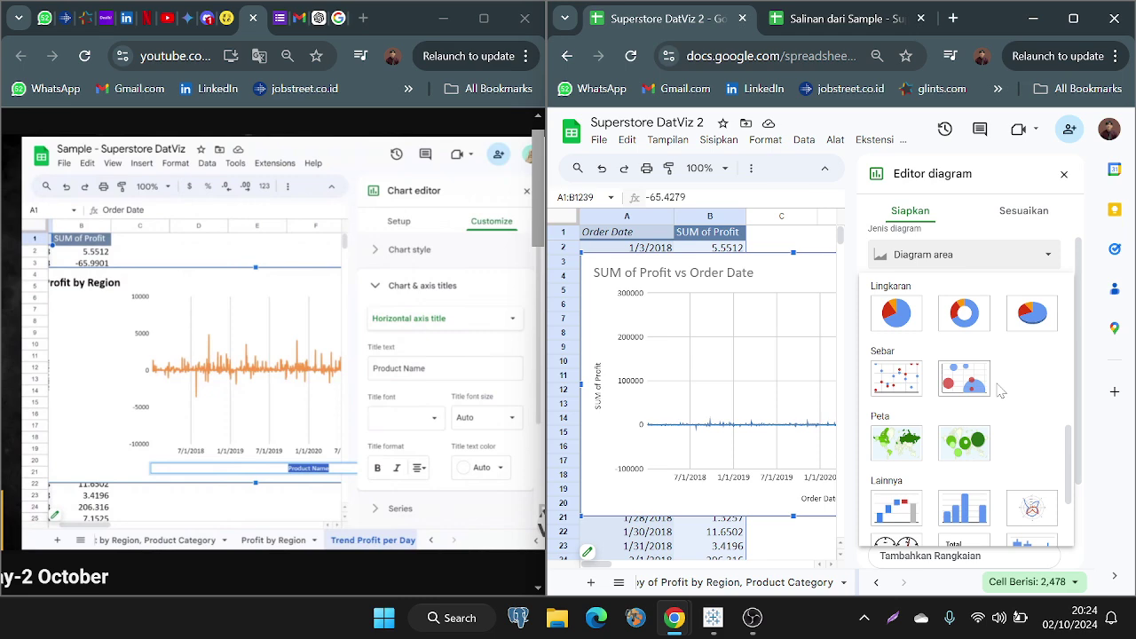
scroll(1003, 460, "up", 12)
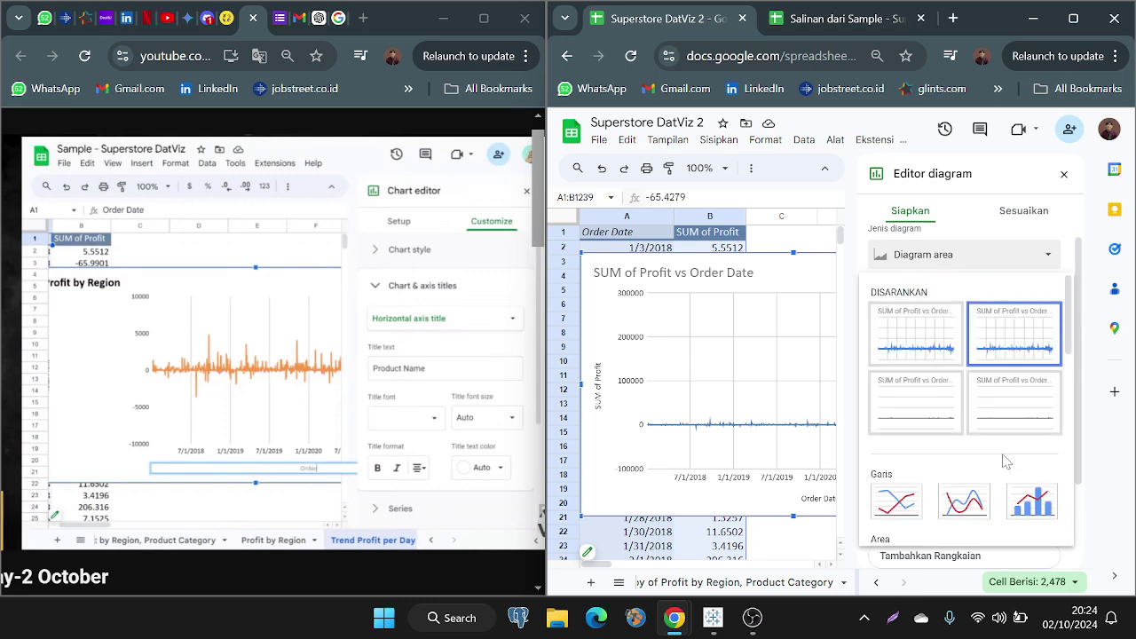
left_click(931, 359)
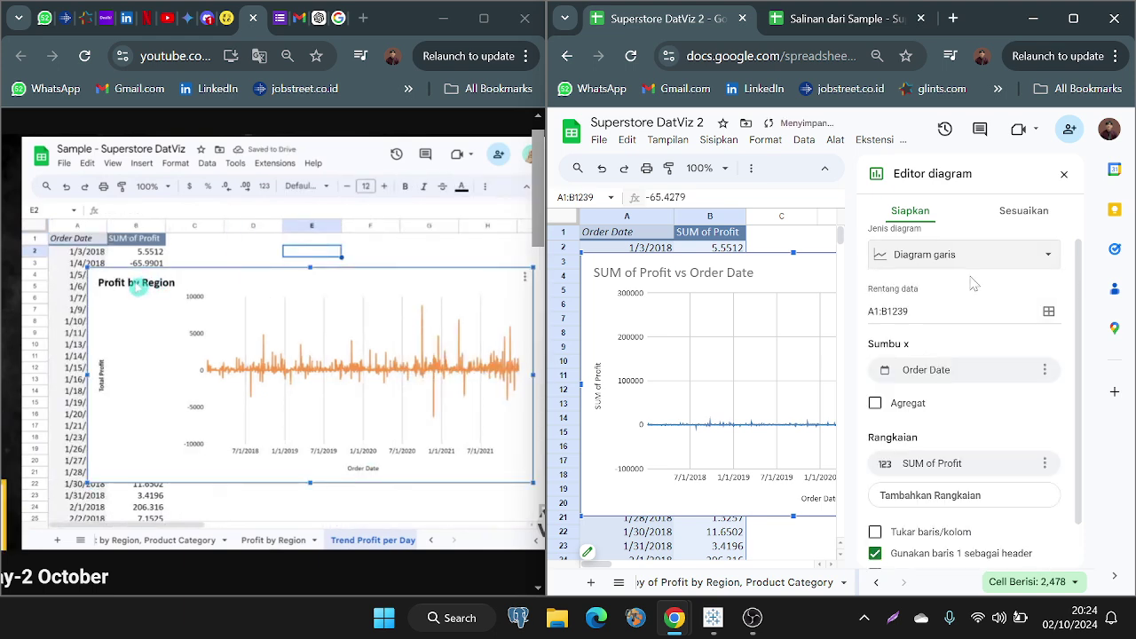
Step: Turn on aggregation for the Order Date x-axis of the line chart
scroll(1008, 388, "down", 1)
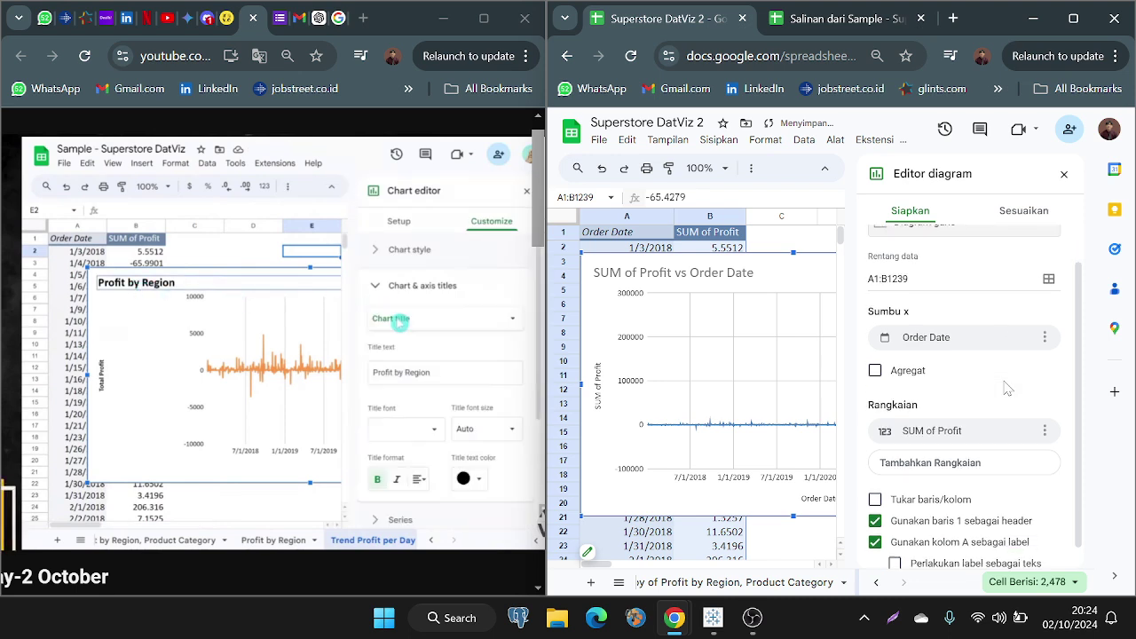
left_click(1044, 336)
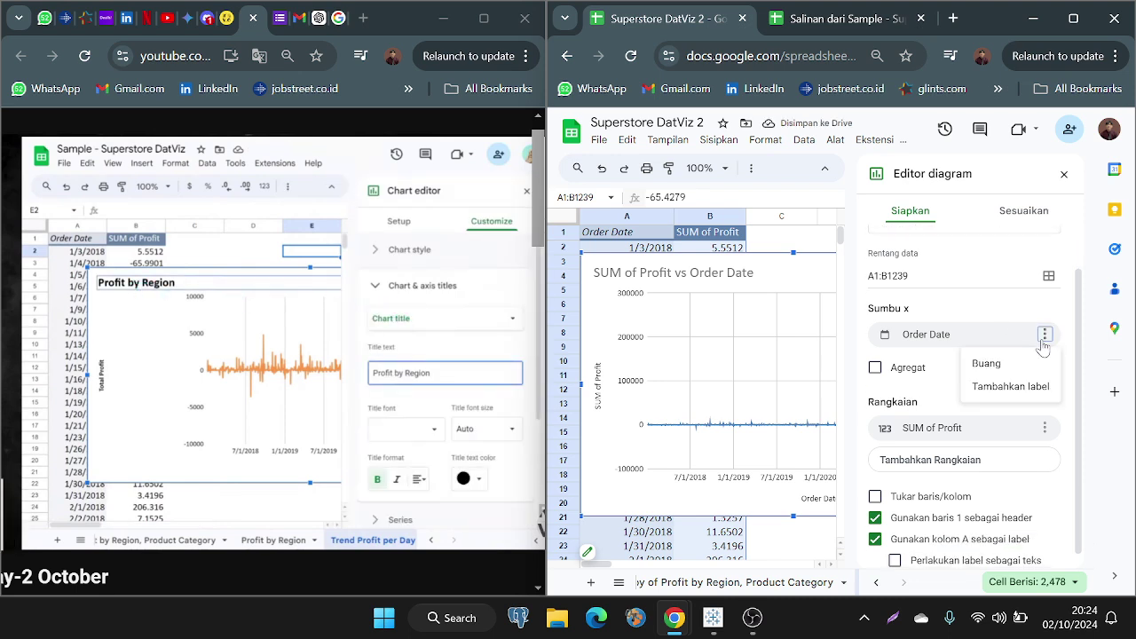
left_click(876, 368)
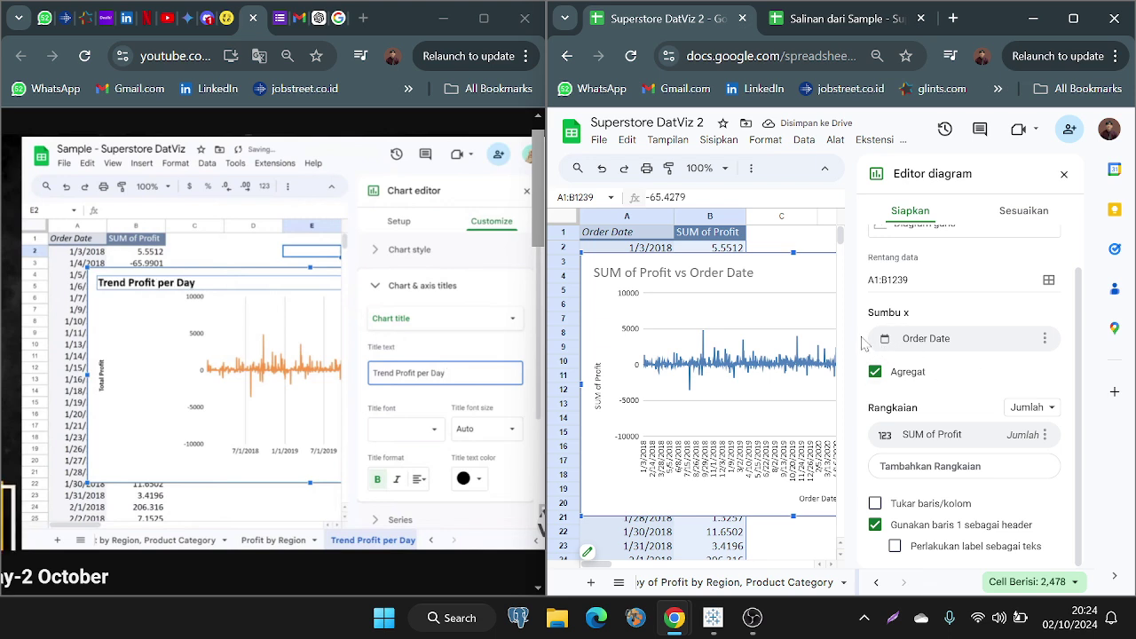
Step: Replace the chart title with Trend Profit per day and close the chart editor
left_click(661, 275)
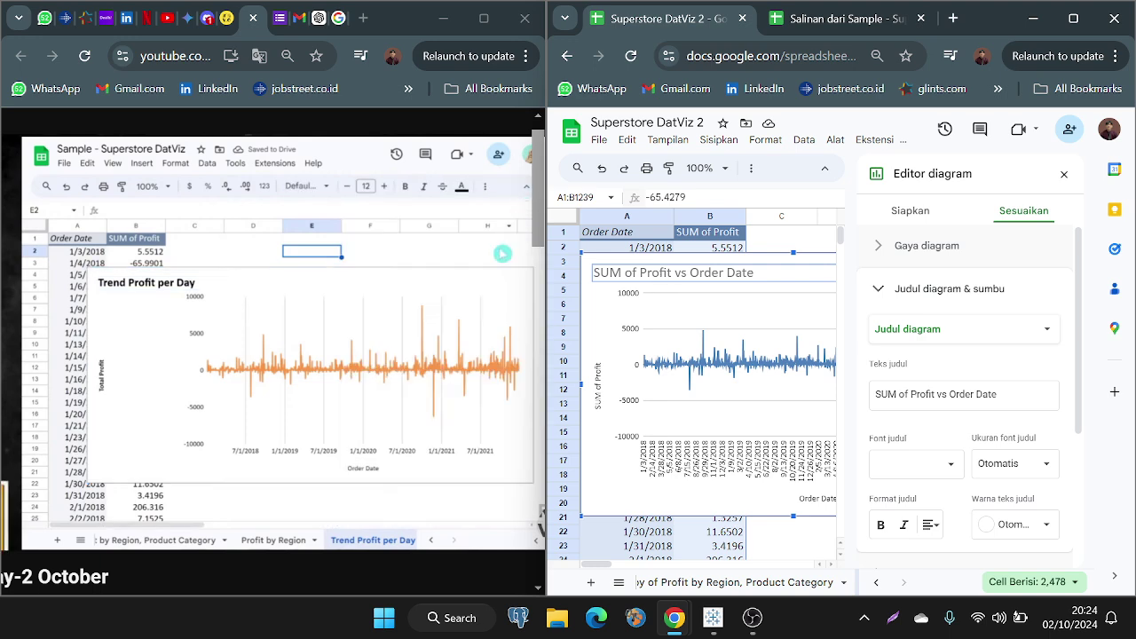
left_click_drag(661, 275, 593, 272)
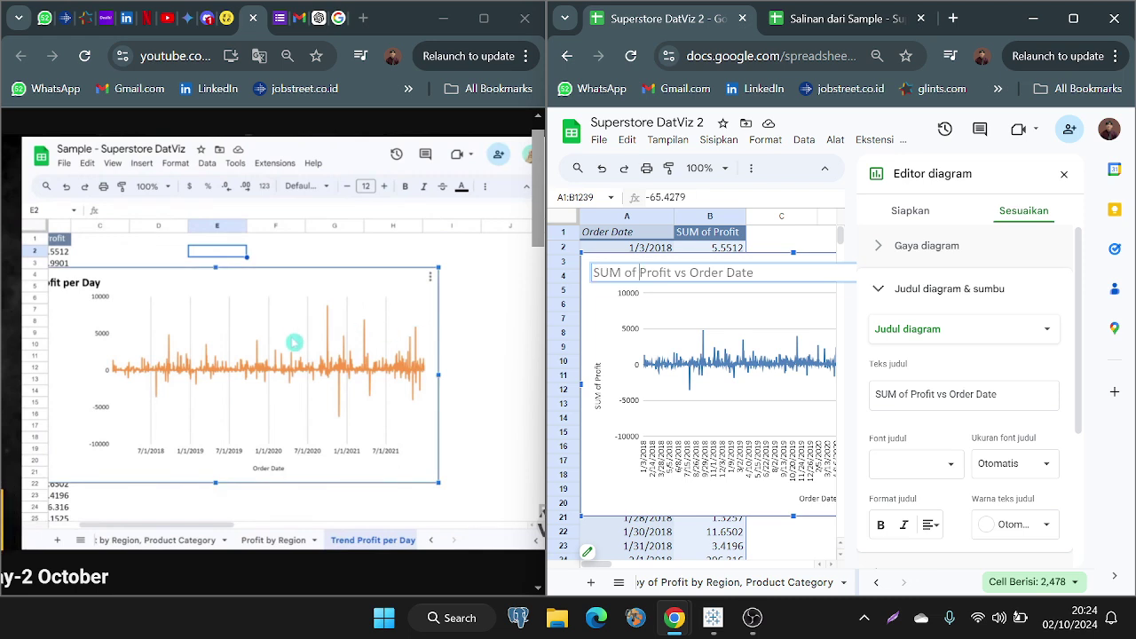
left_click_drag(753, 272, 586, 277)
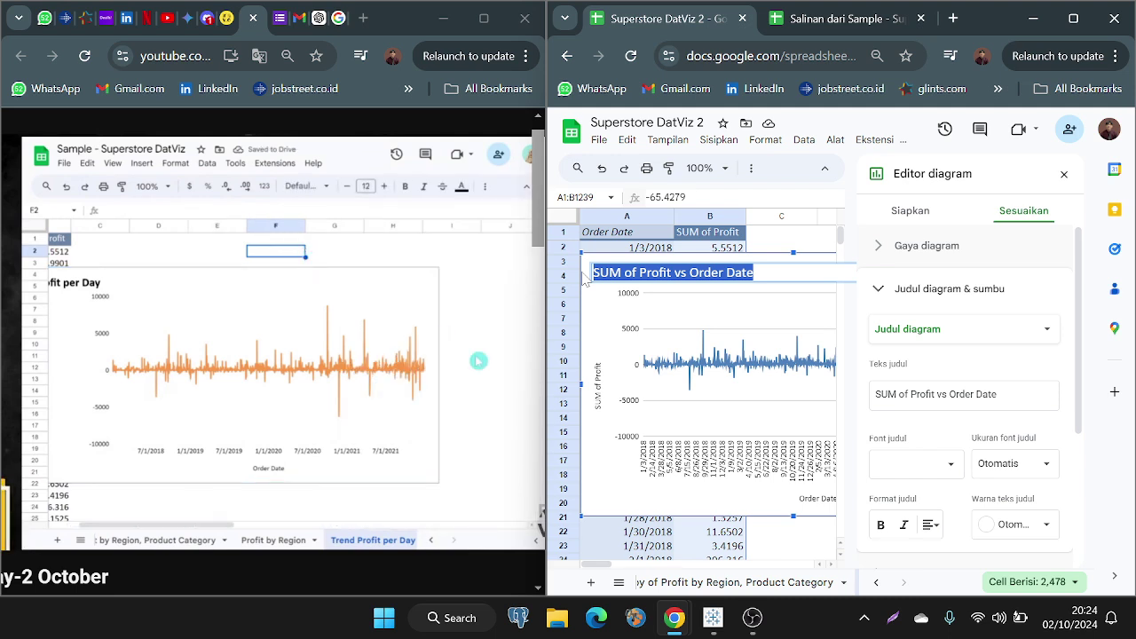
key("Caps_Lock")
type("Trend Profit per day")
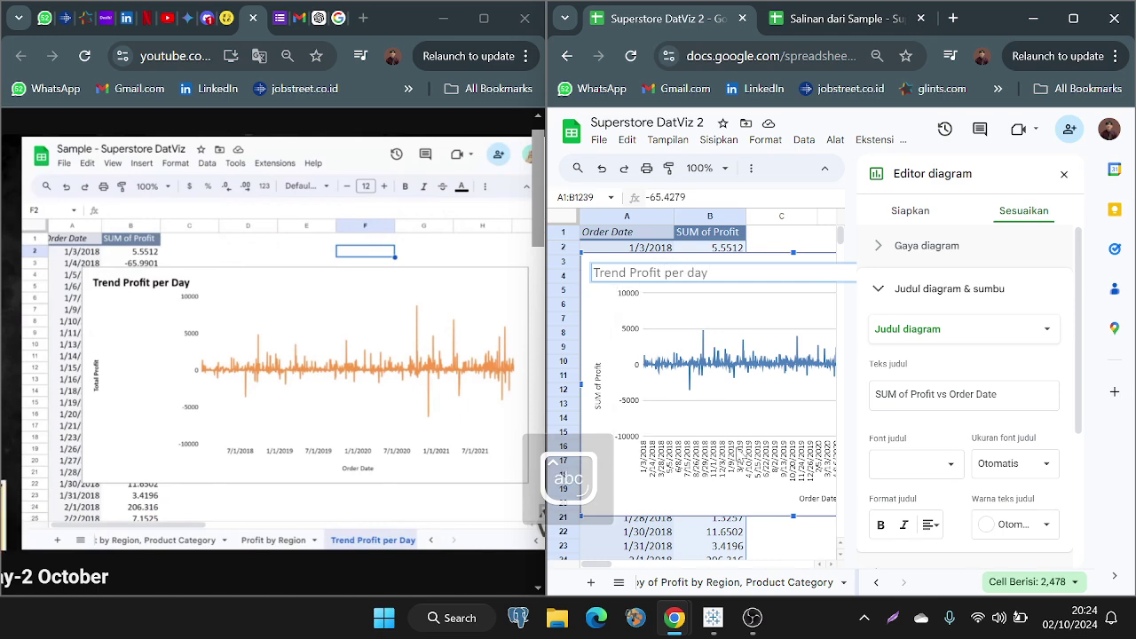
scroll(741, 455, "down", 2)
scroll(742, 455, "right", 1)
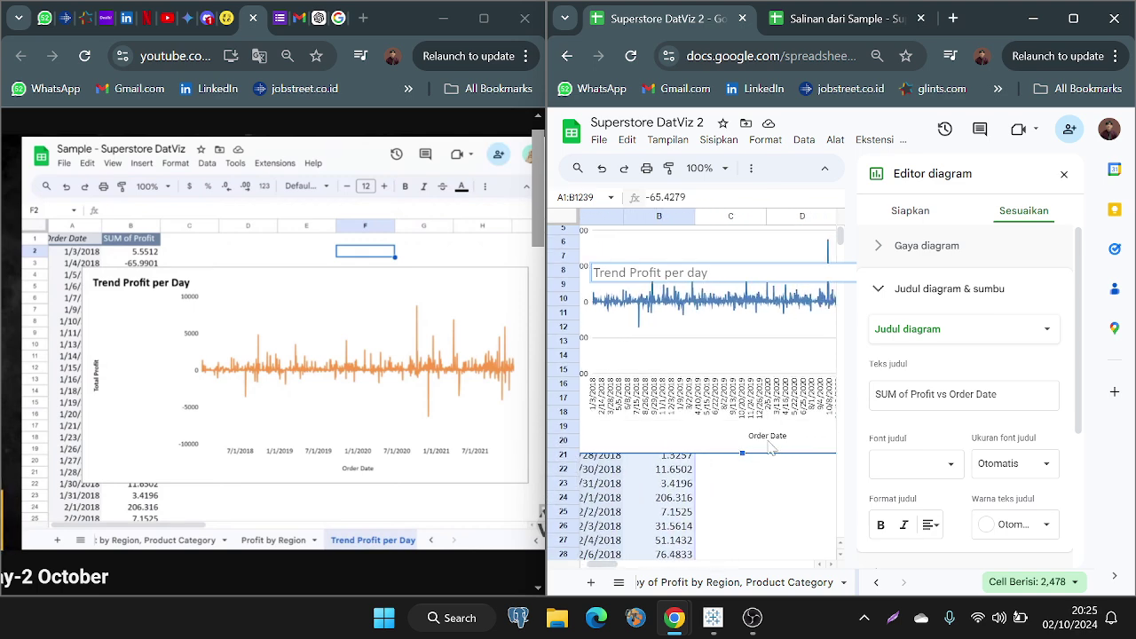
left_click(784, 489)
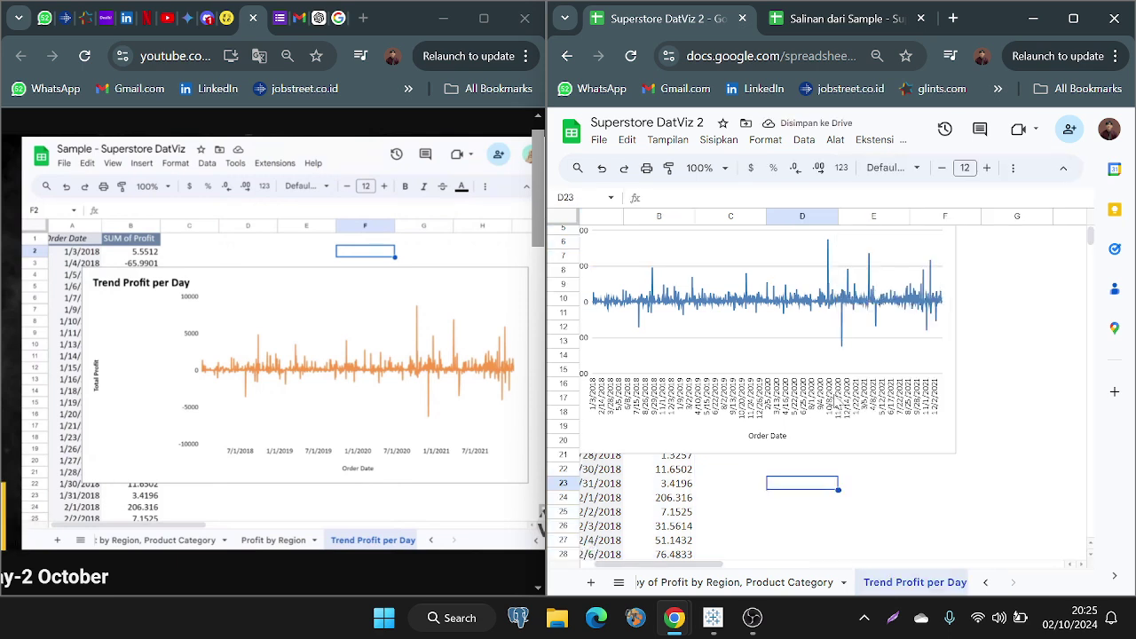
Step: Move the profit chart beside the pivot table, starting at column C and row 1, so it no longer covers the data
scroll(837, 403, "left", 1)
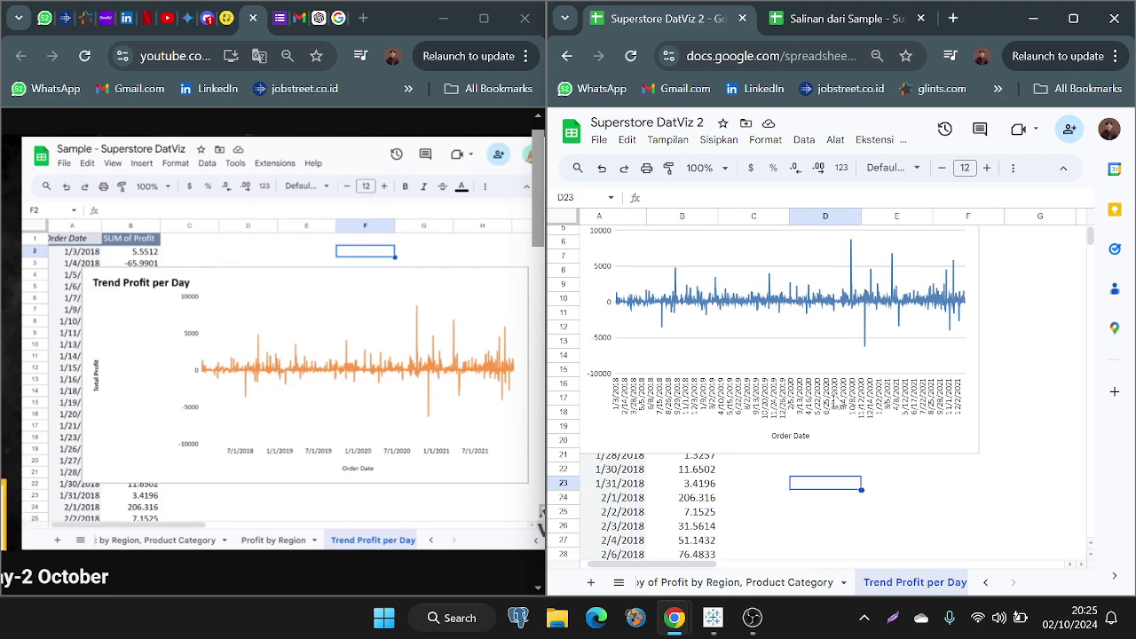
scroll(837, 402, "up", 2)
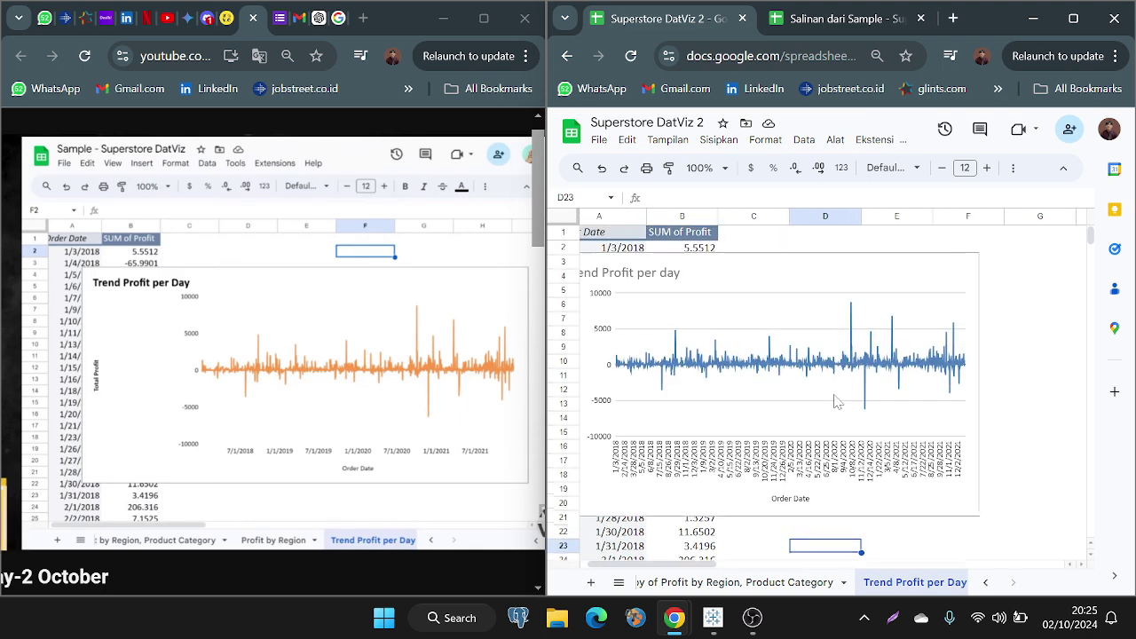
scroll(836, 402, "left", 1)
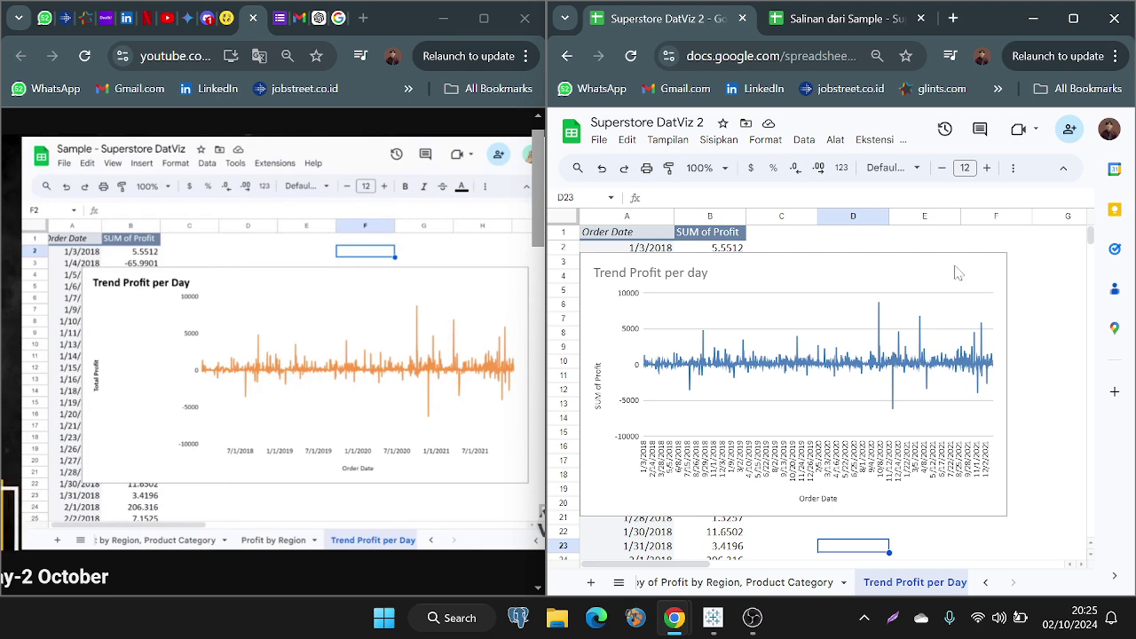
left_click_drag(957, 273, 1133, 247)
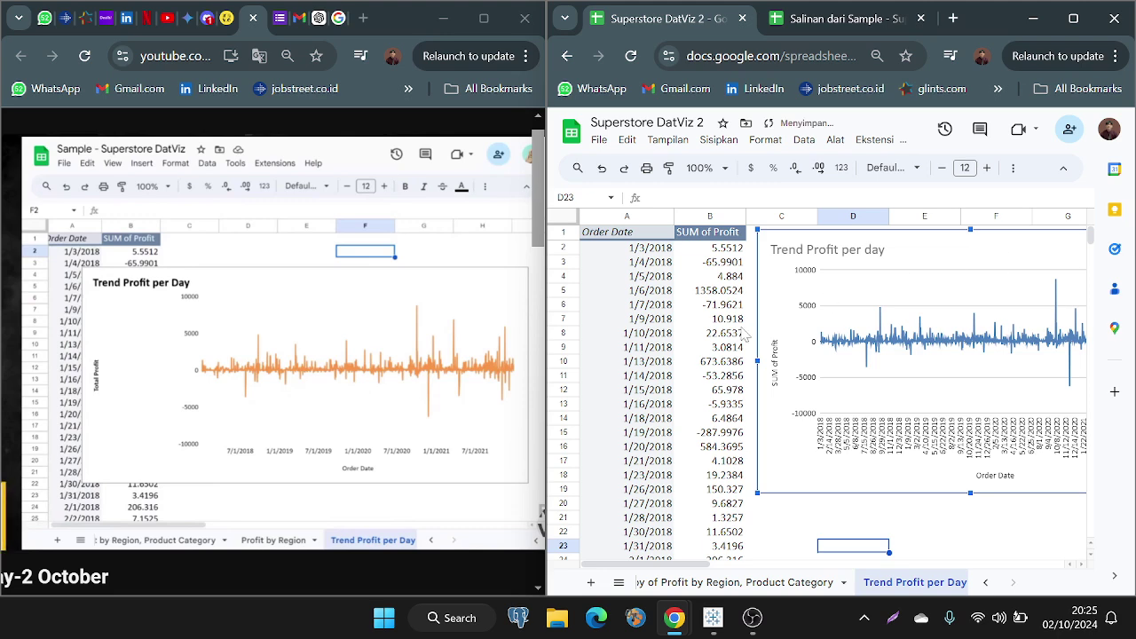
Step: Remove the major gridlines of the vertical axis from the Trend Profit per day chart and close the chart editor
scroll(743, 335, "right", 4)
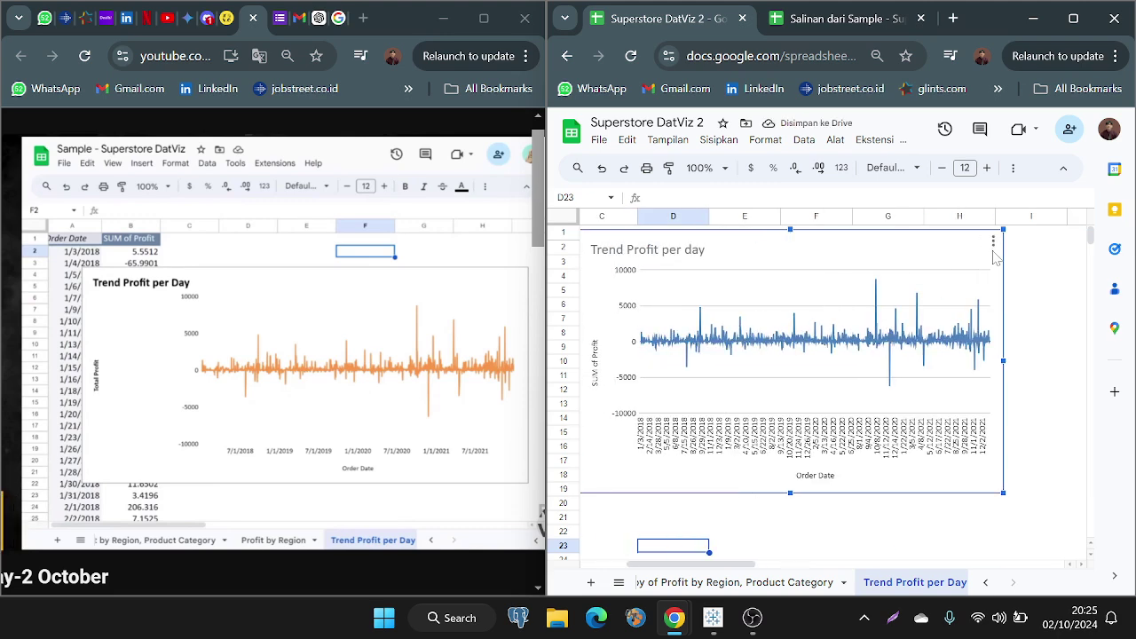
scroll(925, 258, "left", 2)
left_click(1032, 240)
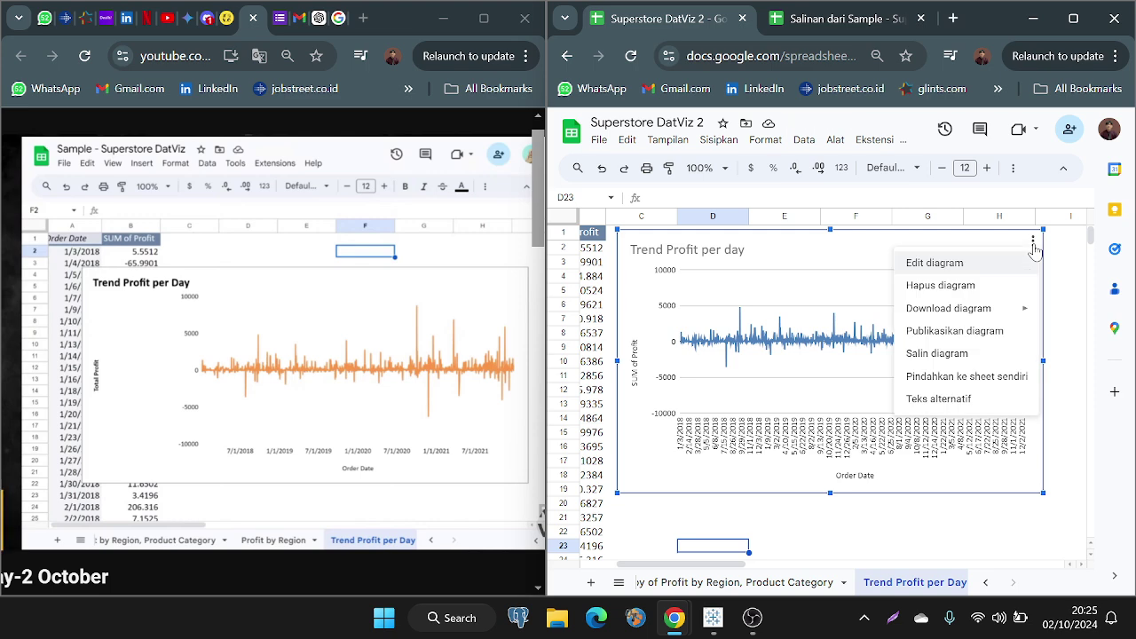
left_click(806, 269)
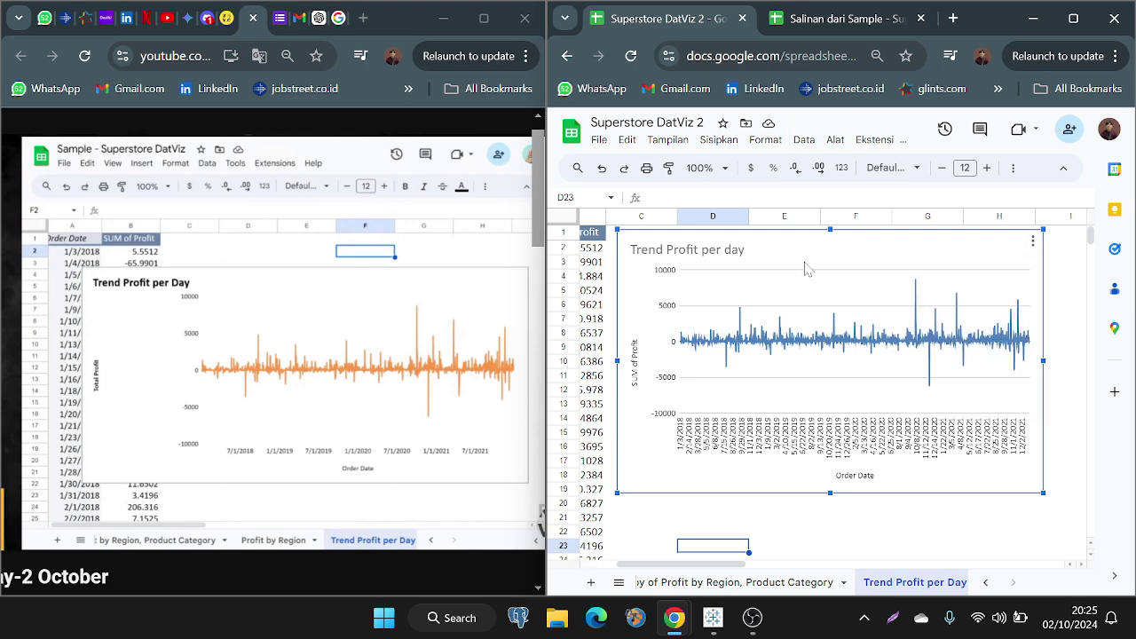
double_click(806, 269)
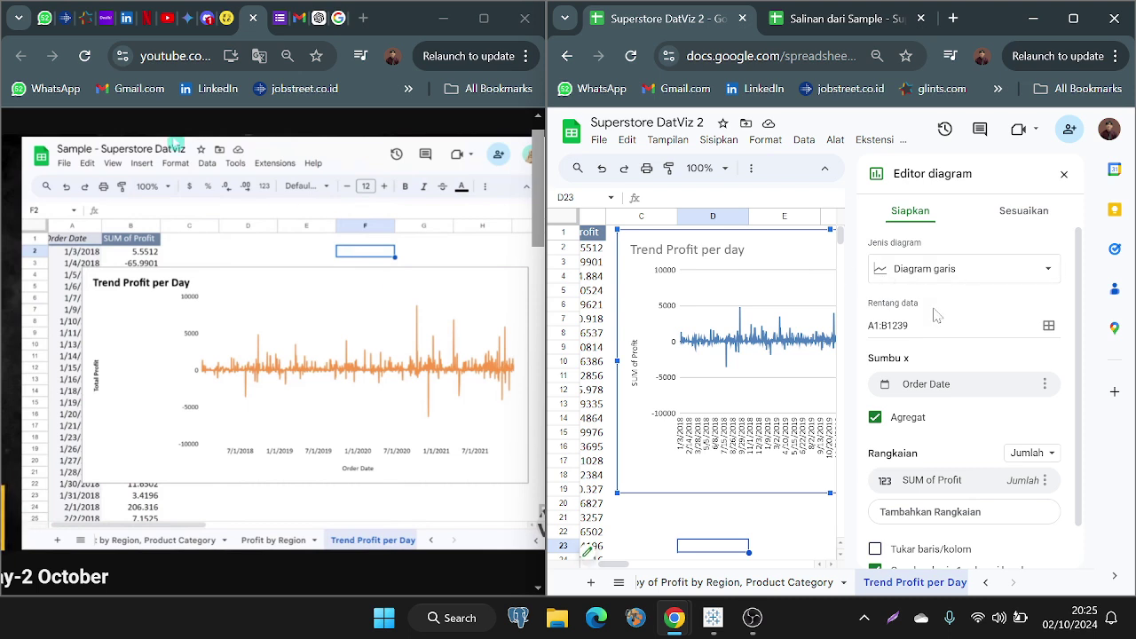
left_click(1012, 216)
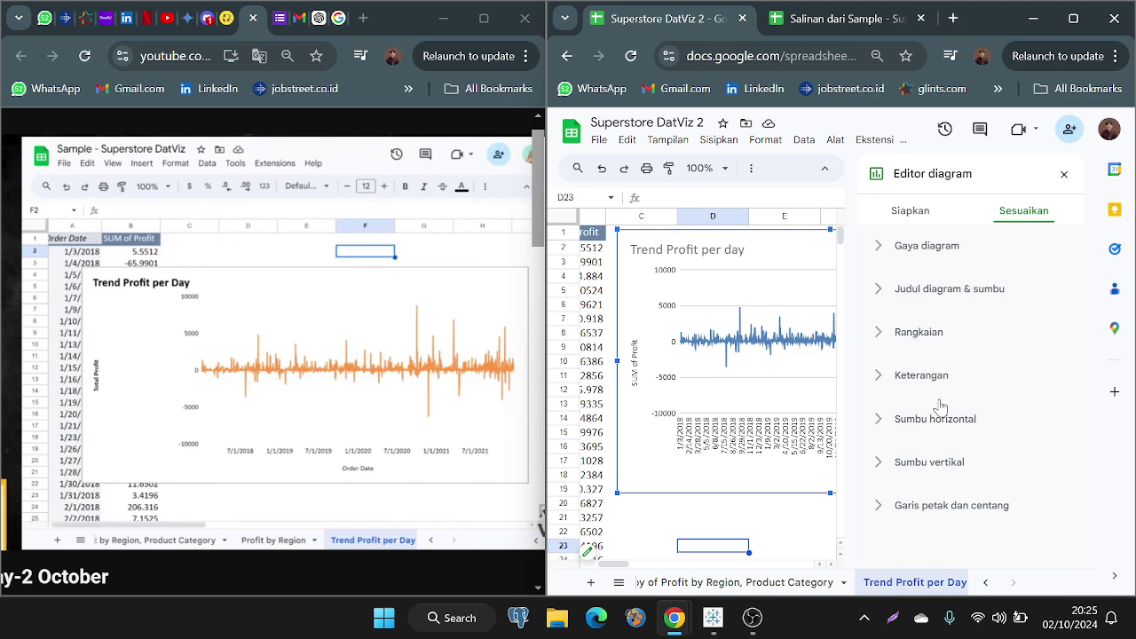
left_click(932, 506)
scroll(931, 507, "down", 2)
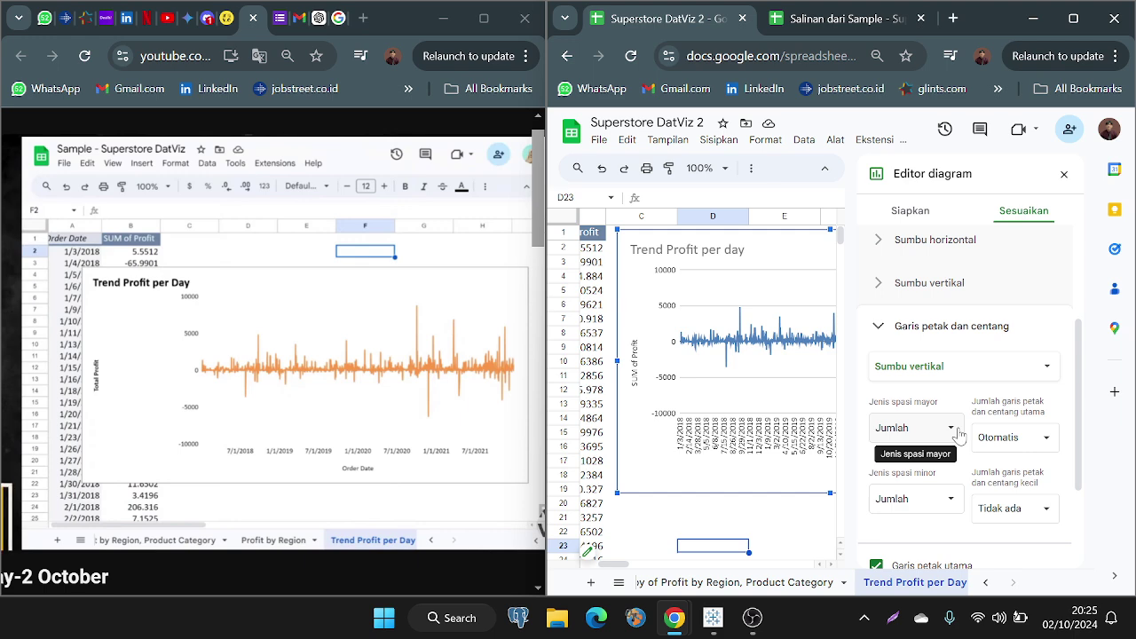
scroll(975, 477, "down", 2)
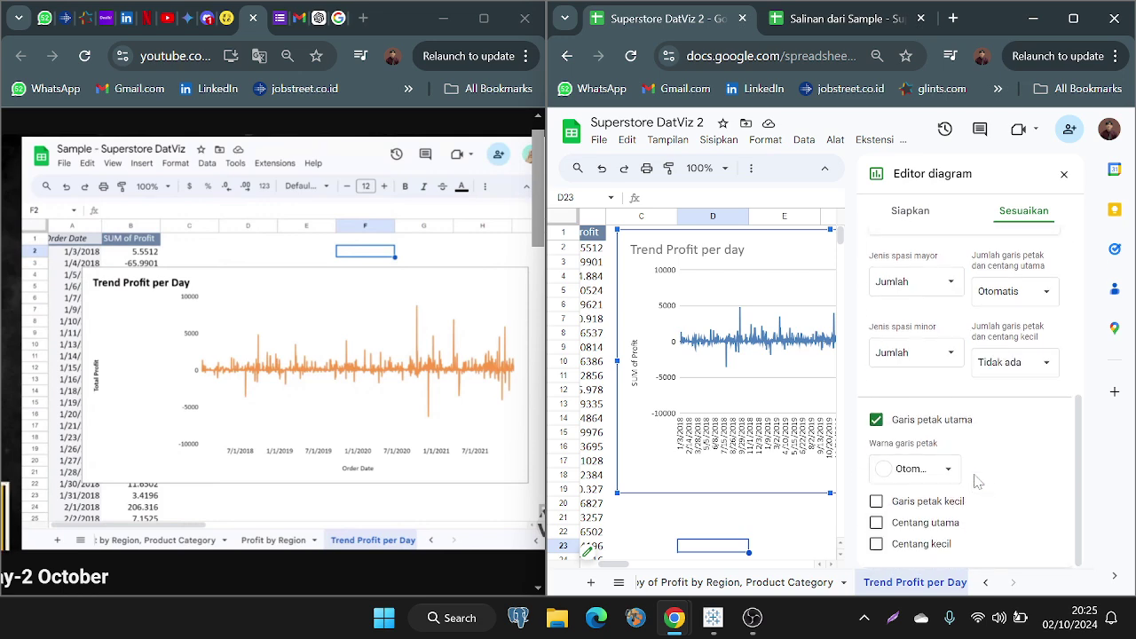
left_click(876, 420)
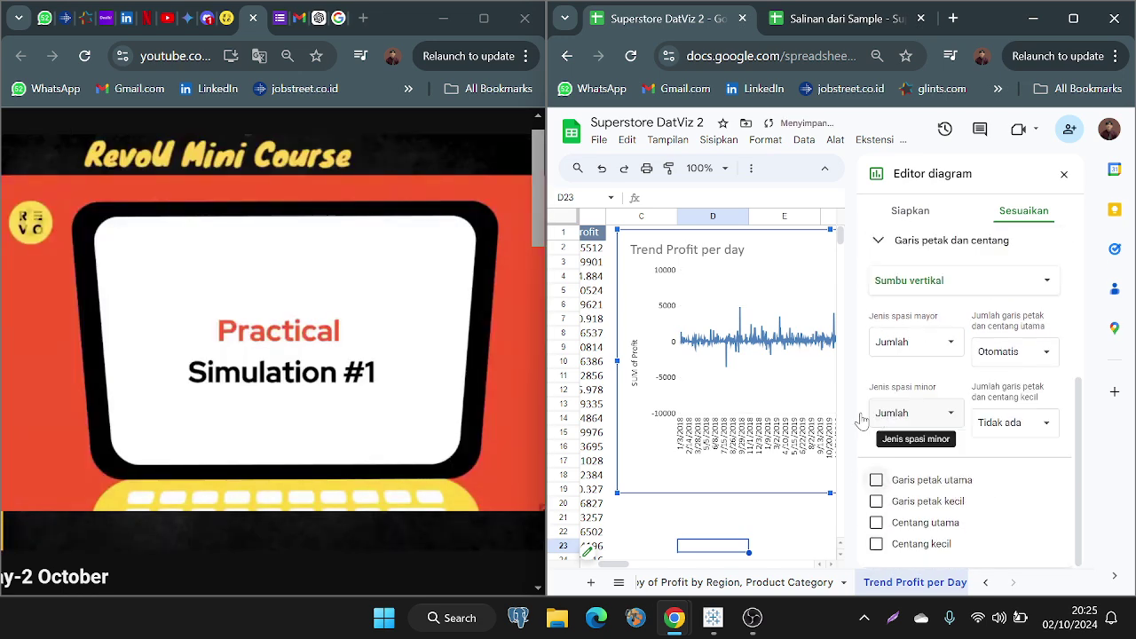
left_click(656, 503)
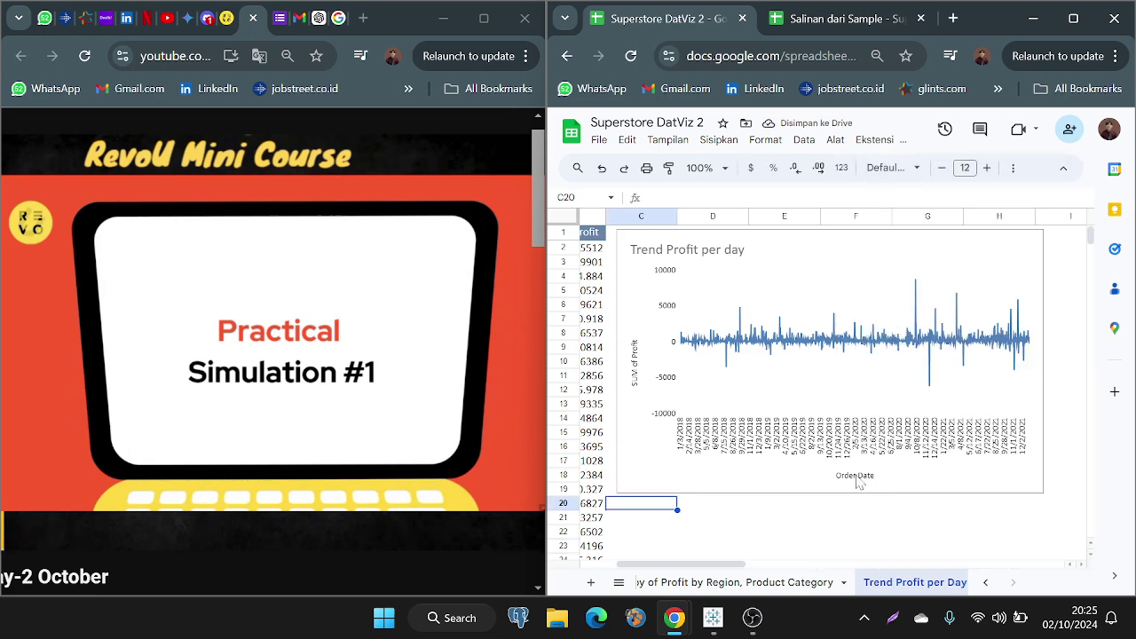
Step: Review the daily profit rows of the pivot table and the trend chart beside it
scroll(861, 483, "left", 3)
scroll(341, 400, "left", 2)
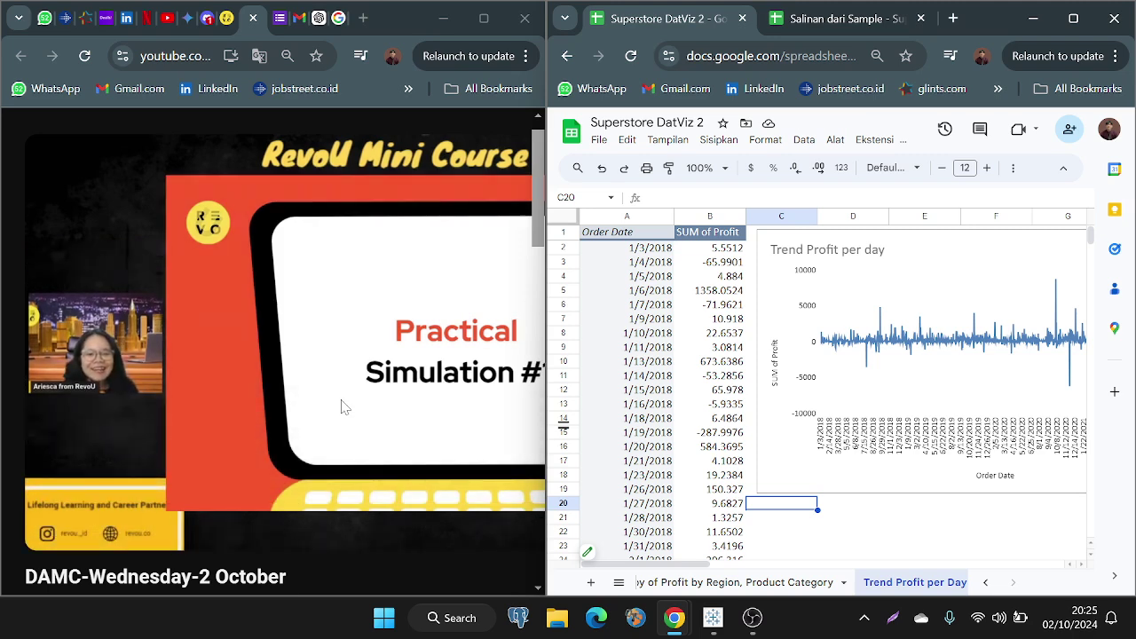
scroll(697, 380, "right", 2)
scroll(698, 380, "left", 1)
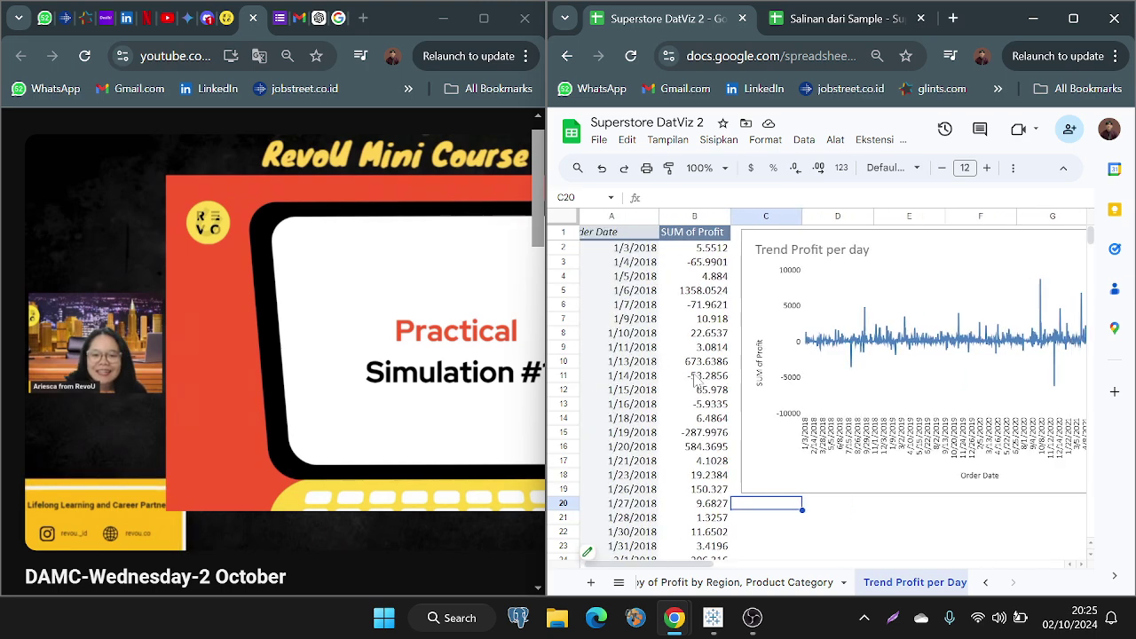
scroll(697, 379, "right", 4)
scroll(697, 380, "left", 4)
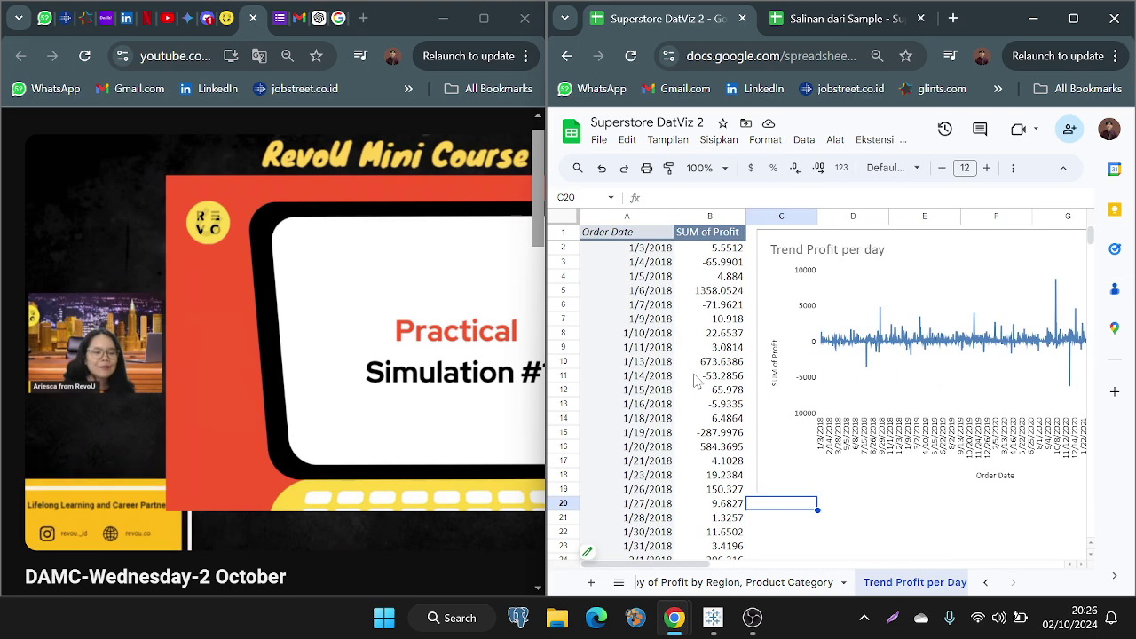
left_click(697, 380)
scroll(697, 380, "down", 3)
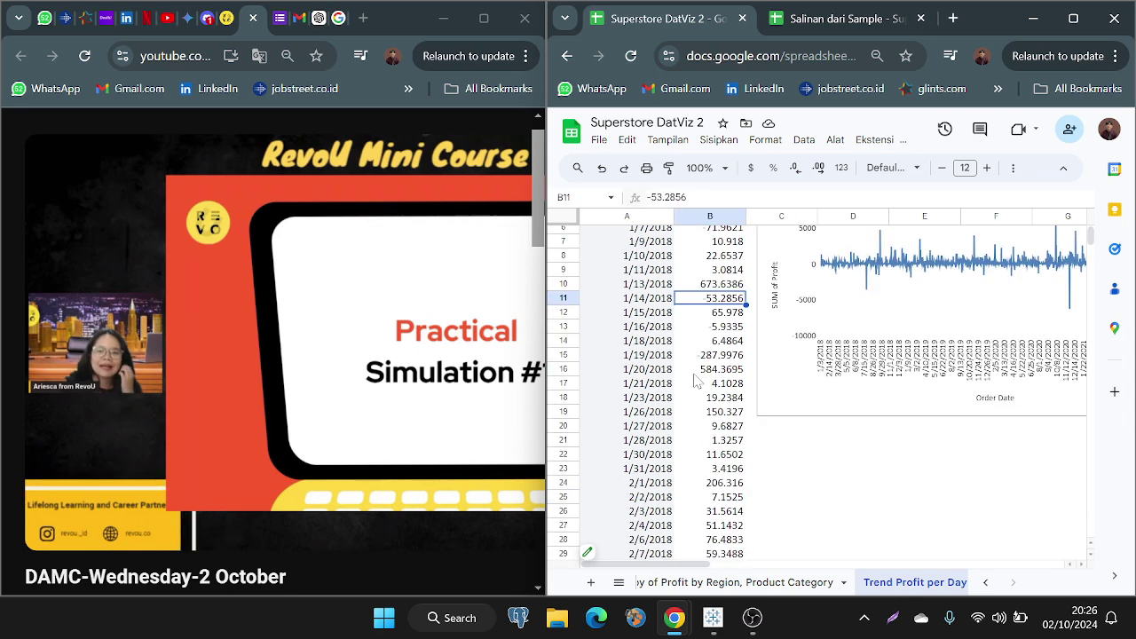
key("Escape")
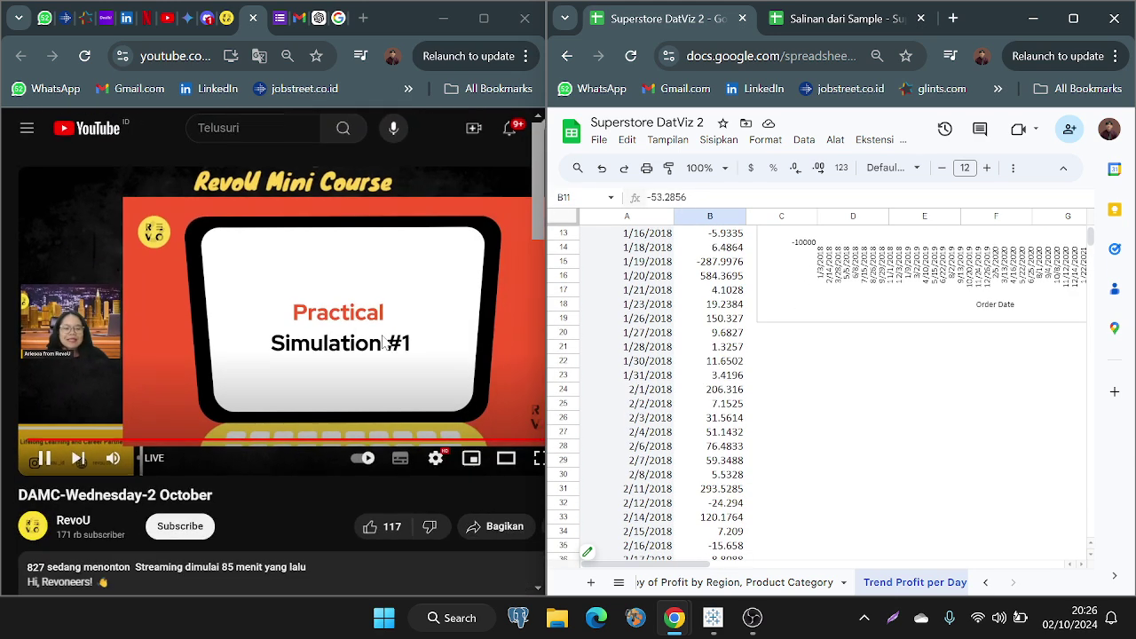
Step: Go back through the earlier chart sheets and open Copy of Top 5 Product Sold, which holds the Profit by Subcategory chart
scroll(707, 397, "up", 4)
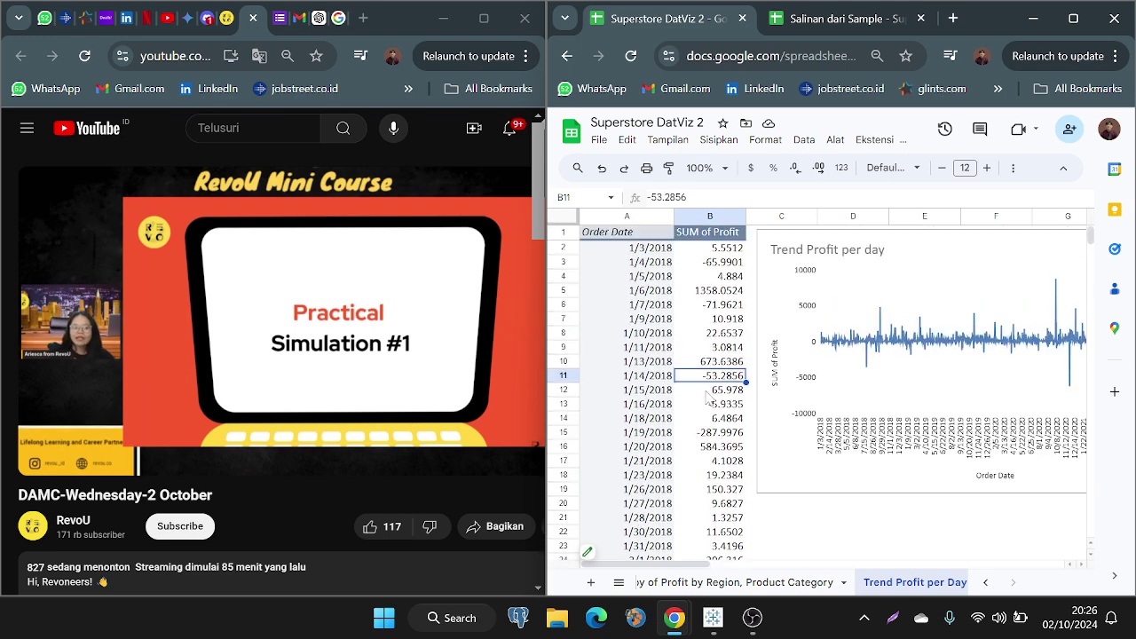
left_click(771, 582)
scroll(754, 586, "up", 3)
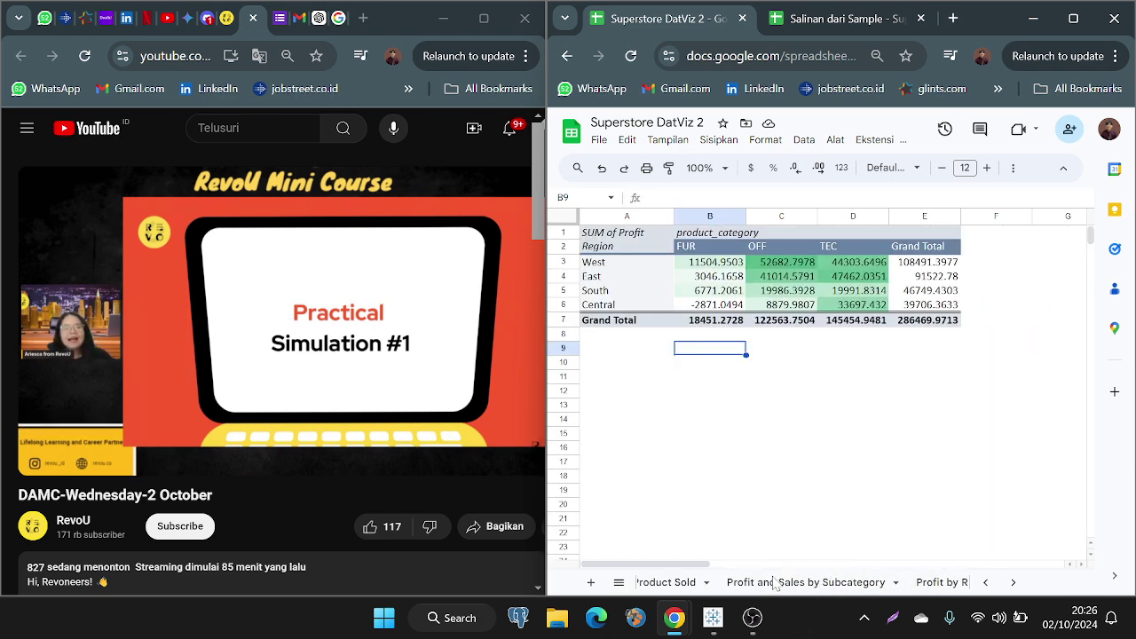
left_click(756, 585)
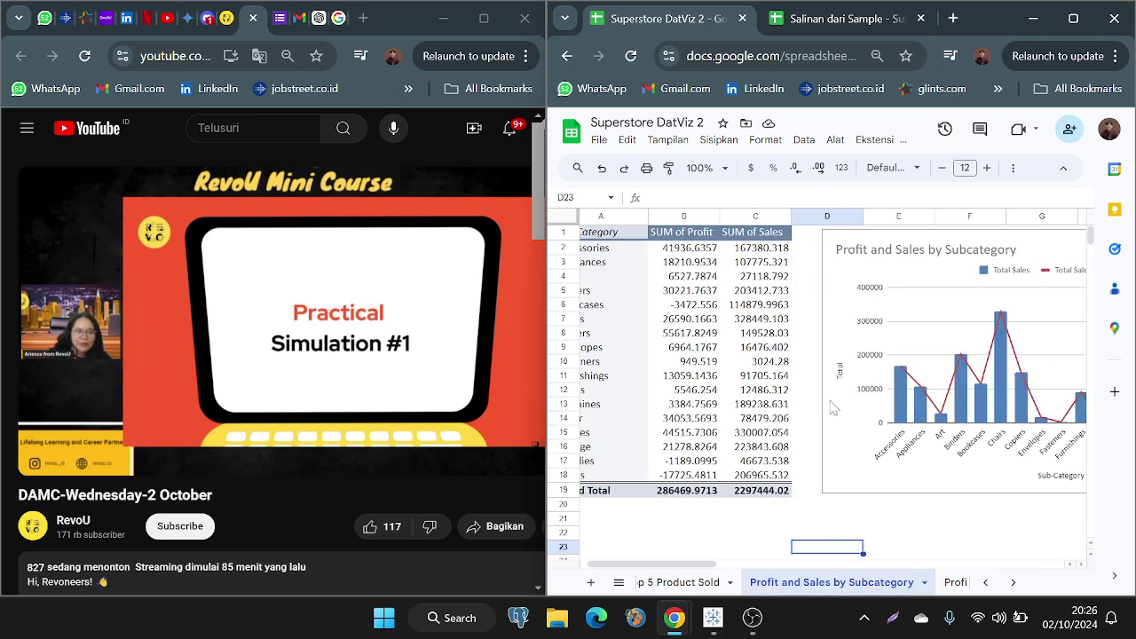
left_click(712, 333)
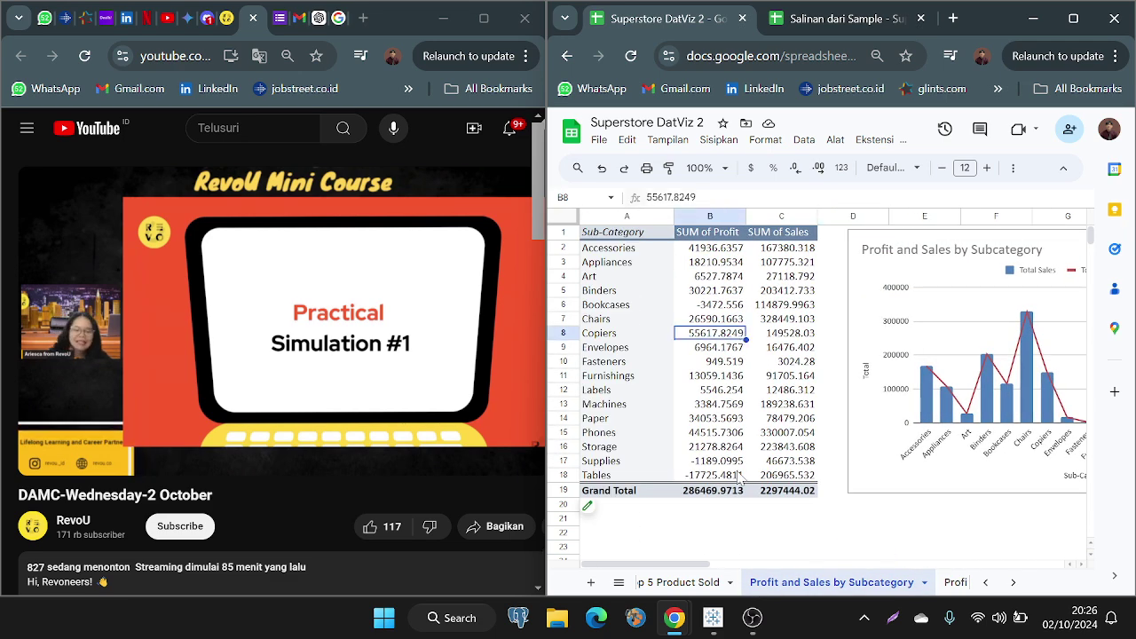
left_click(684, 585)
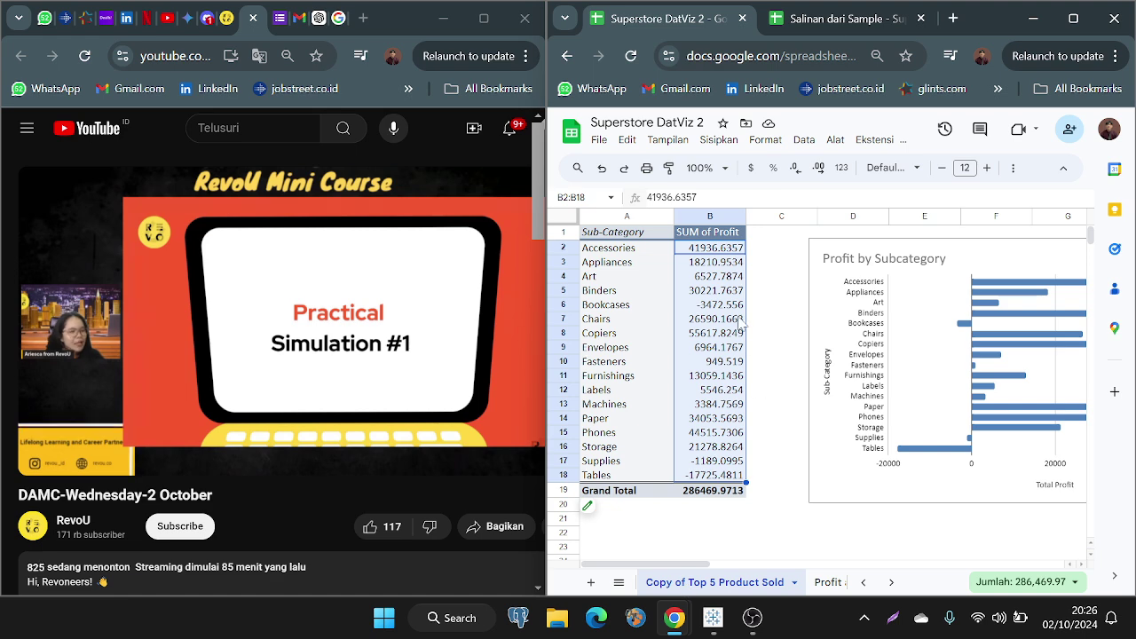
left_click(714, 261)
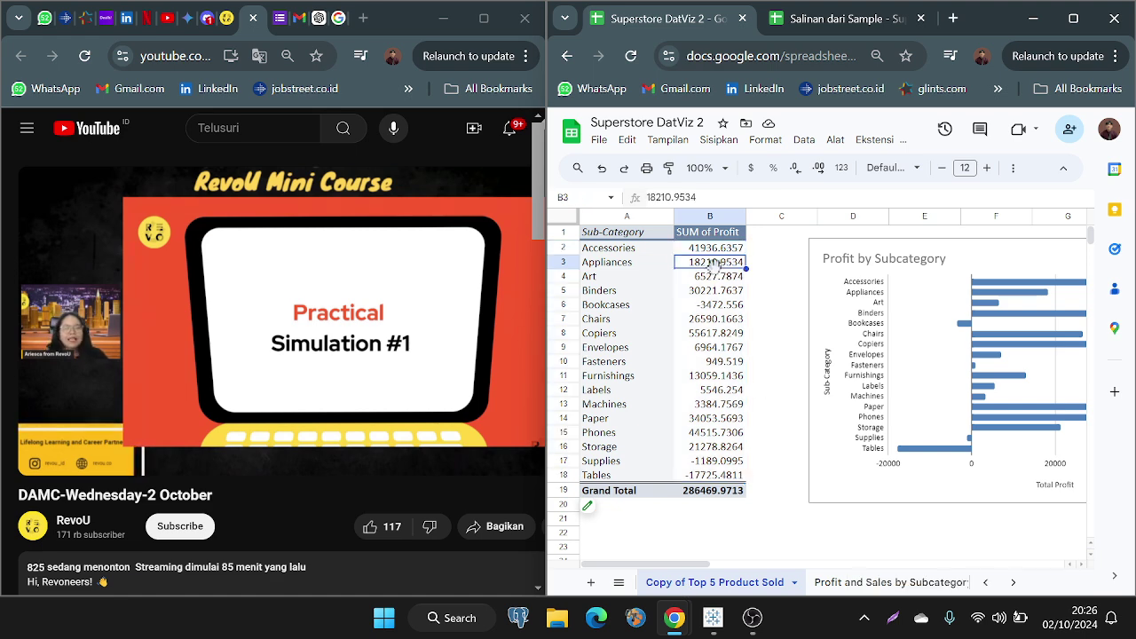
left_click(656, 251)
left_click_drag(665, 253, 718, 405)
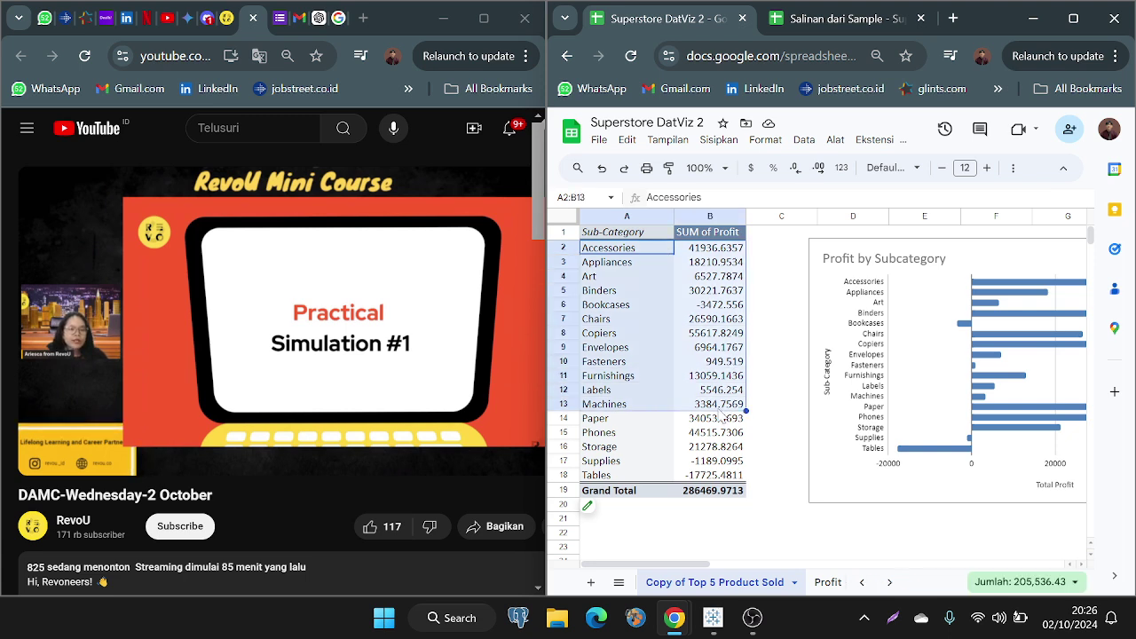
left_click(718, 407)
left_click_drag(640, 250, 707, 486)
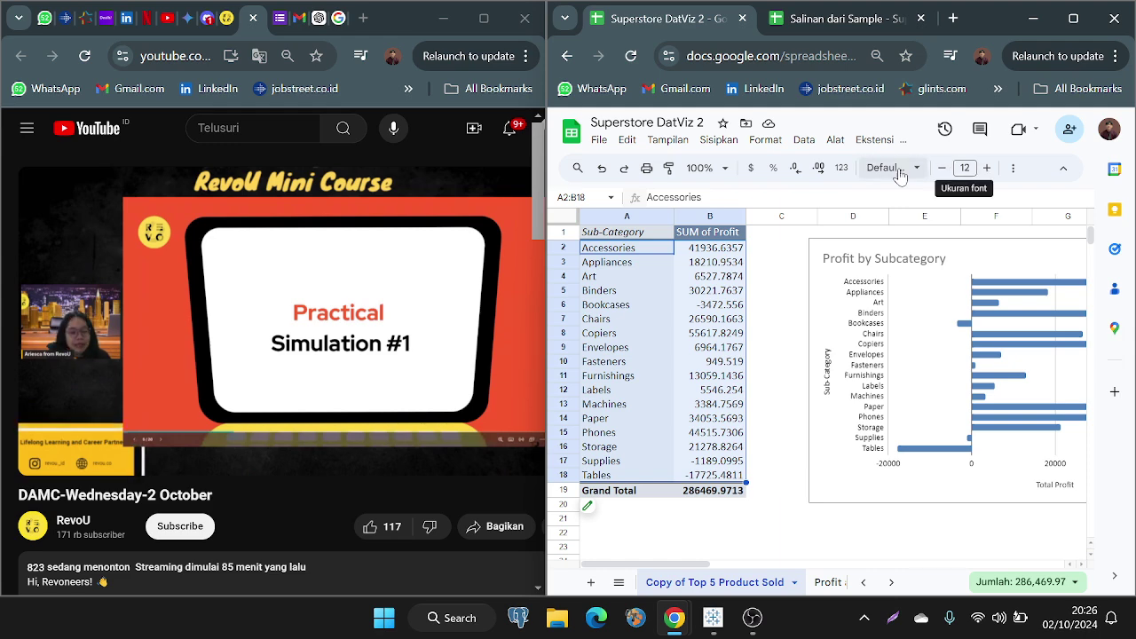
left_click(800, 144)
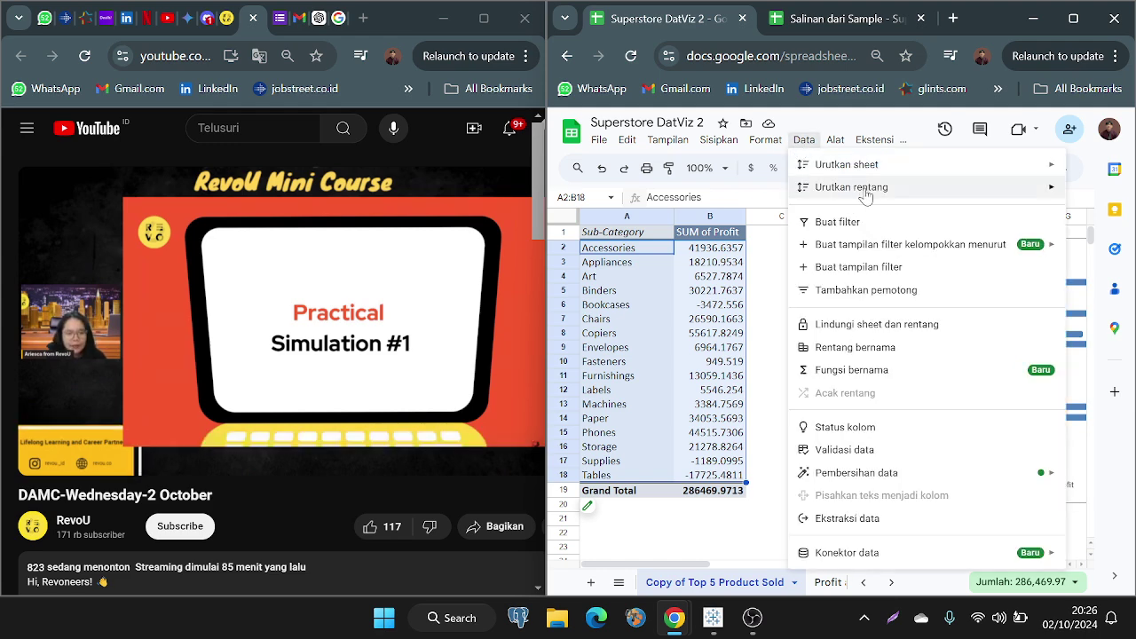
mouse_move(866, 196)
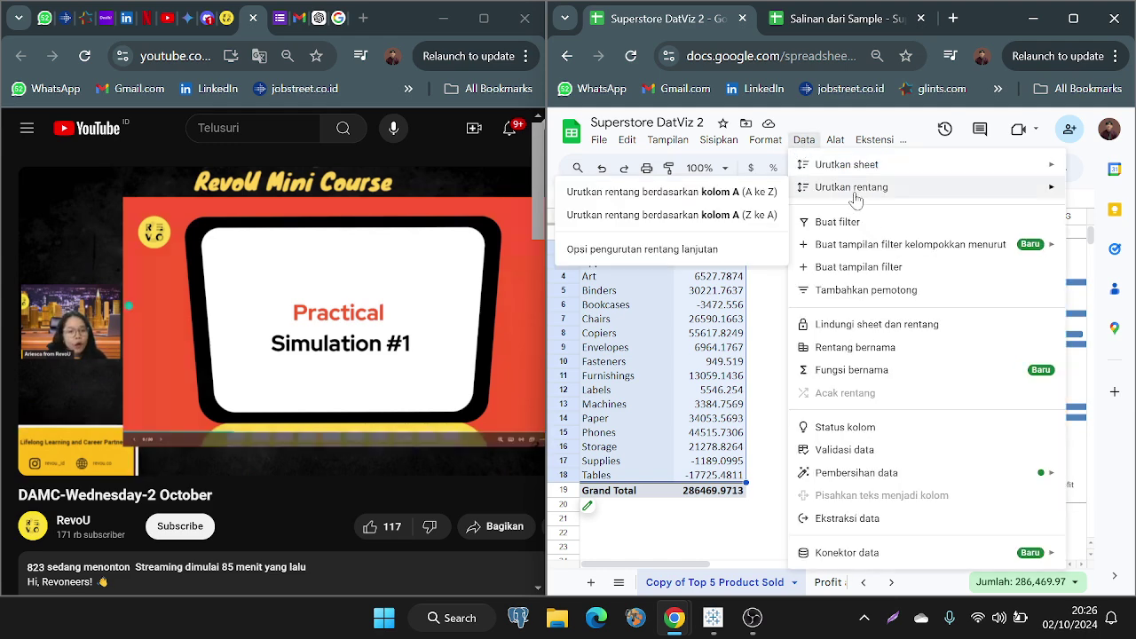
left_click(777, 307)
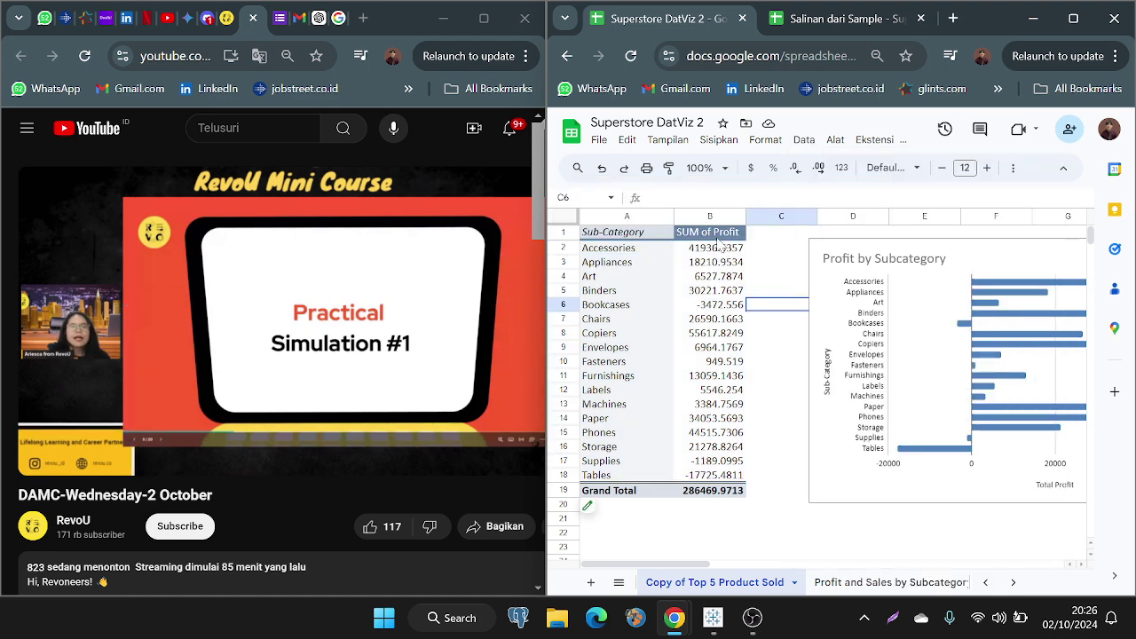
Step: Try to sort the SUM of Profit range B2:B18 by column B from A to Z, and undo the attempt
left_click_drag(719, 238, 719, 425)
left_click_drag(717, 463, 721, 476)
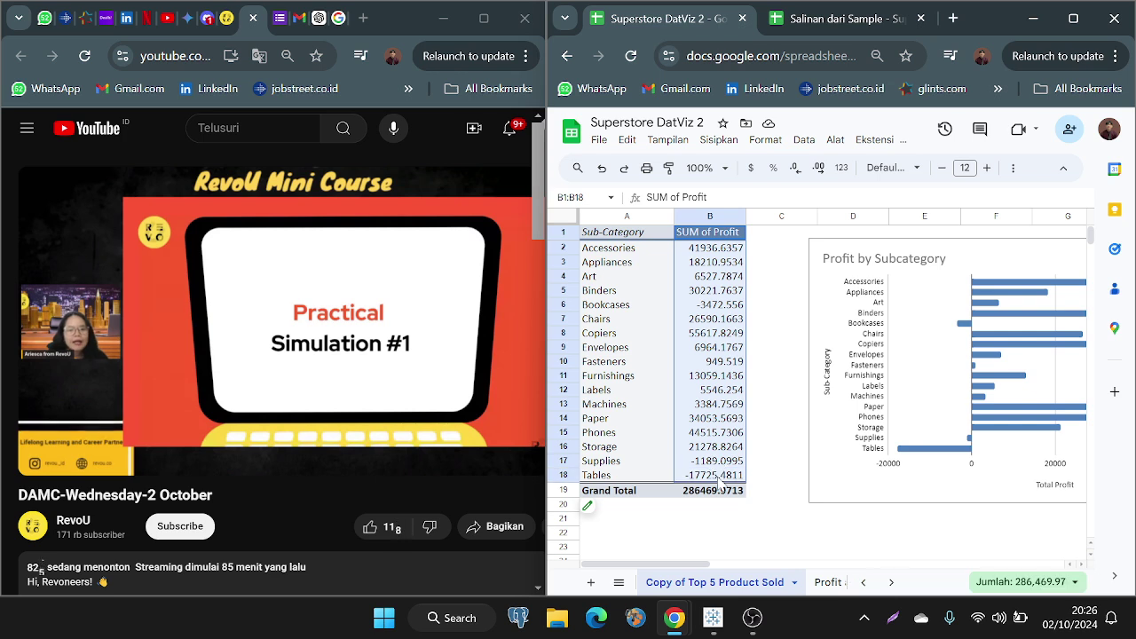
left_click(696, 247)
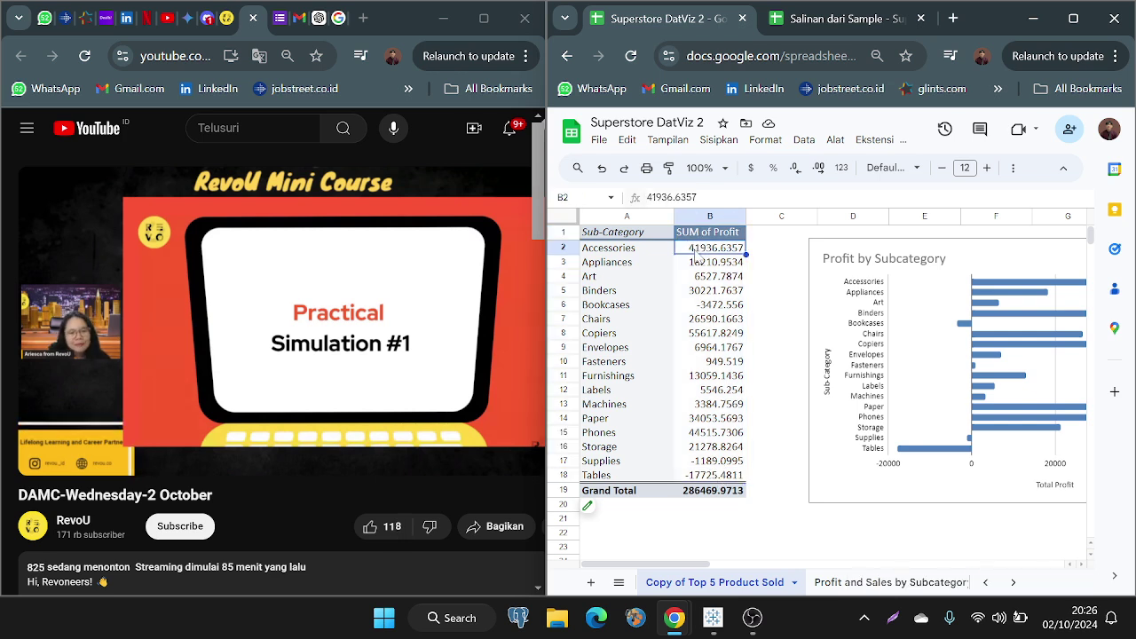
left_click_drag(697, 250, 700, 480)
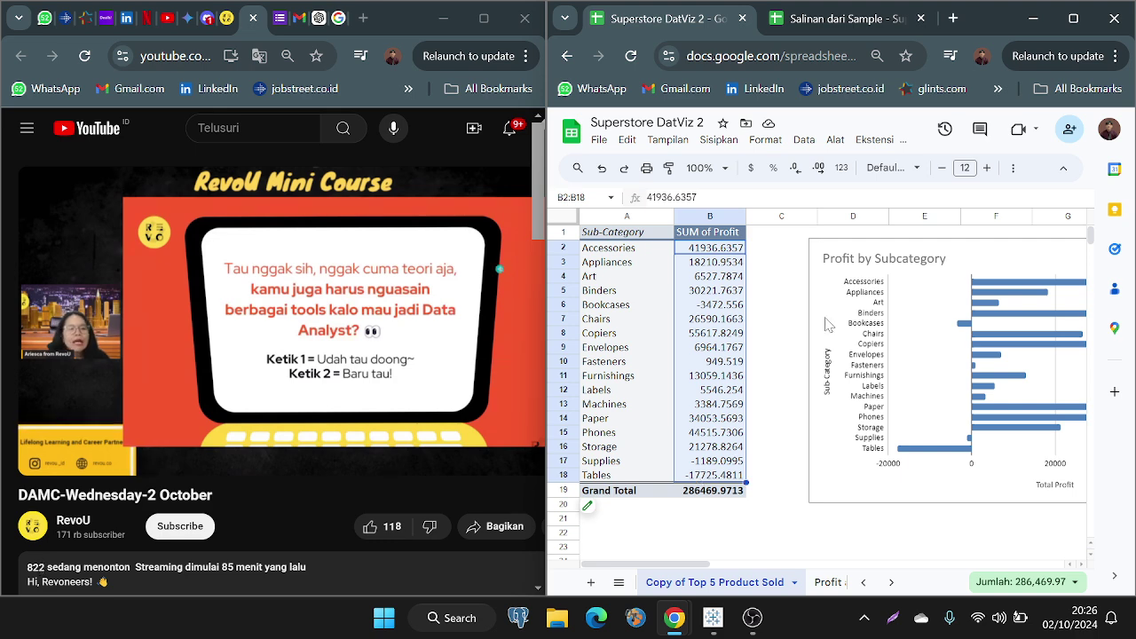
left_click(803, 140)
mouse_move(834, 170)
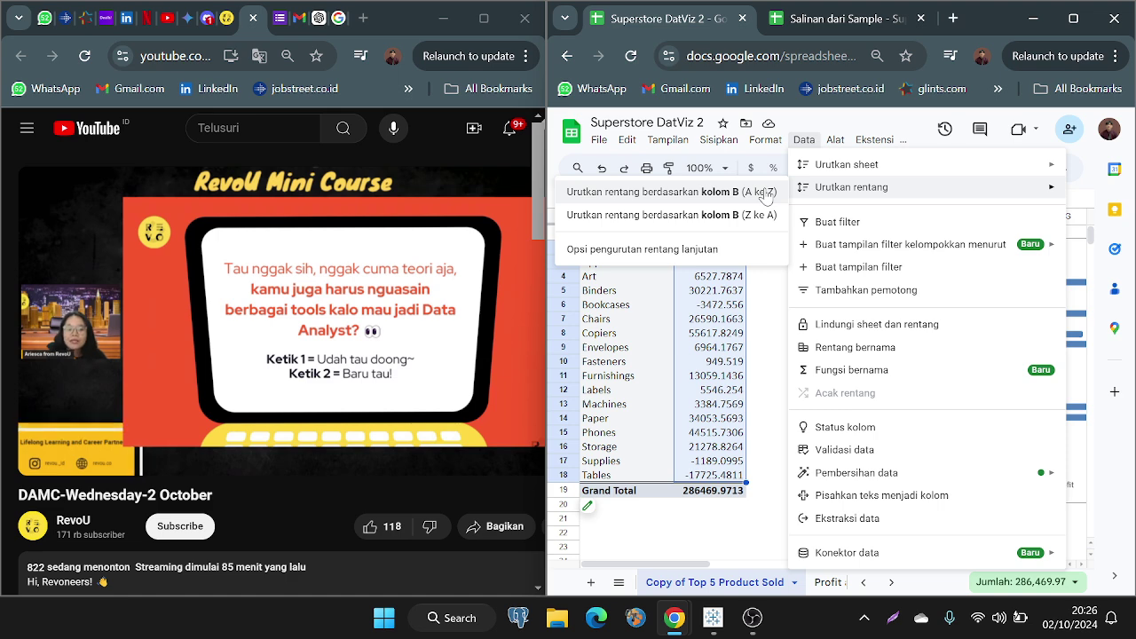
left_click(685, 250)
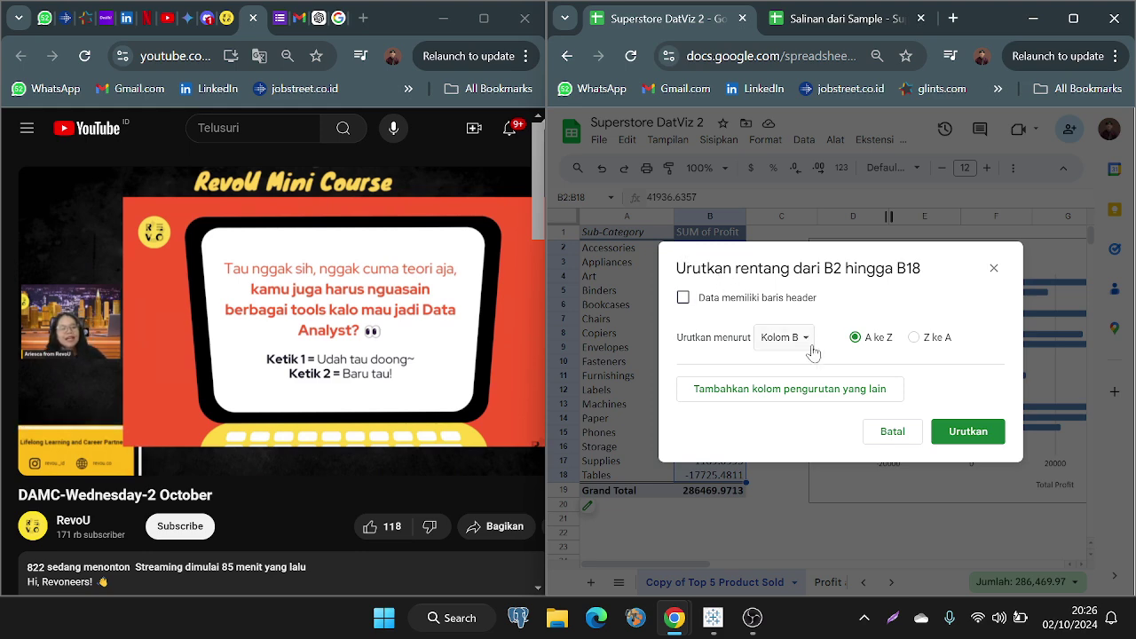
left_click(975, 434)
key("ctrl+z")
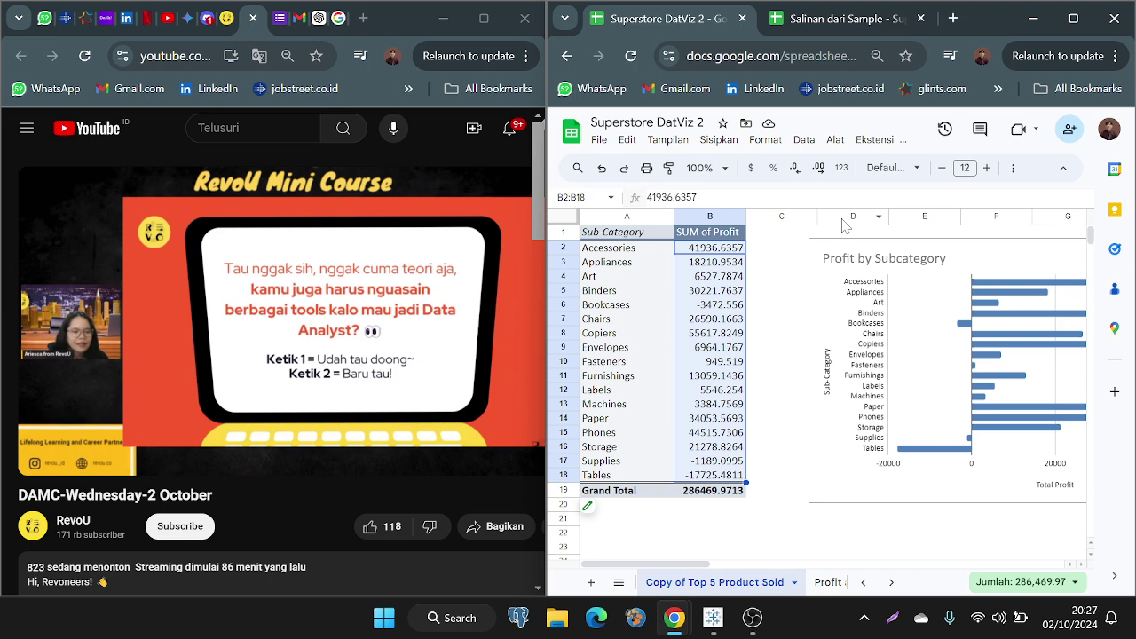
Step: Sort the pivot table's Sub-Category rows by SUM of Profit and close the pivot table editor
left_click(708, 290)
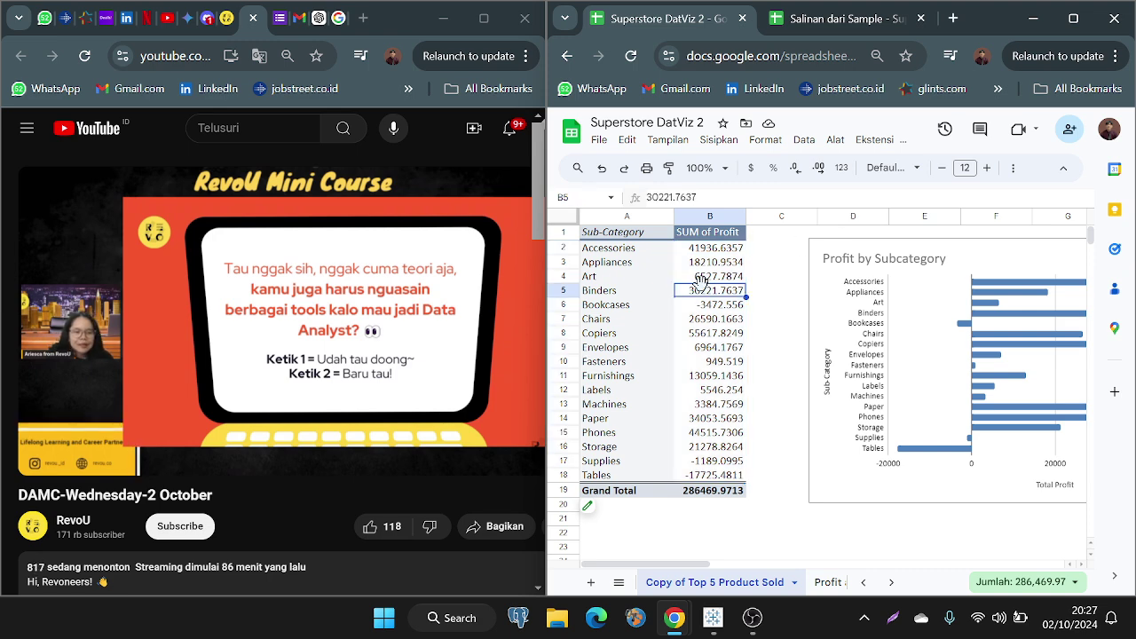
left_click(708, 261)
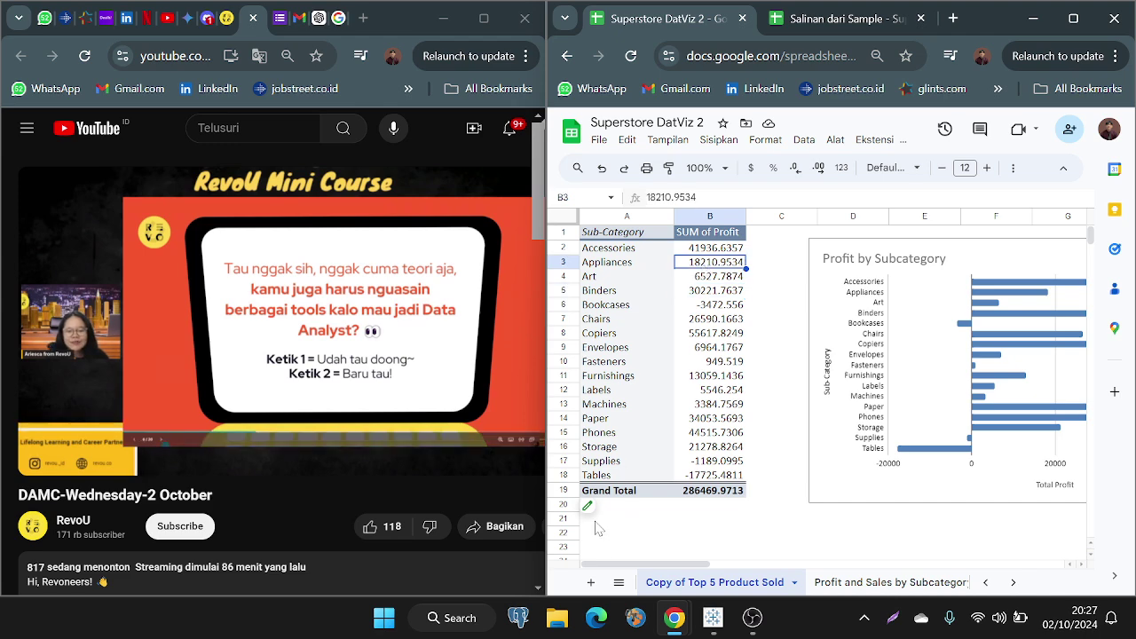
left_click(593, 511)
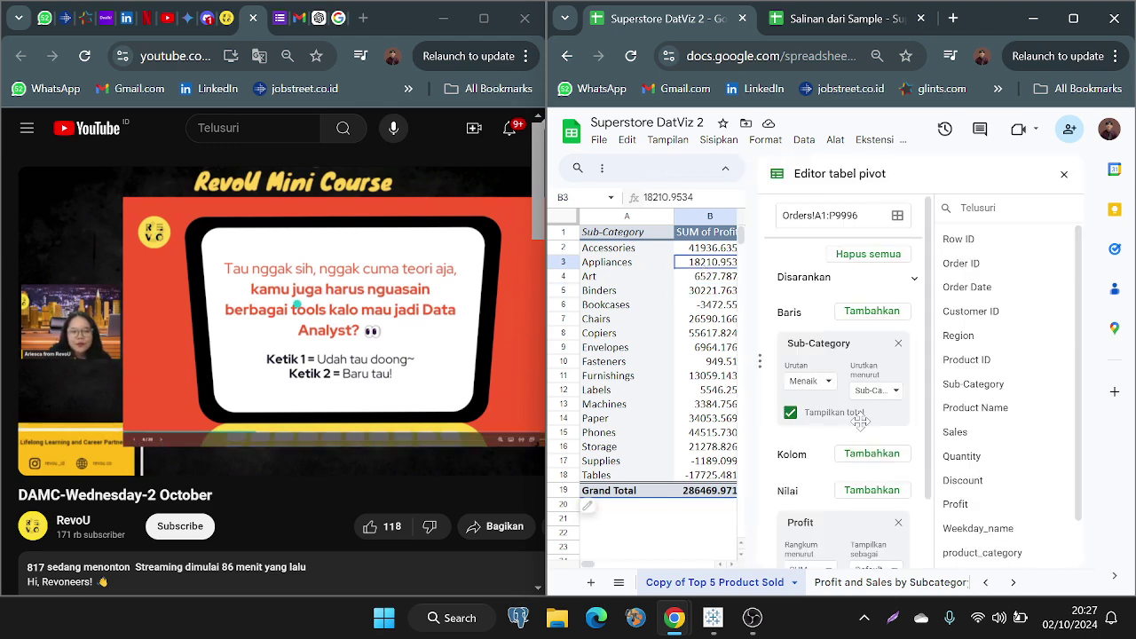
left_click(873, 394)
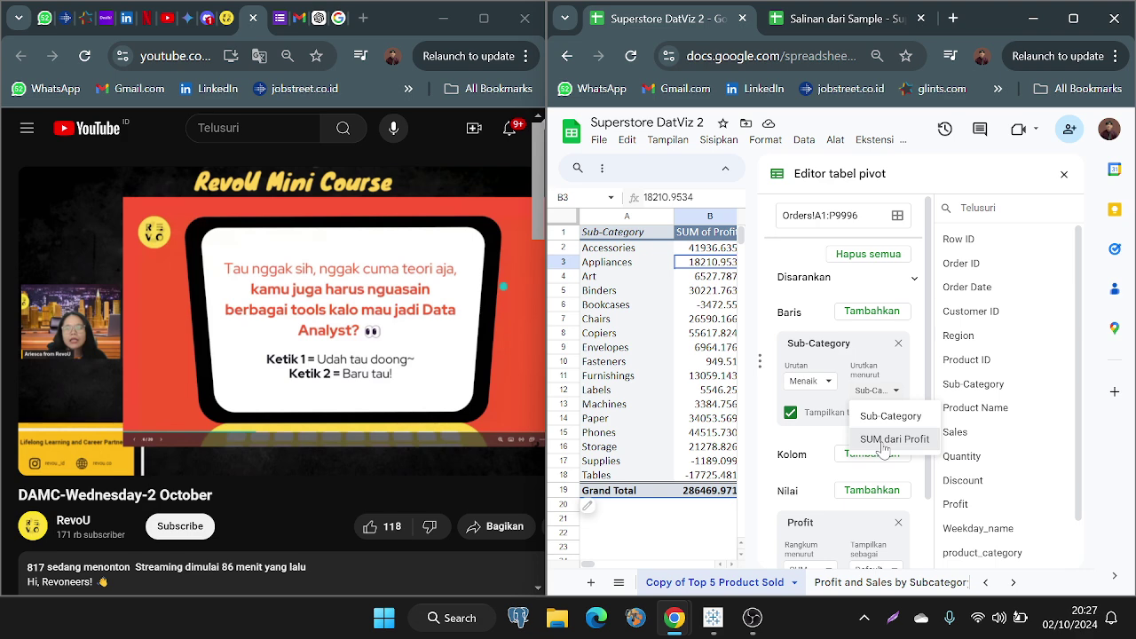
left_click(875, 435)
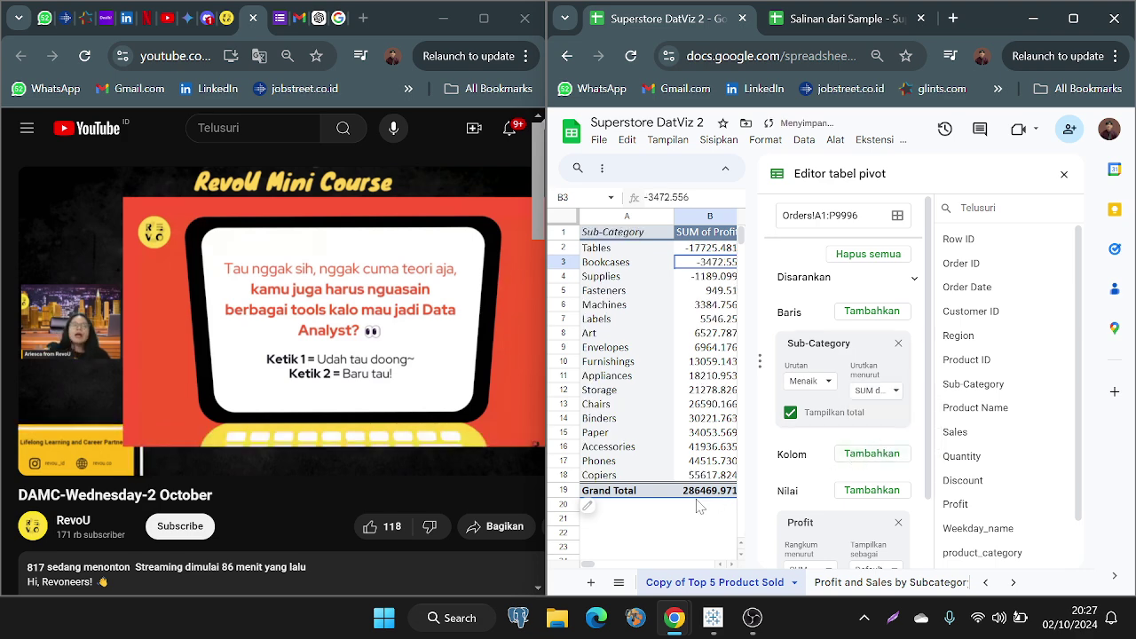
left_click(655, 543)
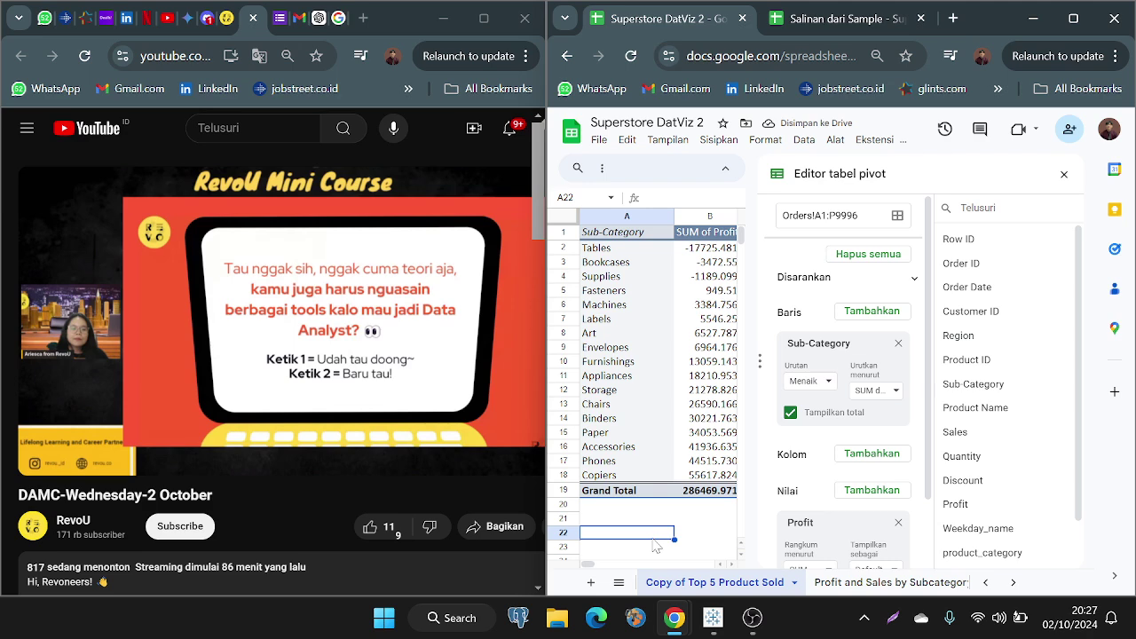
left_click(1064, 174)
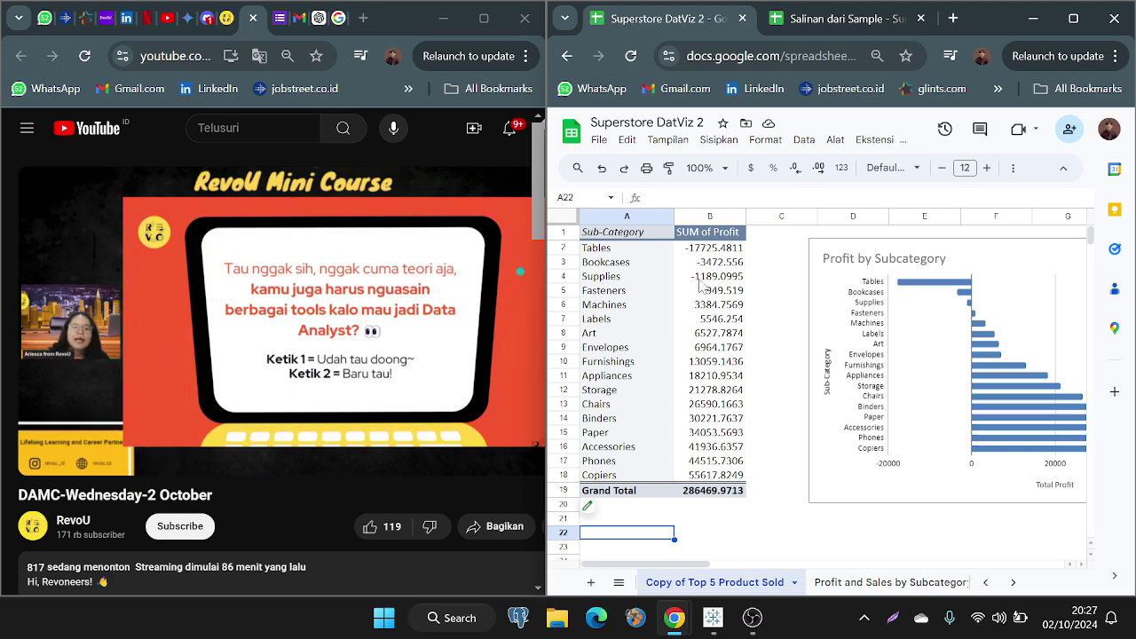
Step: Try to sort the range B2:B18 by column B from Z to A, and again from A to Z
left_click_drag(695, 253, 710, 475)
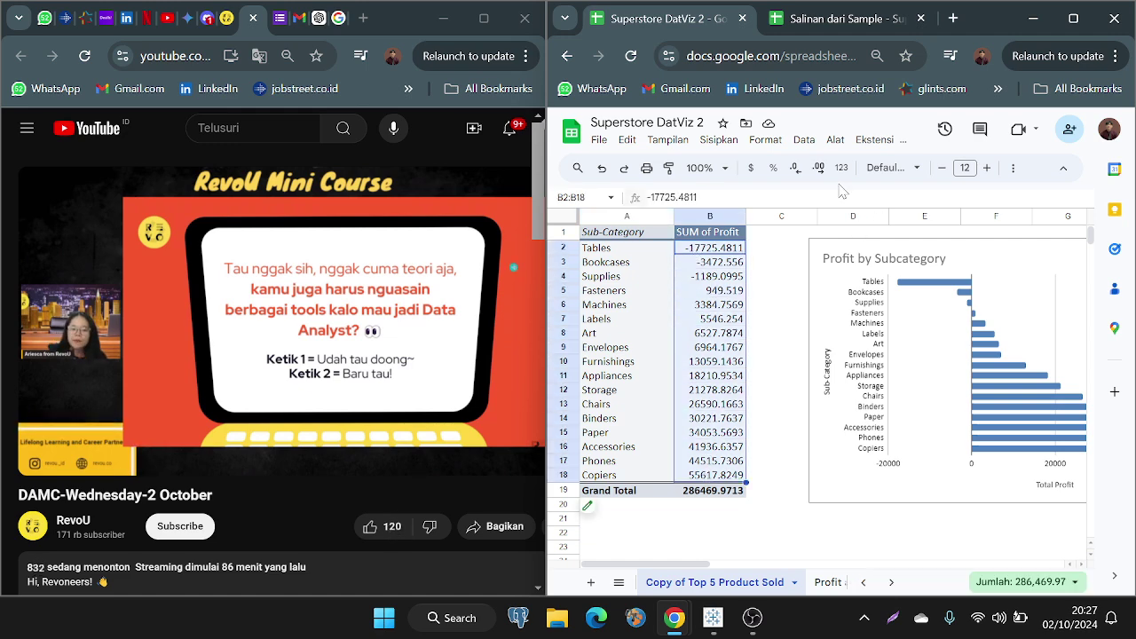
left_click(803, 142)
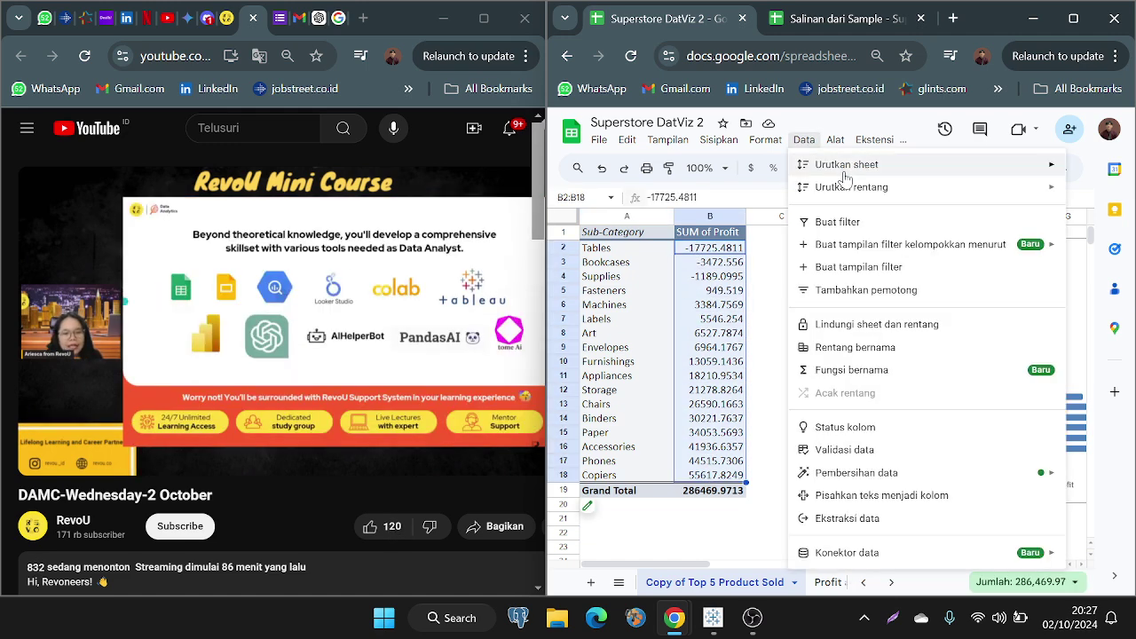
mouse_move(850, 187)
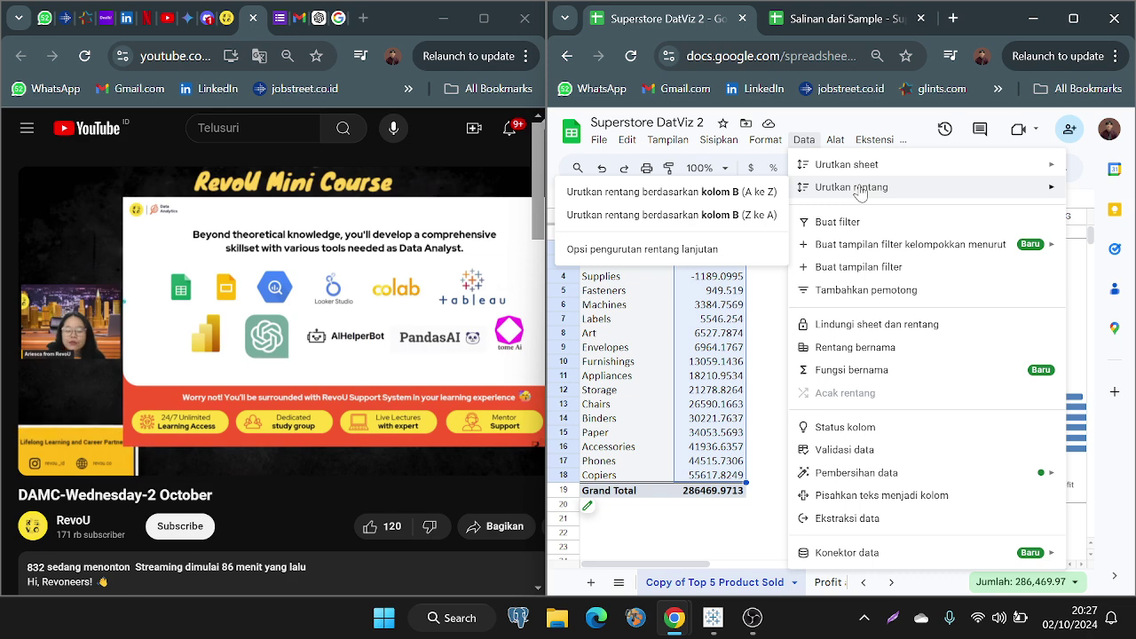
left_click(749, 216)
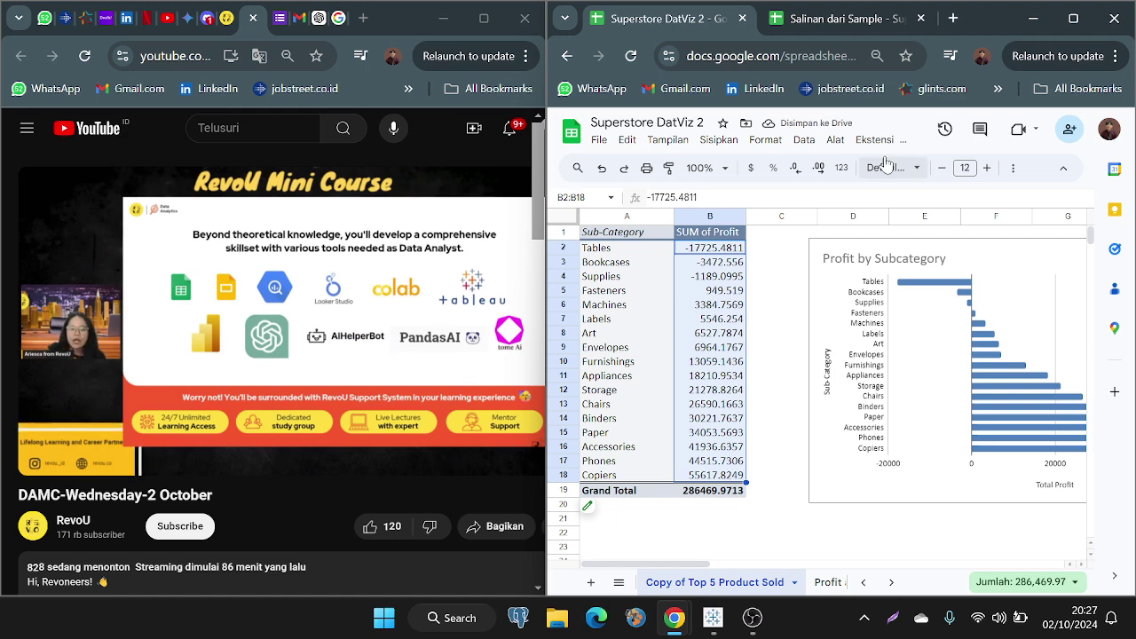
left_click(803, 141)
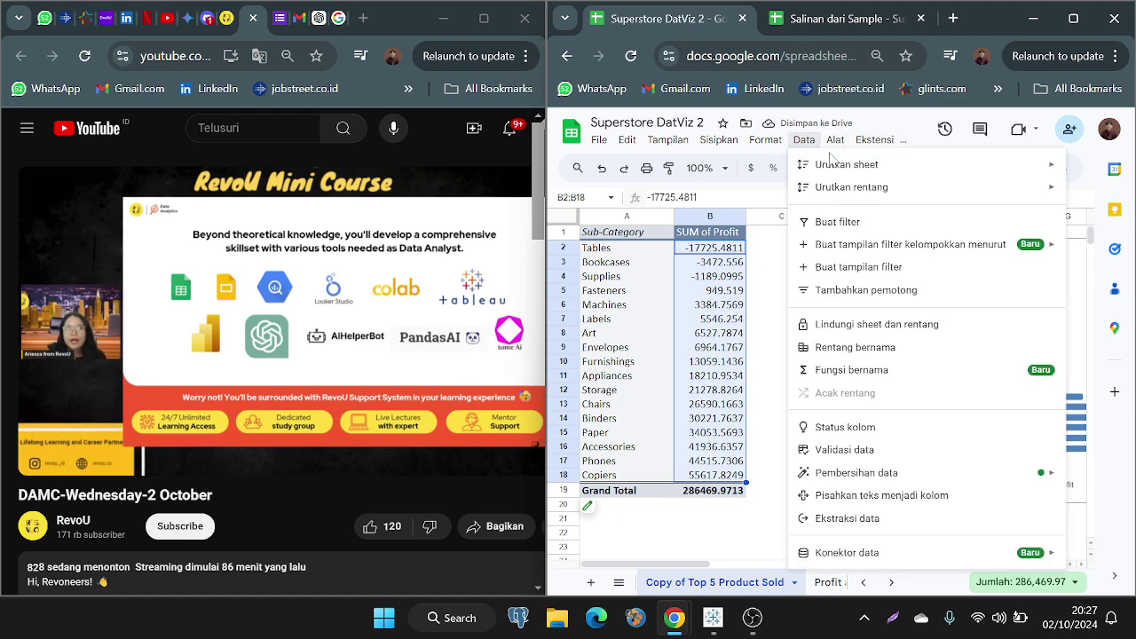
mouse_move(802, 193)
left_click(765, 192)
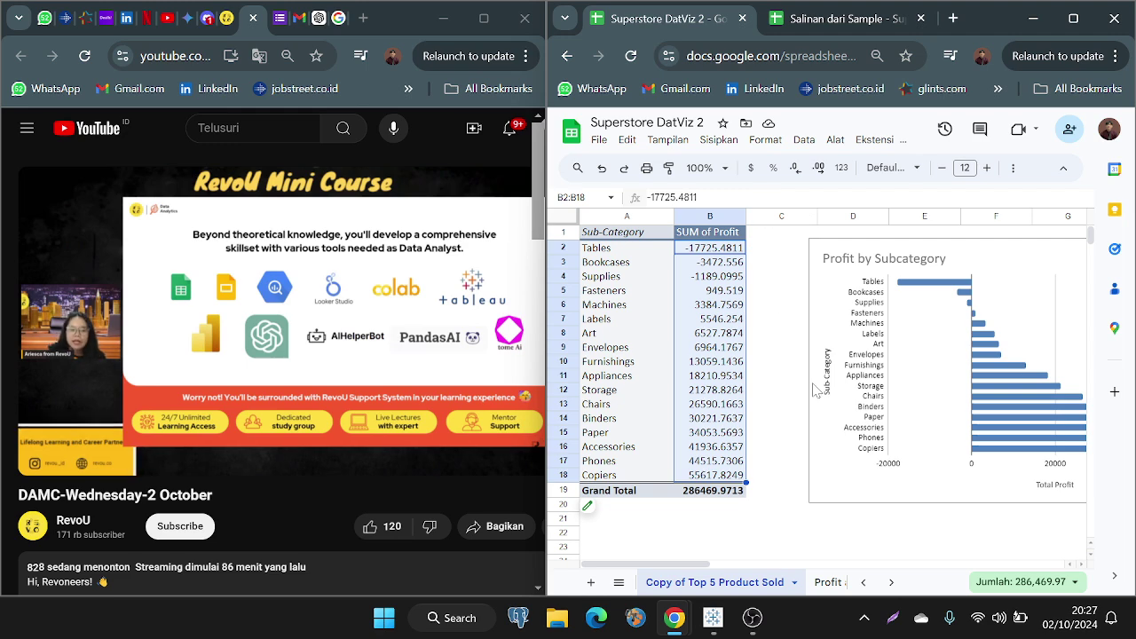
Step: Set the sort order of the pivot table's Sub-Category rows to descending
scroll(815, 391, "right", 5)
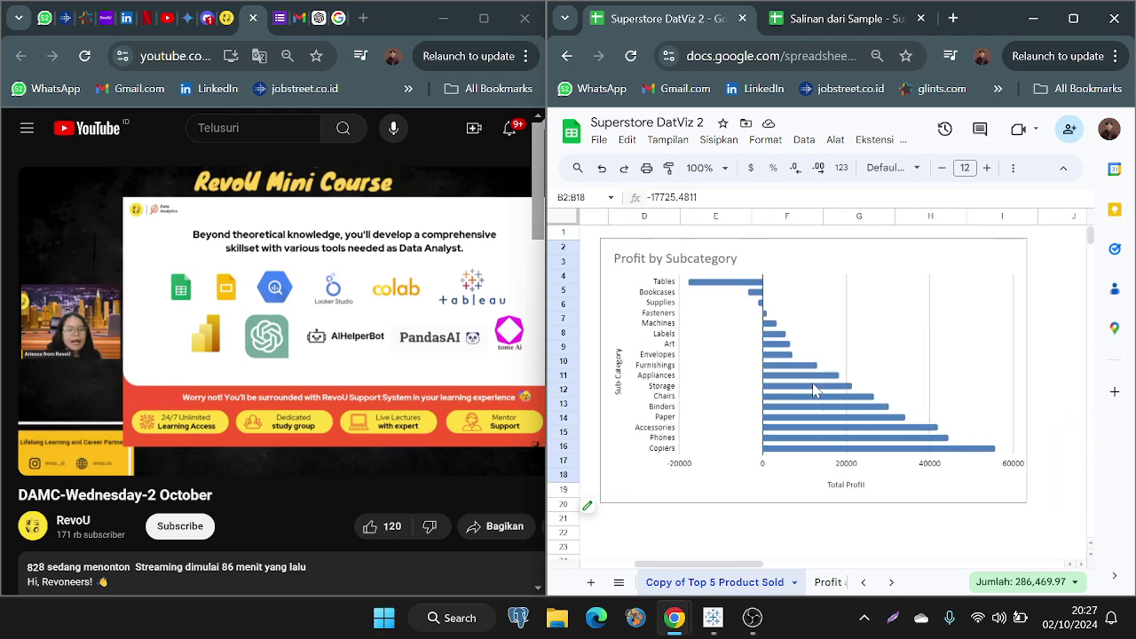
scroll(814, 391, "left", 3)
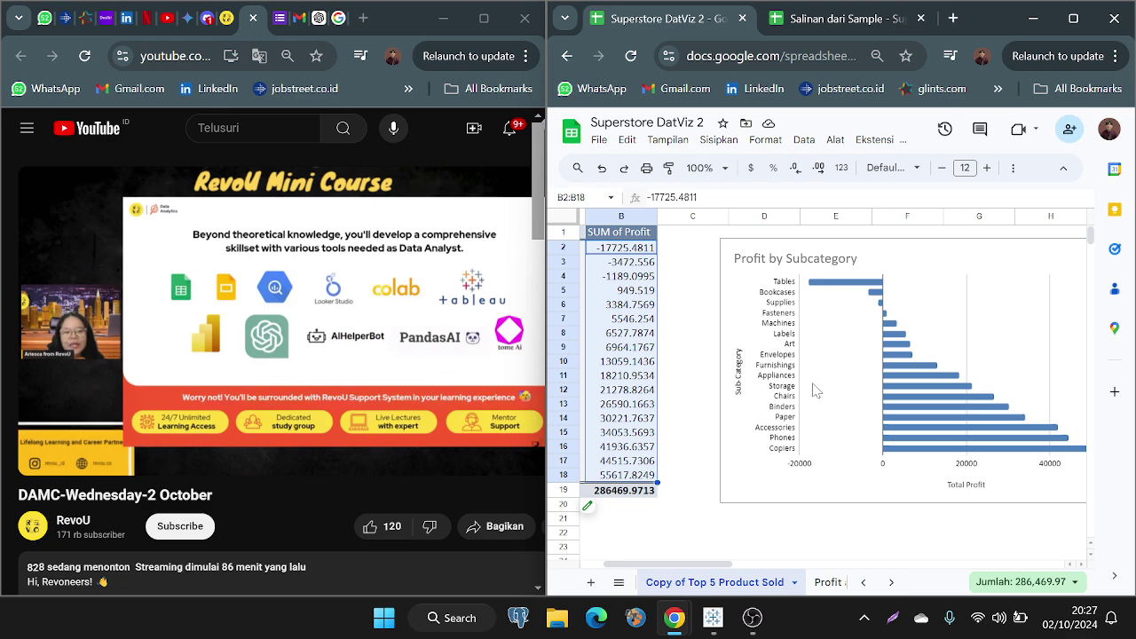
scroll(814, 390, "left", 2)
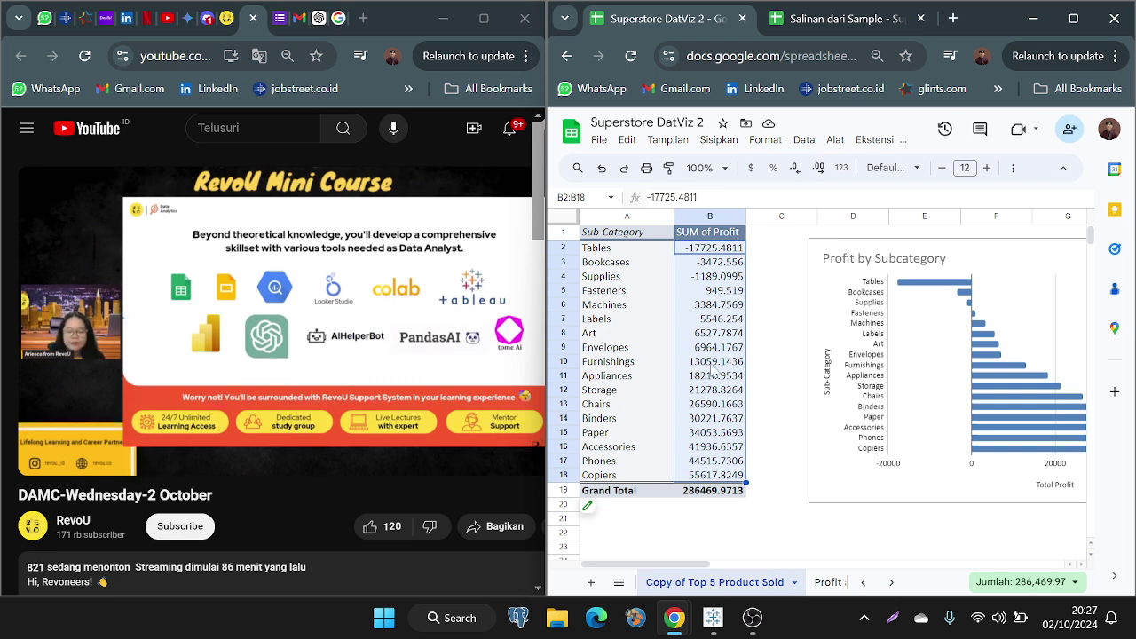
left_click(591, 512)
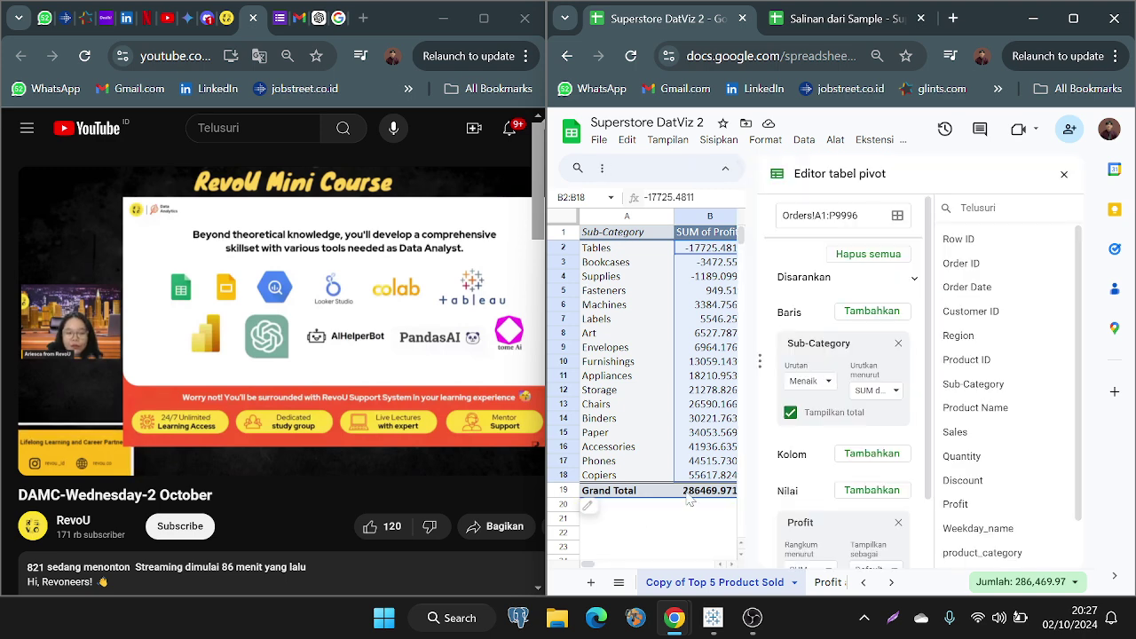
left_click(807, 380)
left_click(814, 430)
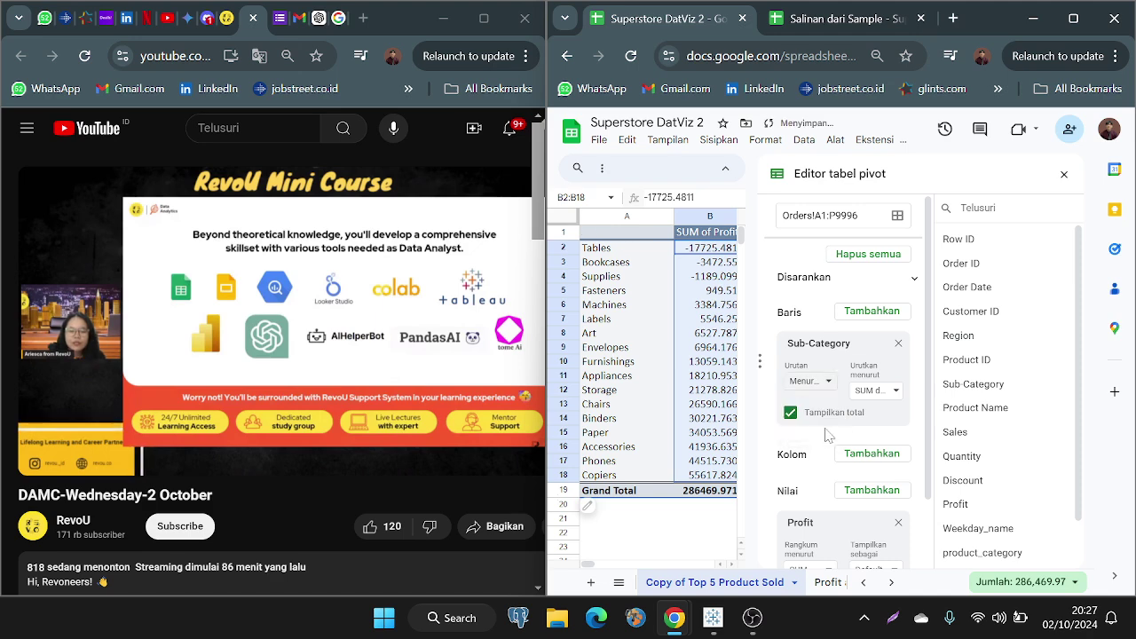
Step: Close the pivot table editor and return to the Profit by Subcategory chart
left_click(705, 522)
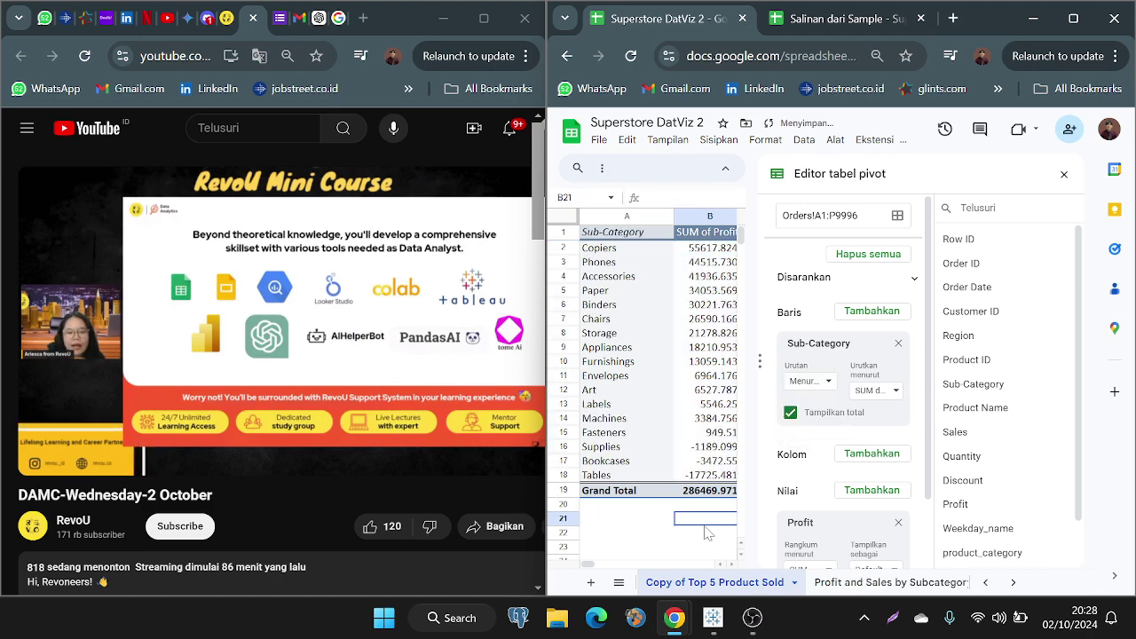
left_click(1061, 175)
scroll(809, 300, "right", 2)
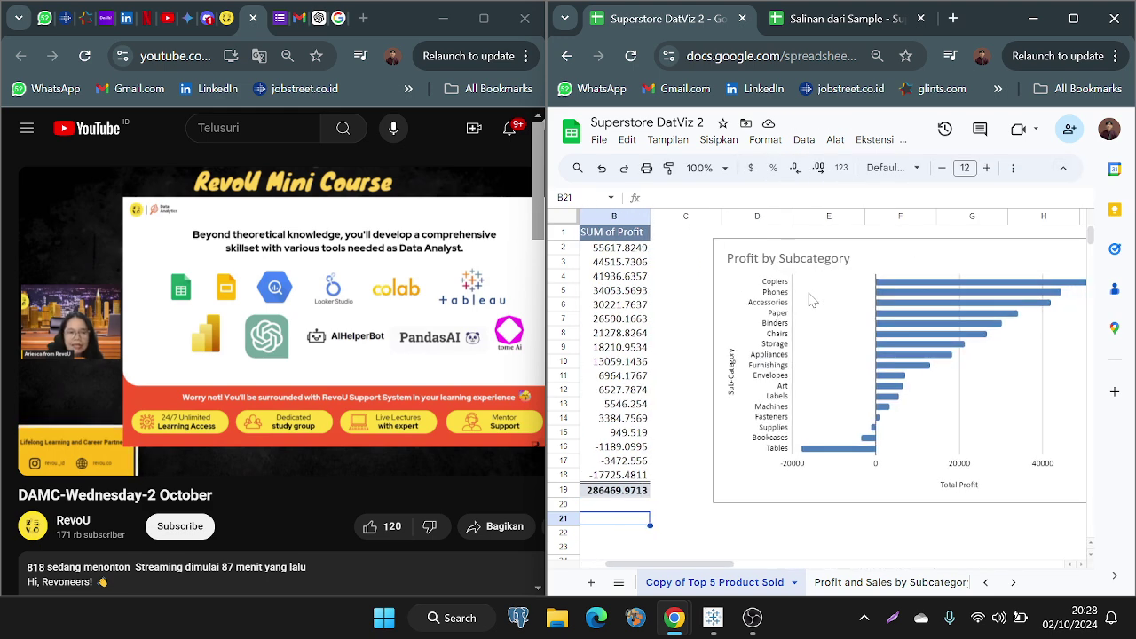
scroll(809, 300, "left", 1)
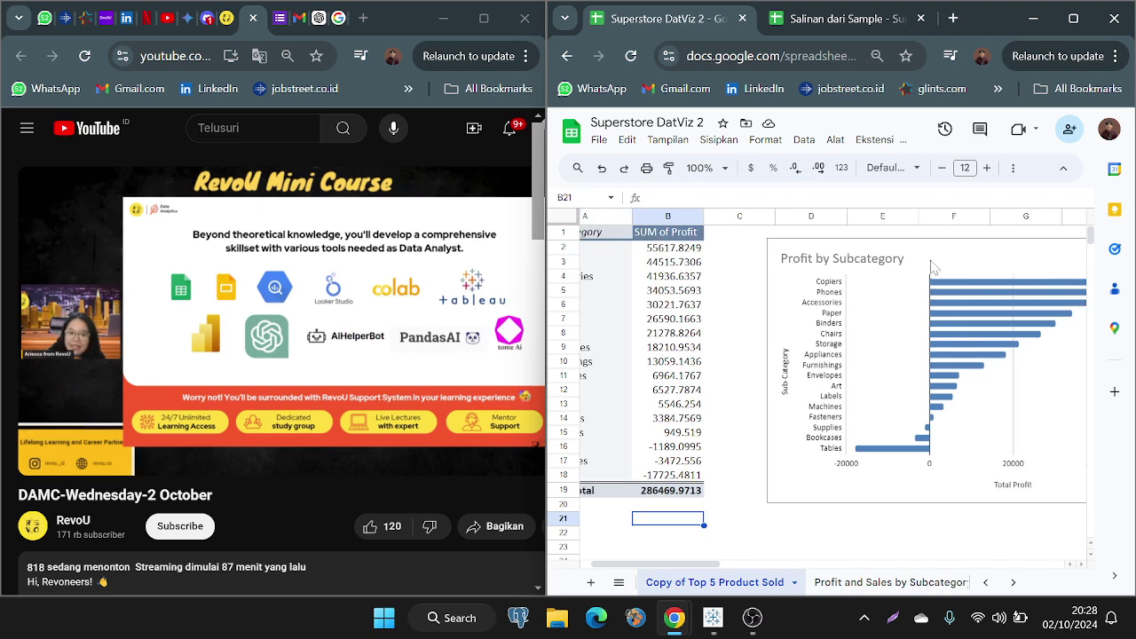
Step: Move the Profit by Subcategory chart slightly up and closer to its pivot table
left_click(898, 258)
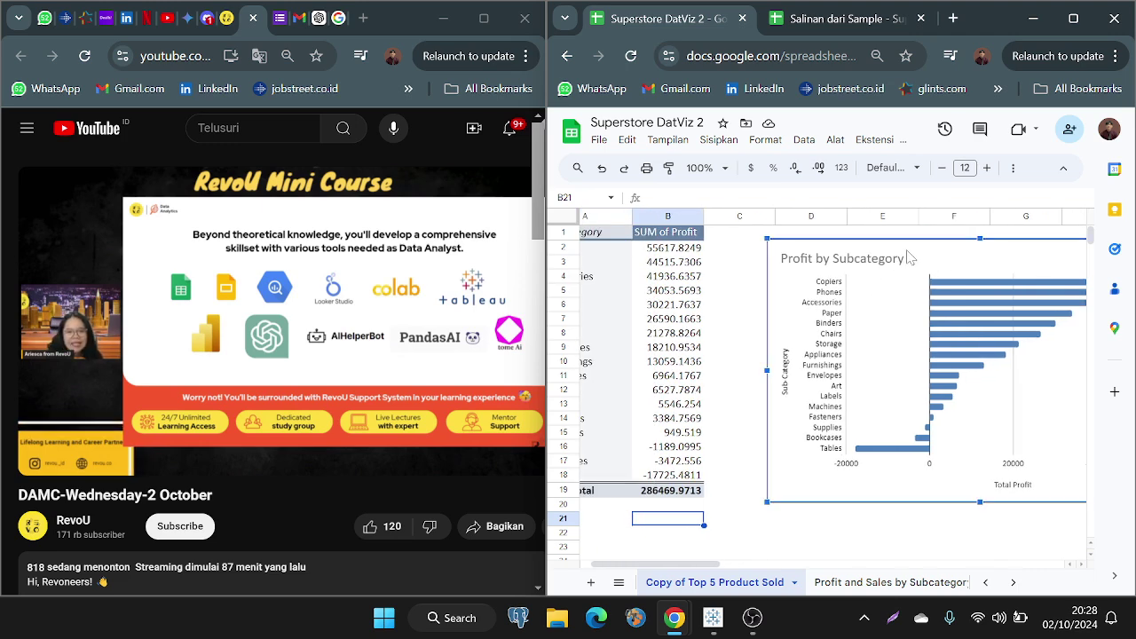
left_click_drag(909, 258, 865, 250)
scroll(757, 324, "left", 2)
scroll(756, 324, "right", 3)
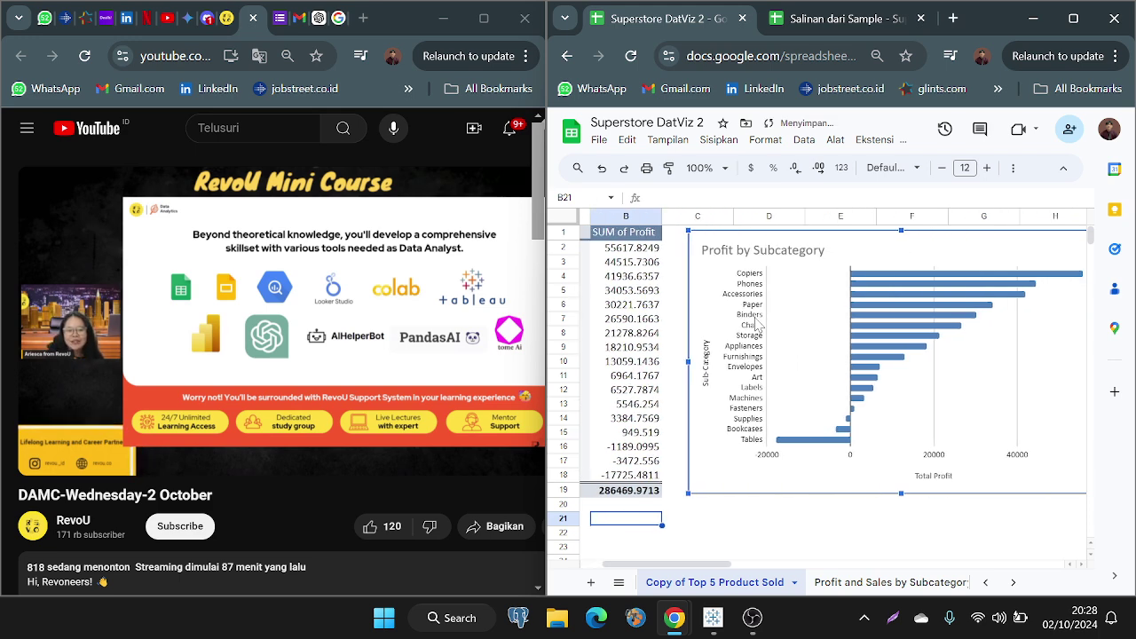
scroll(756, 325, "left", 2)
left_click(734, 495)
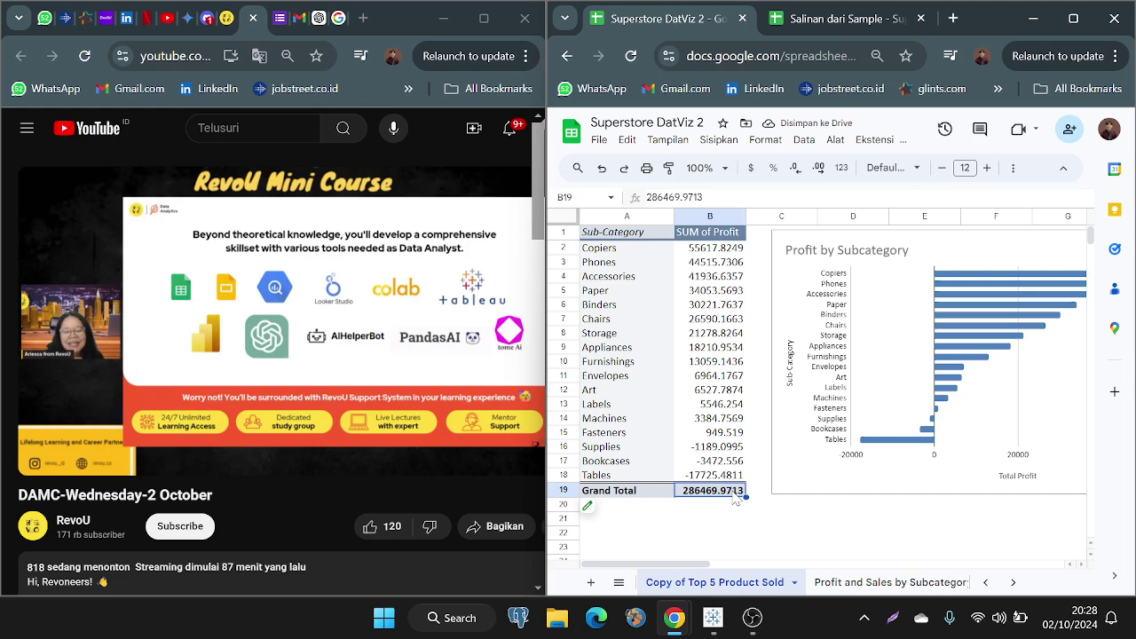
Step: Open the Profit by Subcategory chart in the chart editor
left_click(986, 522)
scroll(989, 524, "right", 3)
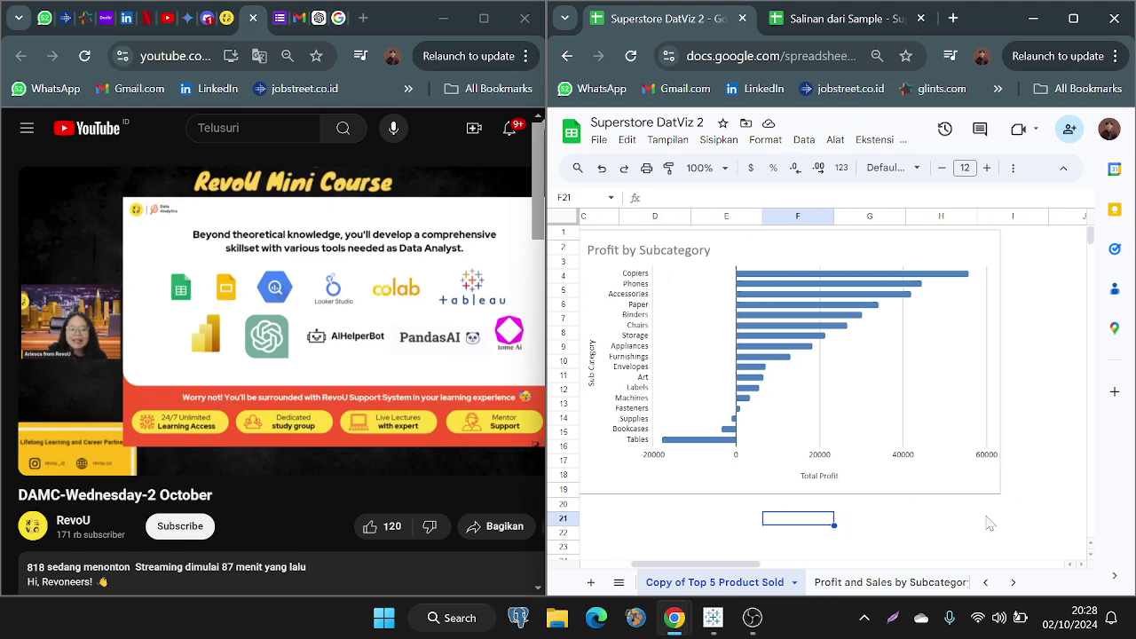
left_click(914, 371)
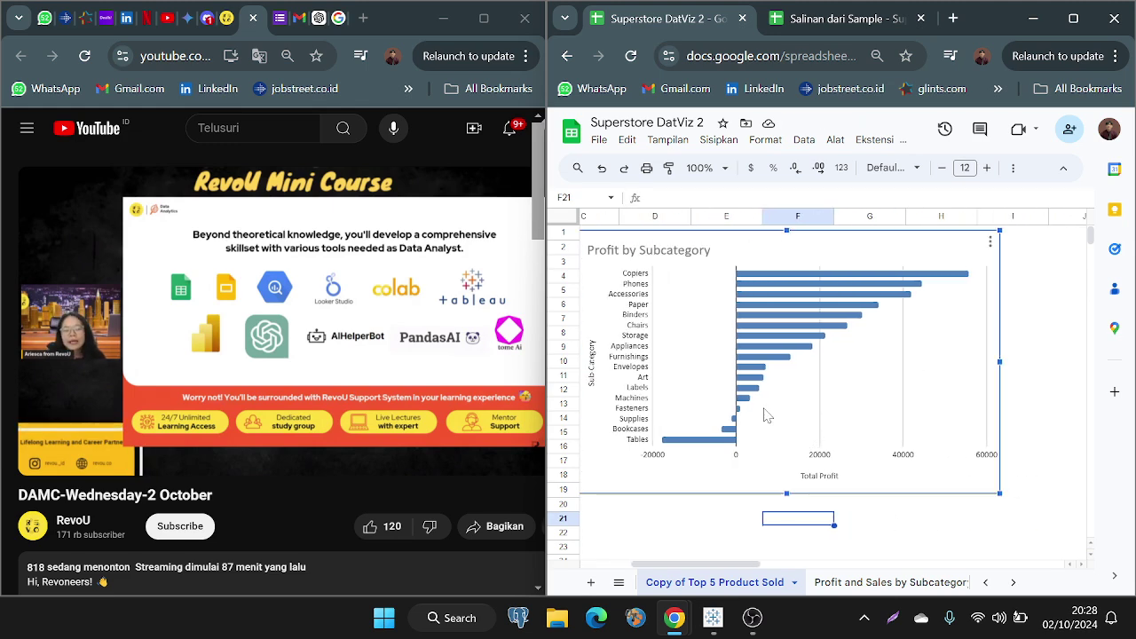
double_click(954, 330)
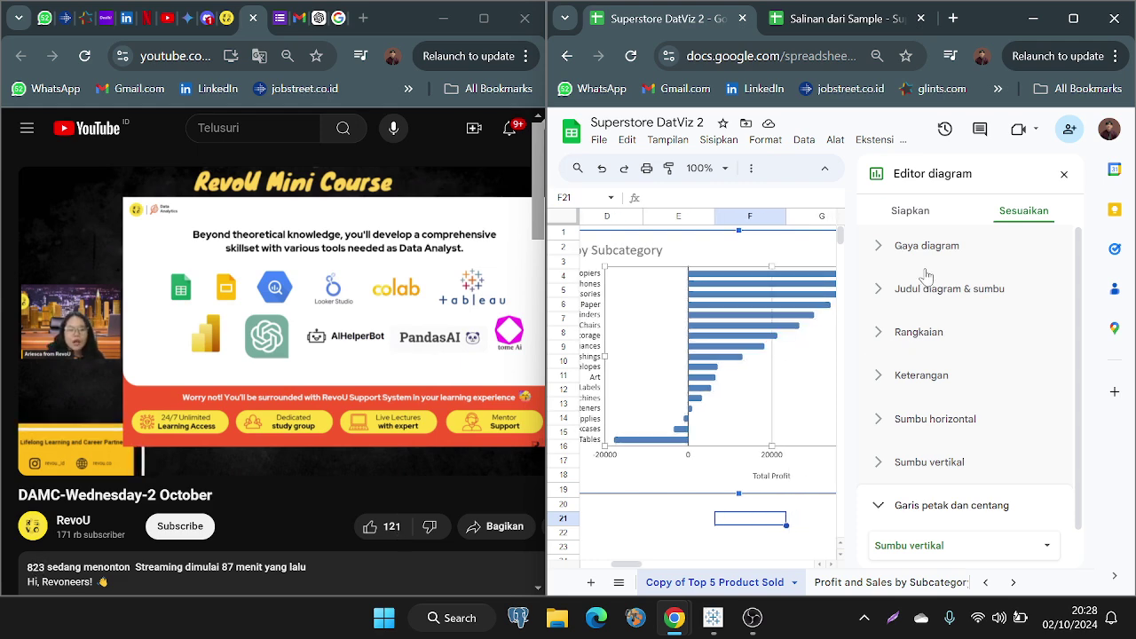
Step: Try the aggregate option on the chart's Sub-Category axis and turn it back off
left_click(921, 212)
scroll(957, 359, "down", 1)
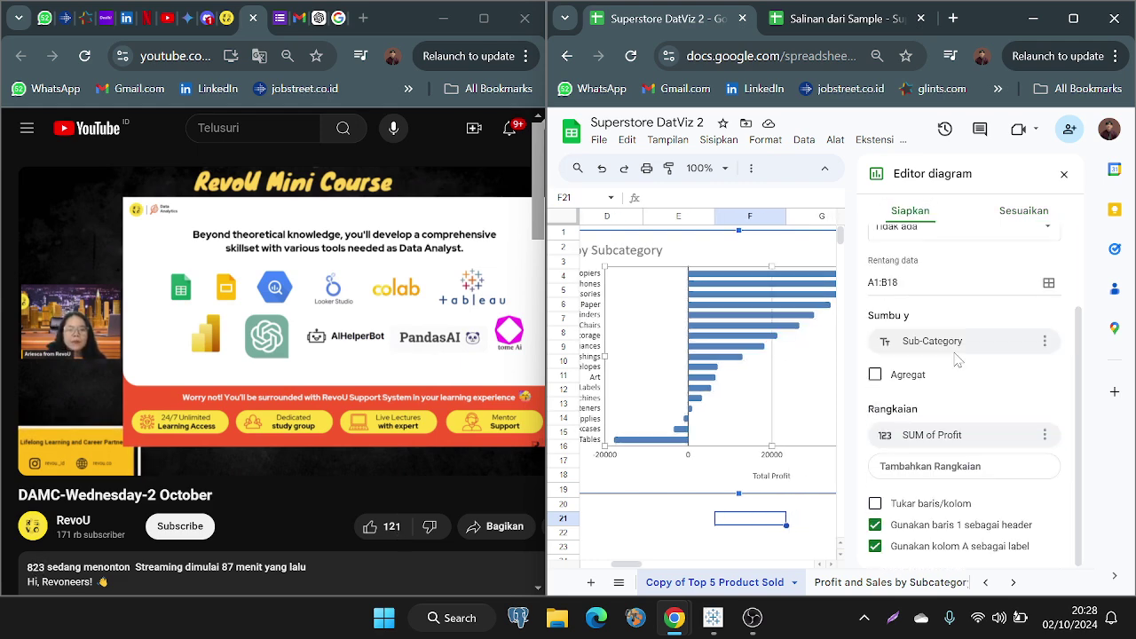
left_click(874, 376)
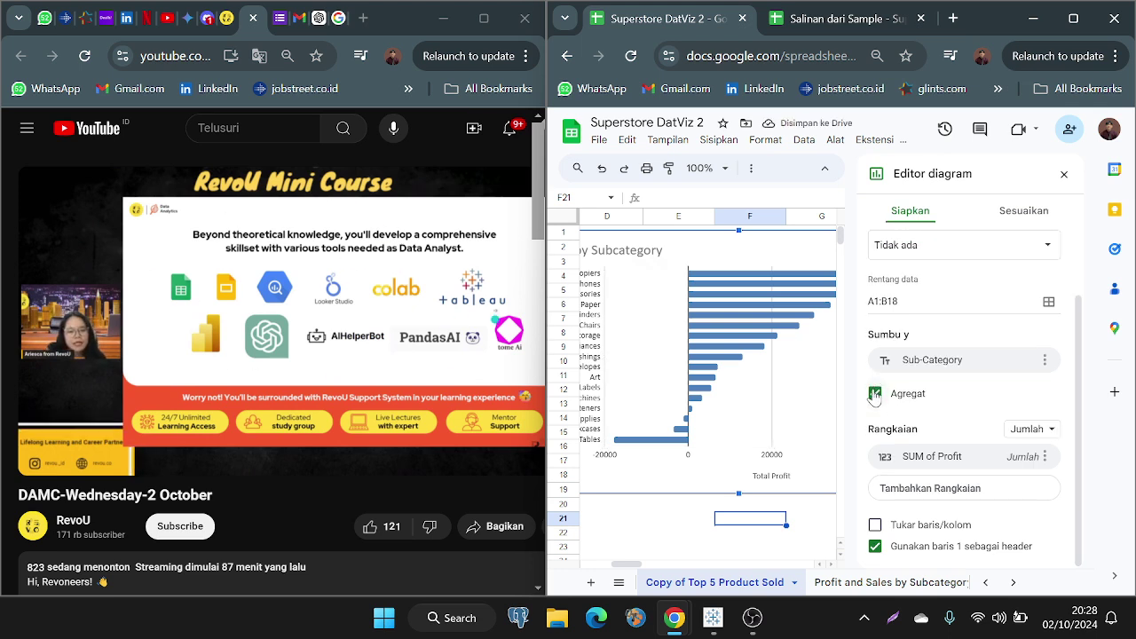
left_click(874, 393)
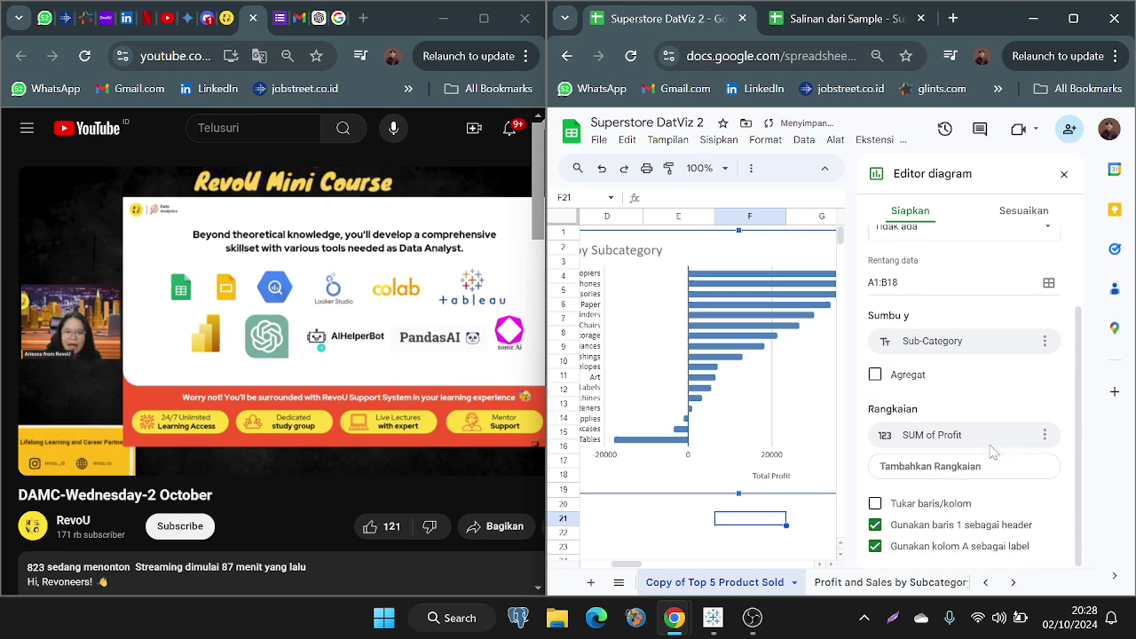
Step: Turn off the major gridlines of the Profit by Subcategory chart's horizontal axis
left_click(1022, 211)
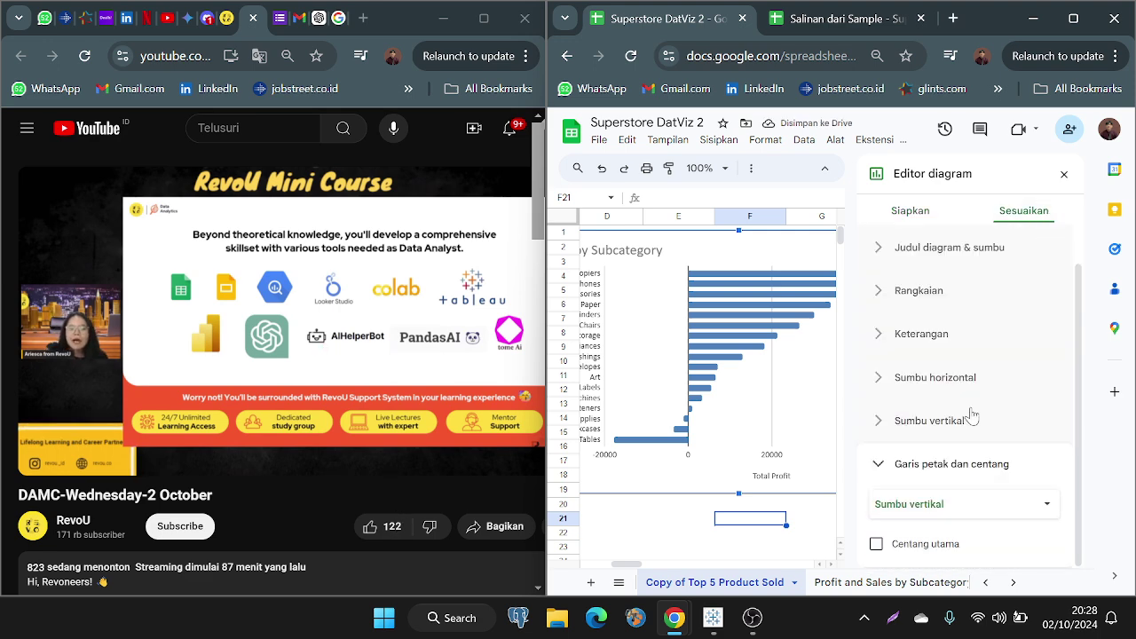
left_click(877, 546)
left_click(876, 545)
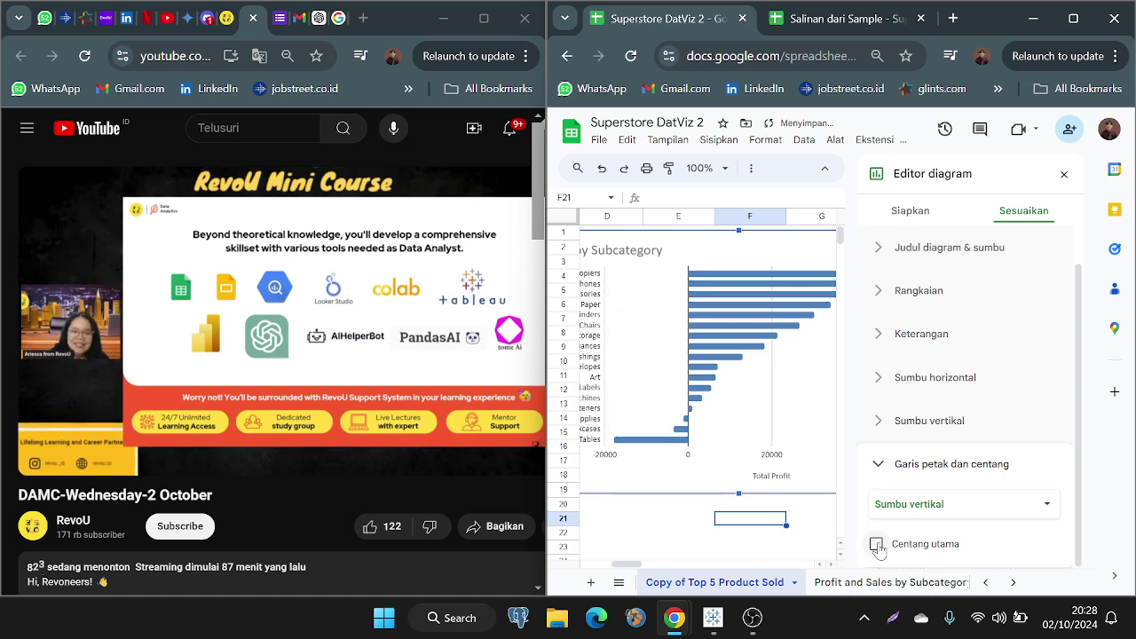
left_click(900, 507)
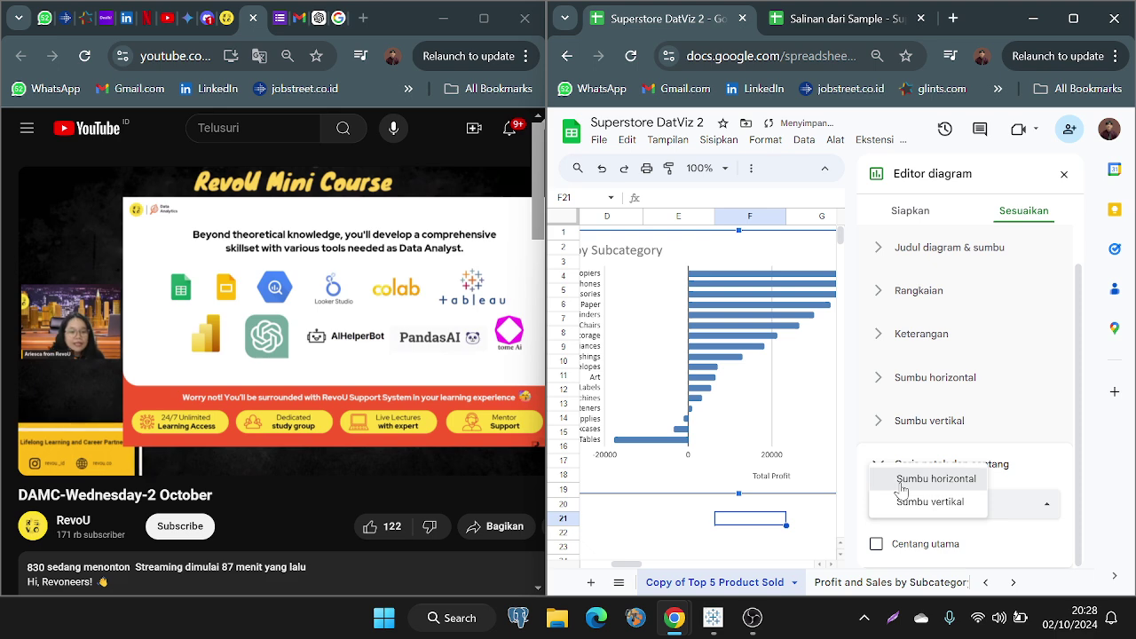
left_click(901, 490)
scroll(951, 536, "down", 3)
scroll(951, 536, "down", 1)
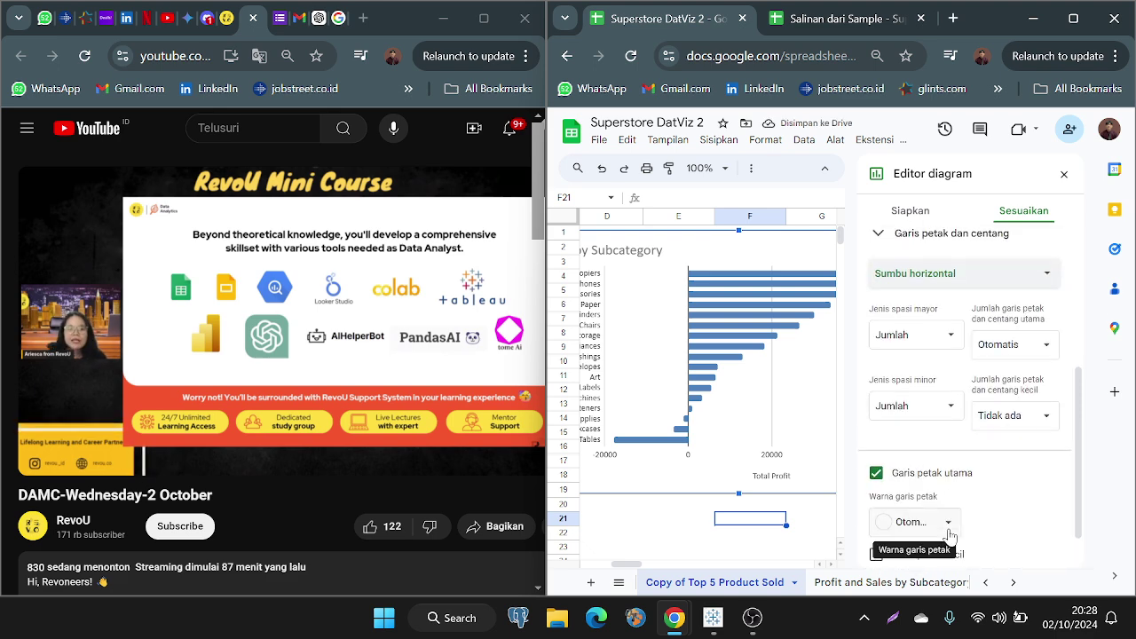
left_click(876, 480)
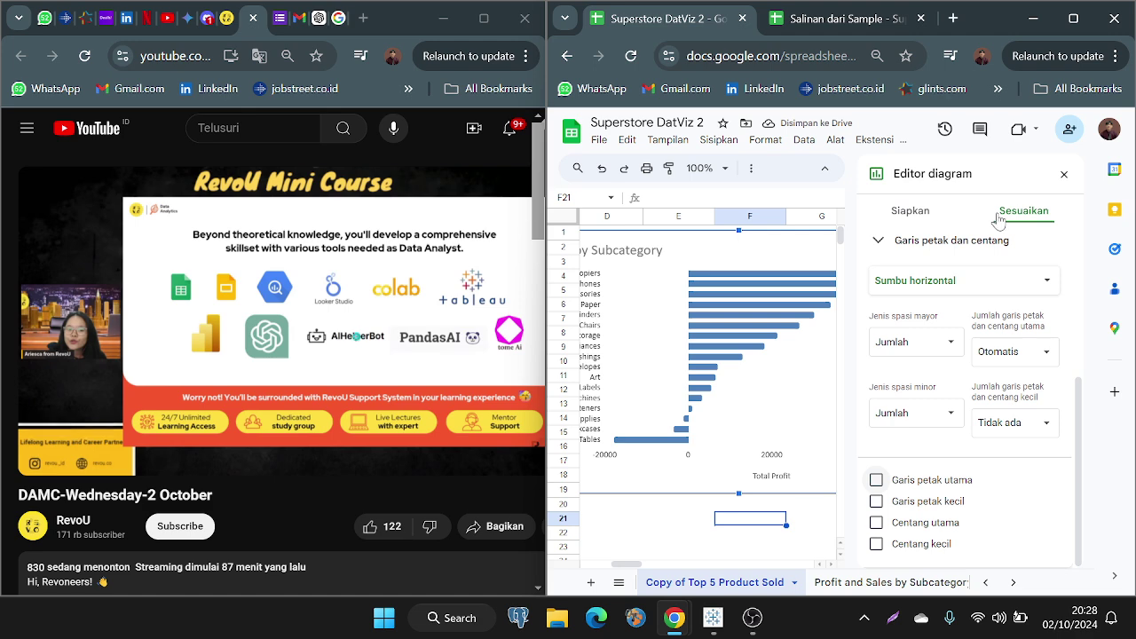
left_click(880, 241)
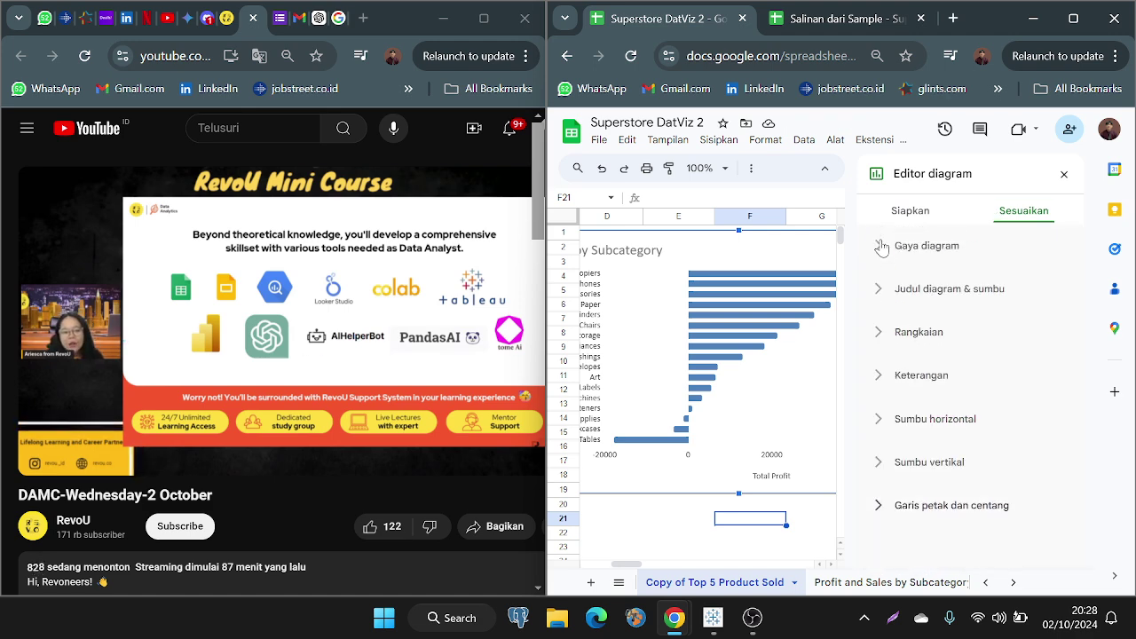
Step: Try the 3D and Maximize chart styles on the Profit by Subcategory chart, turning each off again
left_click(921, 261)
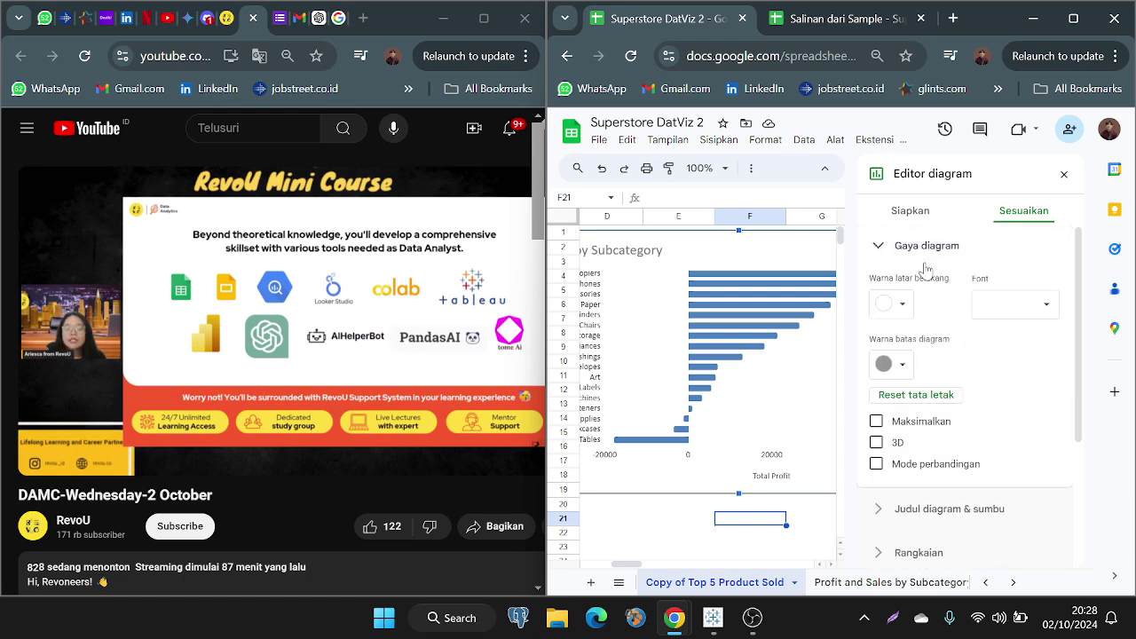
scroll(946, 401, "down", 1)
scroll(946, 401, "down", 1)
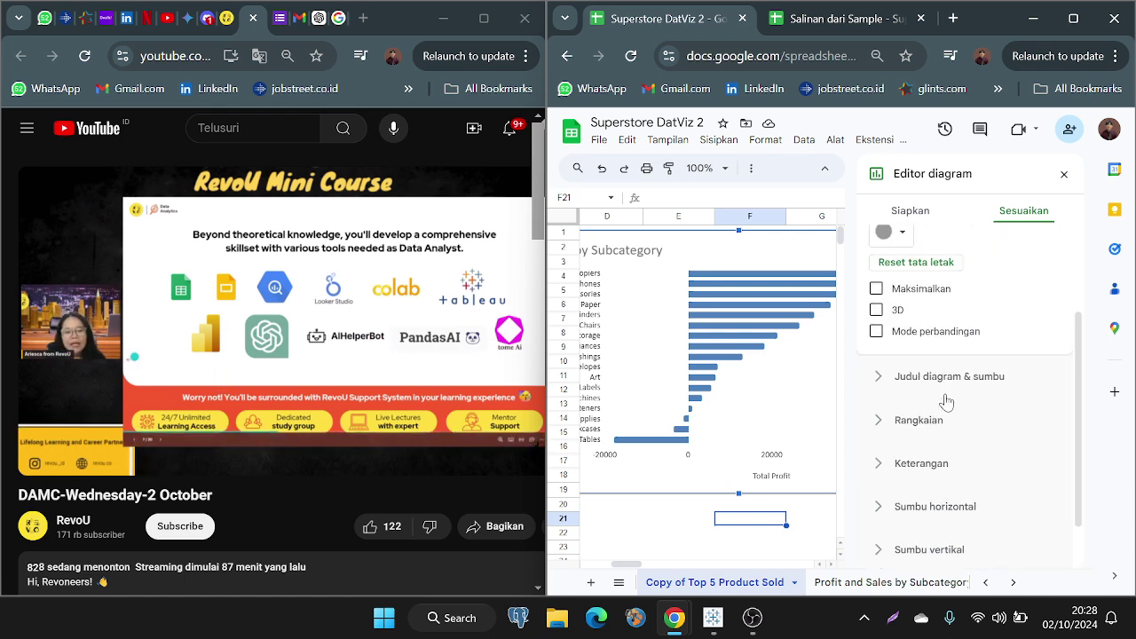
left_click(876, 310)
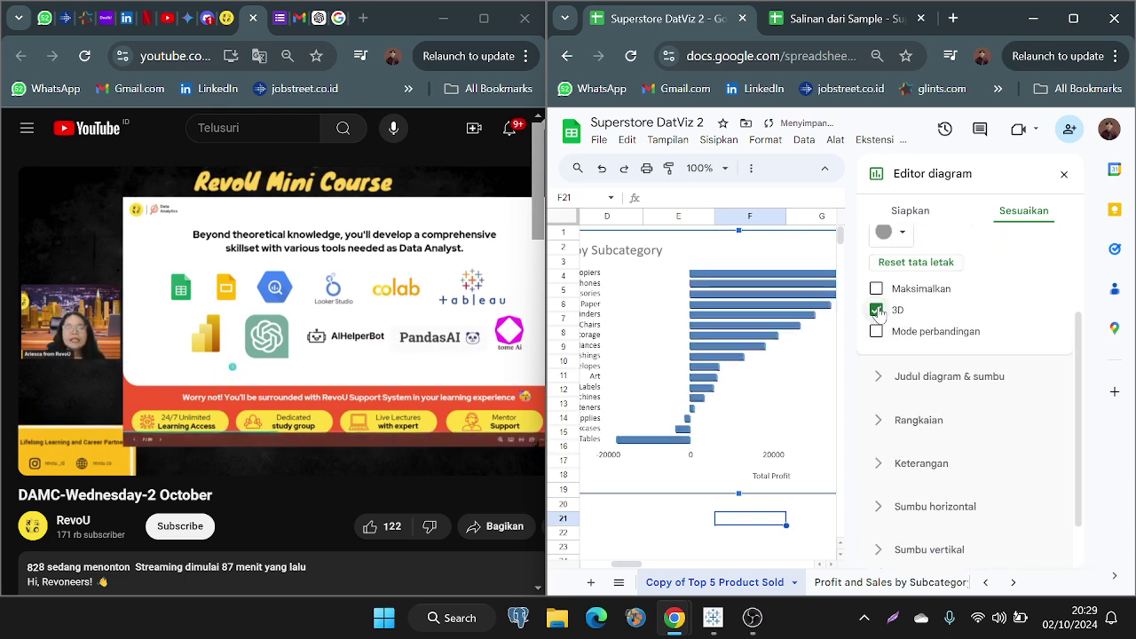
left_click(876, 310)
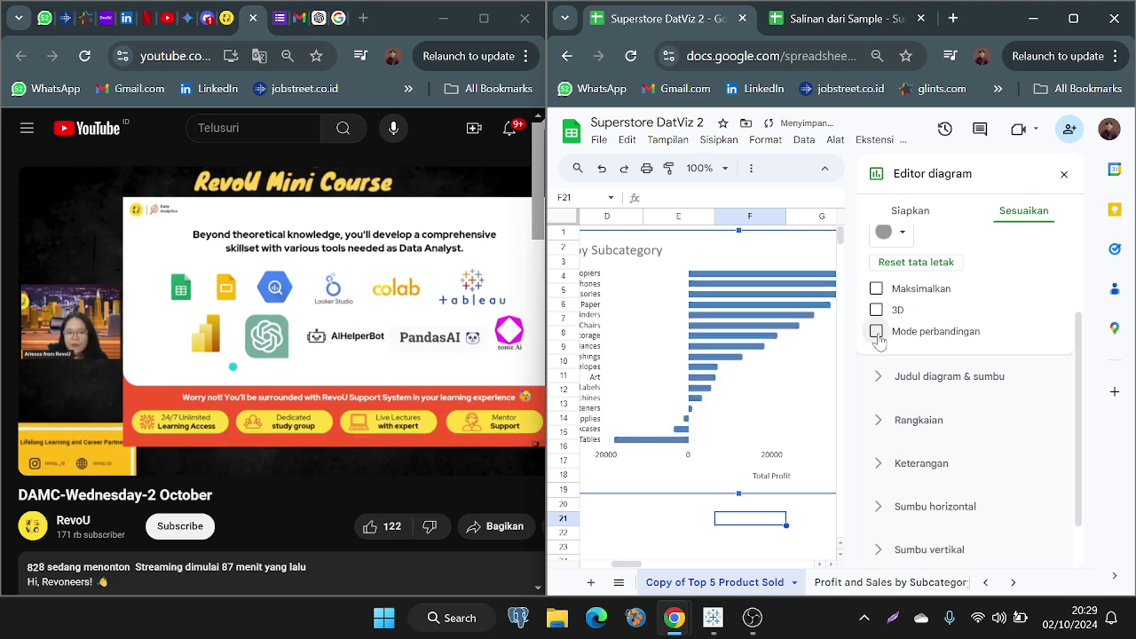
left_click(876, 288)
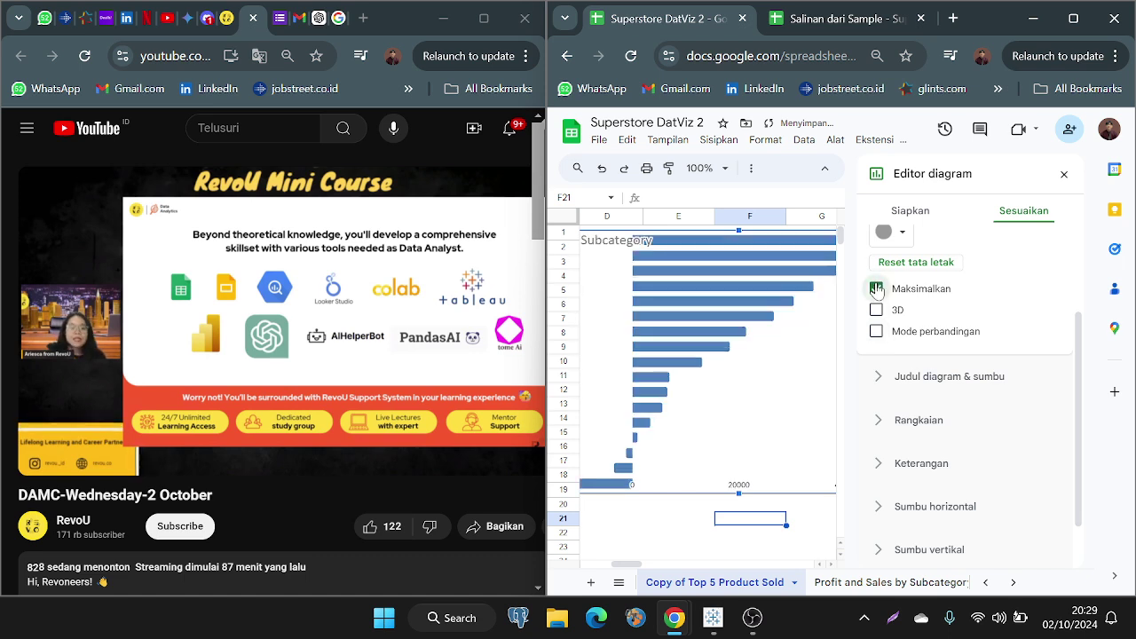
Step: Look through the chart's title and series customization settings, and close the chart editor
left_click(888, 378)
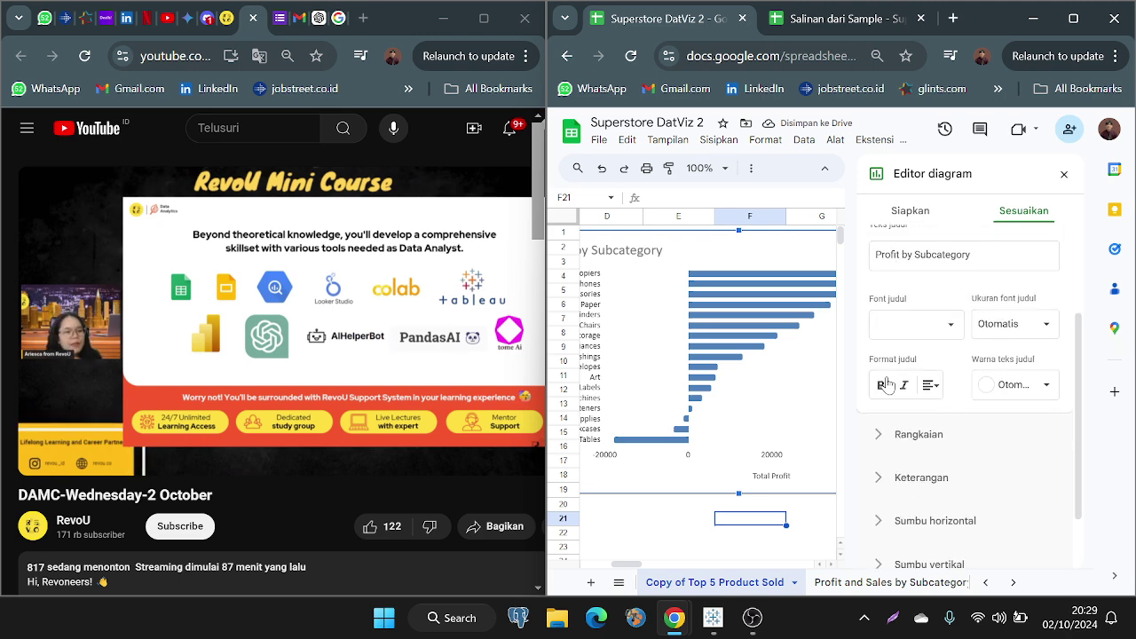
left_click(880, 374)
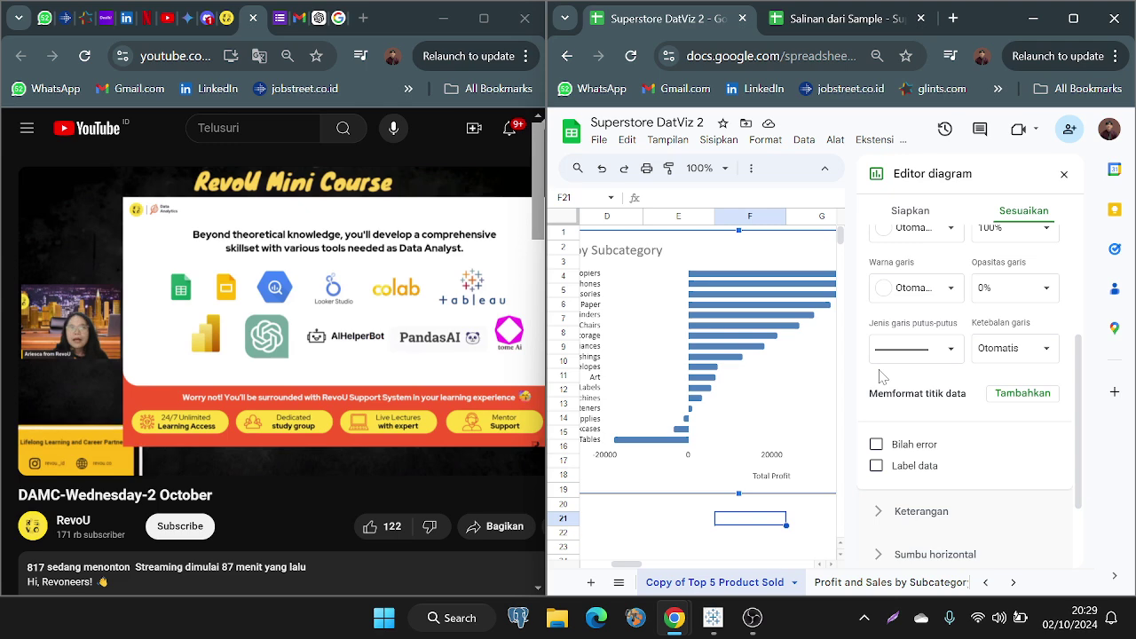
scroll(880, 337, "up", 2)
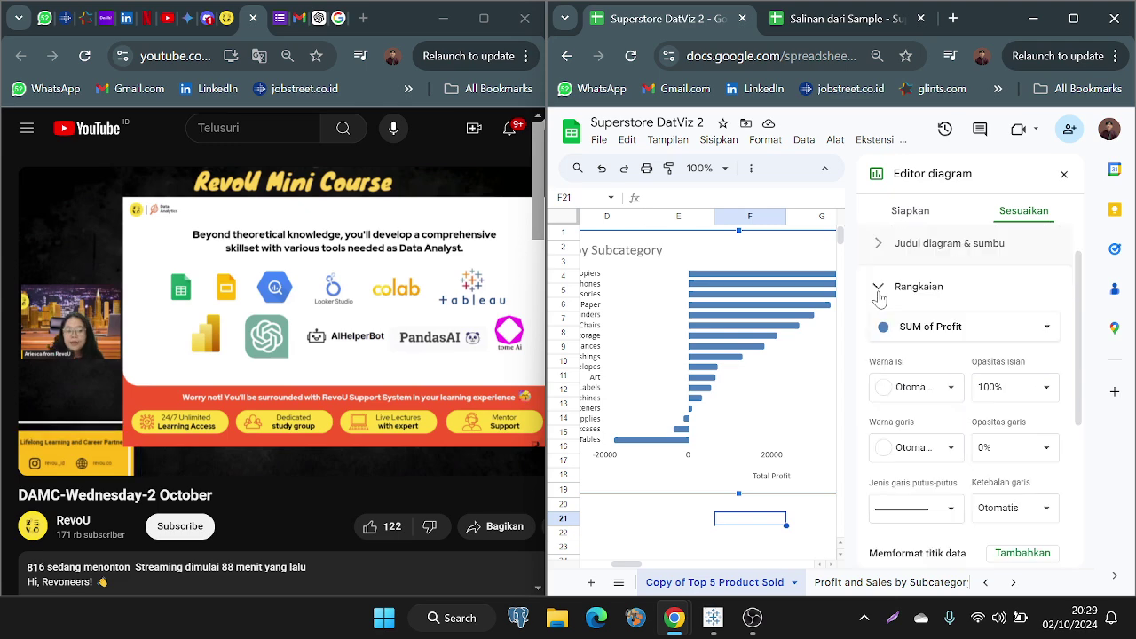
left_click(878, 293)
left_click(680, 524)
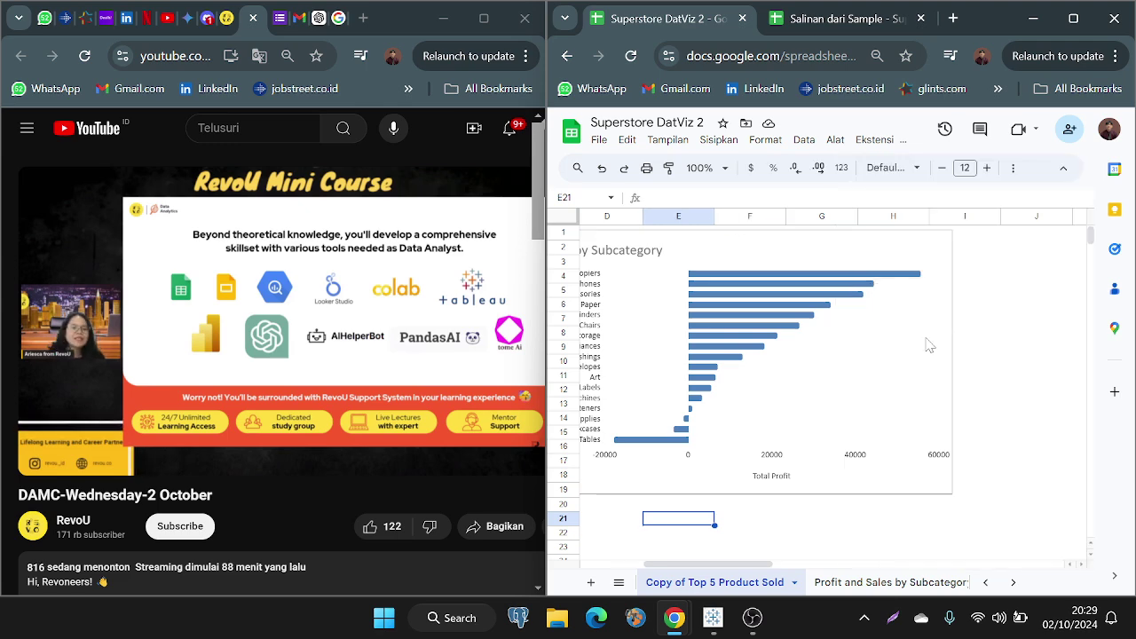
scroll(928, 346, "left", 3)
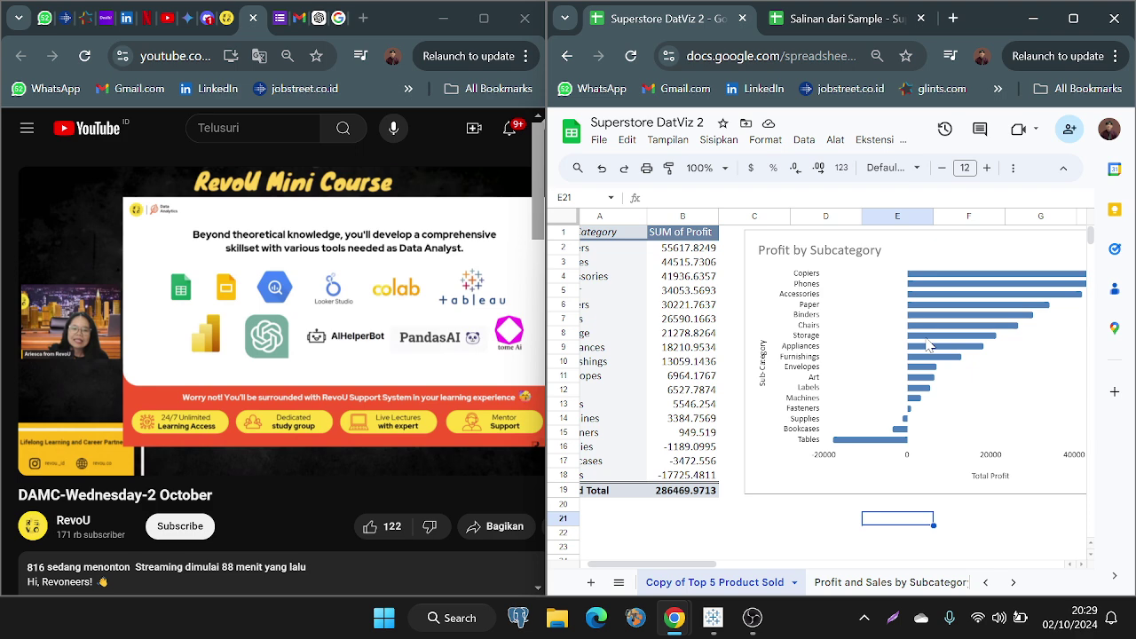
Step: Sort the Sub-Category rows of the pivot table on the Profit and Sales by Subcategory sheet by SUM of Profit
left_click(832, 582)
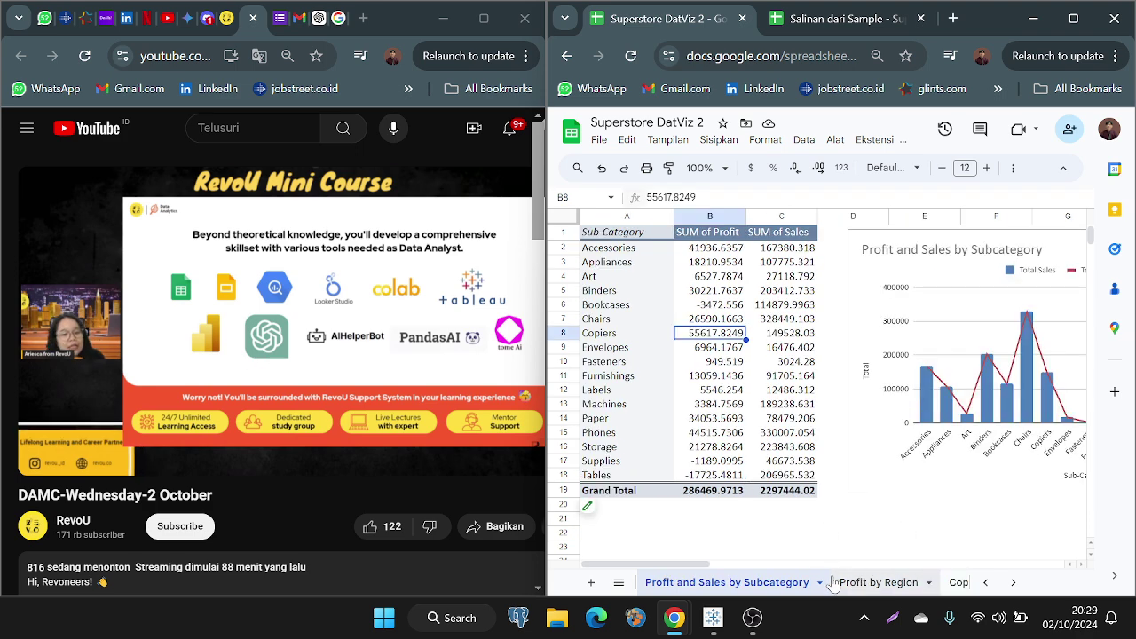
left_click(874, 582)
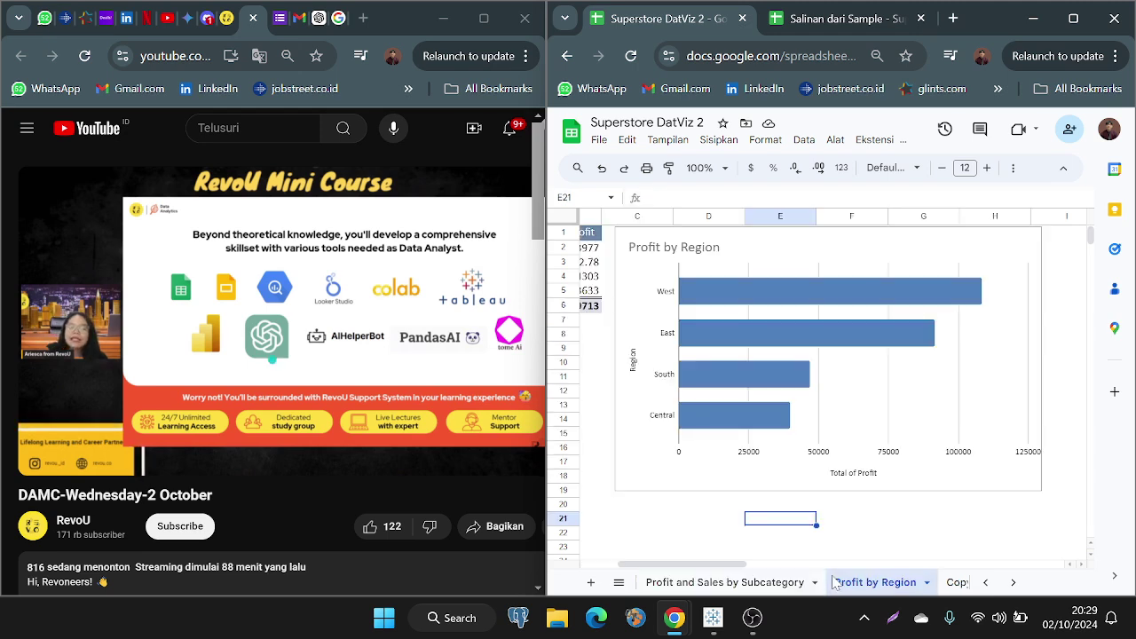
left_click(770, 583)
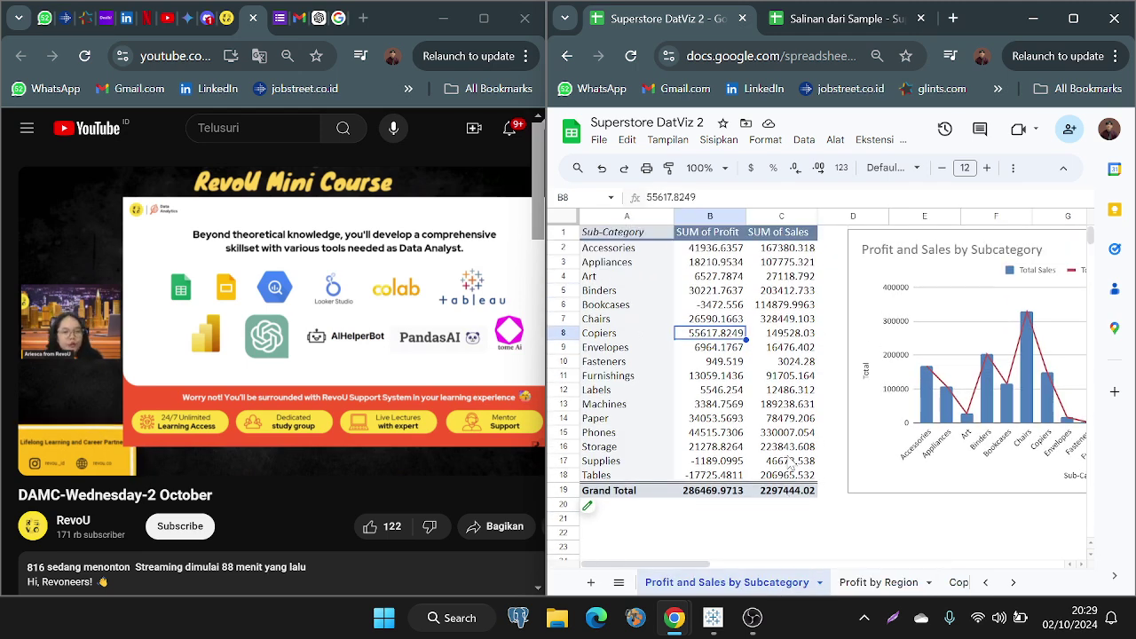
left_click(591, 512)
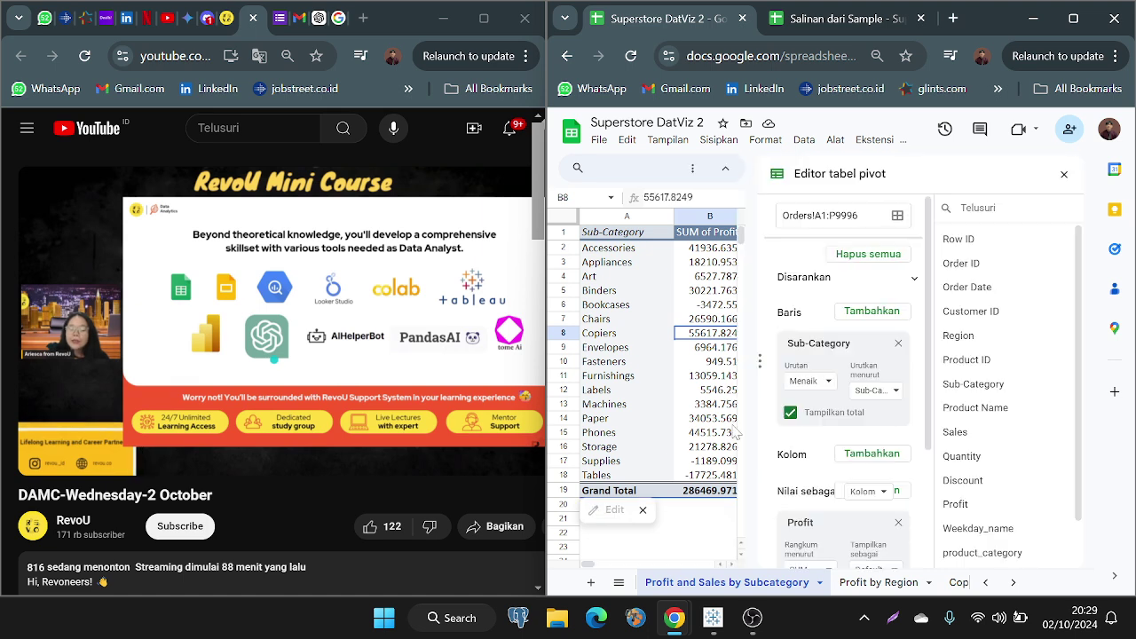
left_click(875, 392)
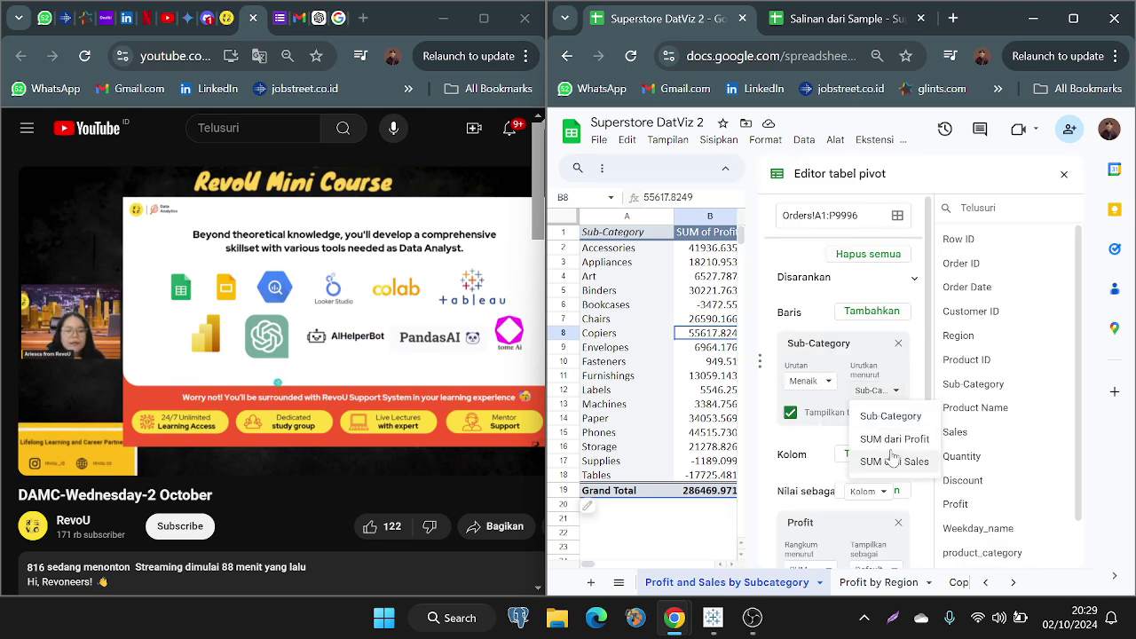
left_click(892, 440)
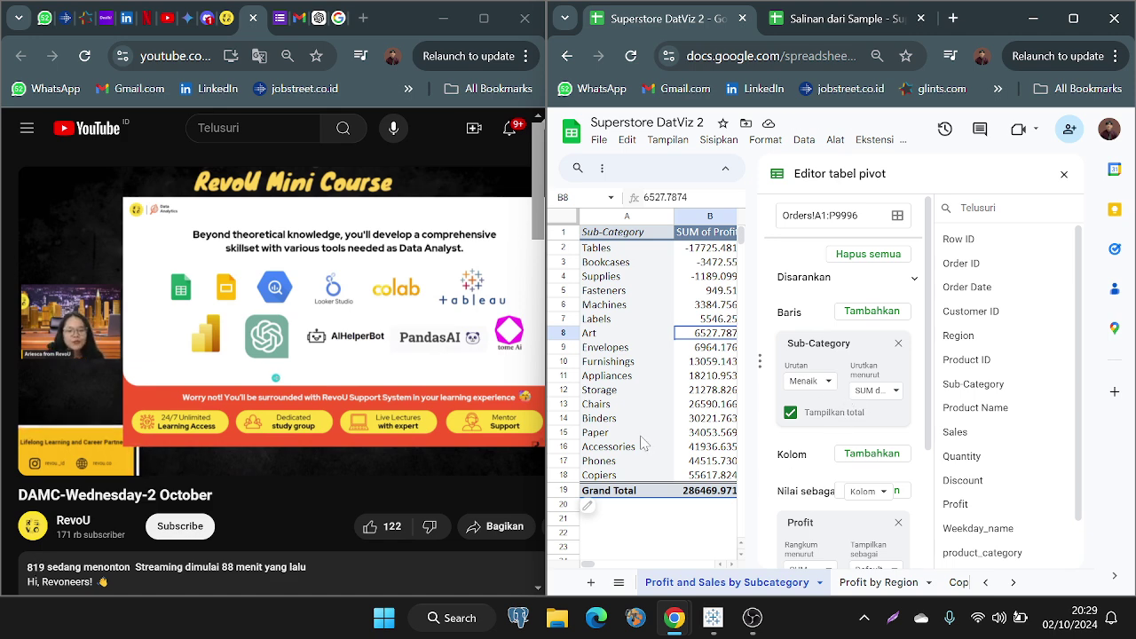
scroll(645, 443, "right", 3)
scroll(645, 443, "right", 5)
scroll(641, 439, "left", 4)
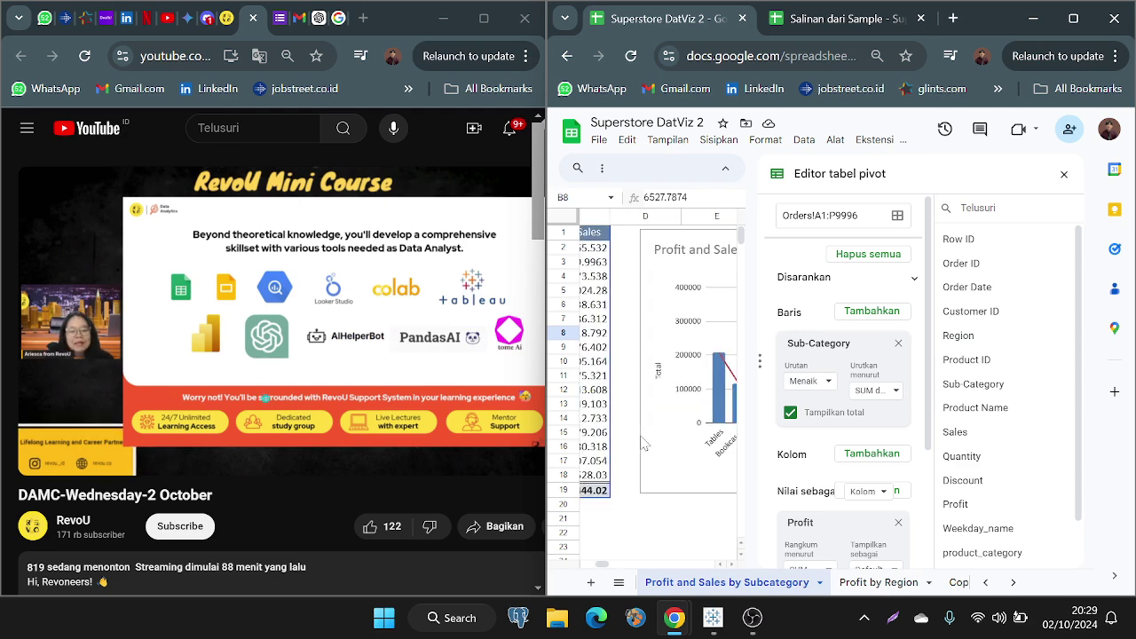
Step: Sort the Sub-Category rows of the Profit and Sales by Subcategory pivot table by SUM of Sales
left_click(894, 390)
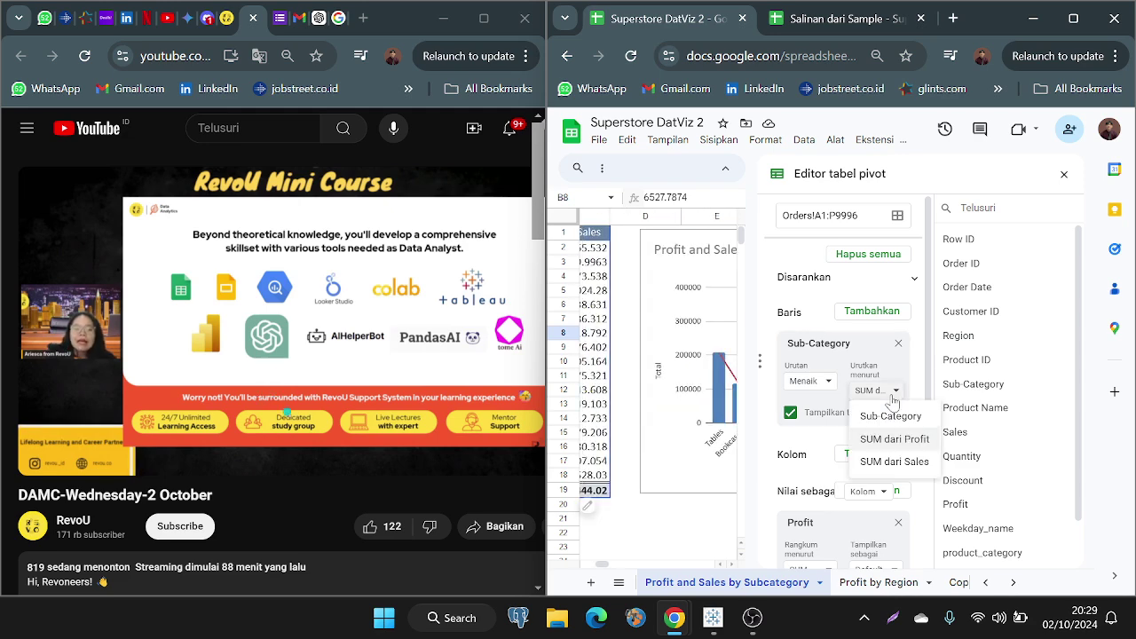
left_click(898, 462)
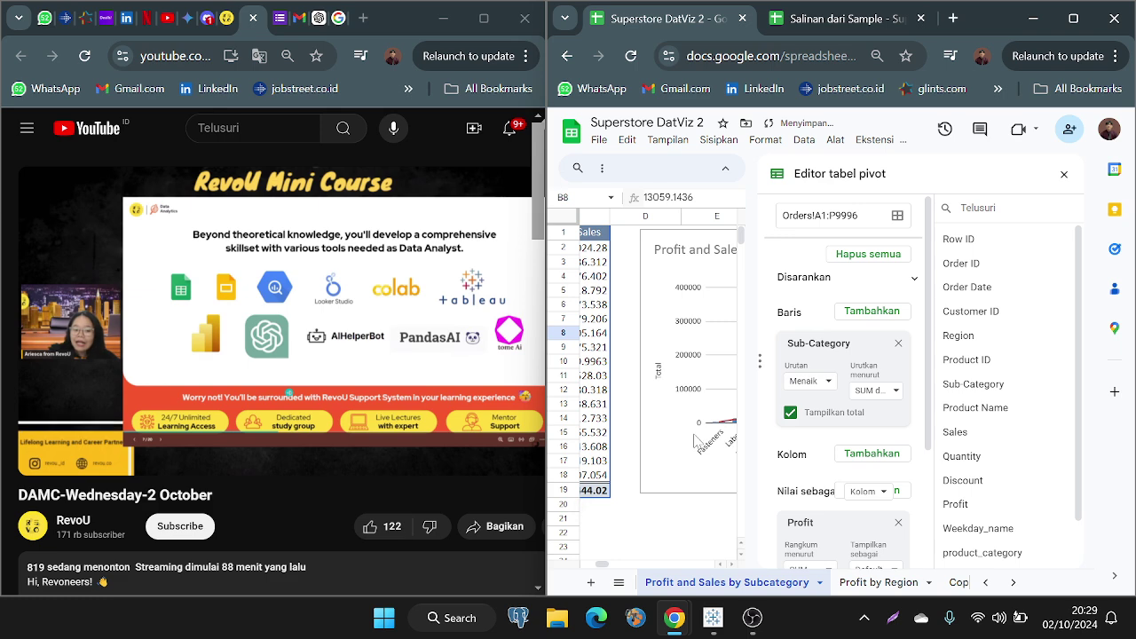
scroll(697, 441, "right", 5)
scroll(697, 441, "left", 2)
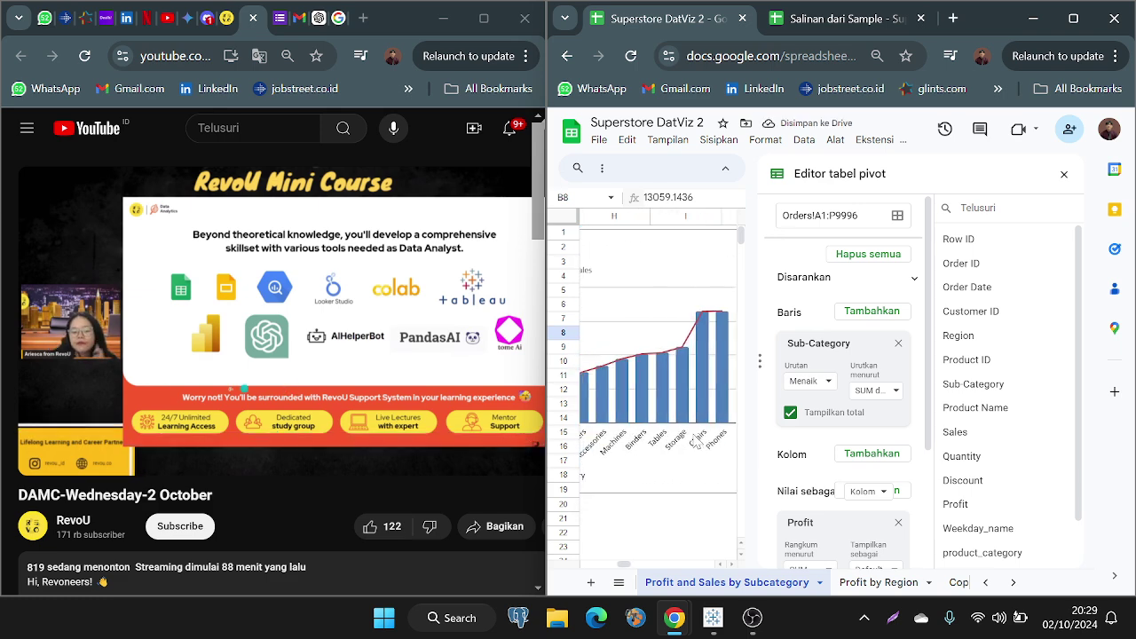
scroll(852, 479, "down", 3)
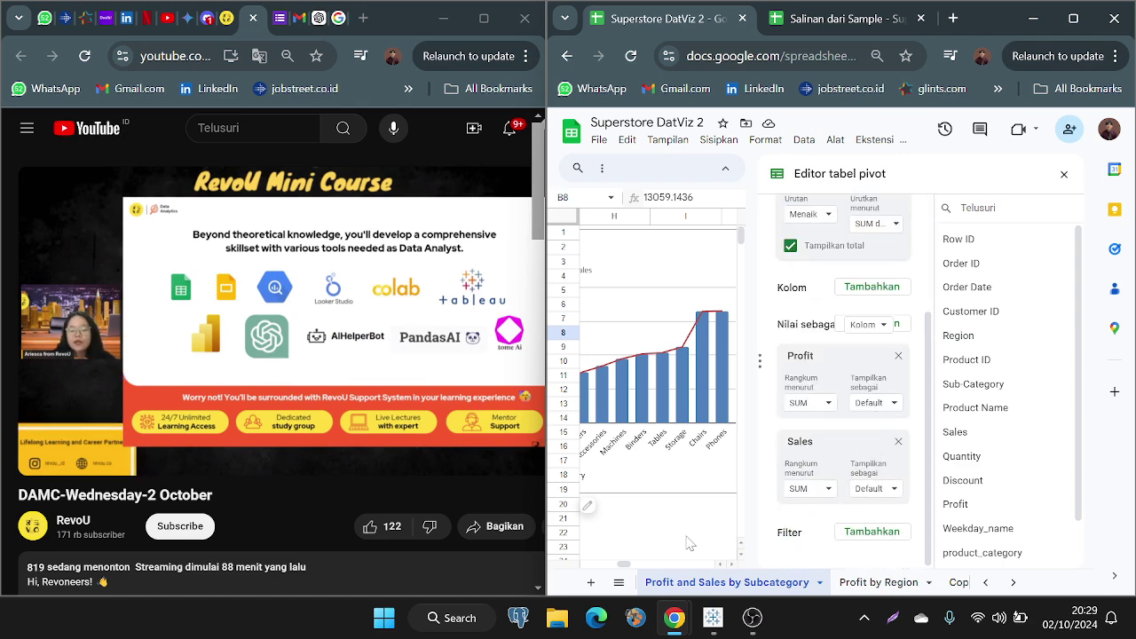
scroll(685, 447, "left", 10)
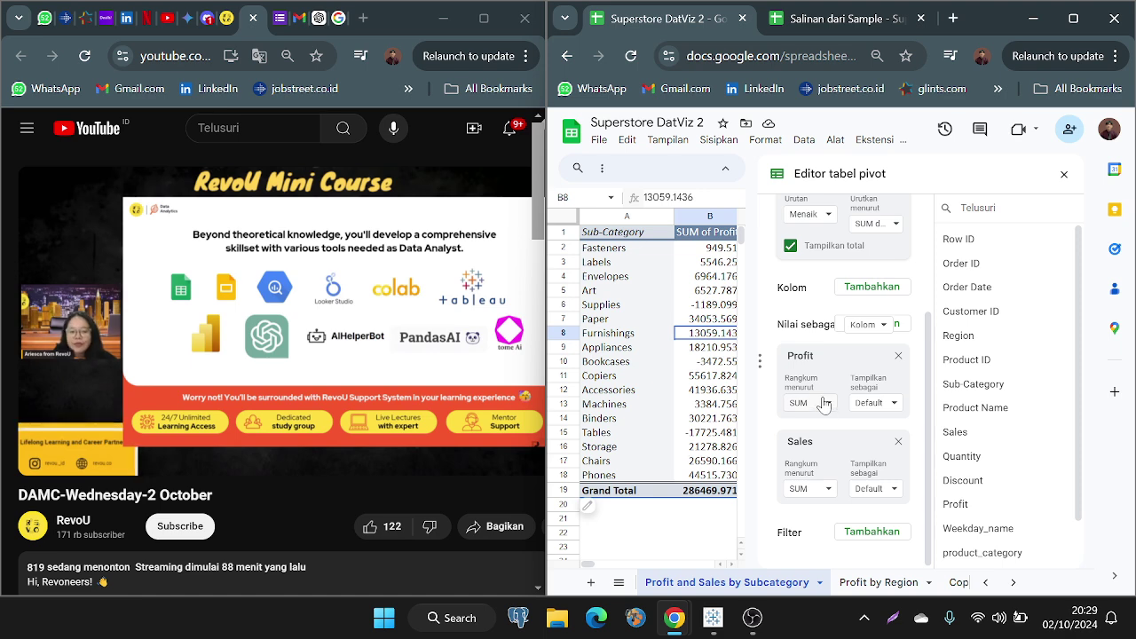
Step: Keep the Sub-Category sort order ascending, close the pivot table editor, and review the sorted chart and SUM of Profit column
scroll(825, 406, "up", 3)
left_click(829, 346)
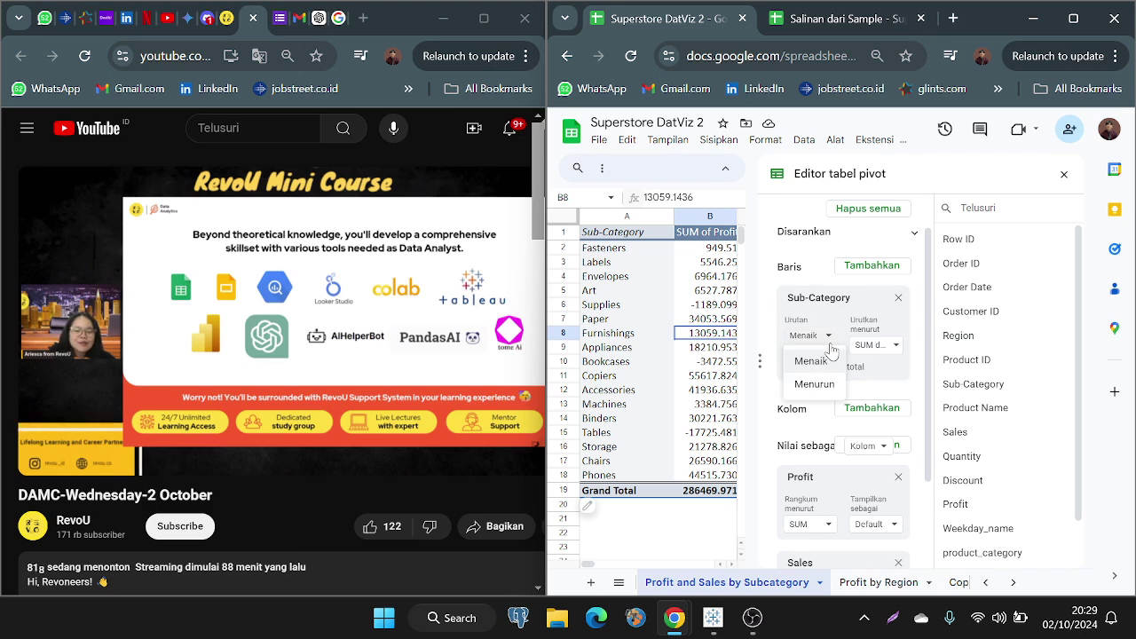
left_click(805, 358)
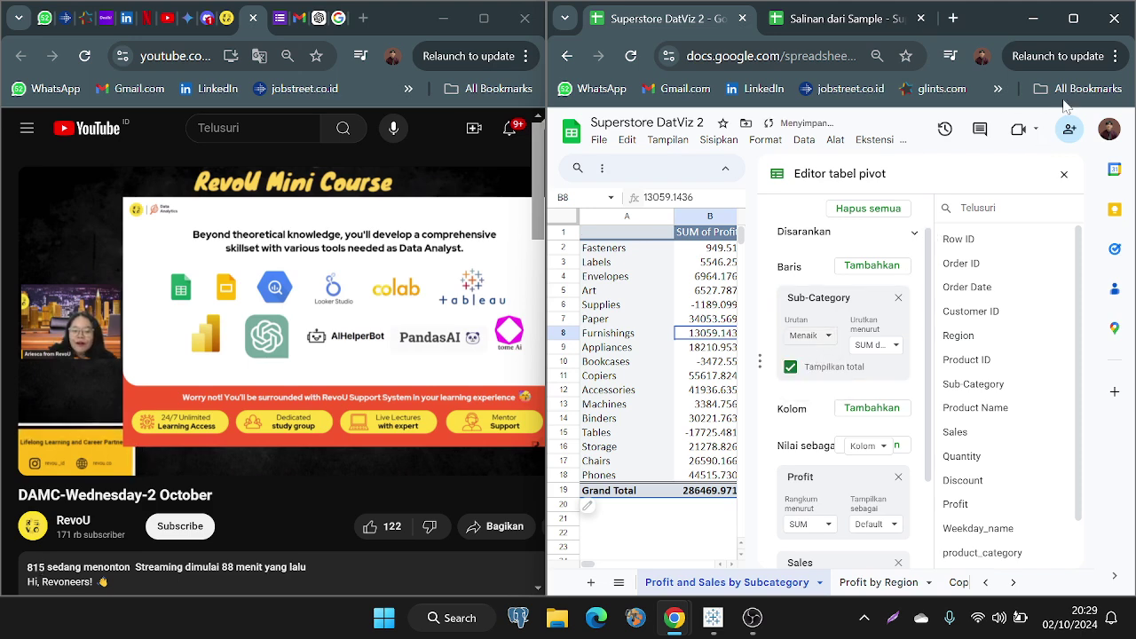
left_click(1064, 173)
scroll(851, 417, "right", 4)
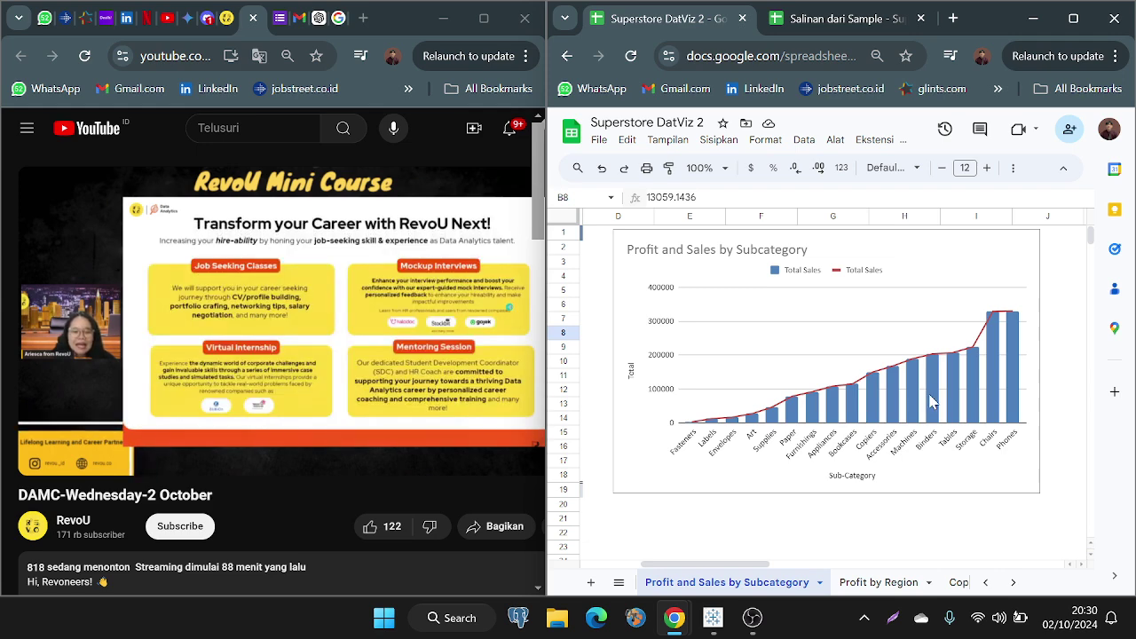
scroll(929, 401, "left", 4)
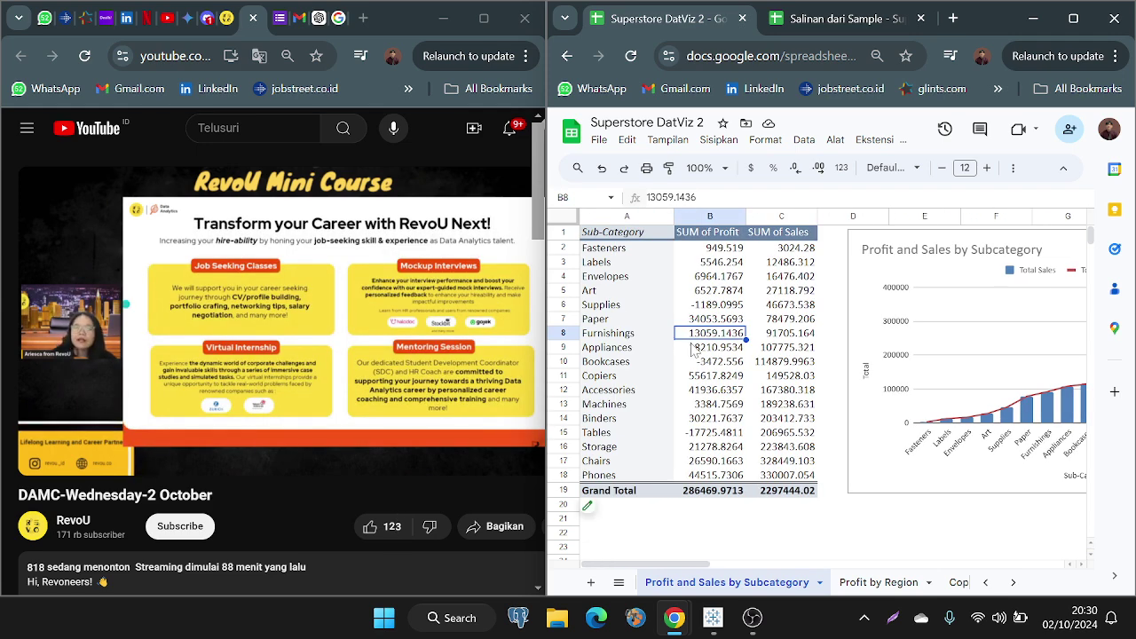
left_click(731, 393)
left_click(740, 311)
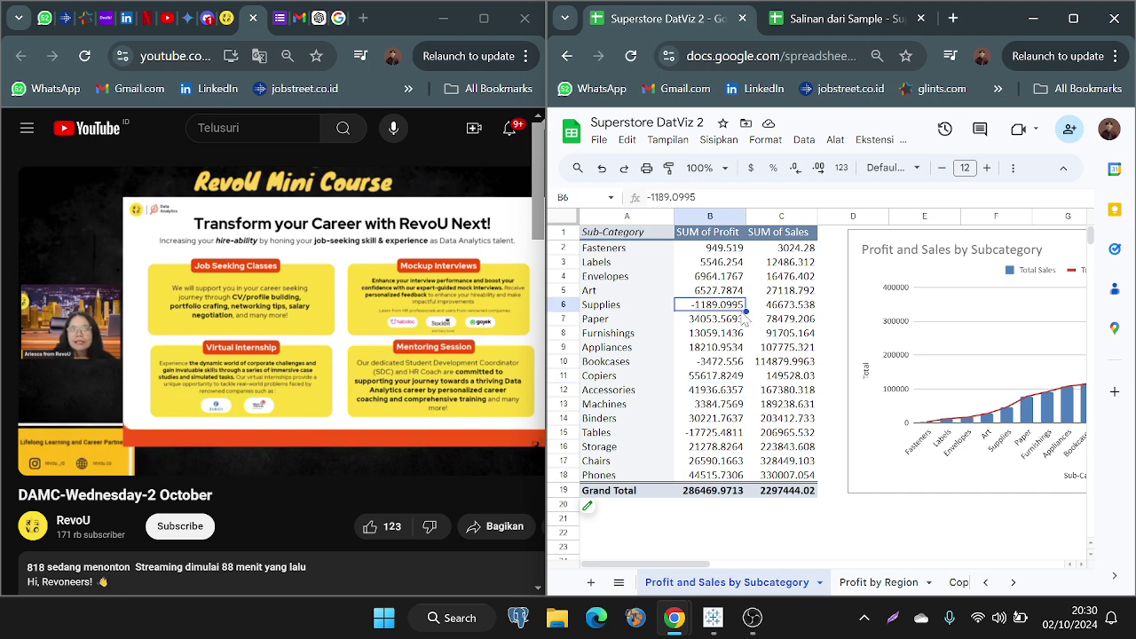
Step: Rename the "Copy of Profit by Region, Product Category" sheet as "Profit by Region, Product Category"
left_click(876, 582)
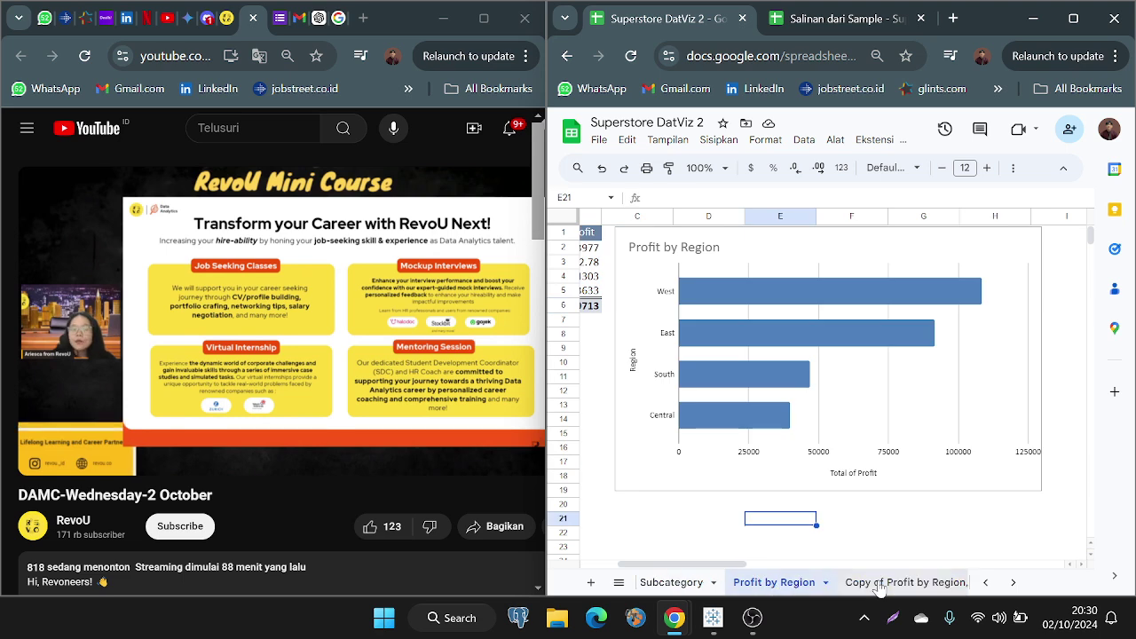
left_click(876, 584)
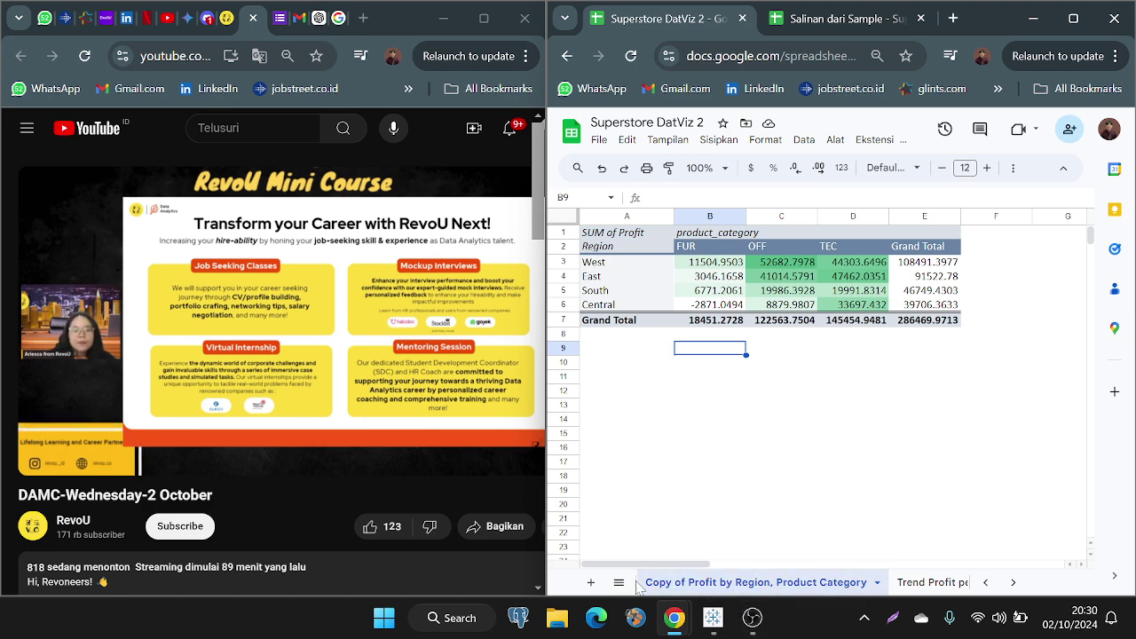
scroll(712, 592, "up", 1)
scroll(713, 593, "up", 1)
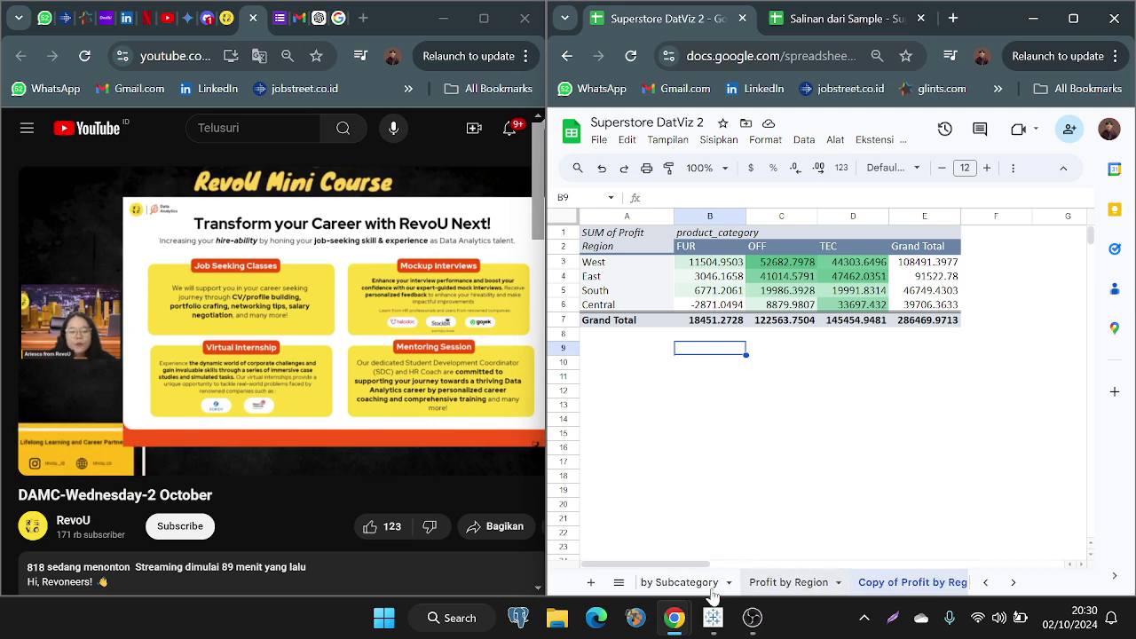
scroll(755, 592, "down", 2)
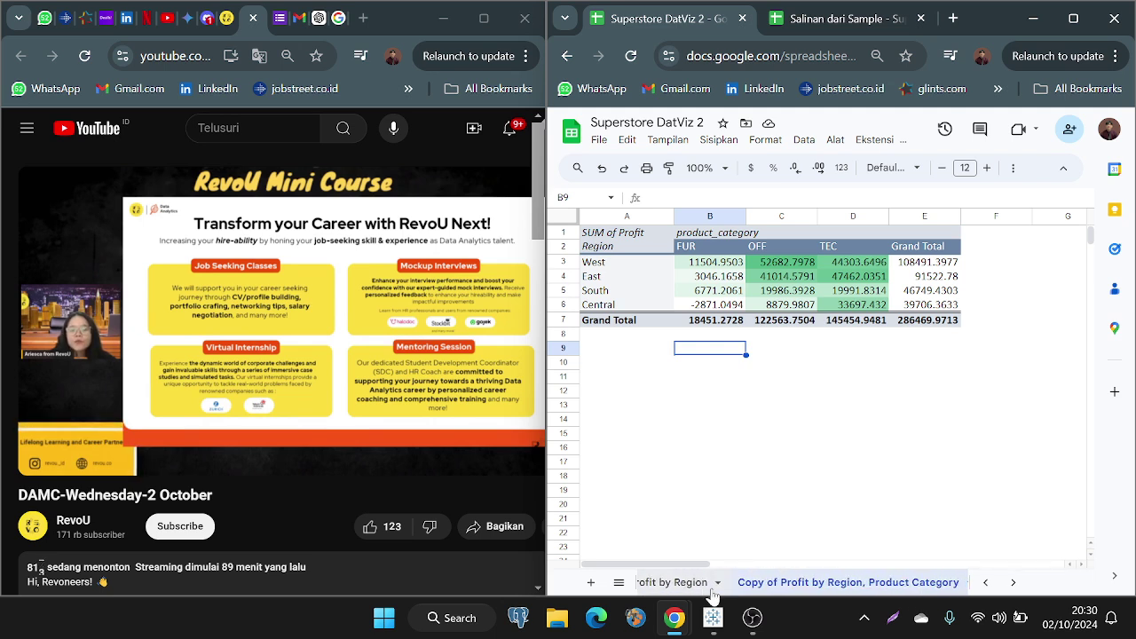
double_click(787, 583)
left_click(774, 586)
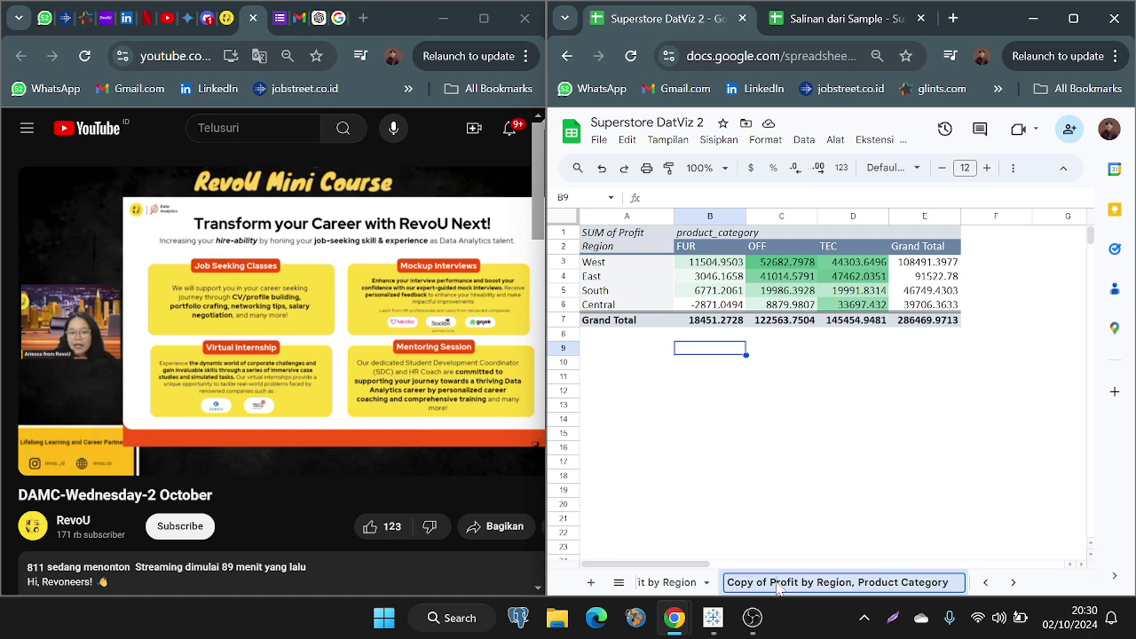
key("BackSpace")
key("BackSpace")
key("BackSpace")
key("BackSpace")
key("BackSpace")
key("BackSpace")
key("BackSpace")
key("BackSpace")
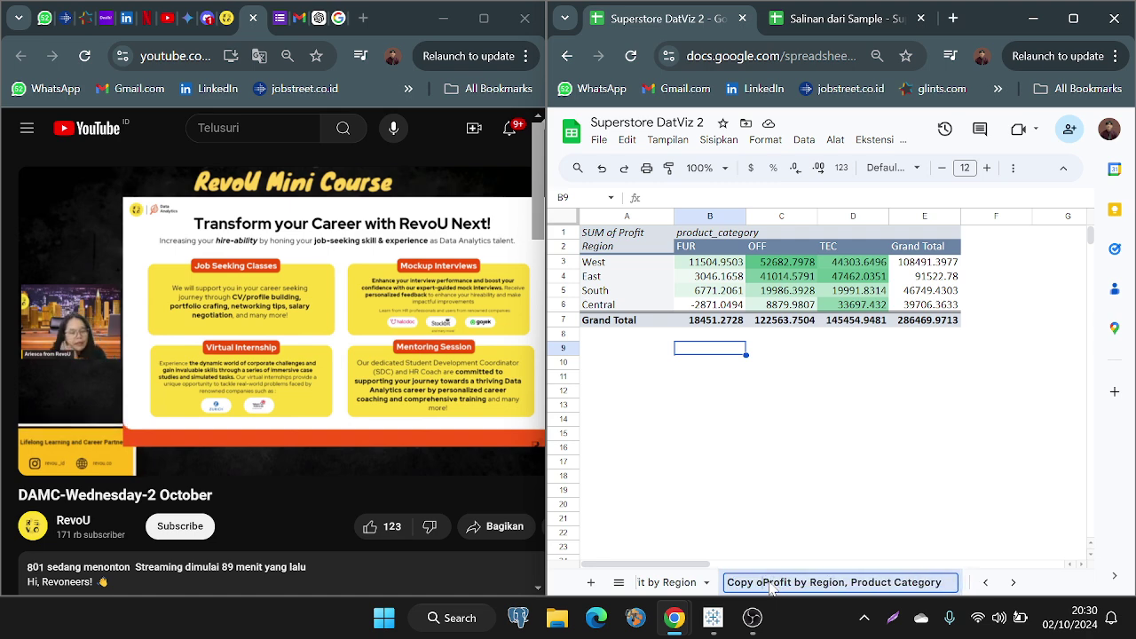
left_click(798, 495)
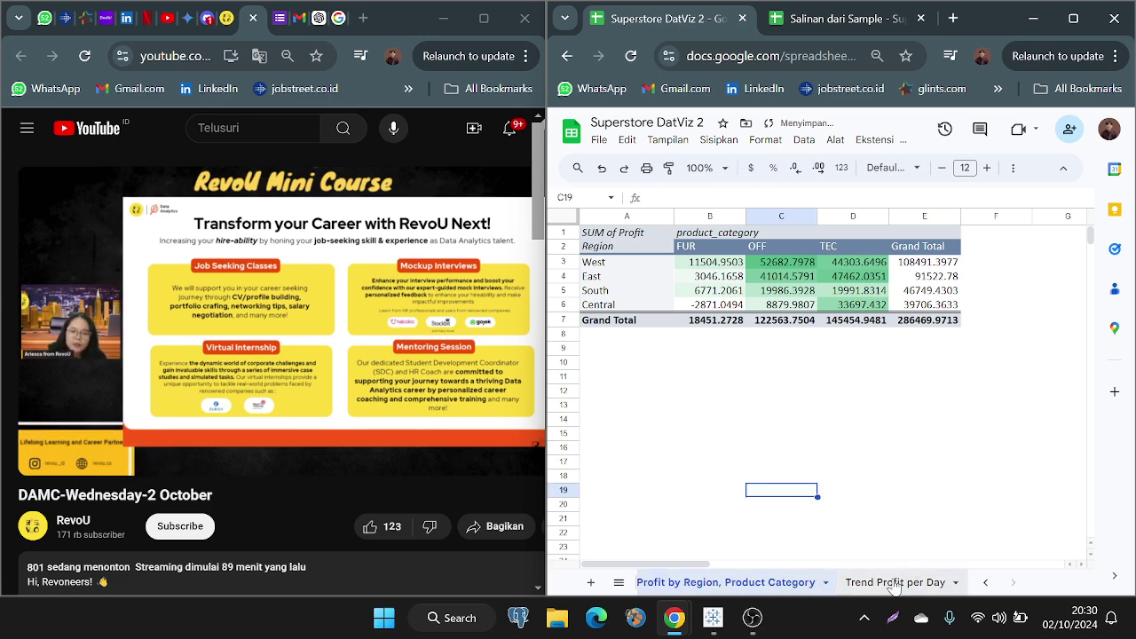
Step: On the Trend Profit per Day sheet, open the horizontal axis settings of the Trend Profit per day chart
left_click(894, 584)
left_click(810, 448)
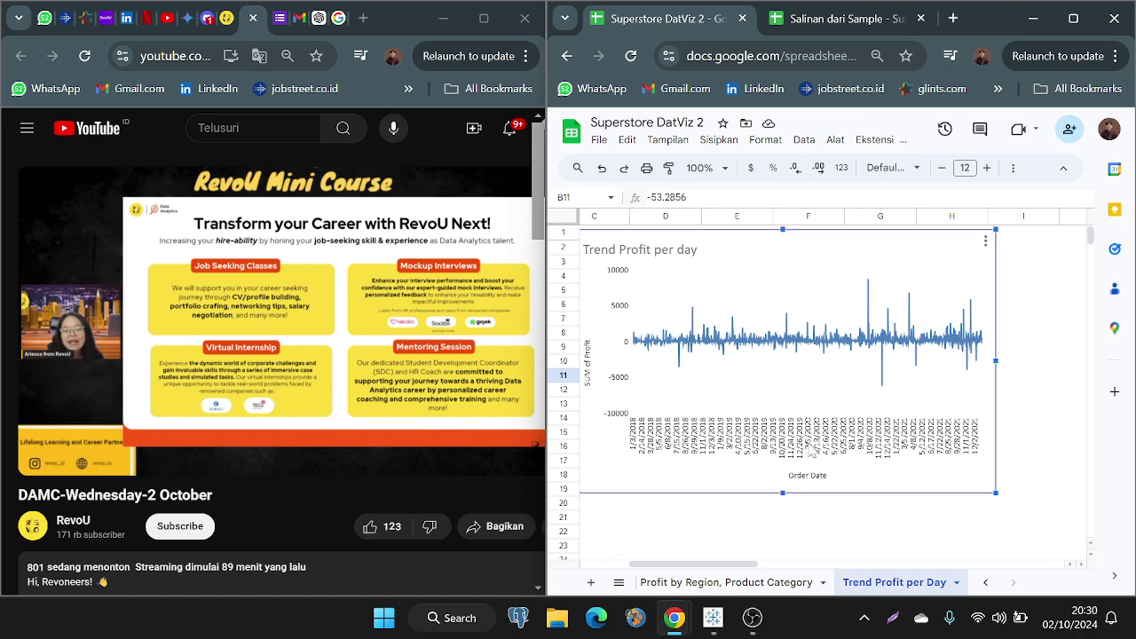
scroll(810, 448, "left", 2)
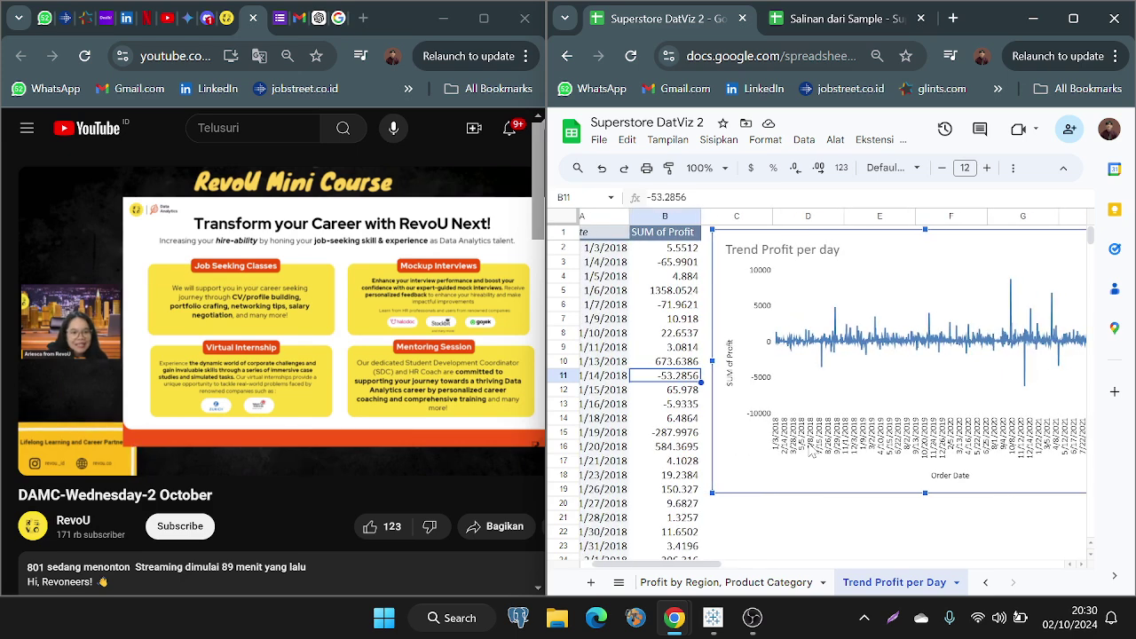
double_click(810, 452)
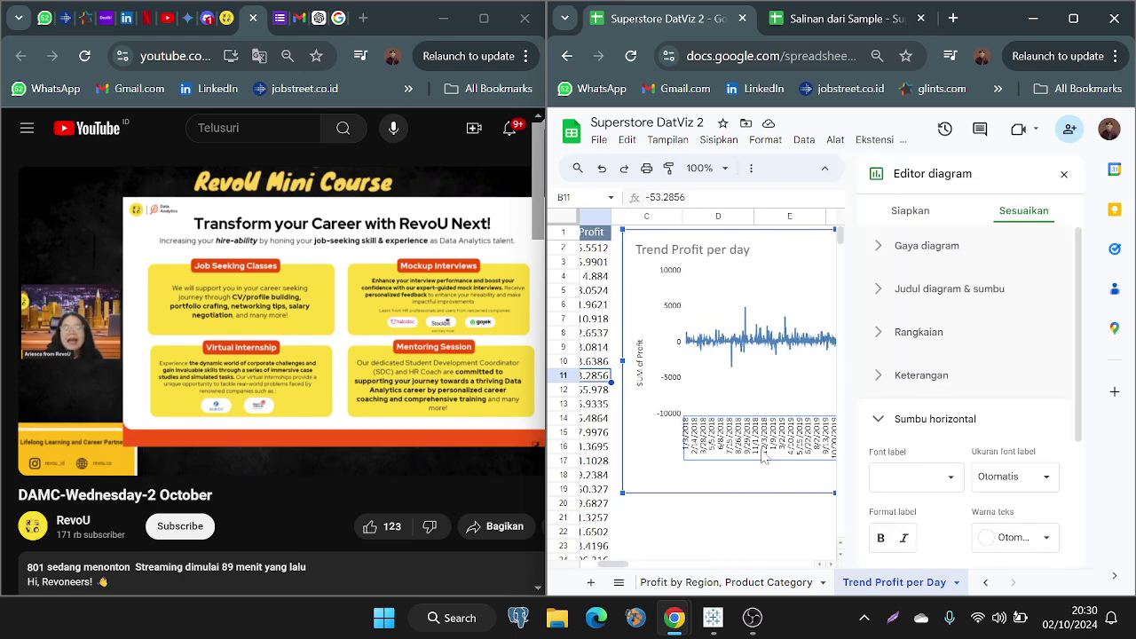
scroll(764, 456, "right", 2)
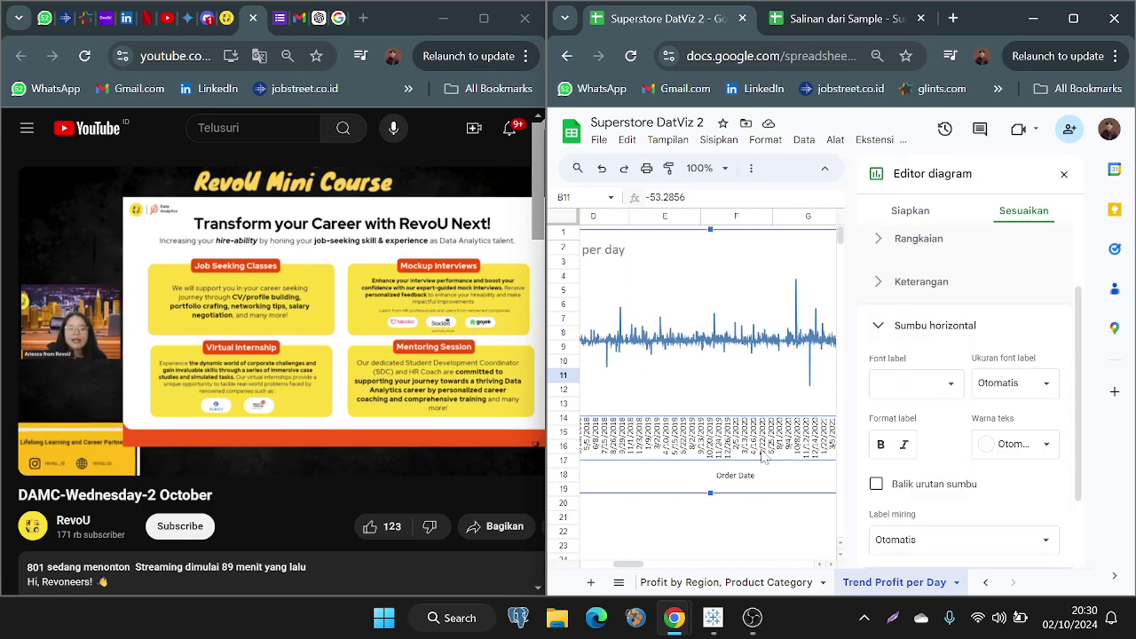
scroll(980, 457, "down", 2)
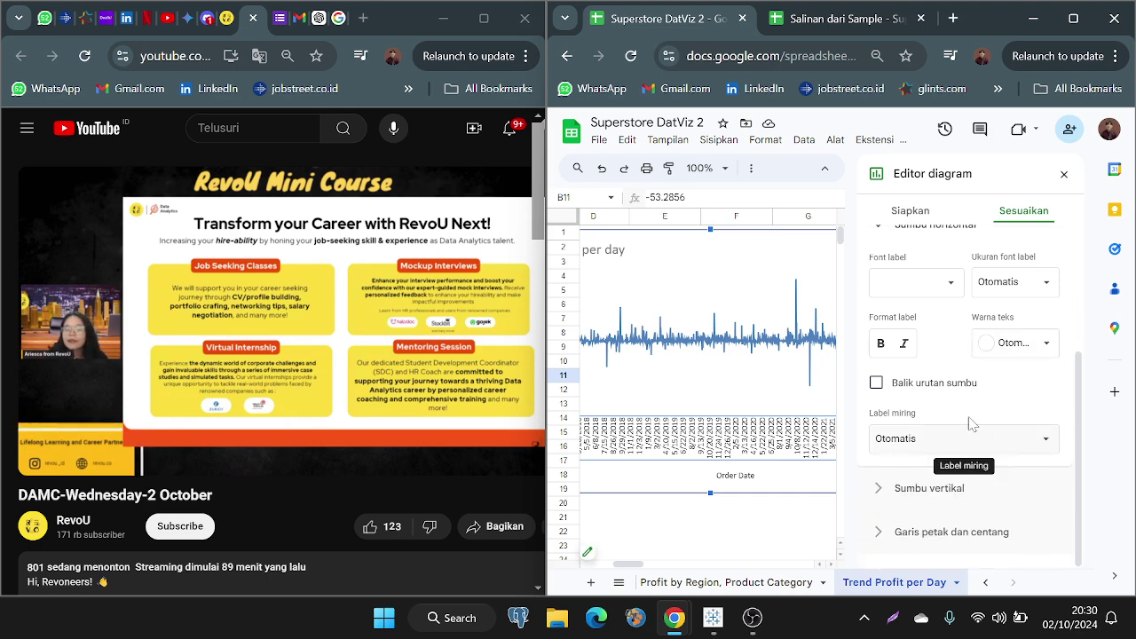
scroll(887, 449, "up", 1)
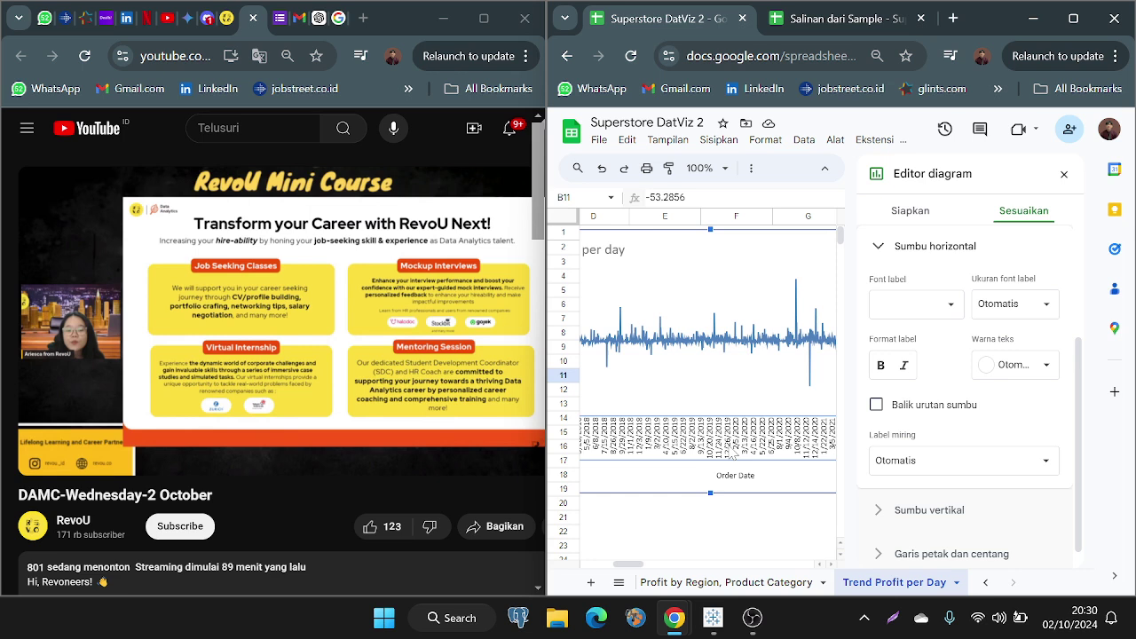
Step: Set the label slant of the Trend Profit per day chart's horizontal axis to 30°
left_click(905, 459)
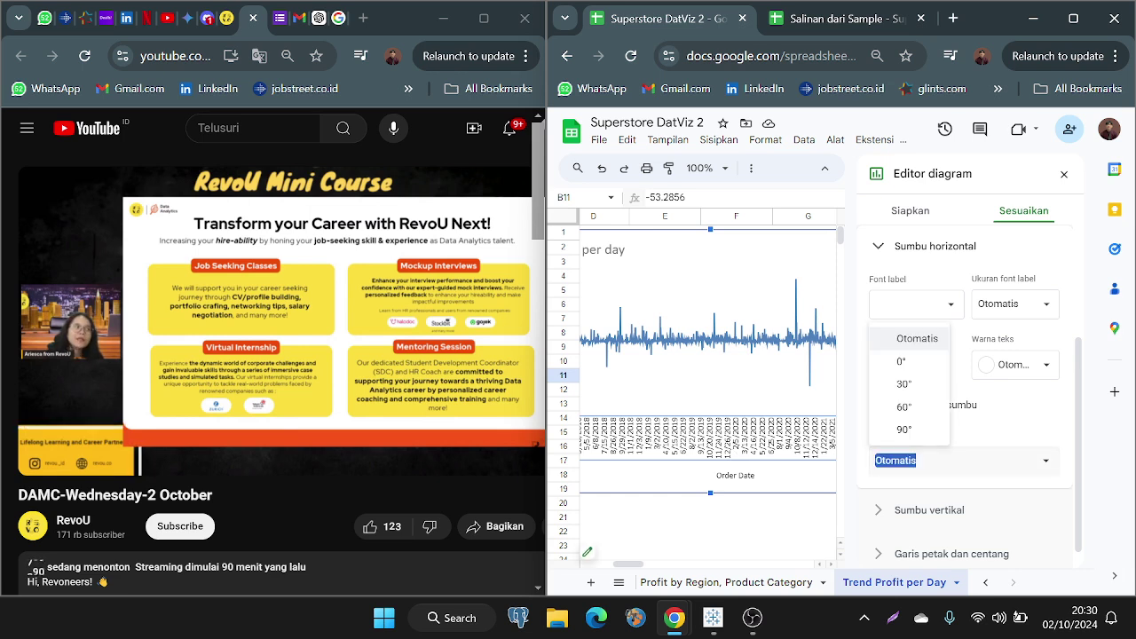
left_click(915, 460)
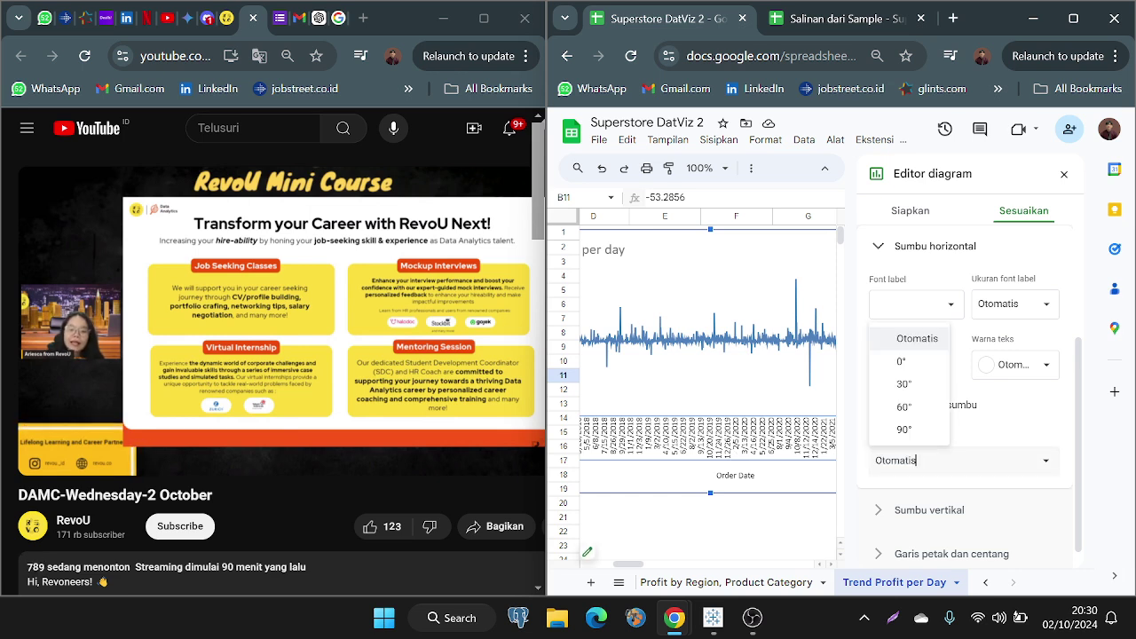
left_click(1053, 462)
left_click(1049, 463)
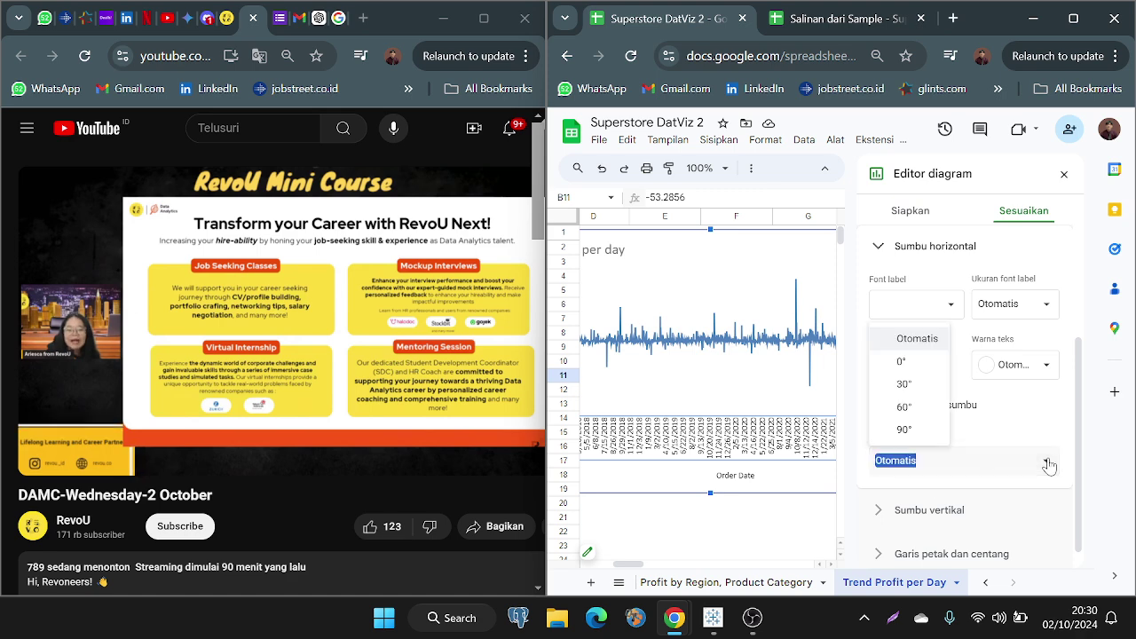
left_click(918, 384)
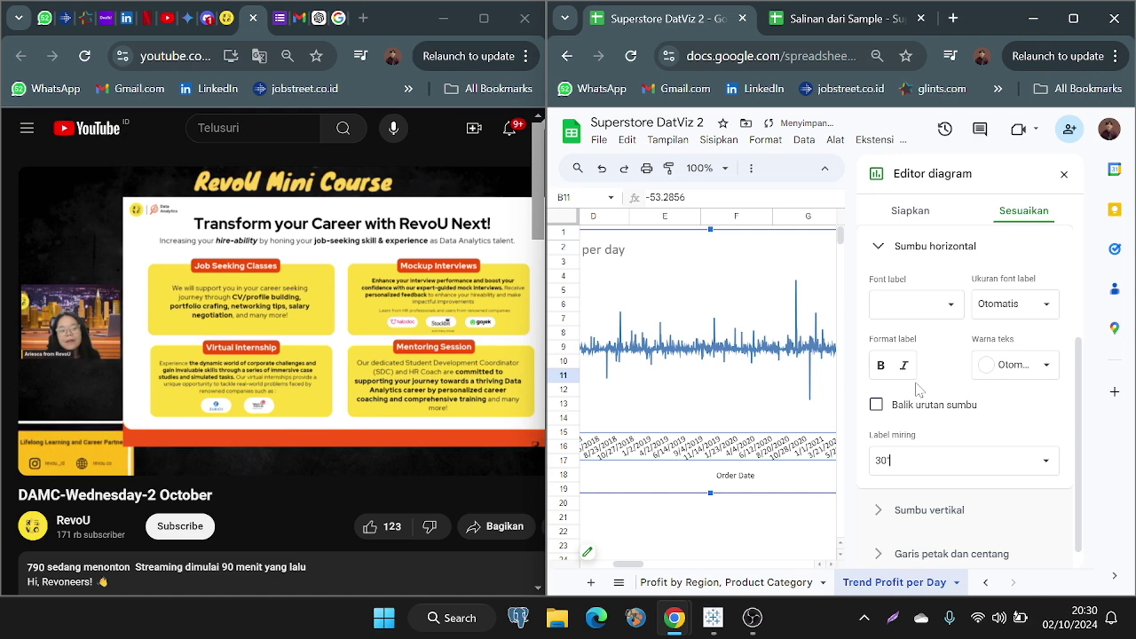
Step: Try label slants of 90° and 0° on the chart's horizontal axis, and return to 30°
left_click(1055, 471)
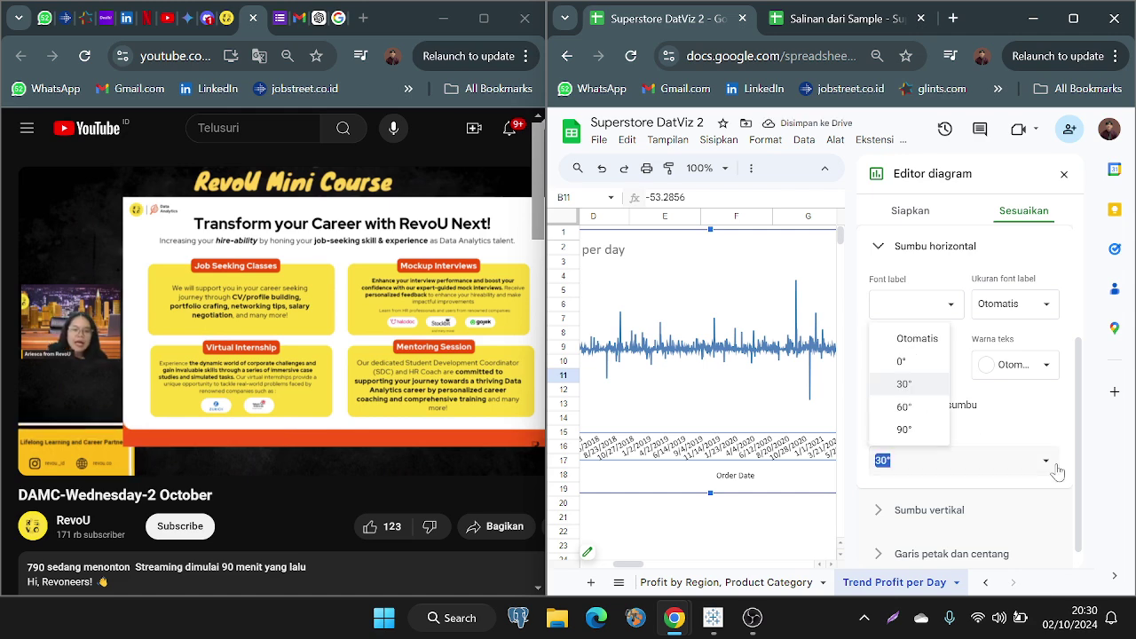
left_click(907, 430)
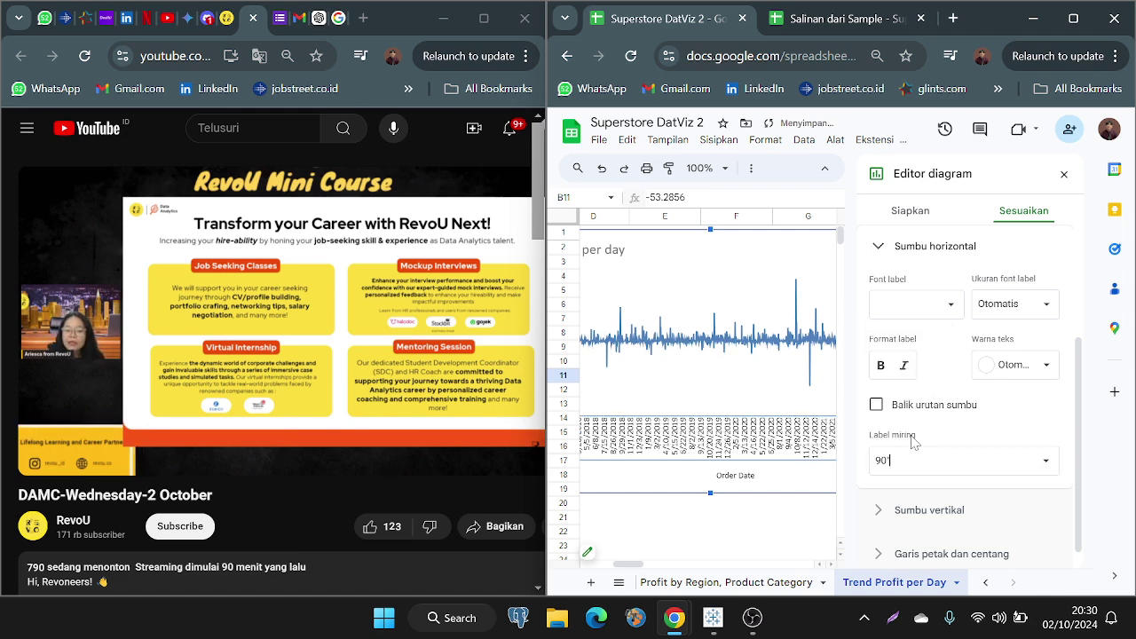
left_click(1045, 461)
left_click(935, 367)
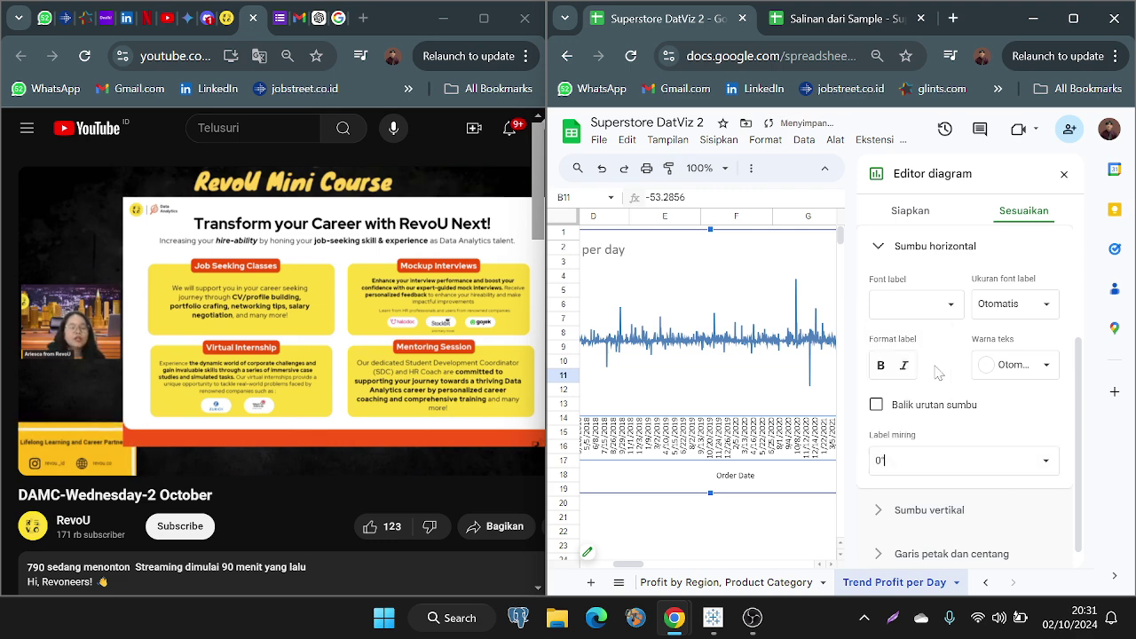
left_click(1047, 462)
left_click(905, 383)
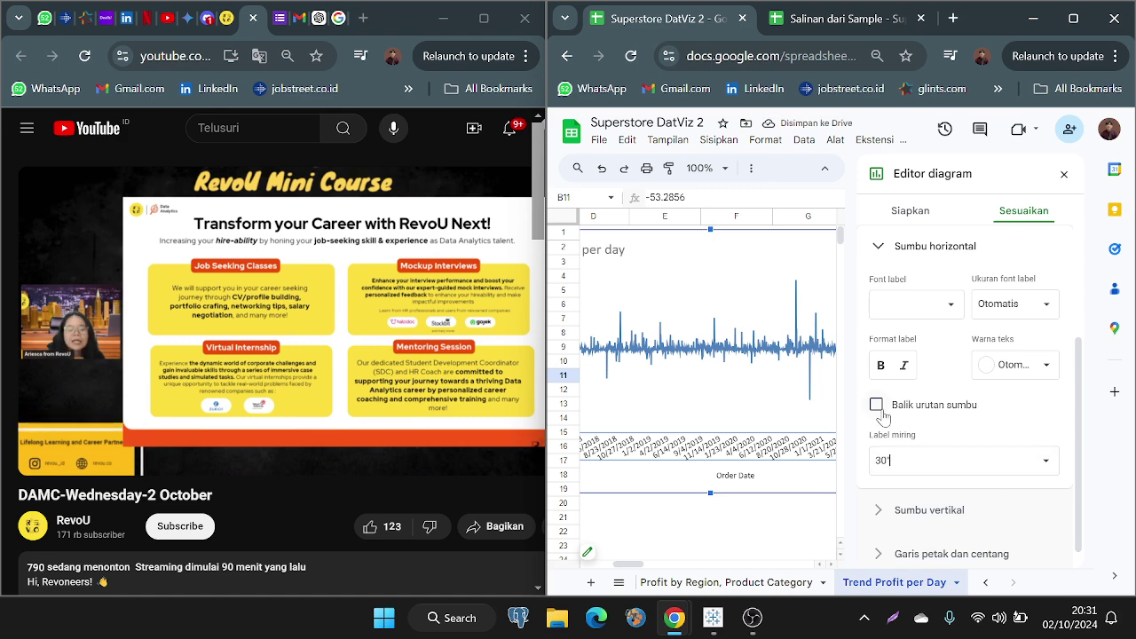
Step: Try reversing the horizontal axis order, turn it off again, and check the axis labels' text color and font size options
left_click(875, 406)
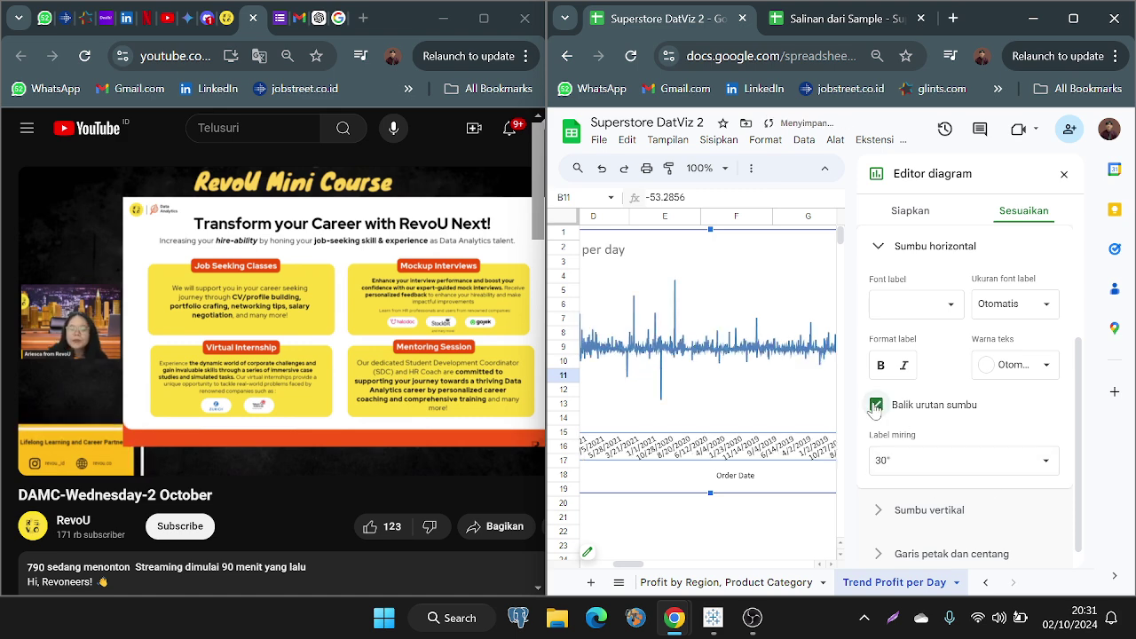
left_click(876, 405)
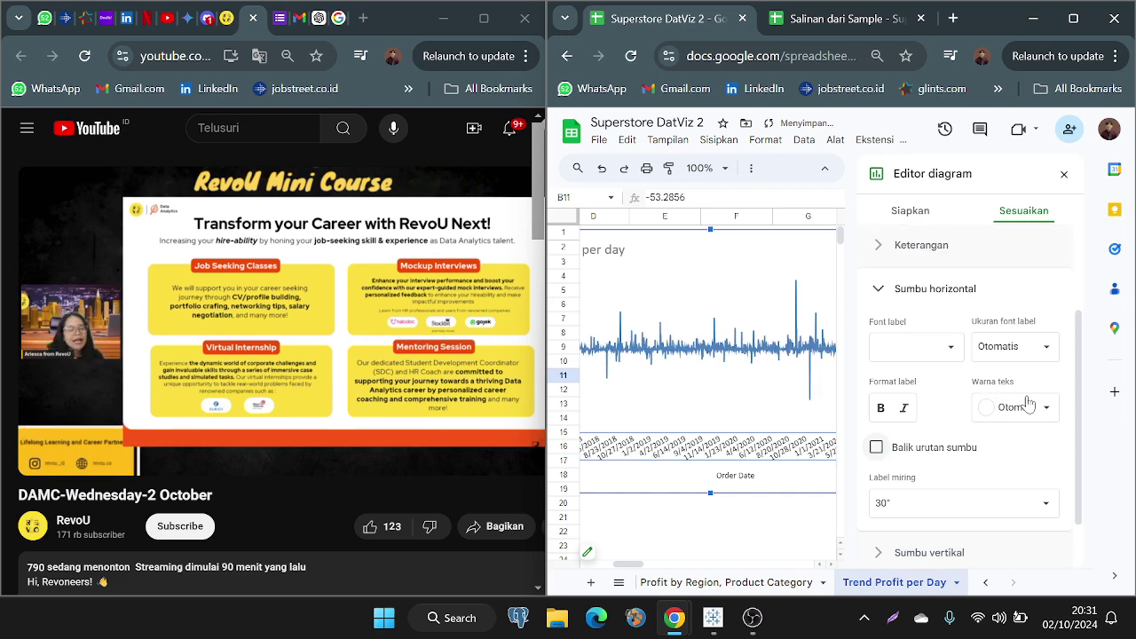
left_click(1038, 408)
left_click(1038, 407)
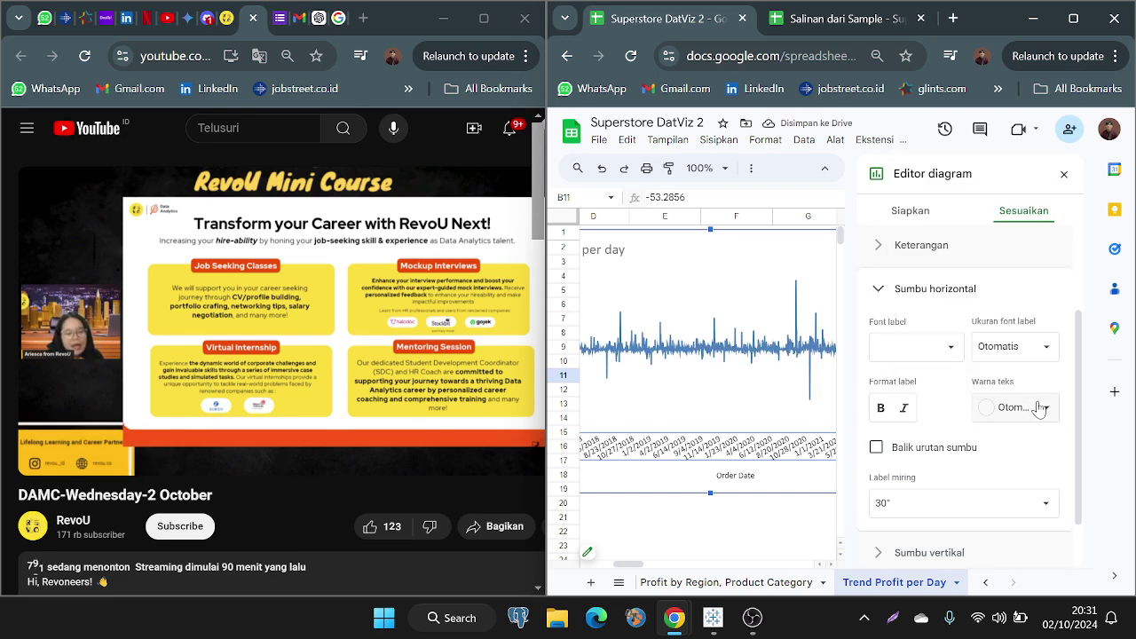
left_click(1027, 350)
left_click(944, 391)
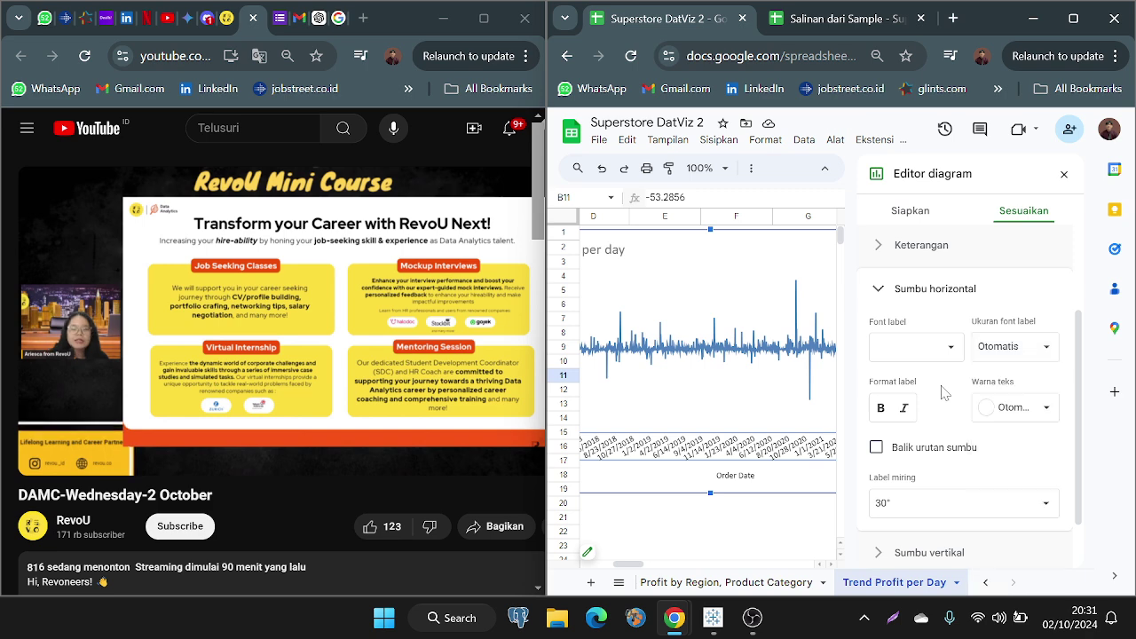
Step: Set the label font of the Trend Profit per day chart's horizontal axis to Sans Serif
left_click(943, 359)
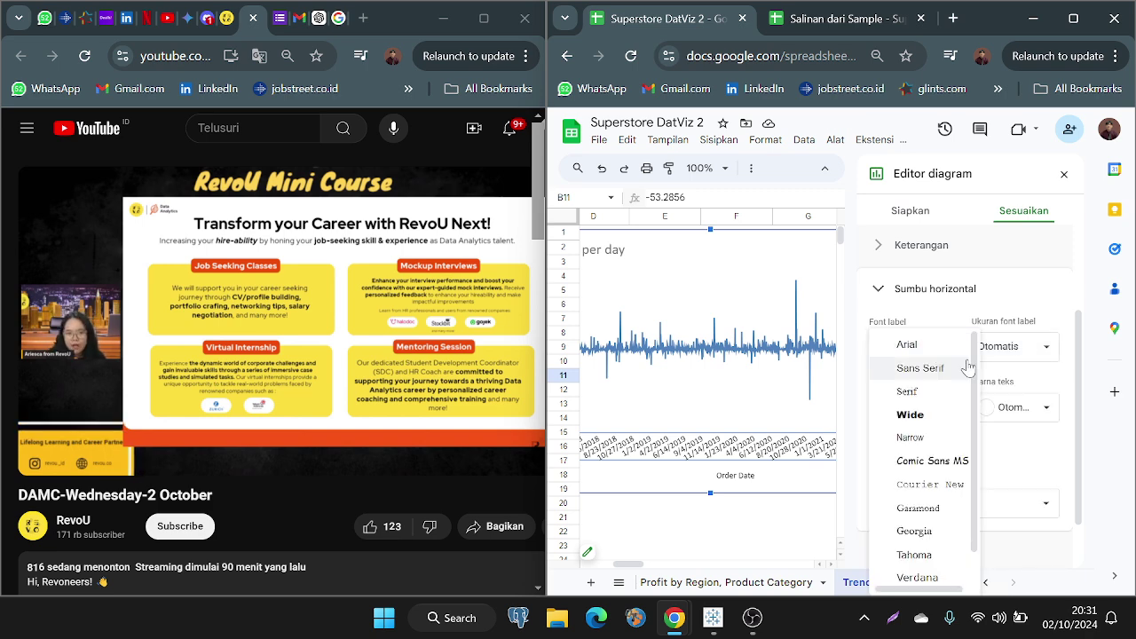
left_click(945, 371)
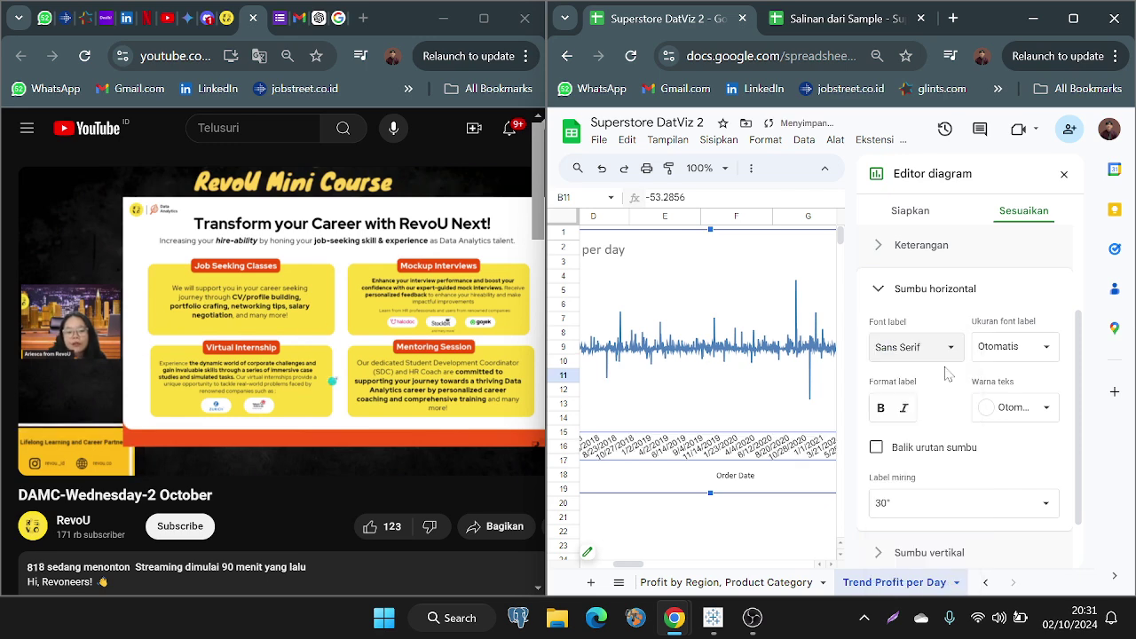
left_click(941, 353)
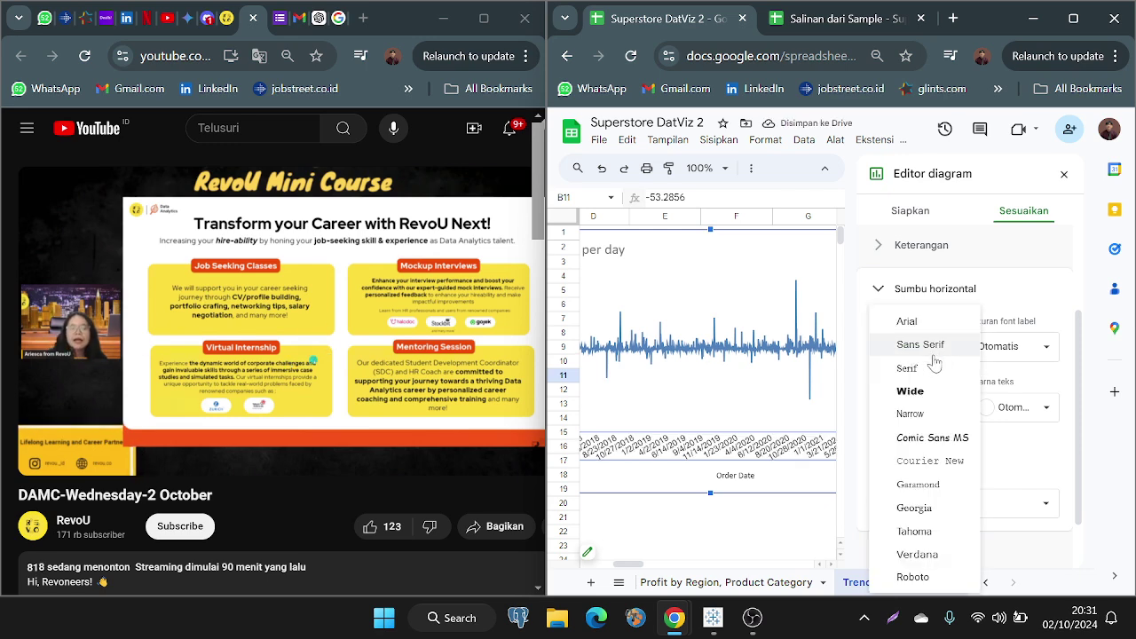
left_click(1021, 456)
Step: Reverse the horizontal axis order of the Trend Profit per day chart and close the chart editor
left_click(1035, 454)
scroll(1034, 461, "down", 1)
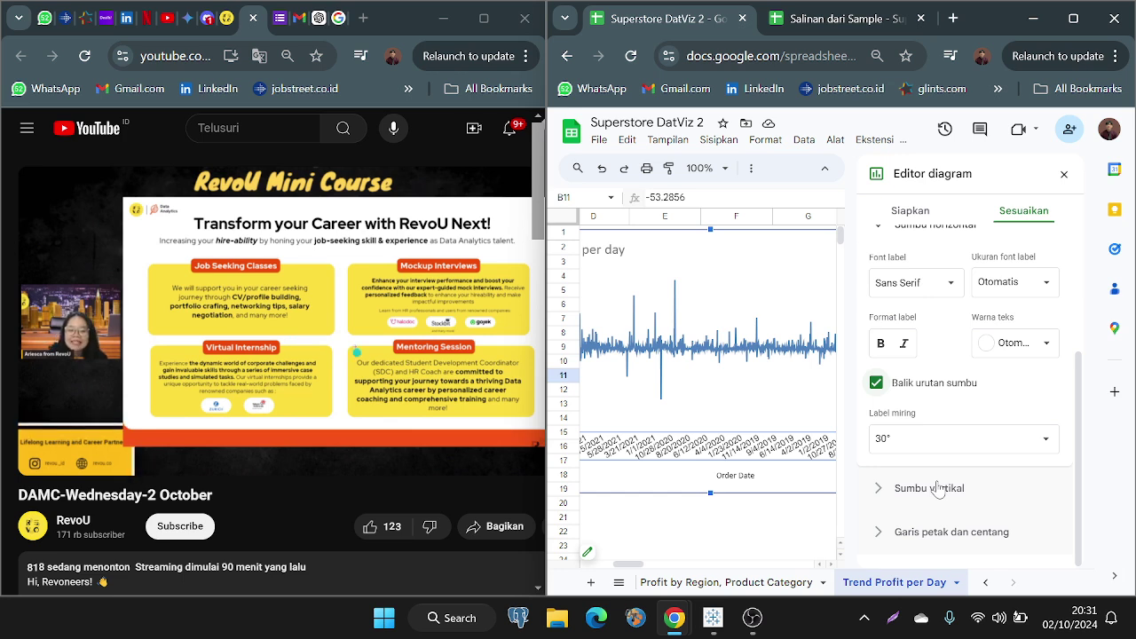
scroll(933, 332, "up", 2)
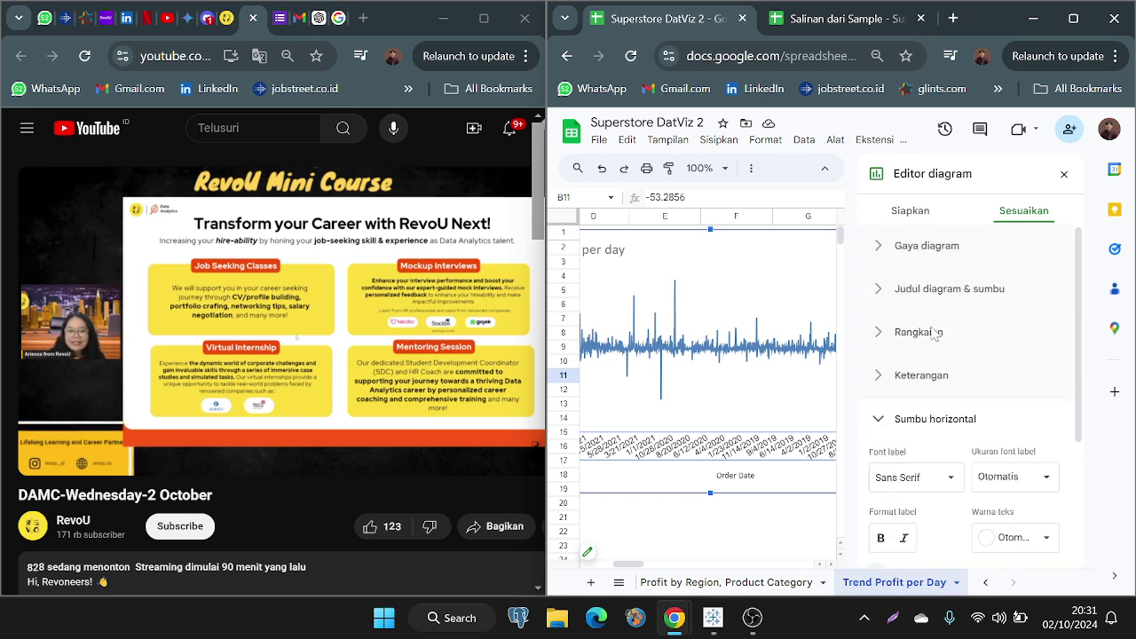
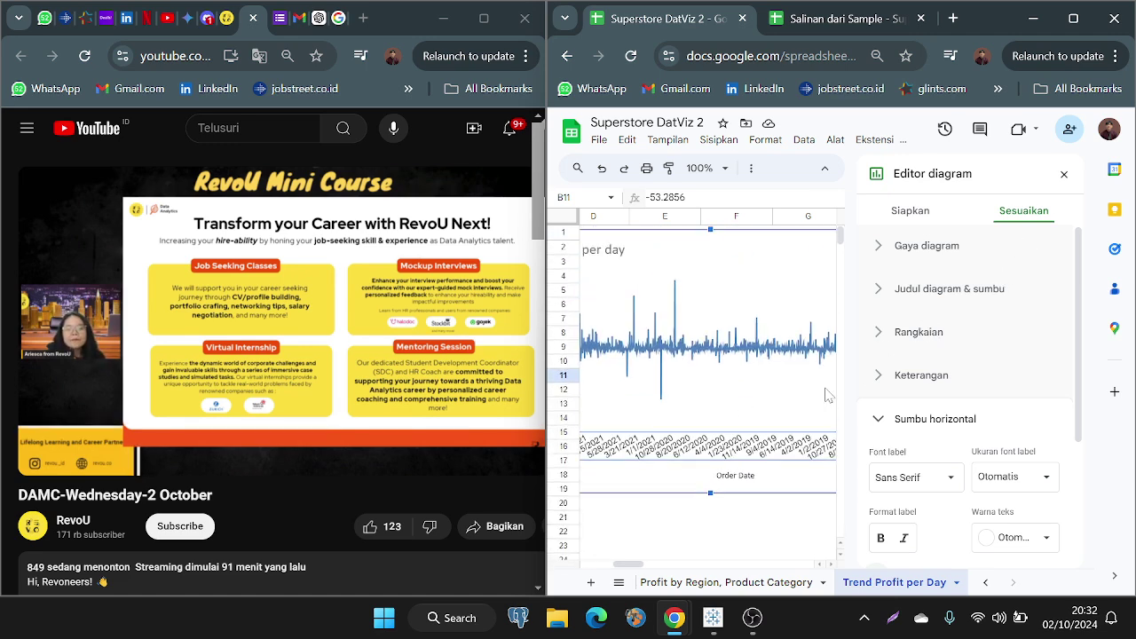
scroll(670, 374, "left", 1)
scroll(669, 374, "left", 5)
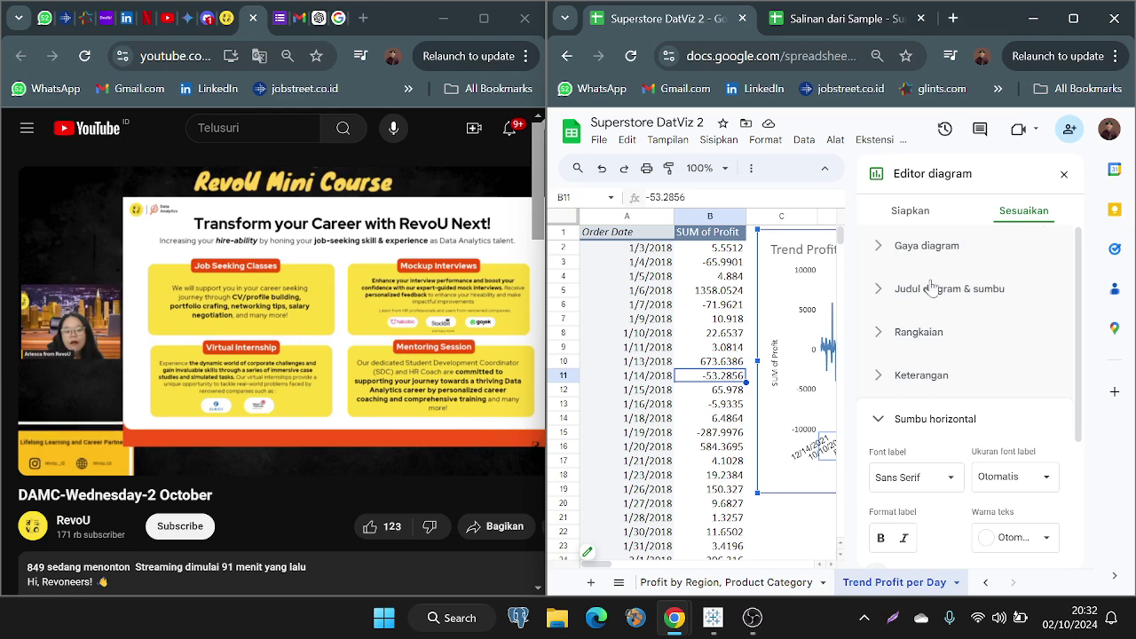
left_click(1064, 176)
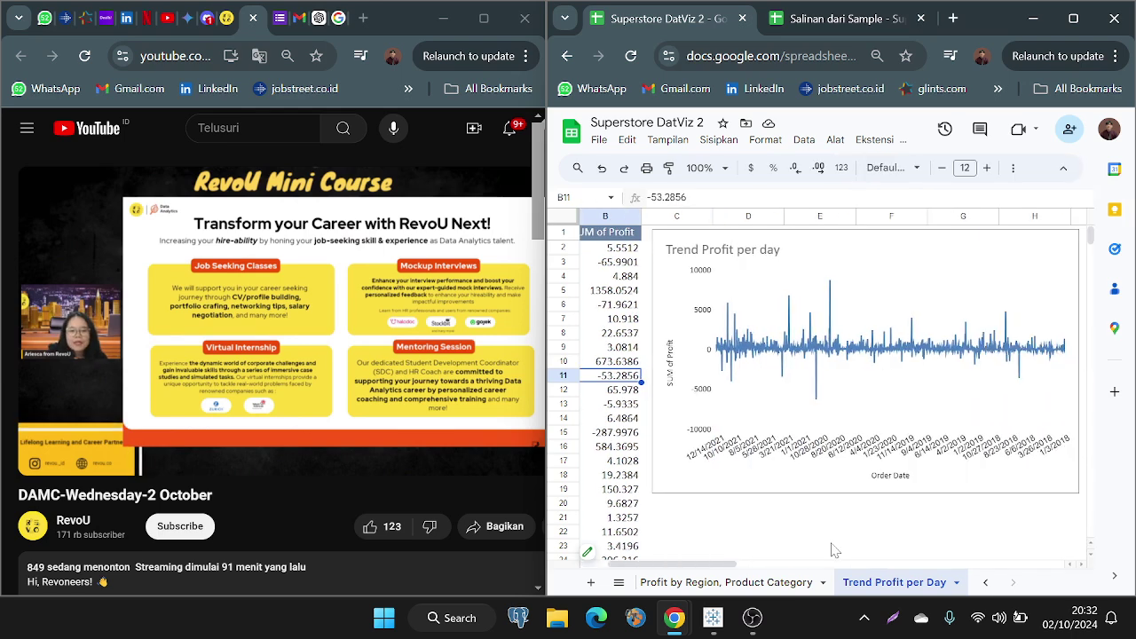
Step: Review the Profit by Region, Product Category pivot table and the Profit by Region and Profit and Sales by Subcategory sheets with their charts
left_click(689, 583)
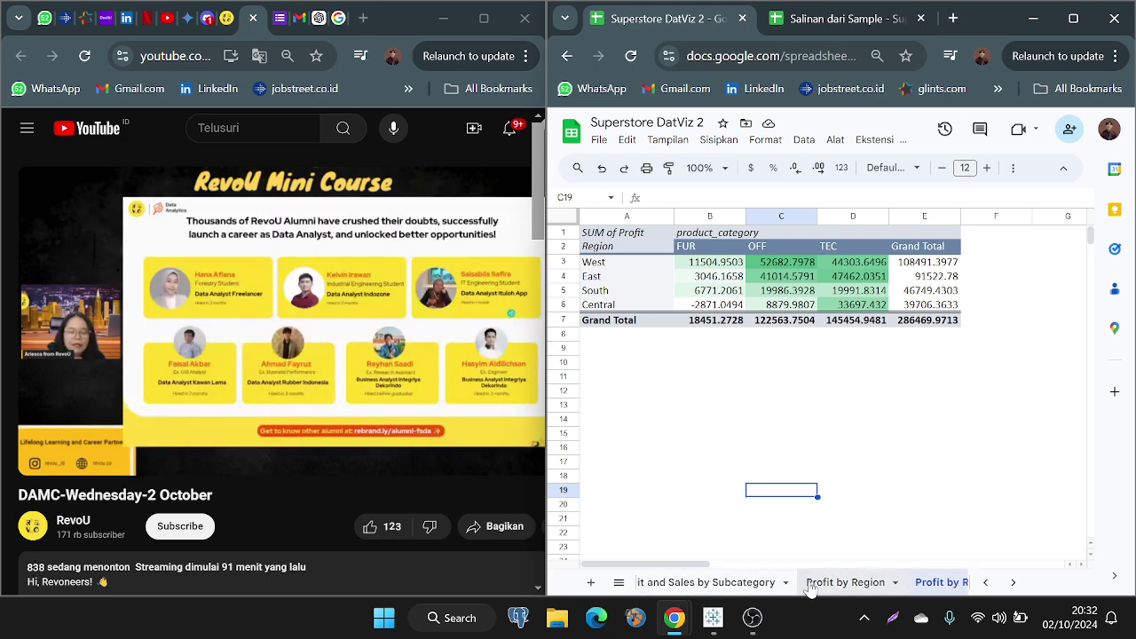
left_click(847, 582)
scroll(805, 455, "right", 2)
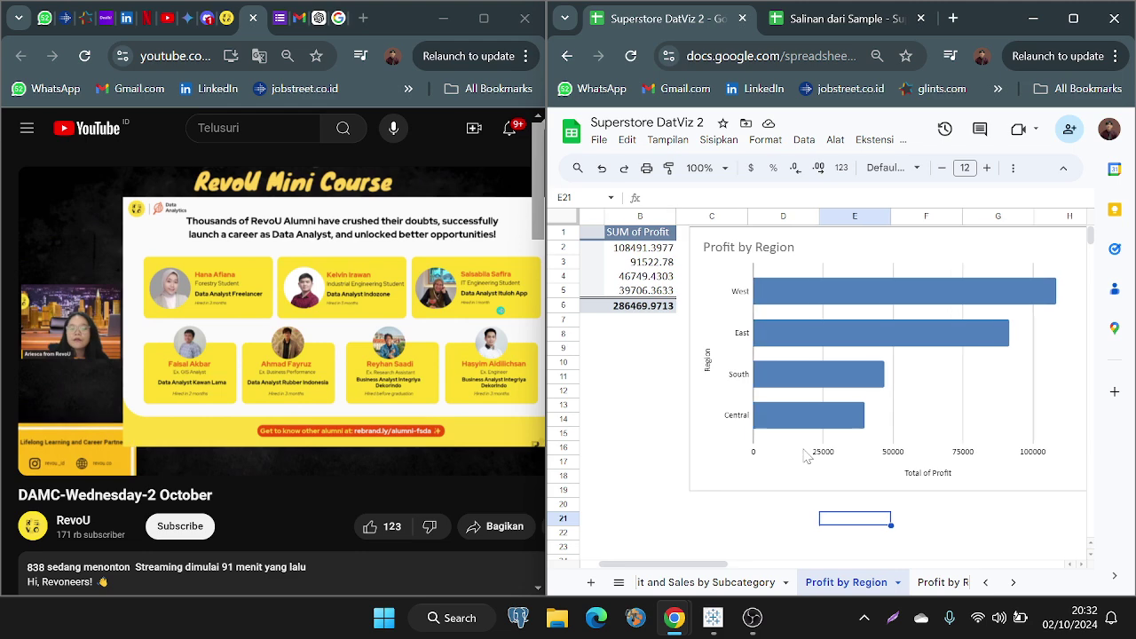
scroll(805, 455, "left", 1)
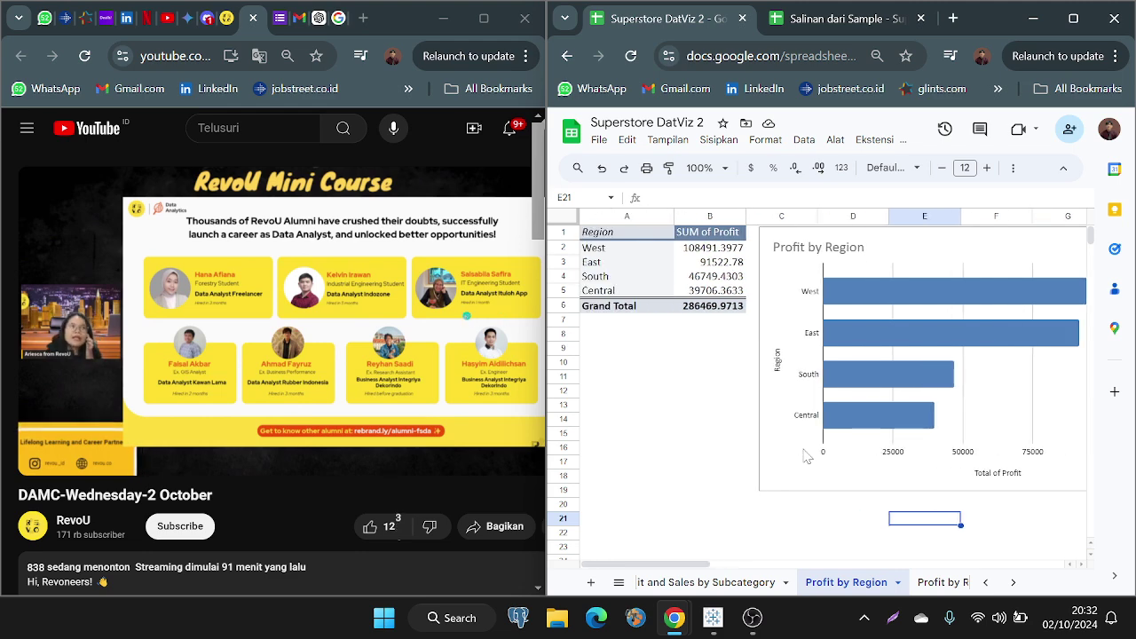
left_click(769, 583)
scroll(801, 455, "right", 2)
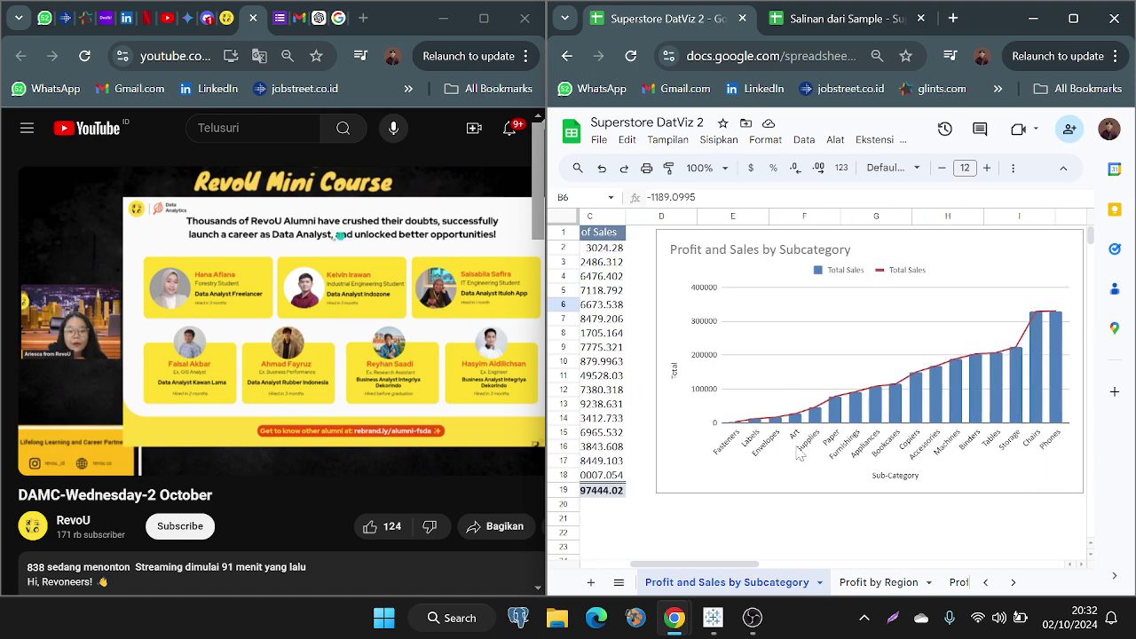
scroll(799, 454, "left", 2)
scroll(692, 590, "left", 2)
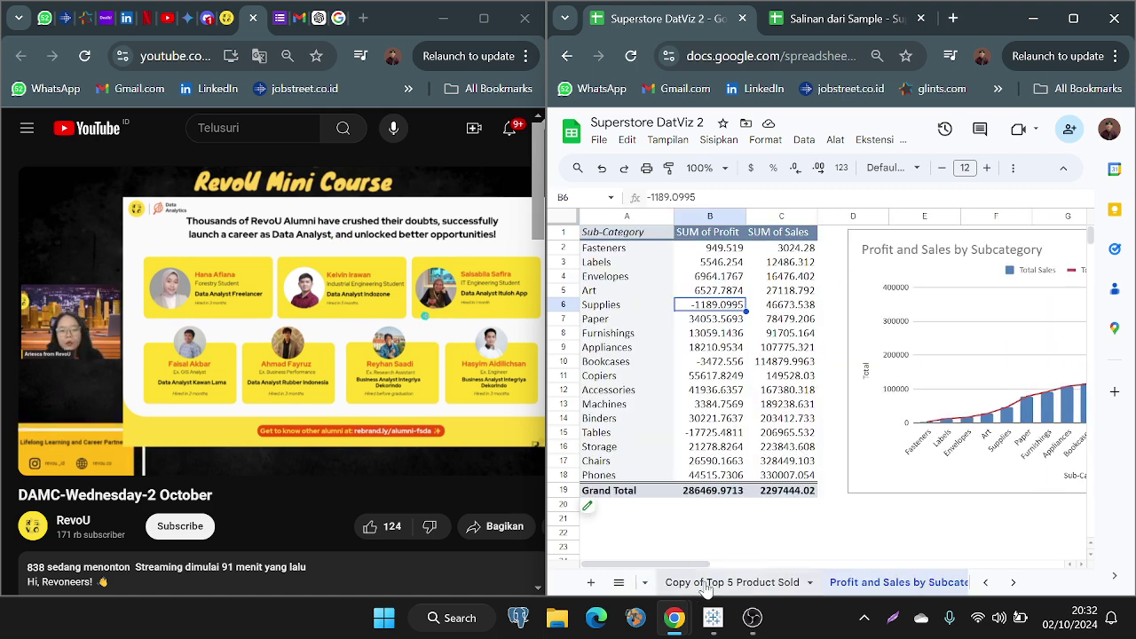
Step: On the Copy of Top 5 Product Sold sheet, set the fill color of the Profit by Subcategory chart's SUM of Profit series to green
left_click(706, 585)
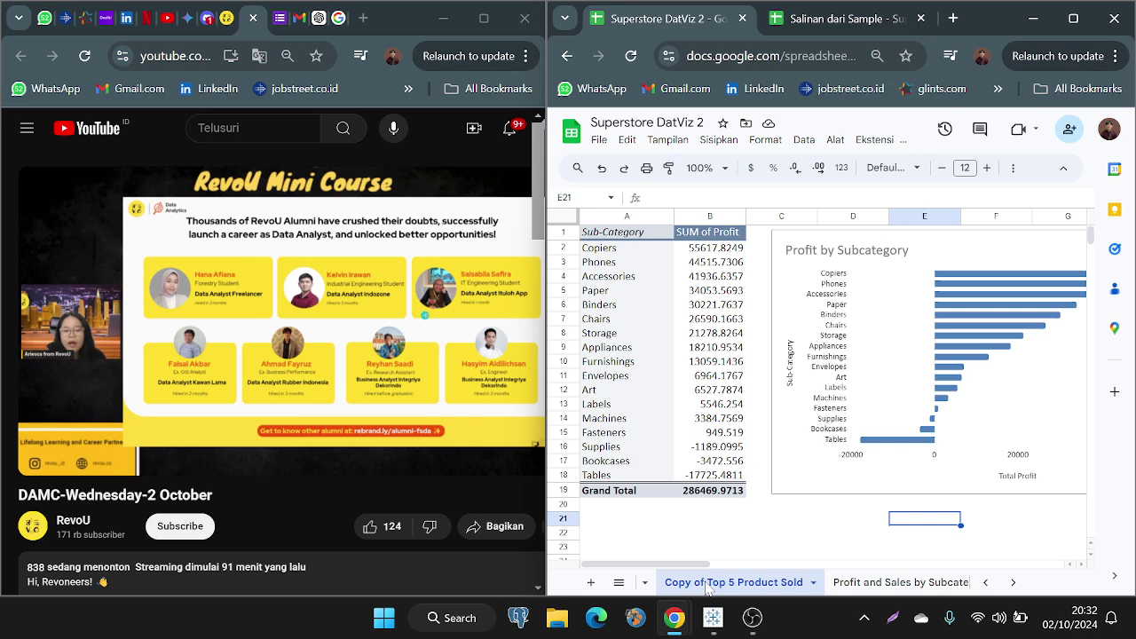
left_click(934, 433)
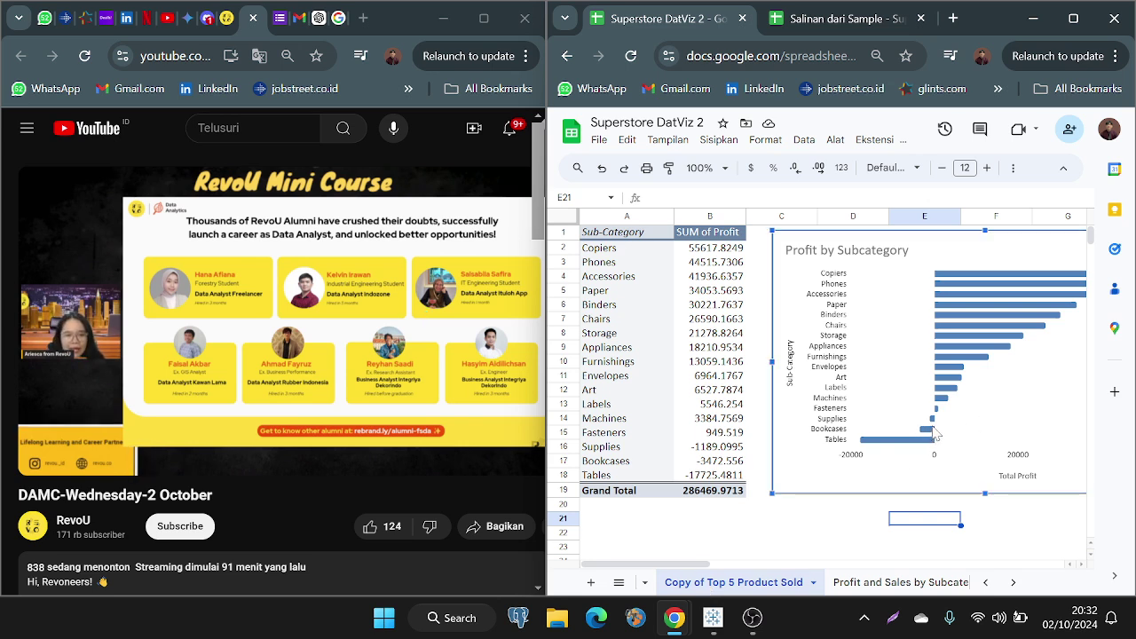
scroll(934, 433, "right", 2)
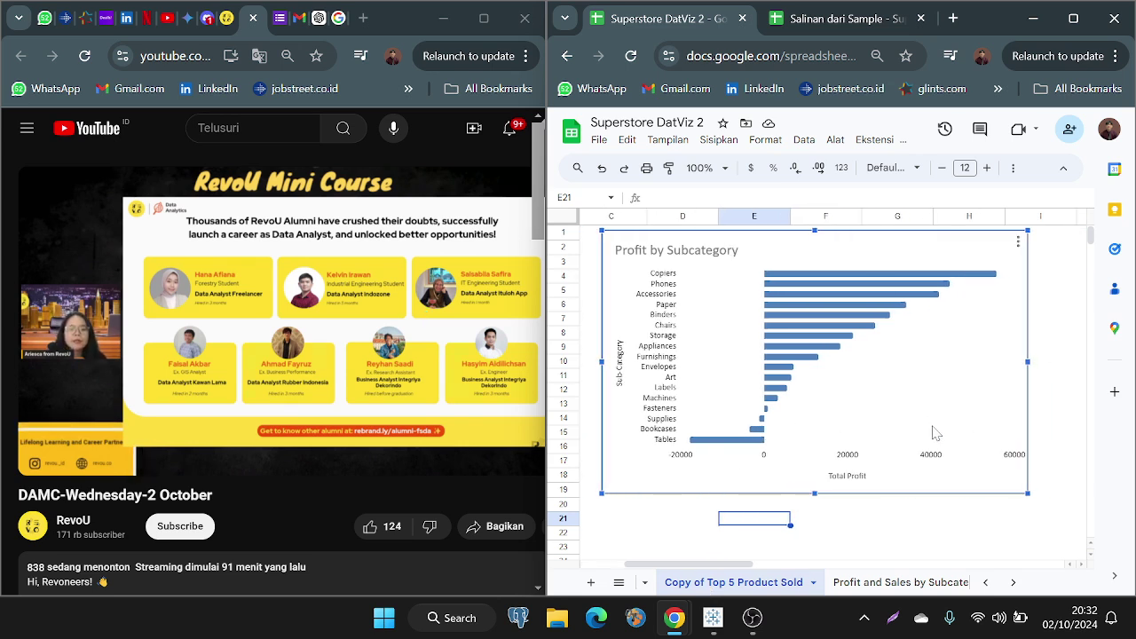
double_click(760, 447)
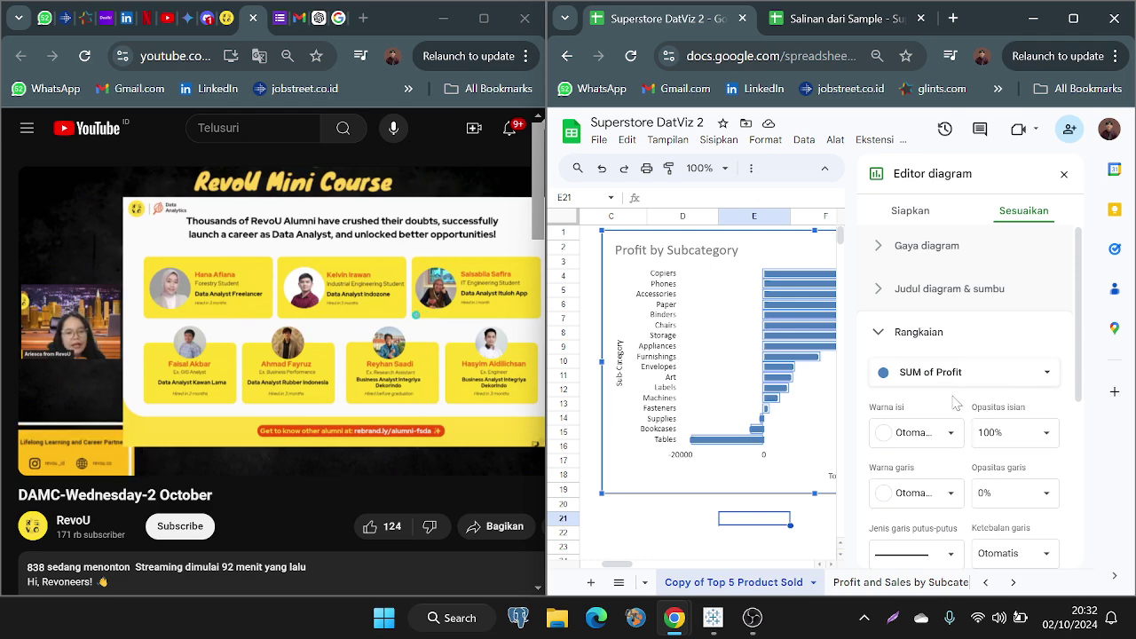
left_click(963, 380)
left_click(938, 436)
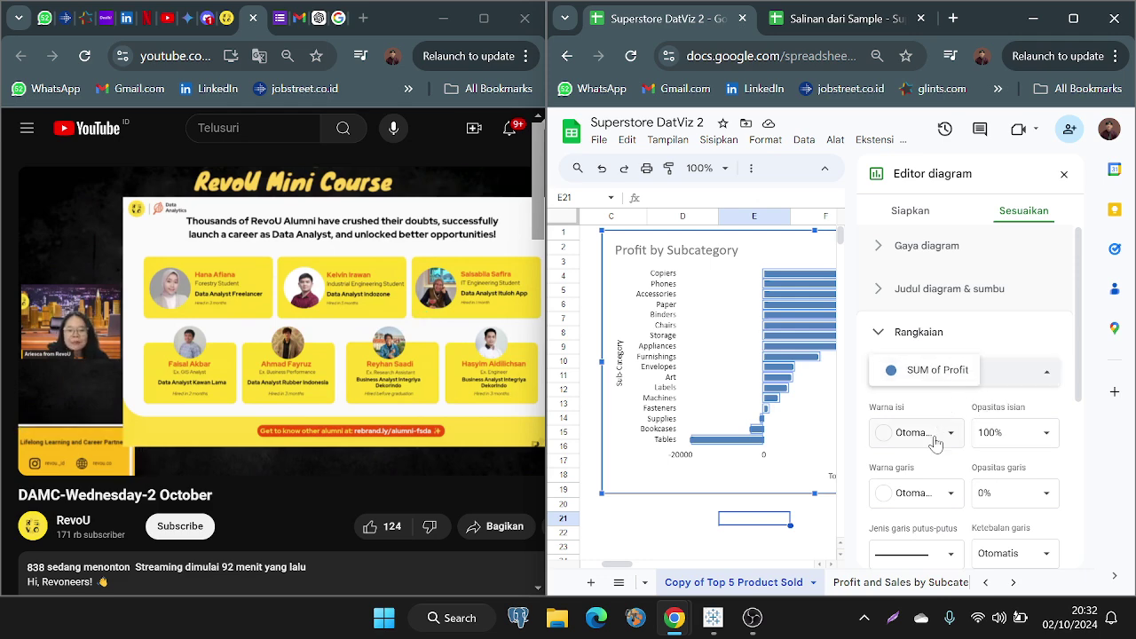
left_click(935, 443)
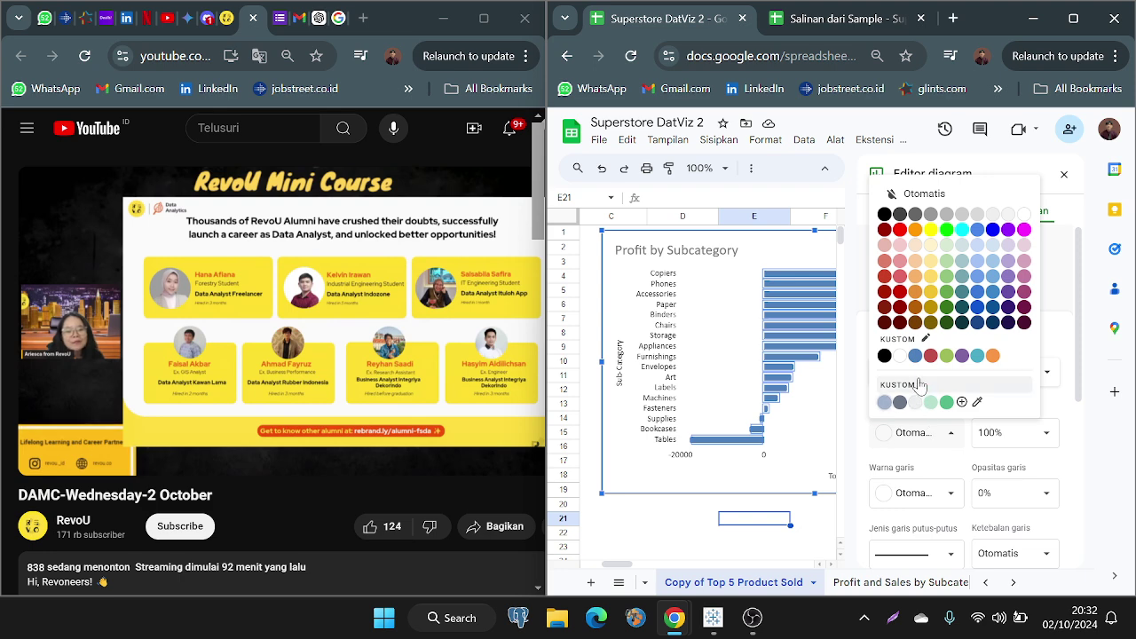
left_click(946, 355)
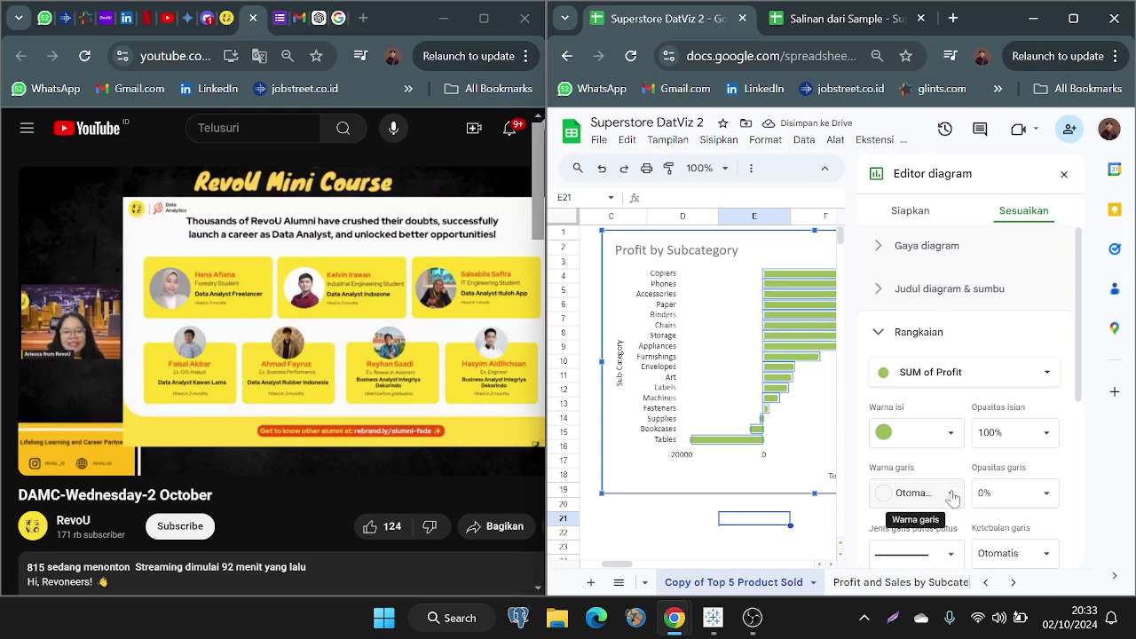
Step: Try error bars and data labels on the Profit by Subcategory chart, turn both off again, and close the chart editor
scroll(952, 495, "down", 2)
scroll(980, 472, "up", 1)
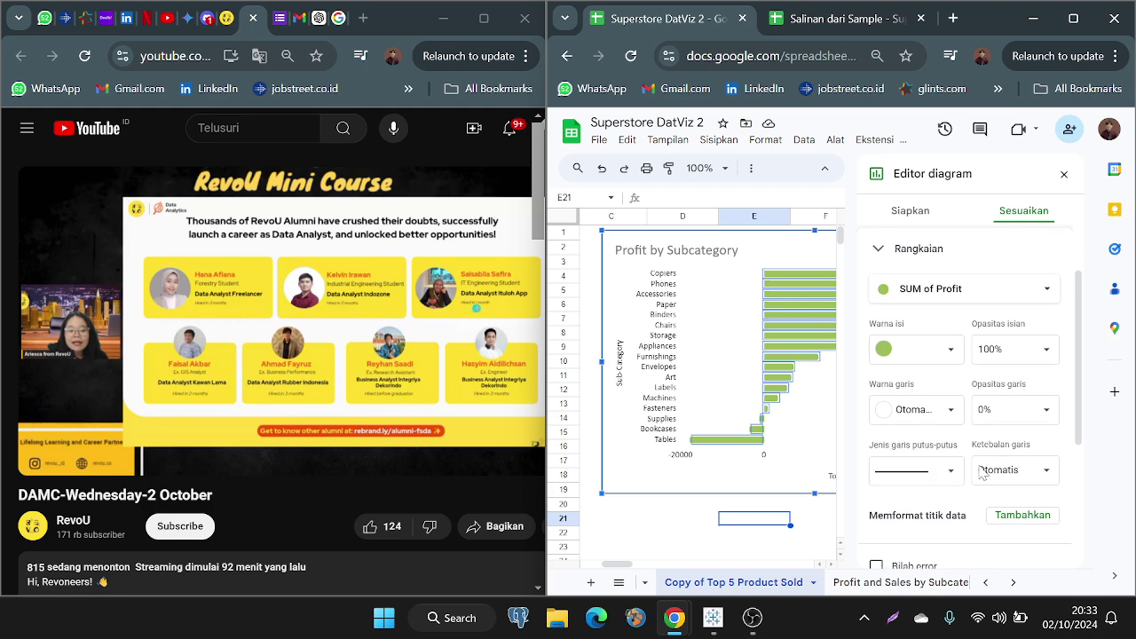
scroll(980, 472, "down", 1)
left_click(876, 431)
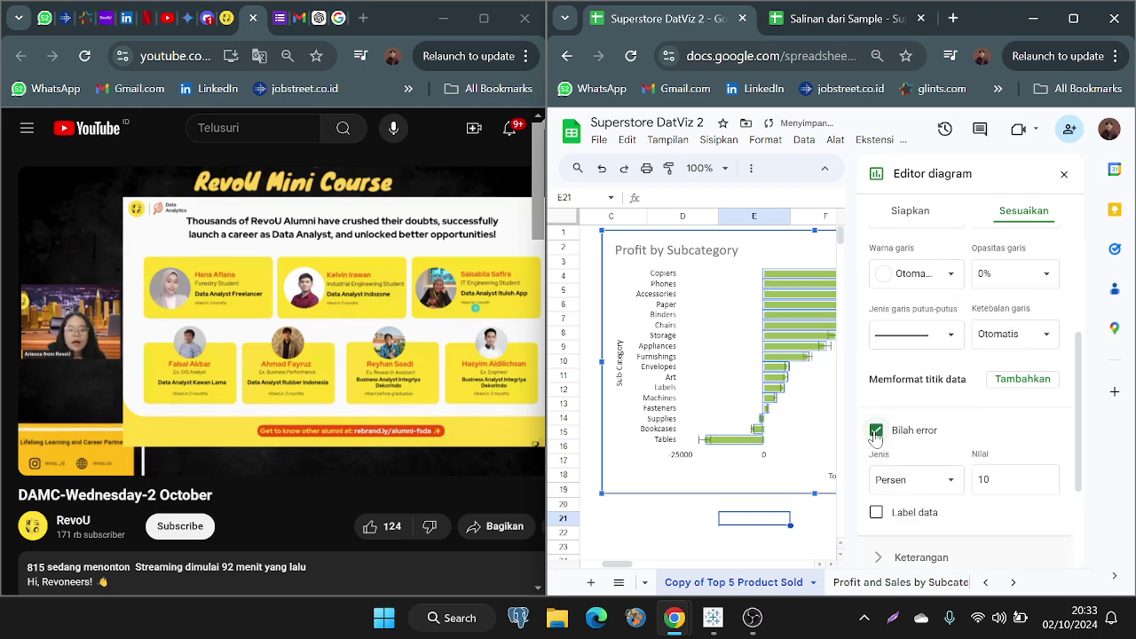
left_click(875, 432)
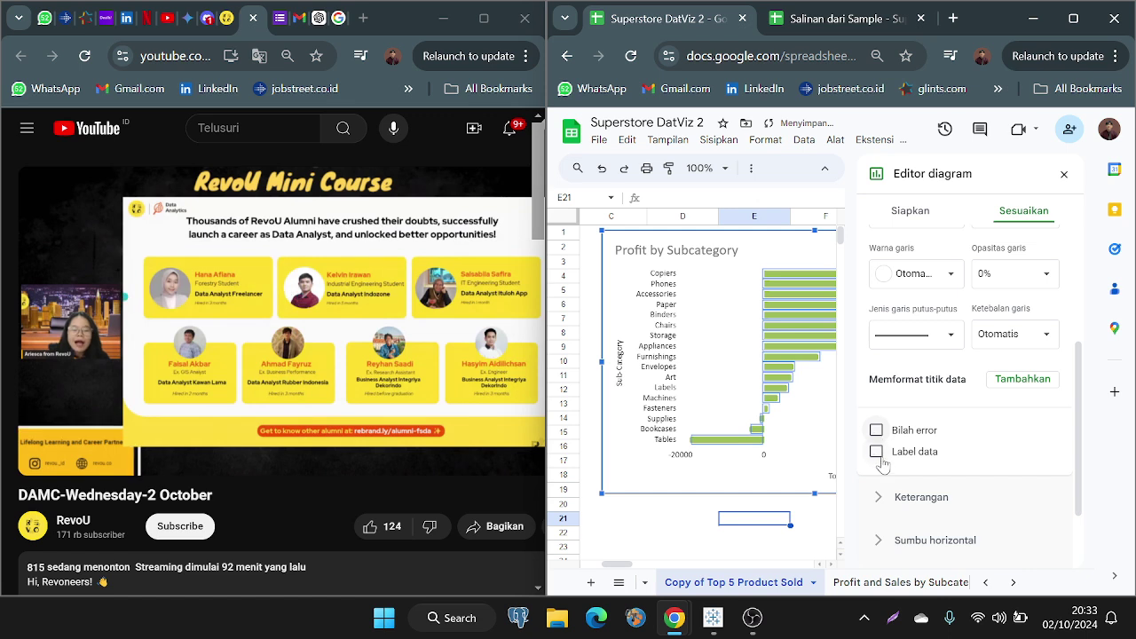
left_click(876, 453)
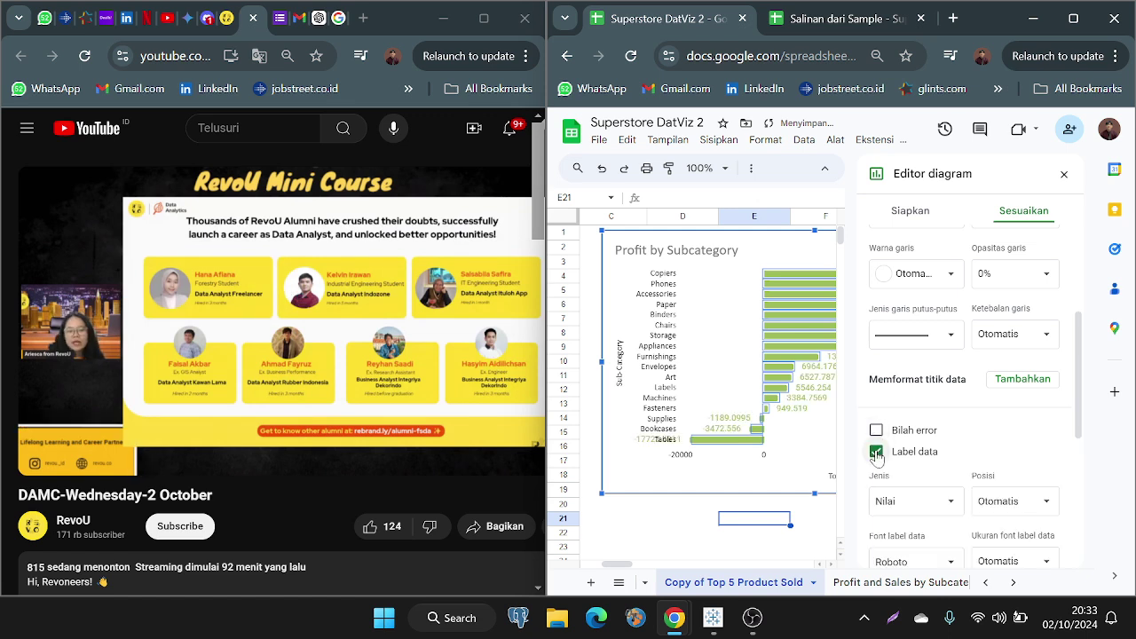
left_click(875, 453)
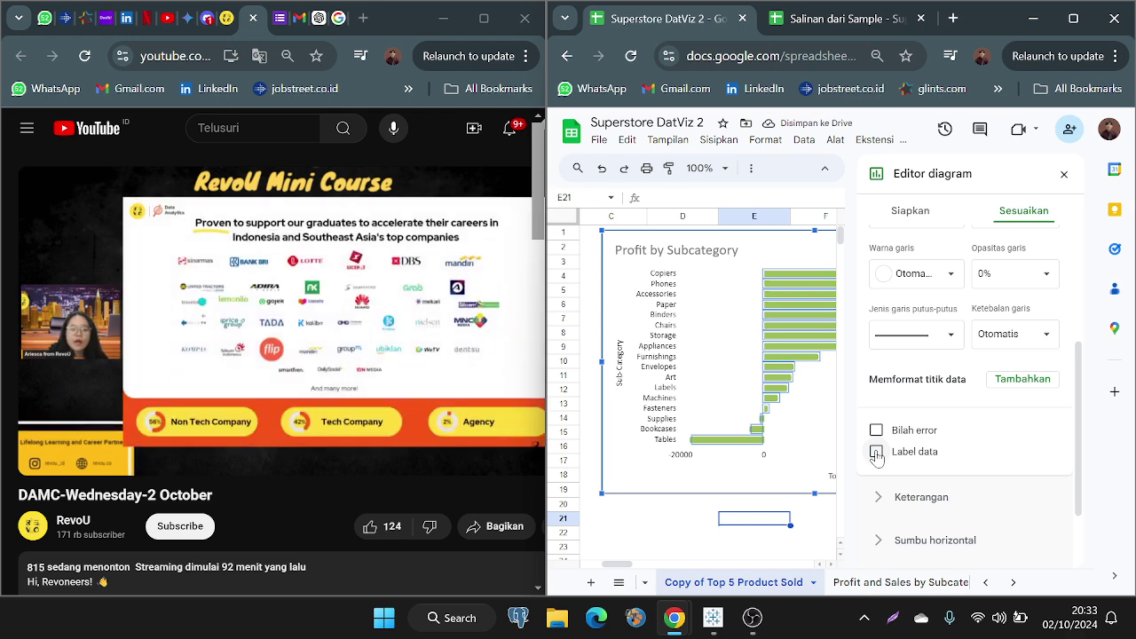
scroll(843, 454, "down", 2)
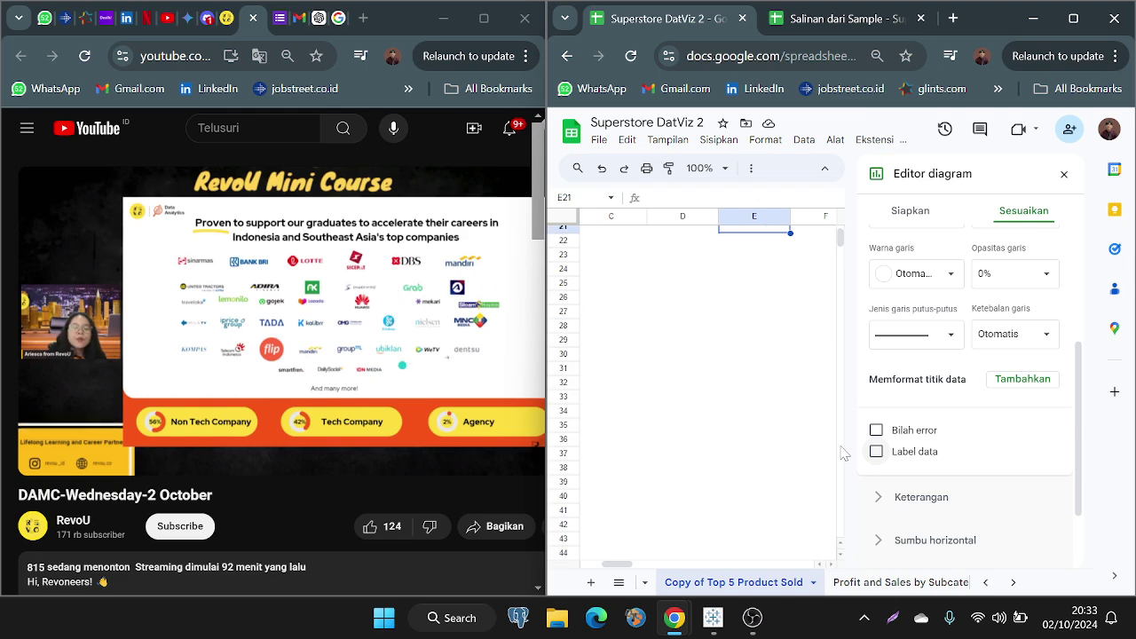
left_click(775, 411)
scroll(775, 410, "up", 6)
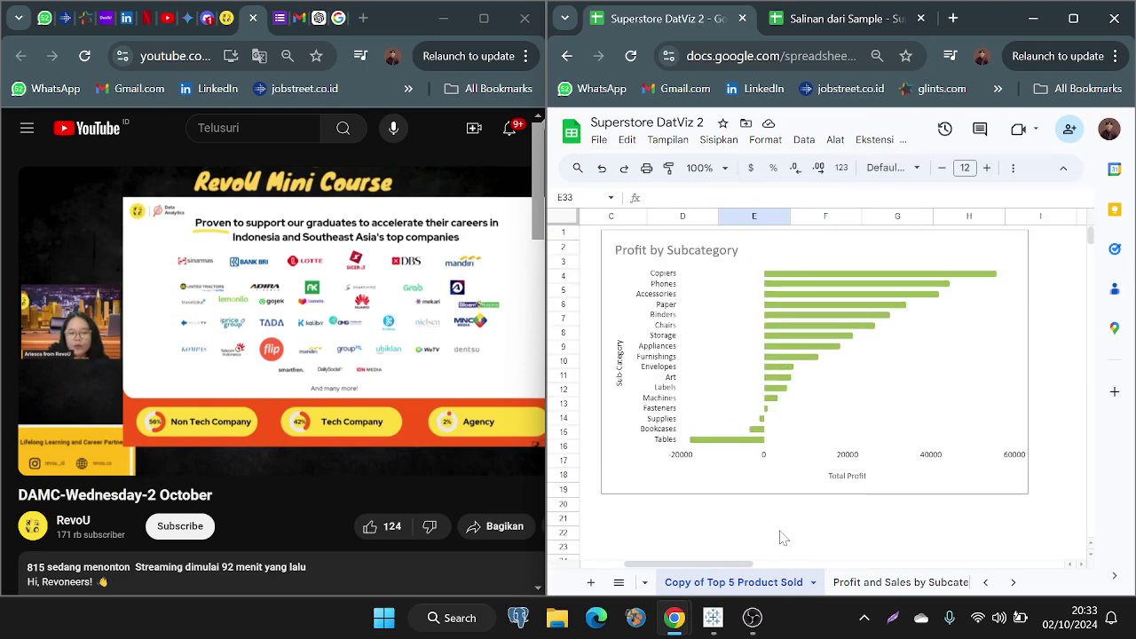
Step: On the Top 5 Product Sold sheet, add data labels to the chart's SUM of Sales series and close the chart editor
scroll(715, 584, "up", 2)
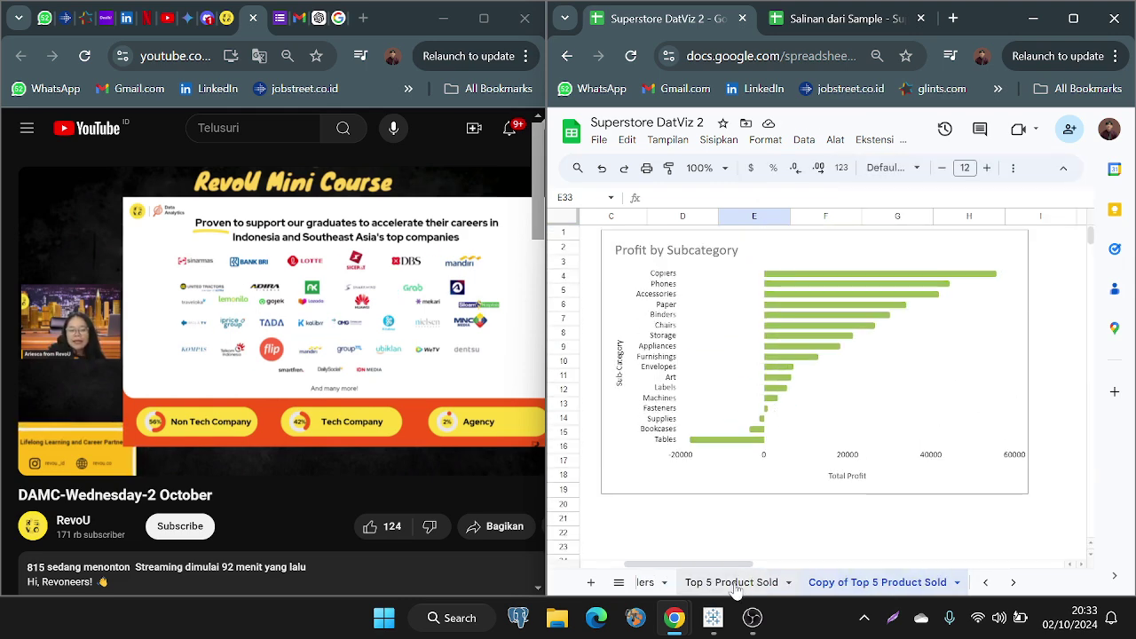
left_click(733, 583)
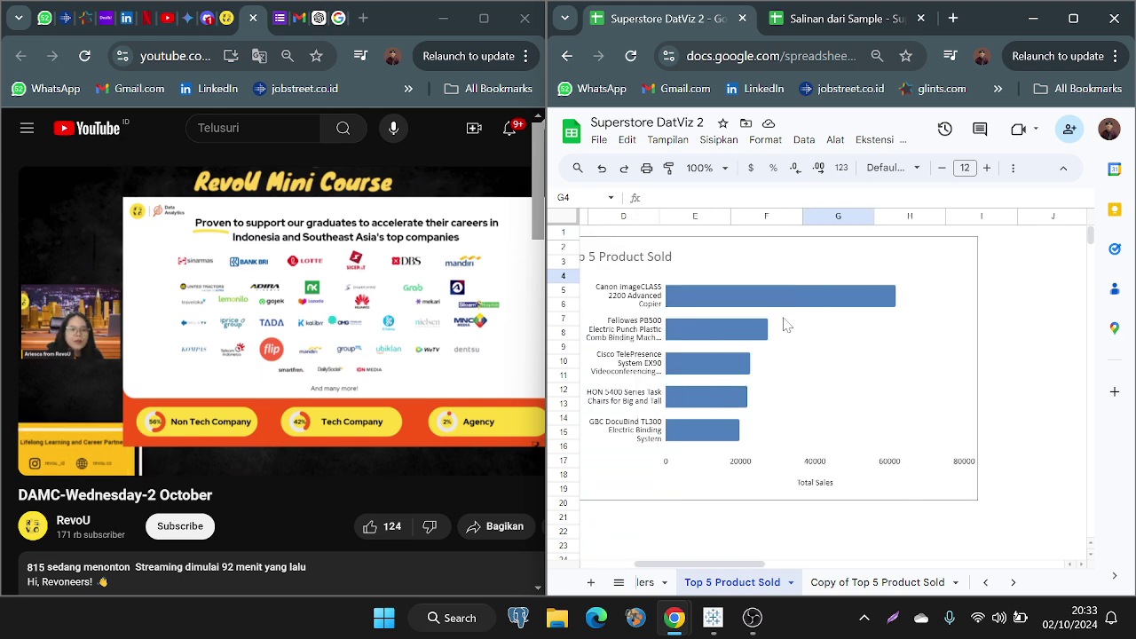
left_click(754, 300)
double_click(753, 300)
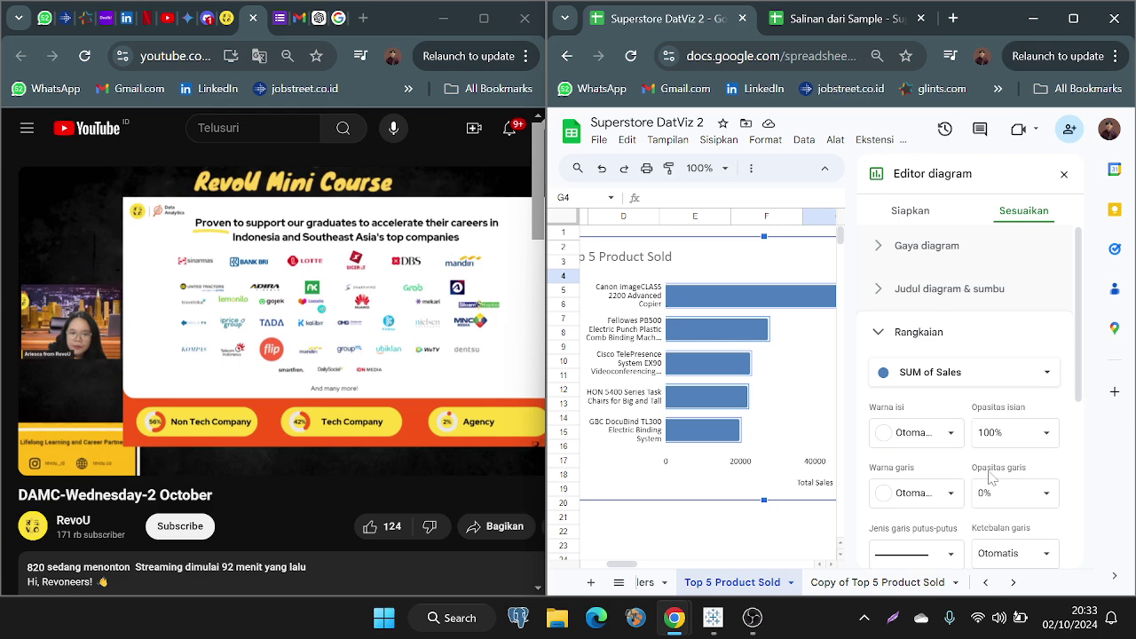
scroll(974, 480, "down", 3)
left_click(875, 529)
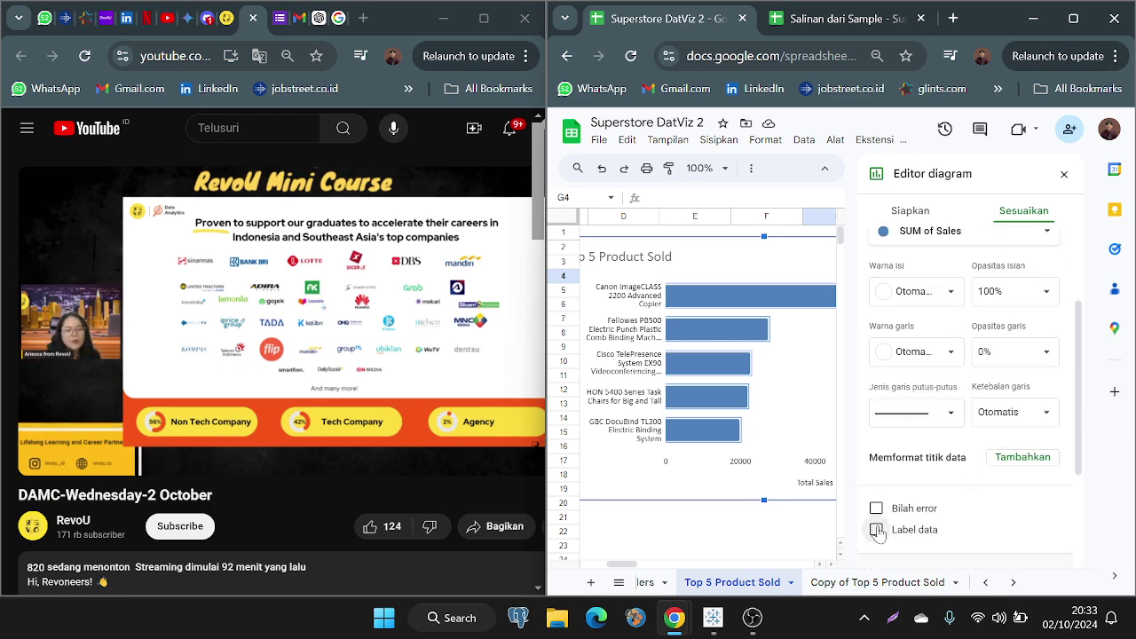
left_click(760, 506)
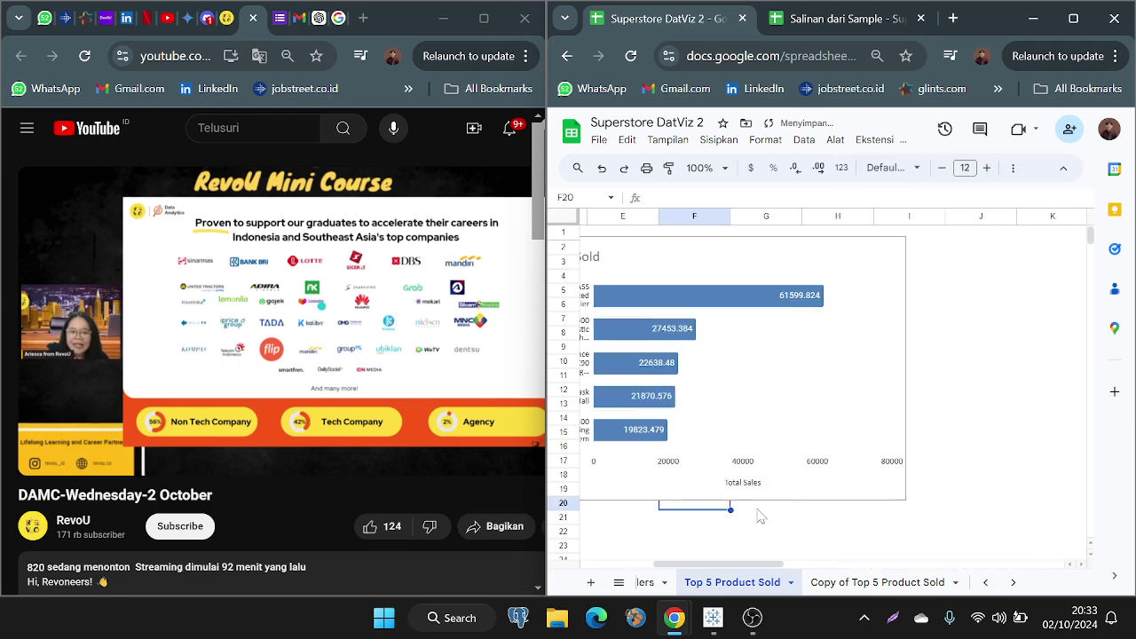
Step: Check the Top 5 Product Sold chart beside its pivot table, and return to the Copy of Top 5 Product Sold sheet
scroll(757, 515, "left", 2)
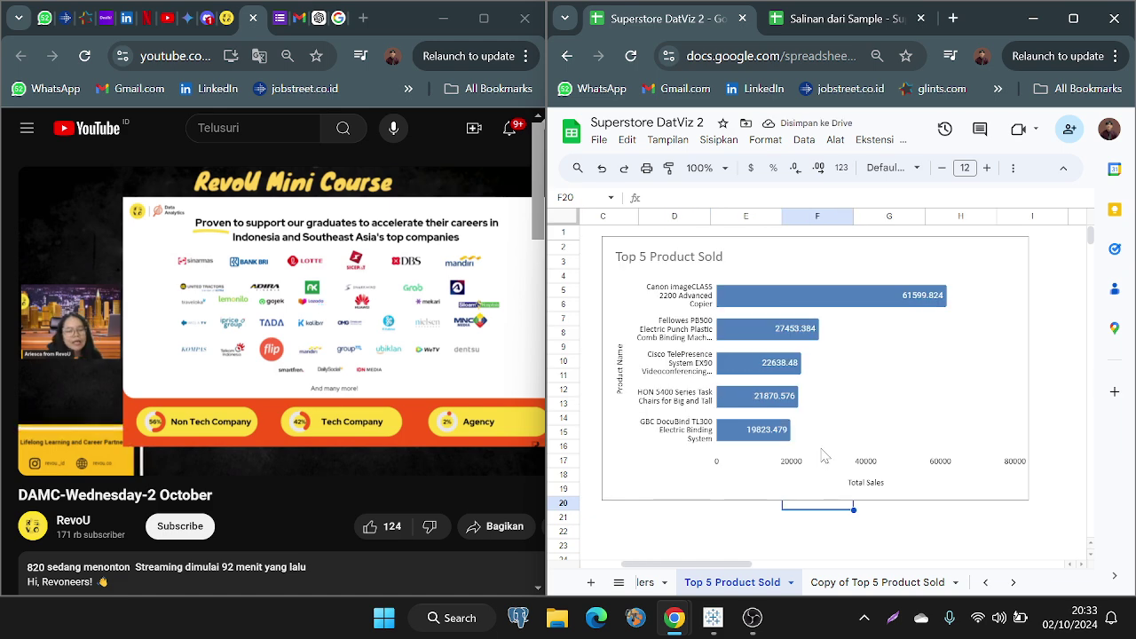
scroll(688, 424, "left", 1)
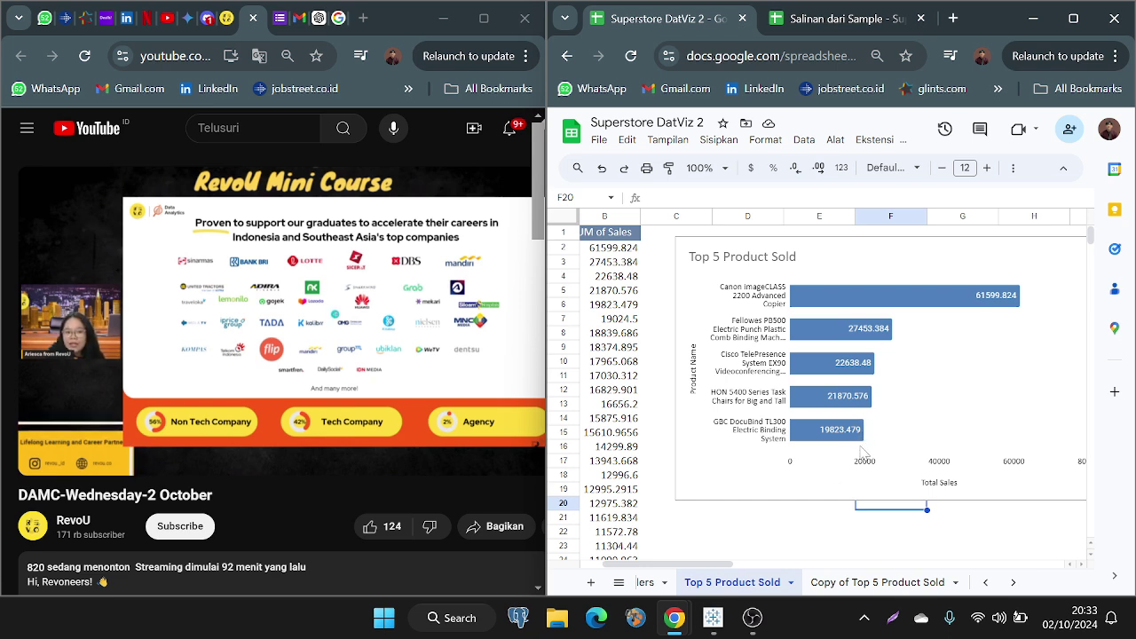
left_click(835, 583)
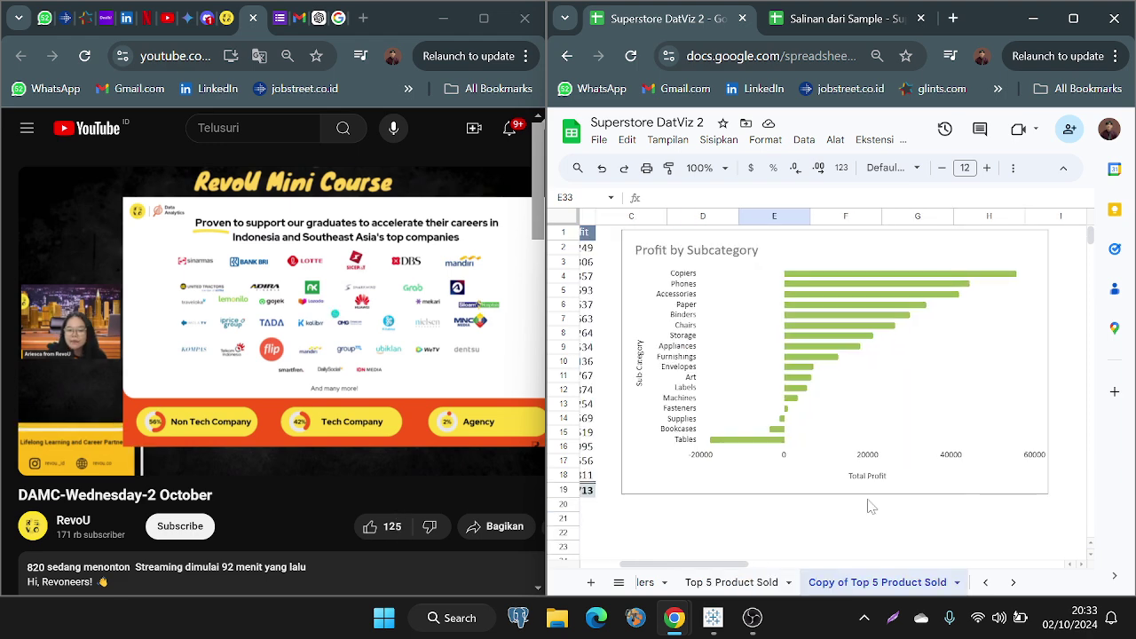
Step: Inspect the Profit by Subcategory chart's data point formatting for Furnishings and Supplies and its SUM of Profit series settings, and close the chart editor
double_click(806, 389)
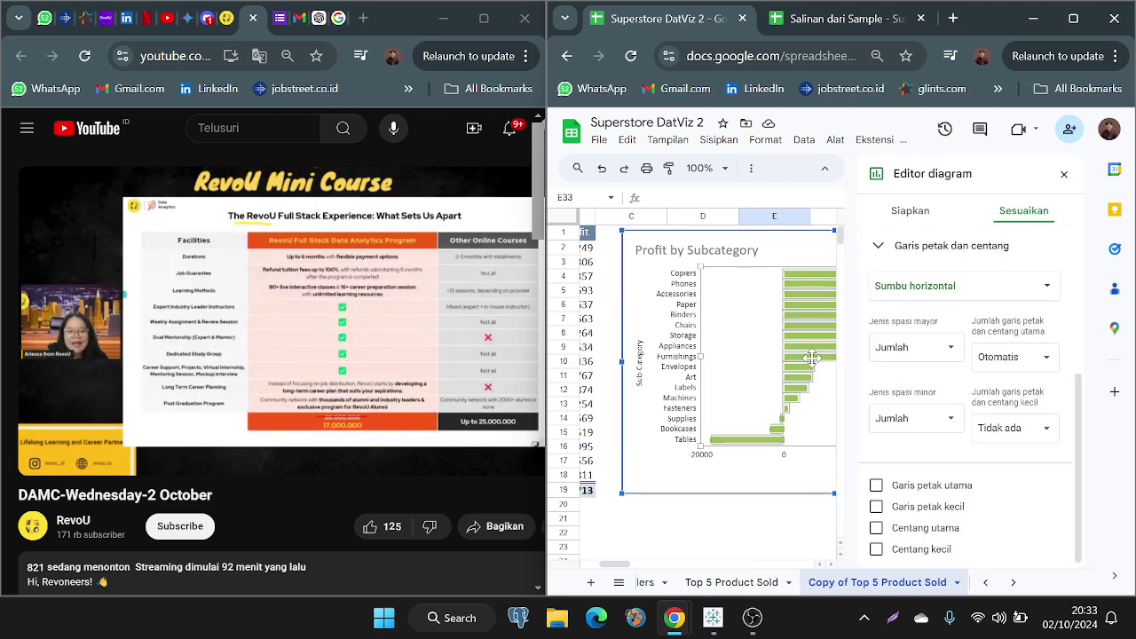
left_click(812, 357)
left_click(812, 357)
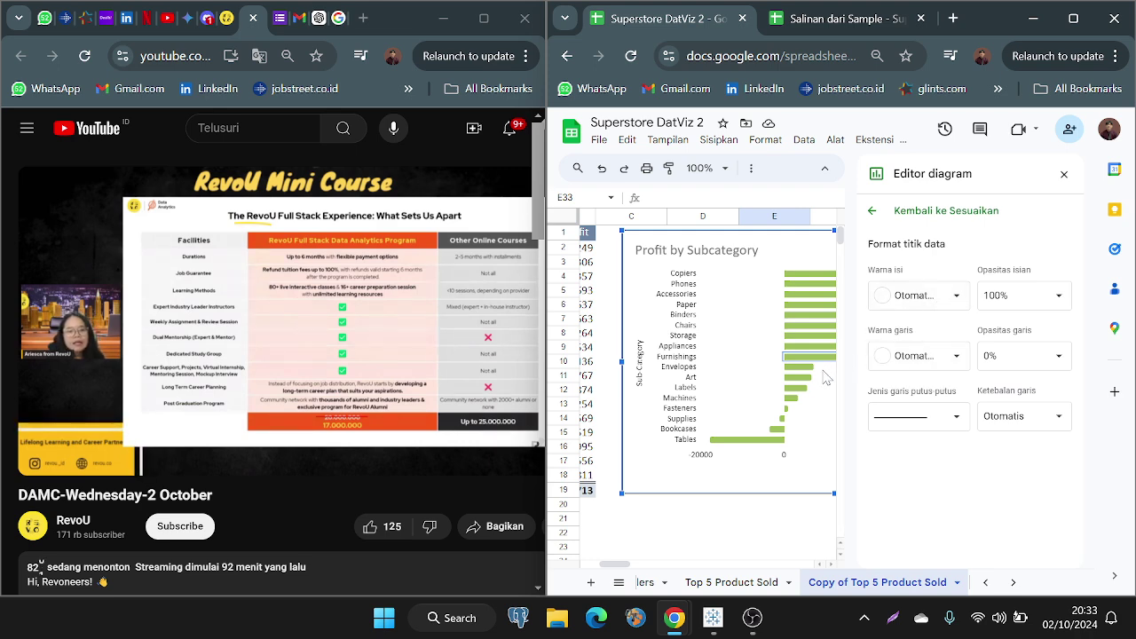
left_click(782, 419)
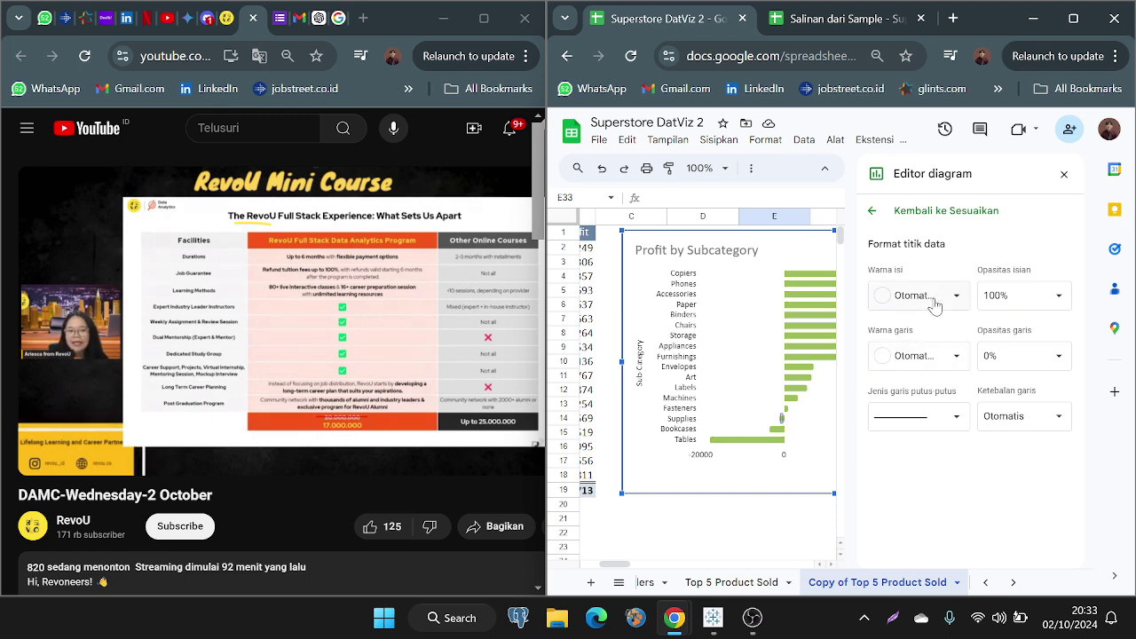
left_click(873, 212)
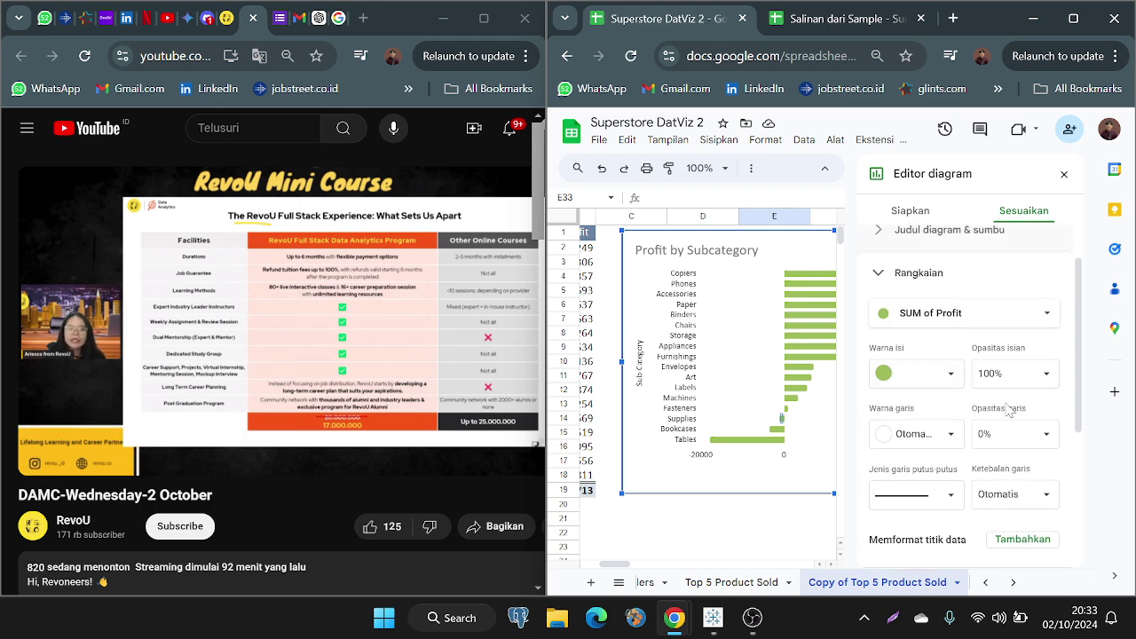
scroll(954, 446, "down", 1)
scroll(953, 446, "down", 1)
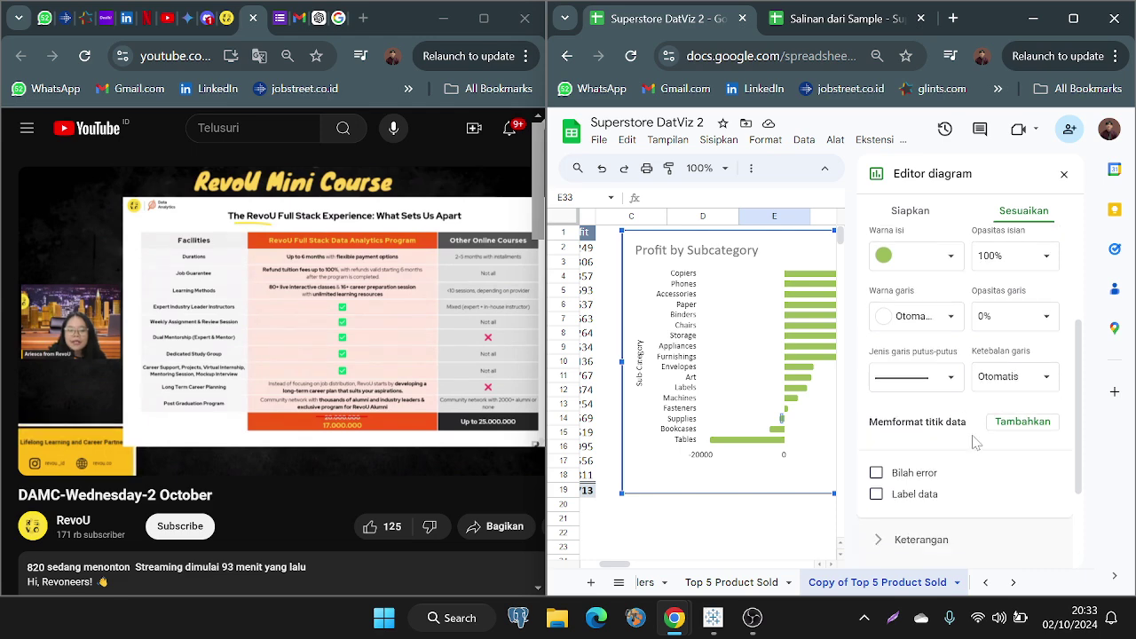
scroll(959, 452, "down", 3)
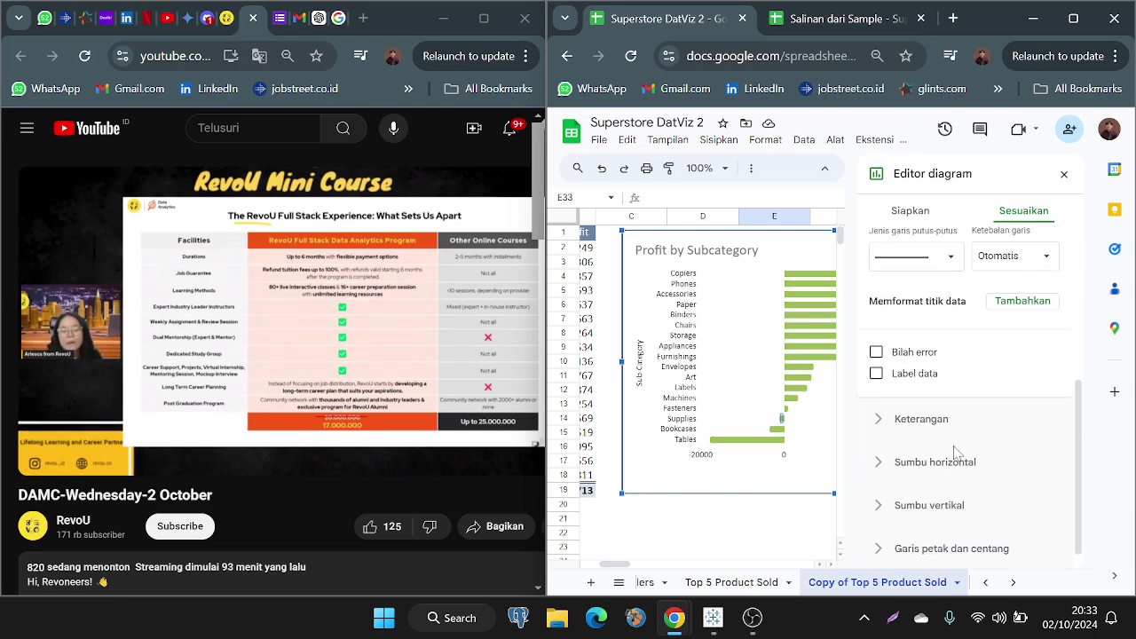
scroll(922, 453, "up", 4)
scroll(922, 453, "up", 1)
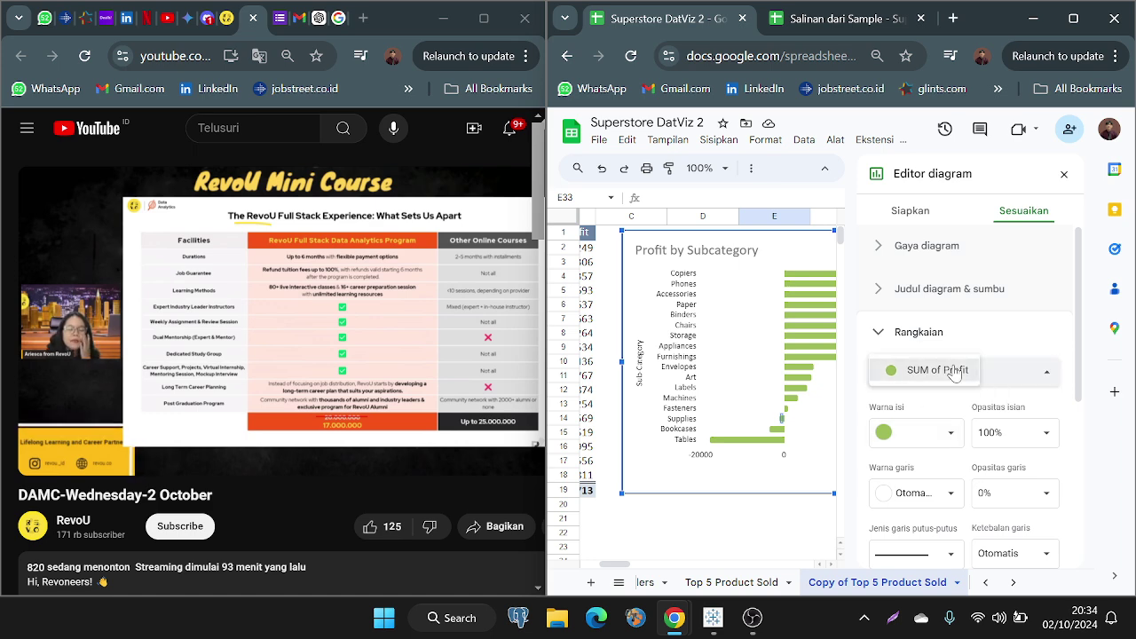
left_click(770, 507)
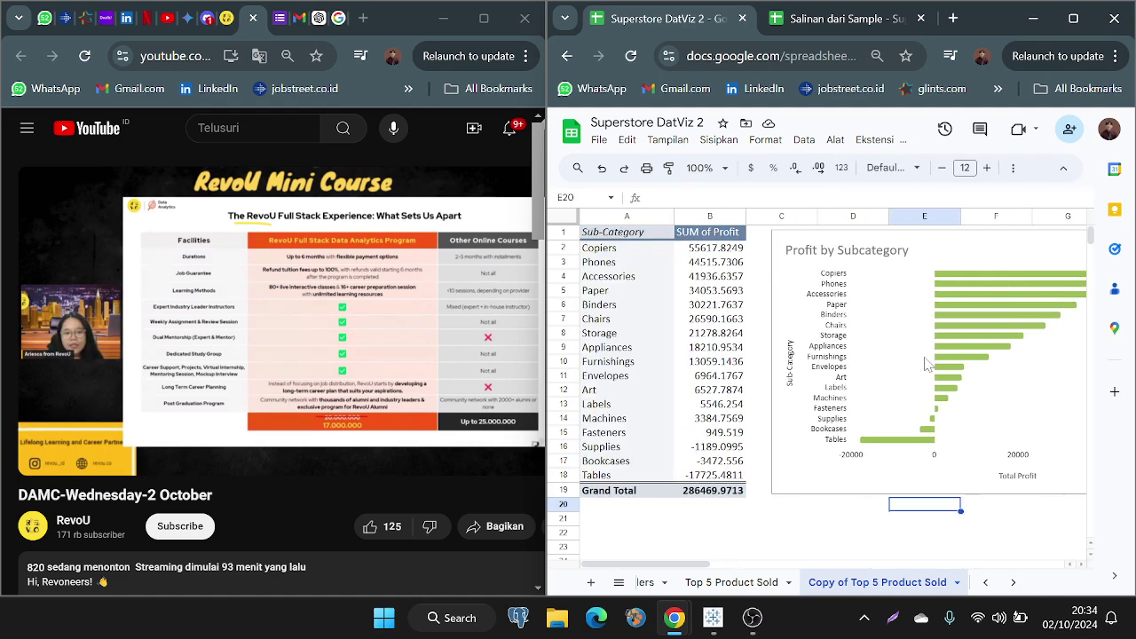
Step: Review the Top 5 Product Sold, Profit and Sales by Subcategory, Copy of Top 5 Product Sold, and Profit by Region, Product Category sheets
left_click(710, 276)
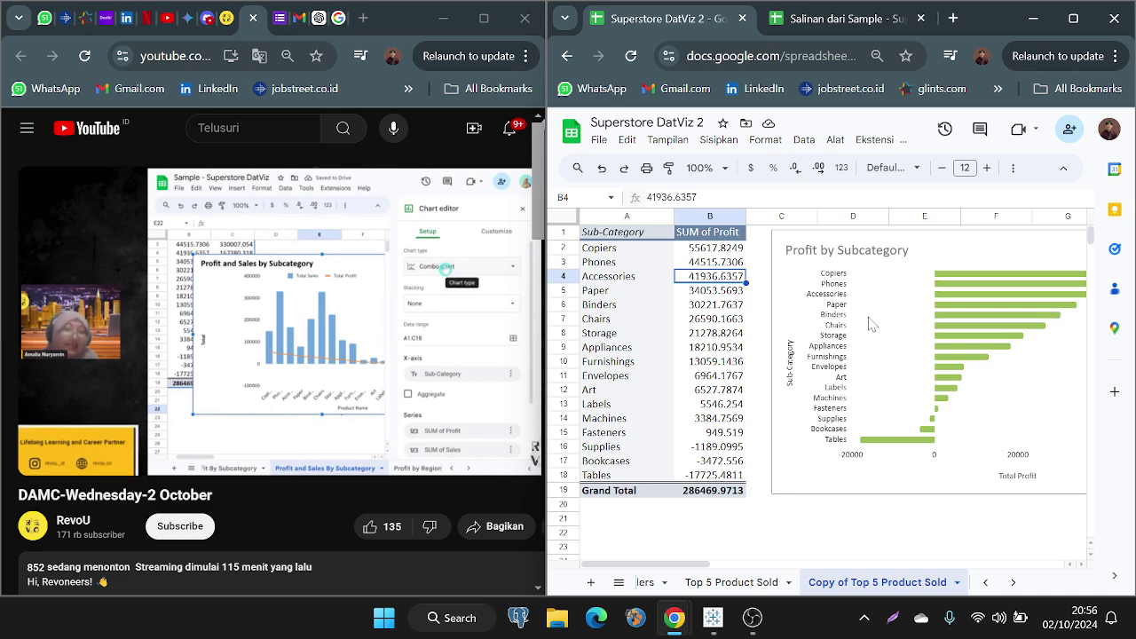
left_click(733, 583)
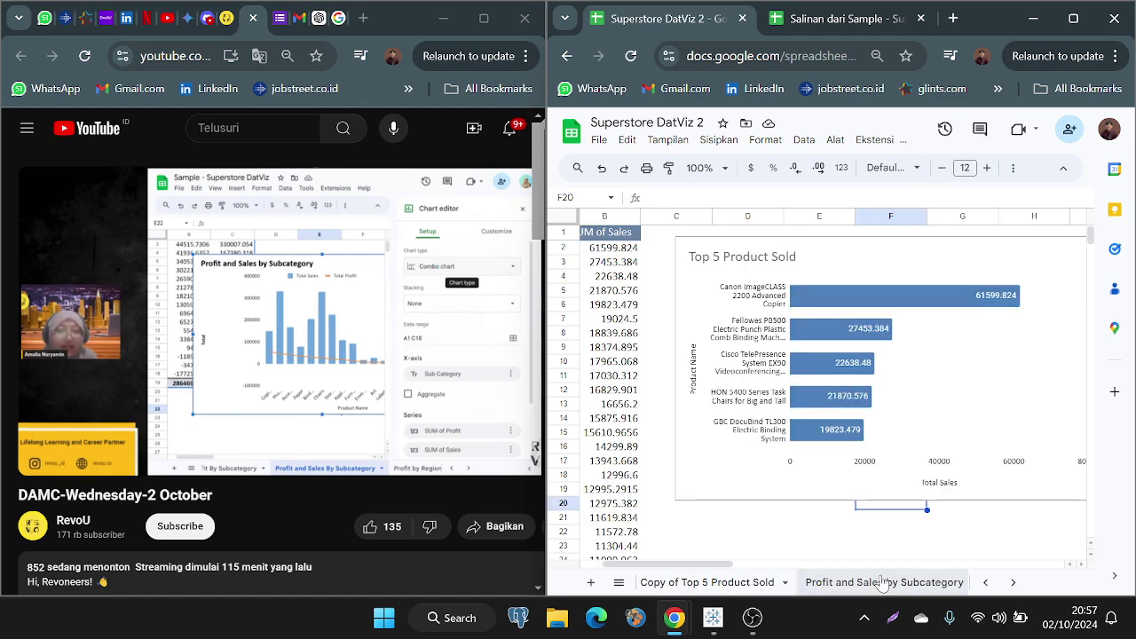
left_click(881, 581)
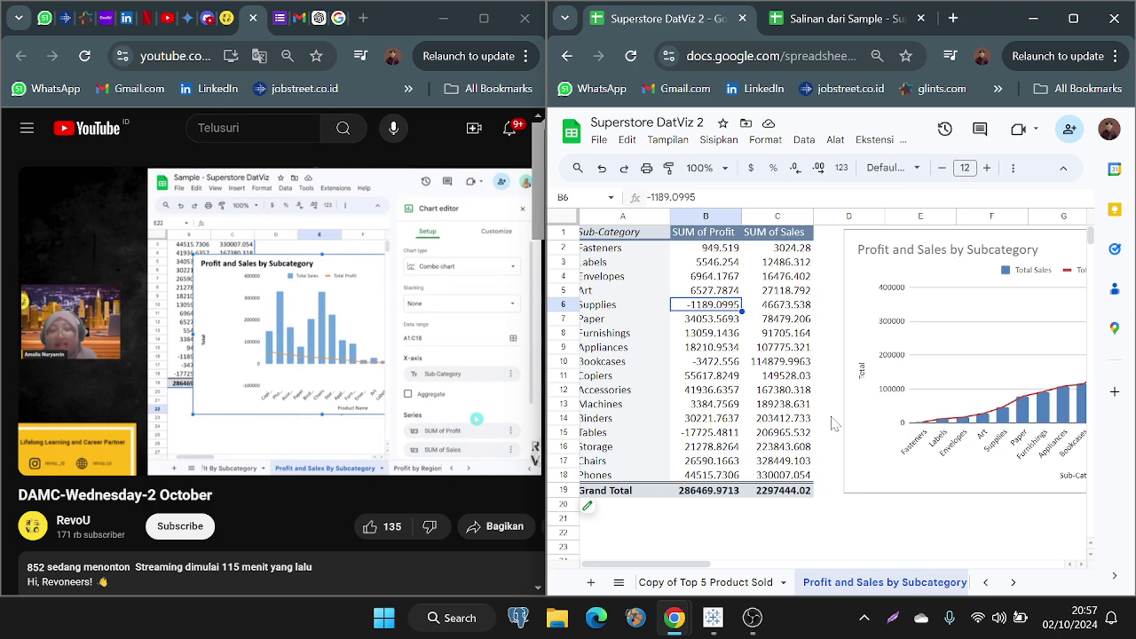
left_click(714, 582)
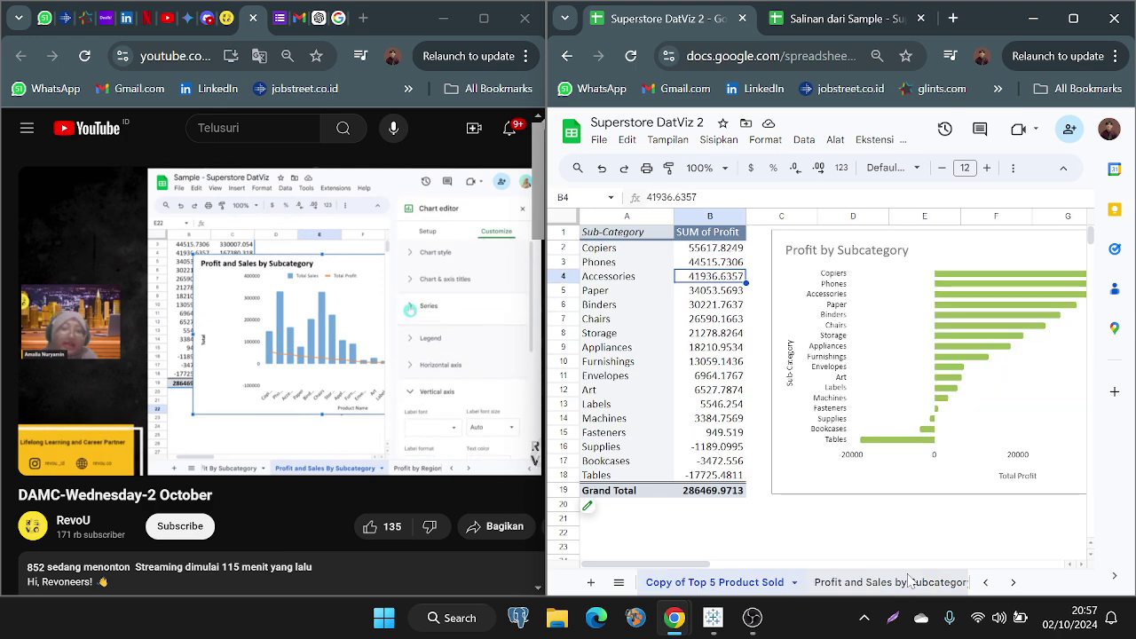
left_click(865, 583)
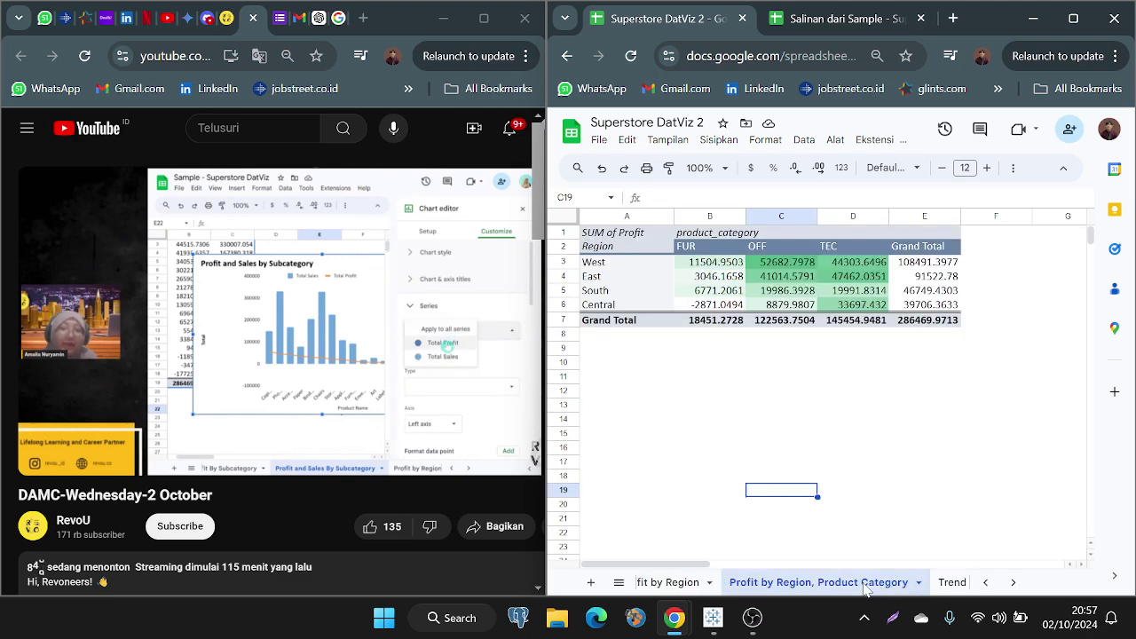
Step: Open the Trend Profit per Day sheet and select its Trend Profit per day chart
left_click(952, 582)
scroll(823, 548, "right", 1)
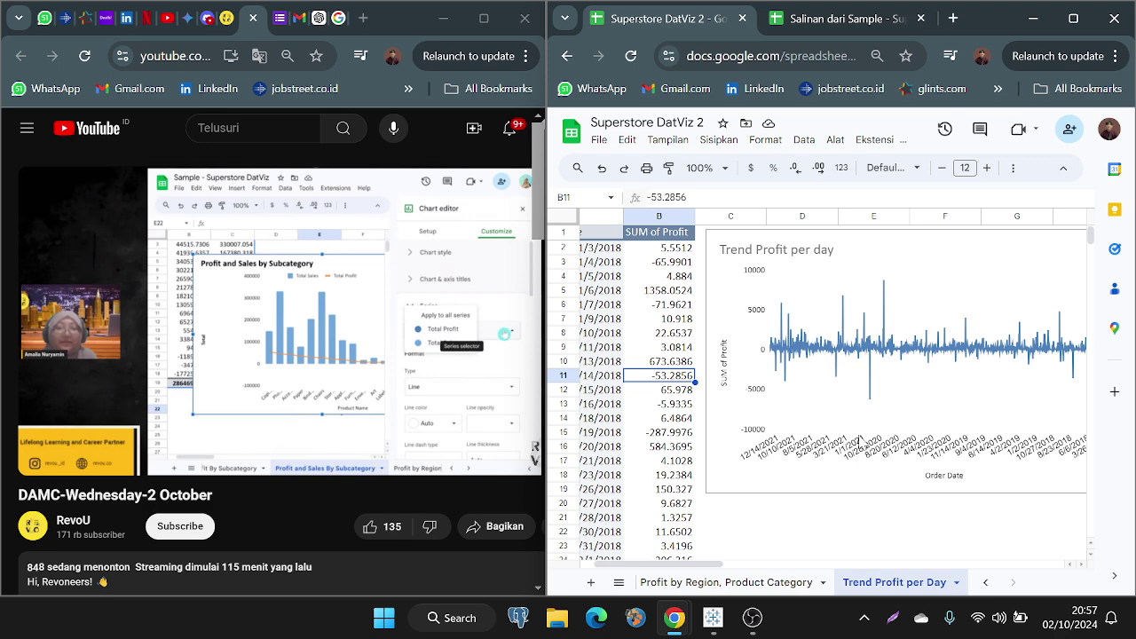
scroll(805, 378, "right", 1)
left_click(805, 378)
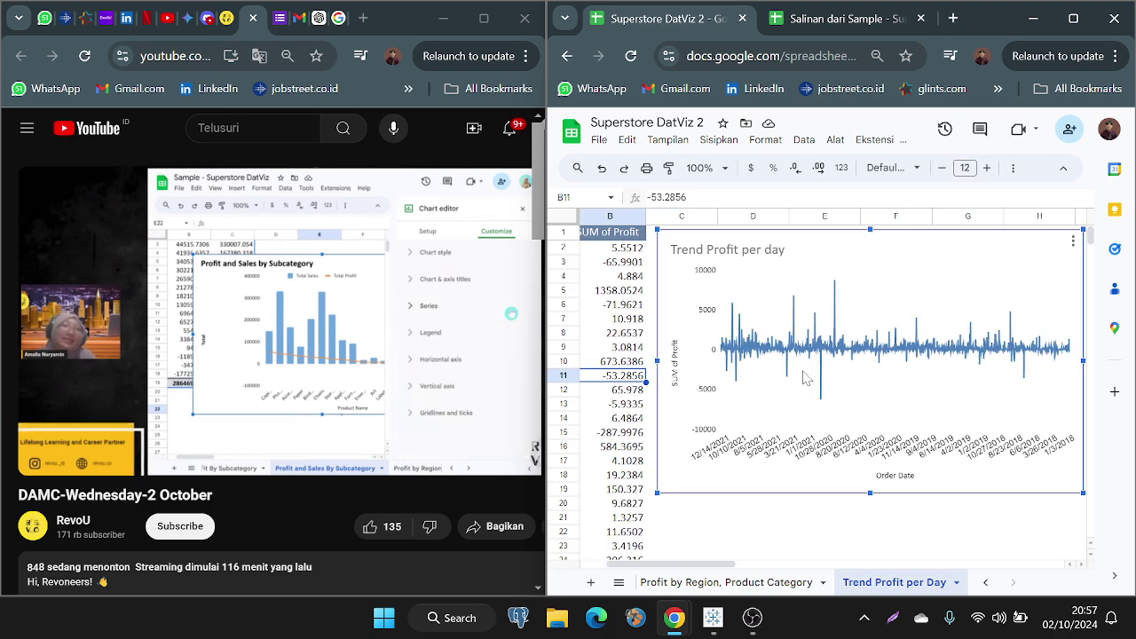